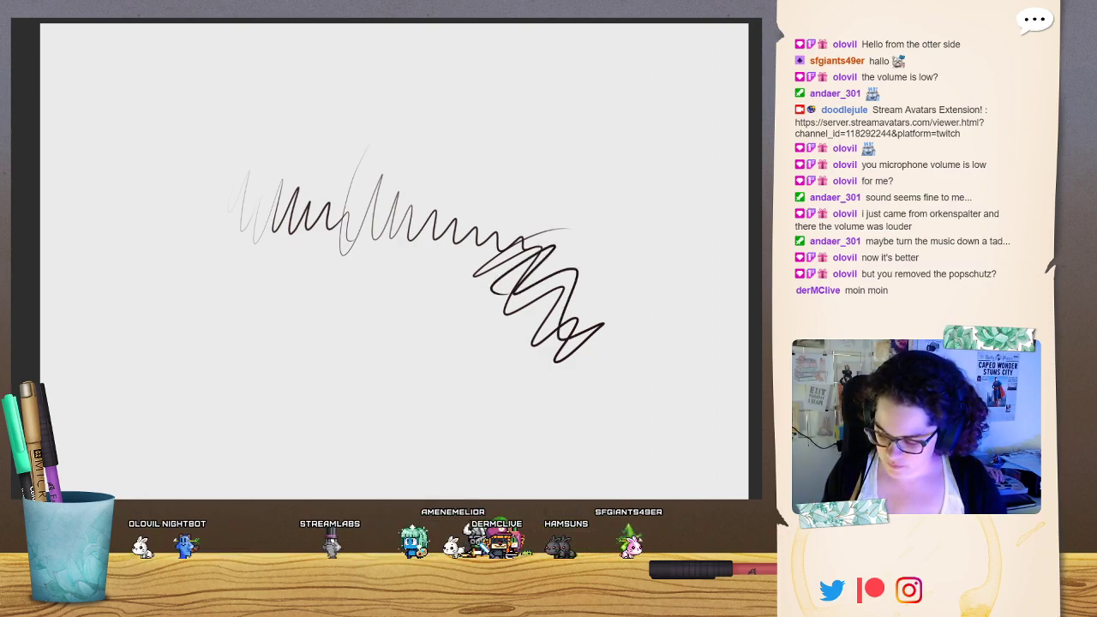
Clear the black scribble from the blank canvas.
key(Delete)
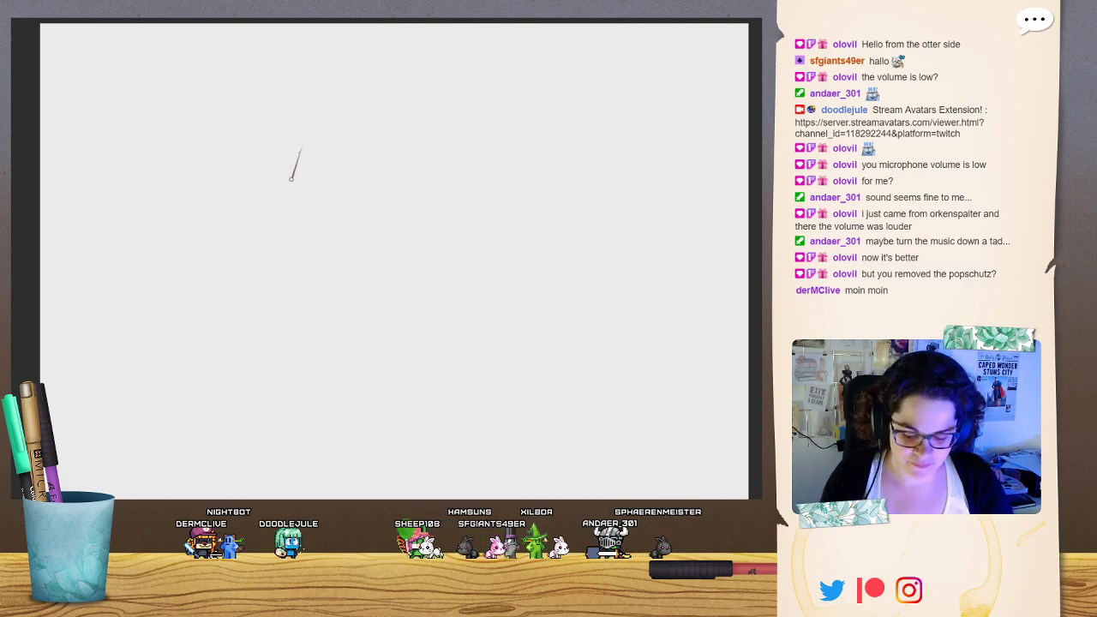
mouse_move(324, 163)
mouse_down()
mouse_move(364, 172)
mouse_move(356, 154)
mouse_move(400, 221)
mouse_move(410, 174)
mouse_move(421, 214)
mouse_move(467, 163)
mouse_move(473, 120)
mouse_move(401, 204)
mouse_up()
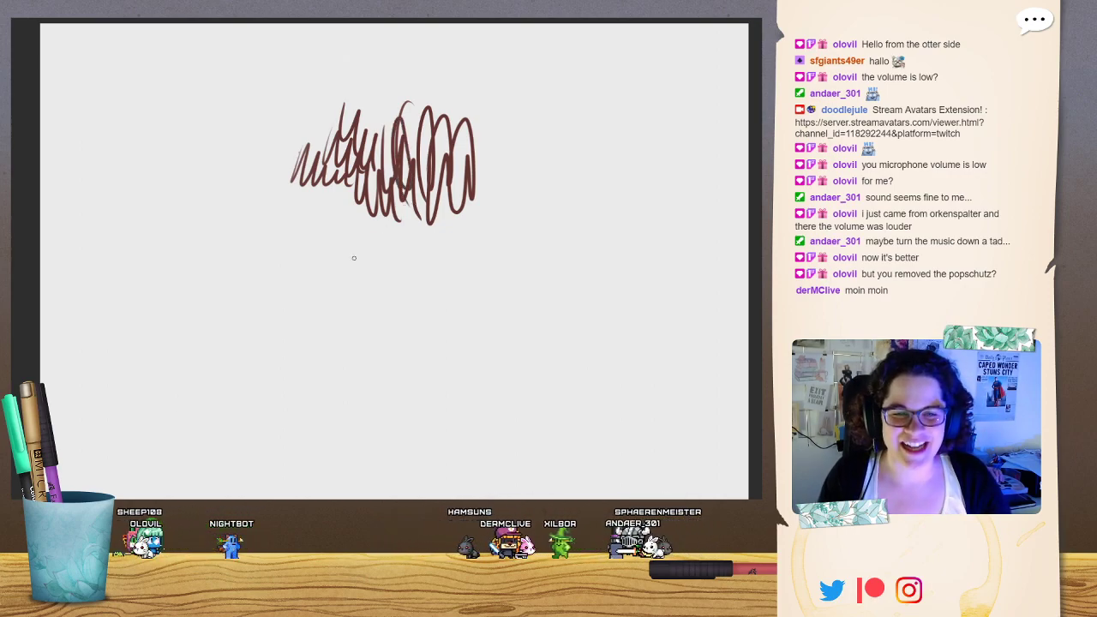
mouse_move(346, 106)
mouse_down()
mouse_move(319, 141)
mouse_move(305, 190)
mouse_up()
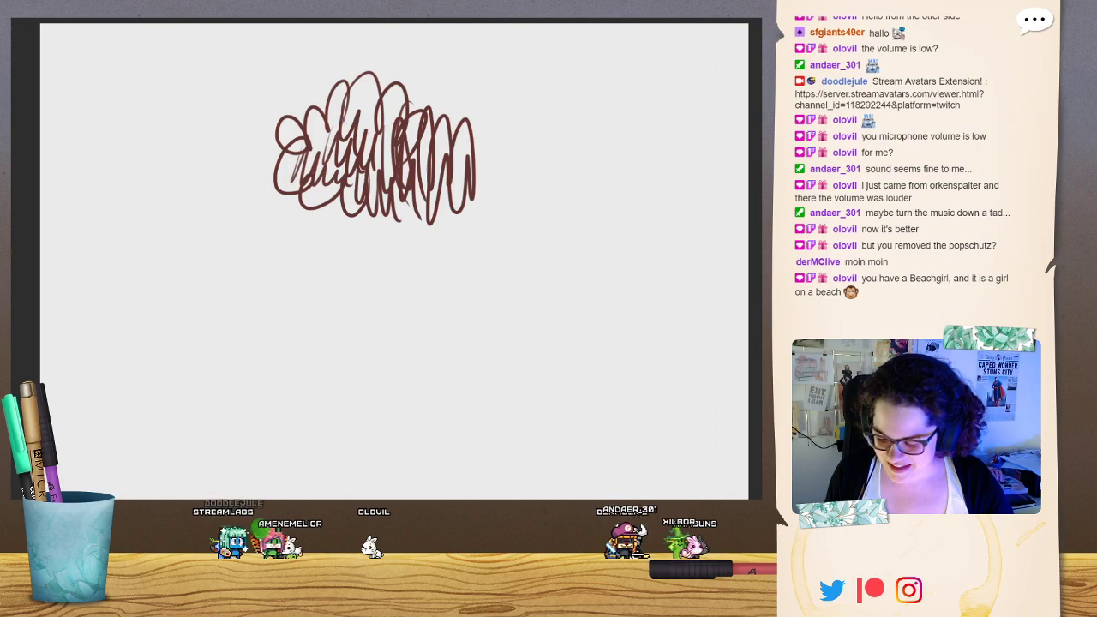
key(ctrl+z)
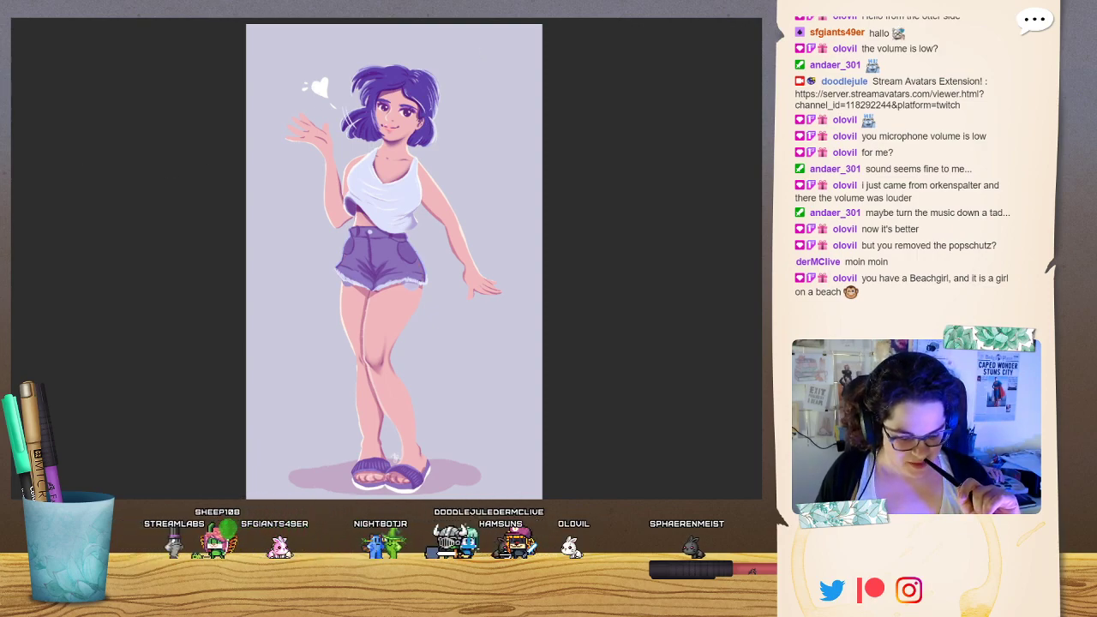
Copy a freehand selection around the purple-haired girl, from hair to shorts, and paste it onto the blank canvas.
click(145, 17)
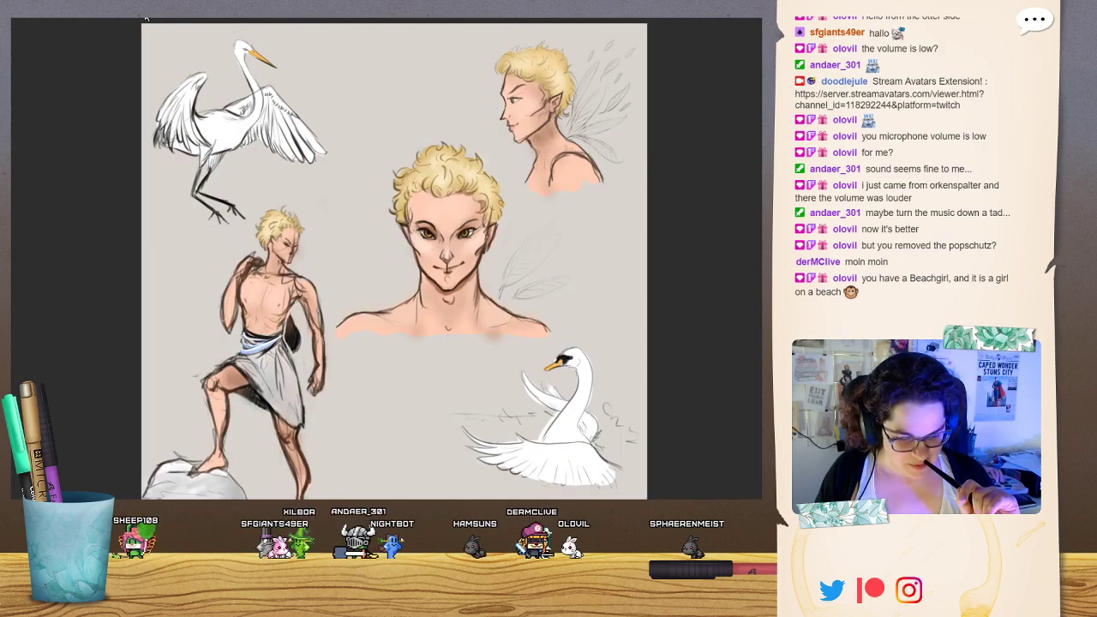
click(77, 19)
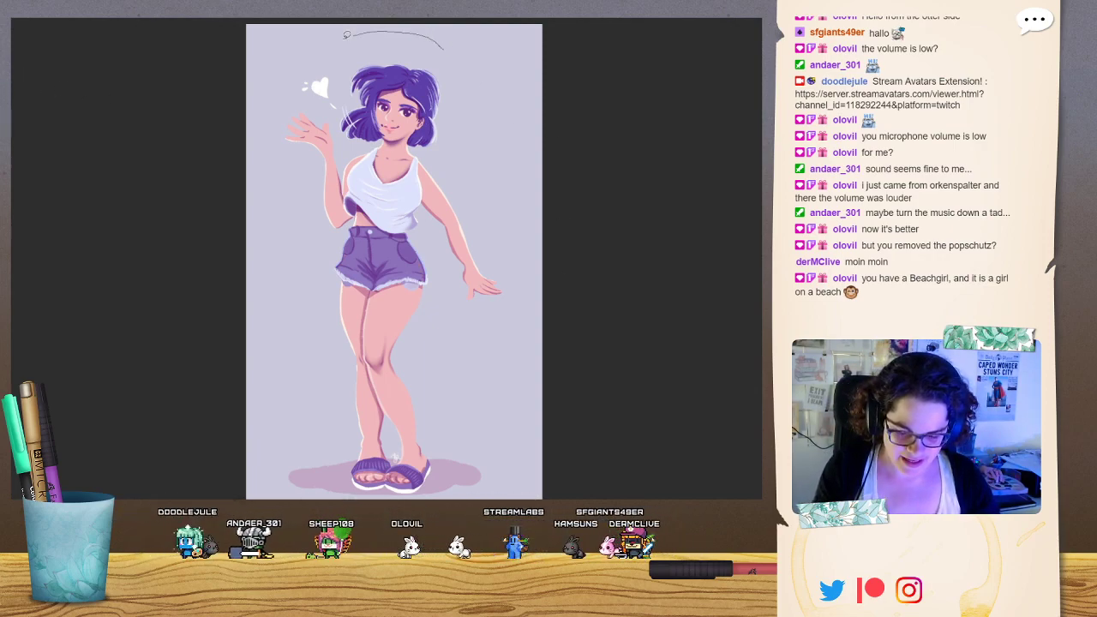
drag(497, 122, 442, 49)
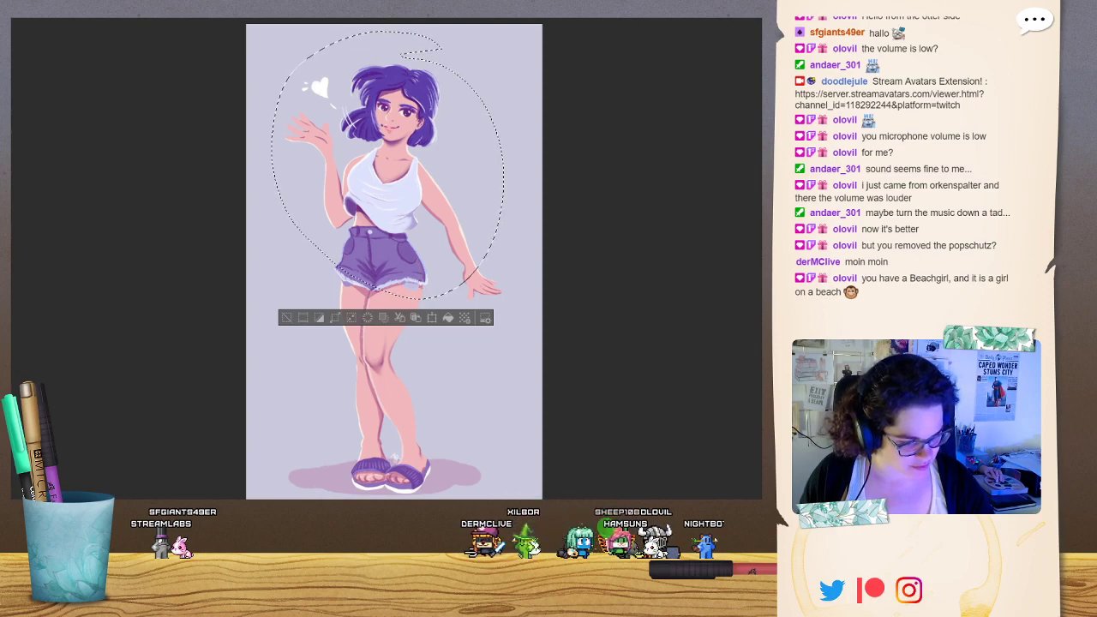
click(22, 17)
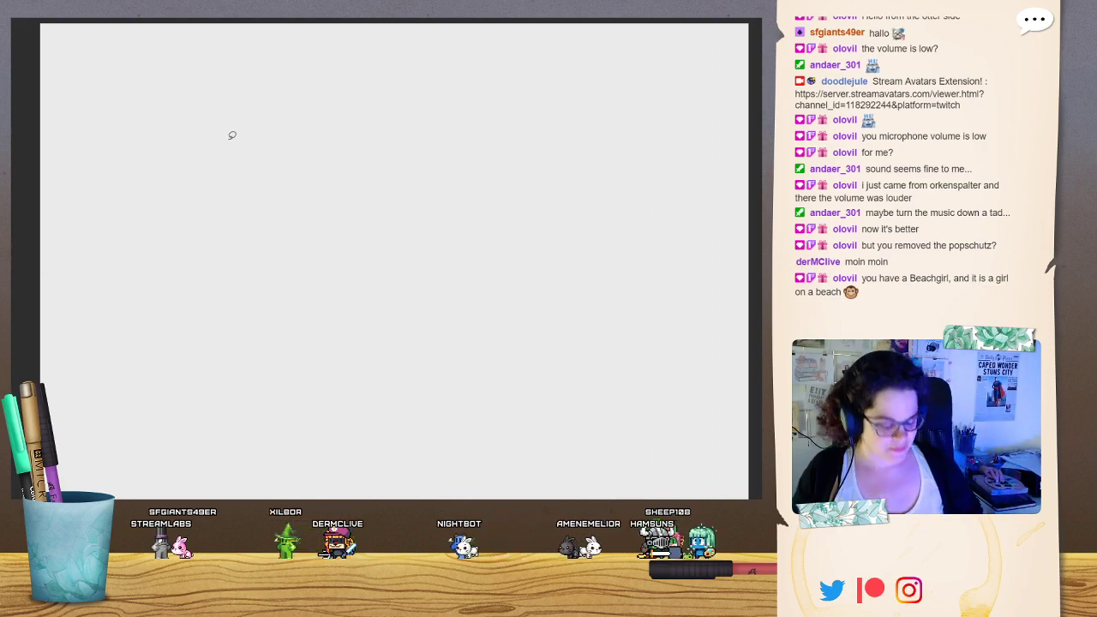
key(ctrl+v)
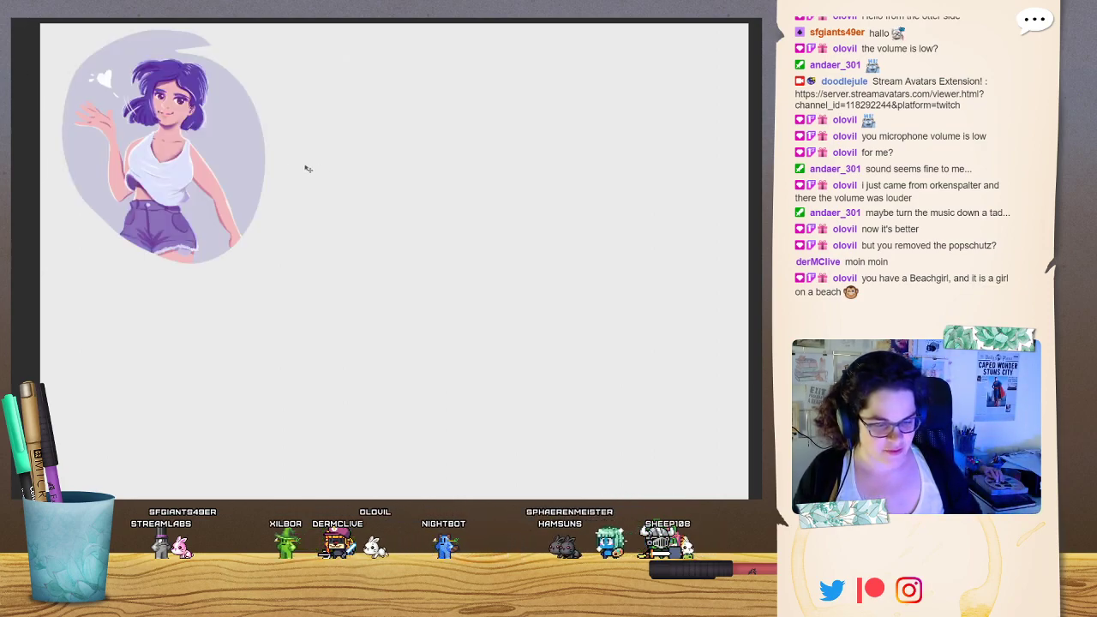
Copy a freehand selection around the blond elf's front-facing portrait and paste it onto the collage canvas.
click(102, 17)
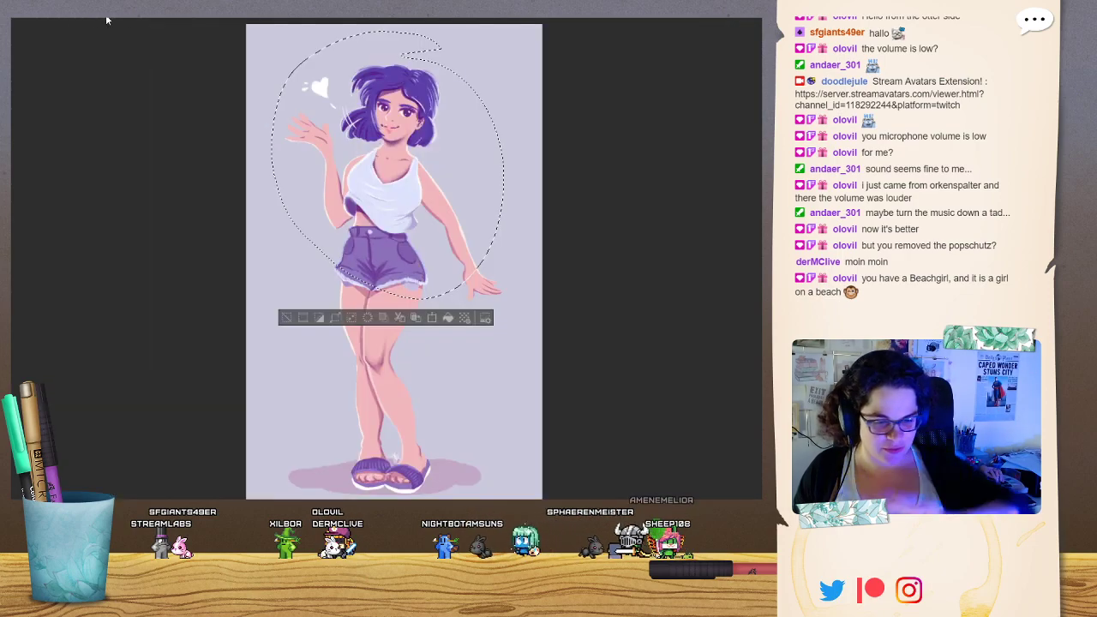
click(151, 18)
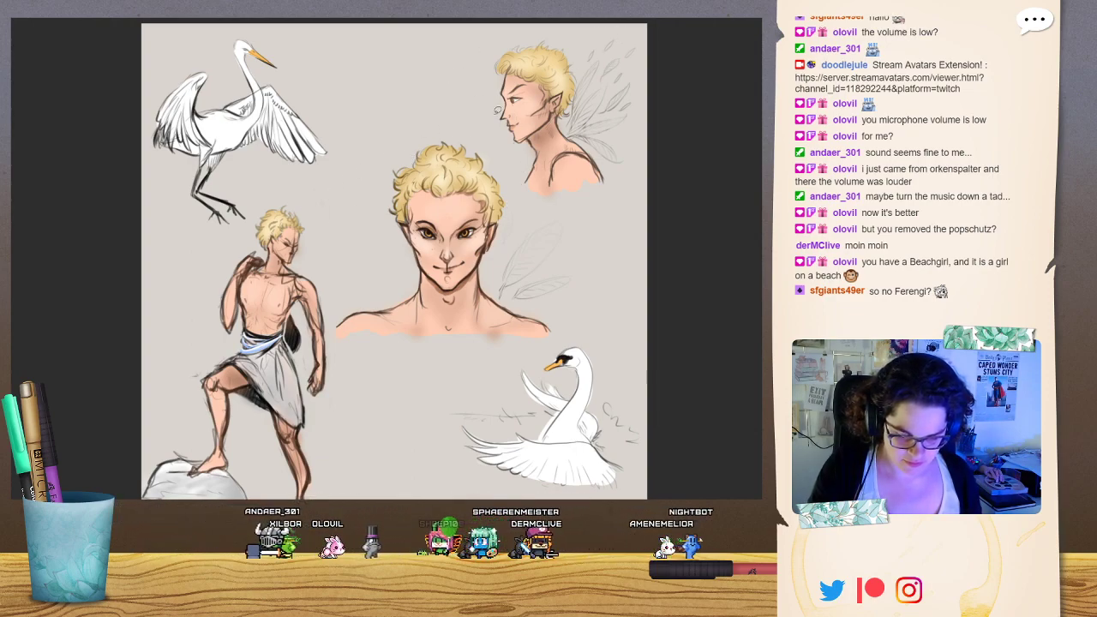
mouse_move(470, 135)
mouse_down()
mouse_move(403, 367)
mouse_move(454, 130)
mouse_up()
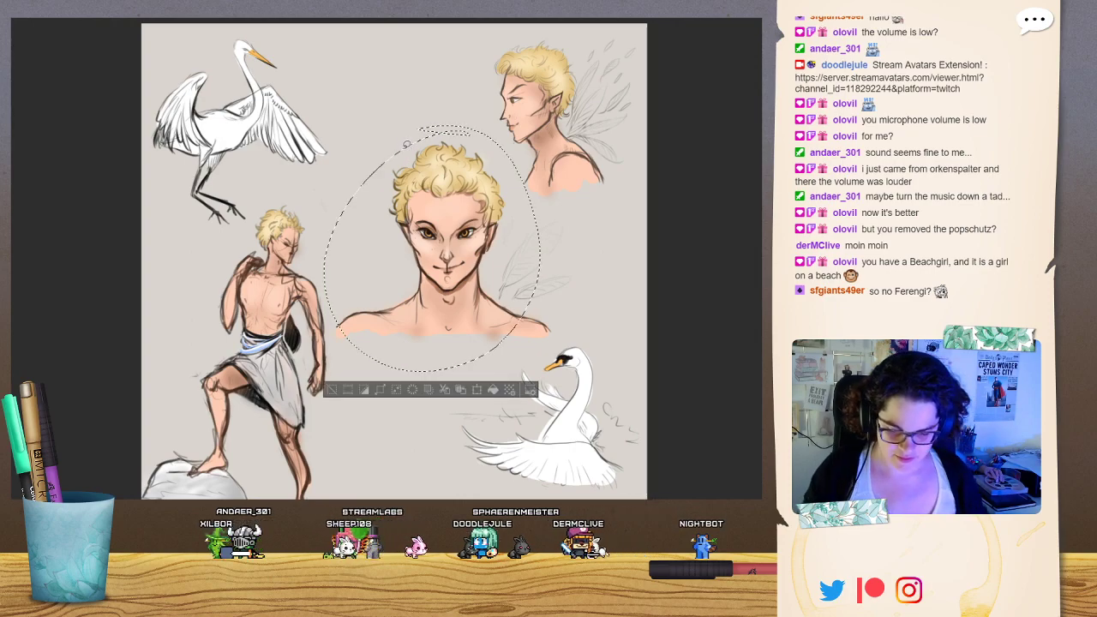
click(73, 16)
key(ctrl+v)
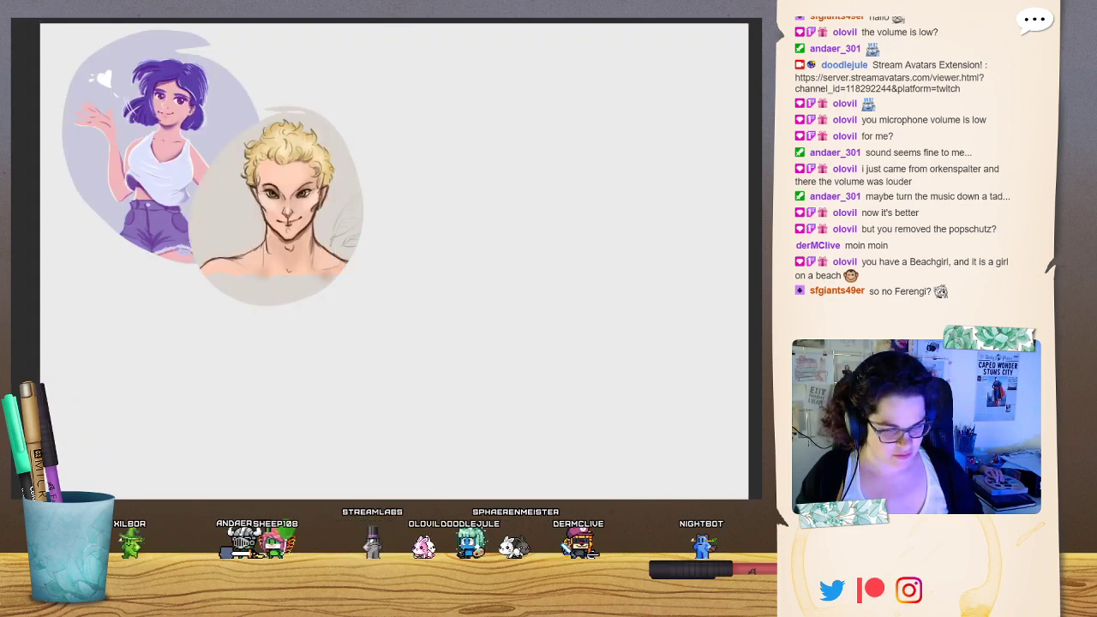
Copy a freehand selection around the coloured profile head with braided brown hair and paste it onto the collage canvas.
click(147, 18)
click(187, 18)
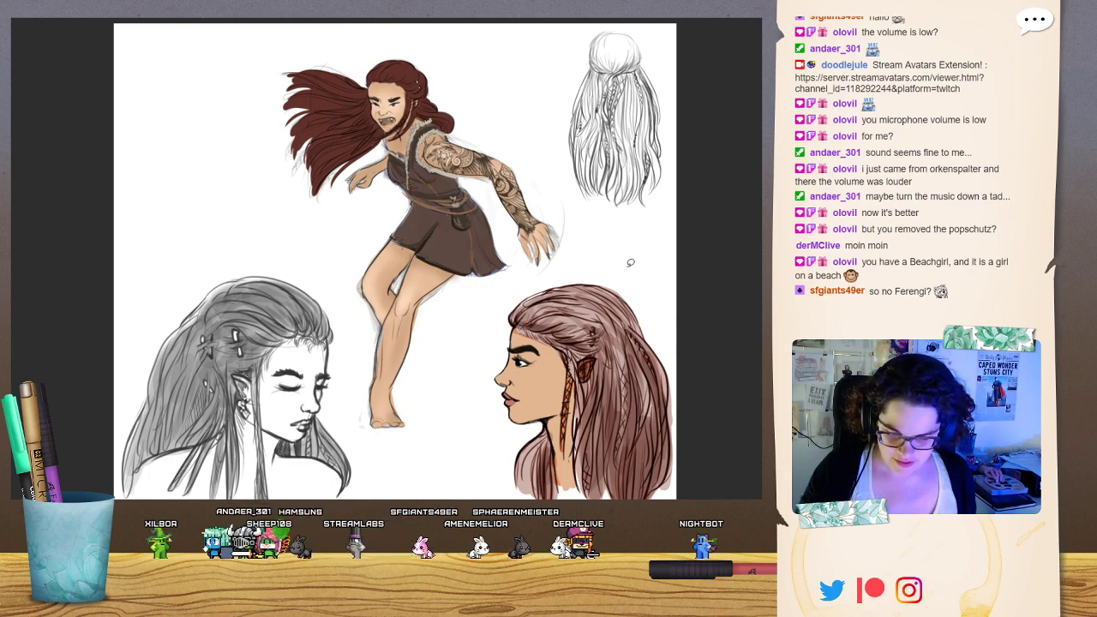
mouse_move(627, 497)
mouse_down()
mouse_move(610, 263)
mouse_move(591, 263)
mouse_up()
key(ctrl+c)
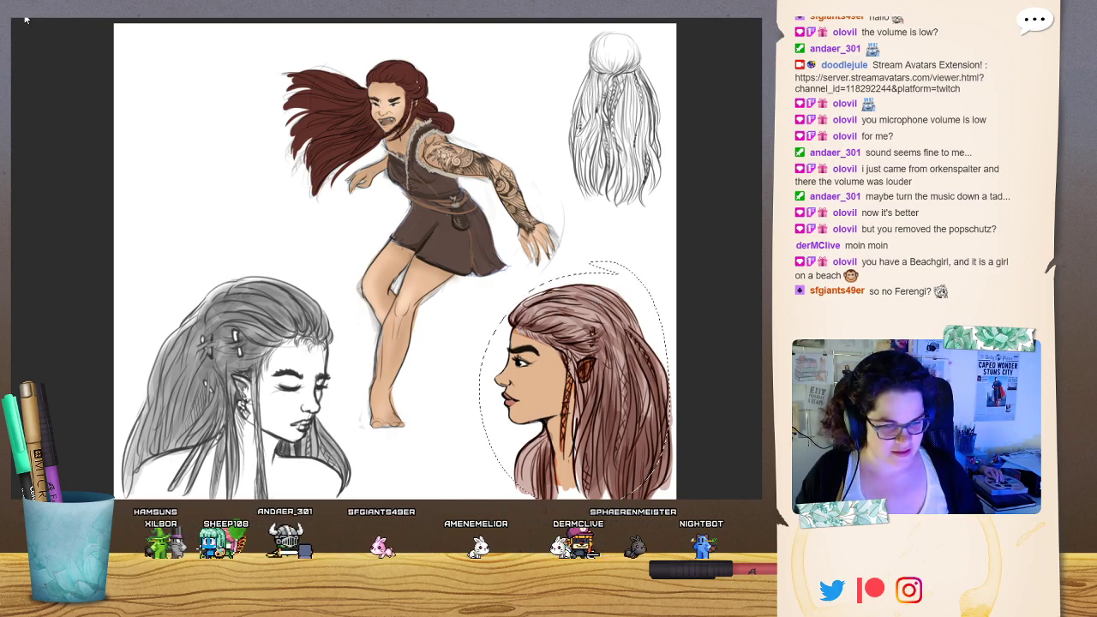
click(150, 19)
key(ctrl+v)
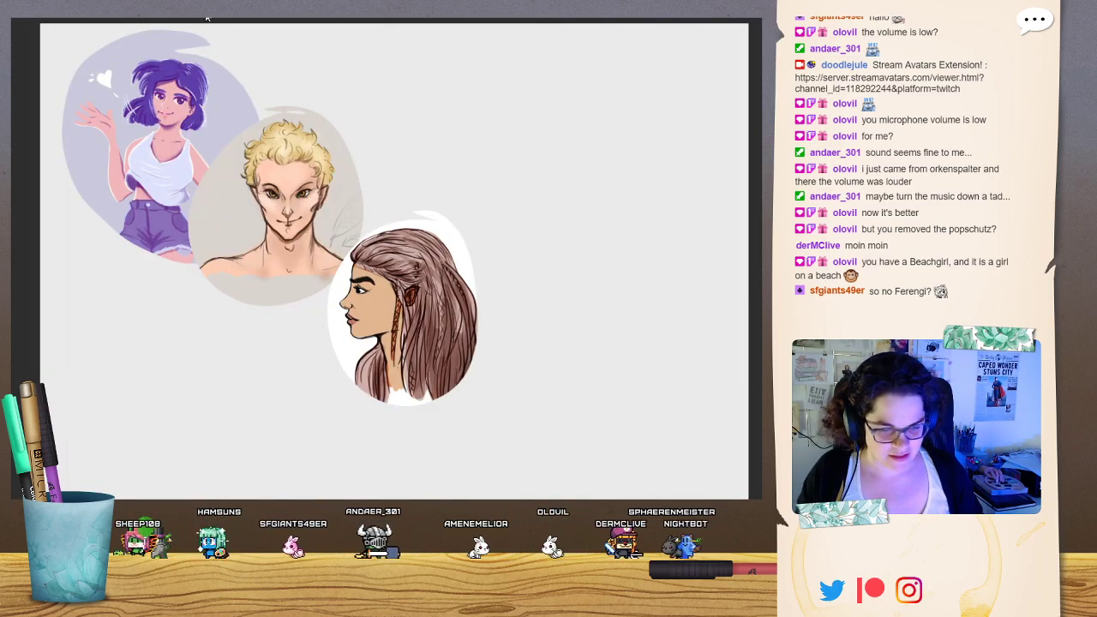
Copy a freehand selection around the flying superhero in the Copper Person illustration and paste it onto the collage canvas.
click(208, 20)
click(247, 22)
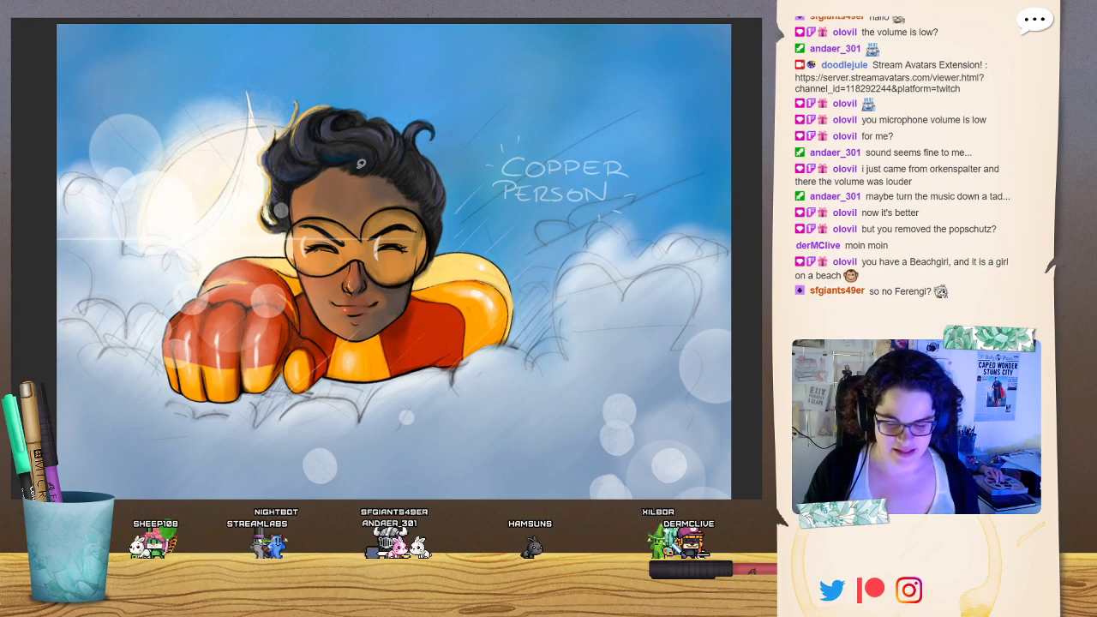
mouse_move(437, 114)
mouse_down()
mouse_move(140, 353)
mouse_move(283, 469)
mouse_move(506, 376)
mouse_move(538, 223)
mouse_move(411, 71)
mouse_up()
key(ctrl+c)
click(75, 22)
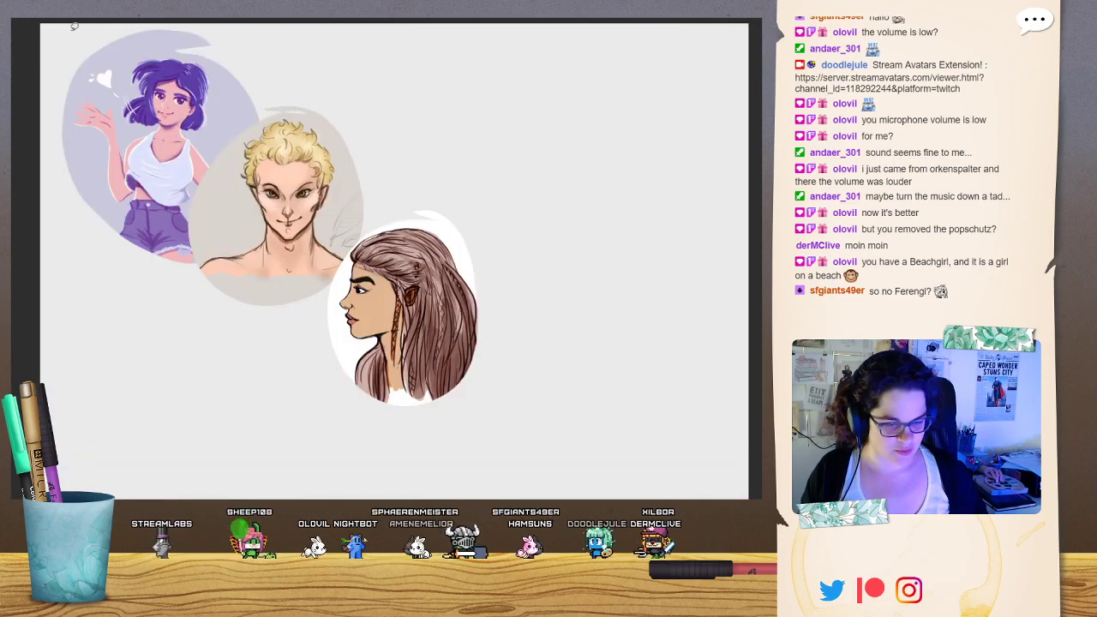
key(ctrl+v)
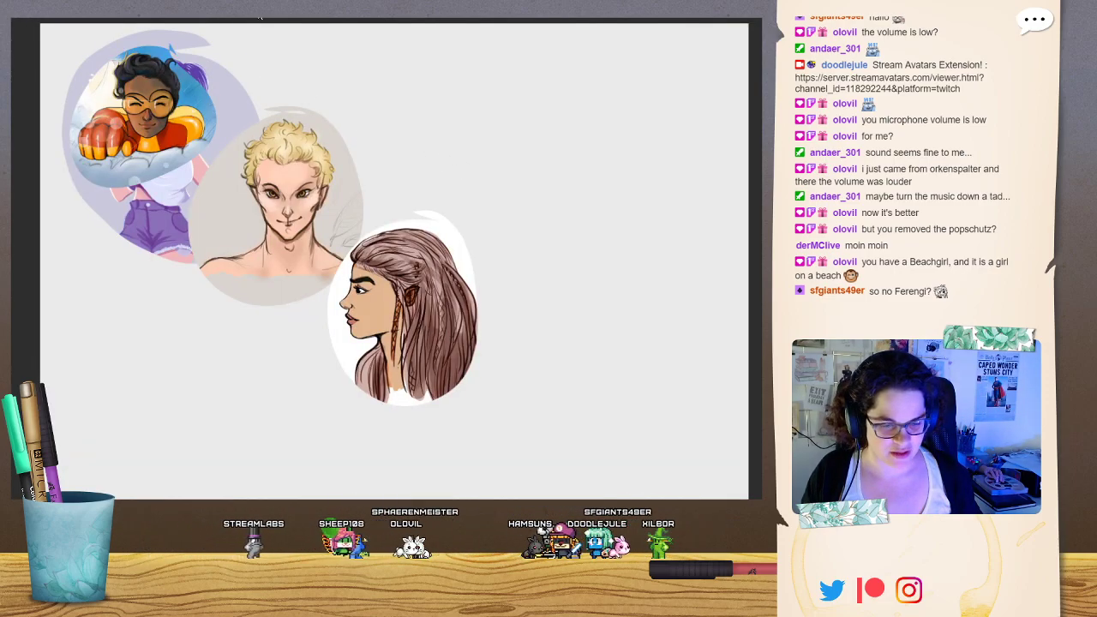
Deselect the superhero, copy a freehand selection around the kneeling elf girl's upper body in the forest painting, and deselect it.
click(261, 19)
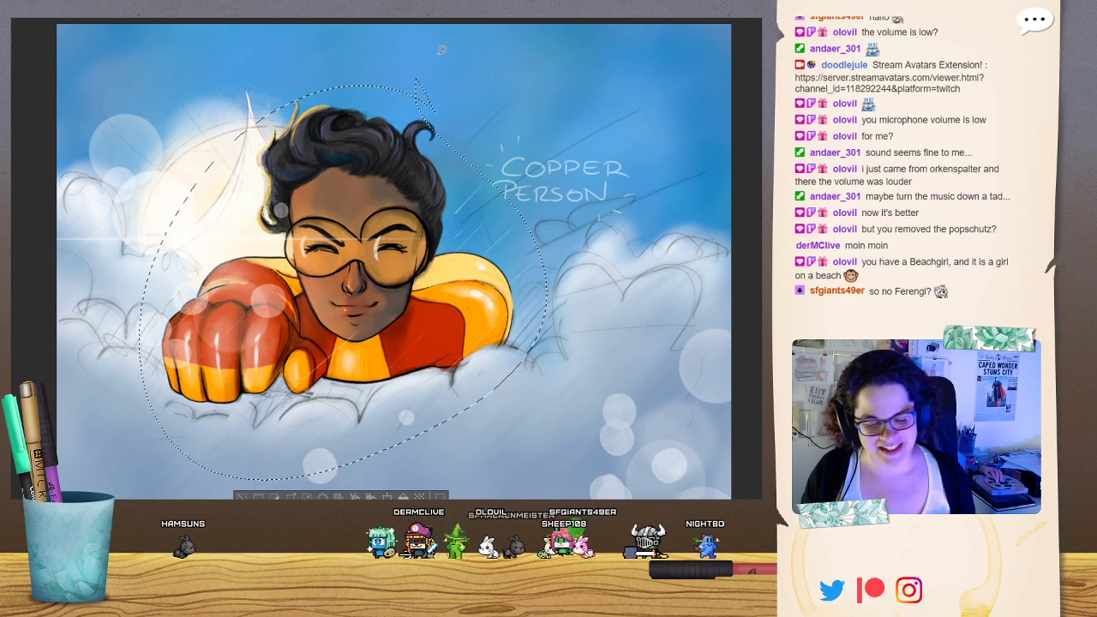
key(ctrl+d)
click(334, 17)
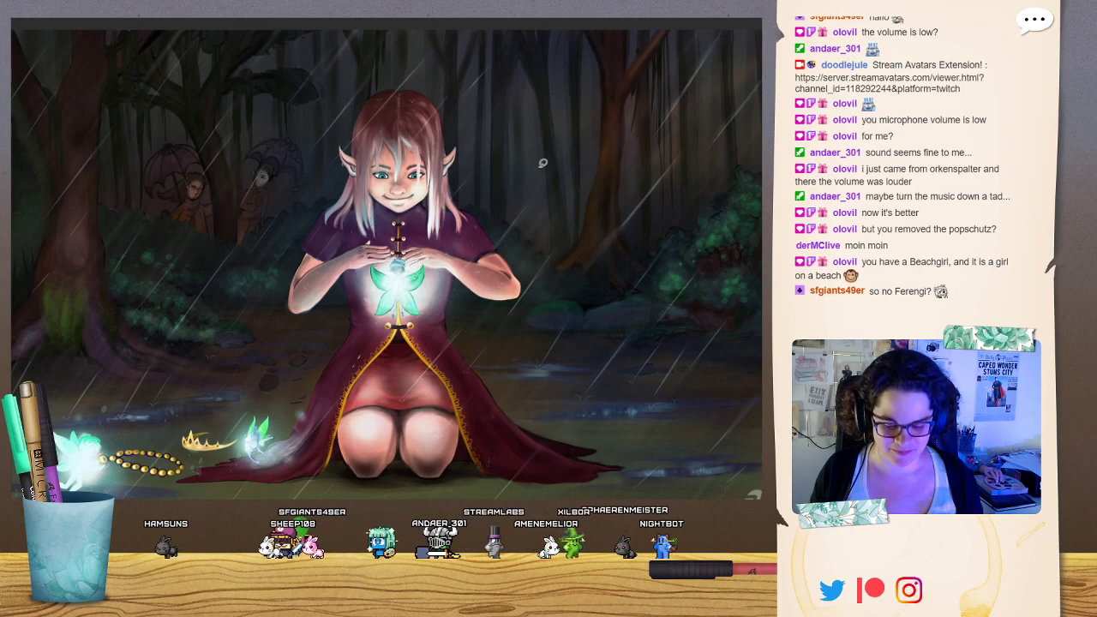
mouse_move(445, 64)
mouse_down()
mouse_move(297, 372)
mouse_move(505, 129)
mouse_move(437, 90)
mouse_up()
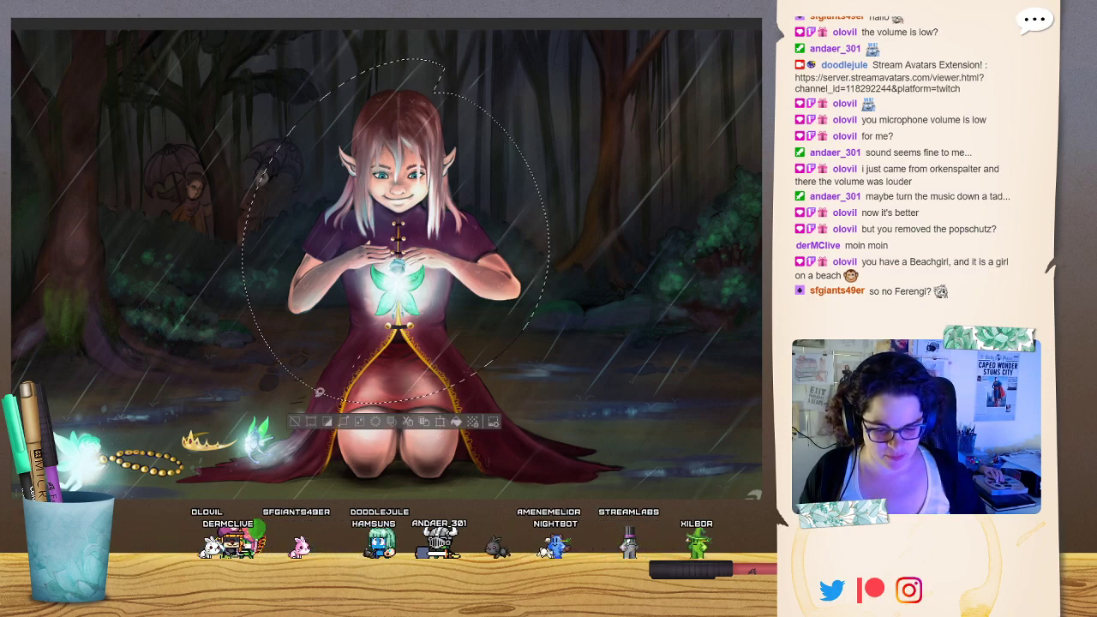
click(294, 419)
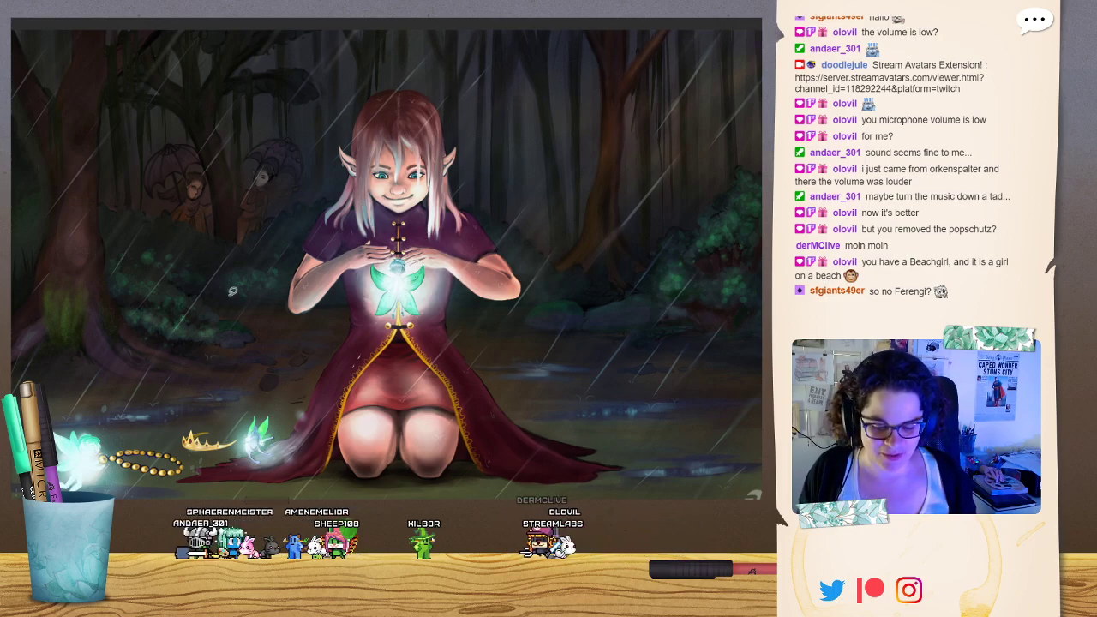
Examine the forest painting up close, from the elf girl's face and hands to the fairies and background, and as a whole.
key(ctrl+plus)
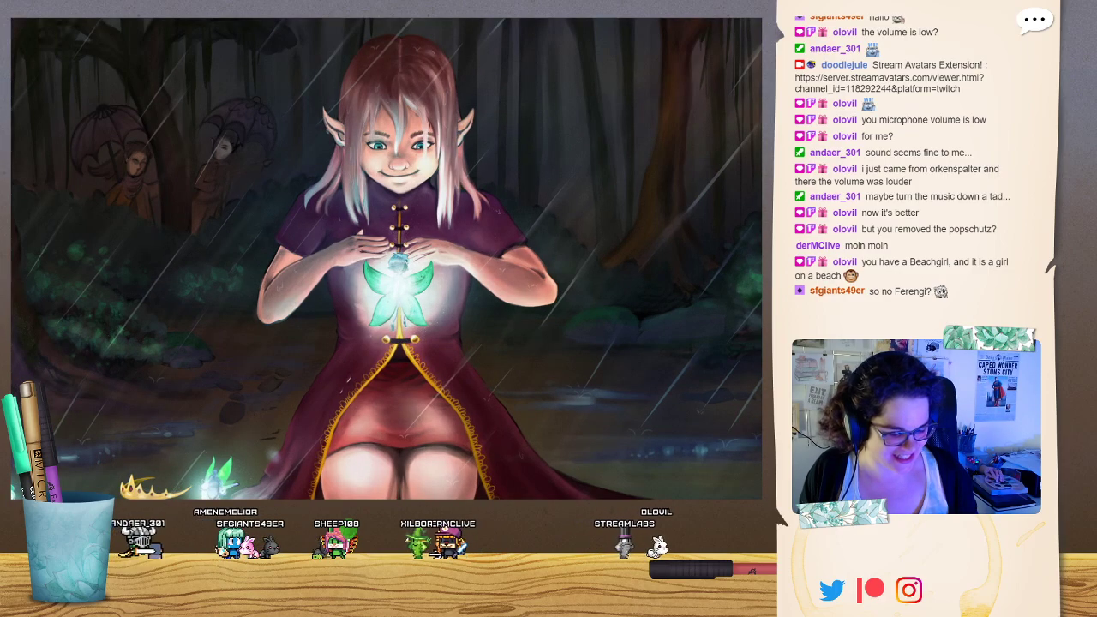
drag(326, 343, 437, 233)
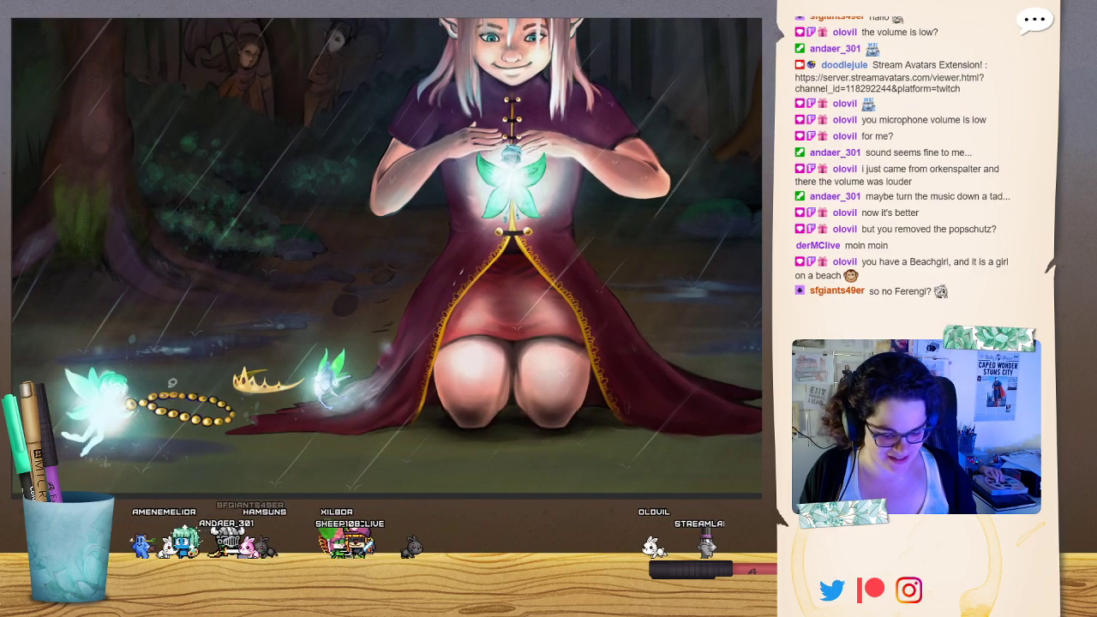
drag(437, 233, 334, 357)
key(ctrl+plus)
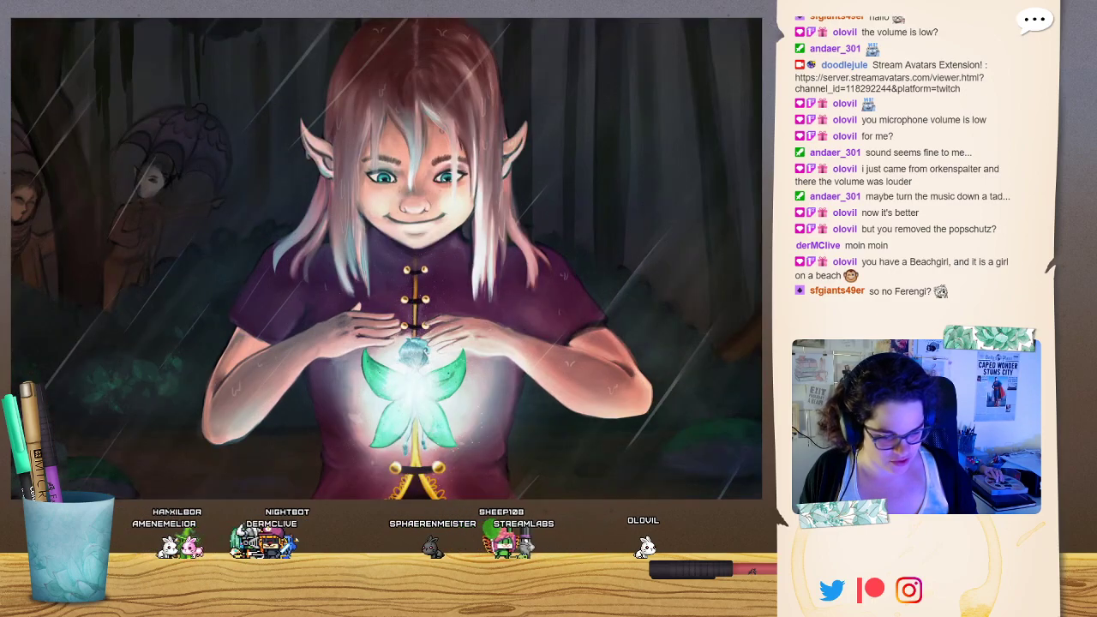
drag(415, 257, 386, 246)
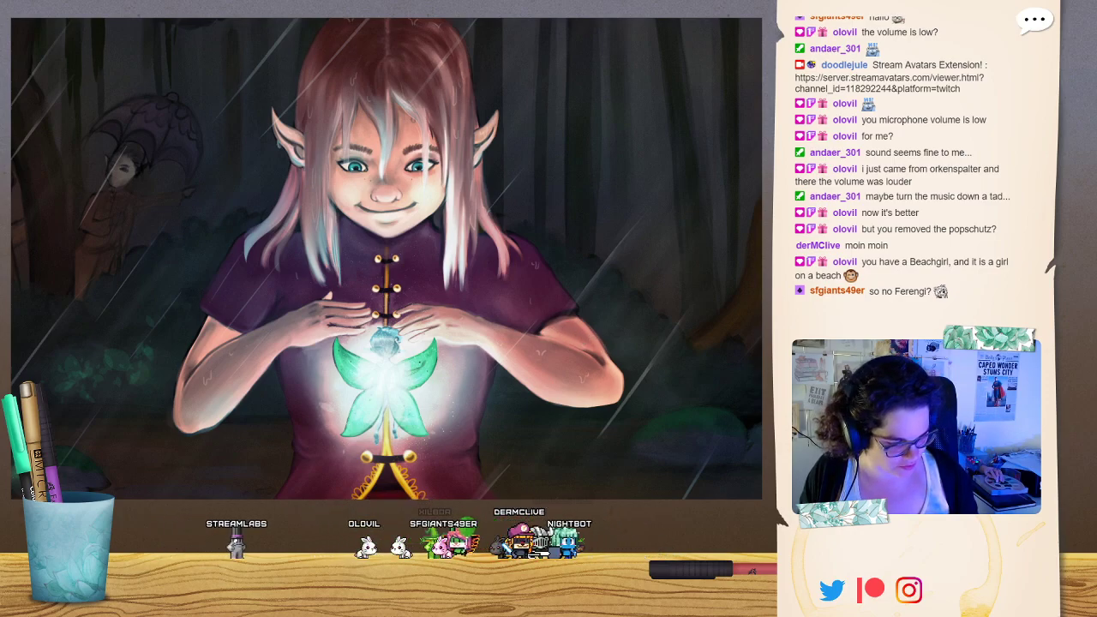
drag(386, 385, 401, 467)
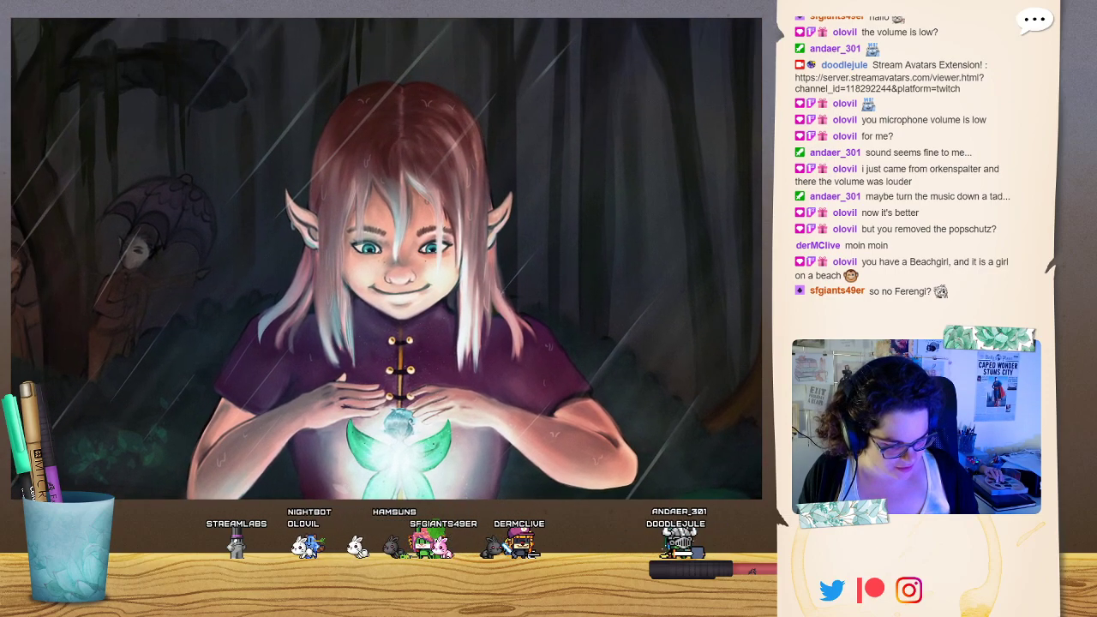
scroll(397, 276, up, 4)
drag(265, 268, 277, 327)
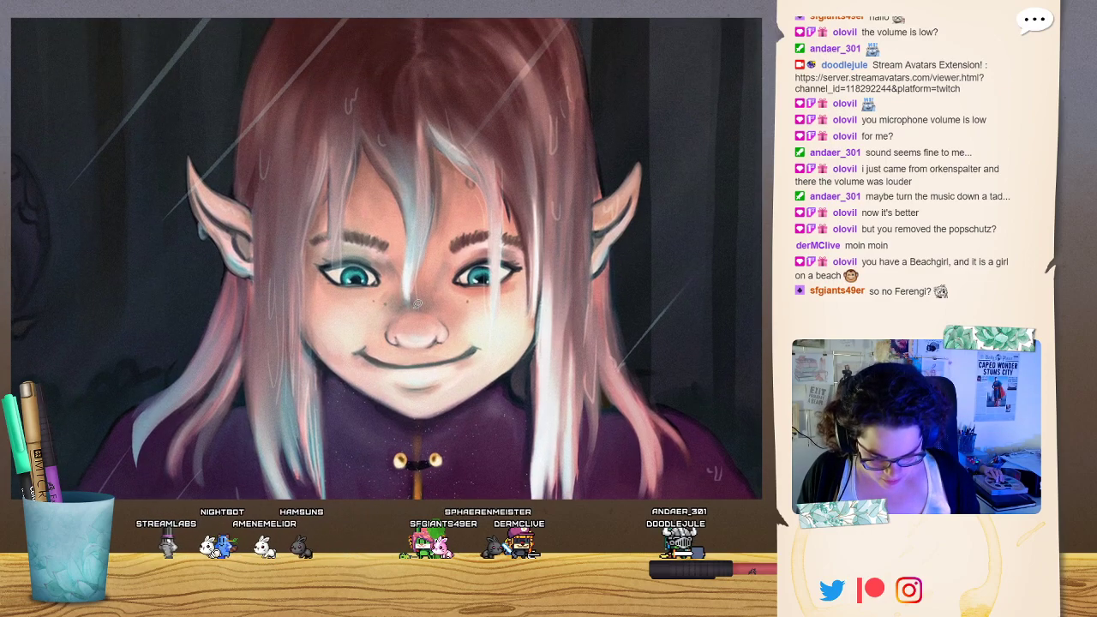
drag(385, 215, 348, 323)
drag(377, 390, 391, 143)
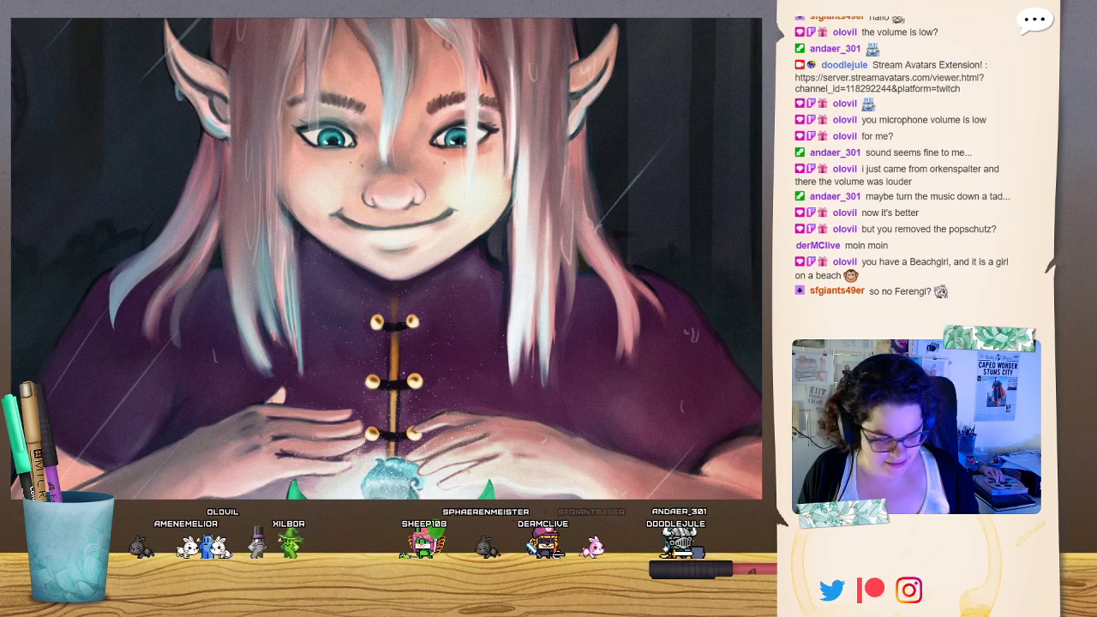
scroll(395, 279, down, 5)
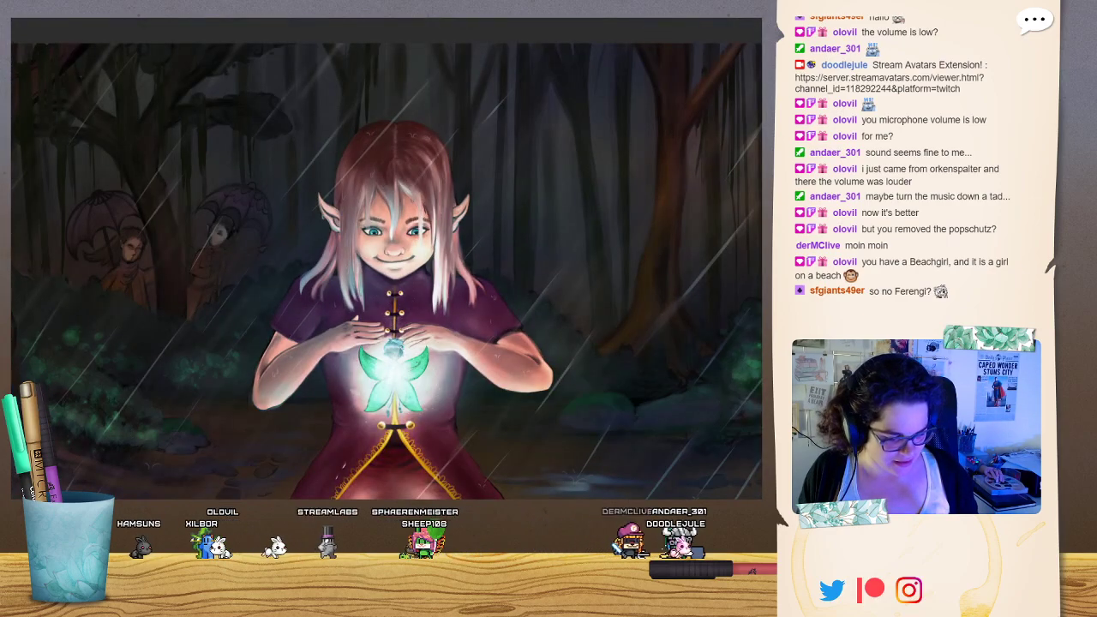
scroll(395, 279, up, 2)
scroll(395, 280, down, 5)
drag(395, 279, 419, 252)
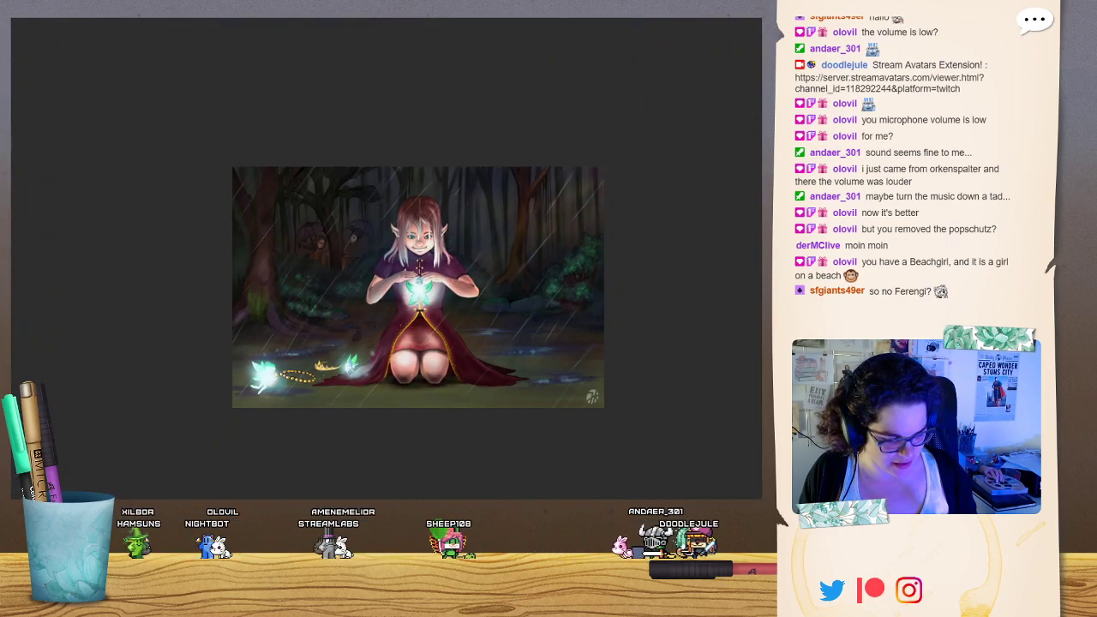
scroll(402, 292, up, 3)
drag(403, 292, 372, 303)
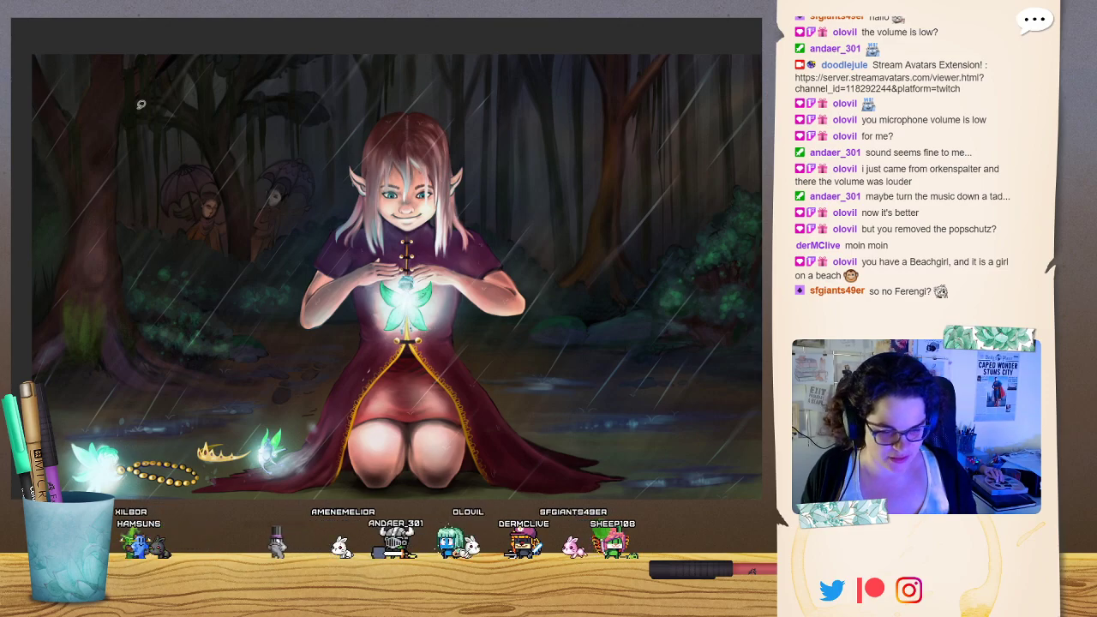
Paste the copied elf girl from the forest painting onto the collage canvas.
key(ctrl+Tab)
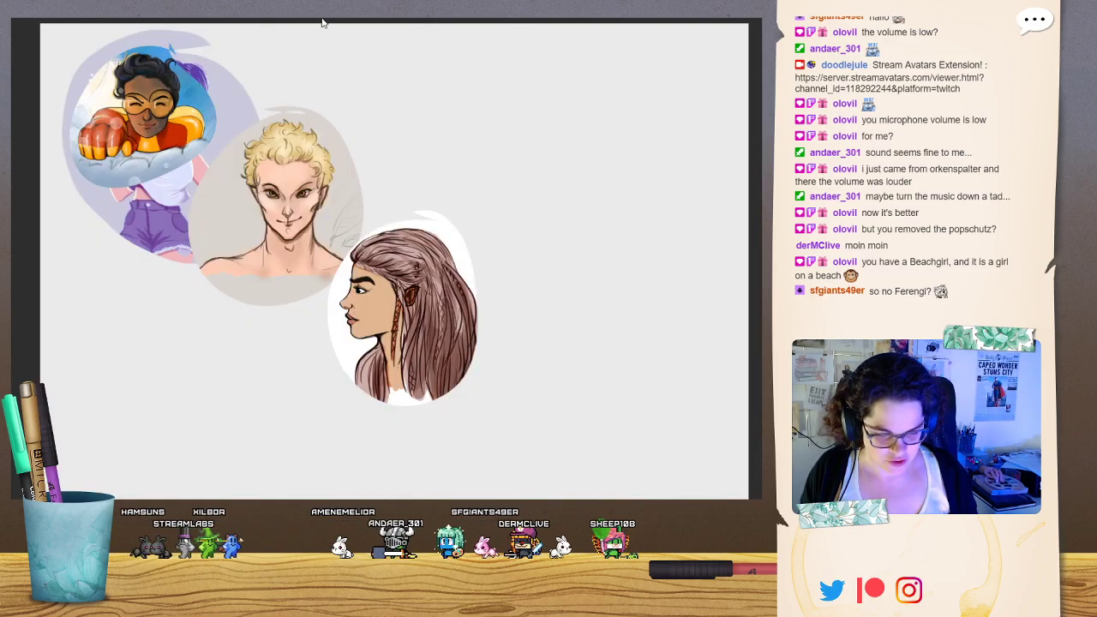
key(ctrl+v)
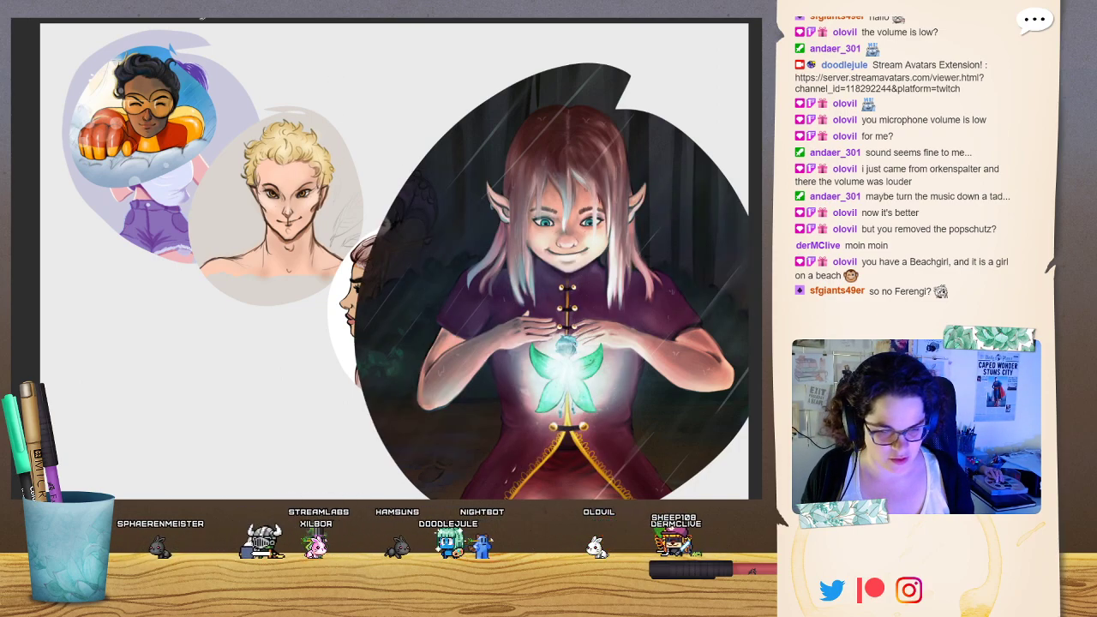
Copy a freehand selection around the purple-haired girl in the moon sweater and paste it onto the collage canvas.
click(370, 19)
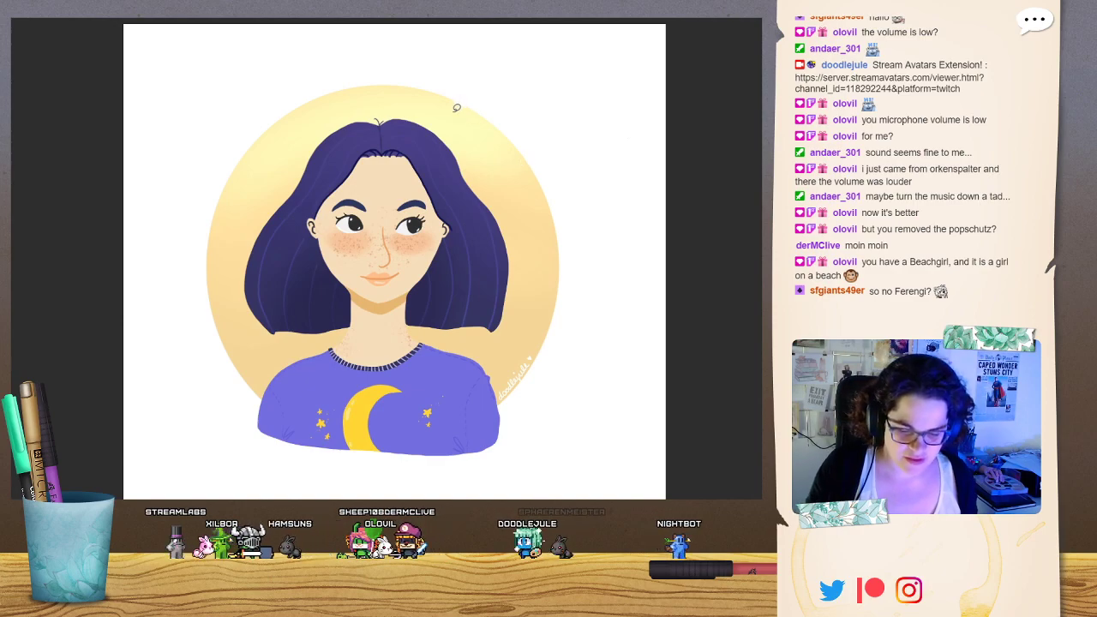
drag(401, 91, 396, 90)
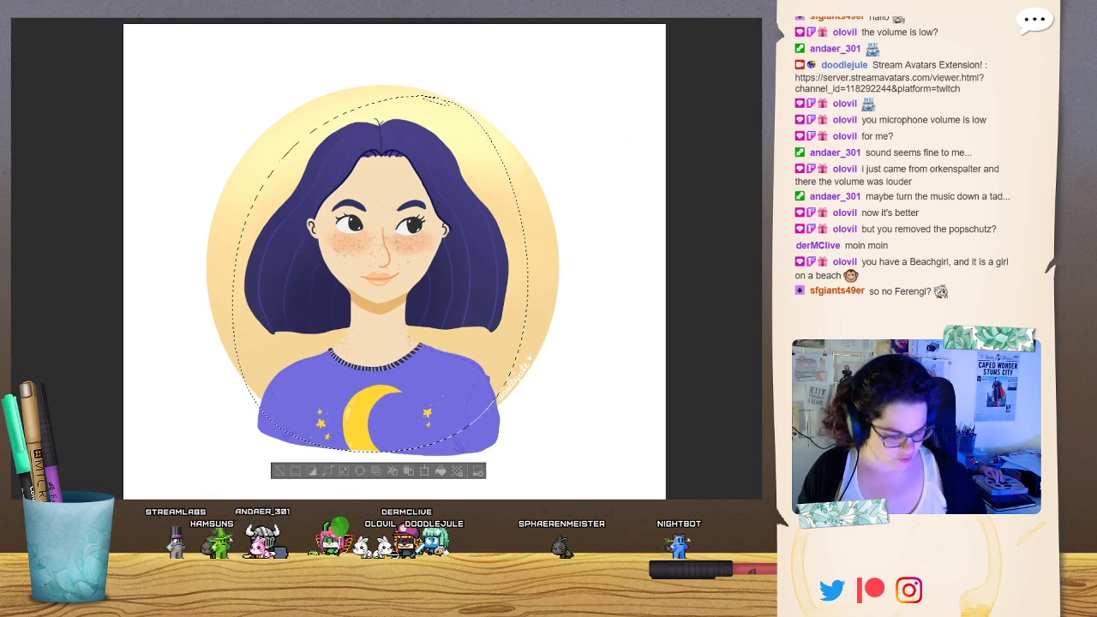
click(53, 22)
key(ctrl+v)
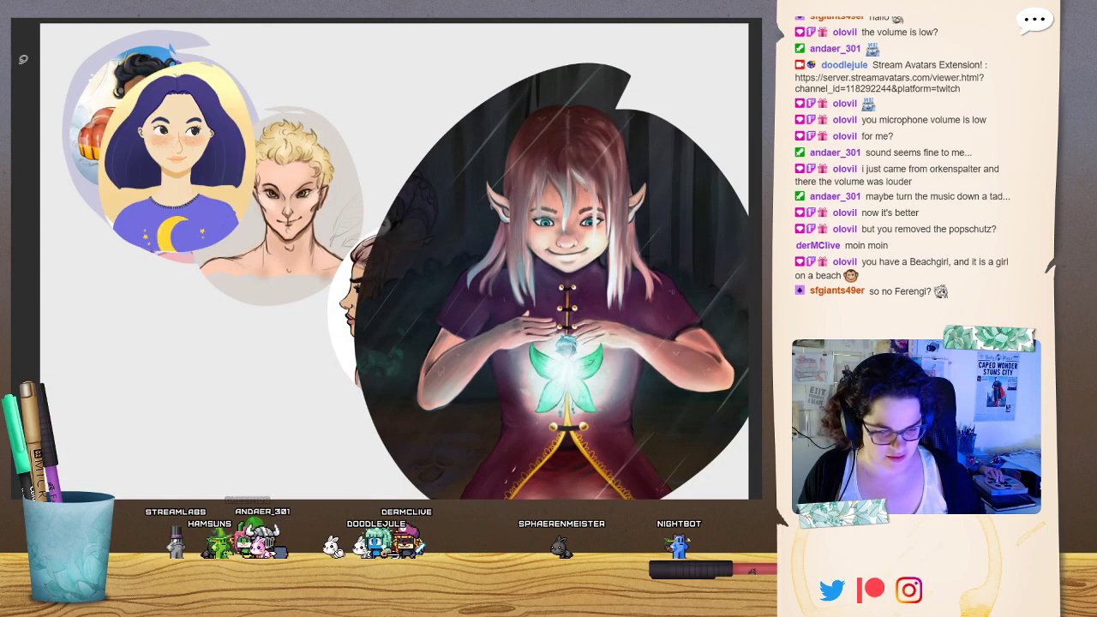
Move the pasted moon-sweater portrait and the waving purple-haired girl down to the lower part of the collage.
drag(105, 74, 101, 240)
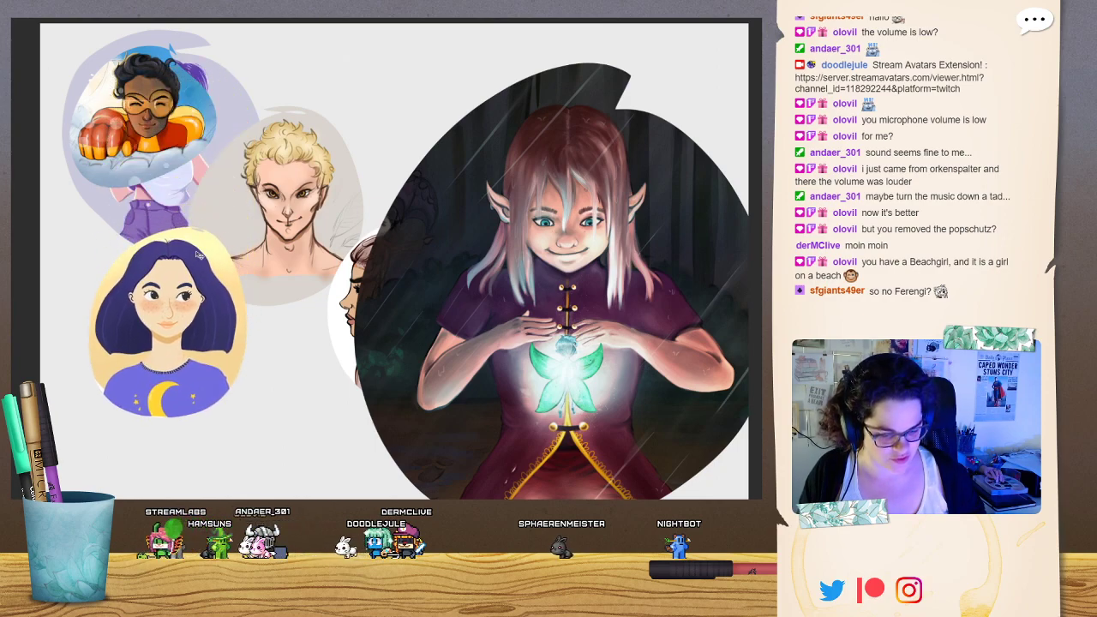
drag(197, 255, 166, 370)
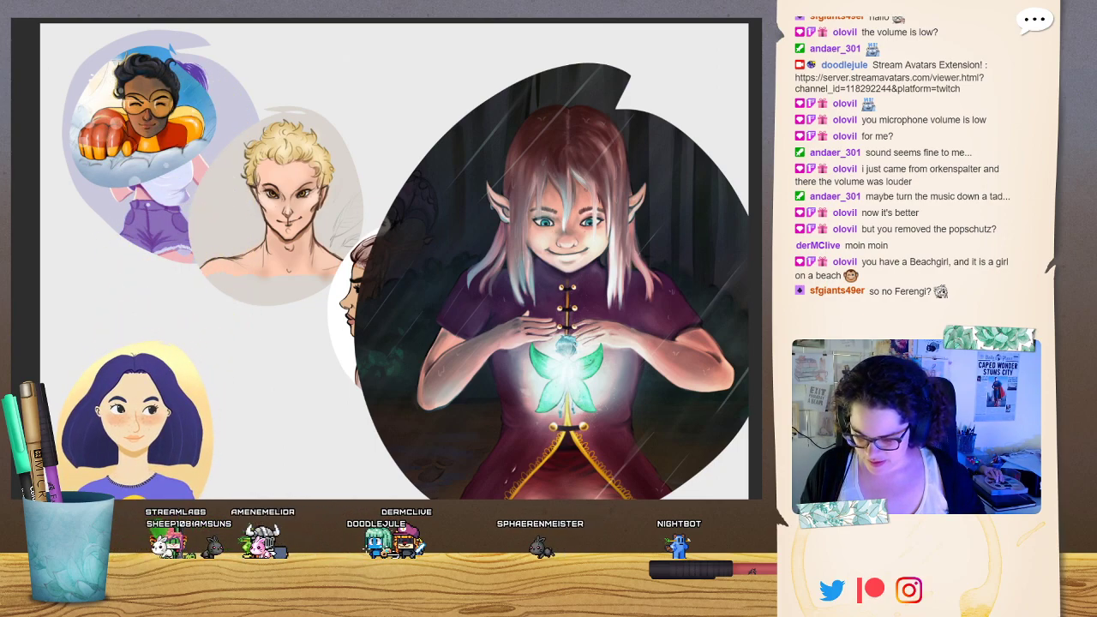
drag(230, 96, 337, 407)
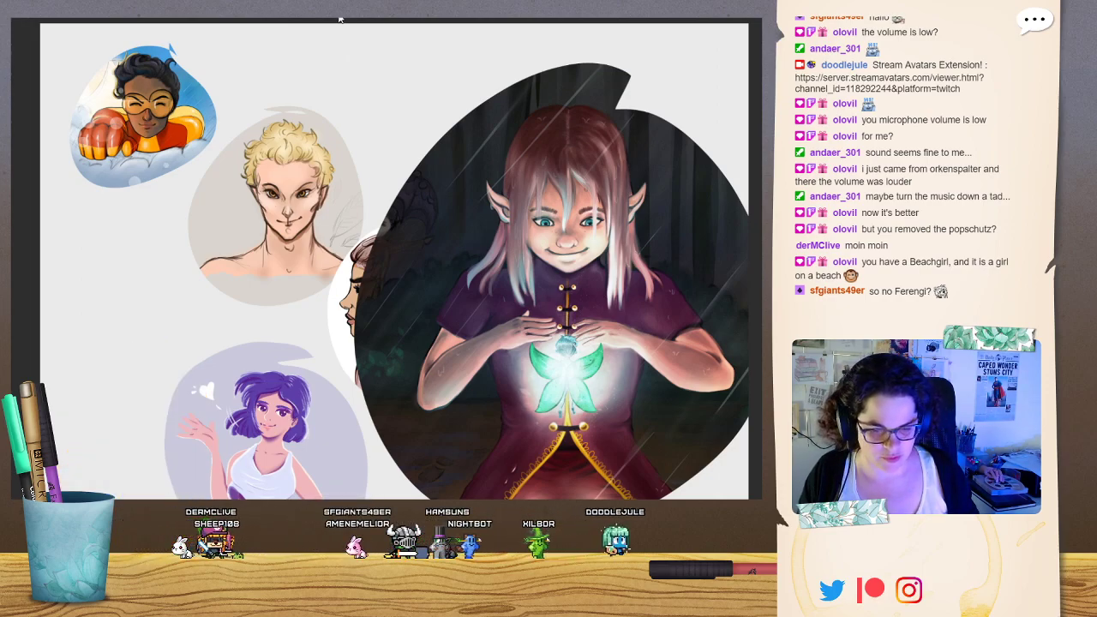
Copy a freehand selection around the pink-haired woman in the jungle illustration, paste it onto the collage, and deselect it in the source.
click(430, 18)
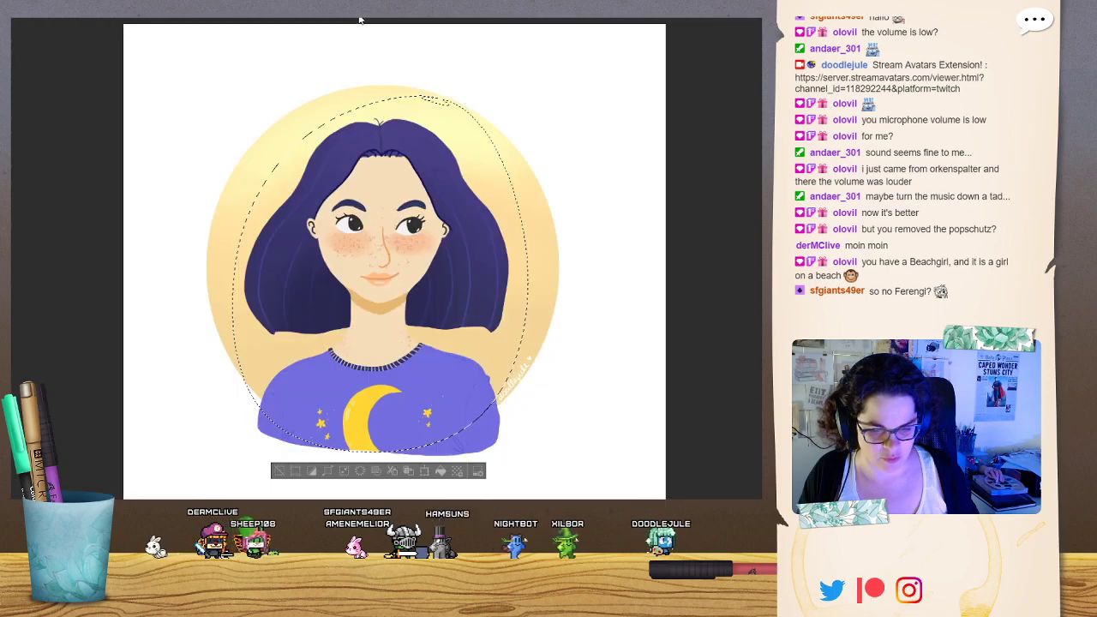
click(434, 19)
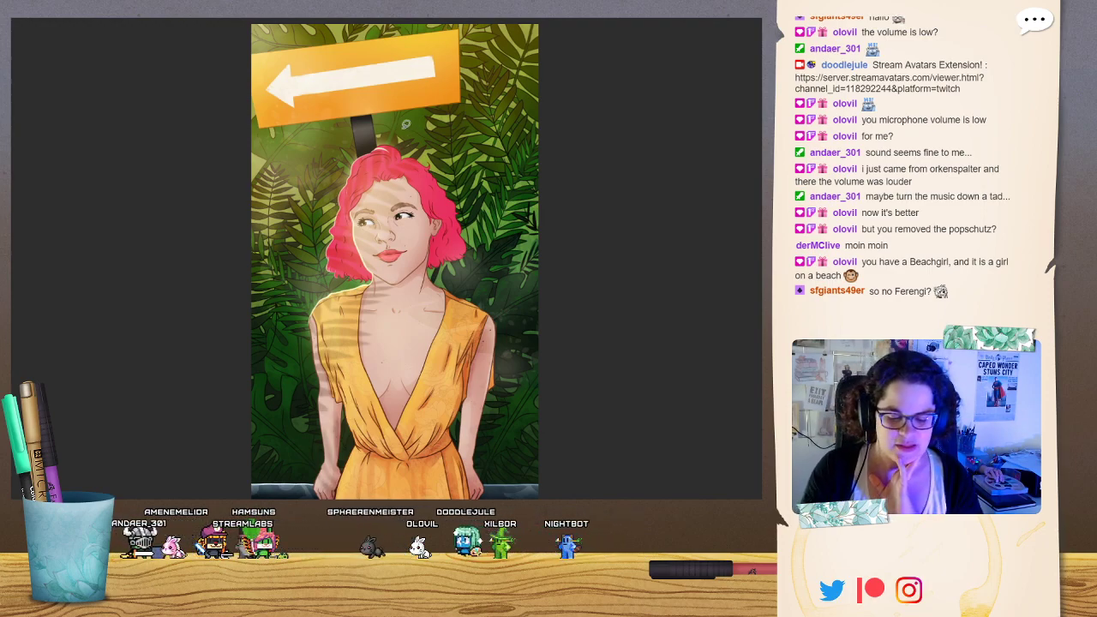
mouse_move(405, 117)
mouse_down()
mouse_move(311, 317)
mouse_move(485, 221)
mouse_move(399, 160)
mouse_up()
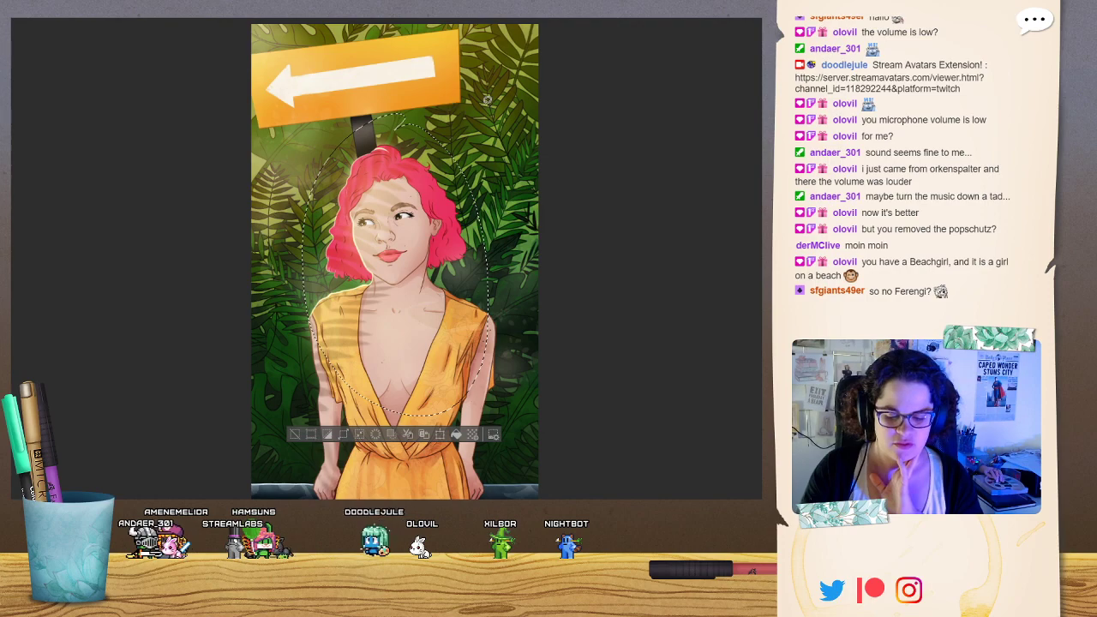
click(21, 18)
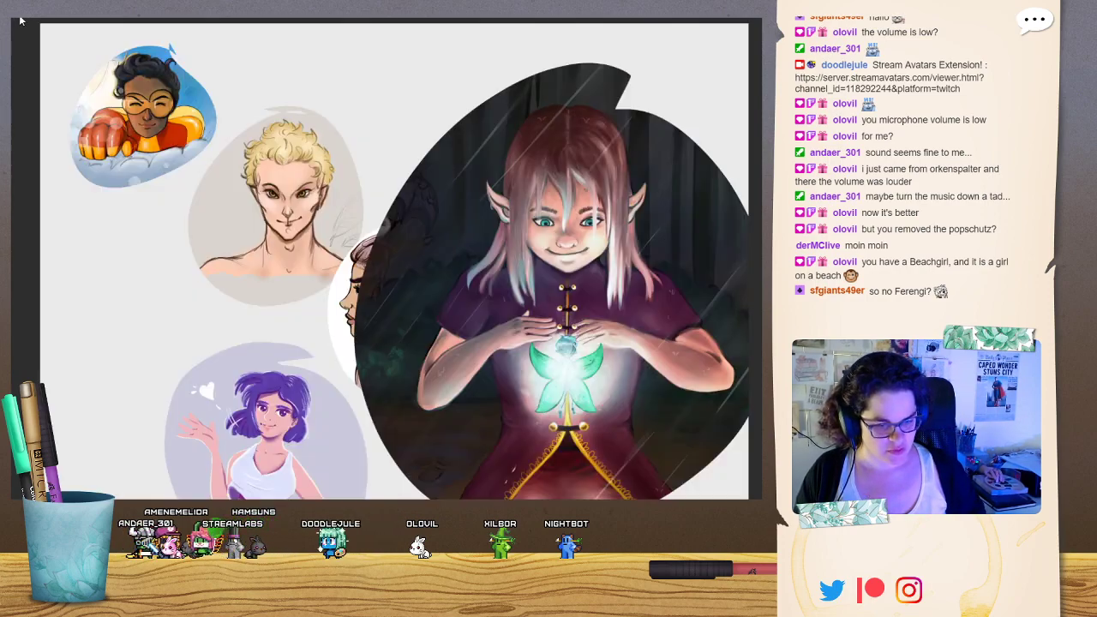
key(ctrl+v)
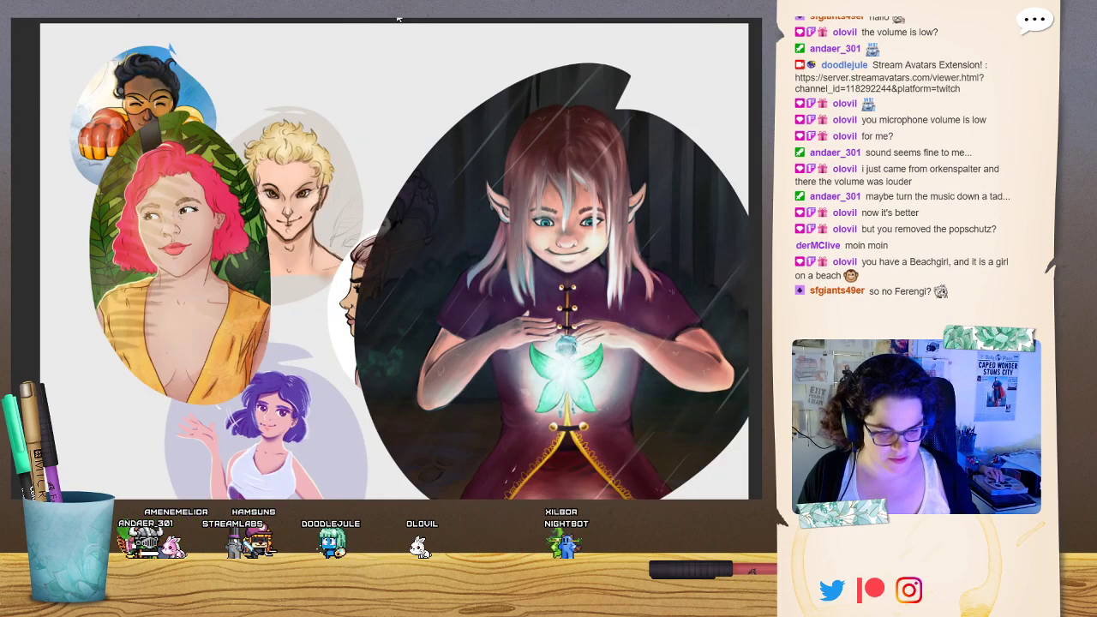
click(429, 19)
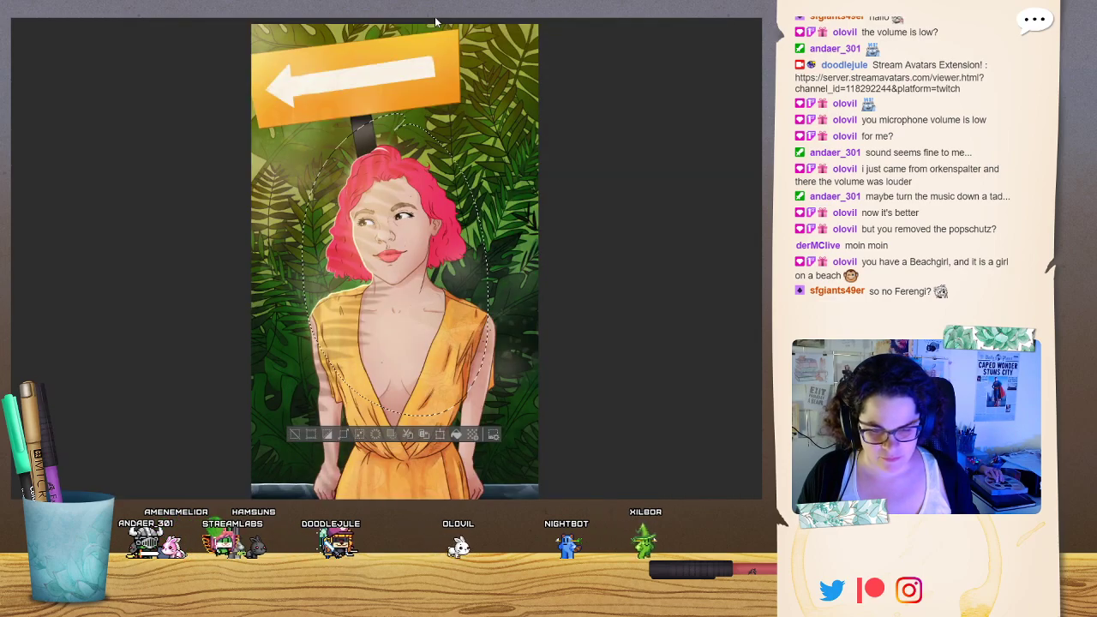
key(ctrl+d)
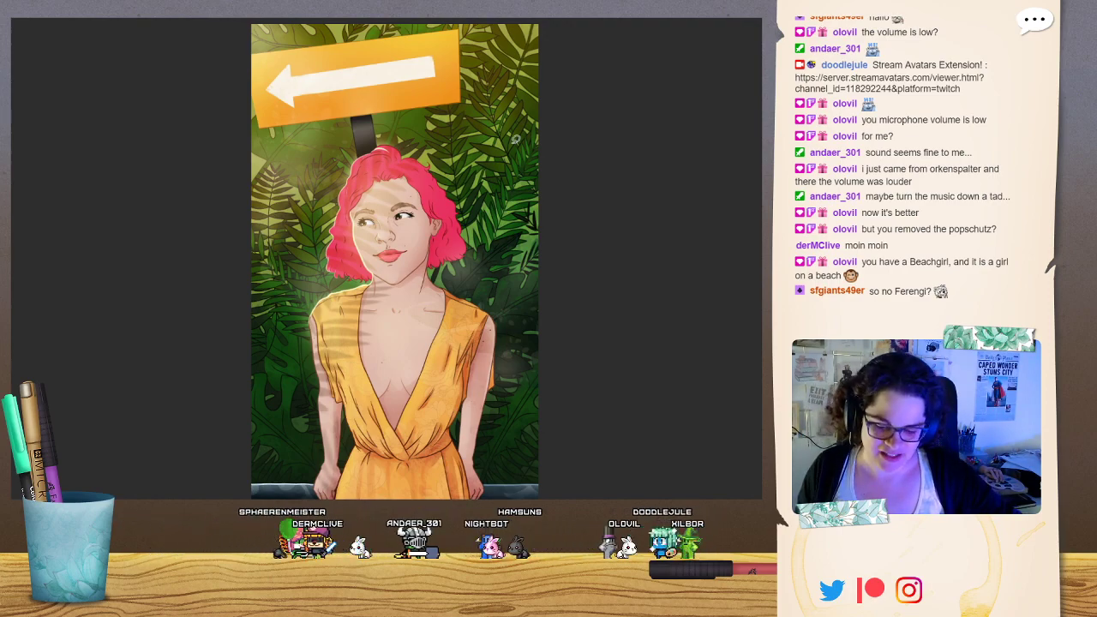
Examine the illustration of the orange-haired woman in the white crop top up close, from the torso to the face, and as a whole.
click(483, 17)
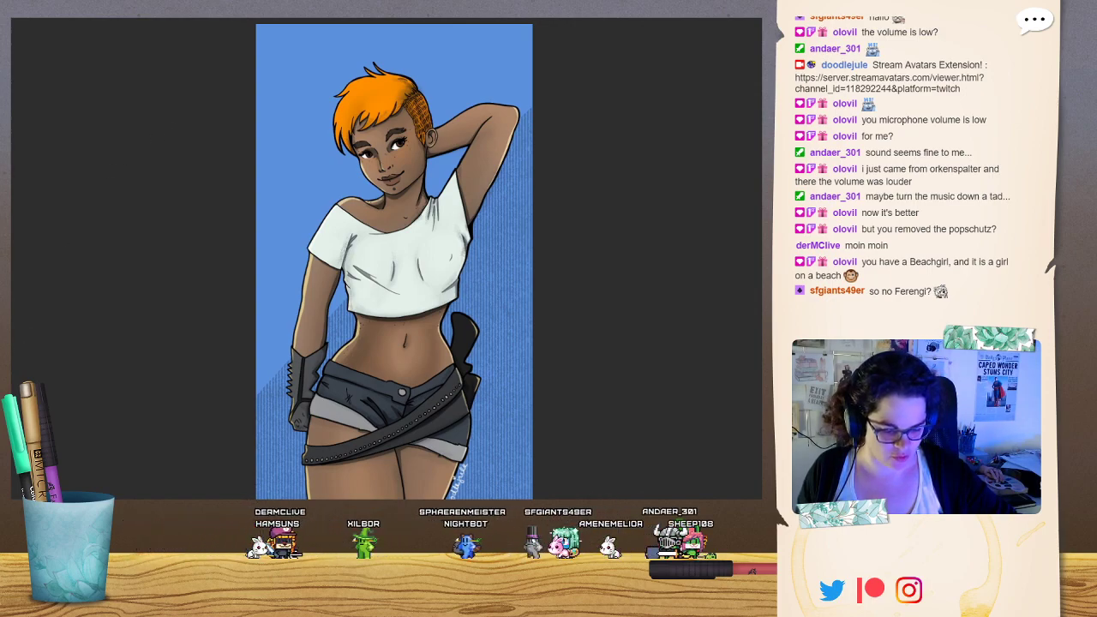
key(ctrl+plus)
drag(394, 299, 407, 250)
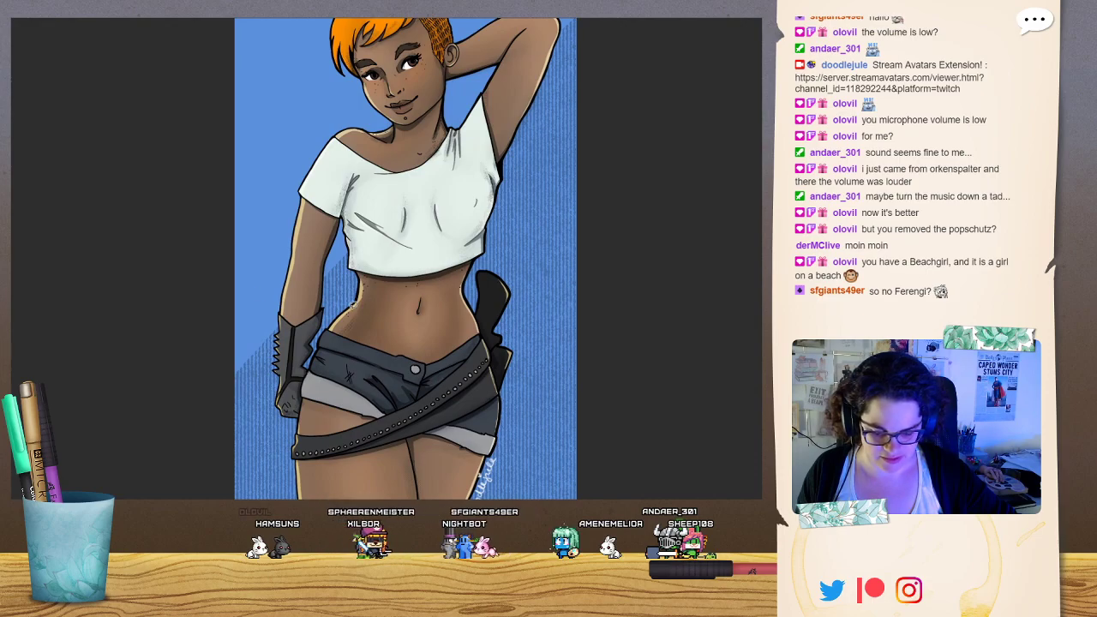
scroll(396, 280, up, 2)
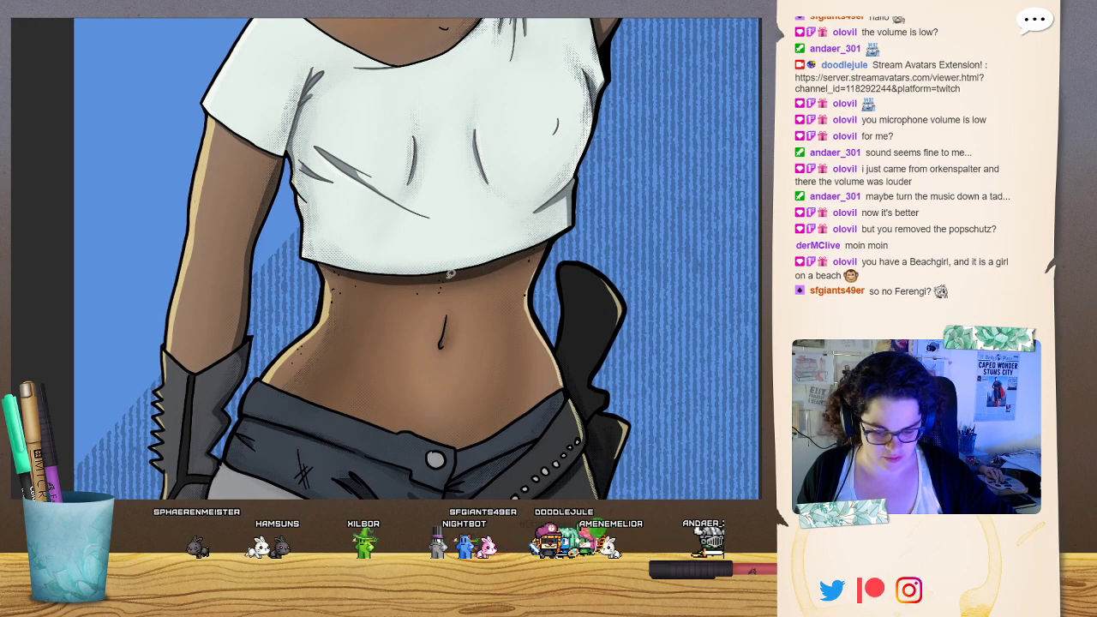
drag(420, 125, 352, 445)
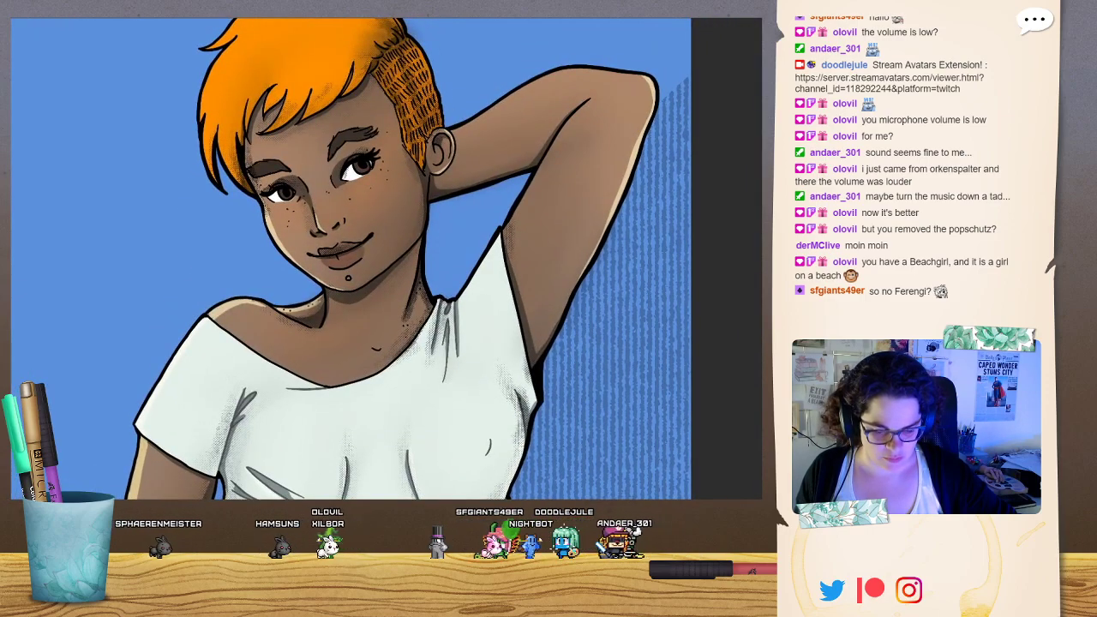
mouse_move(369, 248)
mouse_down()
mouse_move(355, 372)
mouse_move(368, 331)
mouse_up()
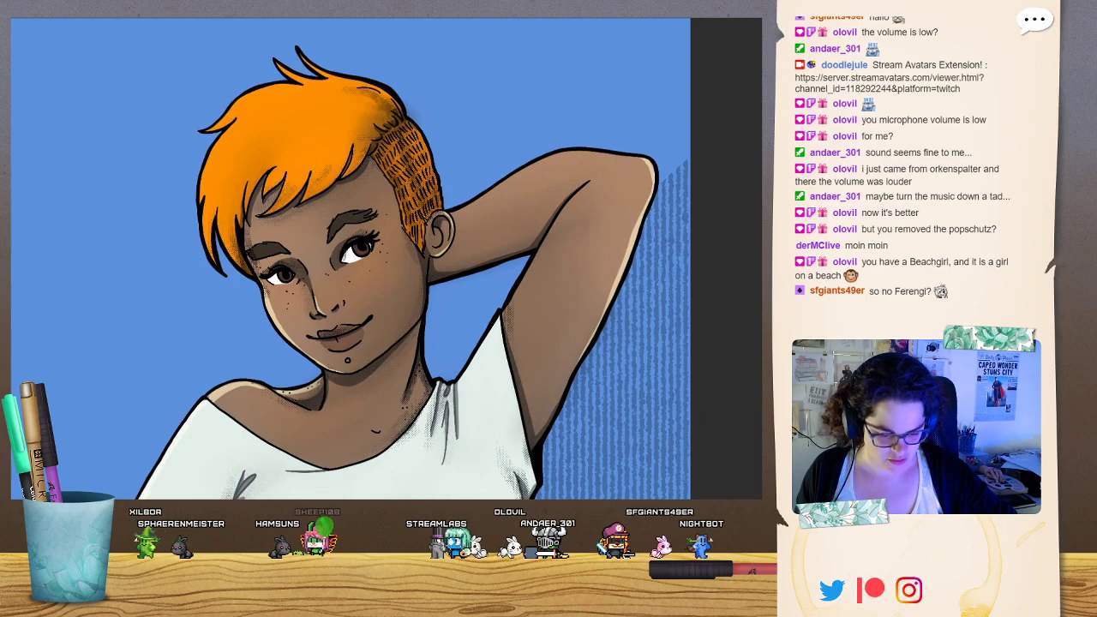
key(ctrl+minus)
key(ctrl+minus)
key(ctrl+minus)
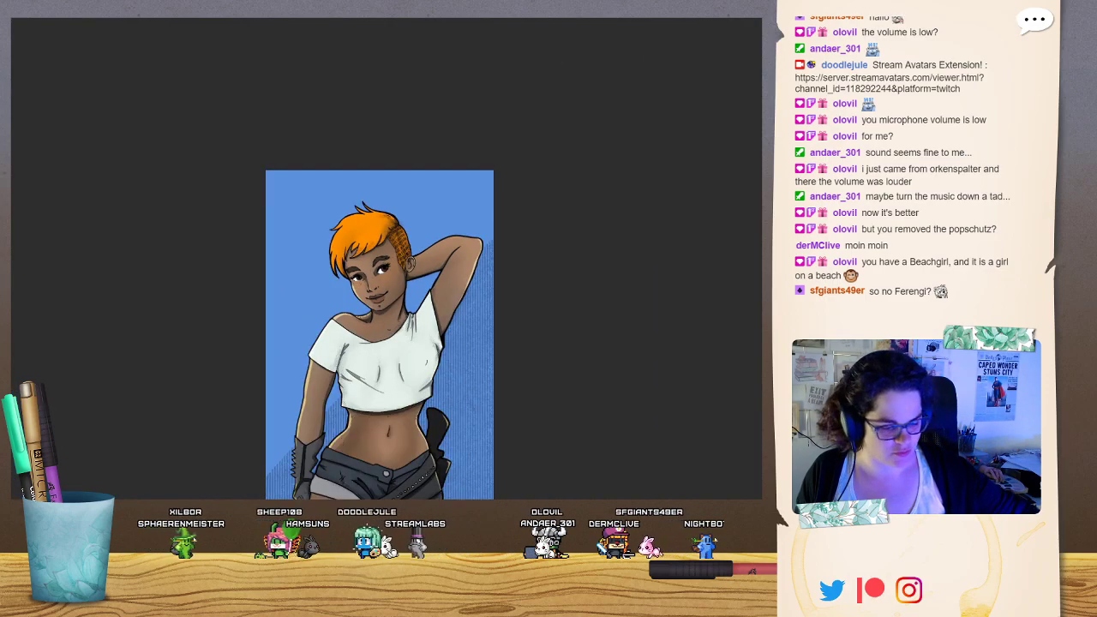
mouse_move(377, 342)
mouse_down()
mouse_move(389, 223)
mouse_move(375, 321)
mouse_up()
key(ctrl+plus)
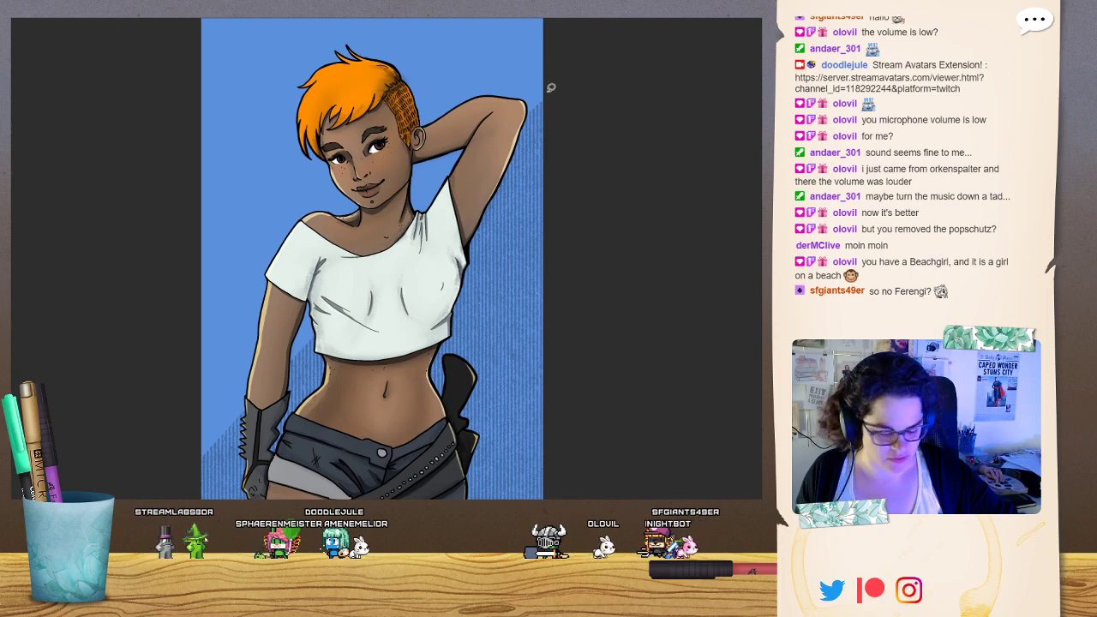
mouse_move(386, 359)
mouse_down()
mouse_move(388, 118)
mouse_move(330, 441)
mouse_move(376, 392)
mouse_move(375, 355)
mouse_up()
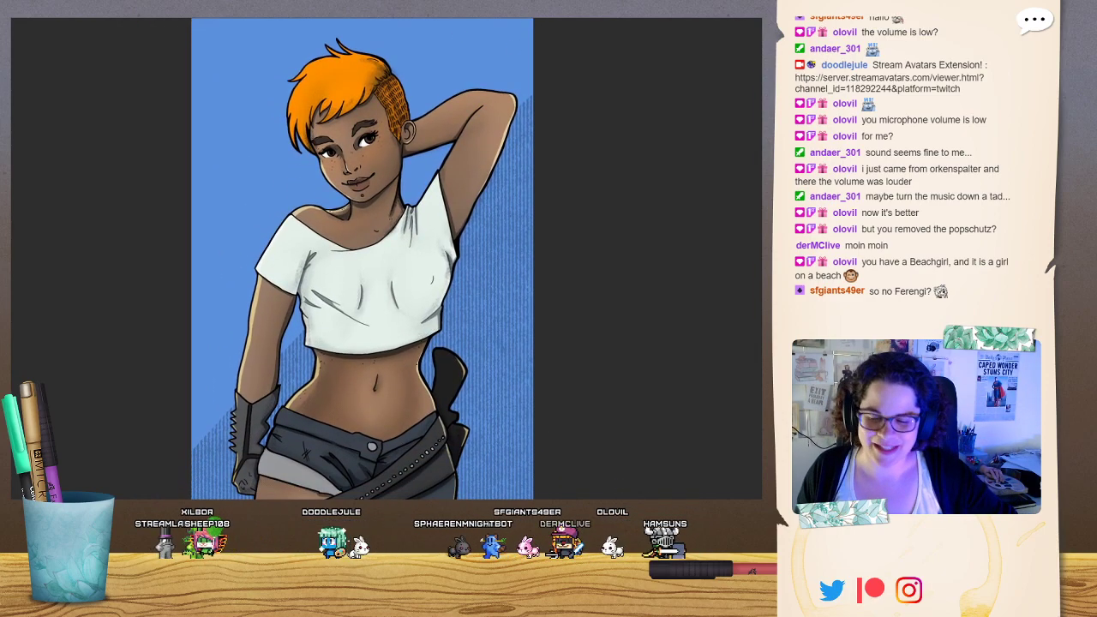
Copy a freehand selection around the snake woman's upper body and raised hand and paste it onto the collage canvas.
key(ctrl+Tab)
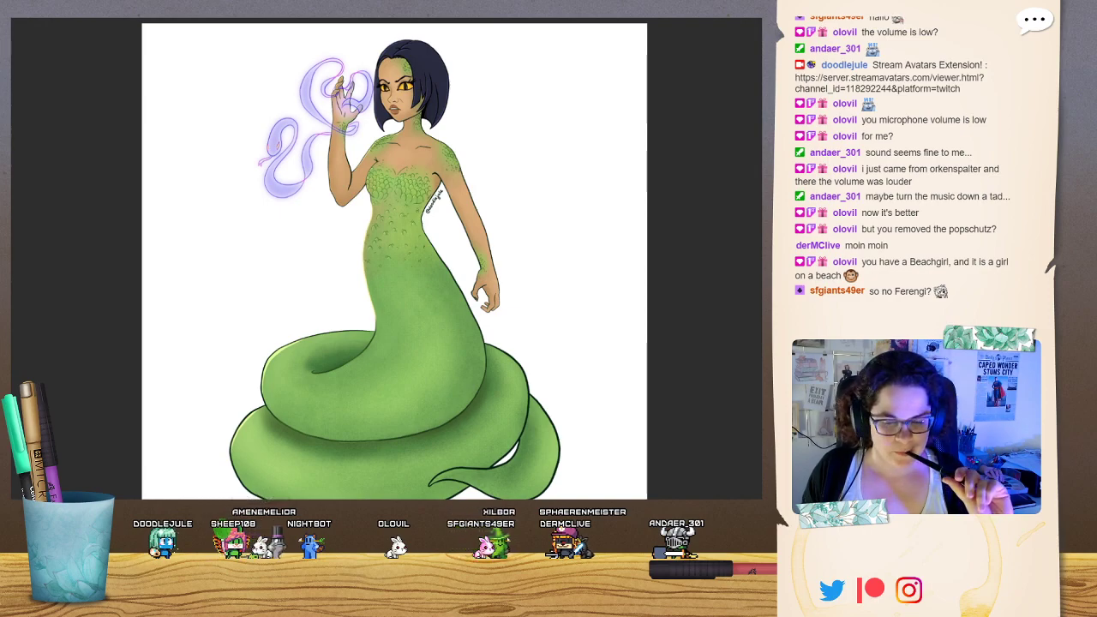
mouse_move(394, 257)
mouse_down()
mouse_move(394, 241)
mouse_move(392, 266)
mouse_up()
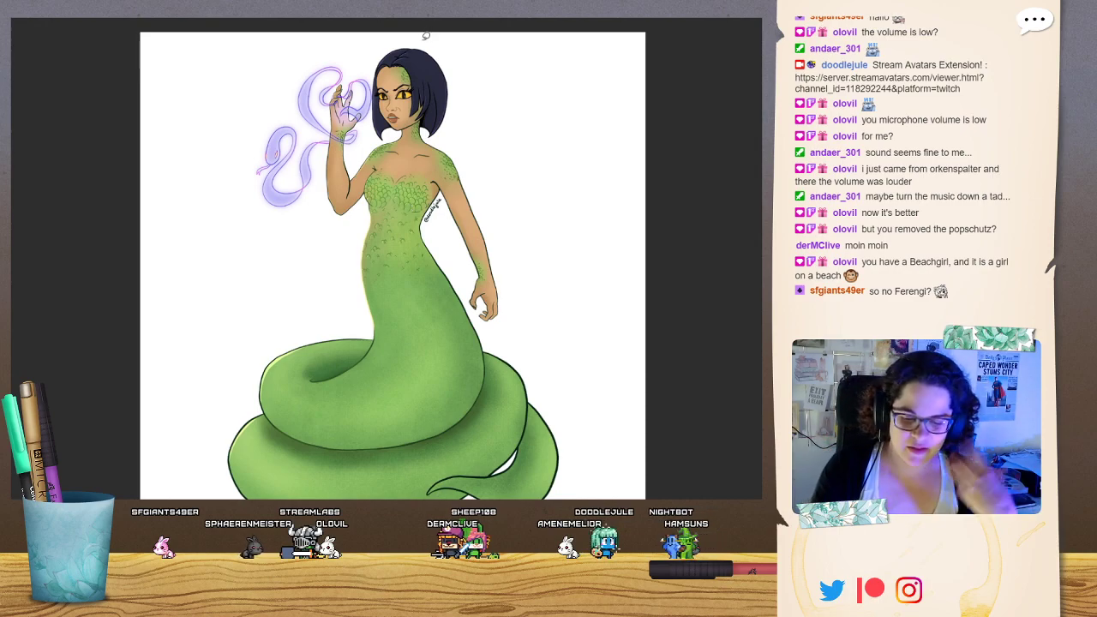
mouse_move(471, 191)
mouse_down()
mouse_move(466, 77)
mouse_move(424, 39)
mouse_up()
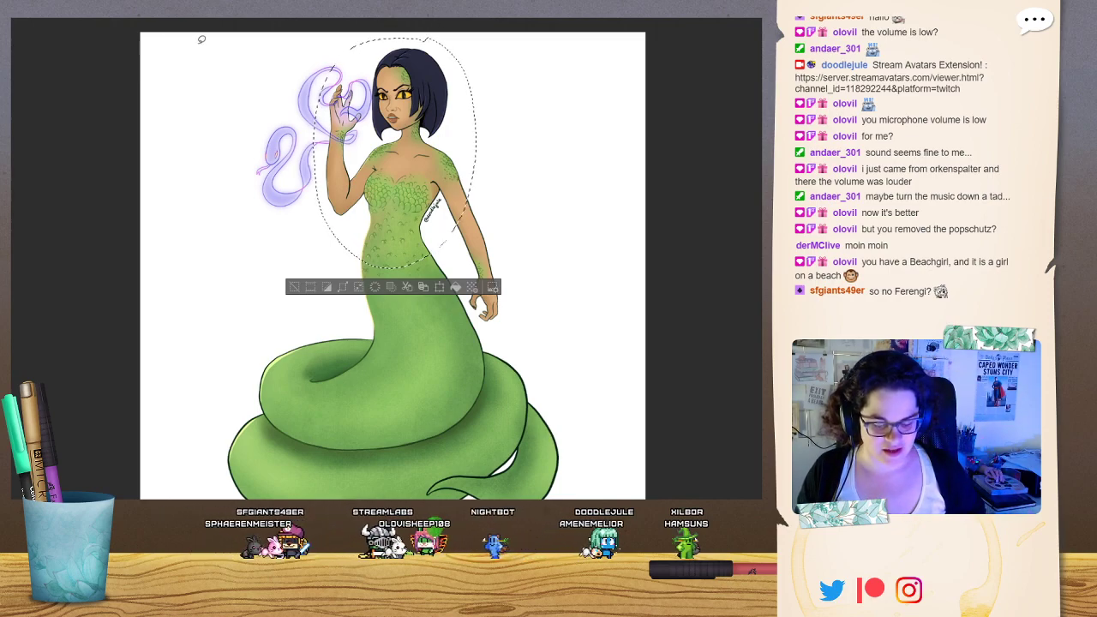
click(18, 19)
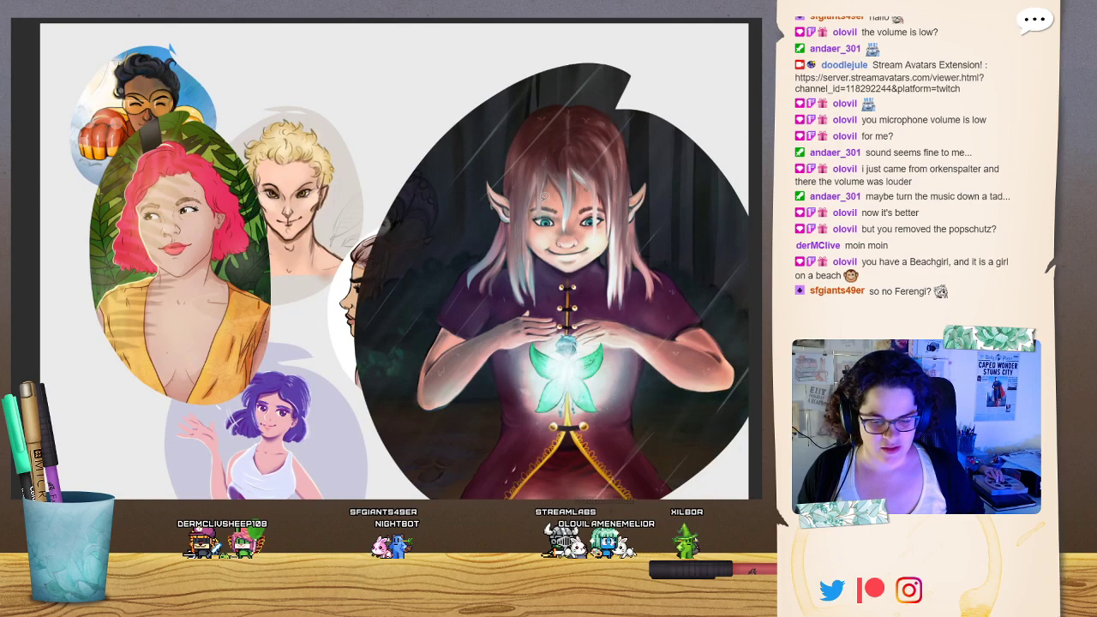
key(ctrl+v)
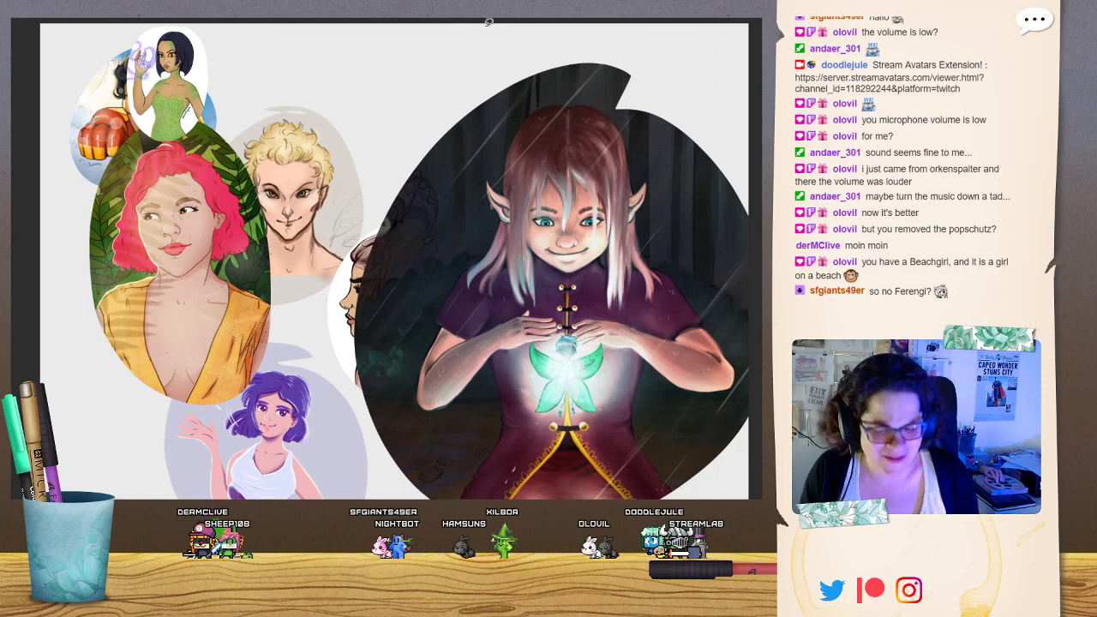
Copy a freehand selection around the red-haired sword fighter in the teal dress and paste it onto the collage canvas.
click(545, 17)
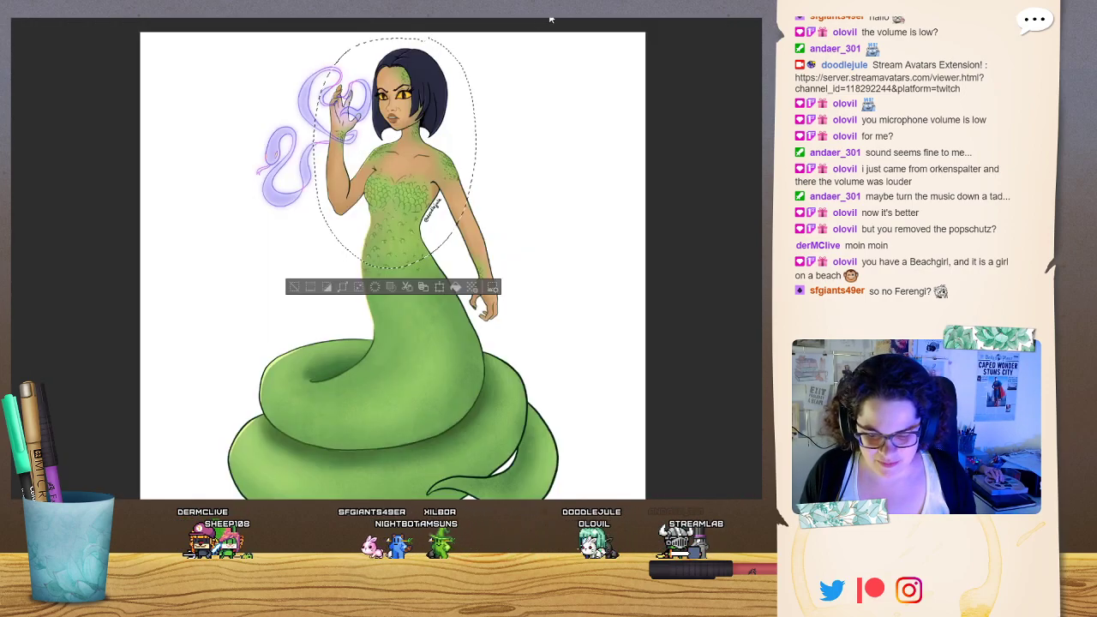
click(611, 17)
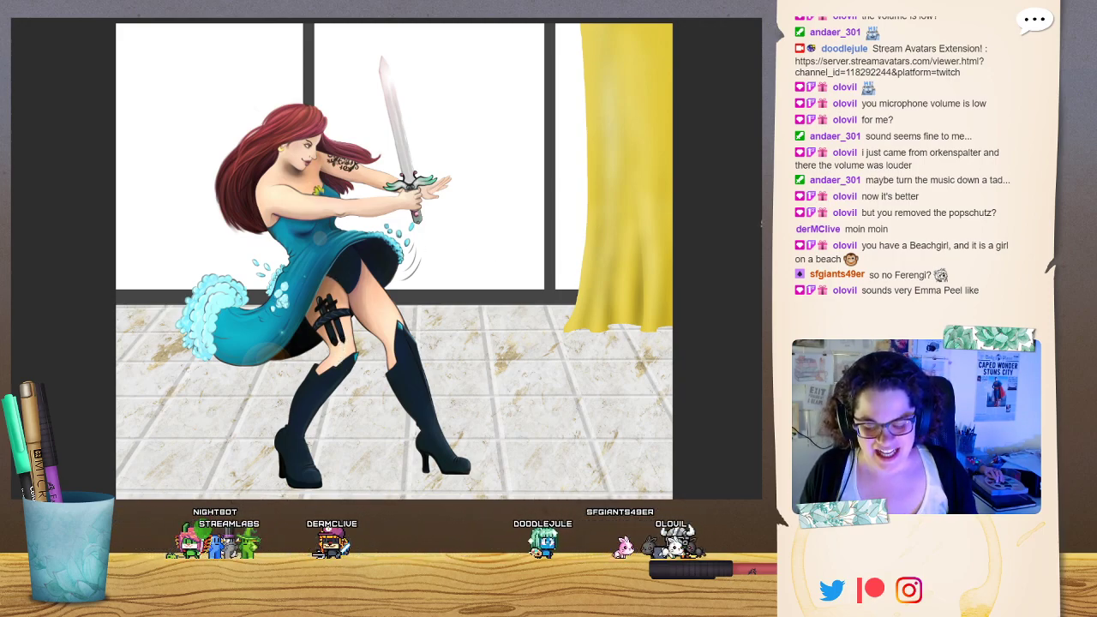
mouse_move(654, 116)
mouse_down()
mouse_move(655, 369)
mouse_move(531, 257)
mouse_move(600, 171)
mouse_move(548, 359)
mouse_move(606, 142)
mouse_move(711, 168)
mouse_up()
click(644, 186)
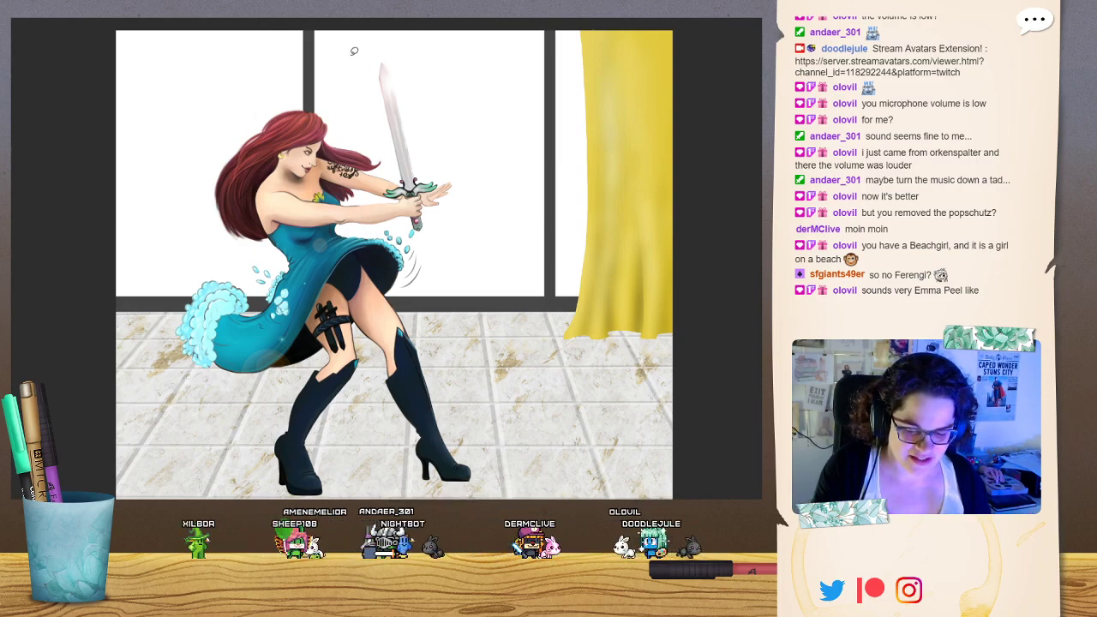
mouse_move(359, 54)
mouse_down()
mouse_move(196, 275)
mouse_move(334, 377)
mouse_move(444, 215)
mouse_move(374, 31)
mouse_up()
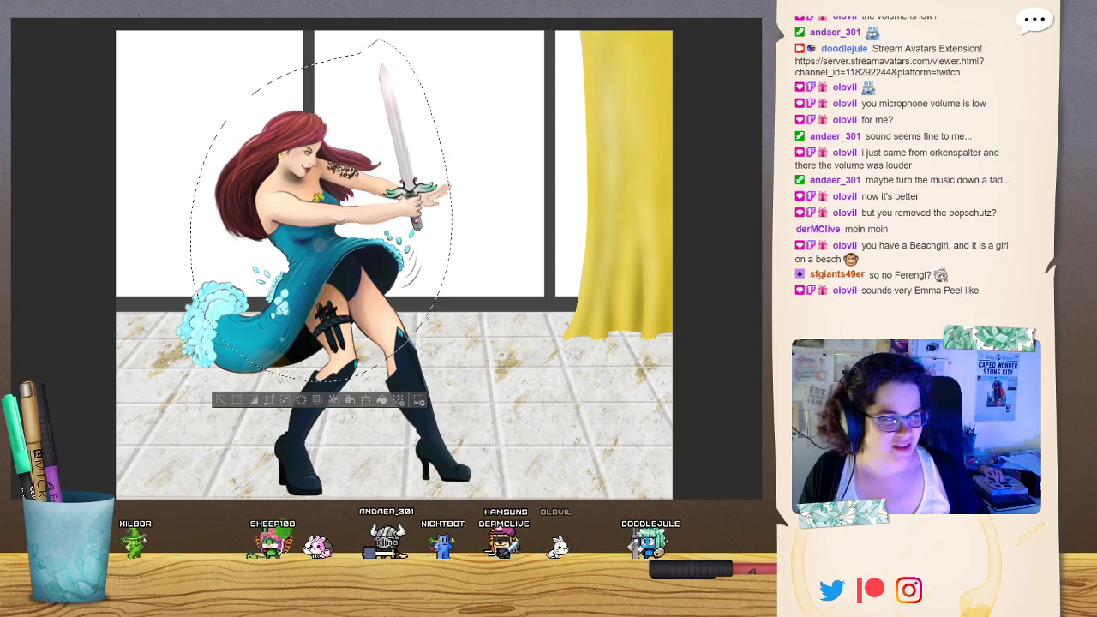
click(57, 17)
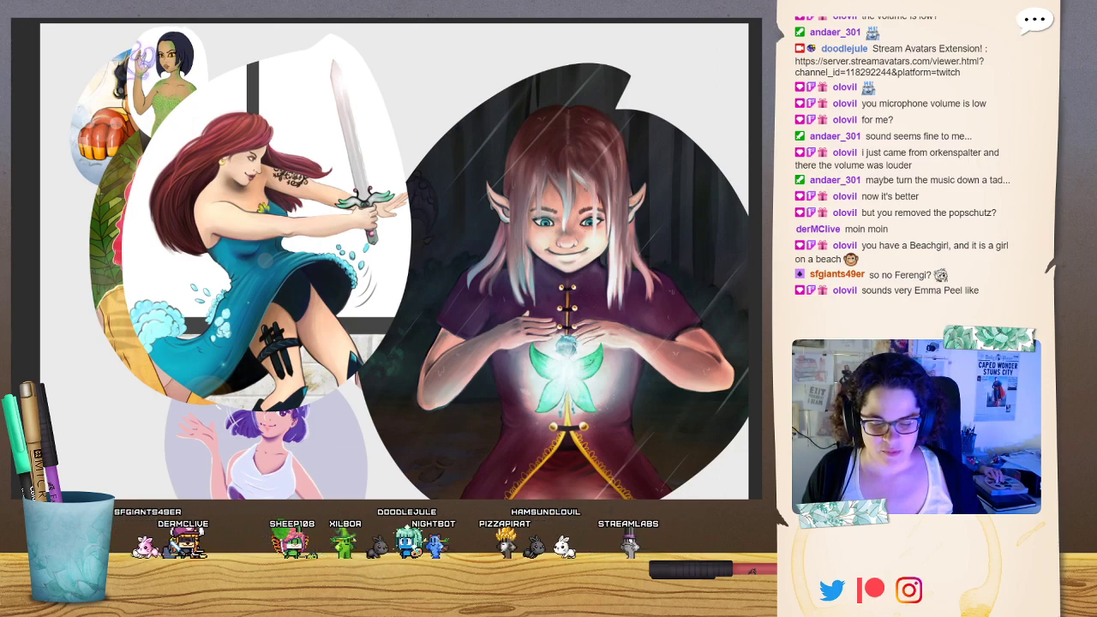
Look through the braided-women sketch page and the white-bodysuit illustration, and return to the sword fighter illustration.
click(672, 16)
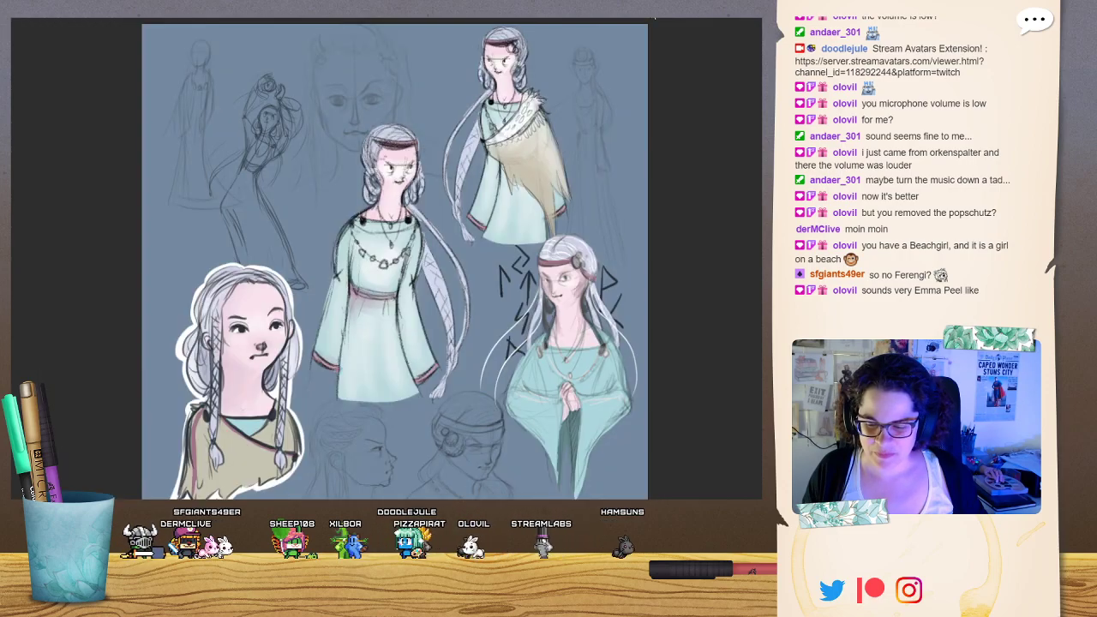
click(728, 15)
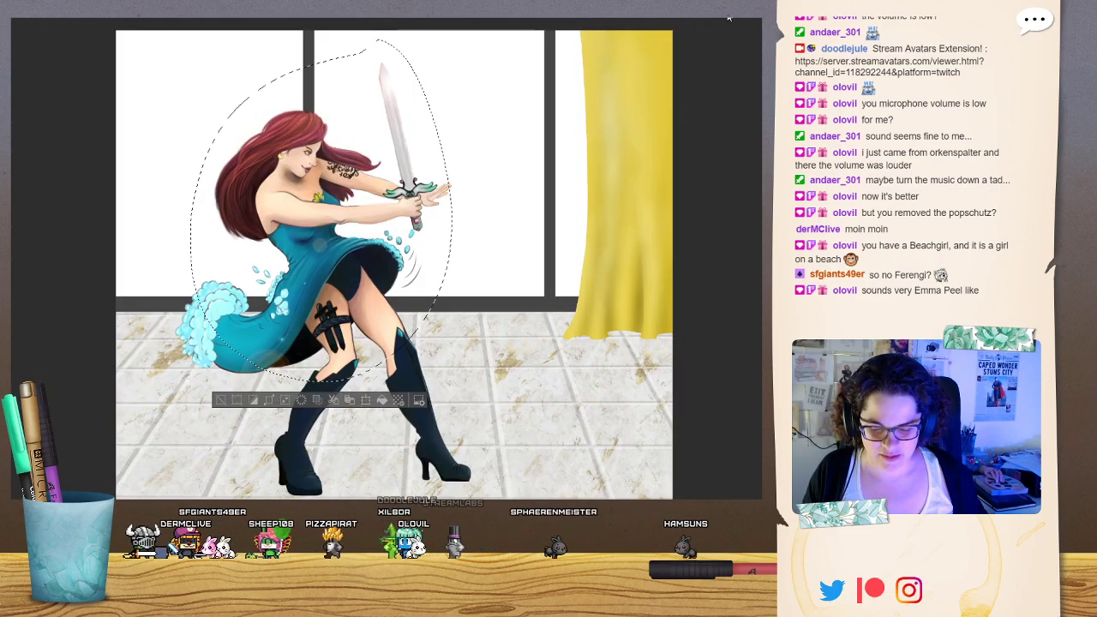
click(729, 17)
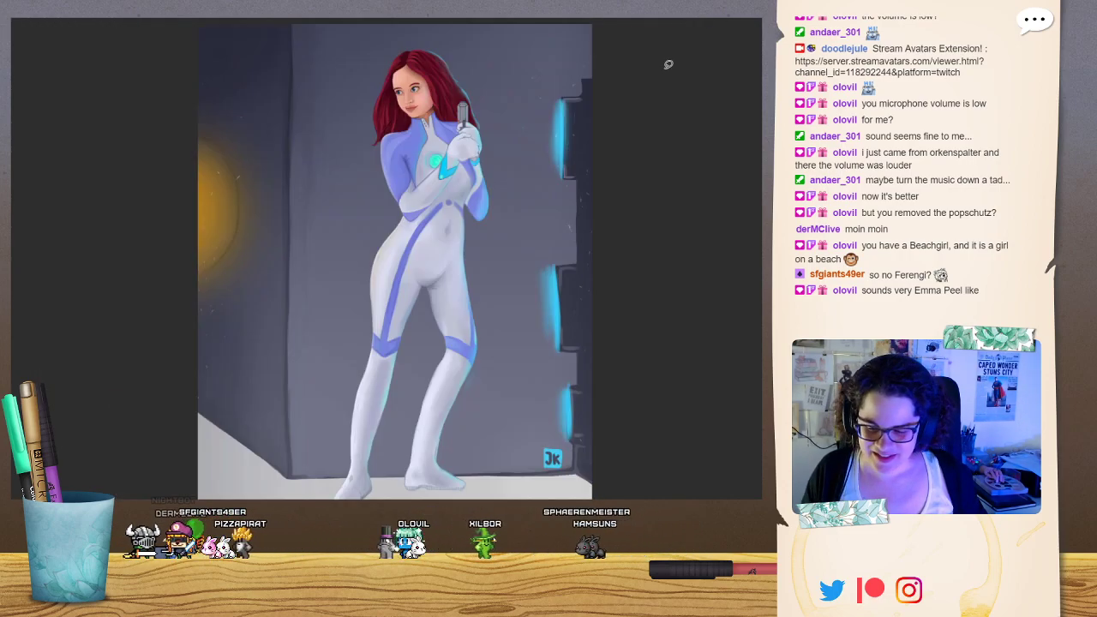
click(672, 16)
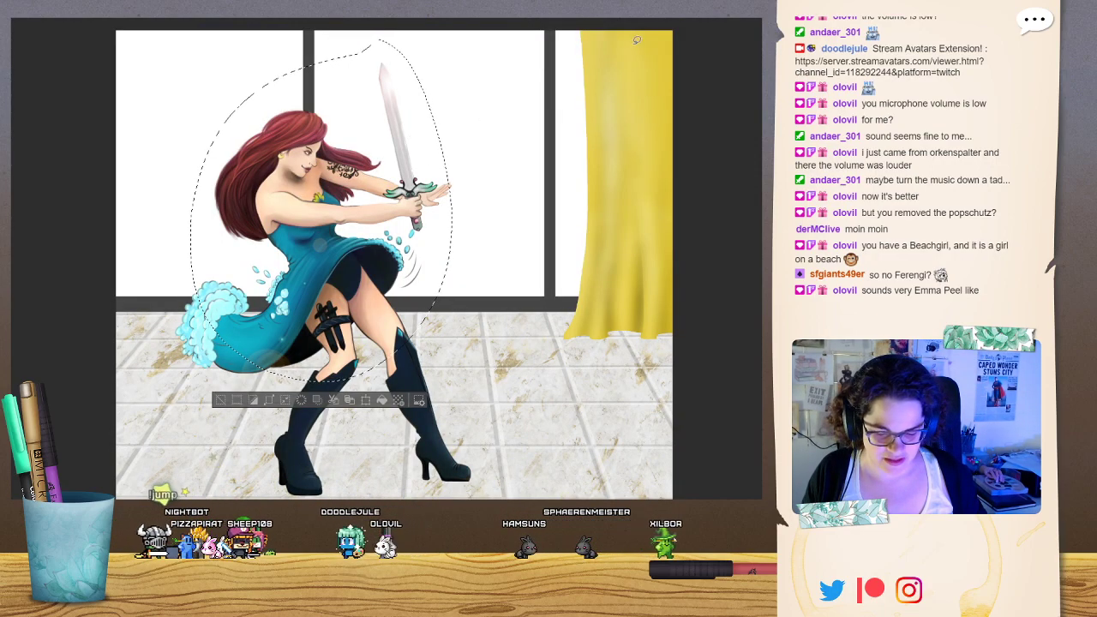
Clear the selection around the sword fighter and bring up the white-bodysuit illustration.
key(ctrl+d)
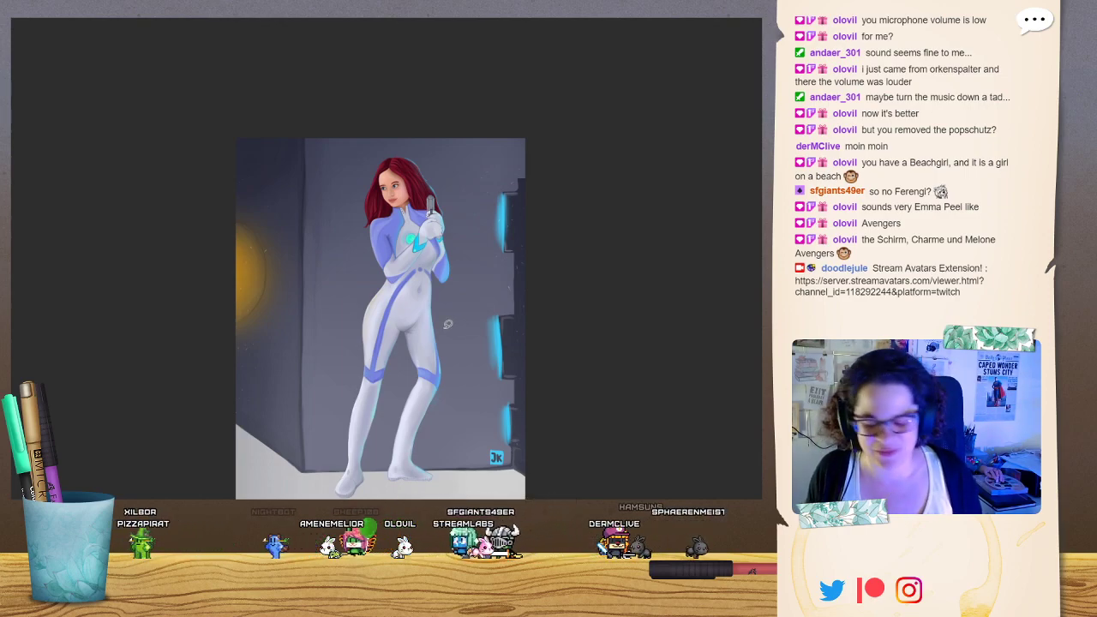
mouse_move(506, 182)
mouse_down()
mouse_move(495, 248)
mouse_move(525, 177)
mouse_up()
mouse_move(493, 311)
mouse_down()
mouse_move(501, 370)
mouse_move(519, 314)
mouse_up()
click(569, 318)
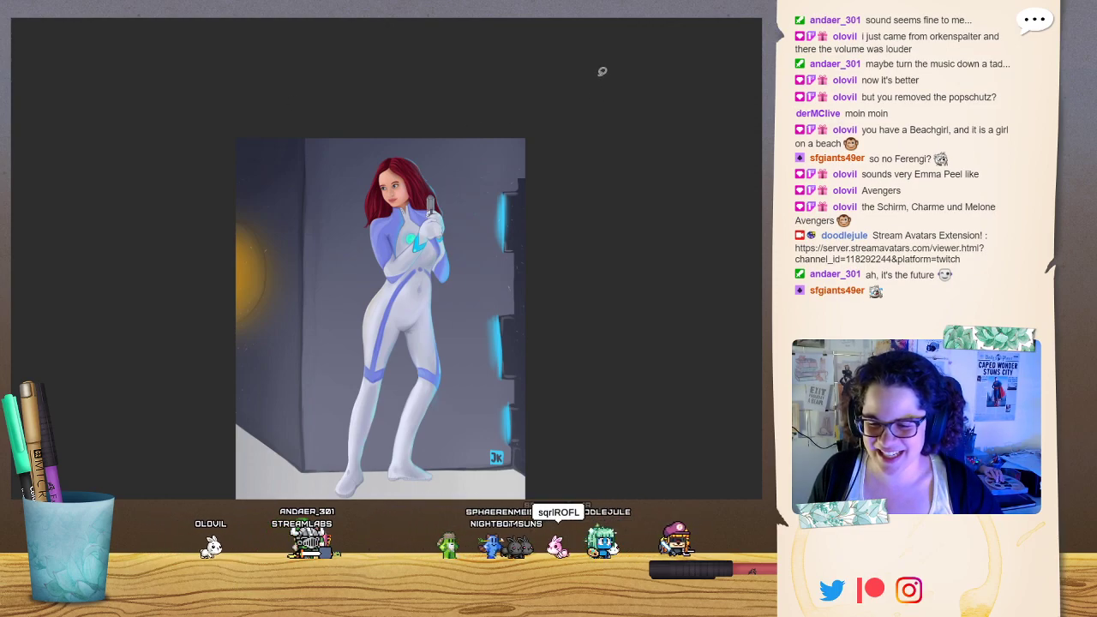
Examine the illustration of the red-haired heroine on the ladder as a whole and up close, from face to feet.
click(759, 18)
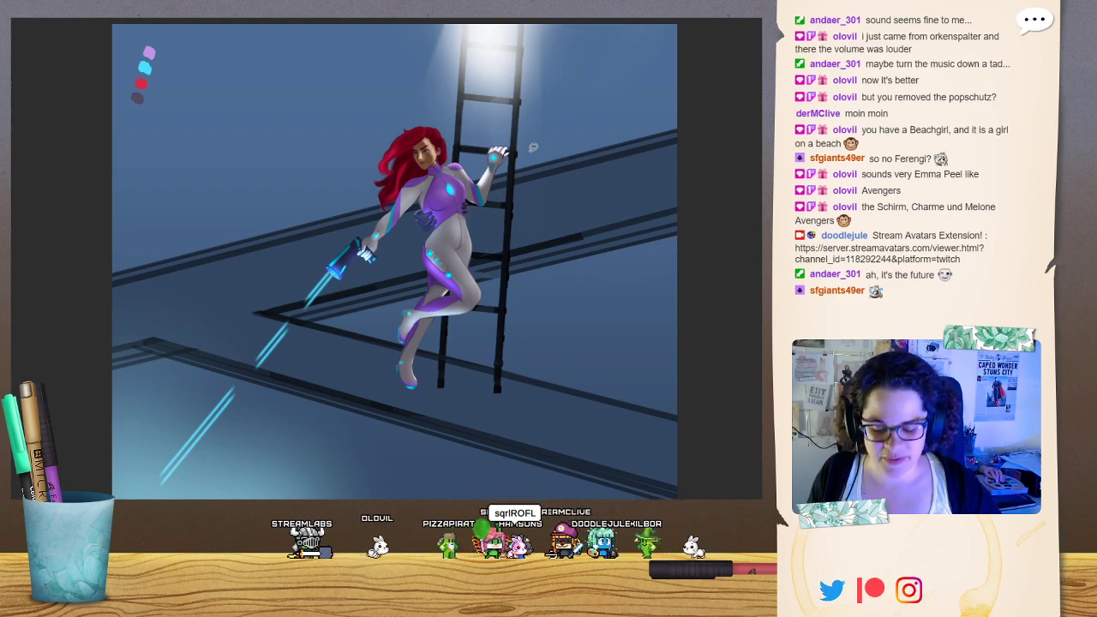
key(ctrl+plus)
key(ctrl+plus)
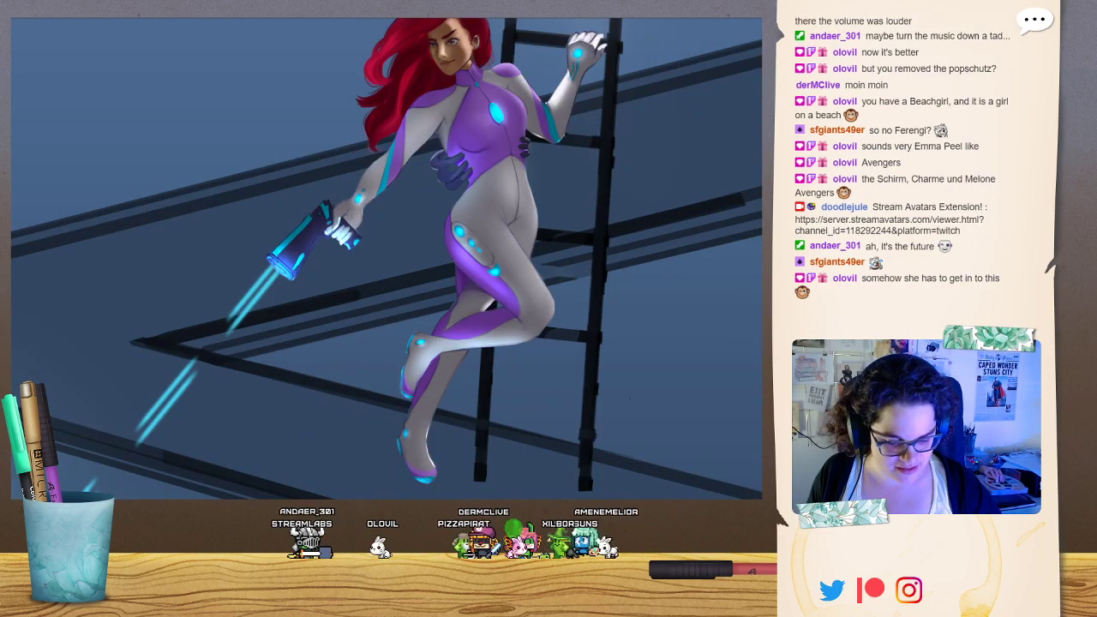
key(ctrl+minus)
key(ctrl+minus)
key(ctrl+minus)
key(ctrl+minus)
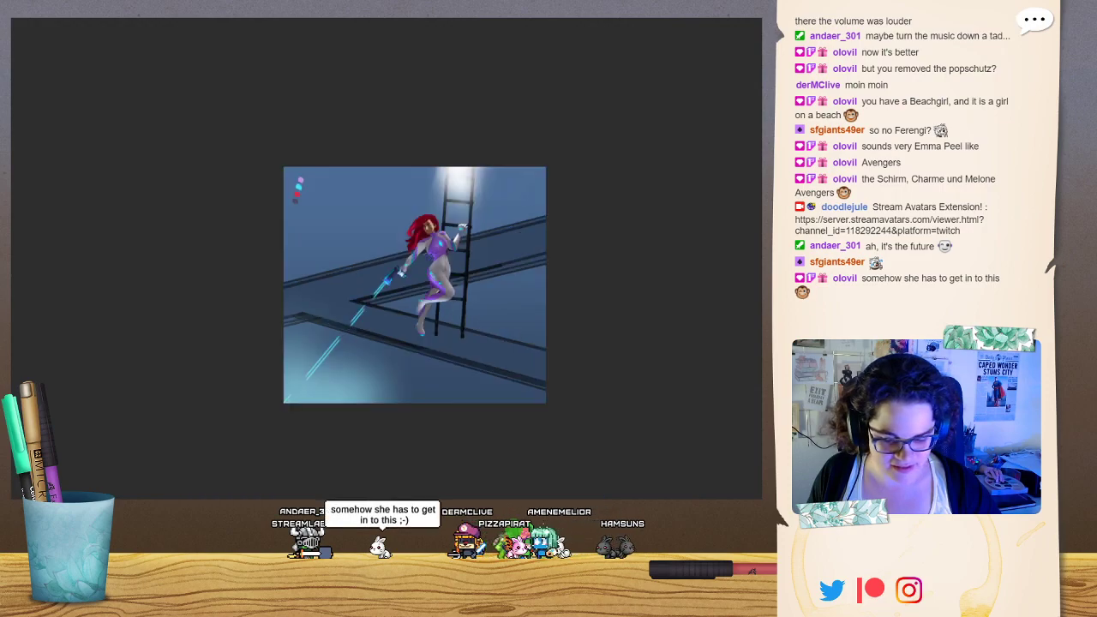
key(ctrl+plus)
key(ctrl+plus)
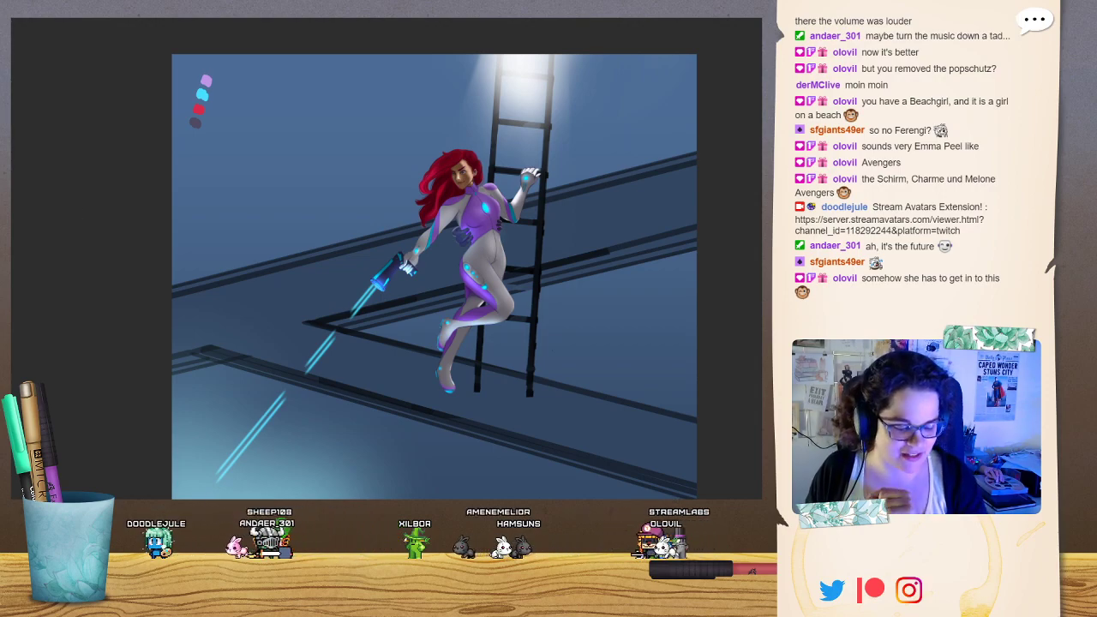
key(ctrl+plus)
key(ctrl+plus)
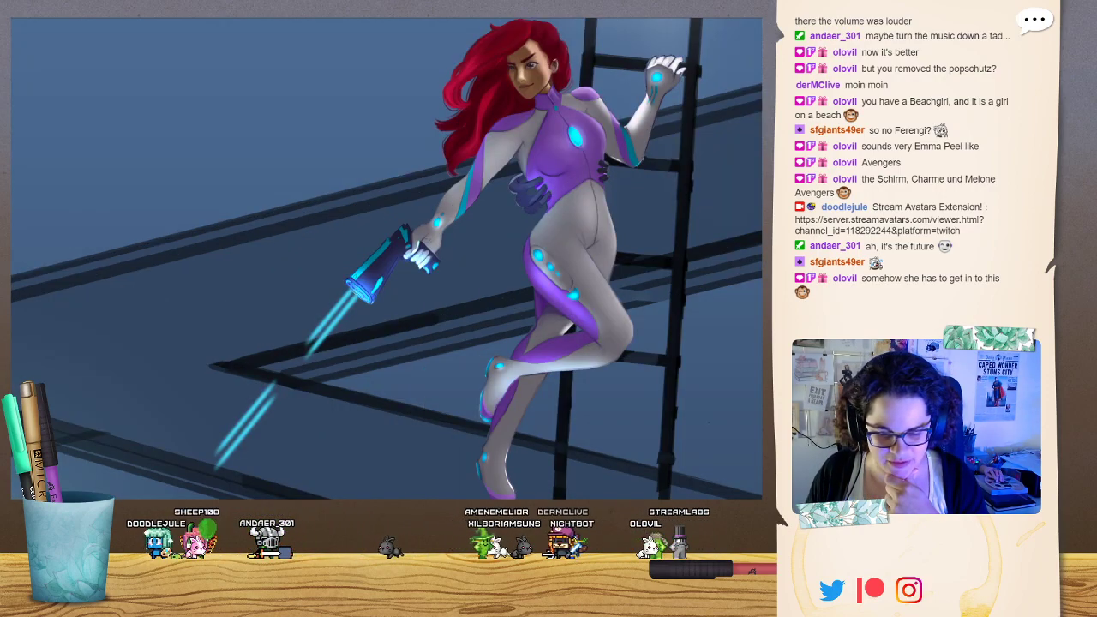
key(ctrl+plus)
drag(465, 326, 307, 192)
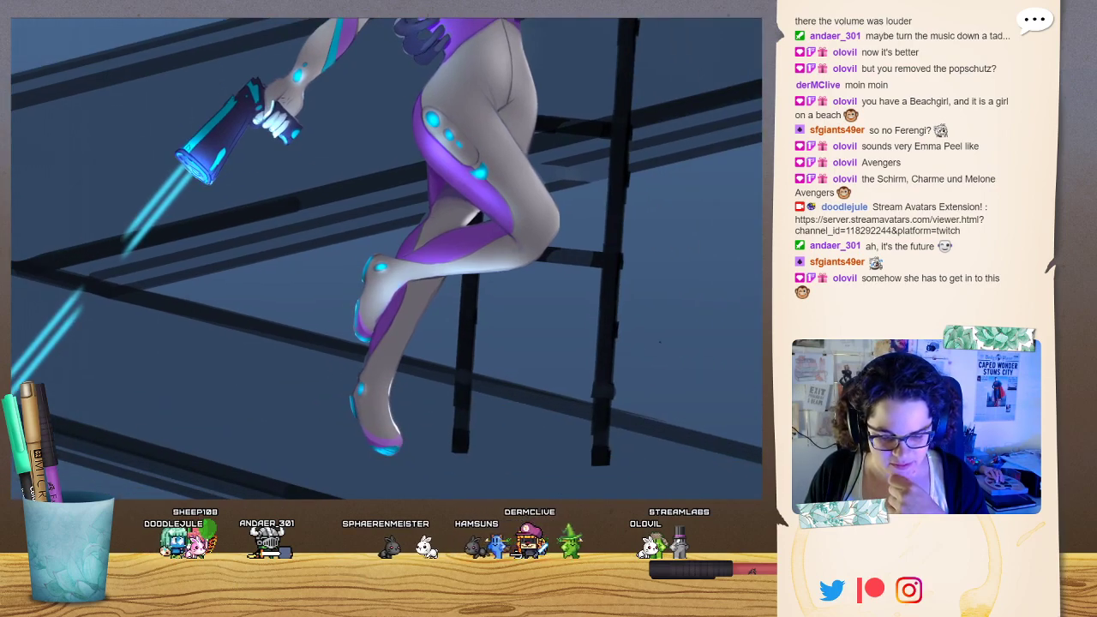
drag(385, 129, 381, 392)
drag(385, 257, 375, 290)
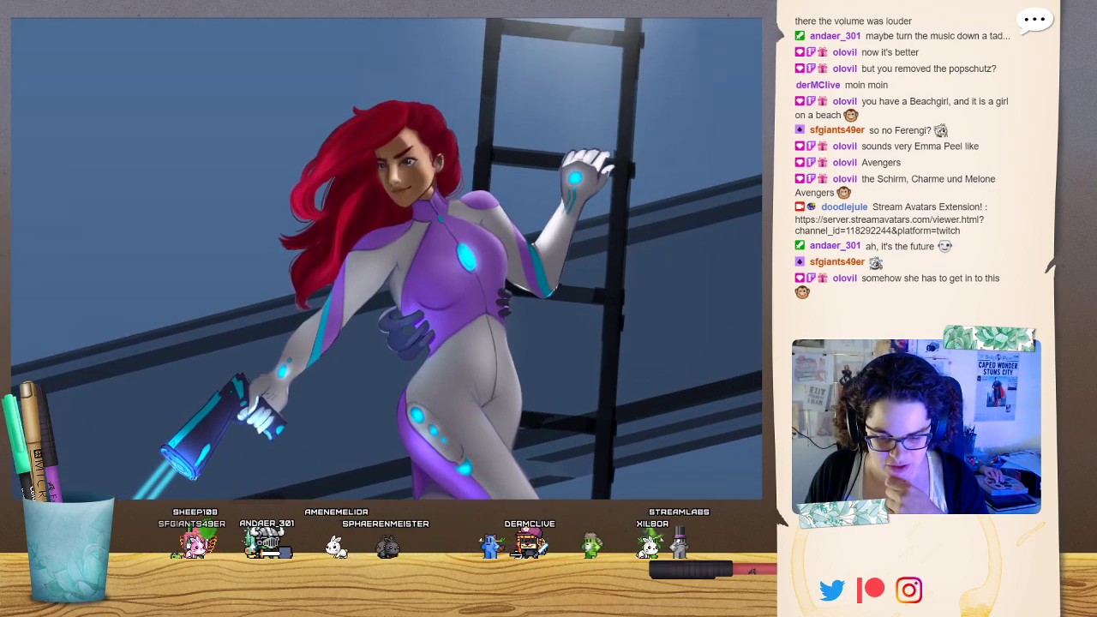
drag(411, 214, 369, 269)
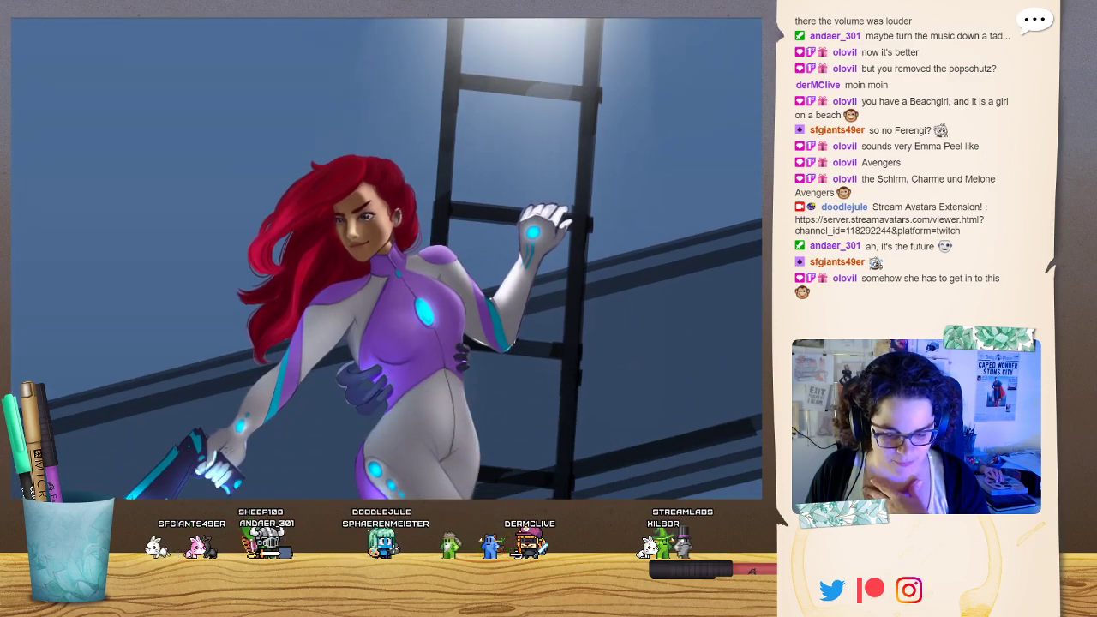
drag(369, 386, 416, 128)
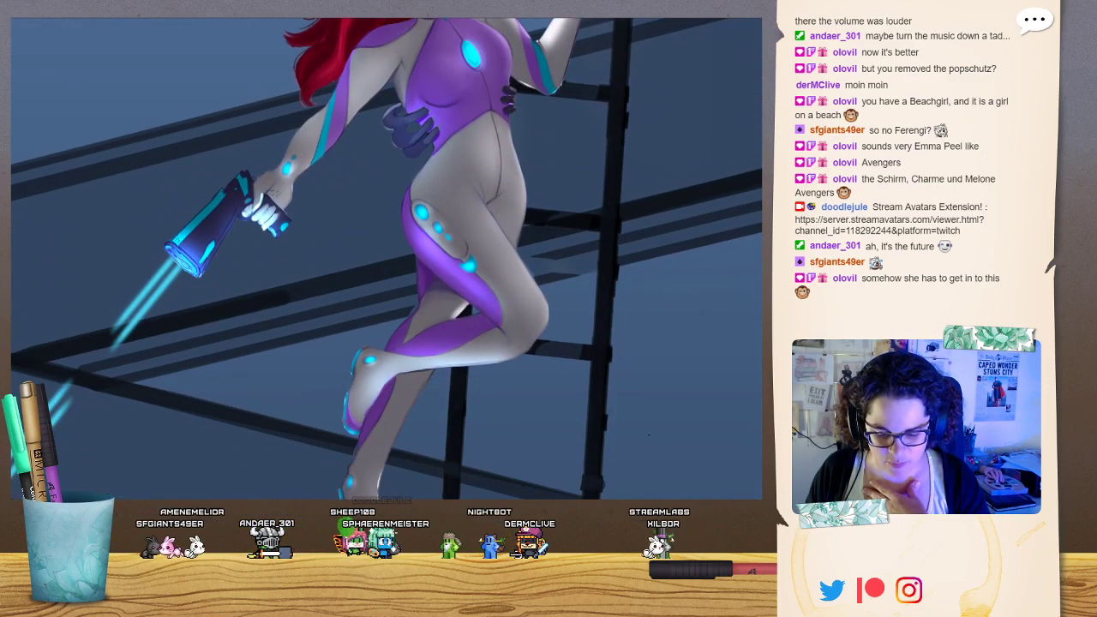
drag(386, 257, 316, 415)
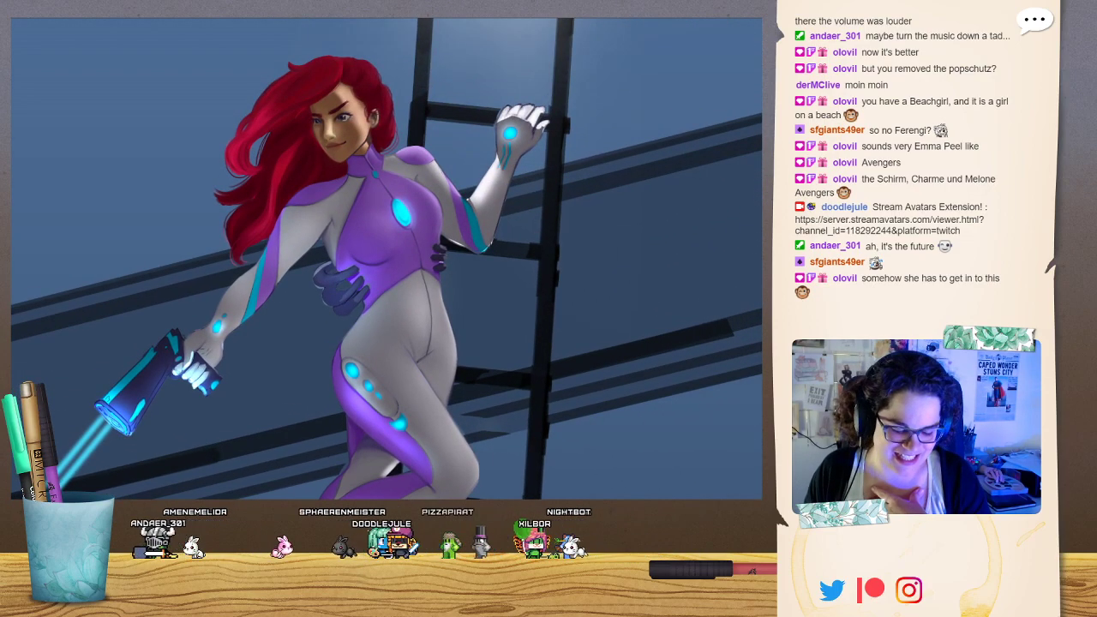
drag(385, 257, 411, 283)
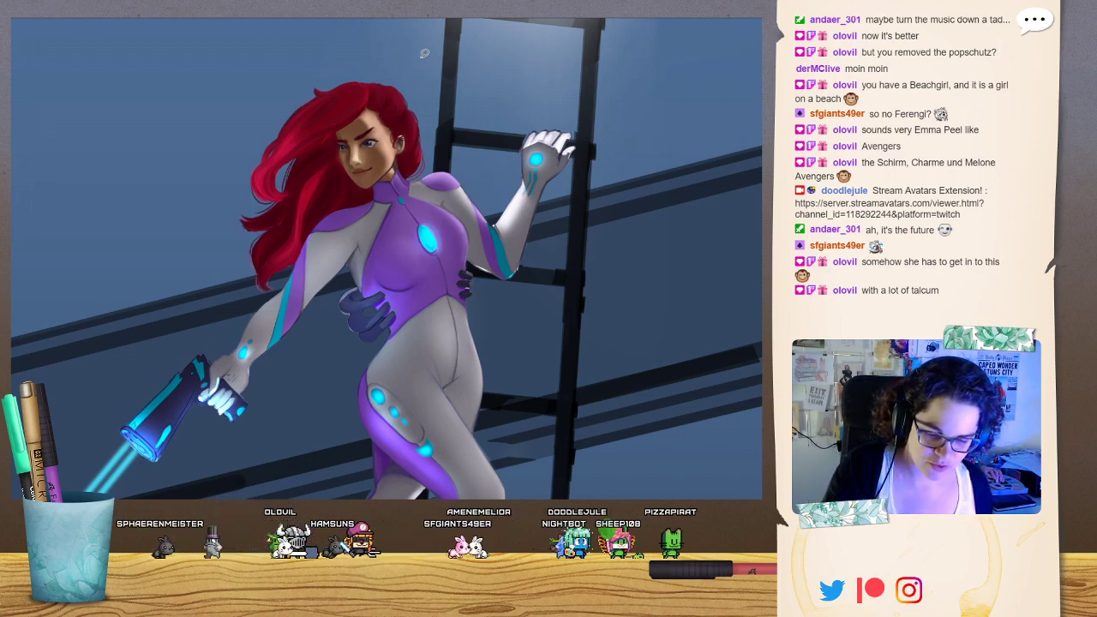
Copy a freehand selection around the purple-suited heroine's head and torso and paste it onto the collage between the sword fighter and the elf.
mouse_move(423, 53)
mouse_down()
mouse_move(227, 266)
mouse_move(484, 283)
mouse_move(433, 98)
mouse_up()
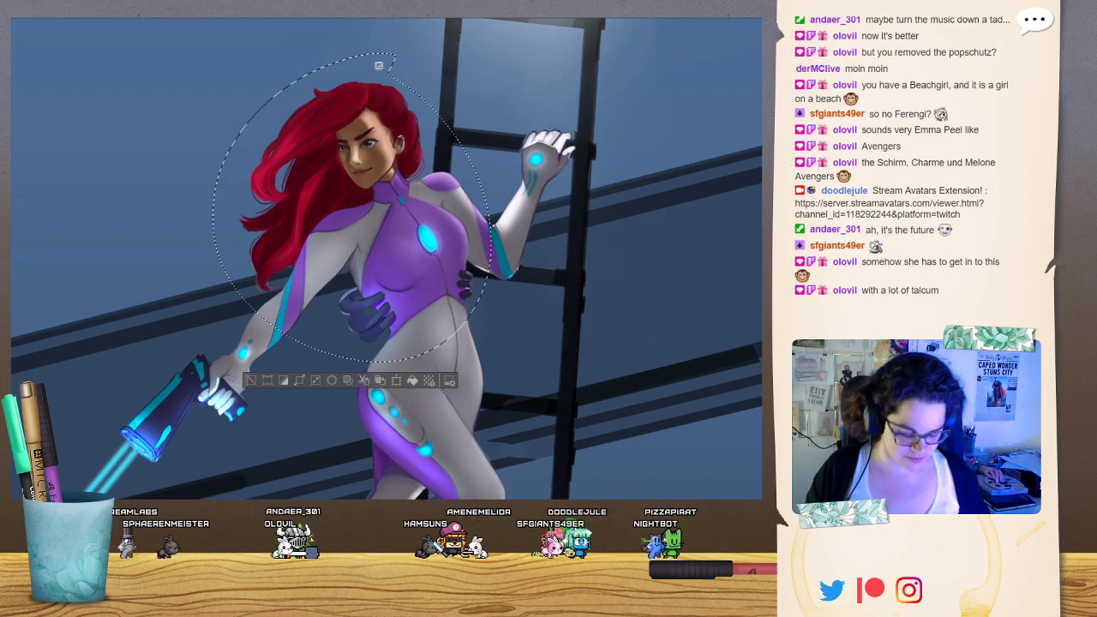
click(46, 14)
click(94, 13)
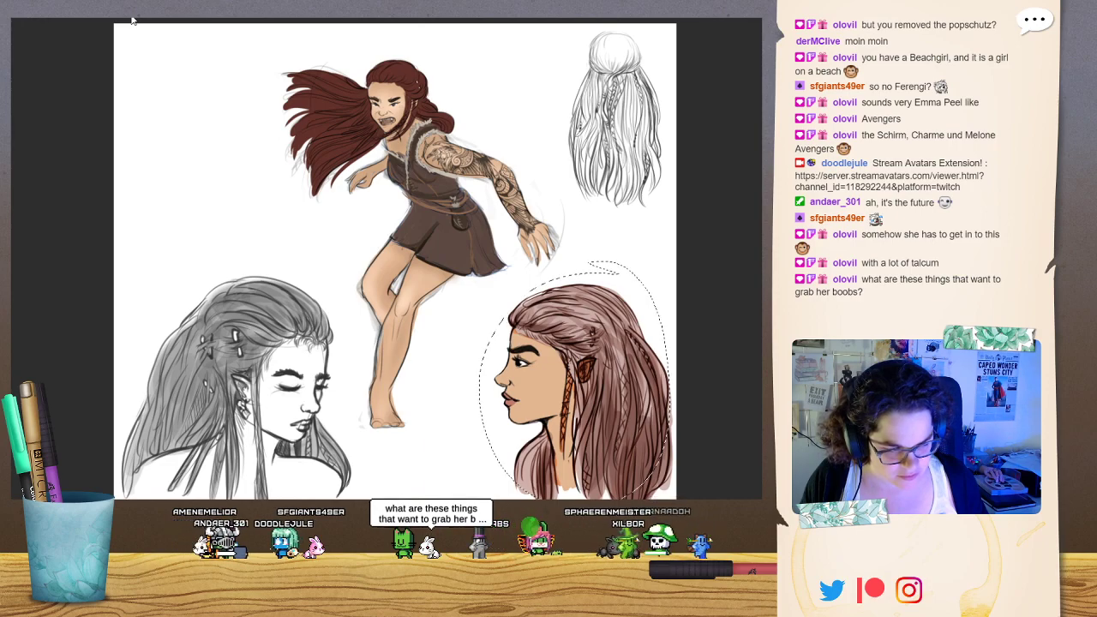
click(245, 14)
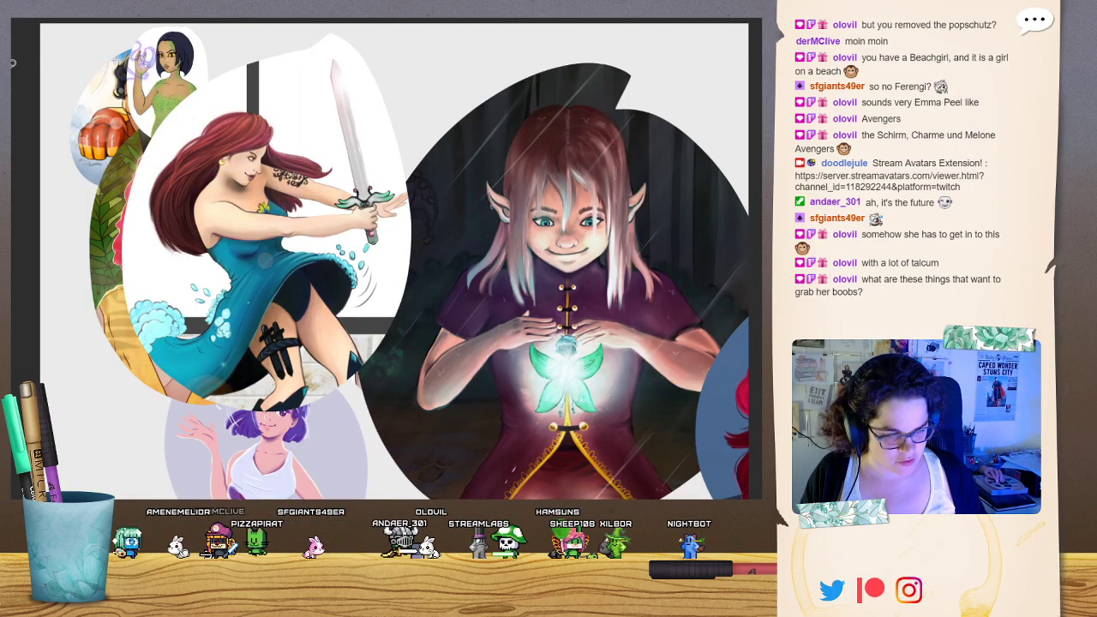
key(ctrl+v)
drag(147, 247, 141, 248)
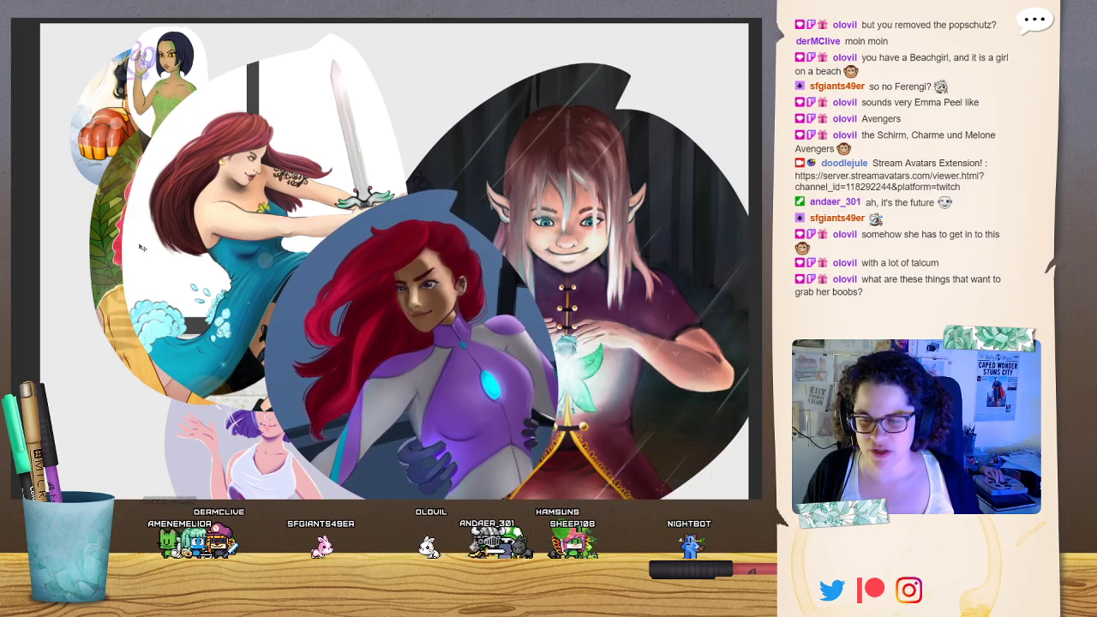
drag(415, 327, 446, 333)
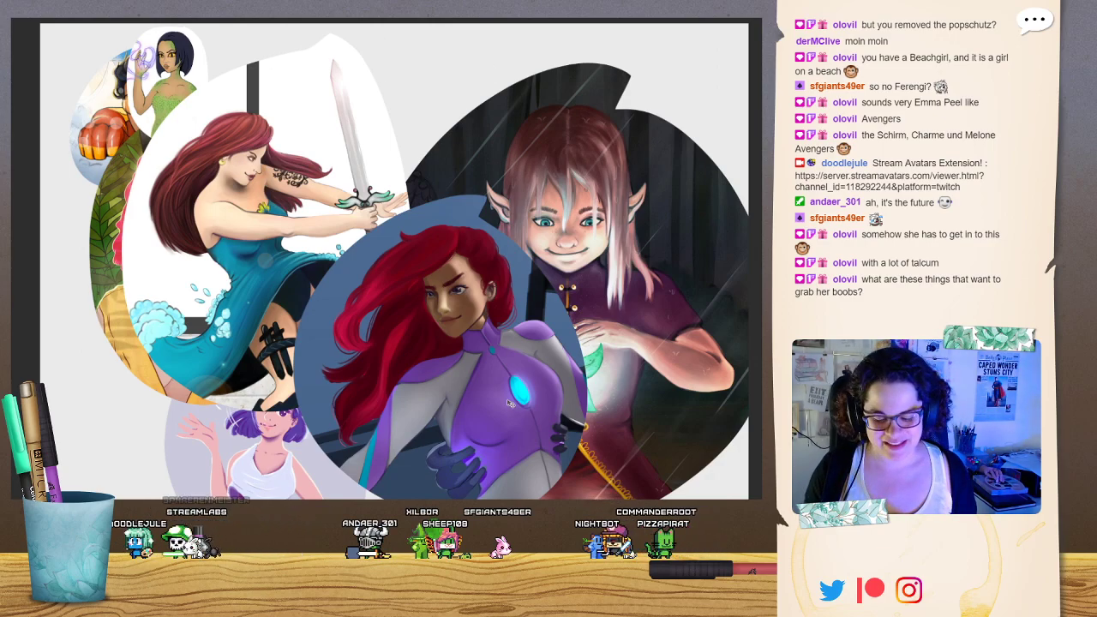
Look at the white-bodysuit illustration and examine the heroine's costume sketch page up close, from the small figure to the large one.
click(726, 16)
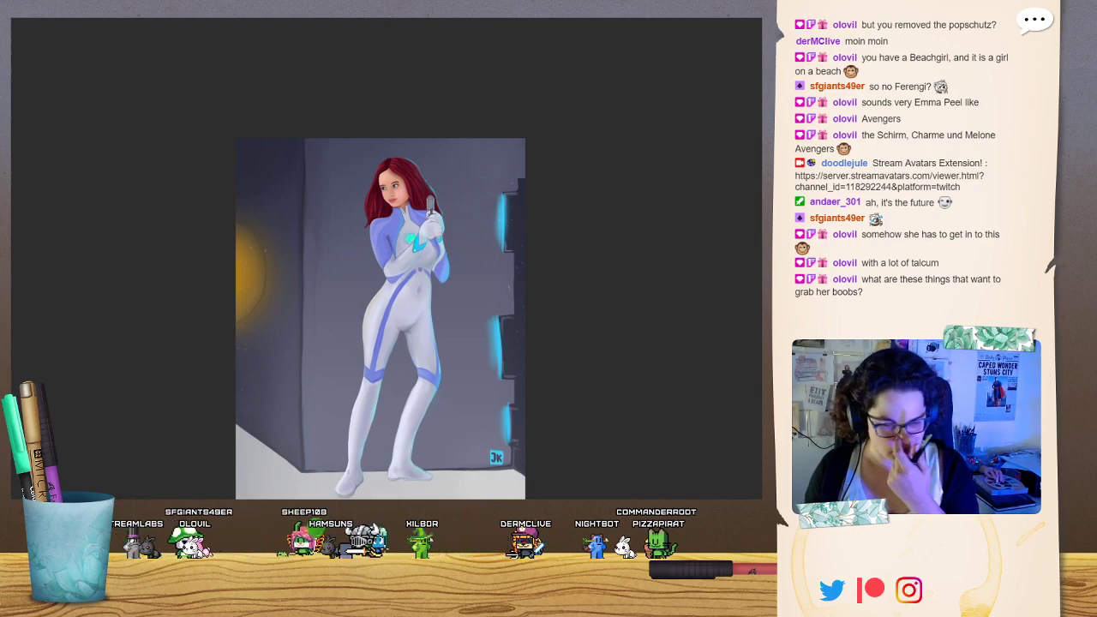
key(ctrl+Tab)
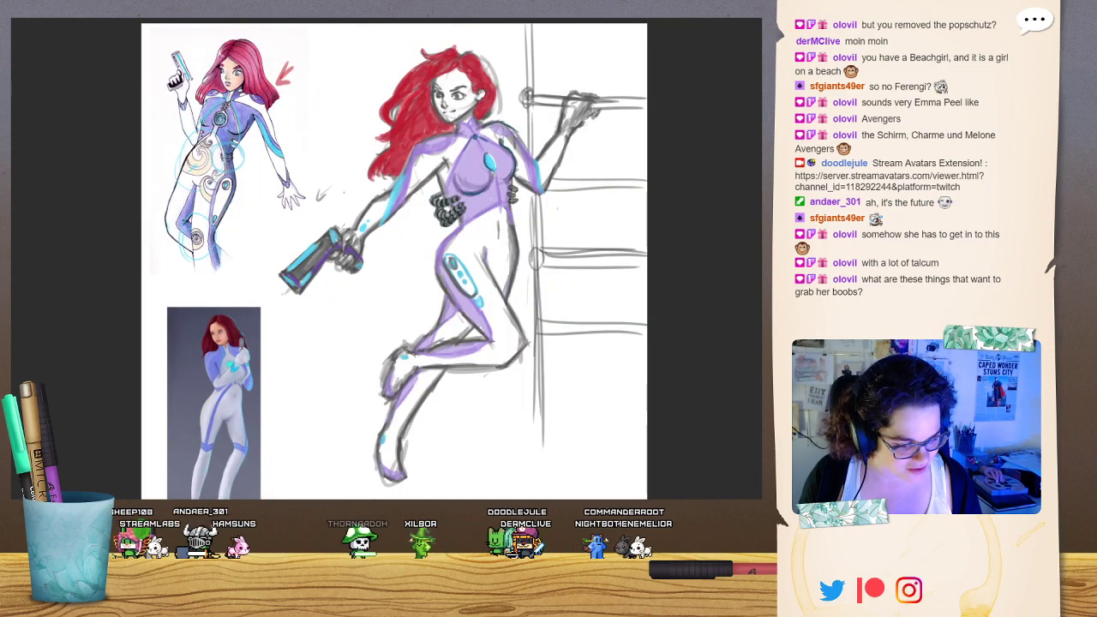
key(ctrl+plus)
key(ctrl+plus)
key(ctrl+plus)
drag(248, 163, 495, 383)
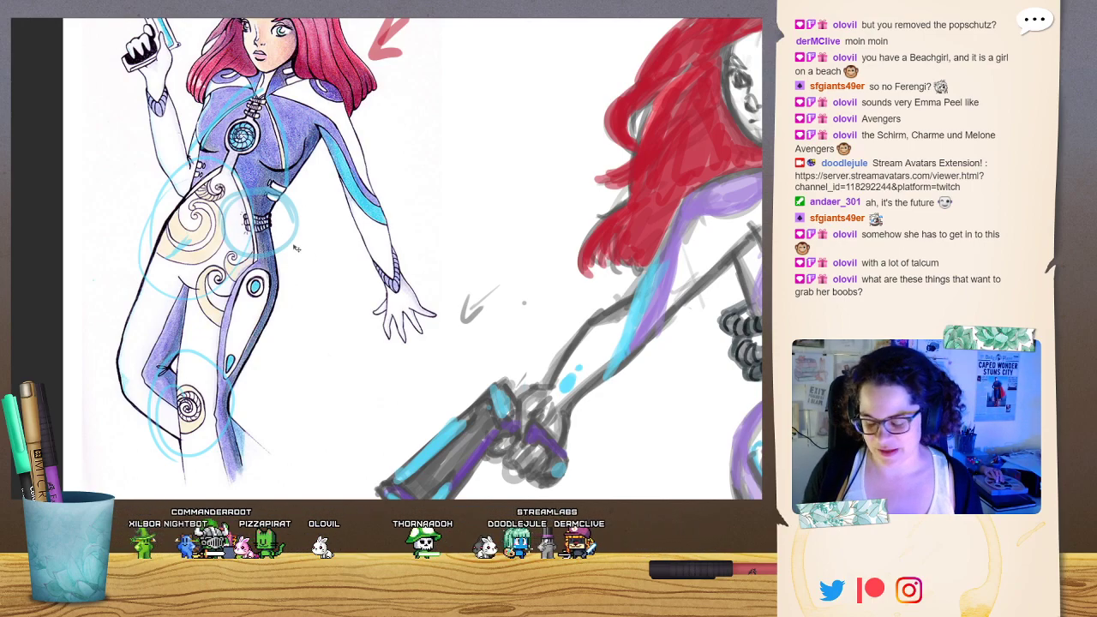
drag(728, 317, 234, 299)
drag(363, 299, 492, 322)
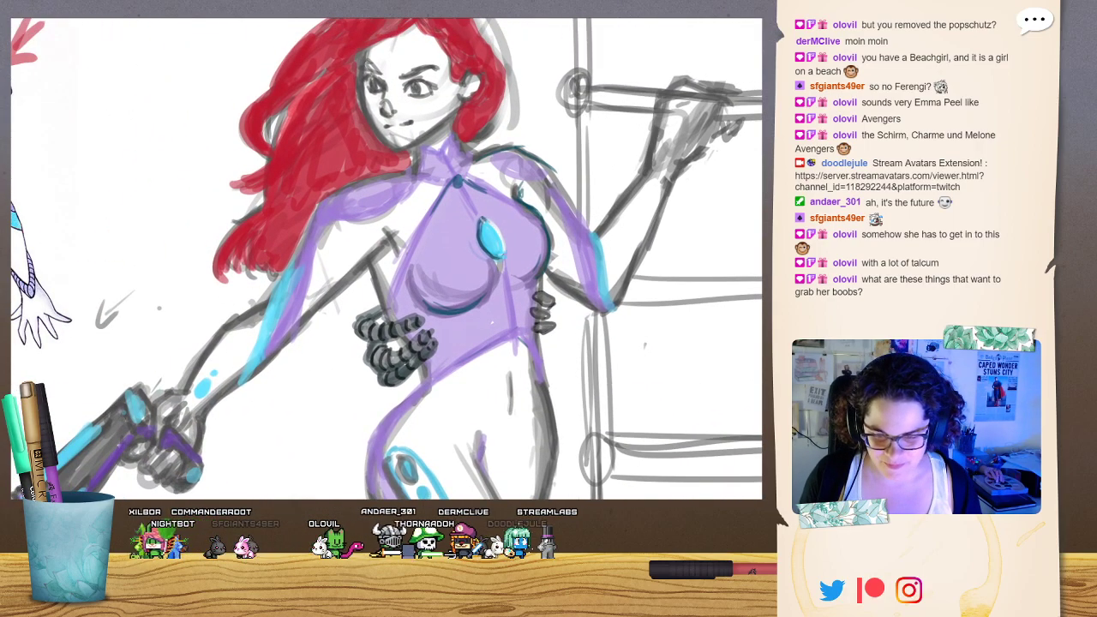
Clear the selection on the ladder illustration and bring up the illustration of the woman lying on the beach.
click(696, 17)
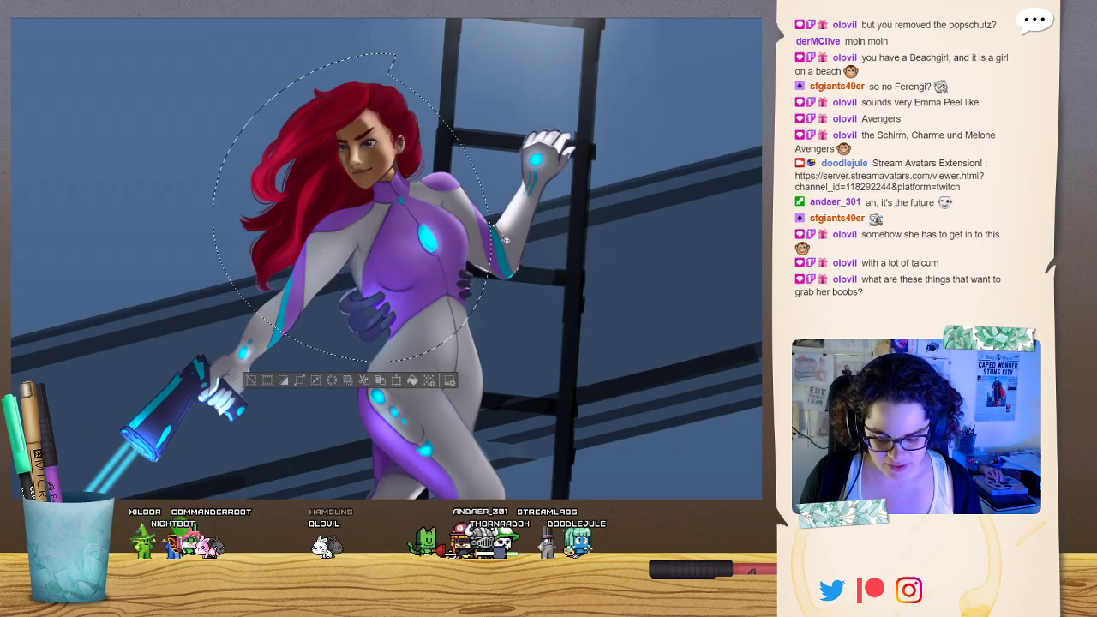
click(254, 382)
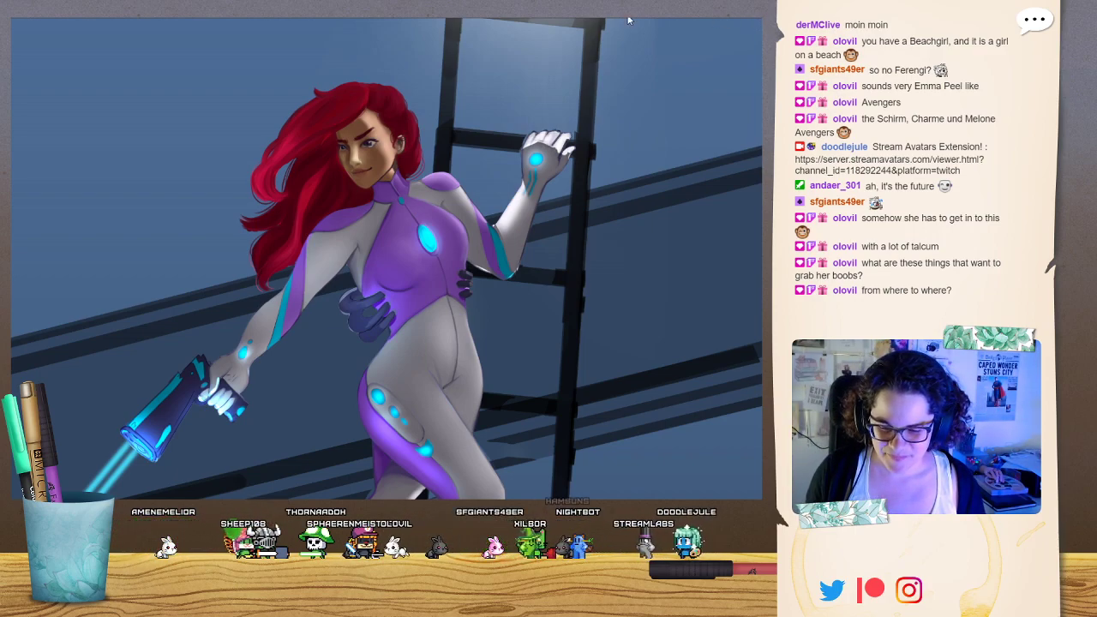
click(456, 19)
click(536, 19)
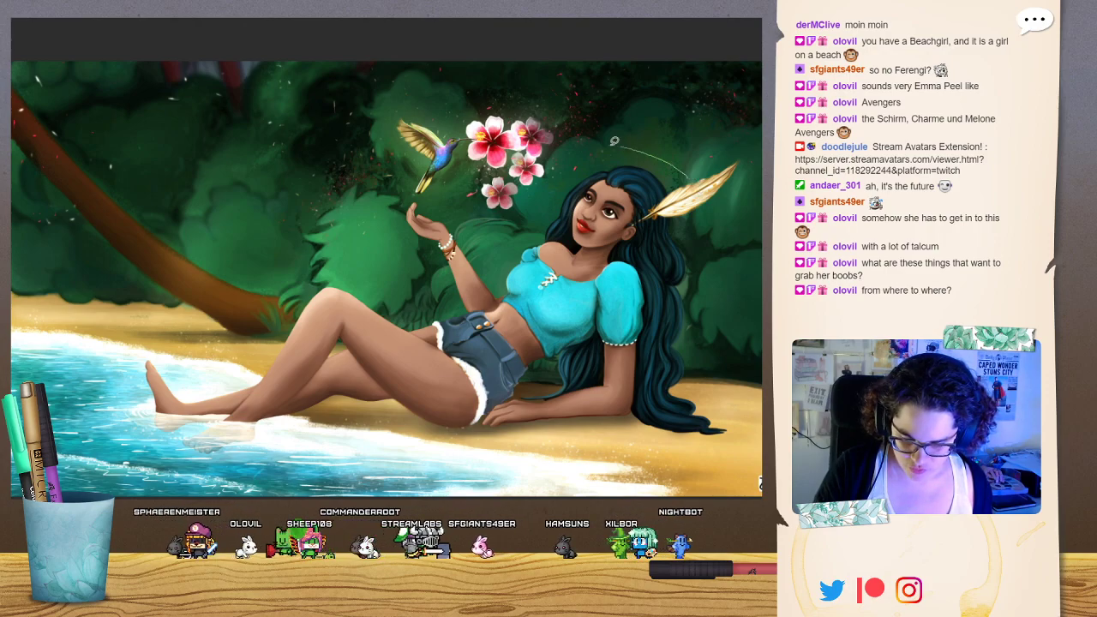
Copy a freehand selection around the beach woman's upper body and paste it onto the collage above the purple-suited heroine.
drag(718, 314, 677, 164)
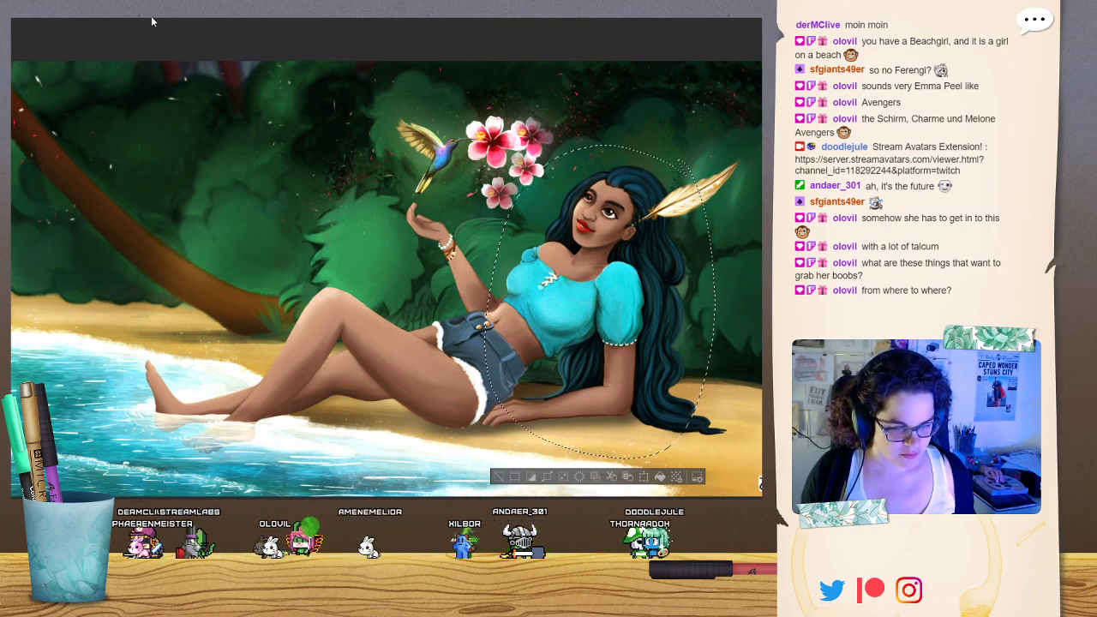
click(233, 78)
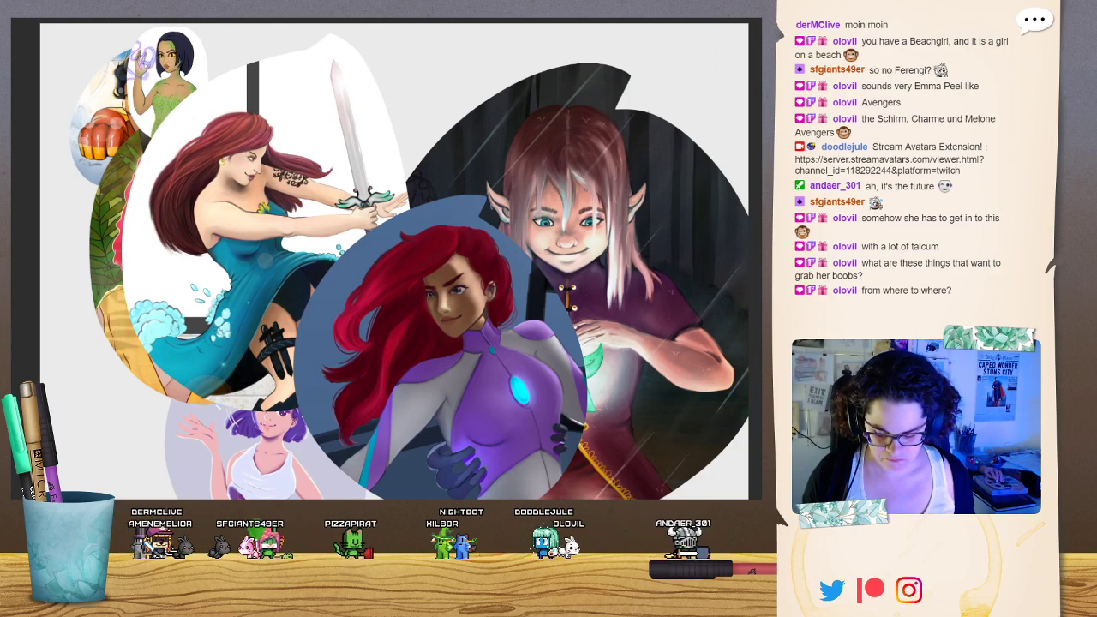
key(ctrl+minus)
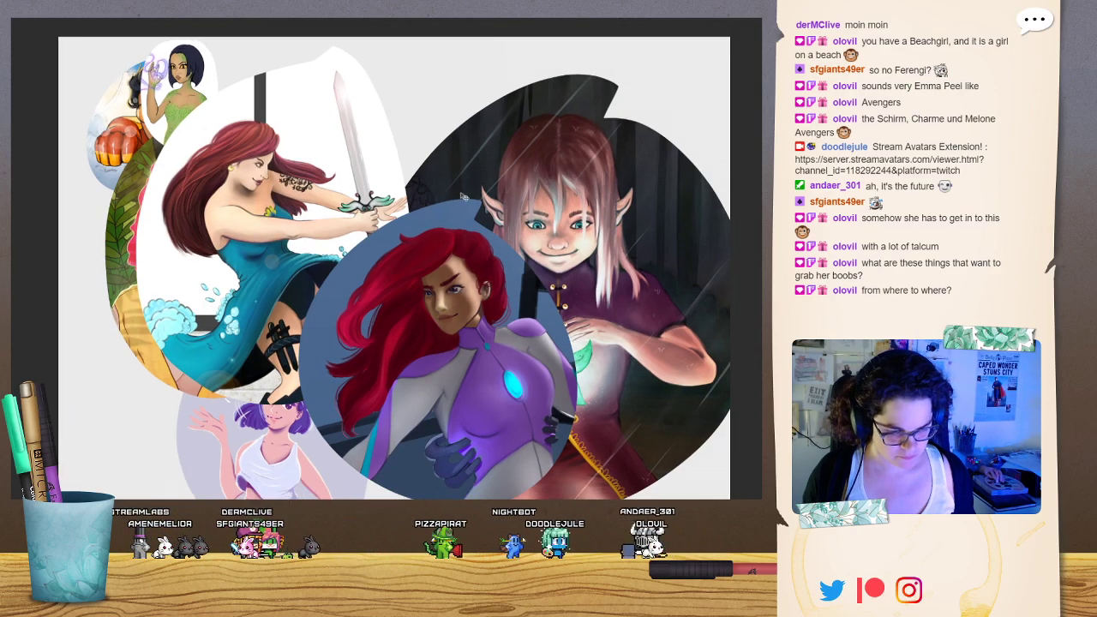
key(ctrl+minus)
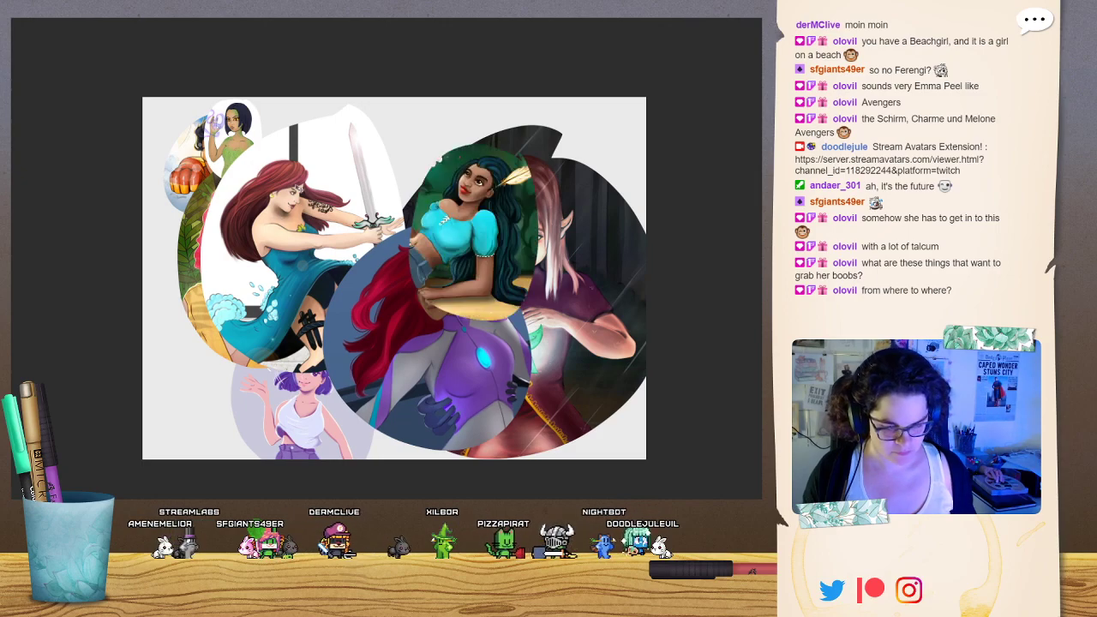
drag(472, 233, 402, 197)
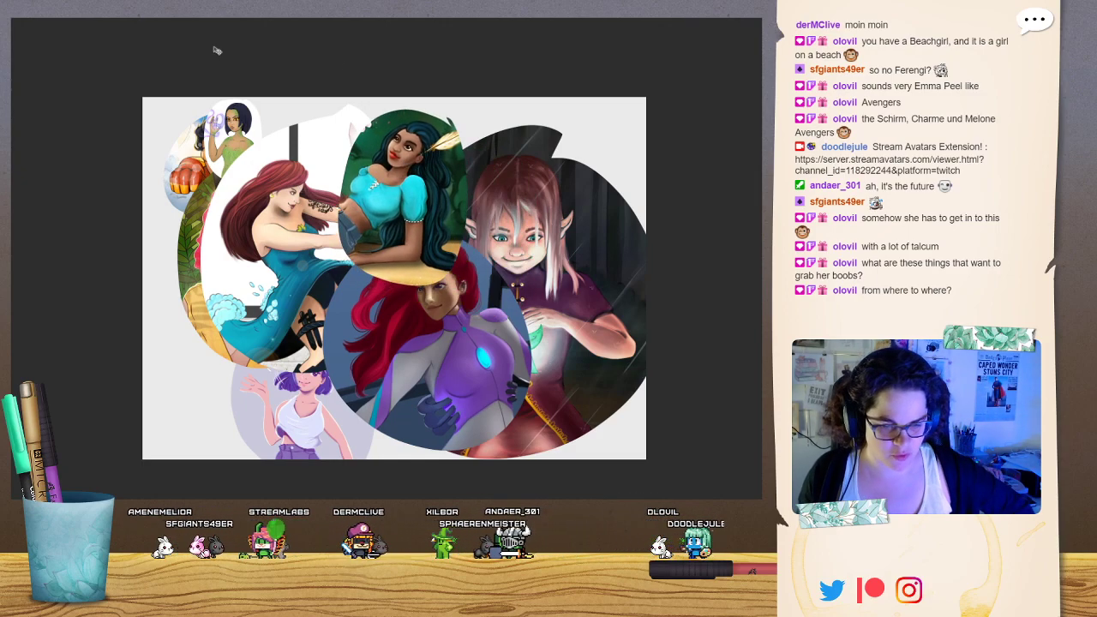
Look through the white-bodysuit, beach, curly-haired "Danke!" elf and blue-haired elf illustrations.
click(712, 15)
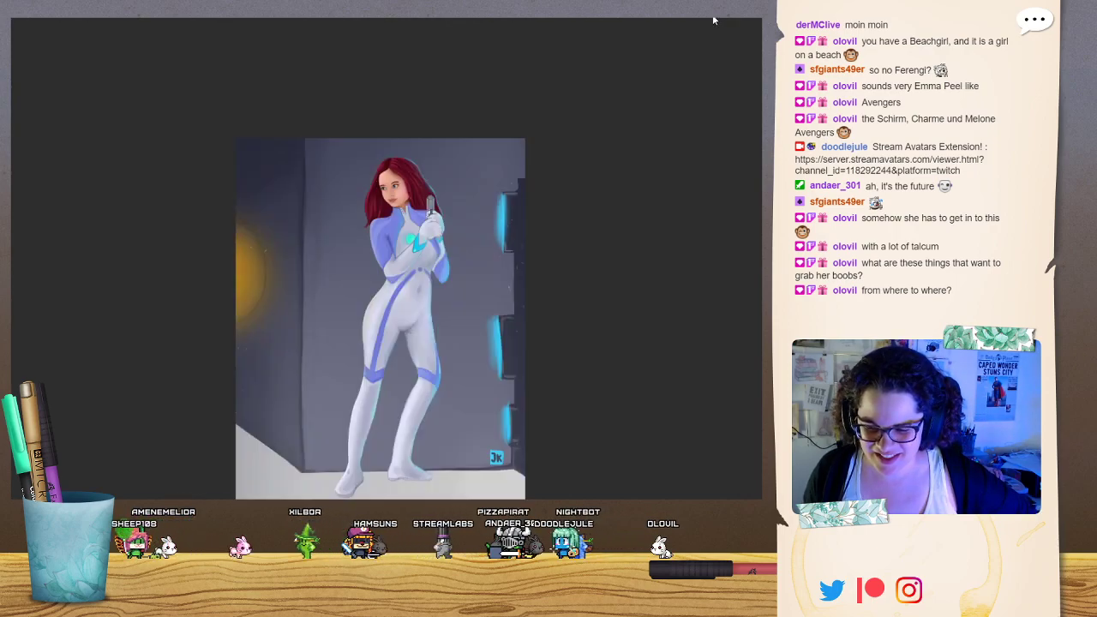
click(712, 12)
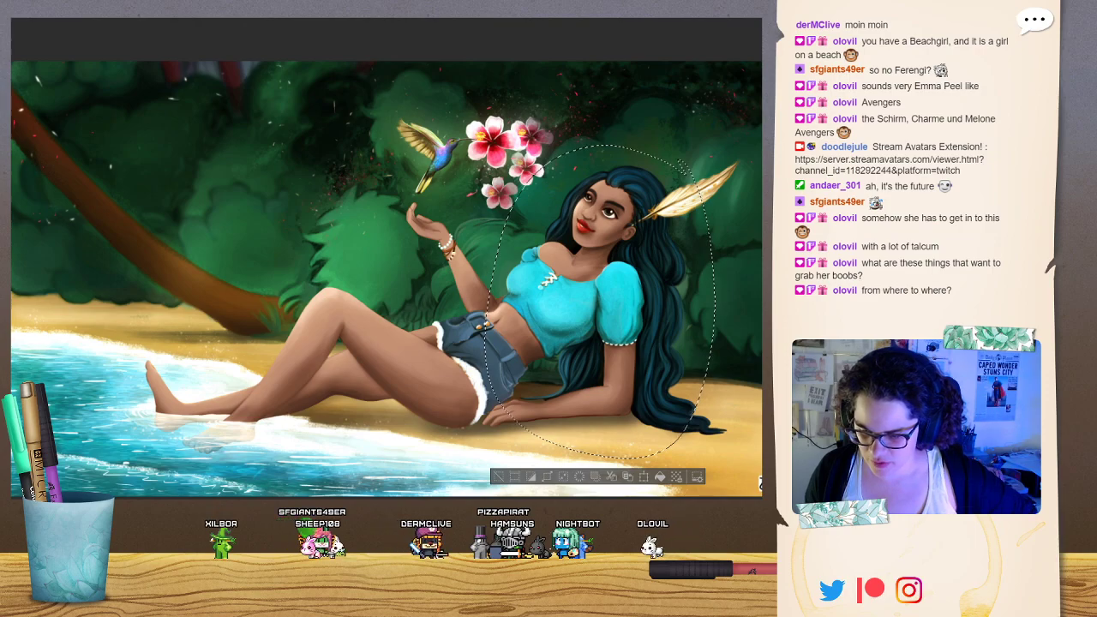
click(712, 14)
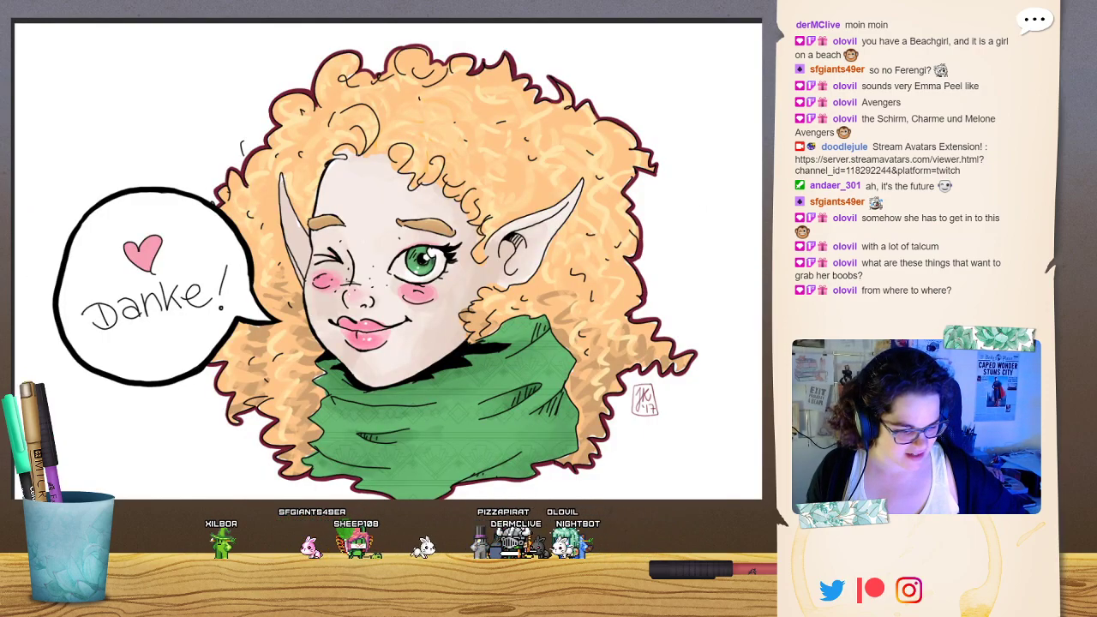
key(ctrl+minus)
key(ctrl+minus)
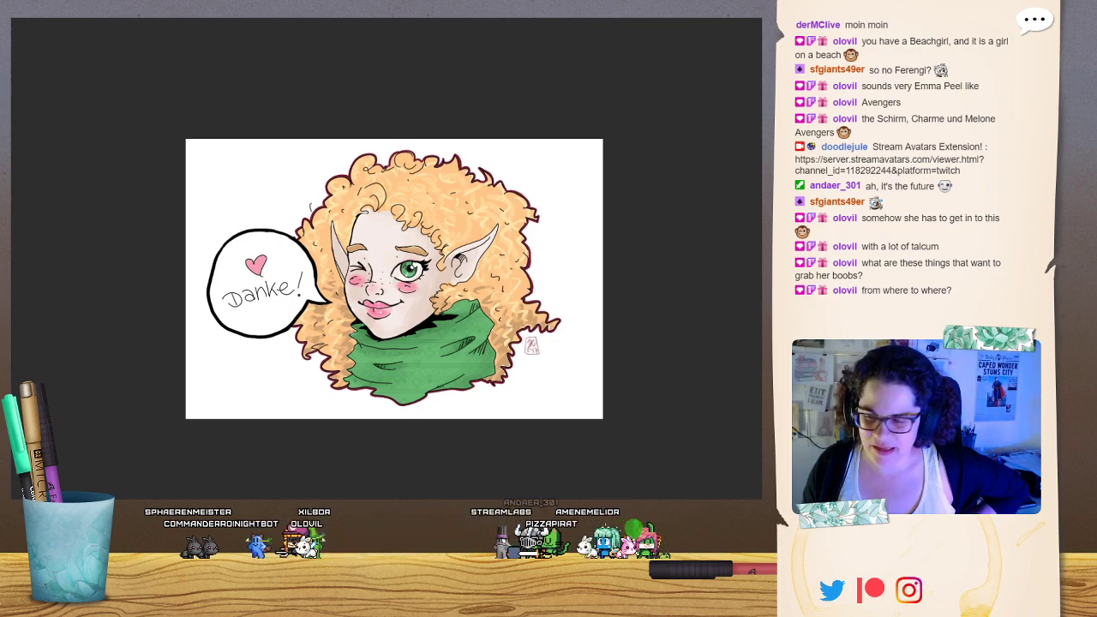
key(Right)
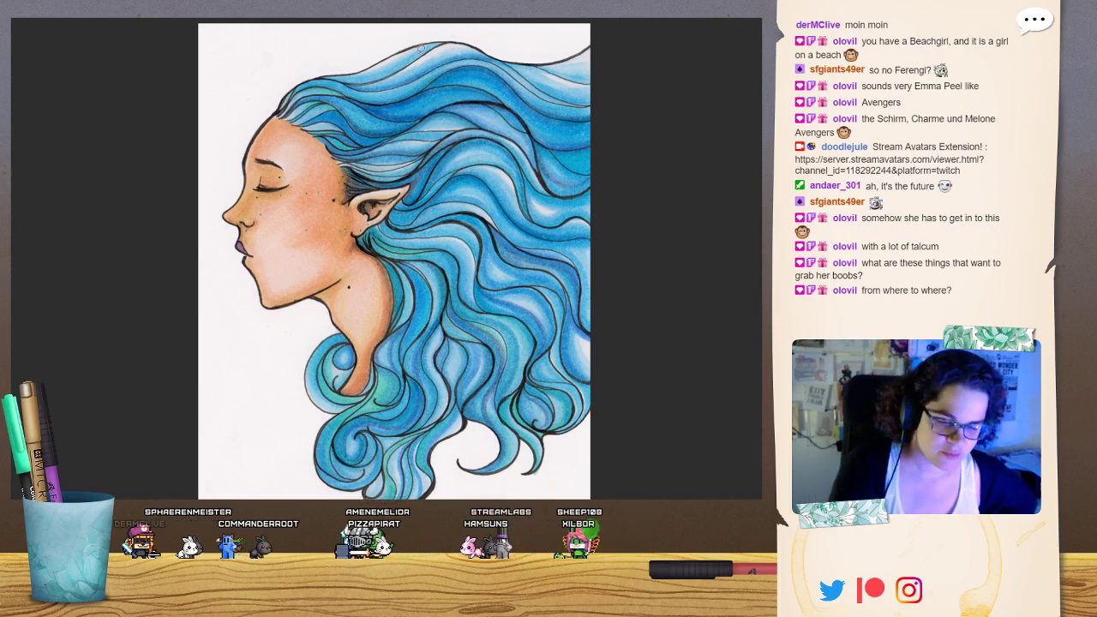
Copy a freehand selection around the blue-haired elf onto the collage's lower-left area, and clear the selection on the source illustration.
mouse_move(413, 46)
mouse_down()
mouse_move(249, 113)
mouse_move(261, 416)
mouse_move(403, 496)
mouse_move(567, 418)
mouse_move(537, 84)
mouse_move(441, 34)
mouse_up()
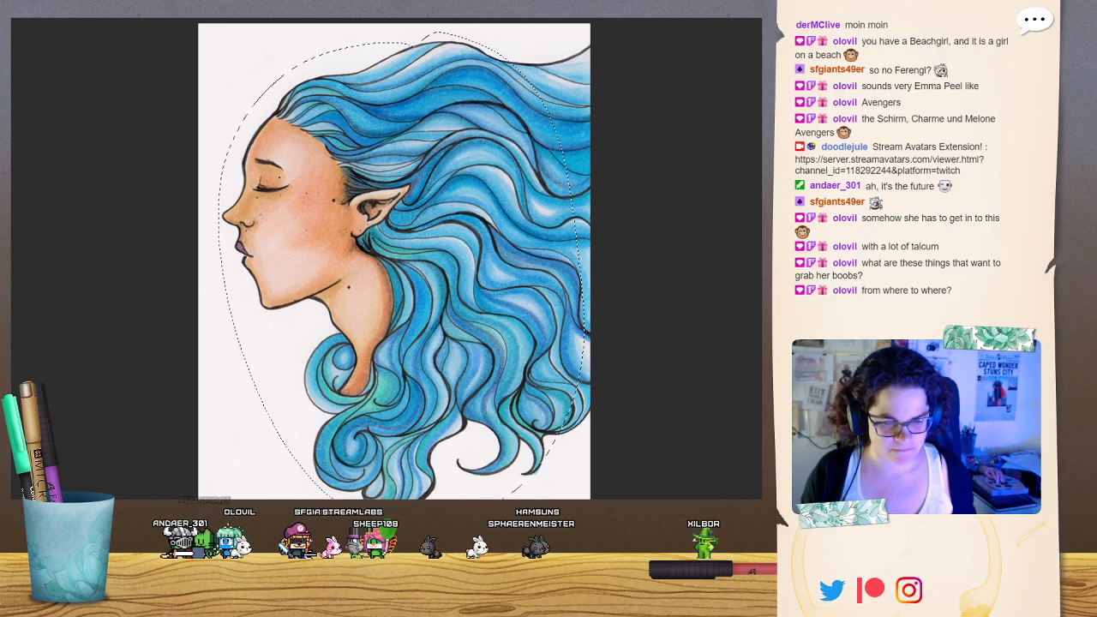
key(ctrl+Tab)
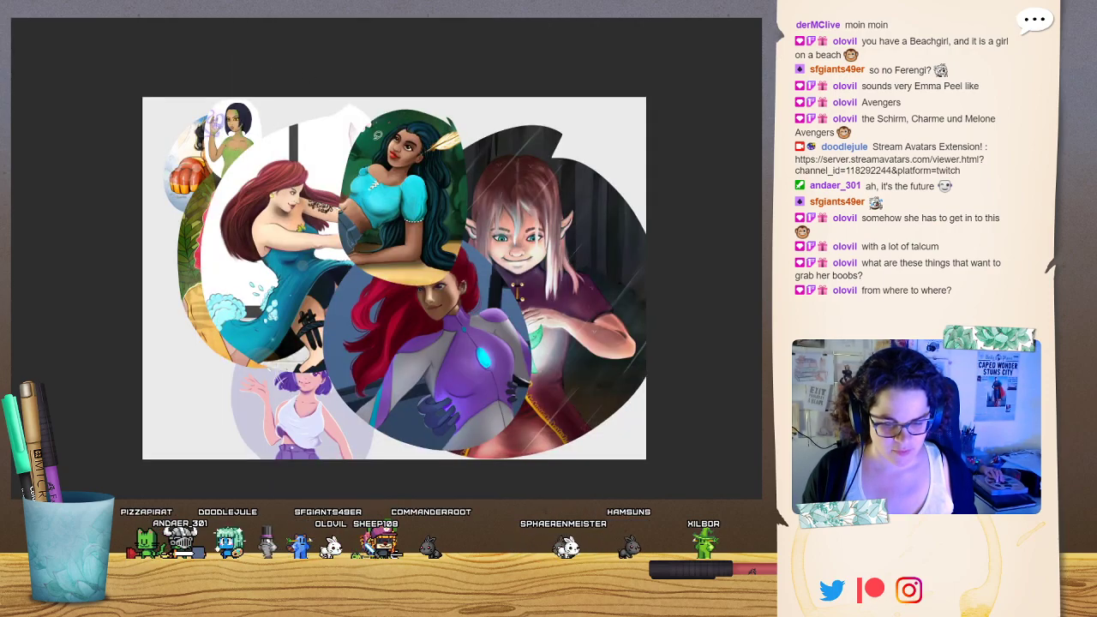
key(ctrl+v)
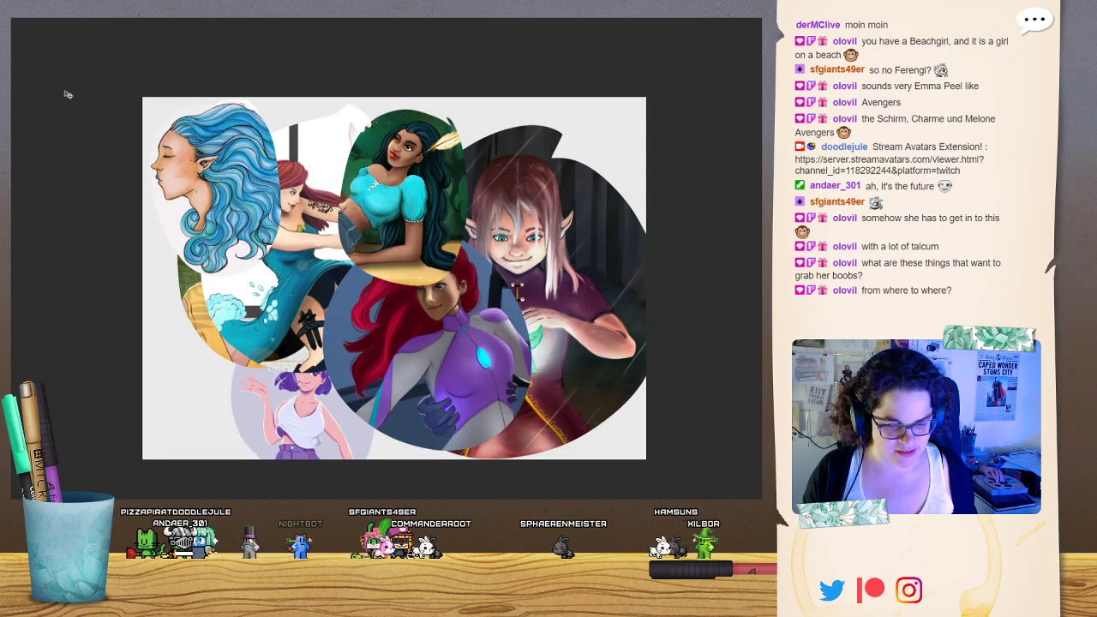
drag(192, 123, 208, 269)
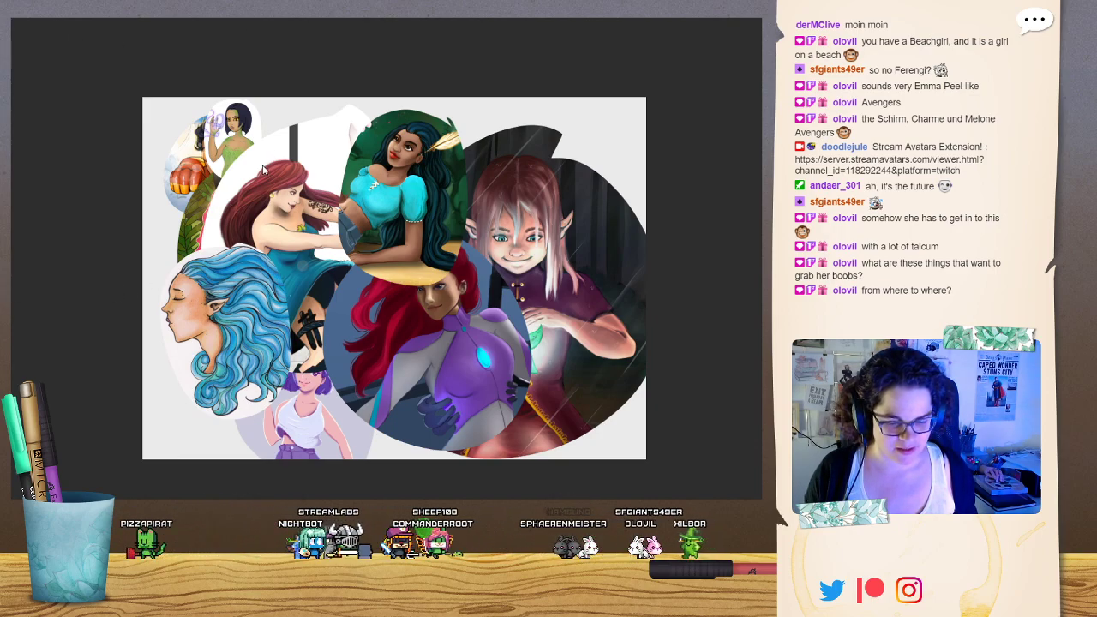
key(ctrl+Tab)
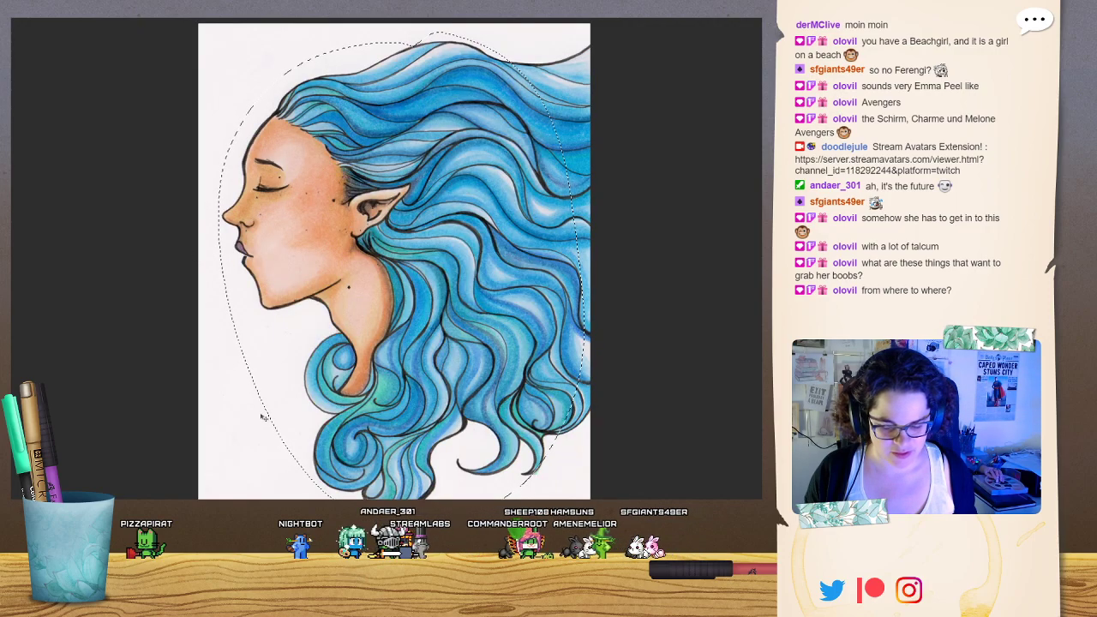
key(ctrl+d)
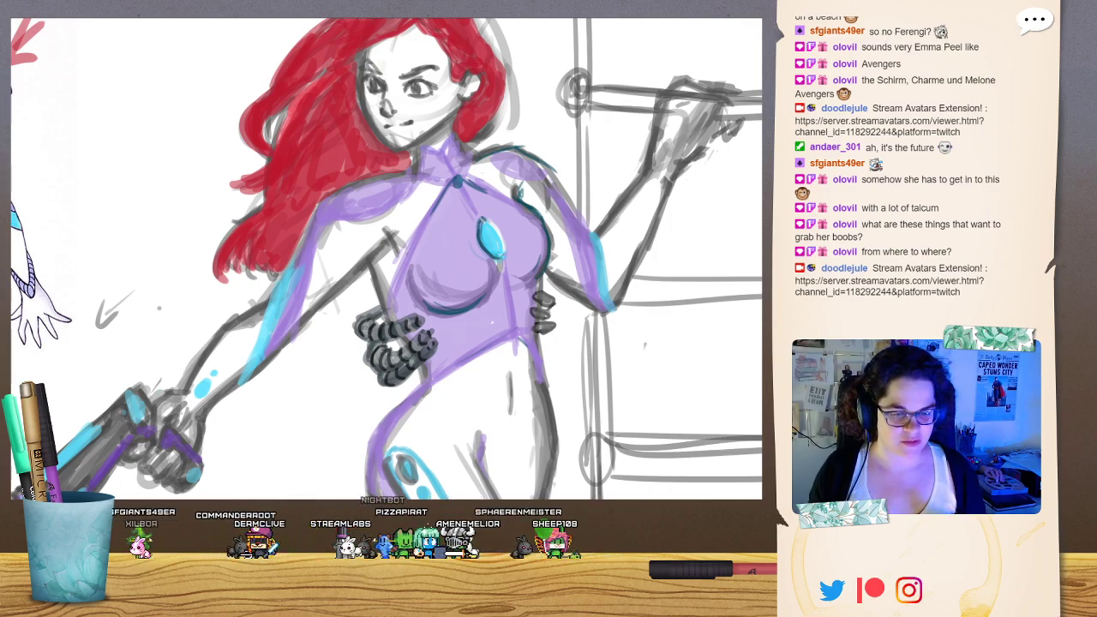
Nudge the purple-haired girl upward on the collage, and shrink the beach woman's cutout into the canvas's upper-left corner.
key(ctrl+Tab)
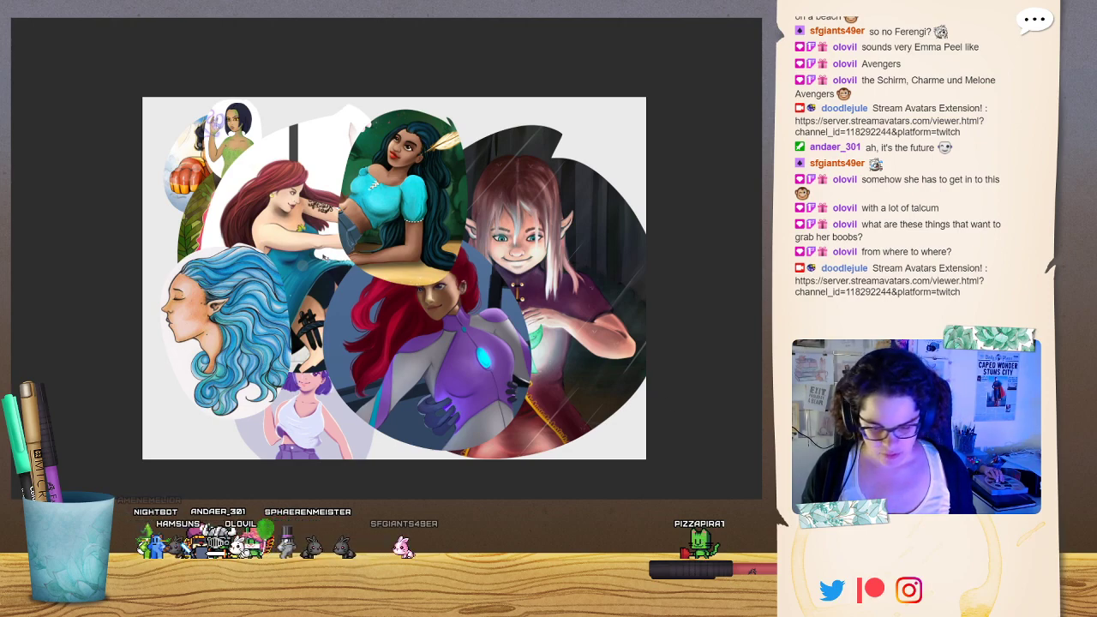
drag(302, 420, 299, 381)
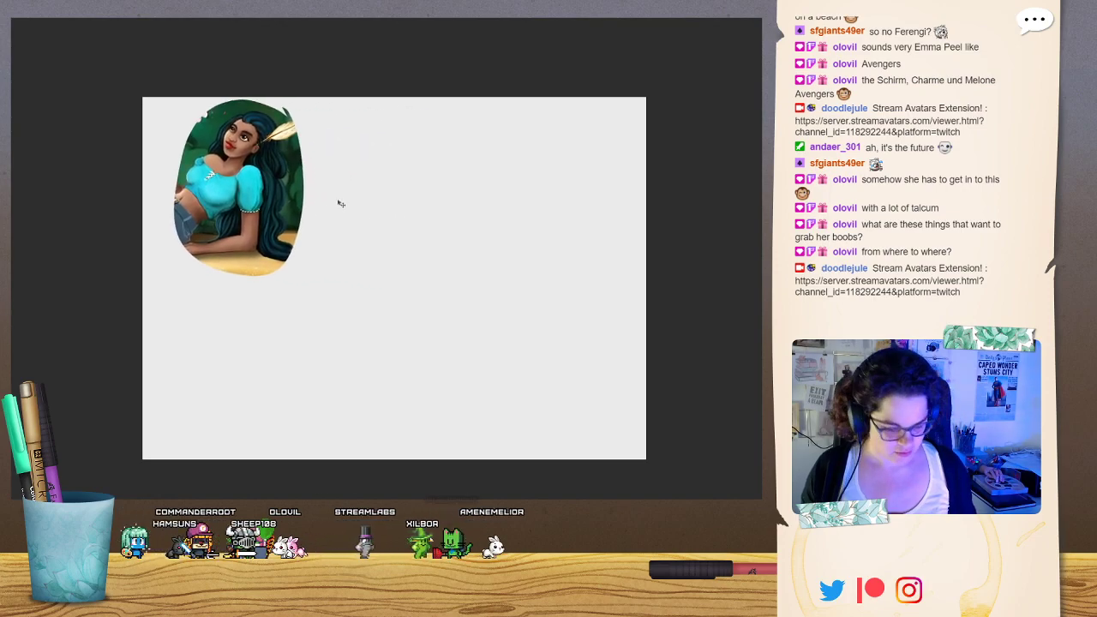
key(ctrl+t)
drag(305, 275, 244, 196)
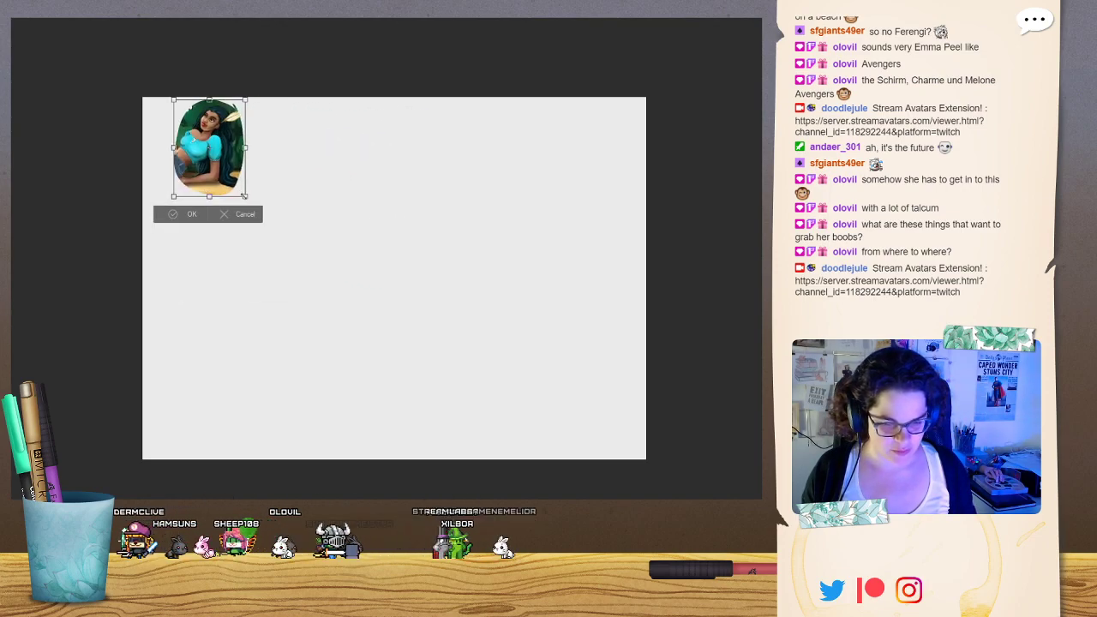
drag(225, 149, 206, 155)
click(170, 218)
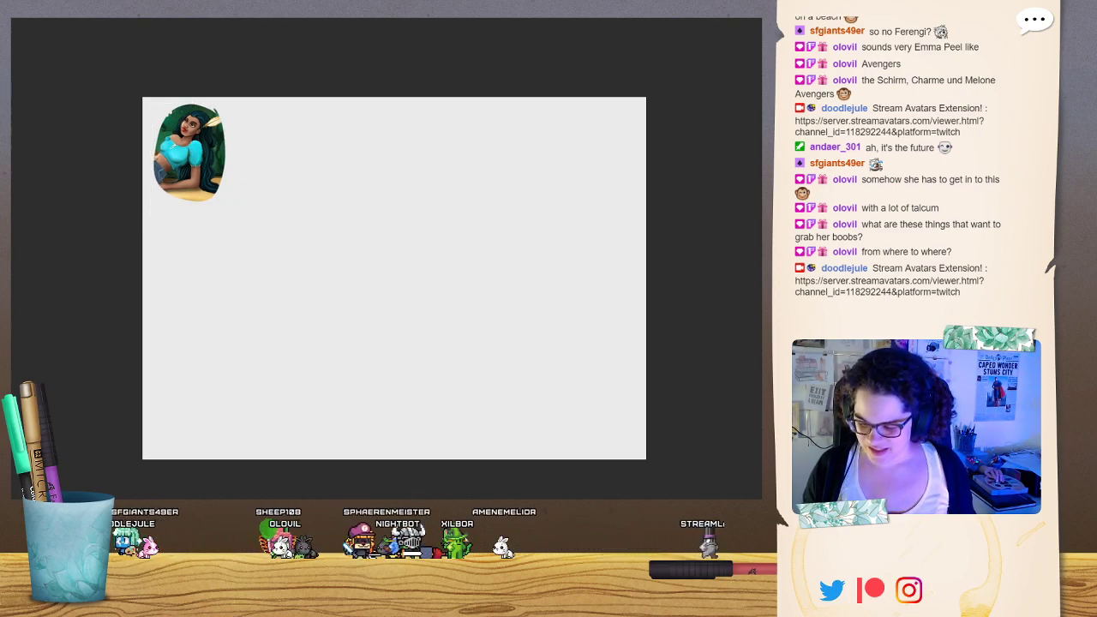
Scale down the purple-suited heroine's cutout and place it directly right of the beach woman.
key(ctrl+t)
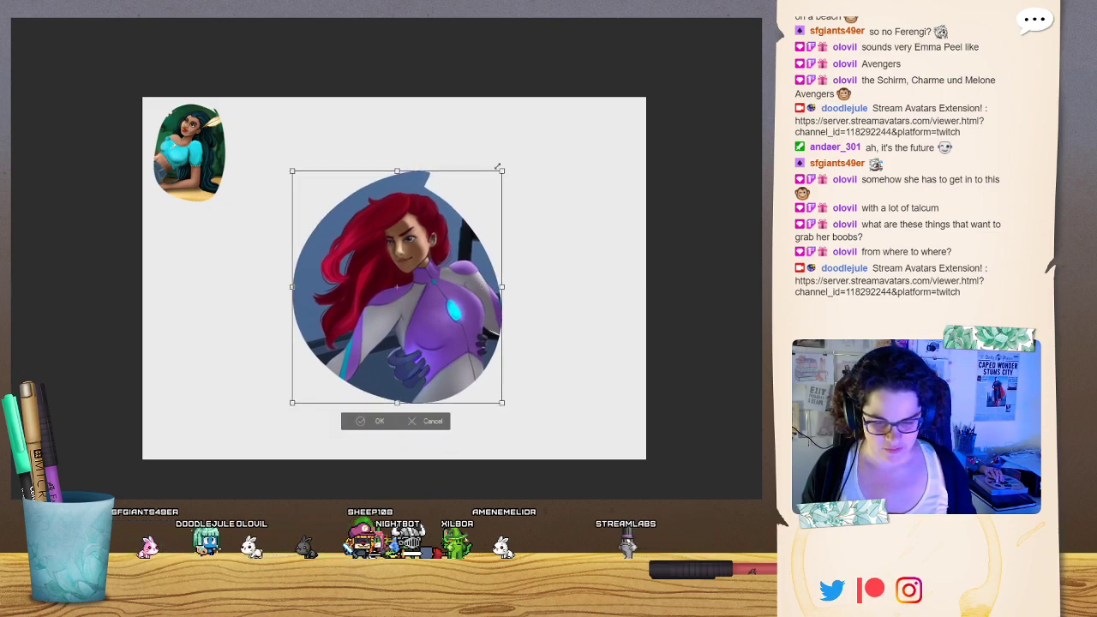
drag(501, 170, 285, 105)
drag(335, 220, 320, 205)
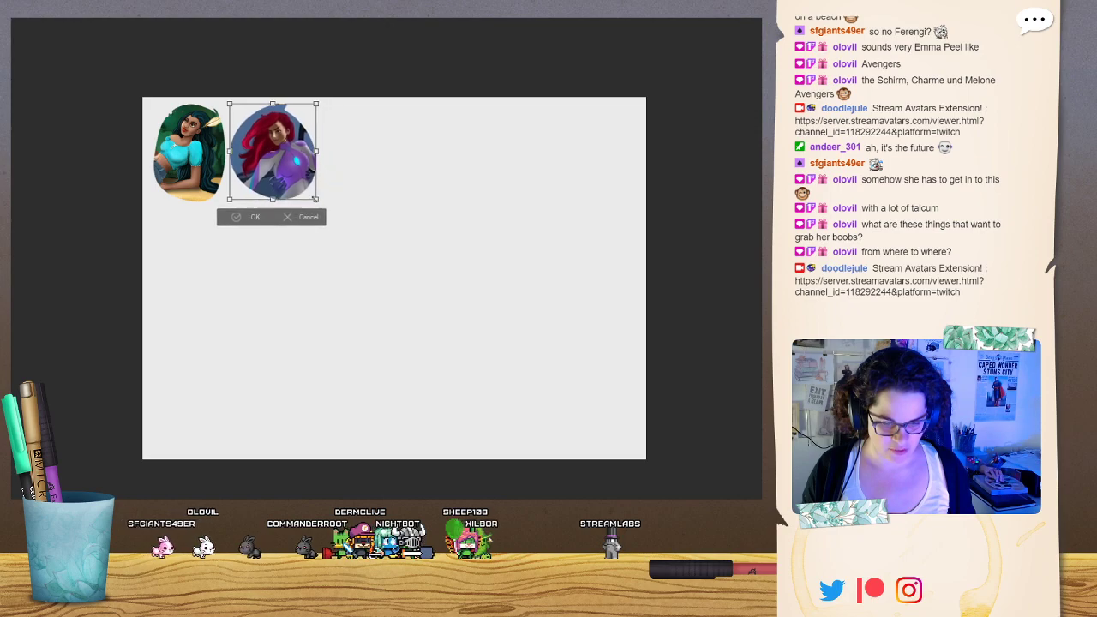
click(269, 228)
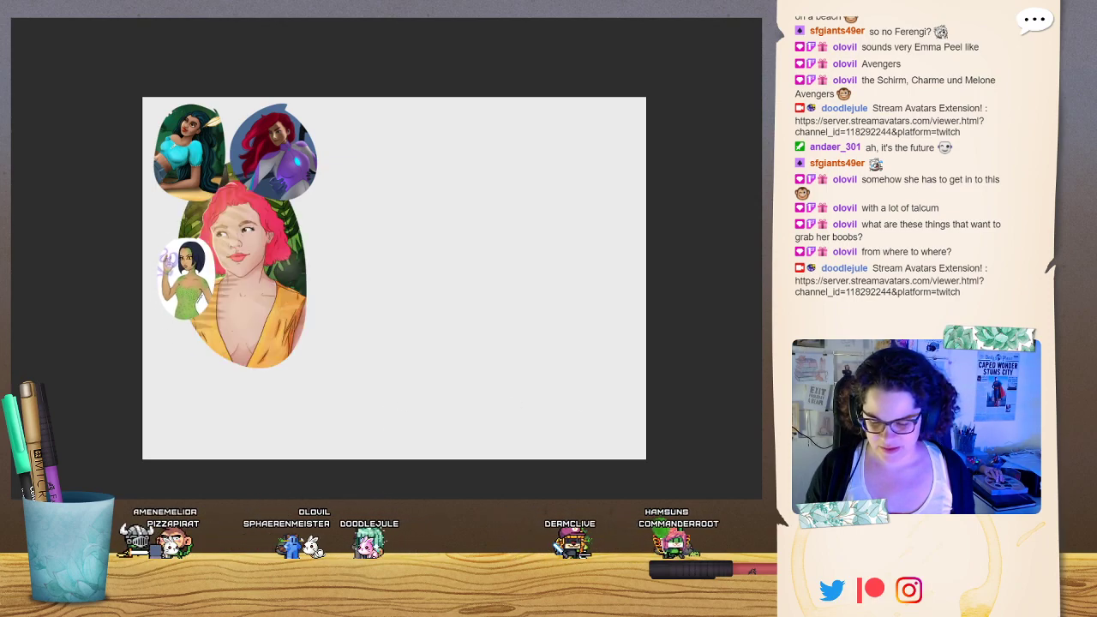
Shrink the pink-haired woman's cutout and place it right of the woman in the green dress.
key(ctrl+t)
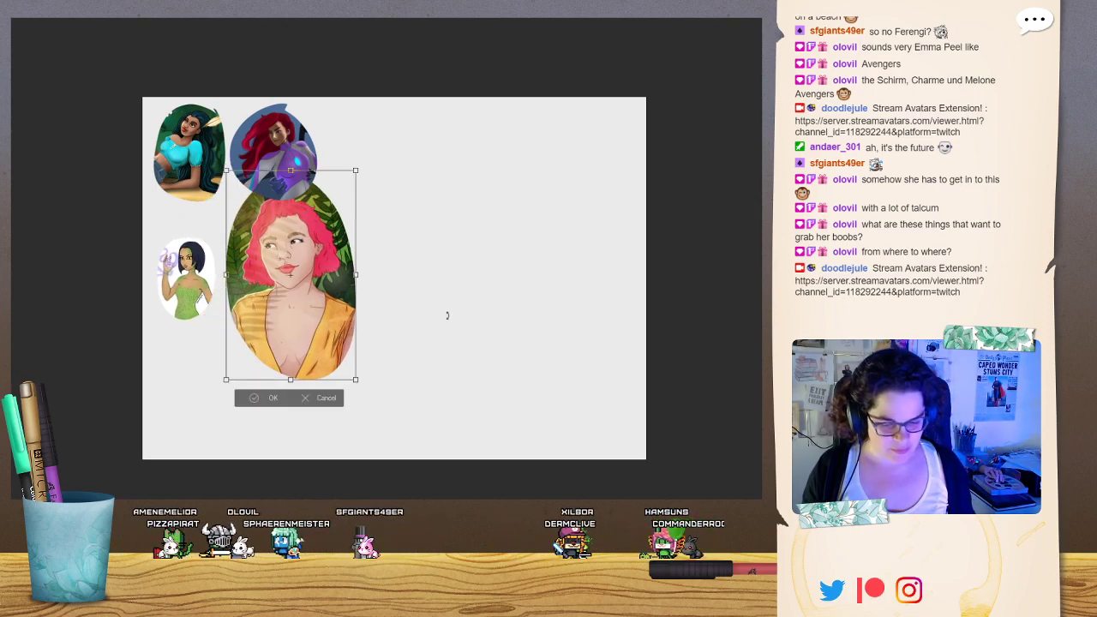
drag(355, 378, 282, 294)
drag(304, 349, 288, 325)
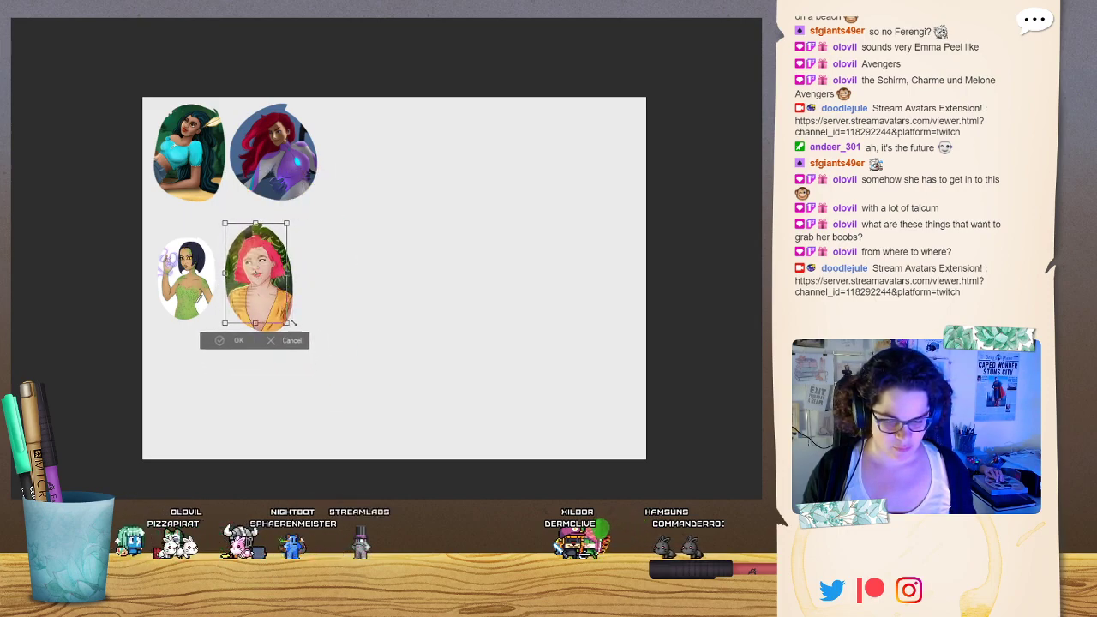
drag(262, 281, 262, 291)
click(239, 349)
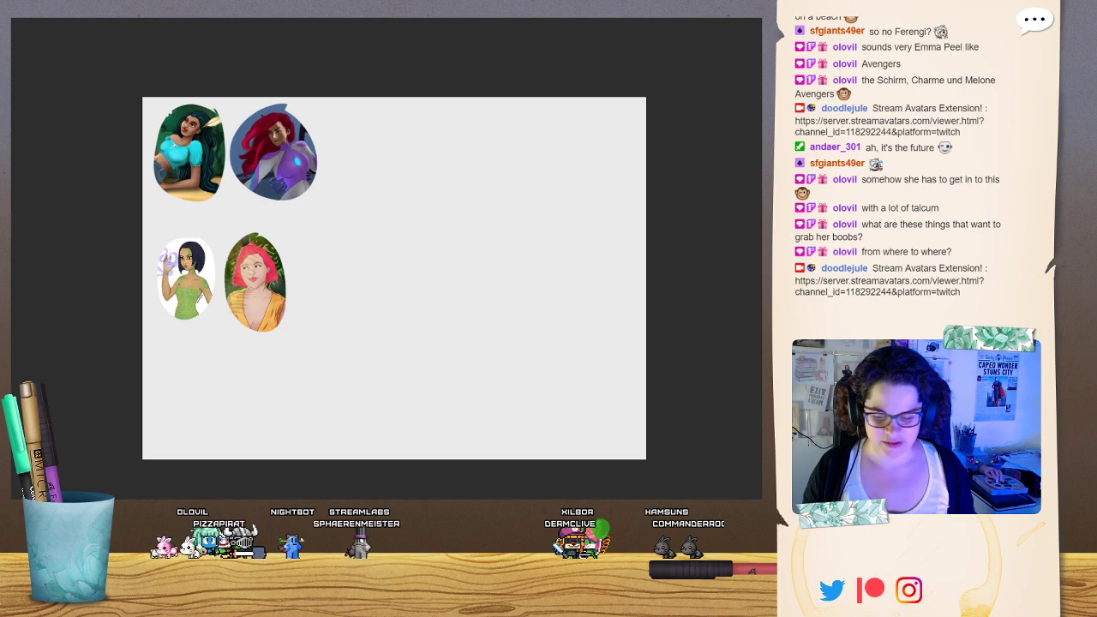
Bring in the elf with the glowing butterfly, shrink the cutout and place it in the top row right of the purple-suited heroine.
key(ctrl+v)
drag(514, 283, 478, 269)
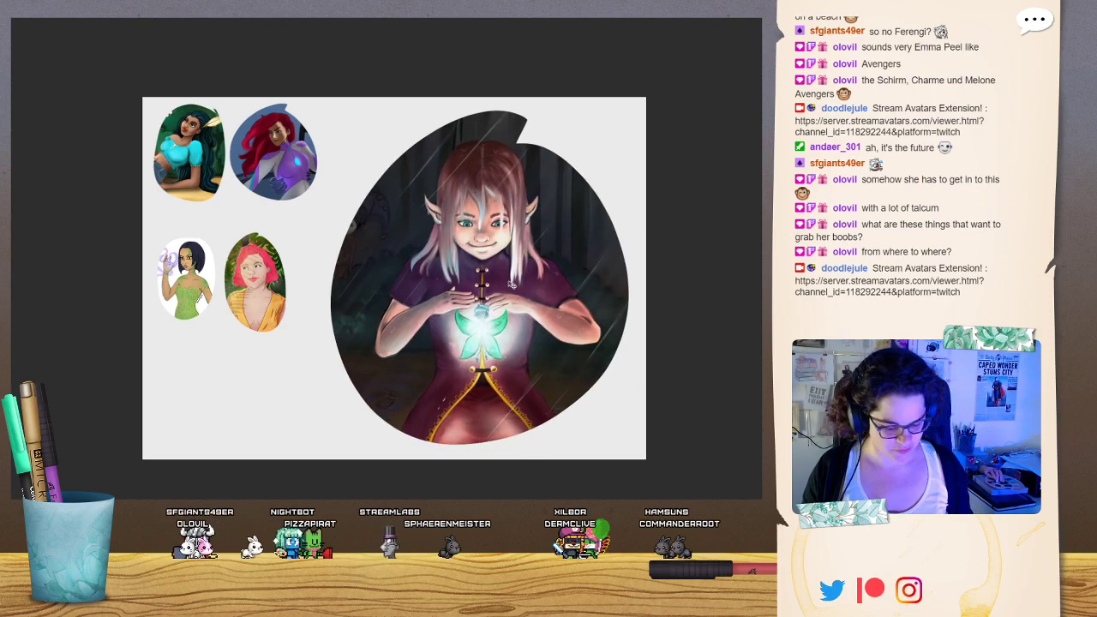
key(ctrl+t)
drag(630, 107, 426, 335)
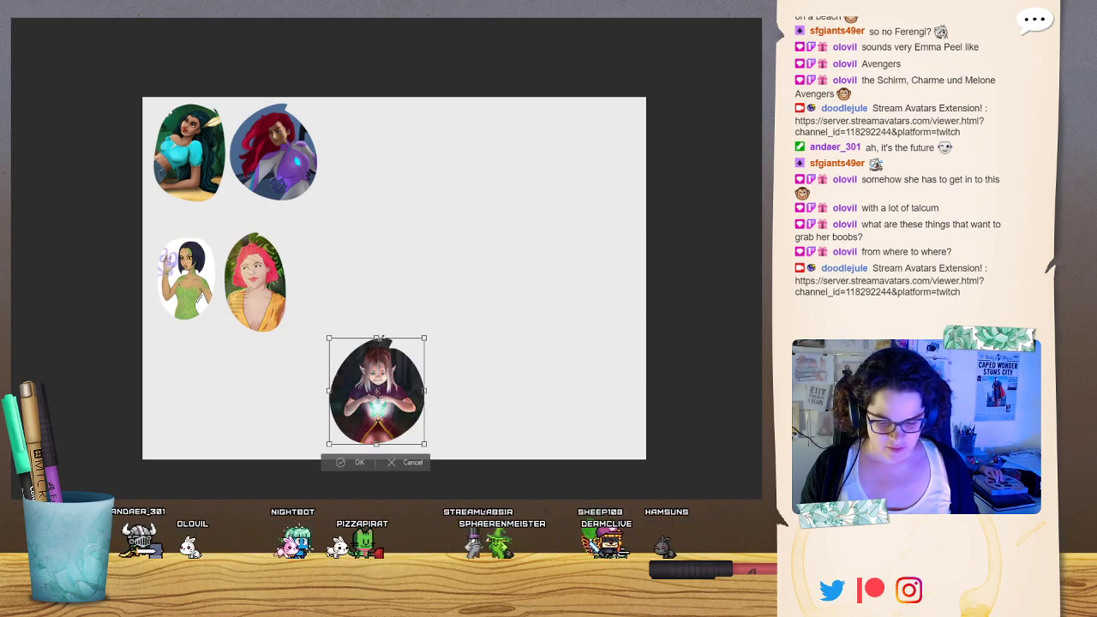
drag(381, 387, 377, 150)
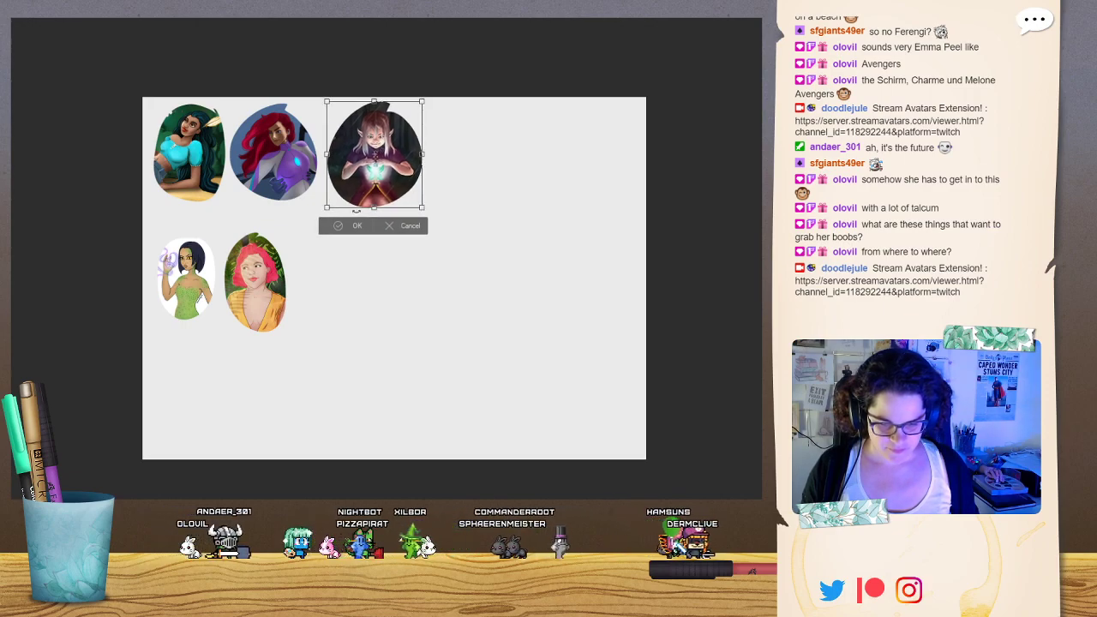
click(357, 232)
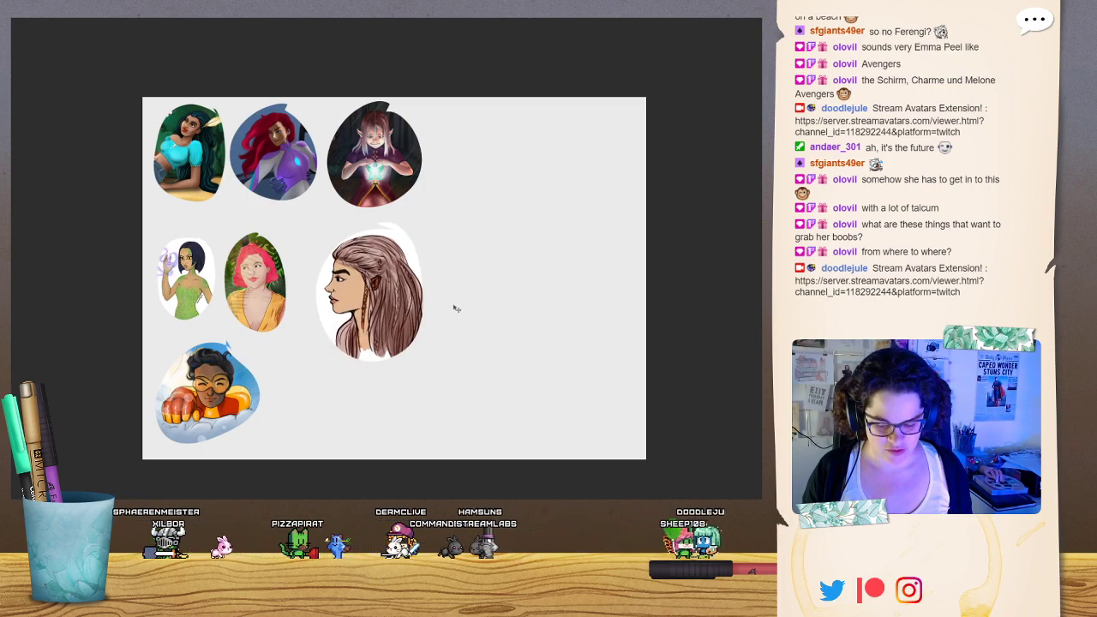
Scale down the brown-haired profile portrait and position it in the right half of the middle row.
key(ctrl+t)
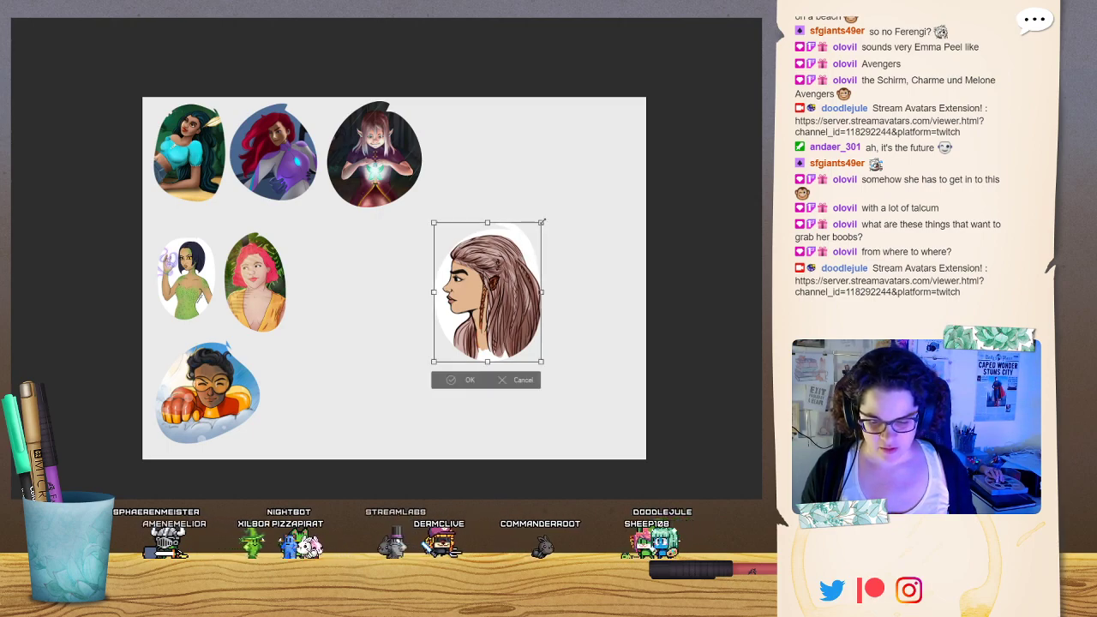
drag(541, 222, 505, 269)
click(454, 378)
drag(477, 340, 494, 313)
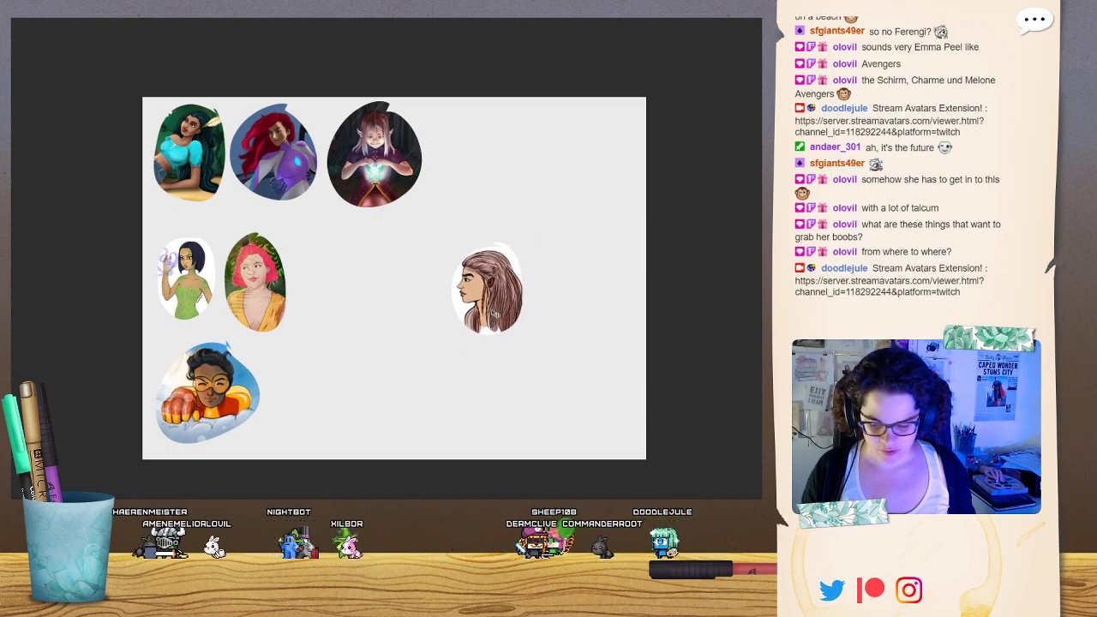
Bring in the blond man's portrait, scale it down and place it right of the brown-haired profile.
key(ctrl+v)
drag(363, 182, 594, 269)
key(ctrl+t)
drag(569, 311, 587, 290)
click(553, 360)
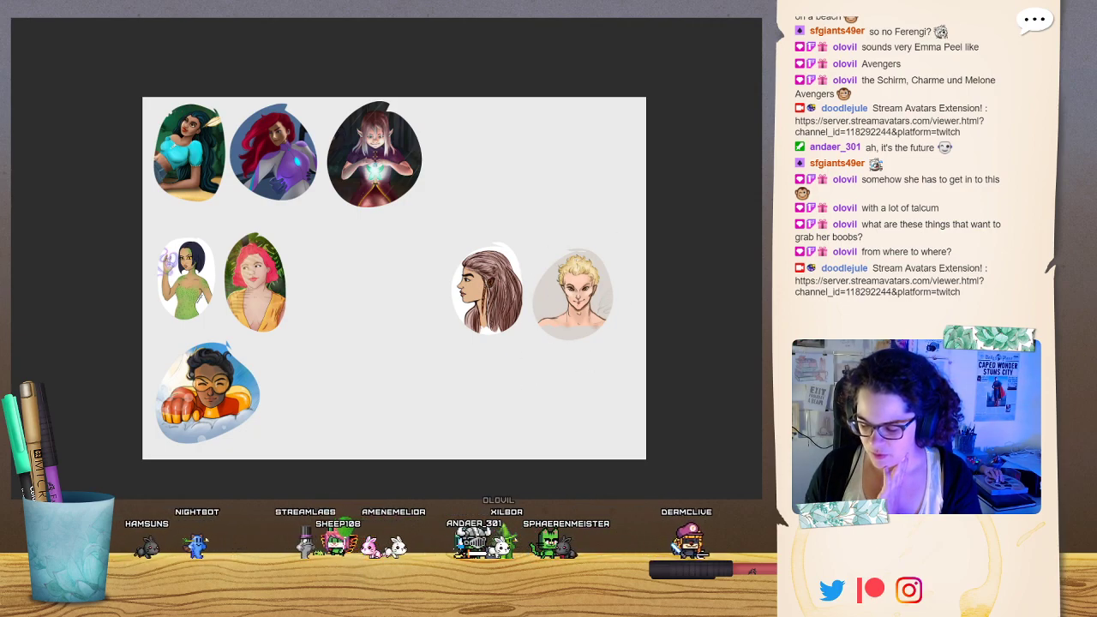
Bring in the blue-haired elf, scale the cutout to match its neighbours and place it right of the pink-haired woman.
key(ctrl+v)
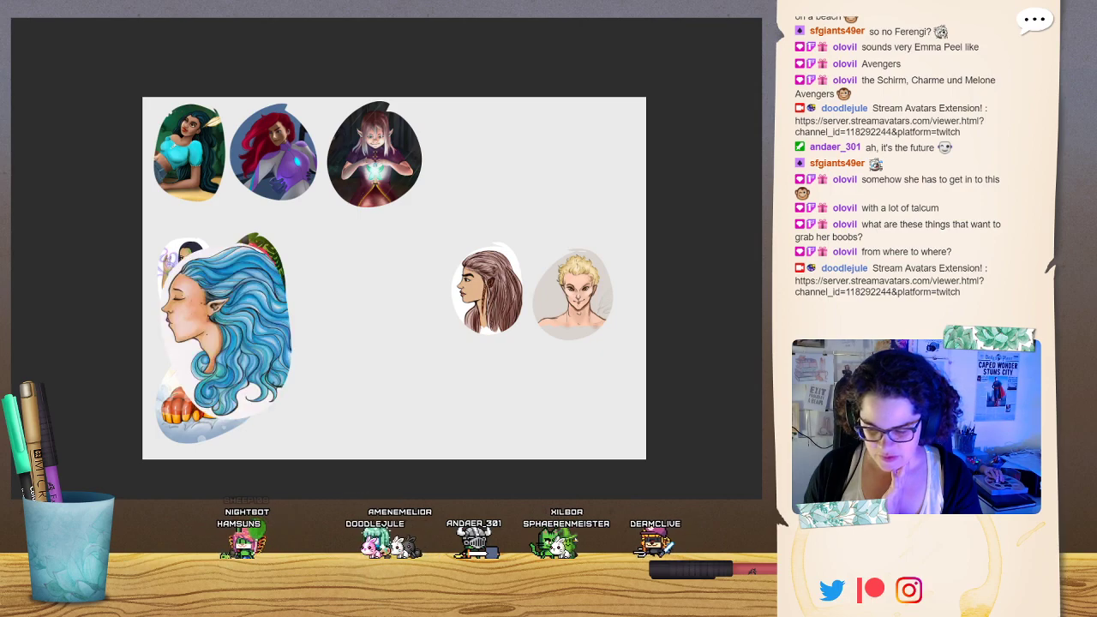
drag(317, 376, 443, 353)
key(ctrl+t)
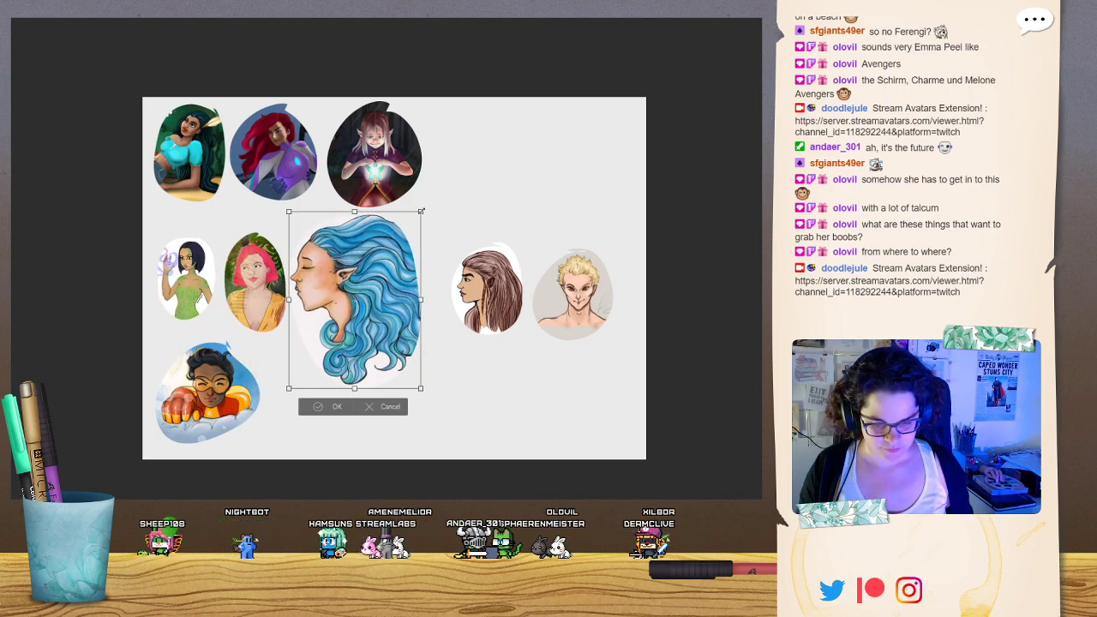
drag(420, 212, 353, 301)
drag(319, 342, 326, 282)
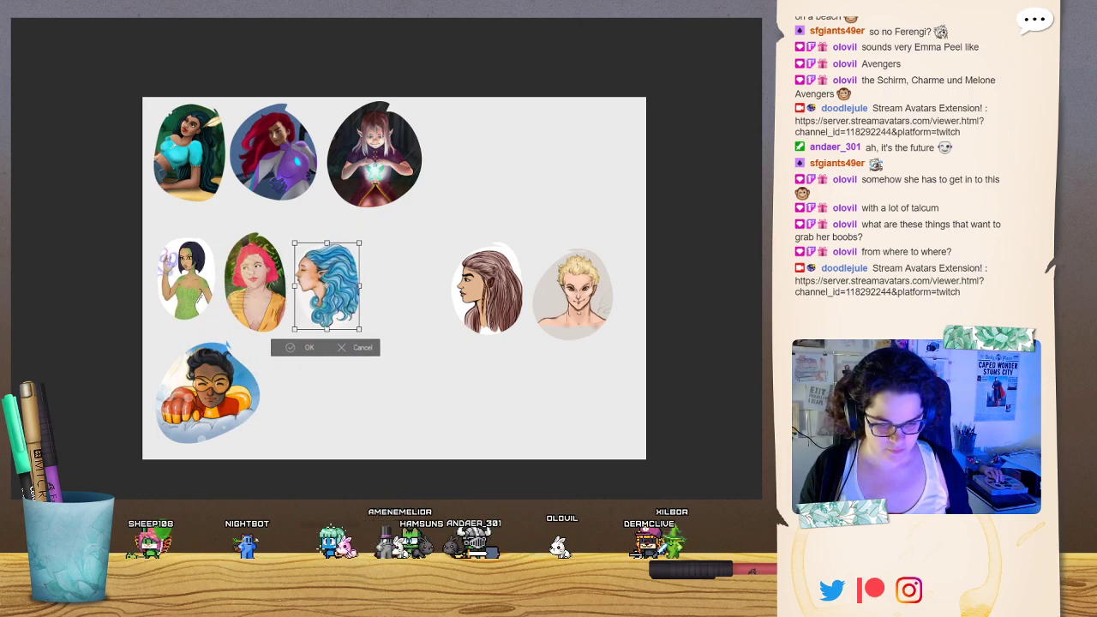
drag(359, 328, 370, 342)
drag(350, 265, 351, 255)
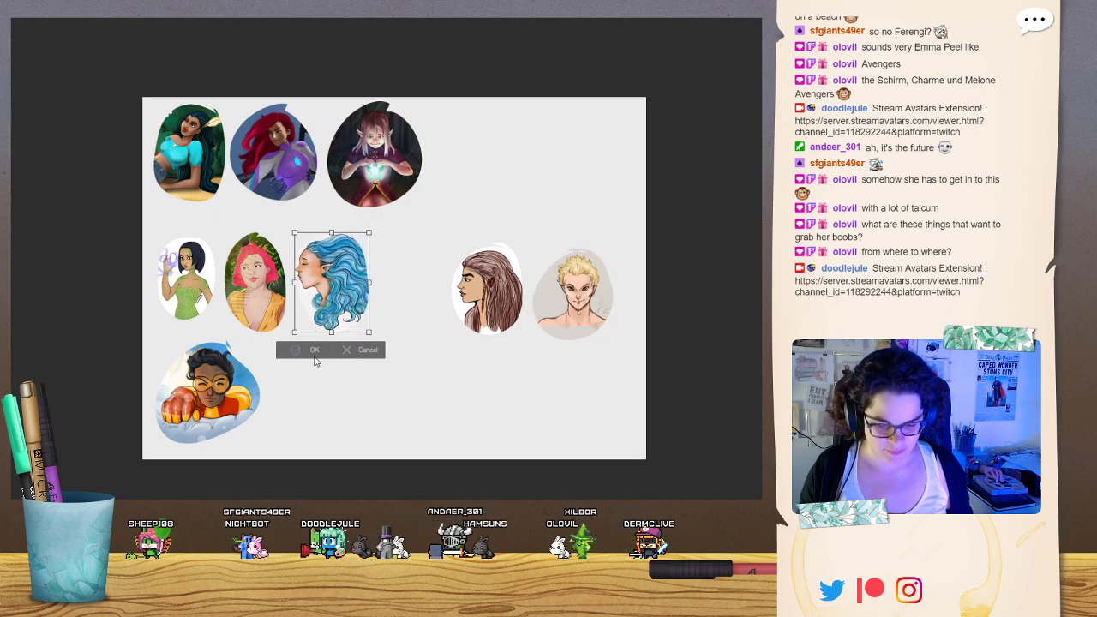
click(316, 352)
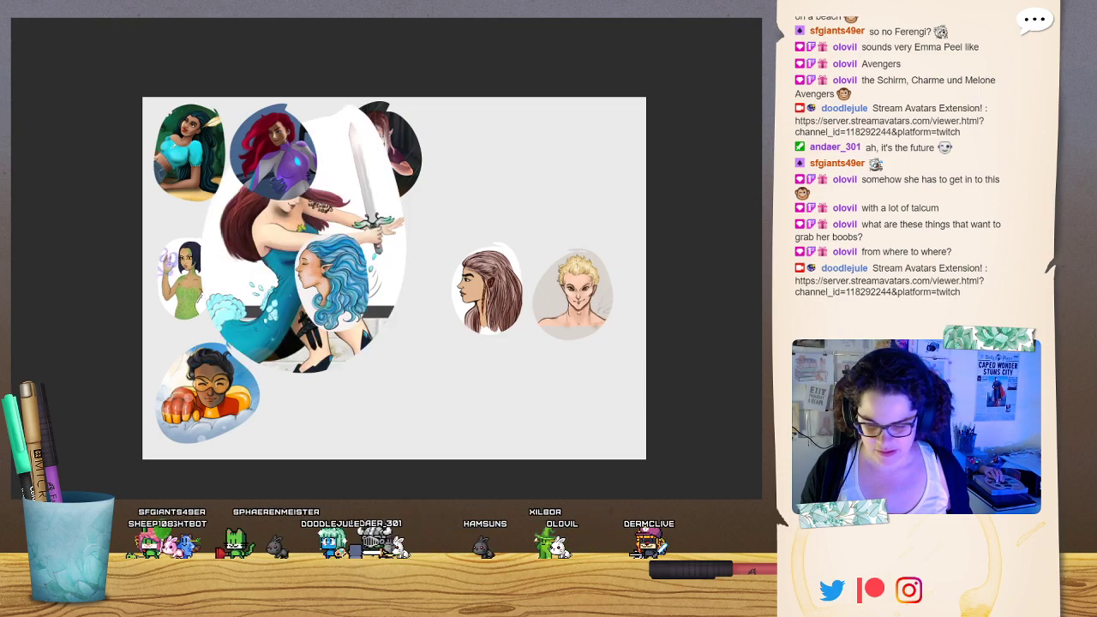
Shrink the sword-wielding woman beside the blue-haired elf, and move the blond man and brown-haired profile to the canvas's lower-right edge.
drag(398, 252, 495, 327)
key(ctrl+t)
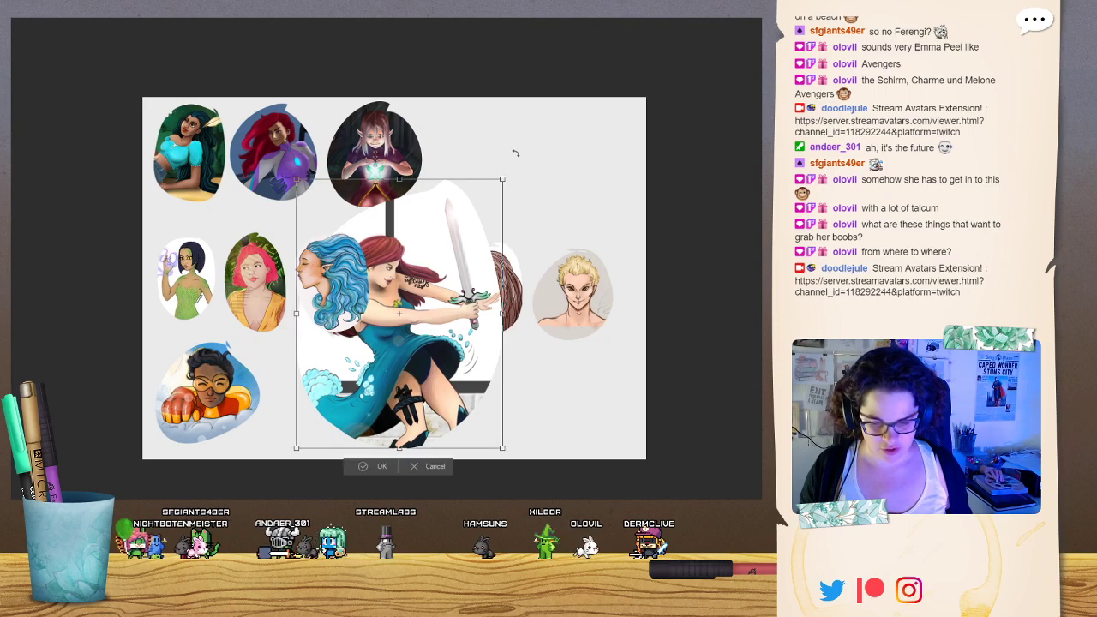
drag(514, 160, 389, 328)
drag(317, 354, 395, 249)
click(400, 360)
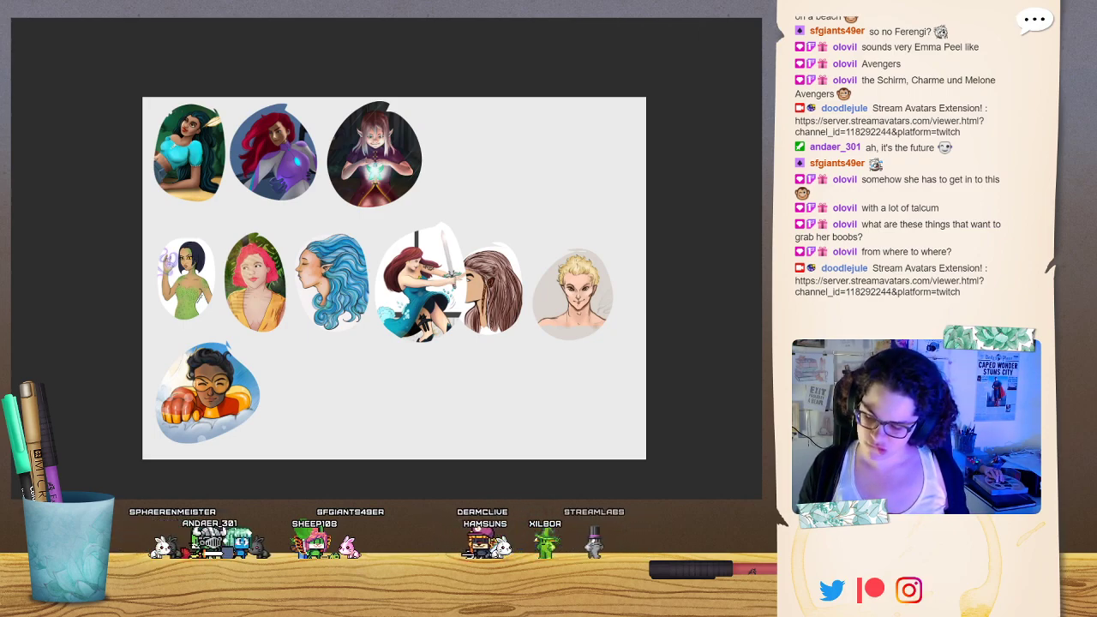
drag(559, 286, 661, 388)
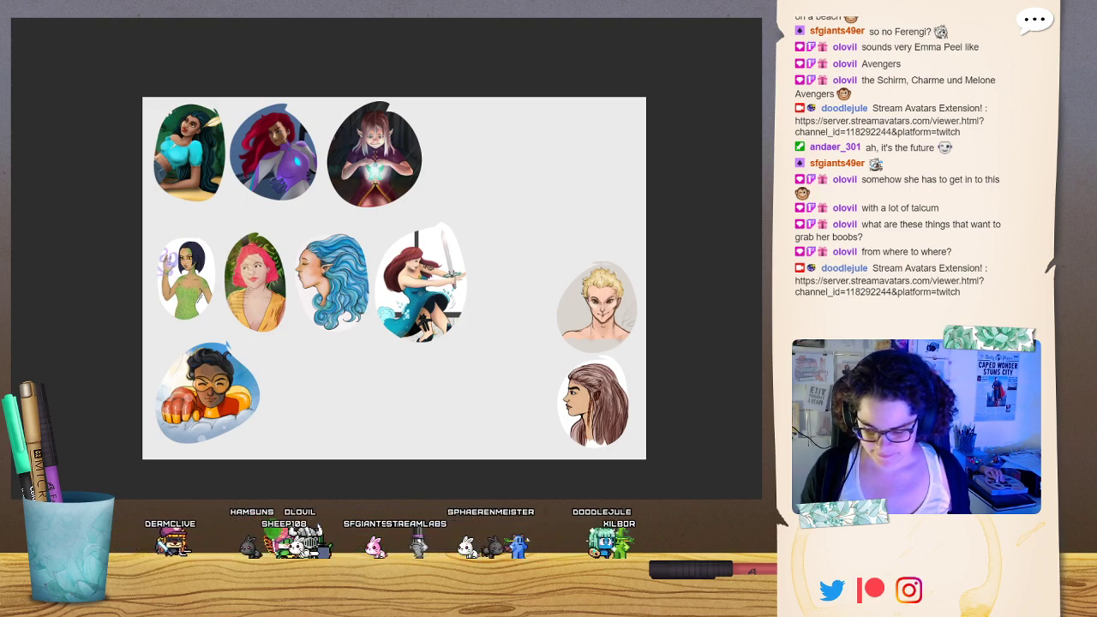
Bring in the purple-haired girl, scale her cutout down and place it right of the sword-wielding woman.
key(ctrl+v)
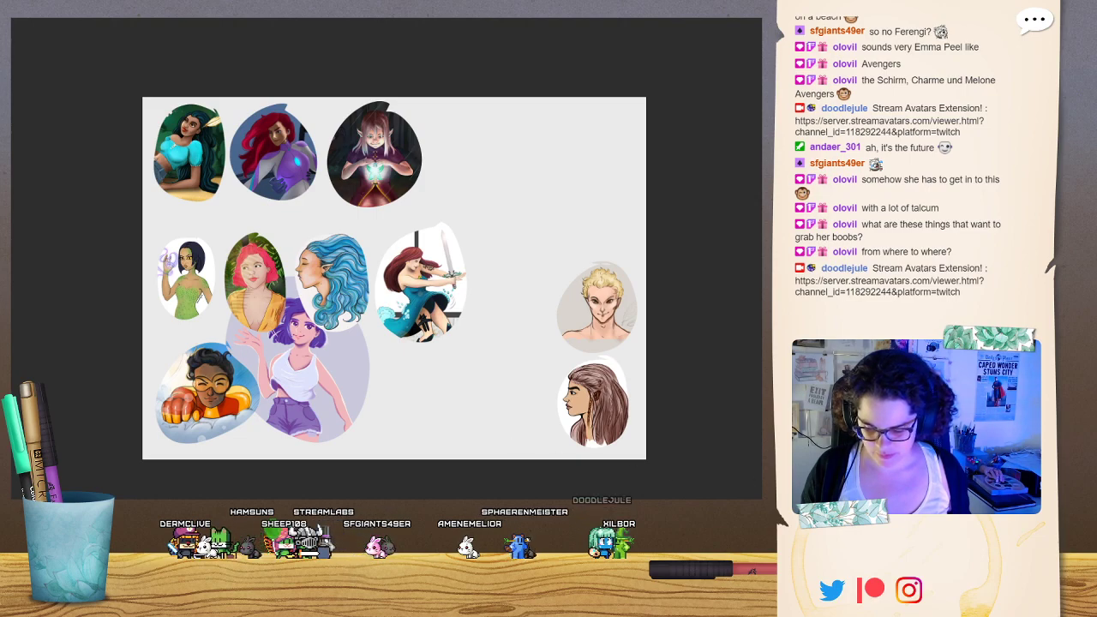
drag(371, 374, 477, 358)
key(ctrl+t)
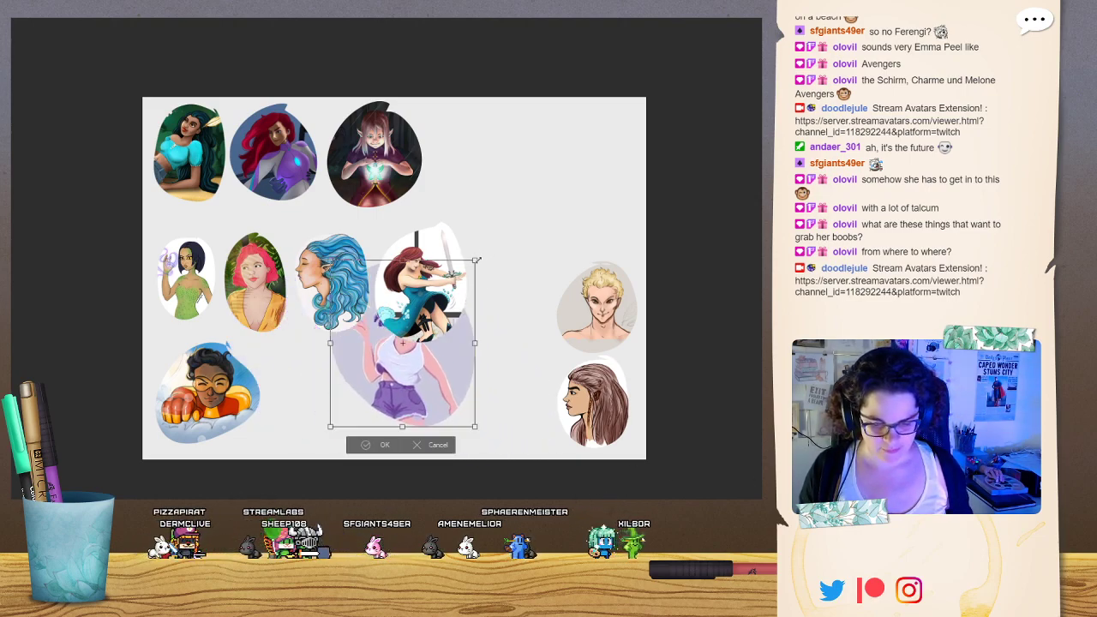
drag(476, 259, 424, 320)
drag(394, 355, 530, 266)
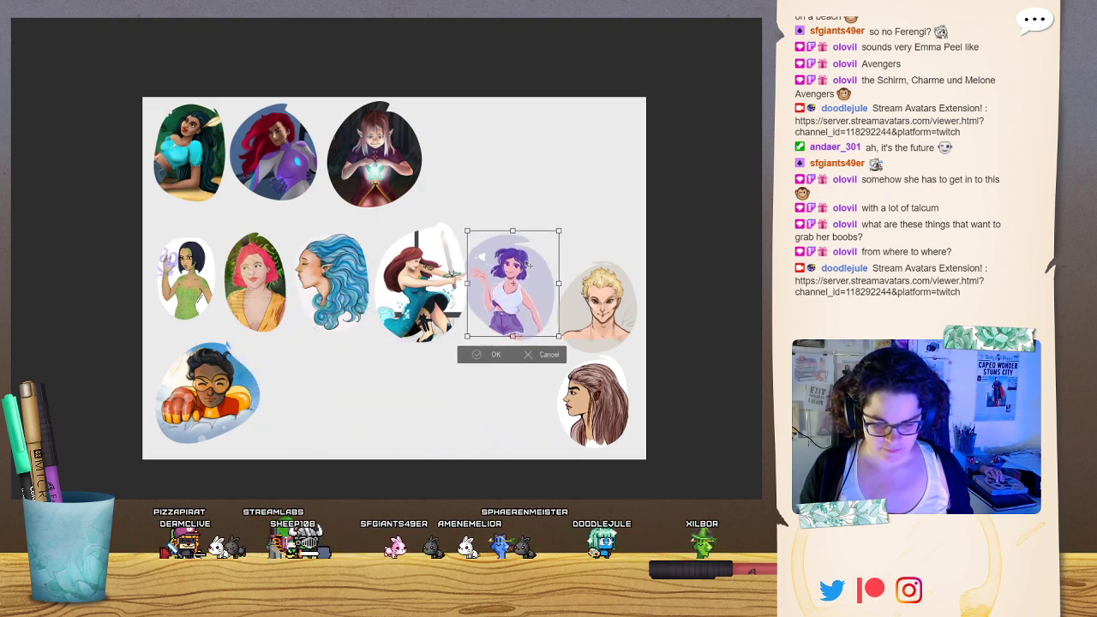
click(495, 354)
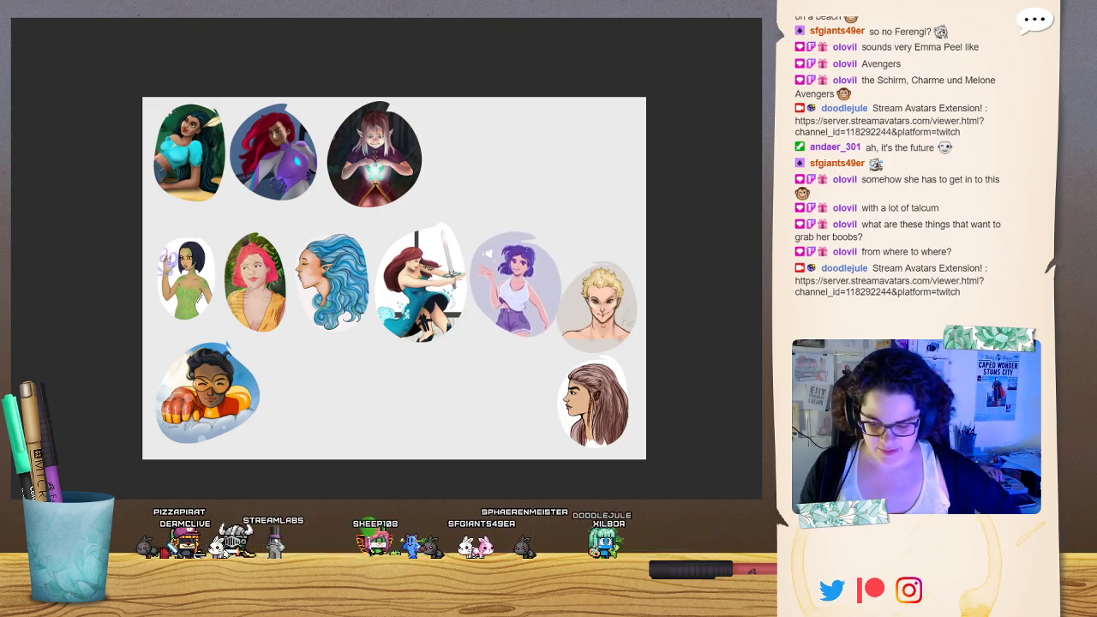
Move the blond man and the brown-haired profile up to the canvas's upper-right edge.
drag(598, 334, 616, 159)
drag(642, 235, 650, 236)
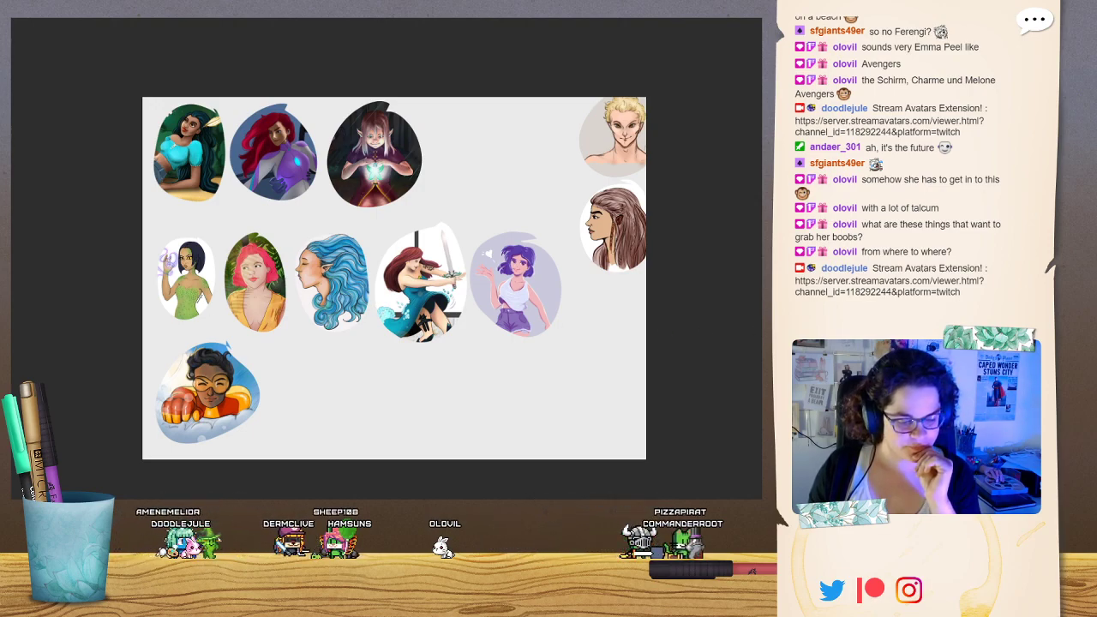
Desaturate the cutout of the goggled flying hero in the bottom row to greyscale.
key(ctrl+plus)
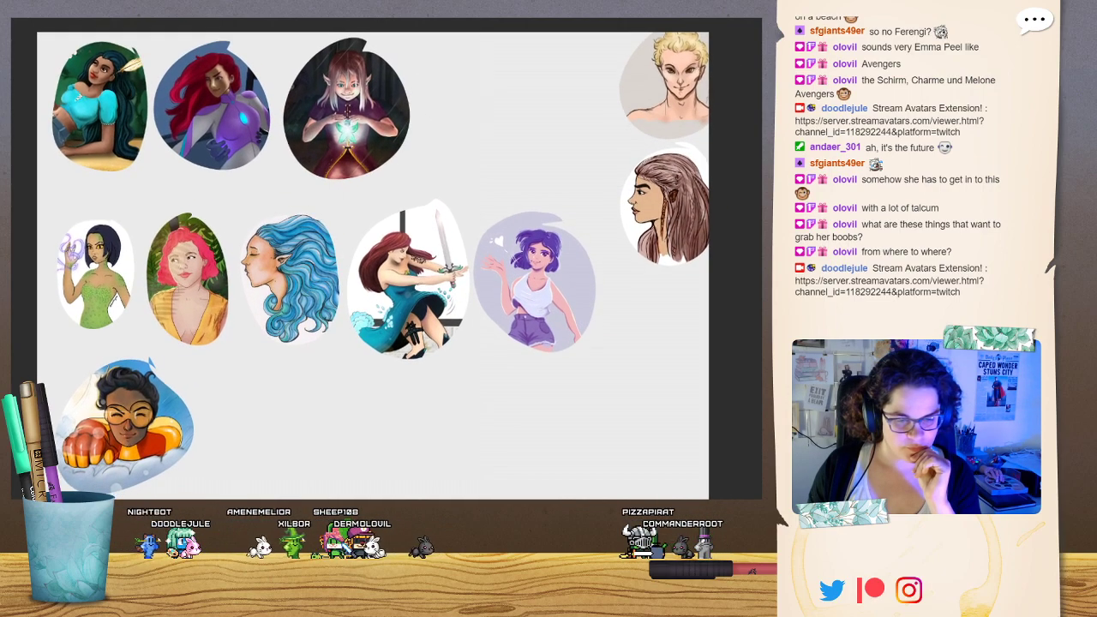
drag(372, 266, 404, 278)
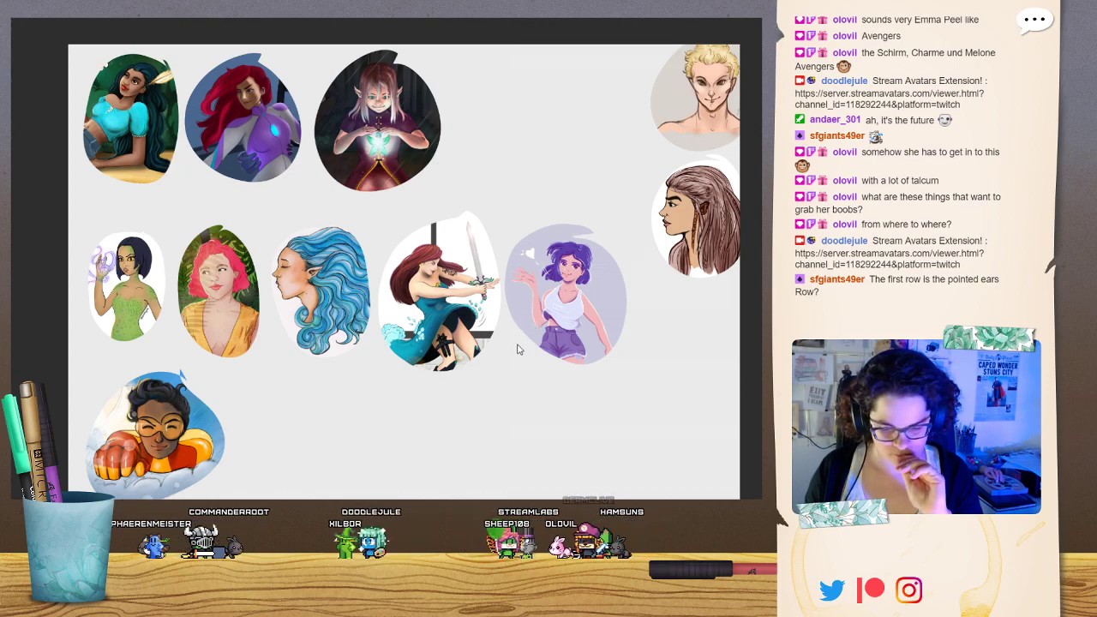
key(ctrl+shift+u)
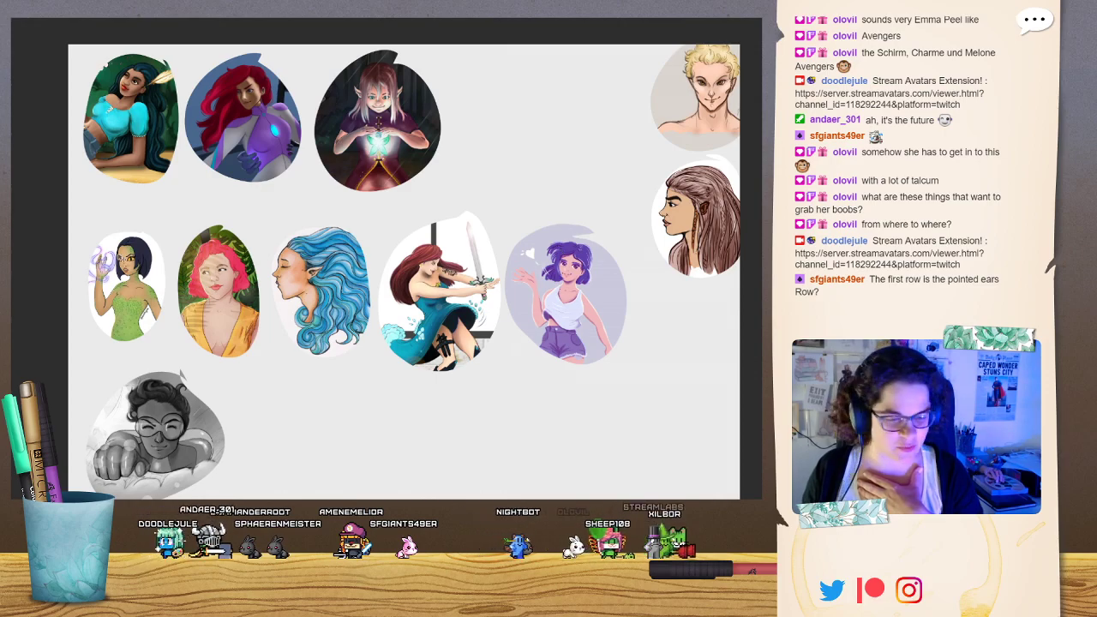
Examine the character cutouts in the first and second rows up close, comparing their poses and features.
key(ctrl+plus)
key(ctrl+plus)
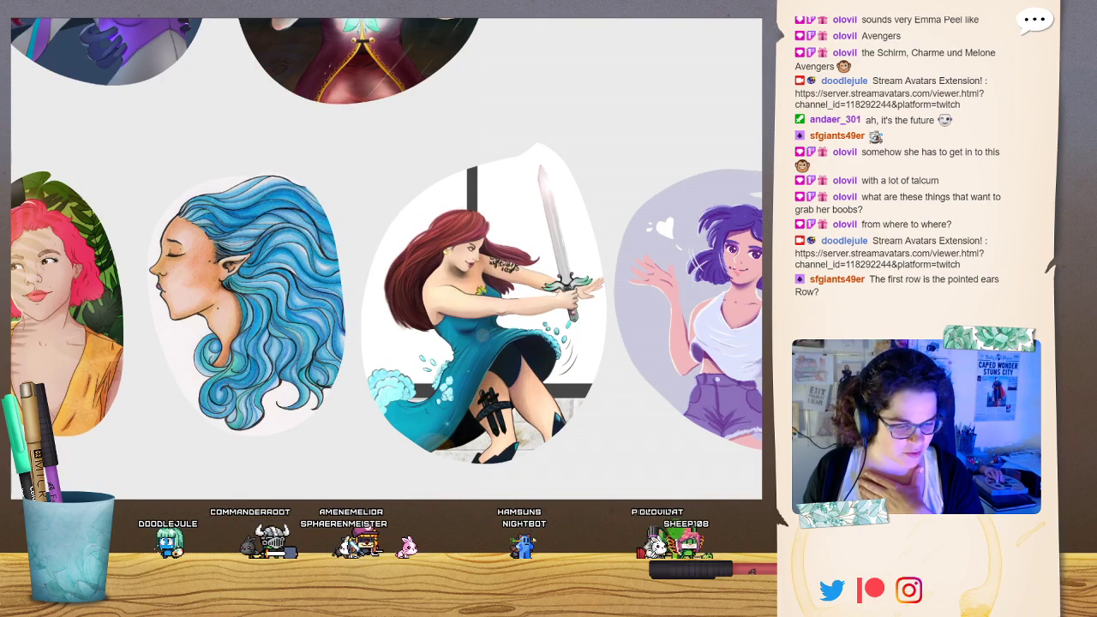
drag(385, 172, 648, 423)
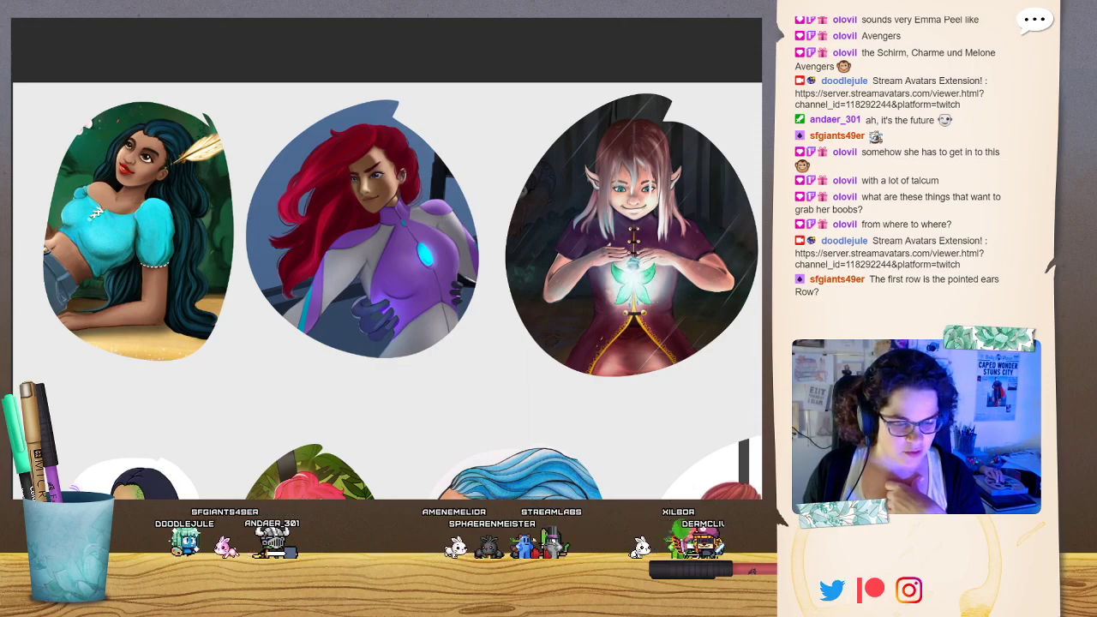
scroll(386, 290, right, 5)
scroll(386, 289, left, 5)
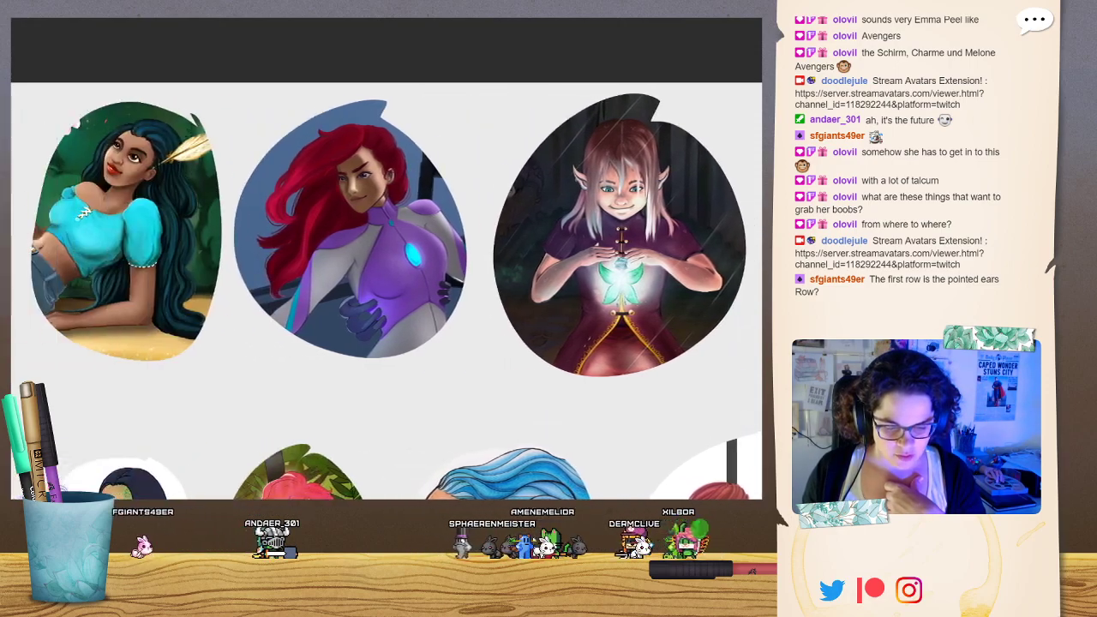
scroll(386, 289, right, 1)
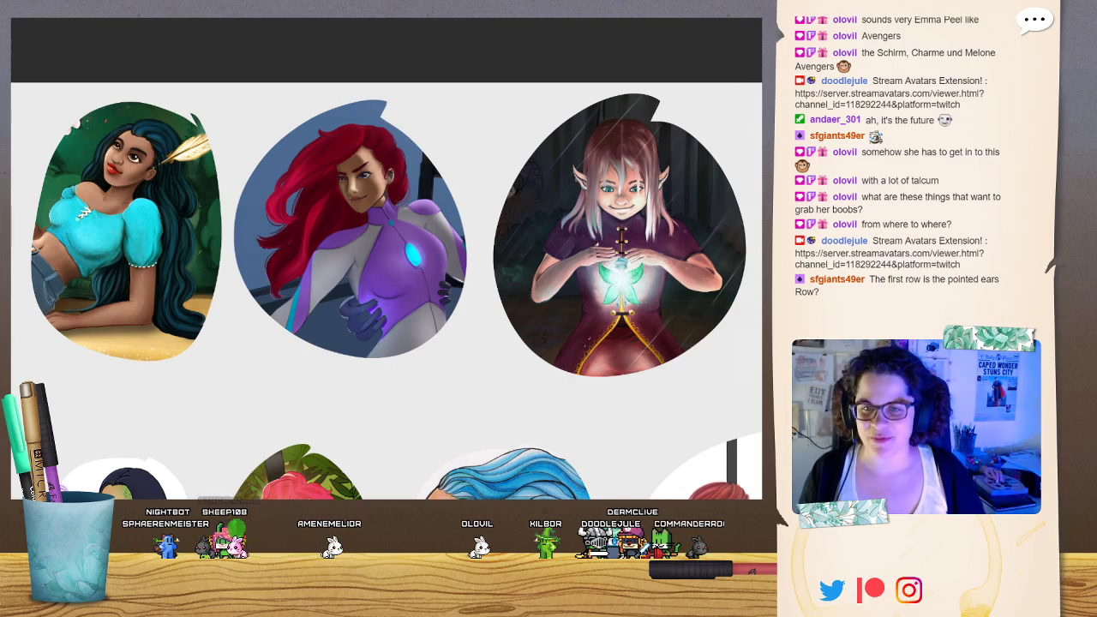
drag(621, 412, 203, 111)
key(ctrl+minus)
key(ctrl+minus)
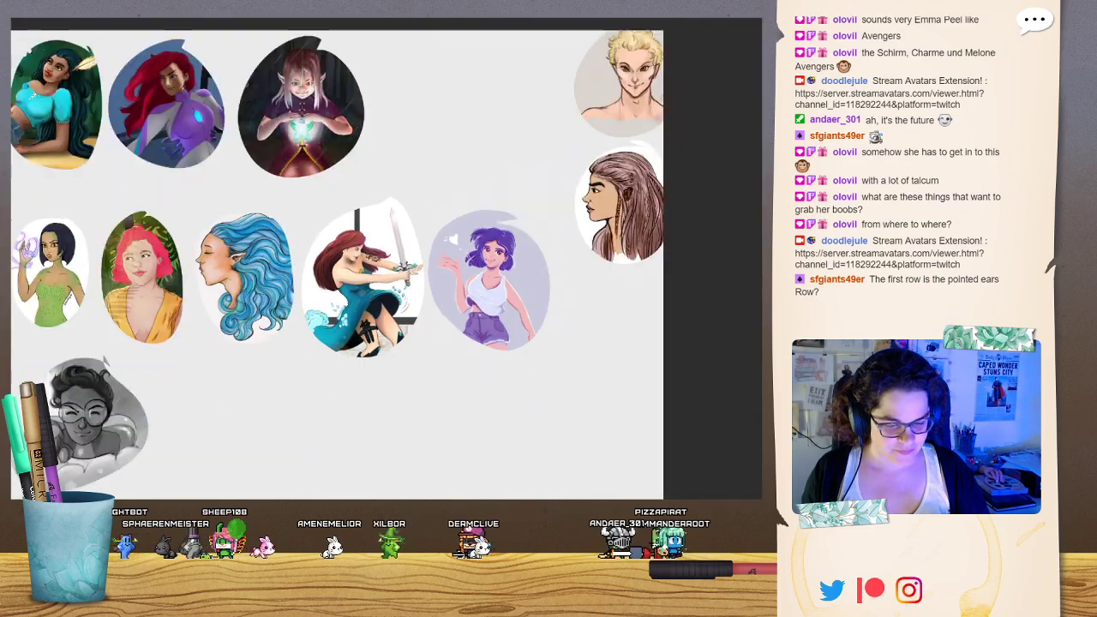
drag(451, 238, 521, 259)
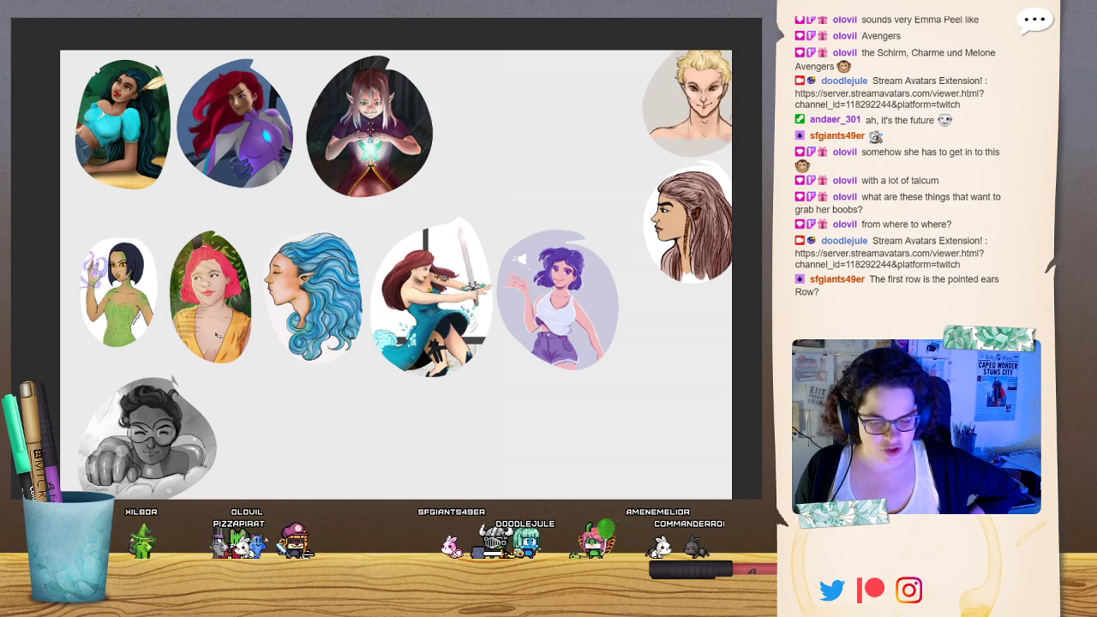
Move the green-clad woman, pink-haired woman, blue-haired elf and sword-wielding woman up, bringing the second row closer to the first.
mouse_move(220, 341)
mouse_down()
mouse_move(217, 314)
mouse_move(221, 324)
mouse_up()
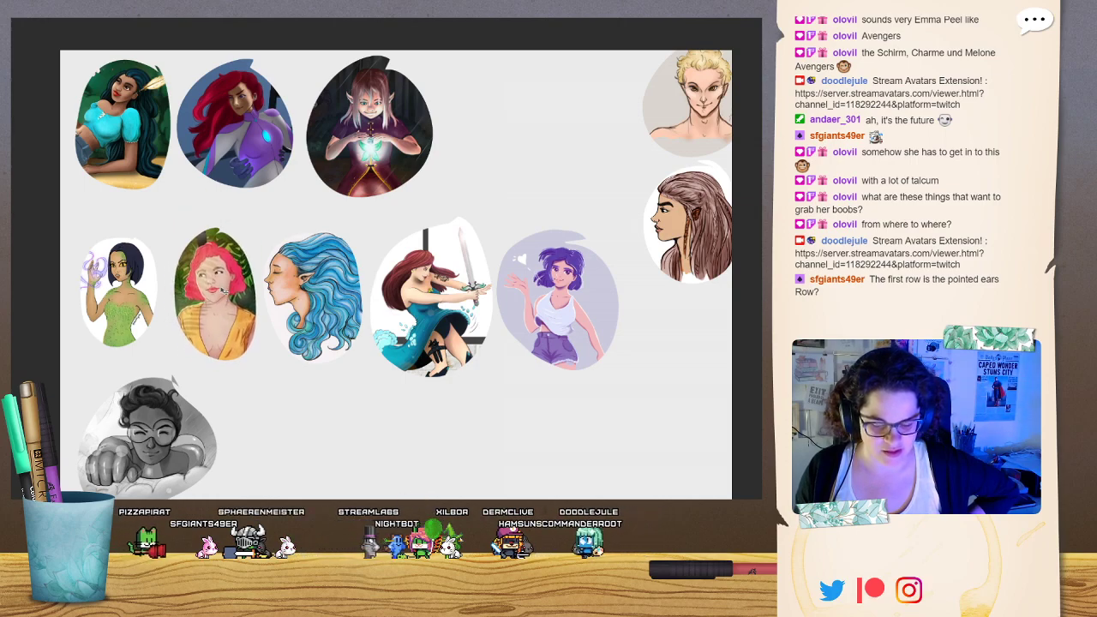
drag(222, 250, 234, 294)
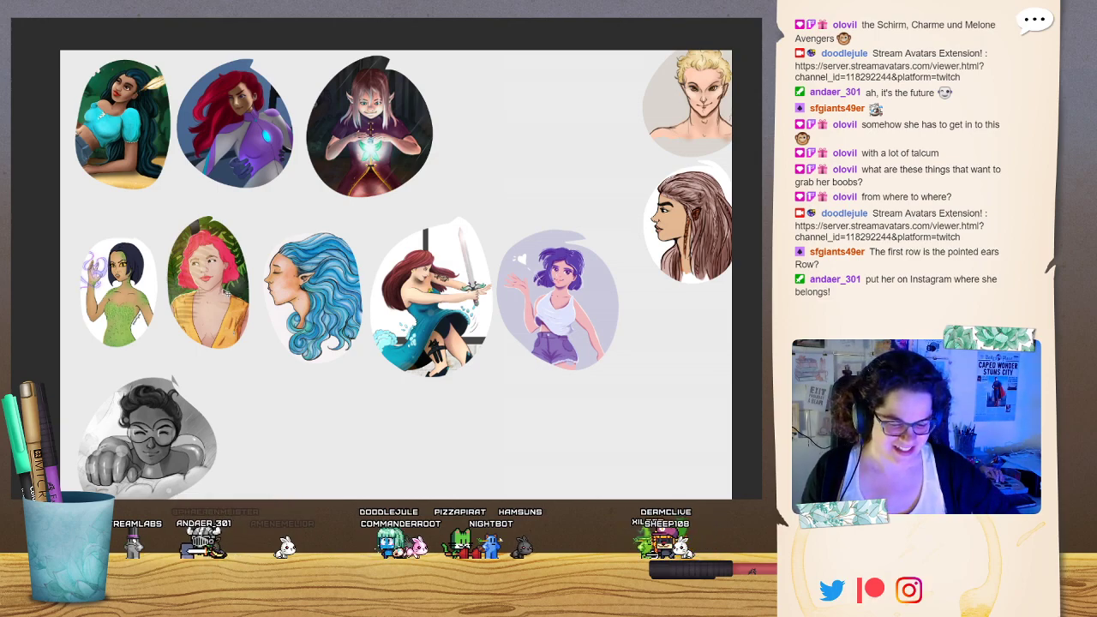
drag(225, 300, 227, 308)
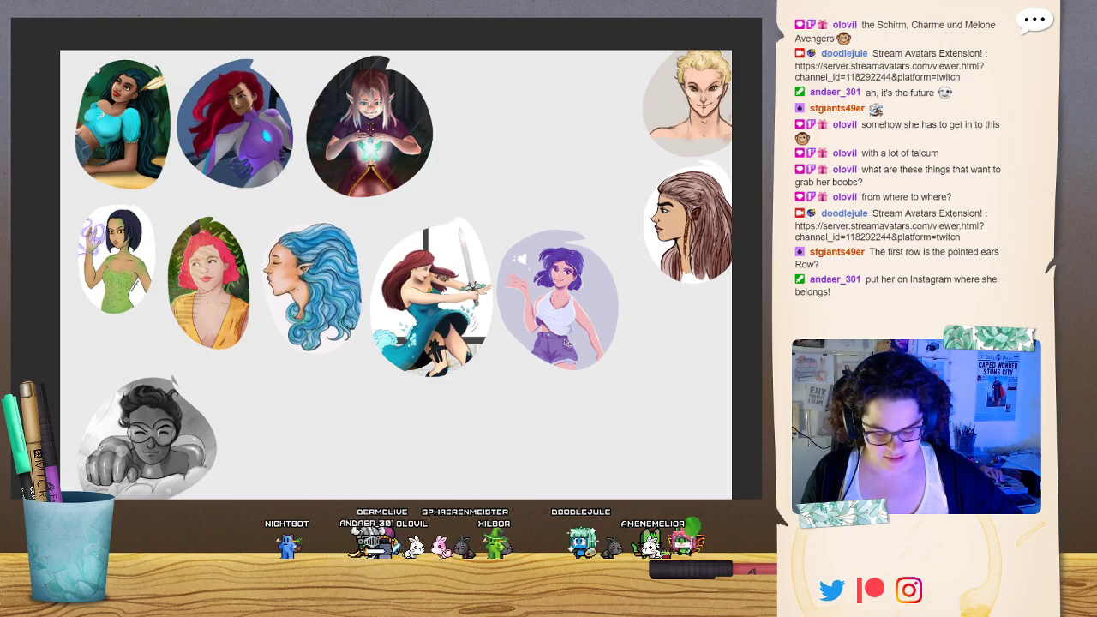
drag(567, 341, 568, 336)
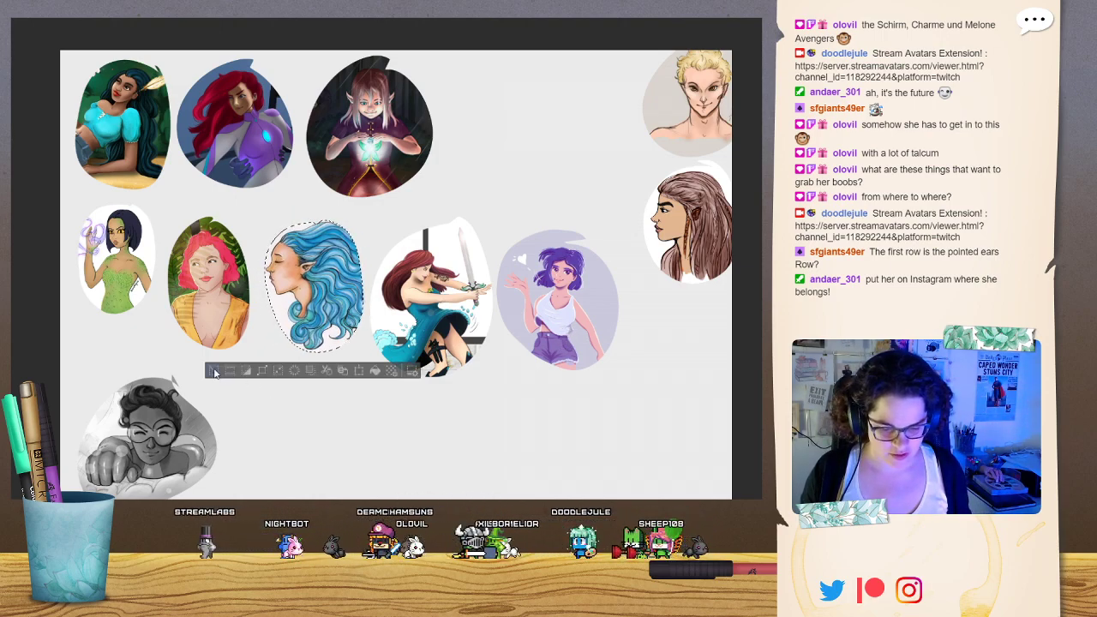
click(214, 371)
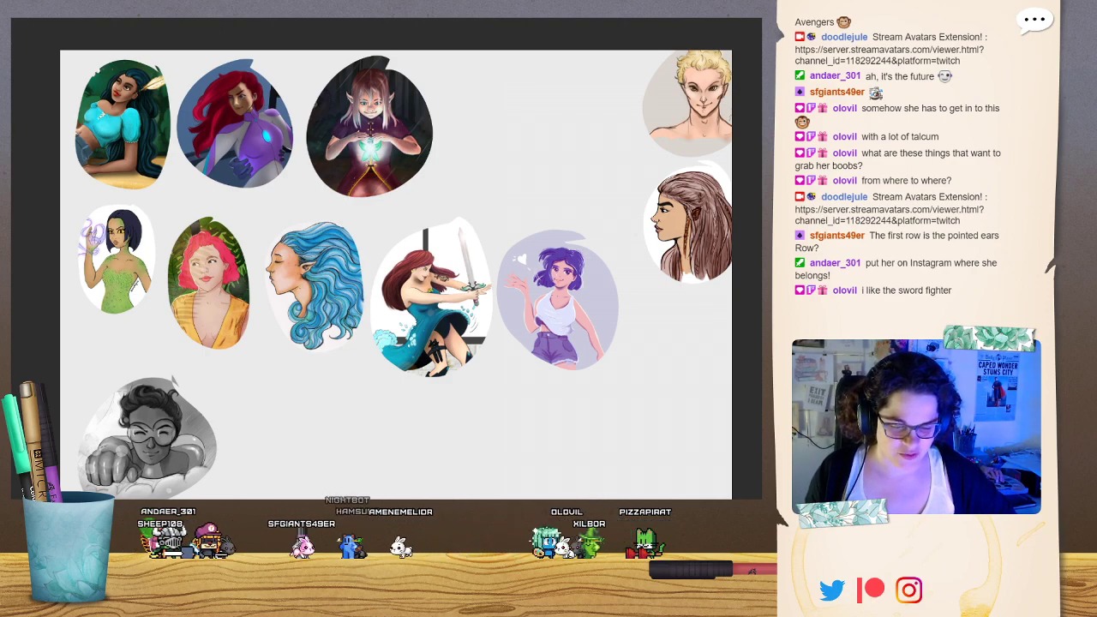
mouse_move(426, 304)
mouse_down()
mouse_move(427, 290)
mouse_move(424, 303)
mouse_up()
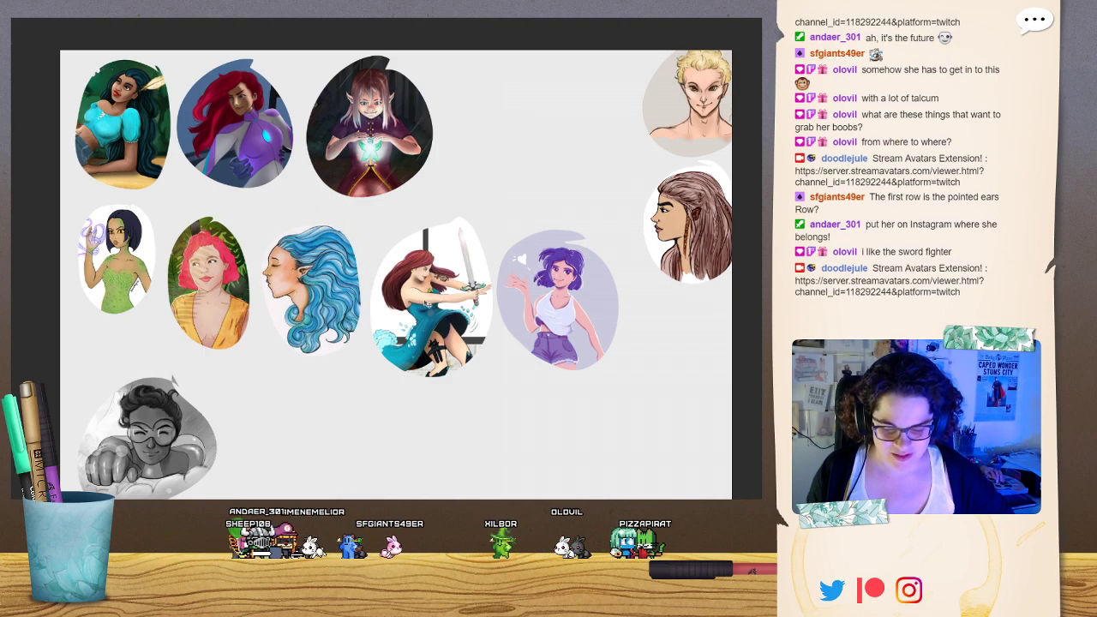
drag(698, 365, 673, 340)
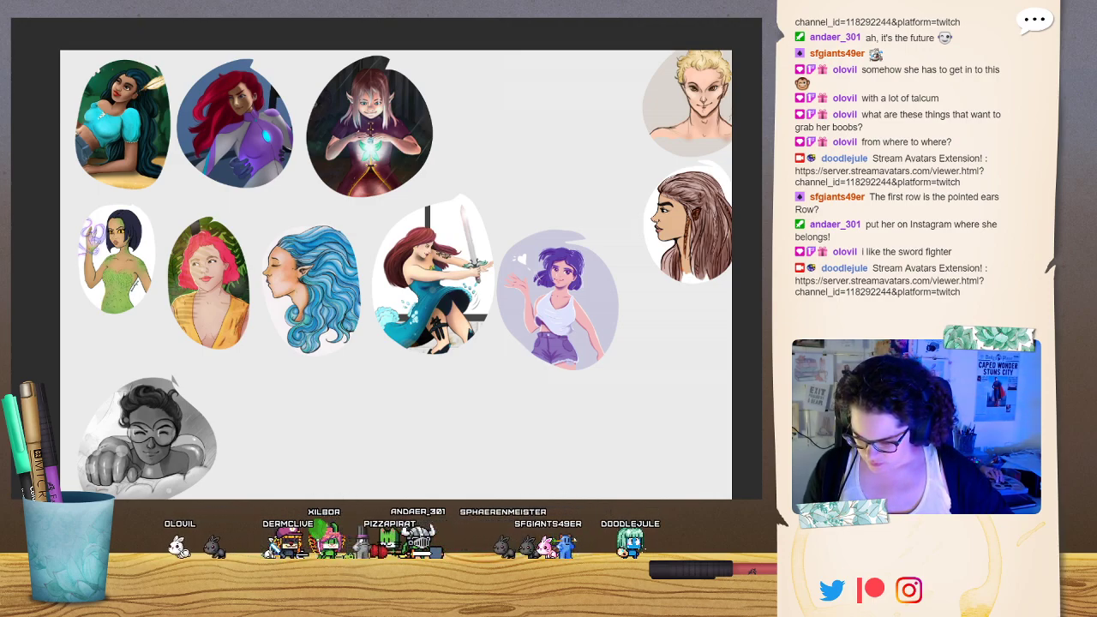
Move the purple-haired girl to the bottom row beside the greyscale hero and desaturate her cutout to greyscale.
mouse_move(608, 336)
mouse_down()
mouse_move(617, 306)
mouse_move(615, 351)
mouse_up()
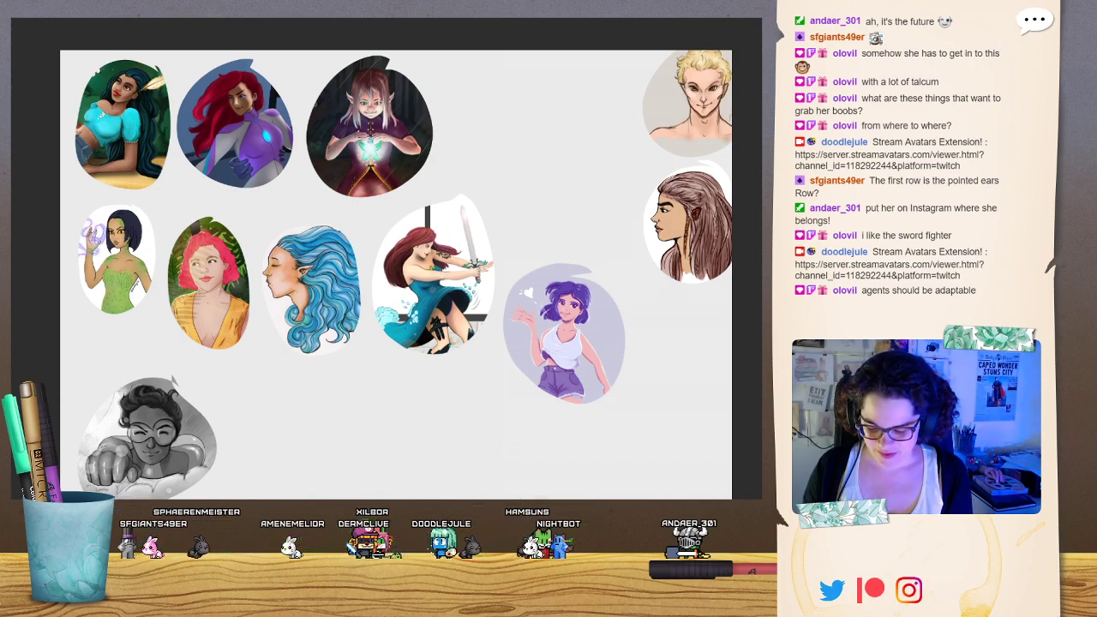
drag(600, 309, 317, 421)
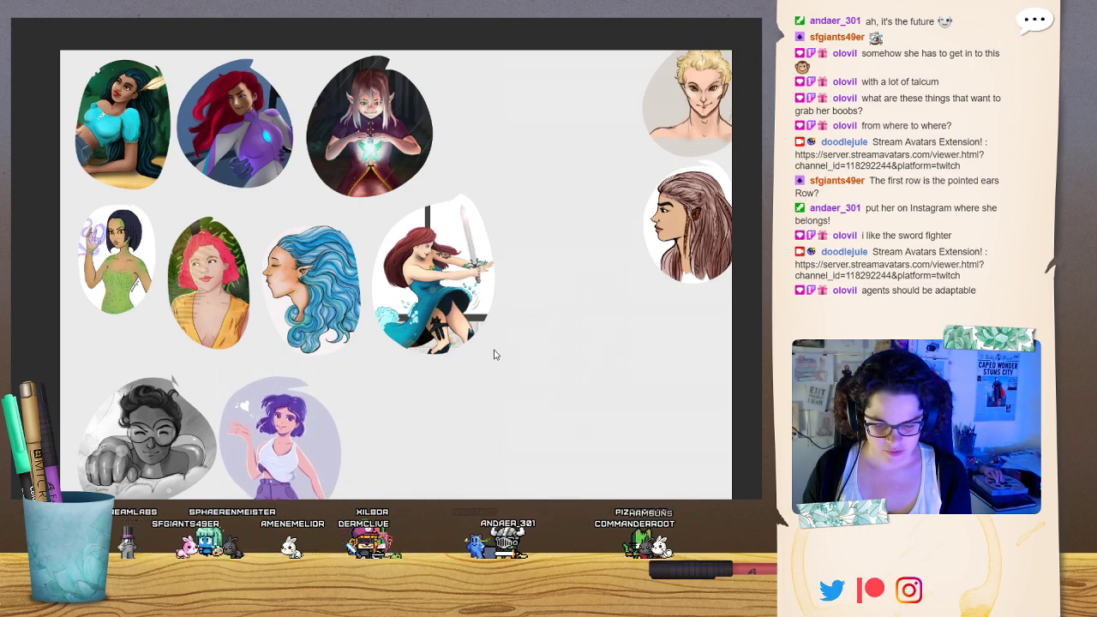
click(453, 353)
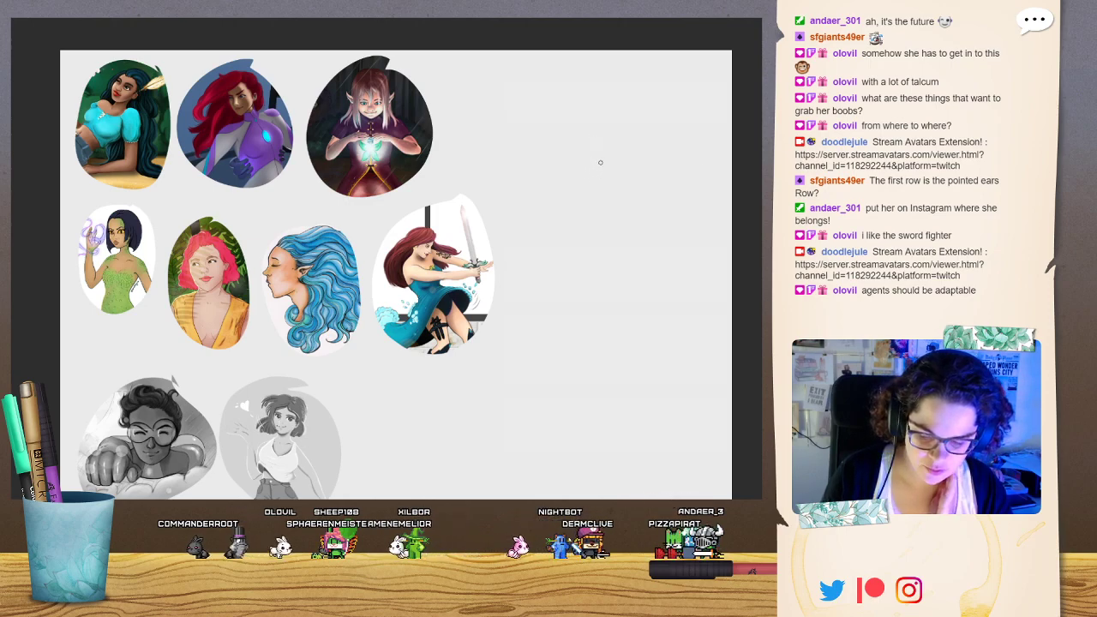
Sketch a round head with angry brows and eyes, a nose and pointed ears in the empty area right of the sword-wielding woman.
mouse_move(600, 197)
mouse_down()
mouse_move(605, 151)
mouse_move(634, 215)
mouse_move(639, 177)
mouse_move(603, 224)
mouse_up()
mouse_move(631, 190)
mouse_down()
mouse_move(574, 189)
mouse_move(597, 201)
mouse_move(623, 191)
mouse_up()
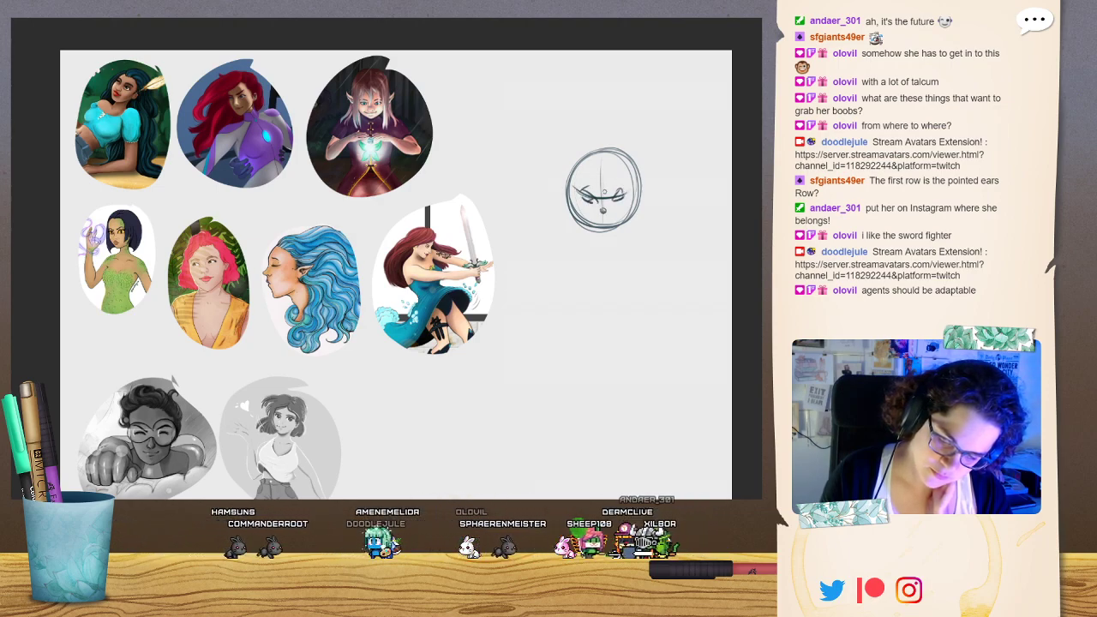
drag(603, 217, 617, 214)
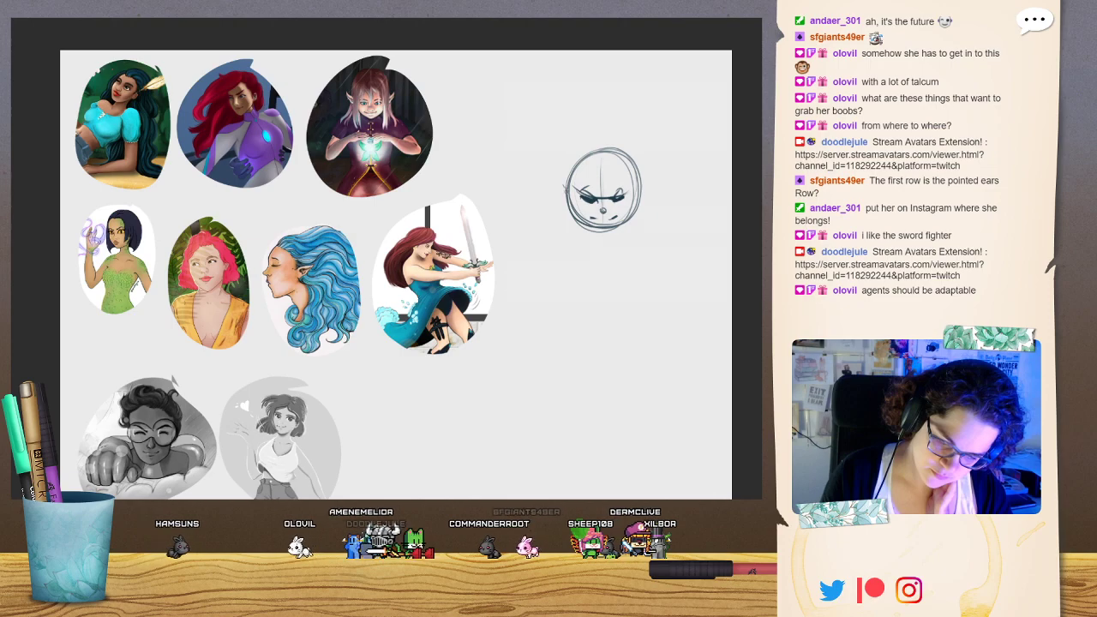
mouse_move(566, 191)
mouse_down()
mouse_move(549, 182)
mouse_move(565, 208)
mouse_up()
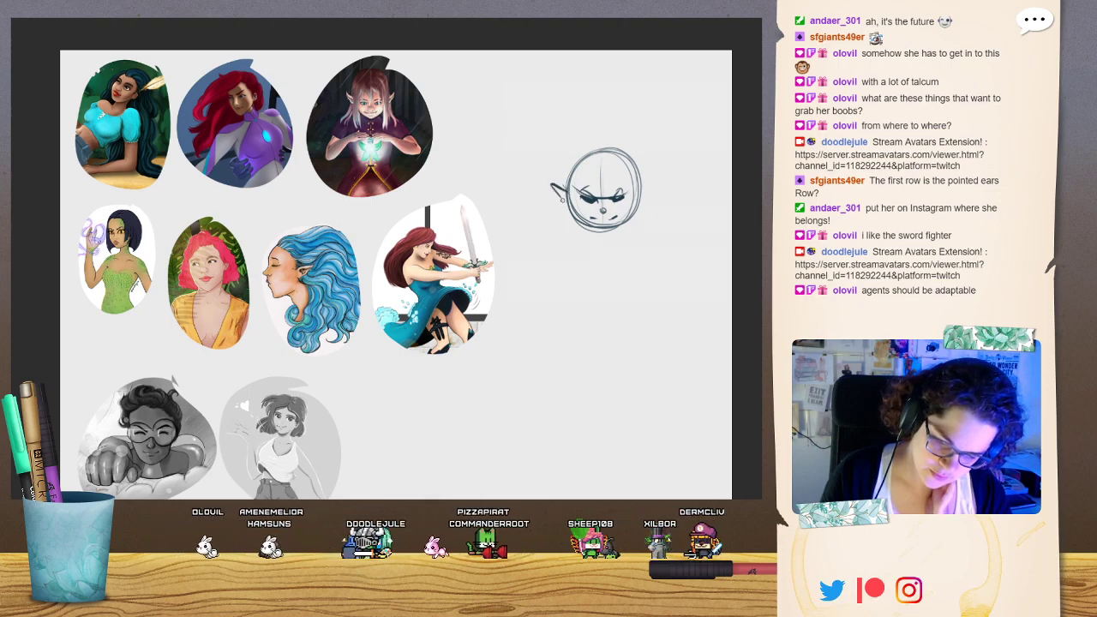
mouse_move(641, 191)
mouse_down()
mouse_move(651, 183)
mouse_move(639, 207)
mouse_up()
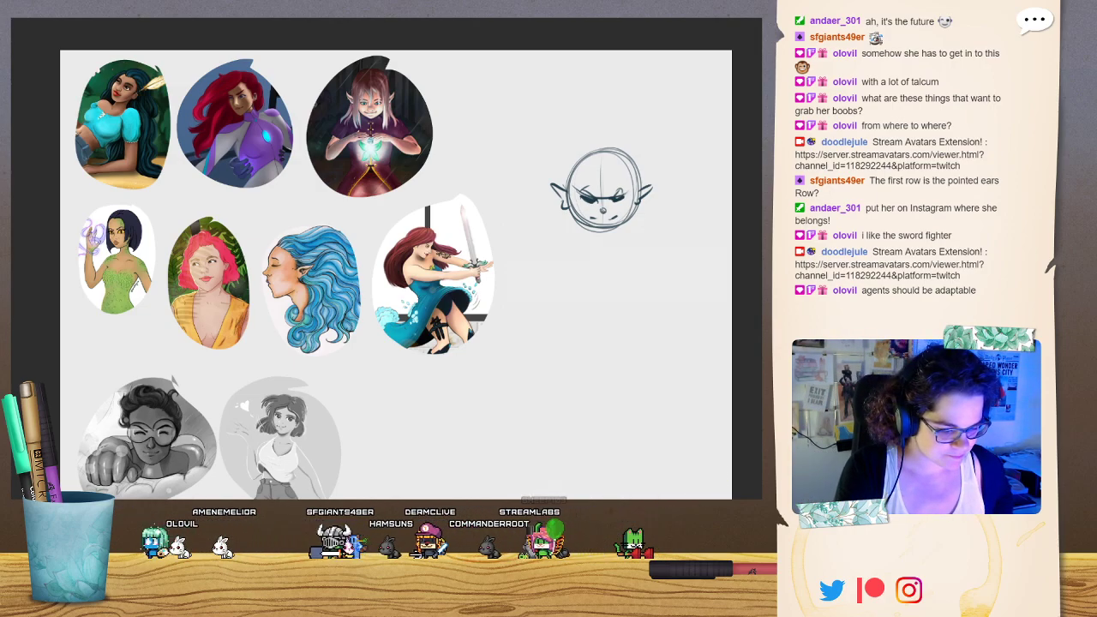
Draw a narrow jaw tapering to a pointed chin on the sketched elf's head.
key(ctrl+plus)
drag(454, 303, 332, 302)
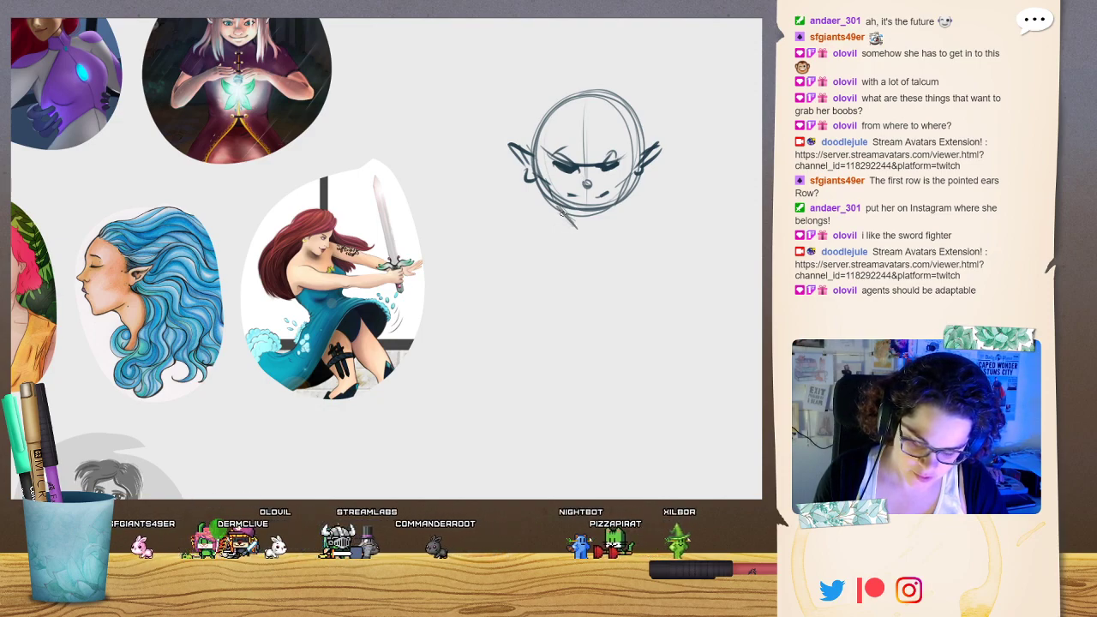
mouse_move(569, 214)
mouse_down()
mouse_move(586, 228)
mouse_move(623, 202)
mouse_move(581, 227)
mouse_move(615, 208)
mouse_up()
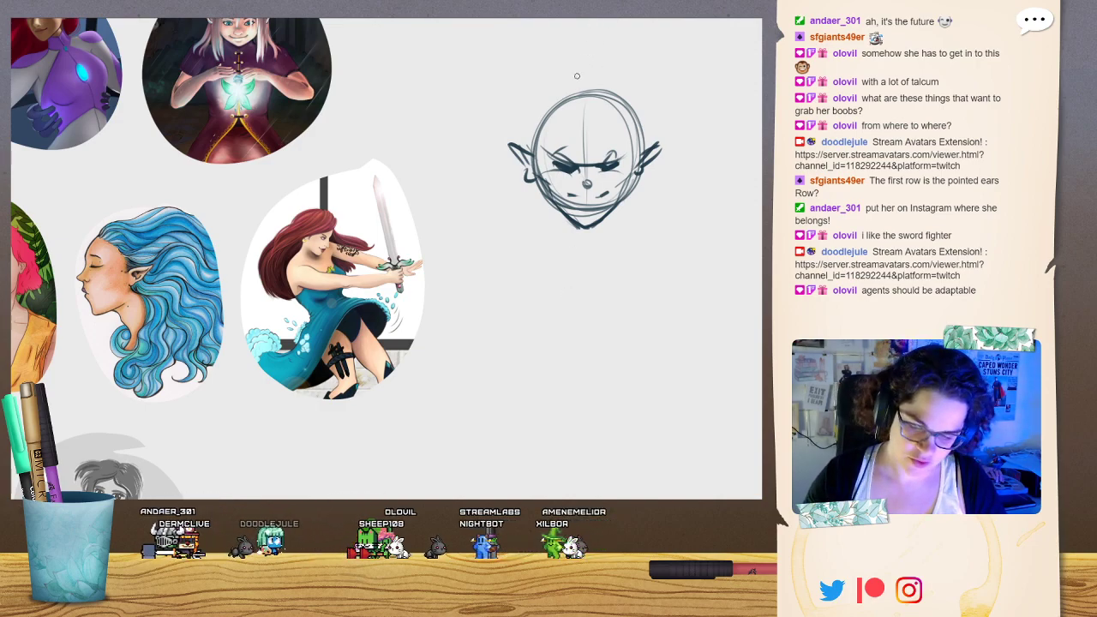
Sketch a large, loose outline of curly hair around the elf's head, with neck lines and short strands along the hairline.
mouse_move(587, 65)
mouse_down()
mouse_move(585, 108)
mouse_move(570, 53)
mouse_move(454, 62)
mouse_move(435, 111)
mouse_move(432, 247)
mouse_move(485, 267)
mouse_move(702, 67)
mouse_move(737, 214)
mouse_move(709, 283)
mouse_up()
mouse_move(467, 257)
mouse_down()
mouse_move(447, 301)
mouse_move(471, 327)
mouse_up()
drag(480, 331, 517, 353)
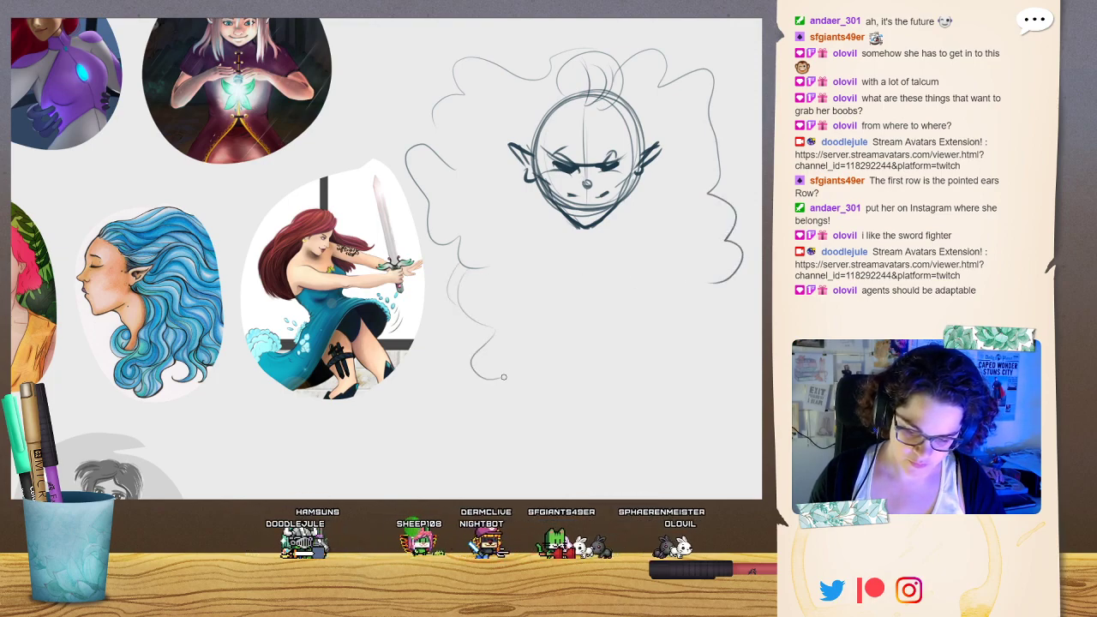
mouse_move(568, 225)
mouse_down()
mouse_move(569, 245)
mouse_move(610, 243)
mouse_move(591, 228)
mouse_up()
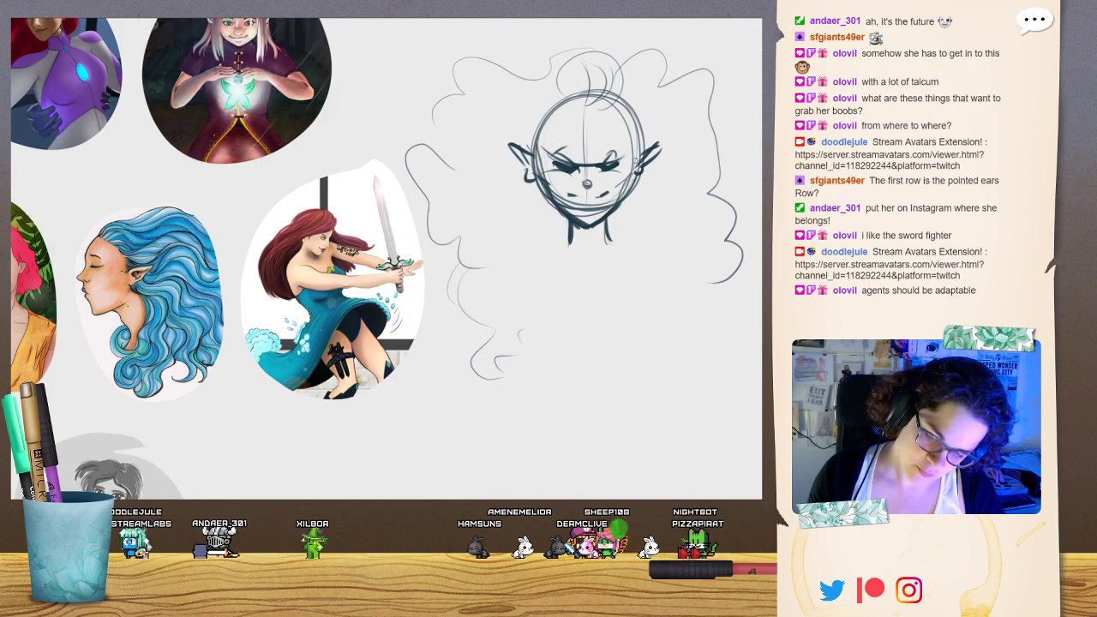
drag(642, 133, 627, 194)
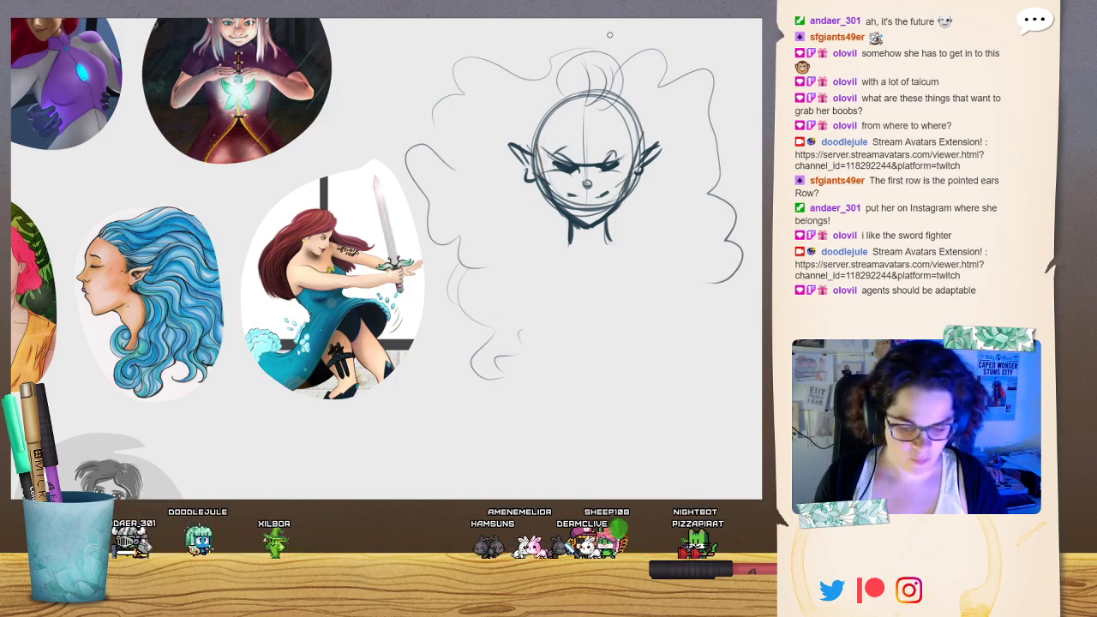
mouse_move(533, 120)
mouse_down()
mouse_move(528, 144)
mouse_move(514, 147)
mouse_up()
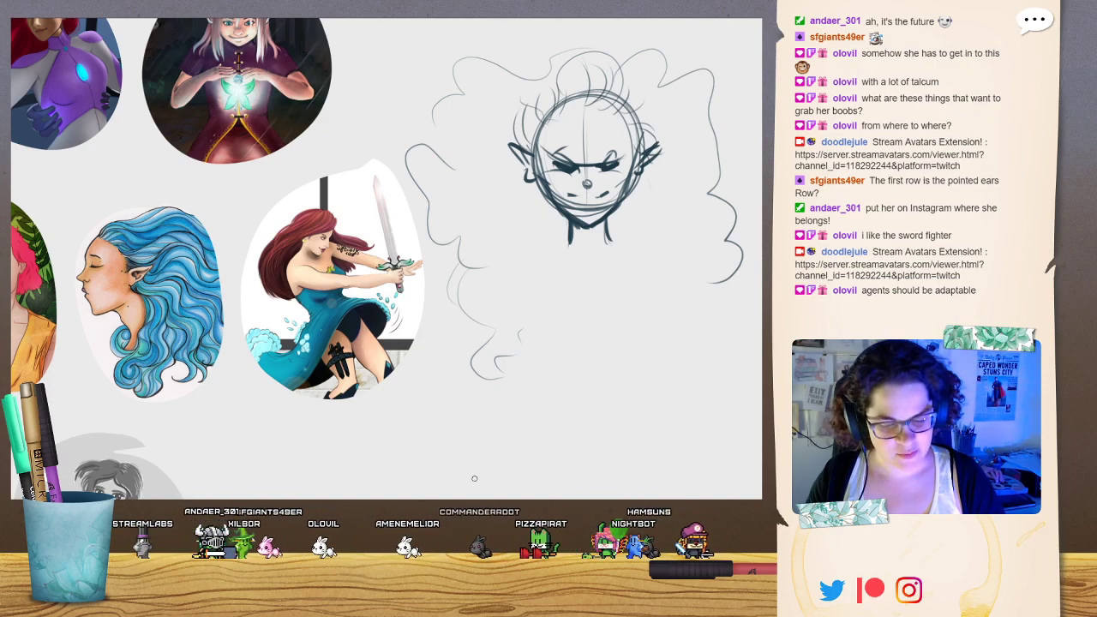
Draw the elf's sloping shoulders and the collarbone notch below the neck with dark strokes.
drag(474, 479, 711, 565)
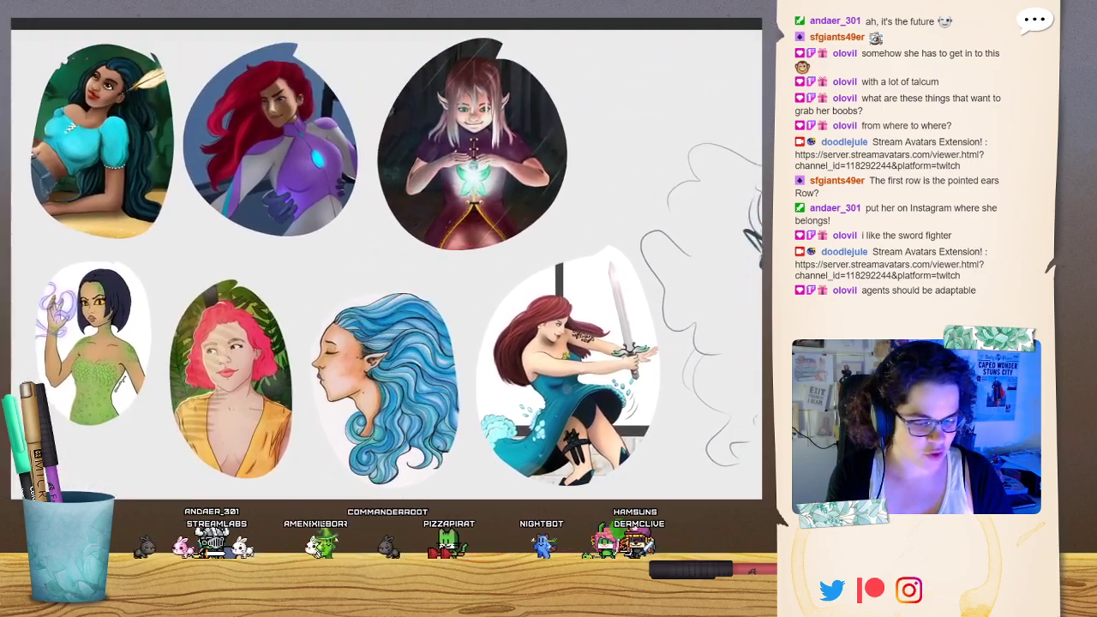
mouse_move(720, 328)
mouse_down()
mouse_move(548, 249)
mouse_move(412, 212)
mouse_move(411, 161)
mouse_up()
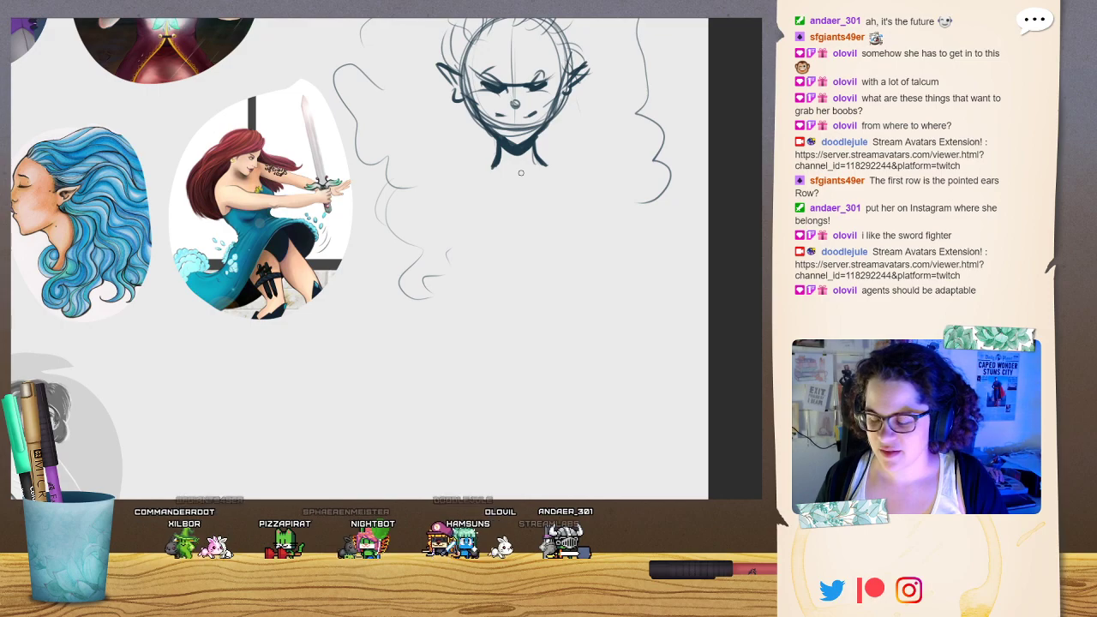
drag(497, 154, 444, 206)
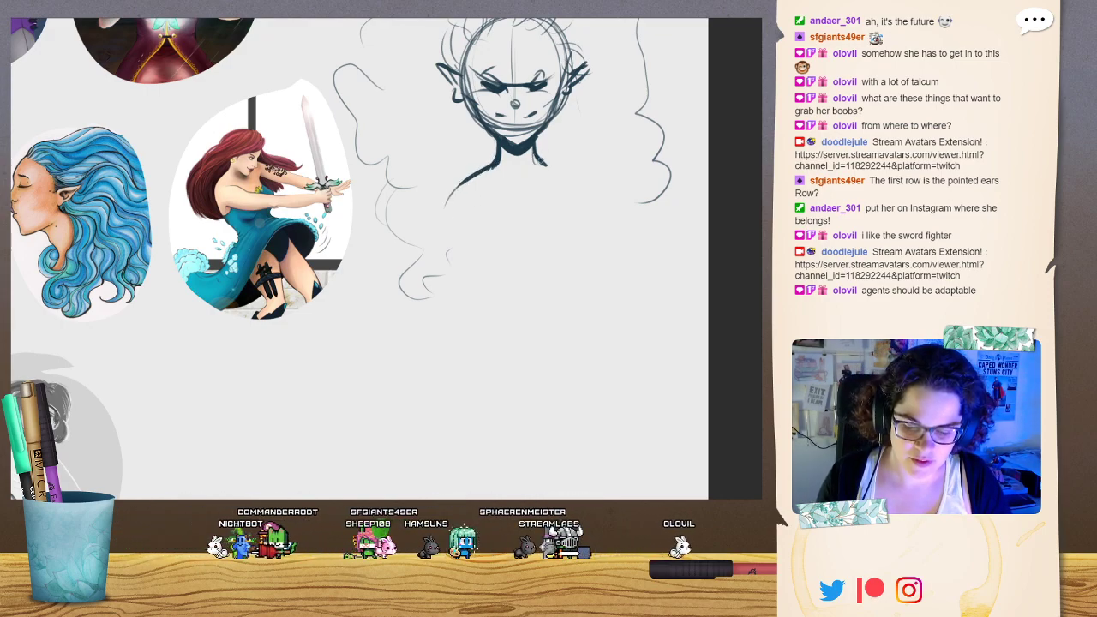
mouse_move(535, 156)
mouse_down()
mouse_move(596, 191)
mouse_move(597, 206)
mouse_up()
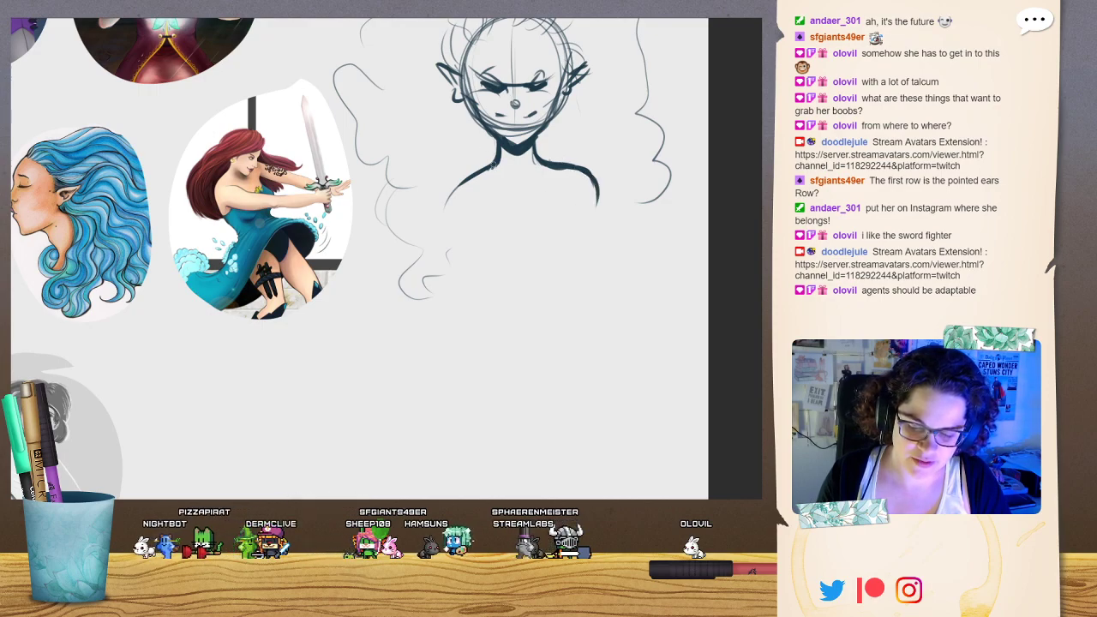
mouse_move(475, 170)
mouse_down()
mouse_move(440, 214)
mouse_move(437, 245)
mouse_move(464, 173)
mouse_up()
drag(477, 175, 502, 182)
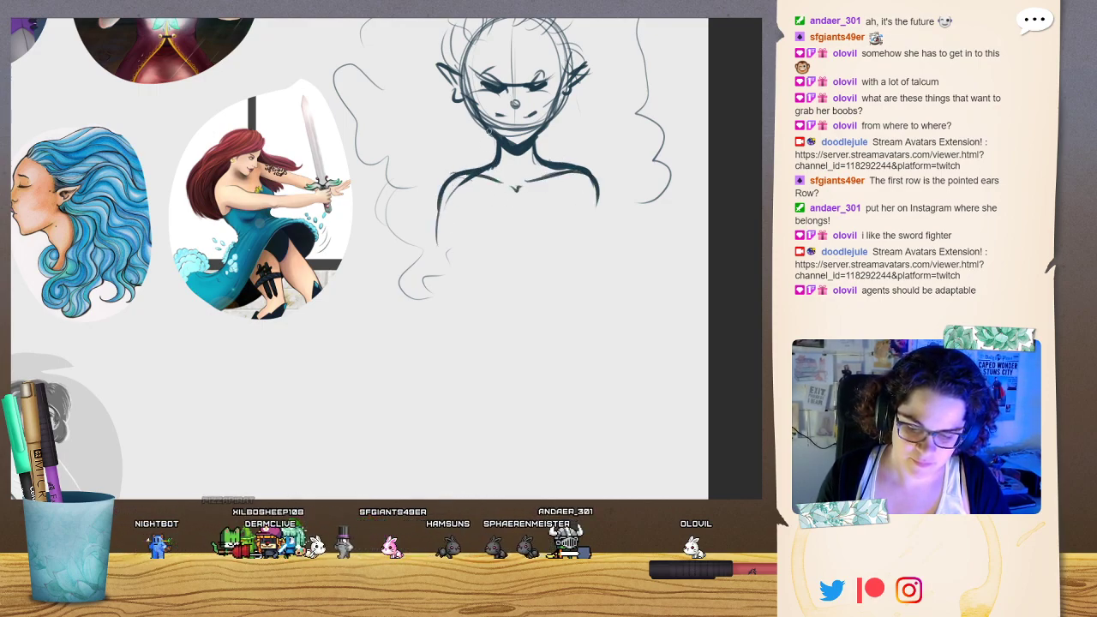
Draw the outer lines of both upper arms down from the elf's shoulders.
drag(442, 187, 437, 274)
drag(600, 191, 579, 281)
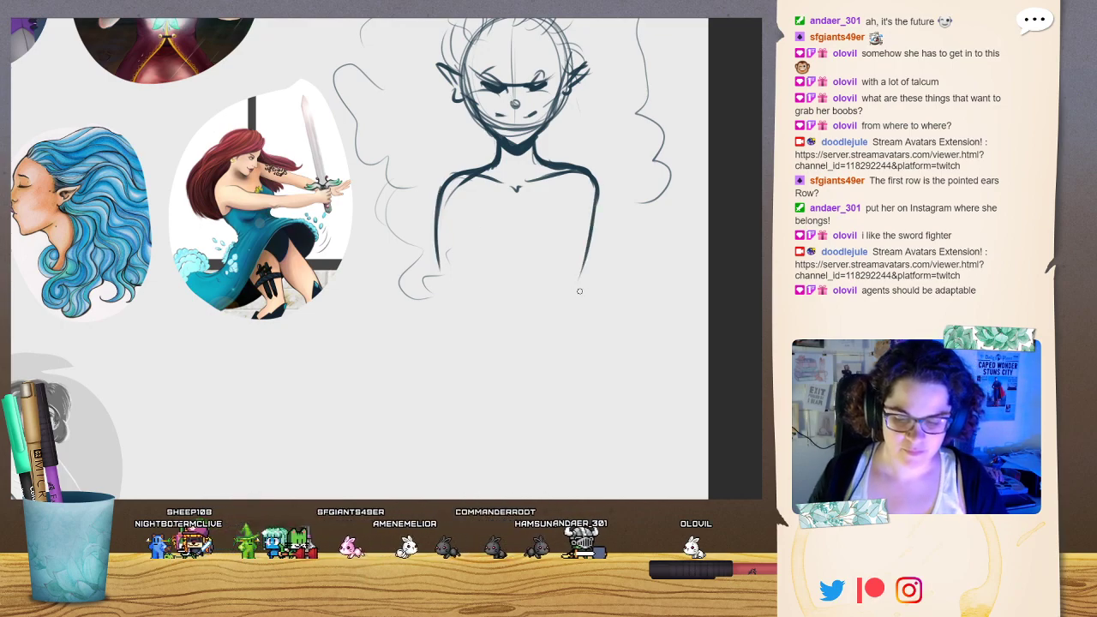
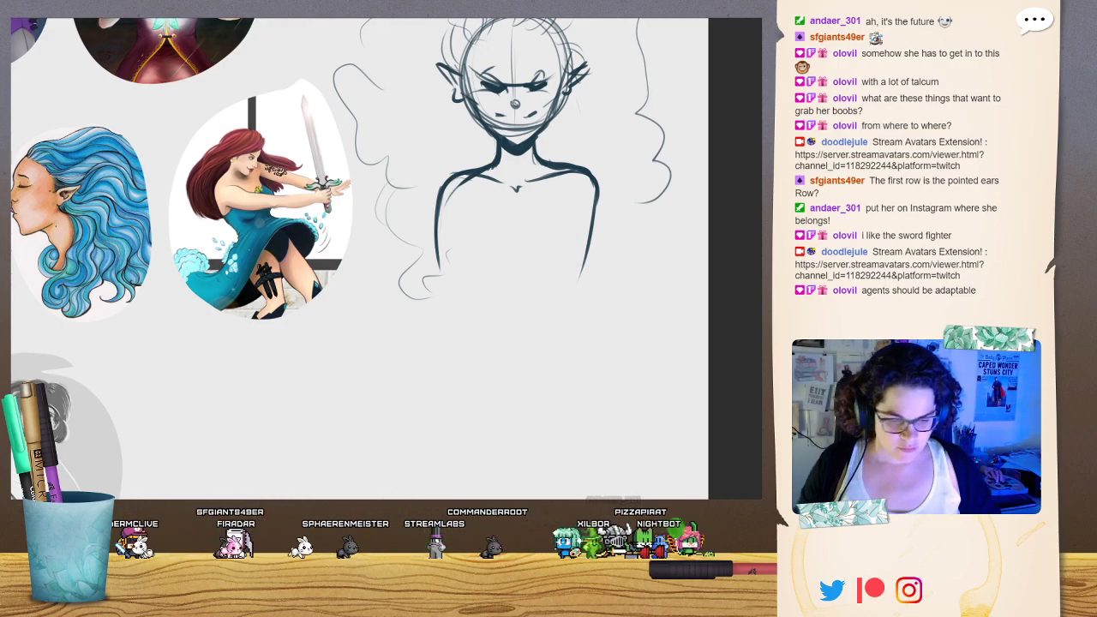
Sketch looping curls and wavy strands through the elf's hair on the side facing the sword-wielding woman.
drag(290, 71, 311, 149)
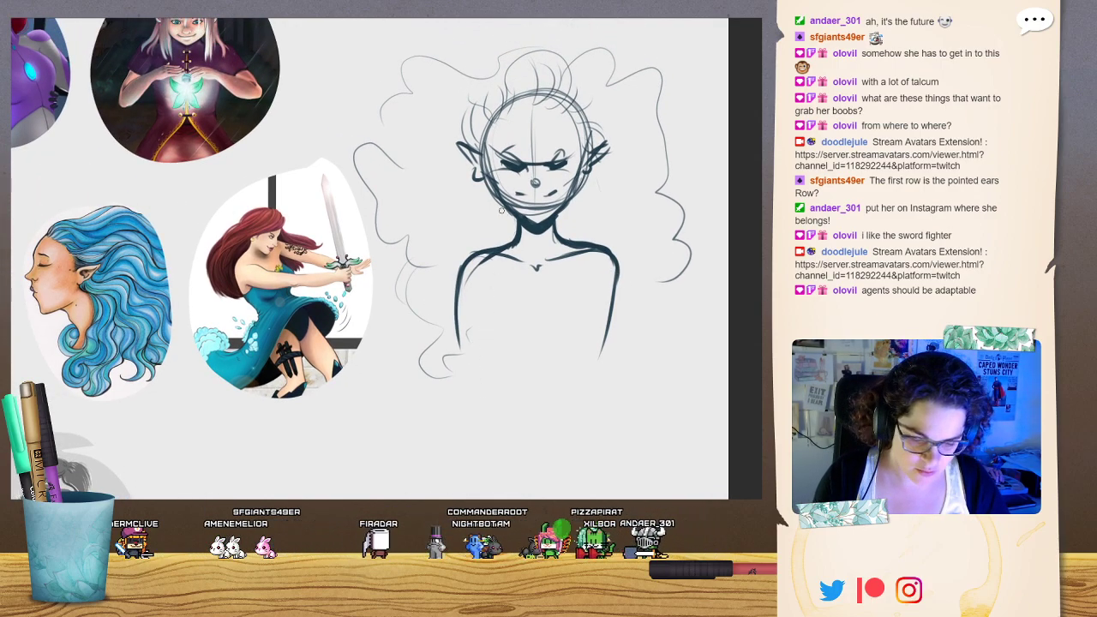
mouse_move(502, 211)
mouse_down()
mouse_move(392, 180)
mouse_move(392, 245)
mouse_move(430, 208)
mouse_move(499, 236)
mouse_move(387, 296)
mouse_move(407, 293)
mouse_up()
drag(403, 248, 440, 311)
mouse_move(478, 251)
mouse_down()
mouse_move(401, 375)
mouse_move(445, 330)
mouse_up()
mouse_move(448, 180)
mouse_down()
mouse_move(395, 243)
mouse_move(350, 150)
mouse_up()
mouse_move(386, 116)
mouse_down()
mouse_move(398, 77)
mouse_move(439, 73)
mouse_up()
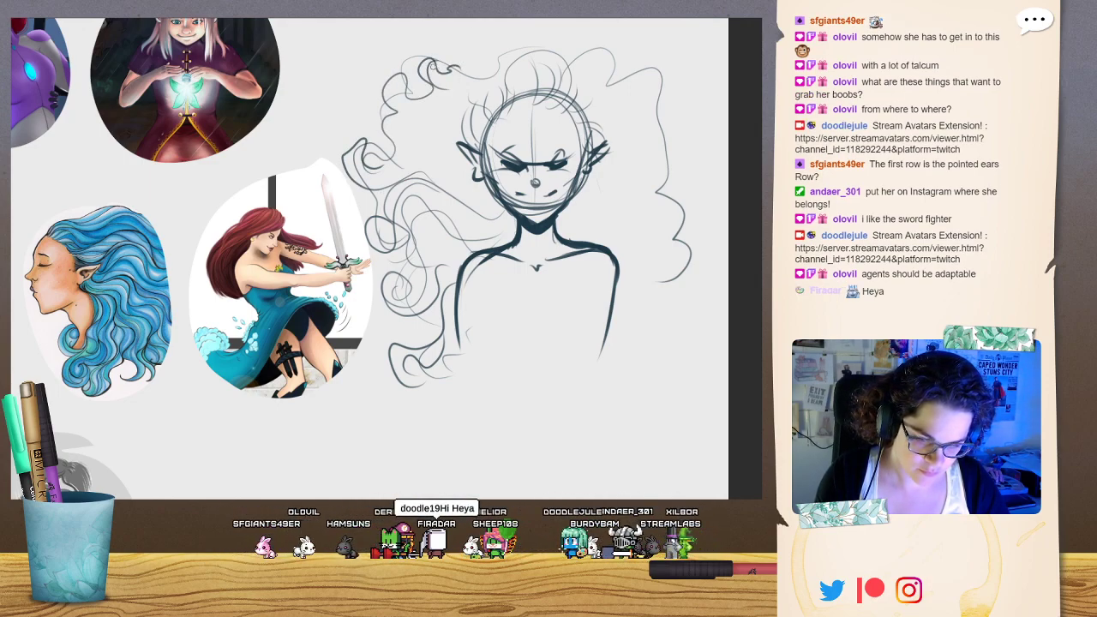
mouse_move(409, 88)
mouse_down()
mouse_move(415, 108)
mouse_move(456, 113)
mouse_up()
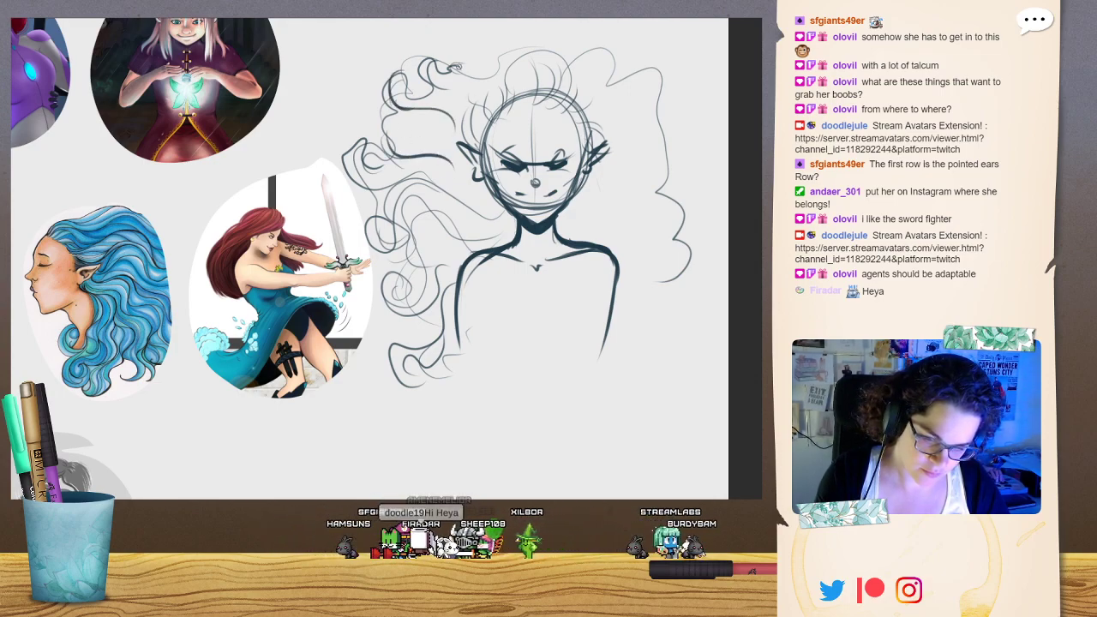
Sketch curls across the top of the elf's hair and down the side away from the sword-wielding woman, adding strands above the forehead.
mouse_move(456, 67)
mouse_down()
mouse_move(549, 38)
mouse_move(660, 94)
mouse_move(671, 126)
mouse_up()
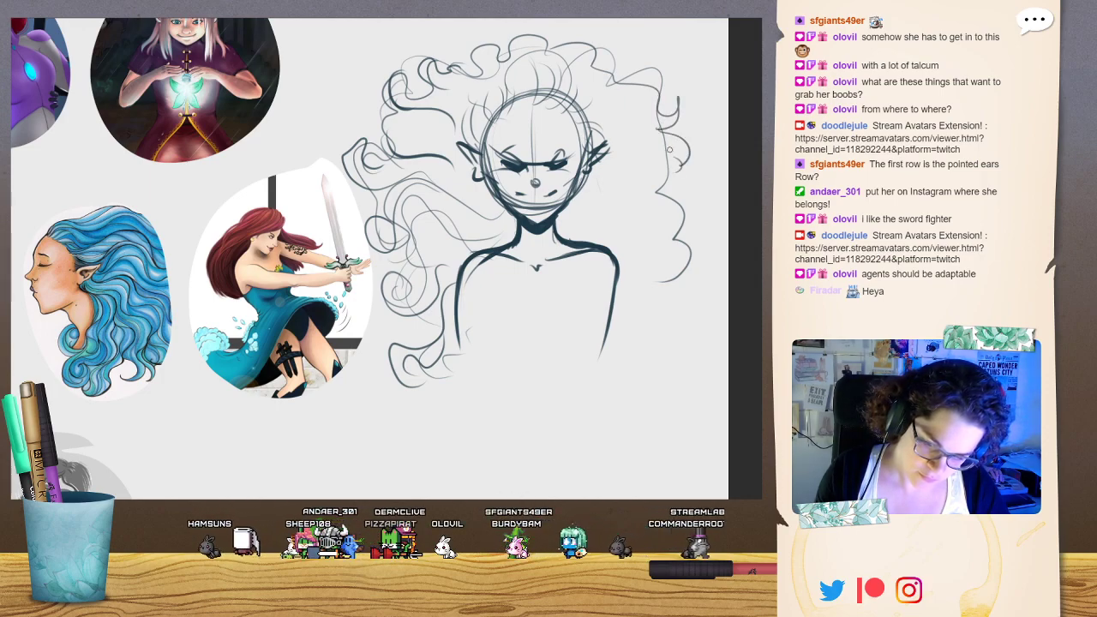
drag(656, 132, 660, 230)
mouse_move(576, 197)
mouse_down()
mouse_move(651, 245)
mouse_move(661, 202)
mouse_move(629, 243)
mouse_move(682, 248)
mouse_move(656, 242)
mouse_move(621, 301)
mouse_move(644, 274)
mouse_up()
mouse_move(613, 341)
mouse_down()
mouse_move(686, 320)
mouse_move(659, 259)
mouse_up()
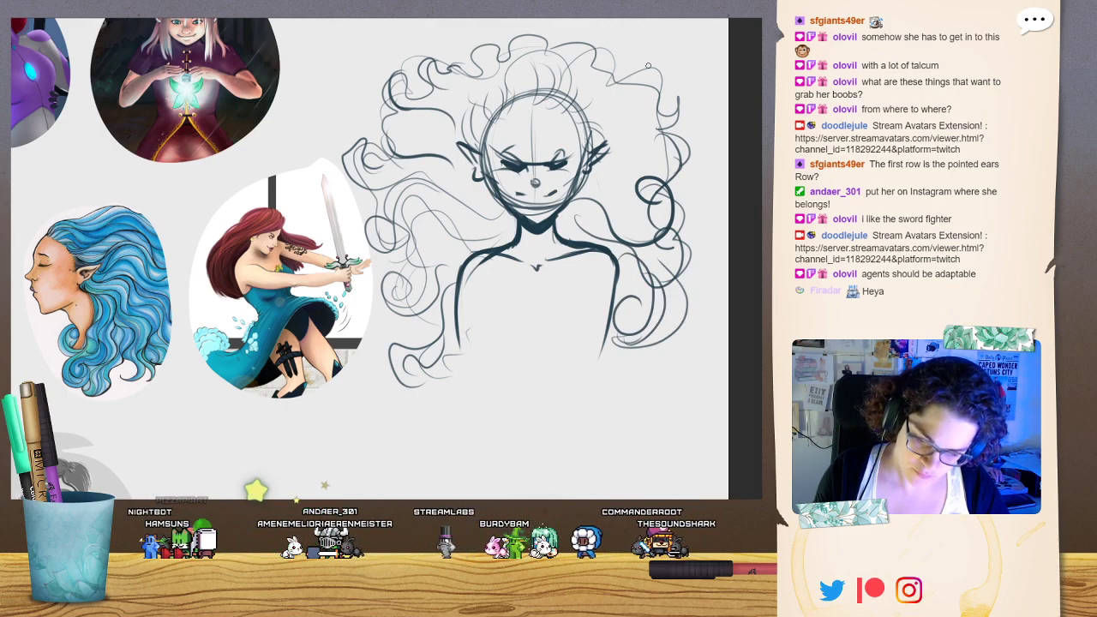
drag(562, 93, 588, 51)
drag(514, 45, 527, 83)
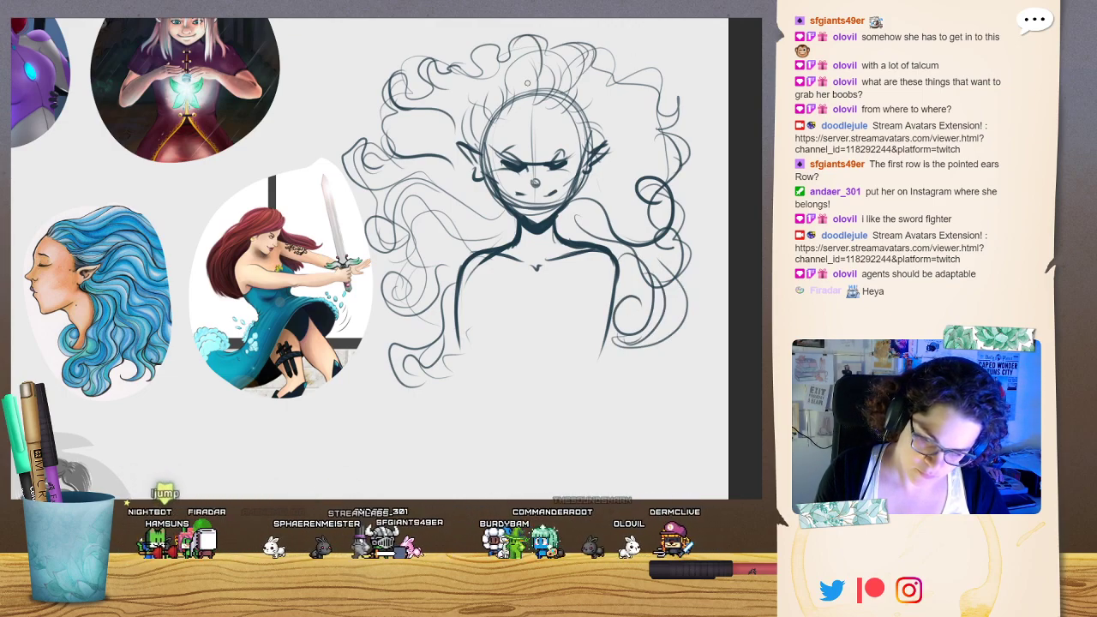
drag(479, 52, 482, 88)
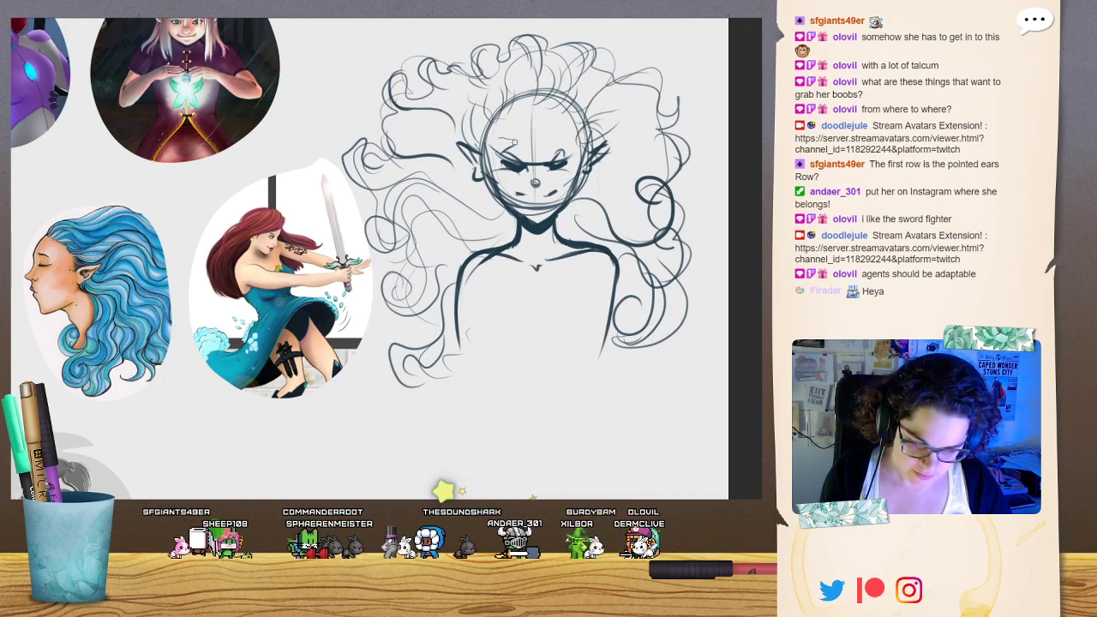
Redraw the elf's eyebrows as smooth arches and sketch a wide mouth with upturned corners.
drag(547, 150, 571, 137)
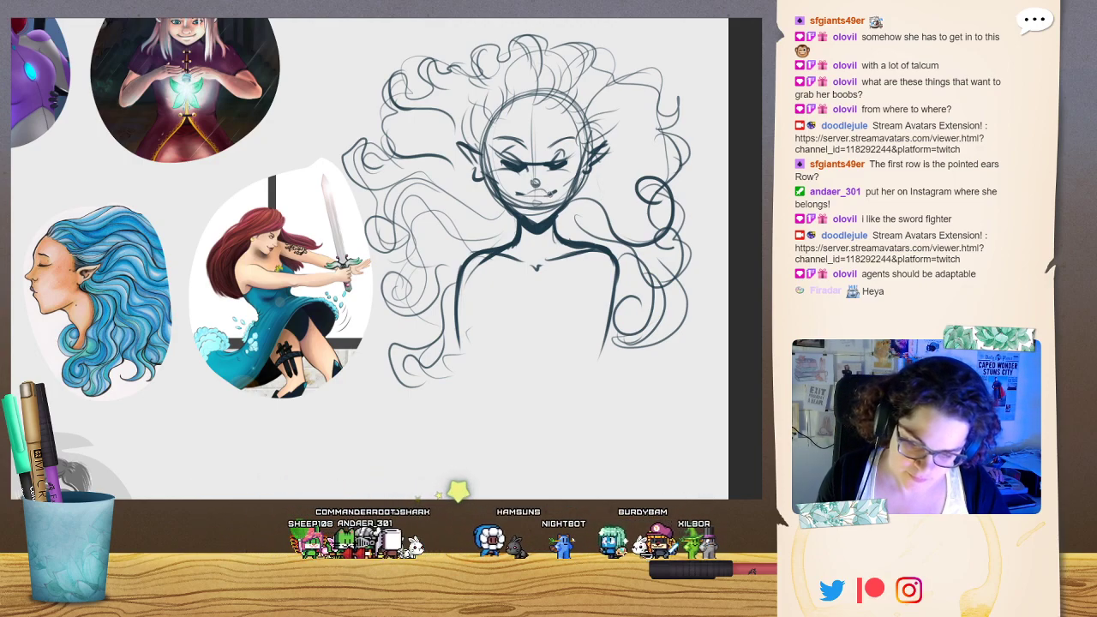
drag(519, 193, 543, 194)
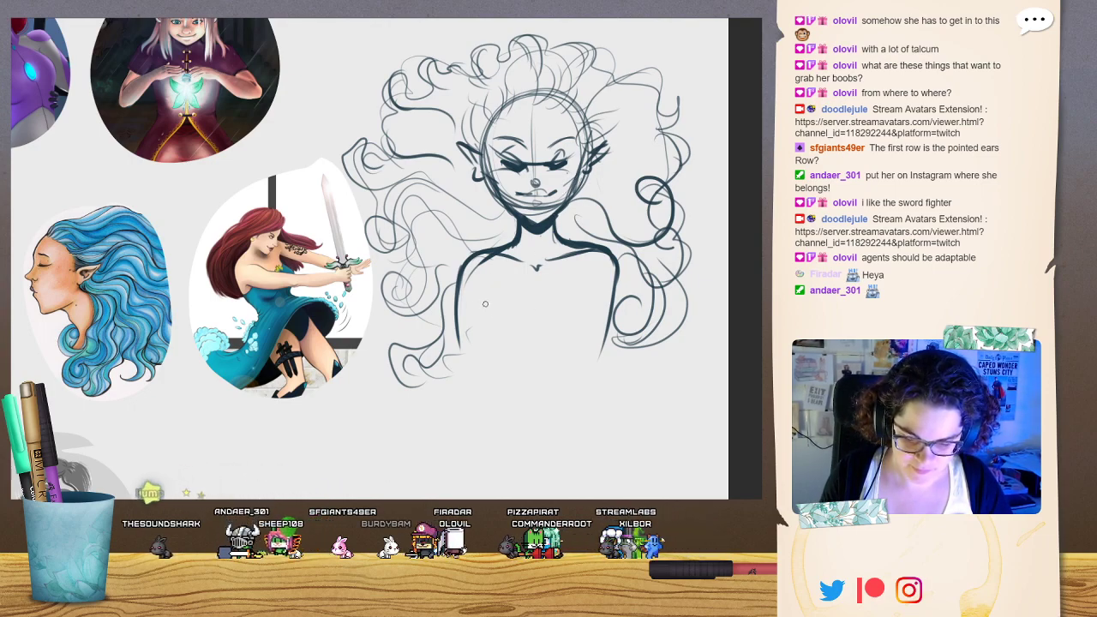
Sketch the lines separating the elf's arms from the torso and extend the outer arm lines downward.
drag(479, 288, 482, 298)
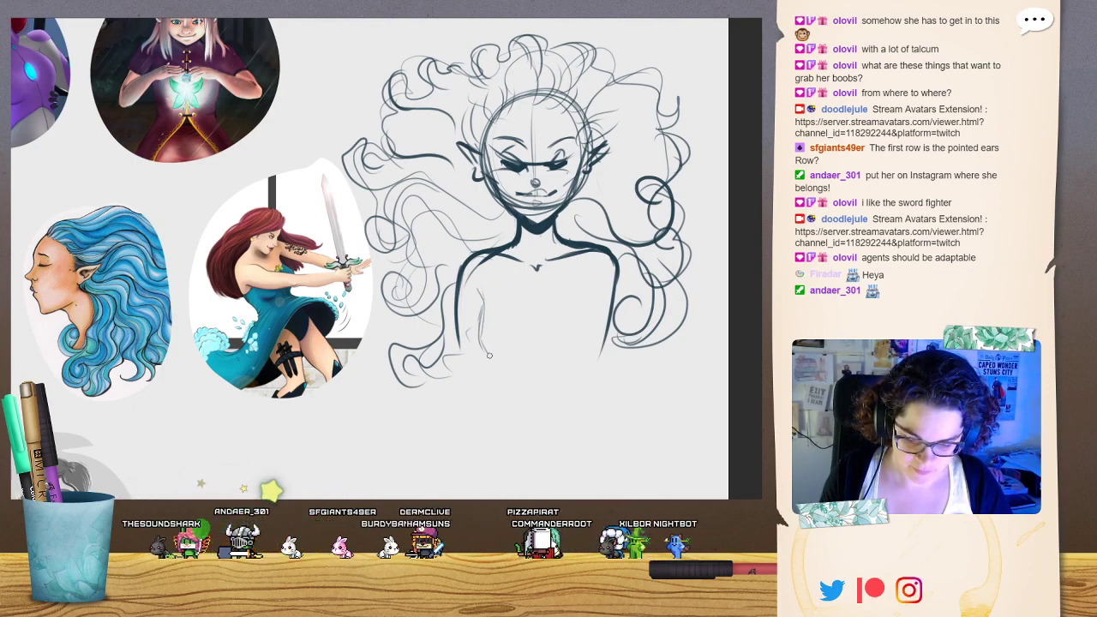
drag(588, 294, 584, 352)
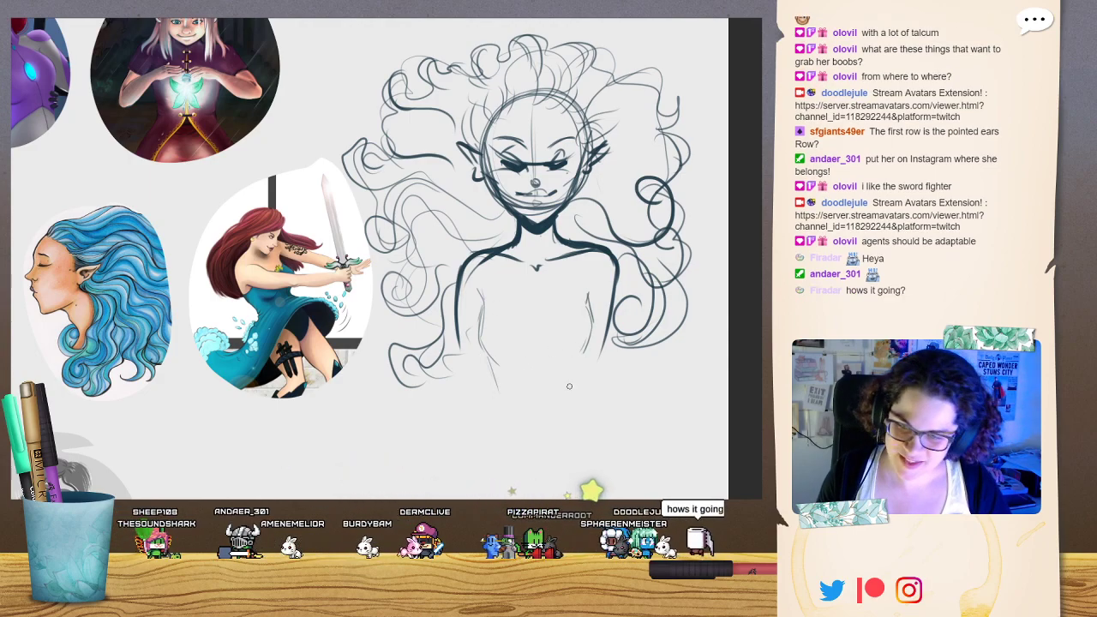
drag(611, 300, 609, 368)
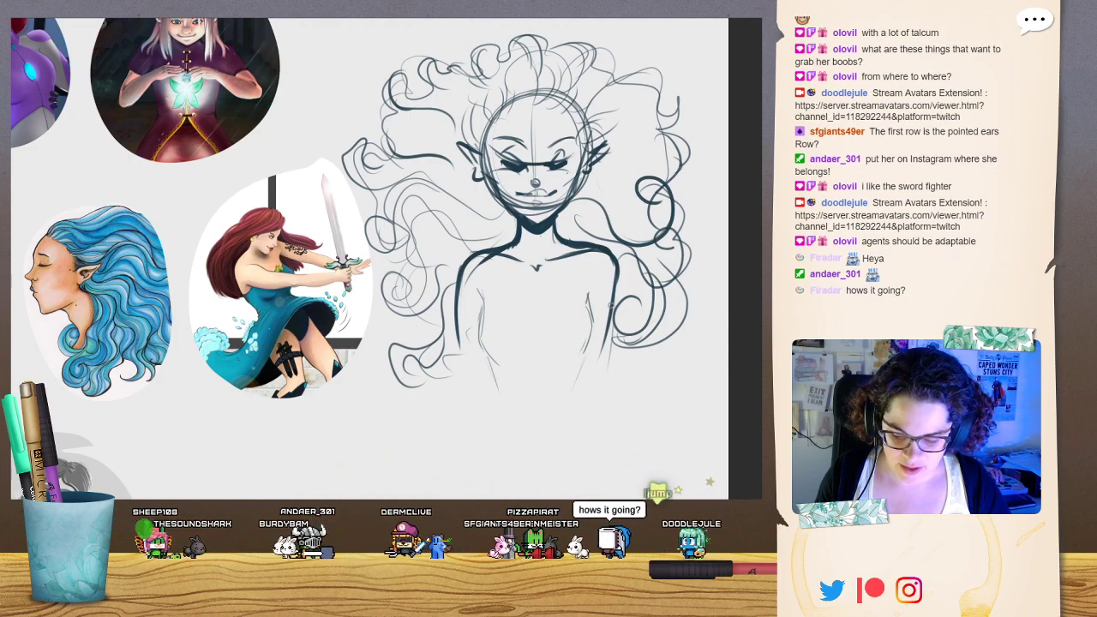
mouse_move(614, 281)
mouse_down()
mouse_move(603, 377)
mouse_move(604, 367)
mouse_up()
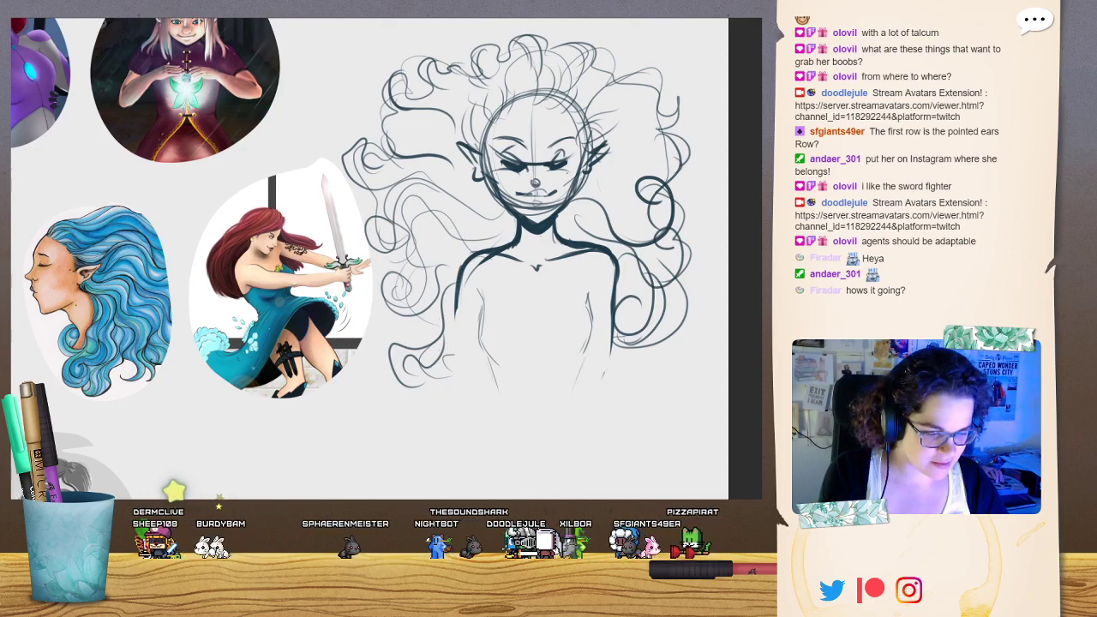
drag(458, 317, 458, 408)
drag(608, 329, 602, 396)
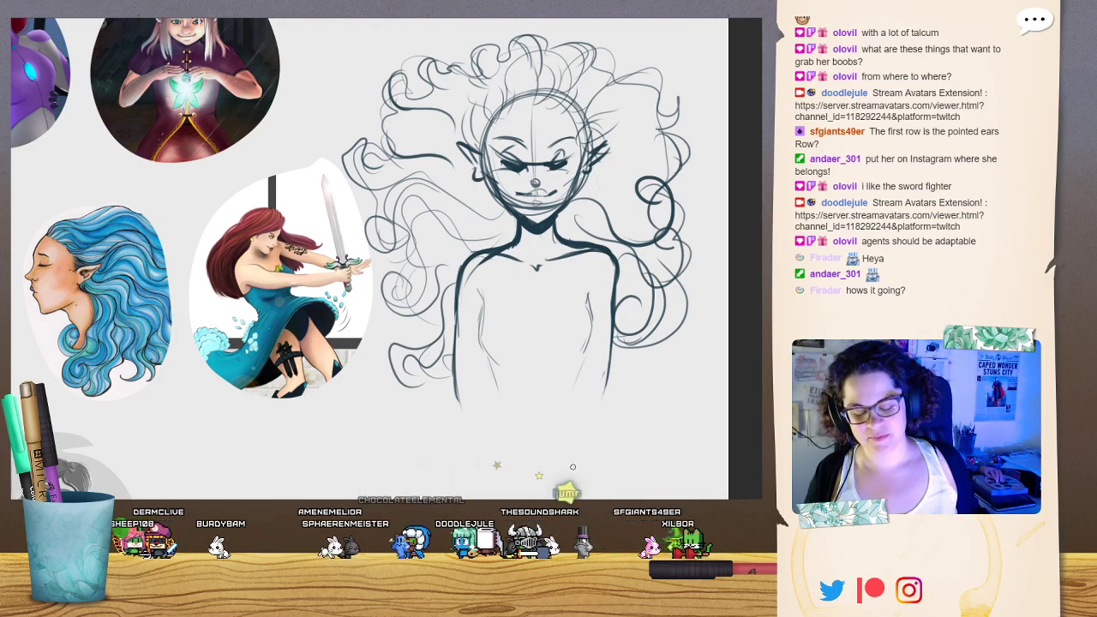
Erase the construction circle around the elf's head with a smaller brush and draw short swept-back strands along the hairline.
mouse_move(540, 204)
mouse_down()
mouse_move(509, 190)
mouse_move(531, 213)
mouse_up()
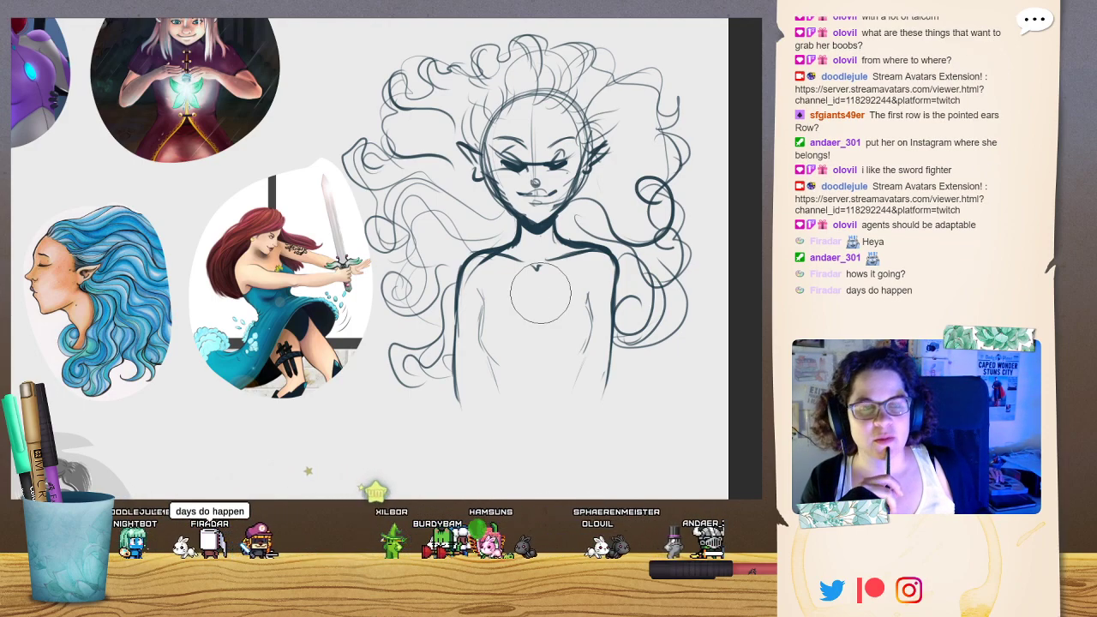
key(bracketleft)
key(bracketleft)
key(bracketleft)
key(bracketleft)
key(bracketleft)
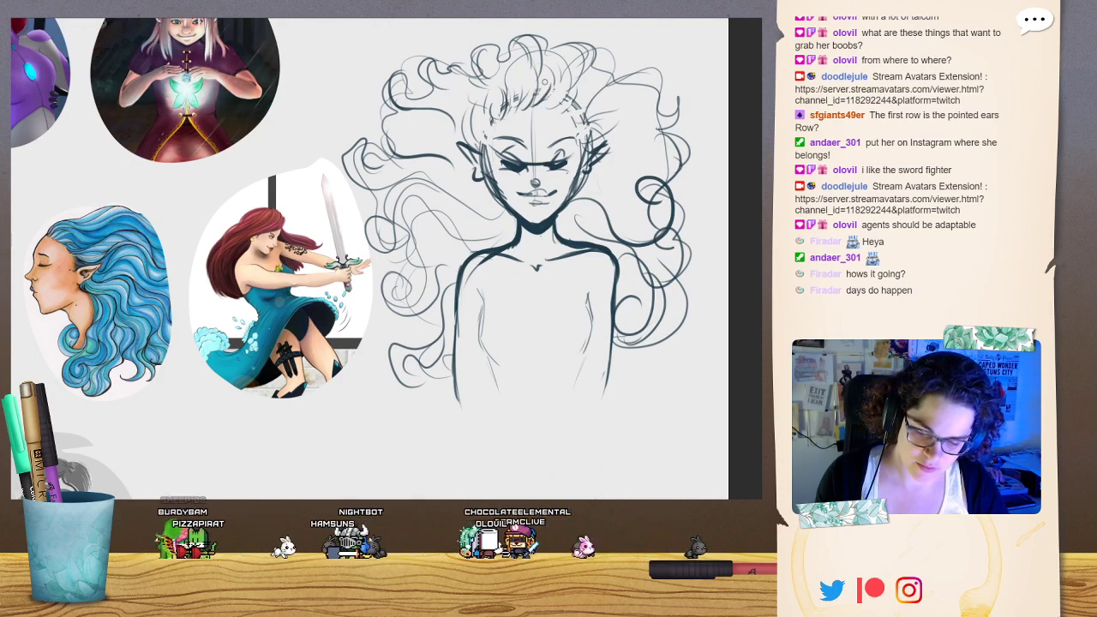
mouse_move(502, 125)
mouse_down()
mouse_move(484, 98)
mouse_move(480, 113)
mouse_up()
drag(482, 138, 474, 105)
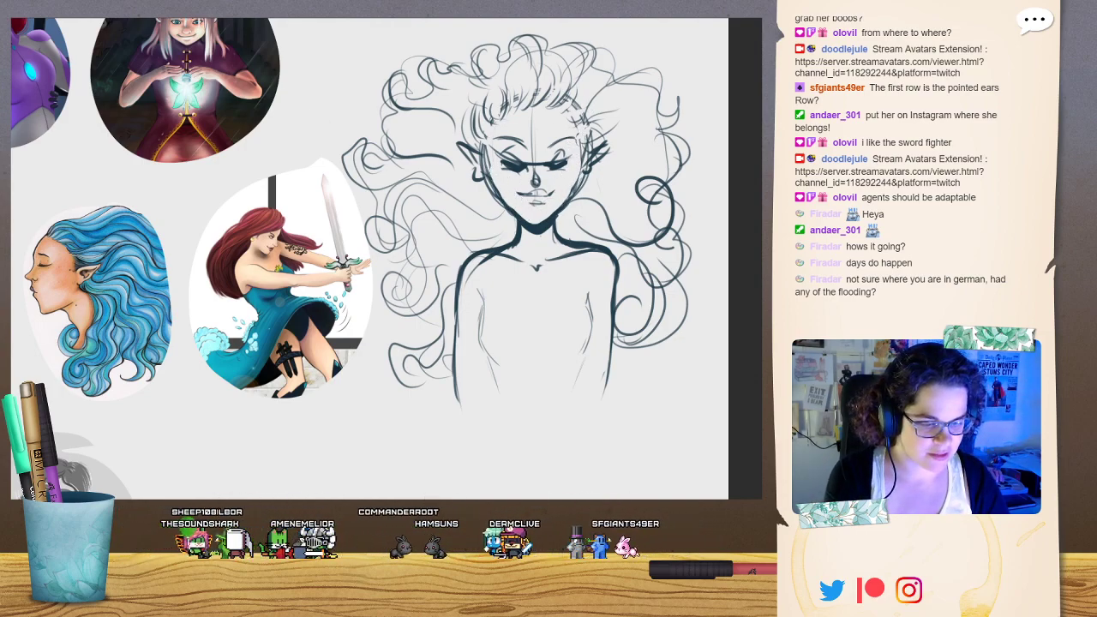
Draw a dark arrow pointing at the blue-haired elf cutout.
mouse_move(156, 210)
mouse_down()
mouse_move(198, 180)
mouse_move(156, 210)
mouse_up()
drag(156, 210, 180, 210)
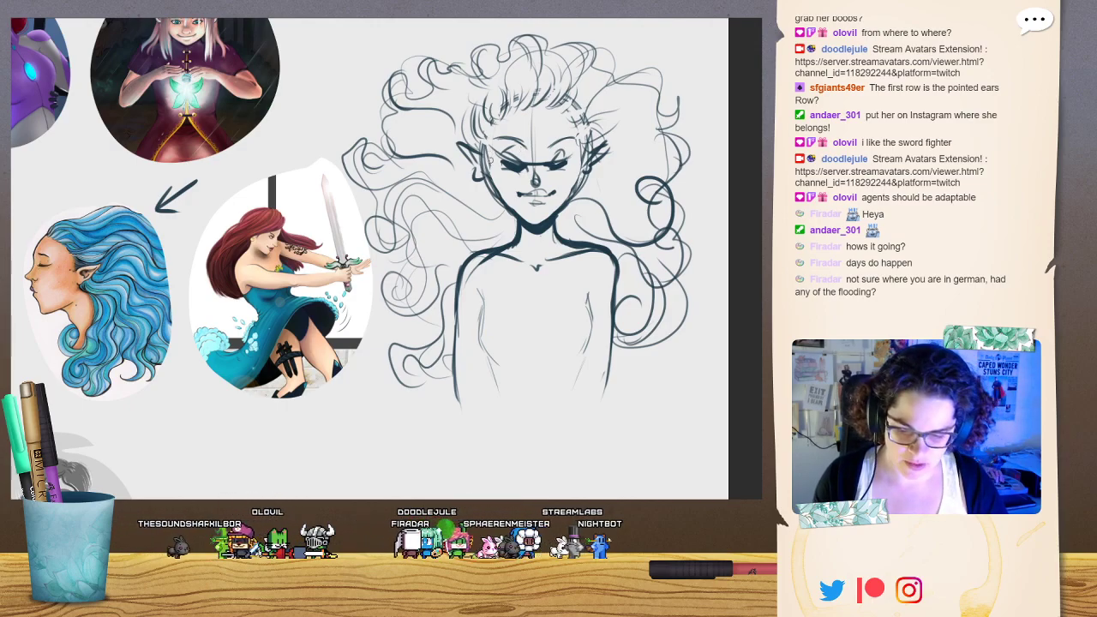
Reinforce the contours on both sides of the sketched elf's face, from the temples to the jaw.
drag(492, 160, 494, 194)
drag(581, 153, 561, 210)
drag(581, 147, 562, 209)
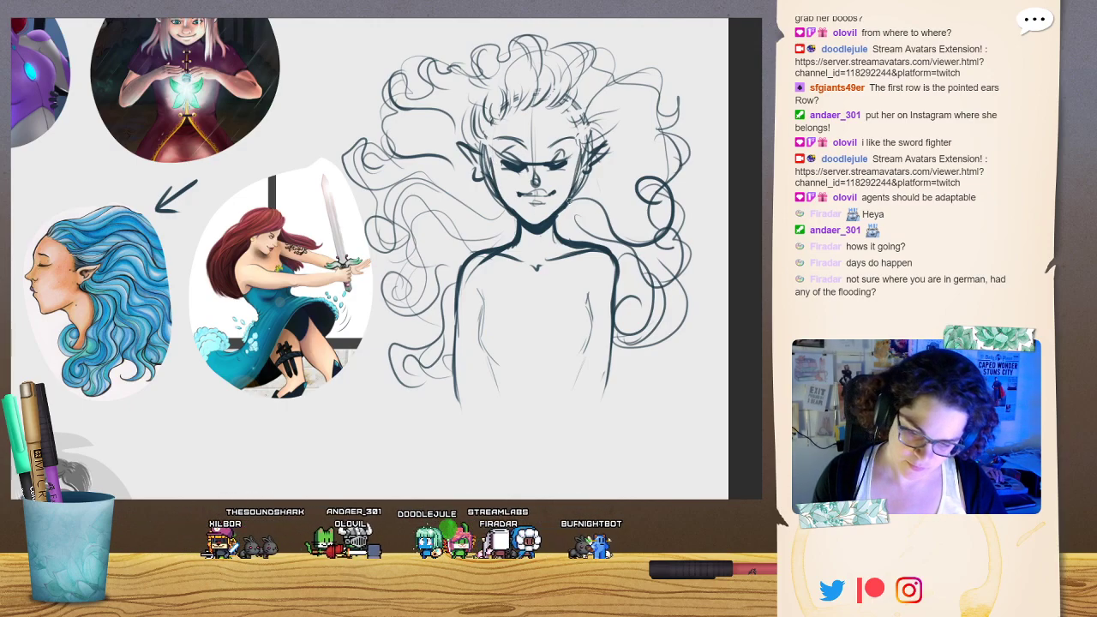
drag(483, 134, 490, 155)
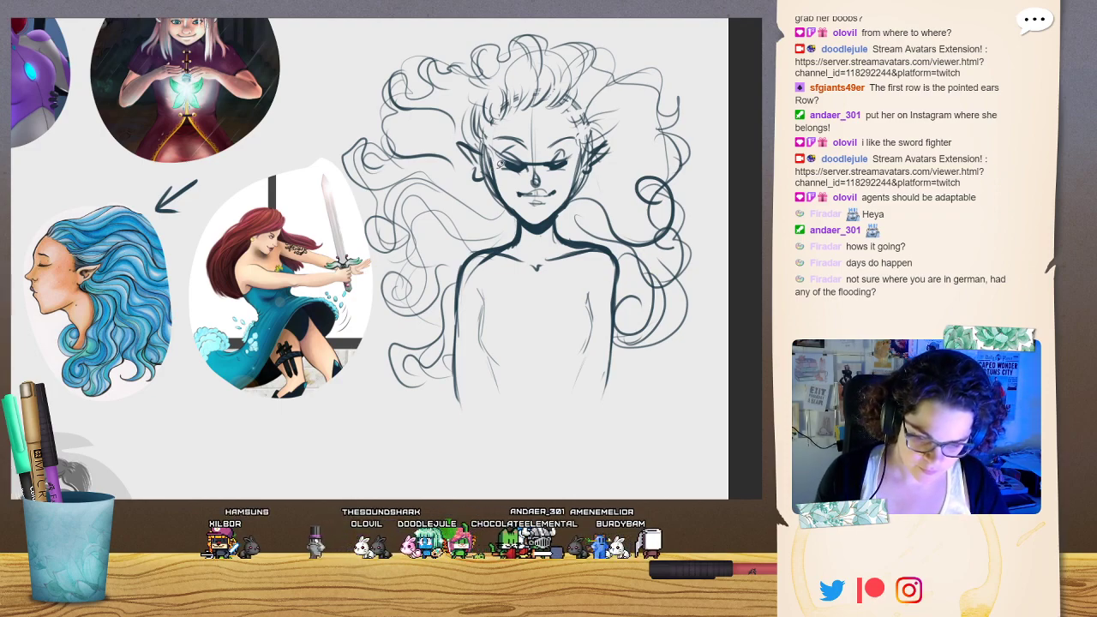
Select each of the sketched elf's pointed ears in turn, move it lower on the head, and clear the selection.
mouse_move(491, 171)
mouse_down()
mouse_move(455, 148)
mouse_move(483, 190)
mouse_move(479, 179)
mouse_up()
click(518, 209)
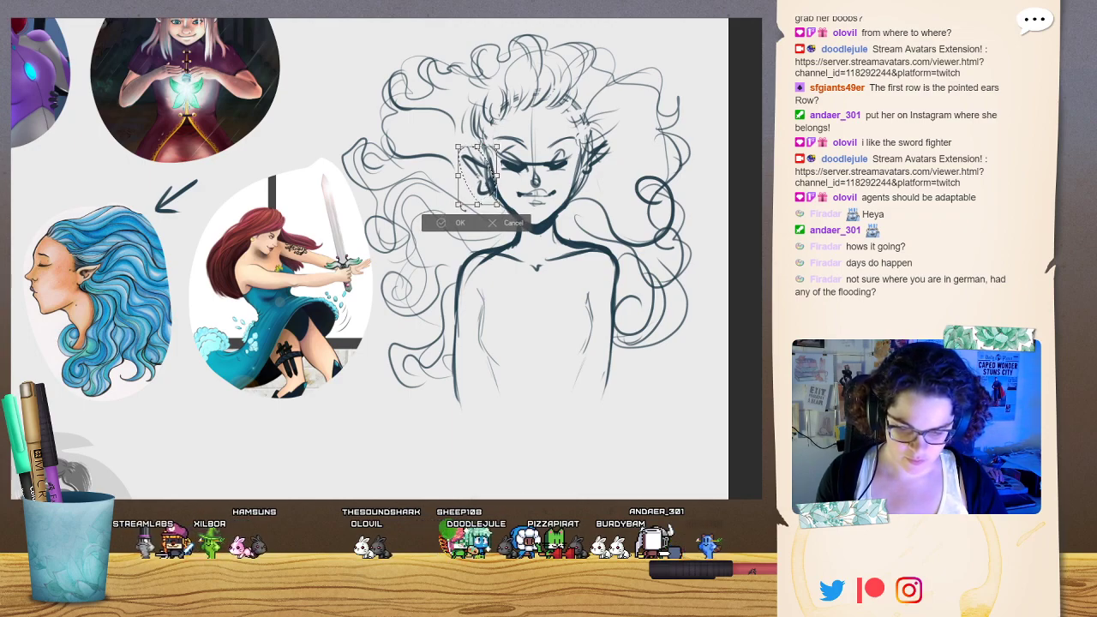
key(Return)
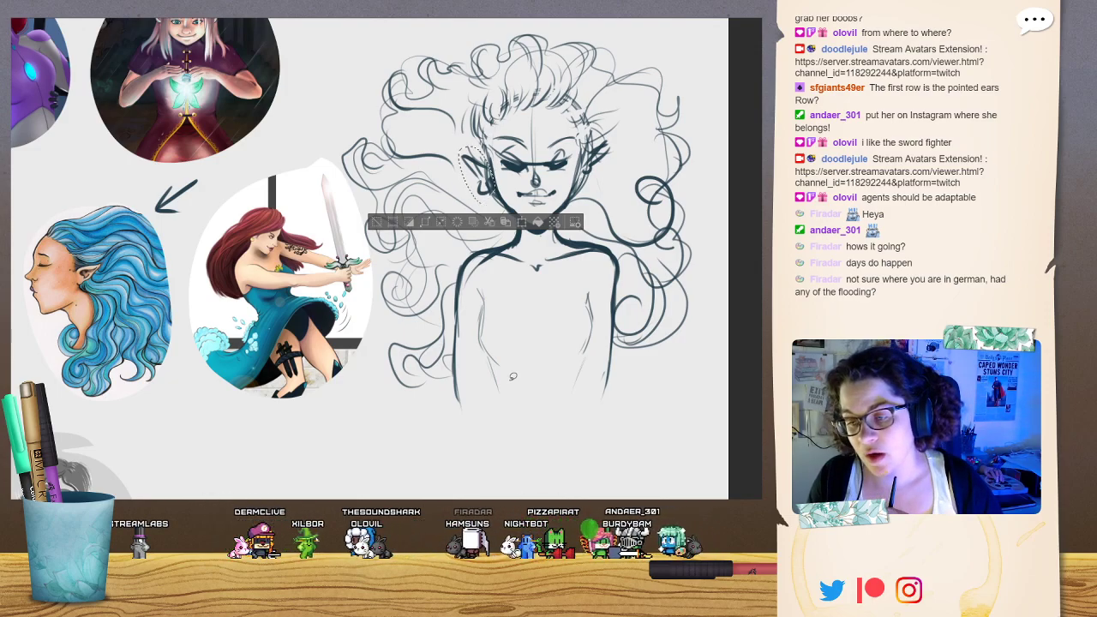
key(ctrl+d)
drag(613, 131, 600, 177)
click(642, 204)
click(577, 224)
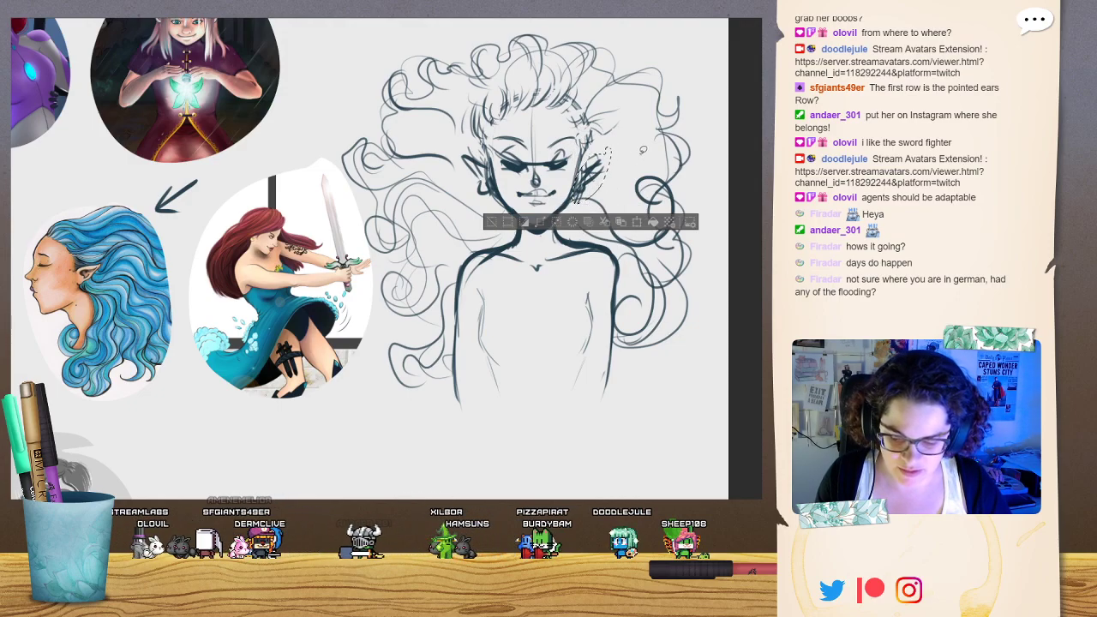
key(ctrl+d)
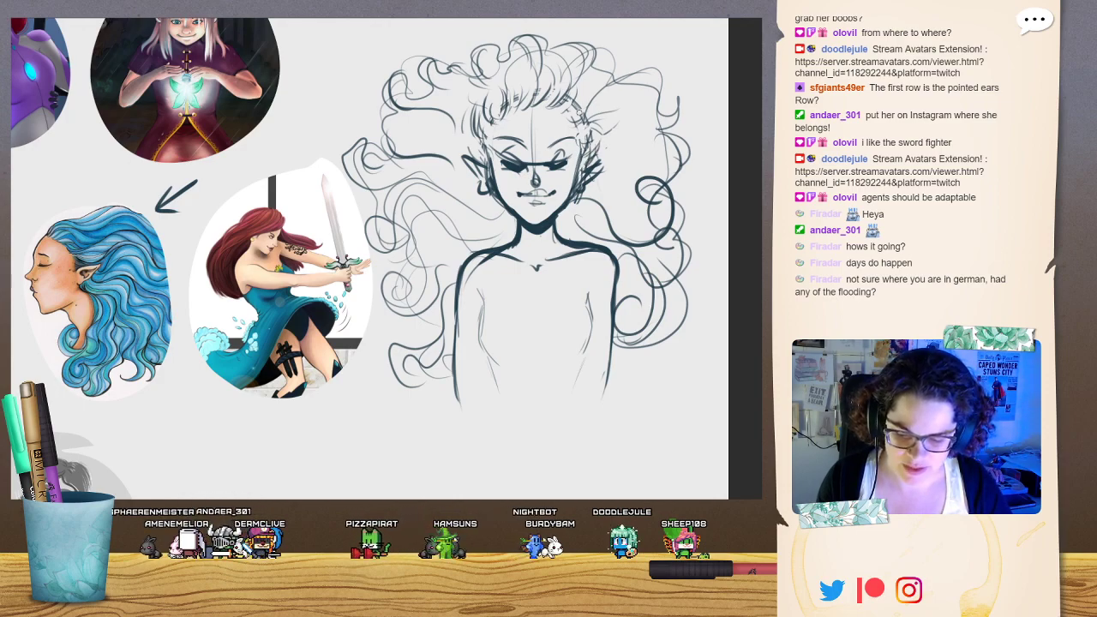
Fill in strands at the temples and go over the elf's curls with darker, tighter spirals on both sides.
mouse_move(485, 161)
mouse_down()
mouse_move(469, 118)
mouse_move(479, 111)
mouse_move(479, 121)
mouse_up()
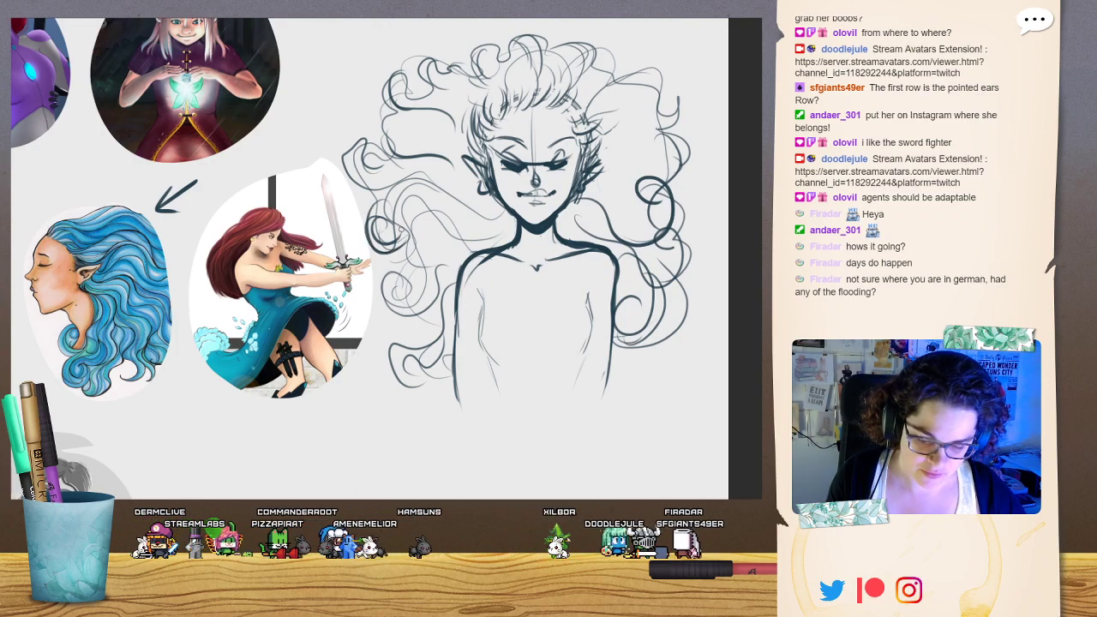
mouse_move(424, 285)
mouse_down()
mouse_move(401, 286)
mouse_move(442, 336)
mouse_move(400, 358)
mouse_move(432, 353)
mouse_up()
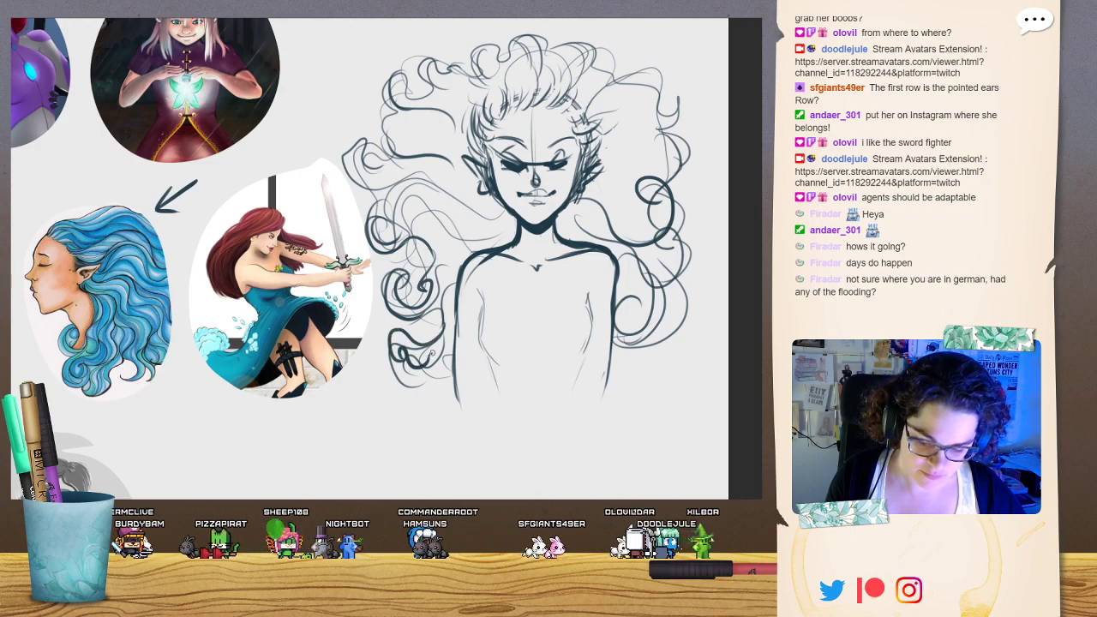
mouse_move(395, 205)
mouse_down()
mouse_move(379, 226)
mouse_move(390, 190)
mouse_move(363, 184)
mouse_move(368, 160)
mouse_move(387, 172)
mouse_move(390, 148)
mouse_move(406, 141)
mouse_up()
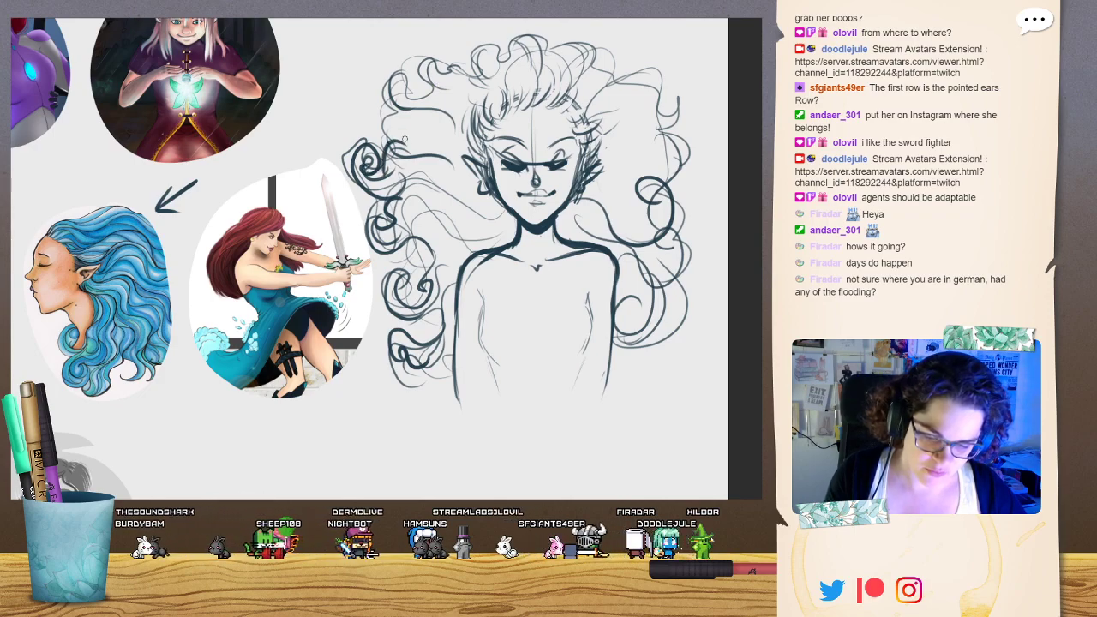
mouse_move(395, 75)
mouse_down()
mouse_move(414, 135)
mouse_move(398, 100)
mouse_move(400, 83)
mouse_move(430, 117)
mouse_move(426, 53)
mouse_move(454, 75)
mouse_move(471, 57)
mouse_move(488, 77)
mouse_up()
mouse_move(591, 59)
mouse_down()
mouse_move(670, 108)
mouse_move(675, 102)
mouse_move(654, 130)
mouse_move(675, 211)
mouse_move(651, 239)
mouse_move(685, 291)
mouse_move(677, 317)
mouse_move(610, 349)
mouse_up()
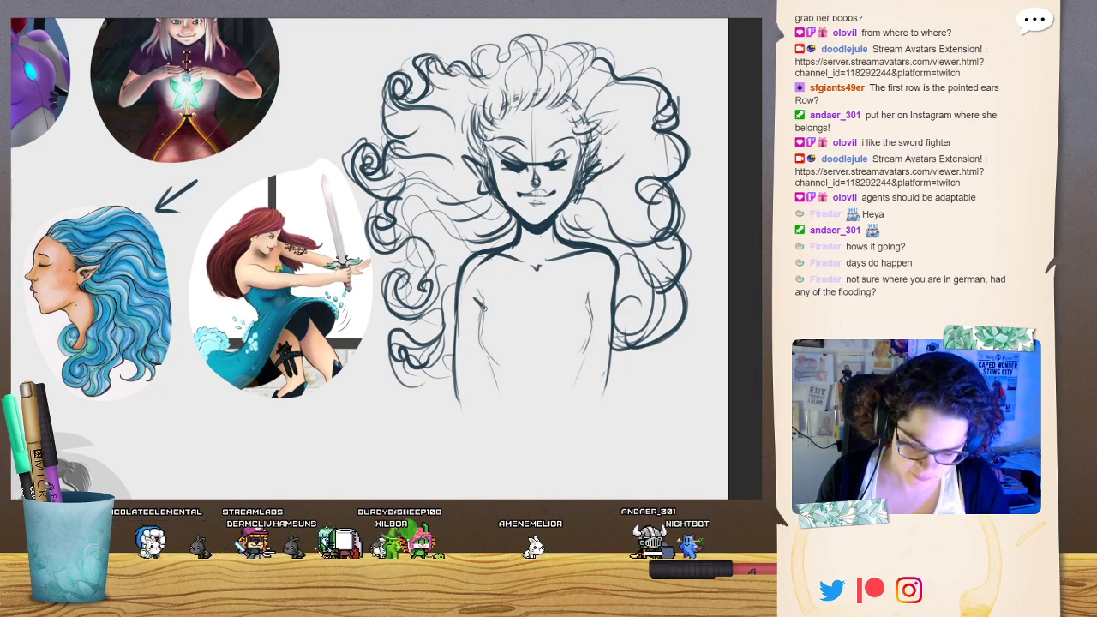
Darken the elf's torso sides and add a curved chest guideline crossed by a vertical centre line.
mouse_move(482, 306)
mouse_down()
mouse_move(476, 339)
mouse_move(495, 380)
mouse_up()
mouse_move(505, 324)
mouse_down()
mouse_move(574, 325)
mouse_move(585, 358)
mouse_up()
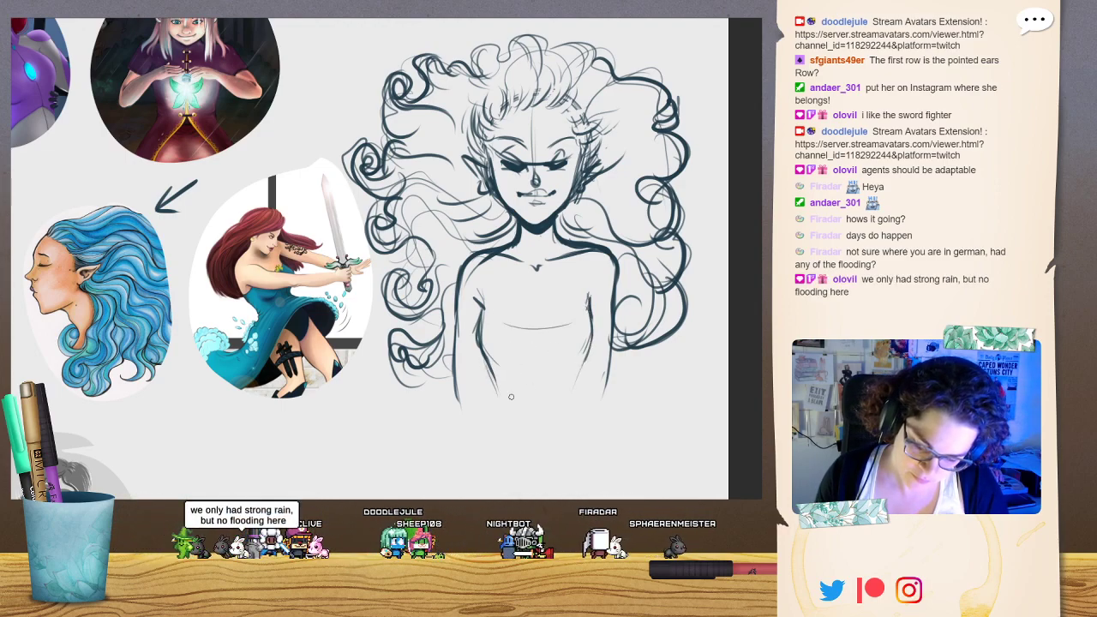
drag(531, 319, 532, 409)
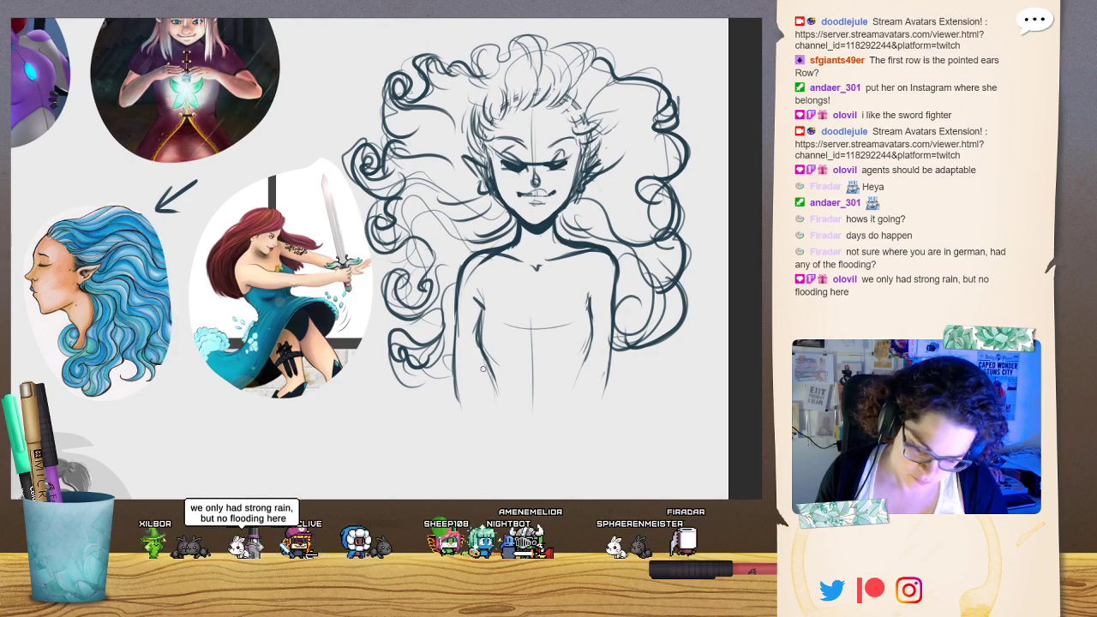
Draw the sketched elf's narrow waist on both sides and extend the contour into the hip on the viewer's left.
mouse_move(481, 360)
mouse_down()
mouse_move(492, 396)
mouse_move(482, 435)
mouse_up()
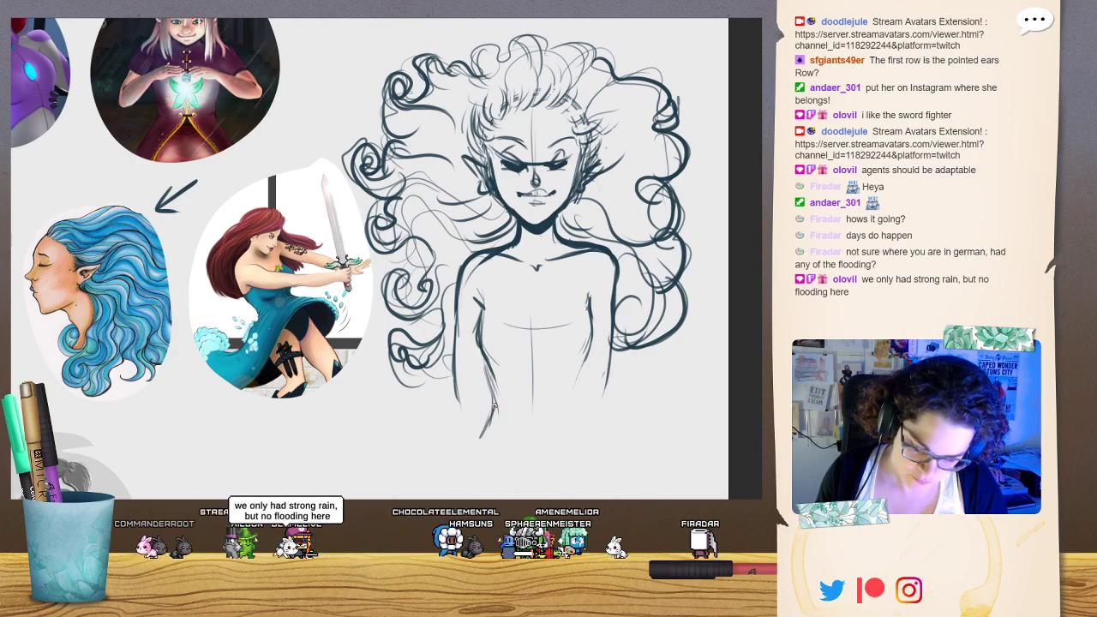
drag(484, 360, 481, 436)
mouse_move(581, 358)
mouse_down()
mouse_move(571, 406)
mouse_move(584, 450)
mouse_up()
mouse_move(571, 392)
mouse_down()
mouse_move(591, 339)
mouse_move(583, 425)
mouse_move(594, 449)
mouse_up()
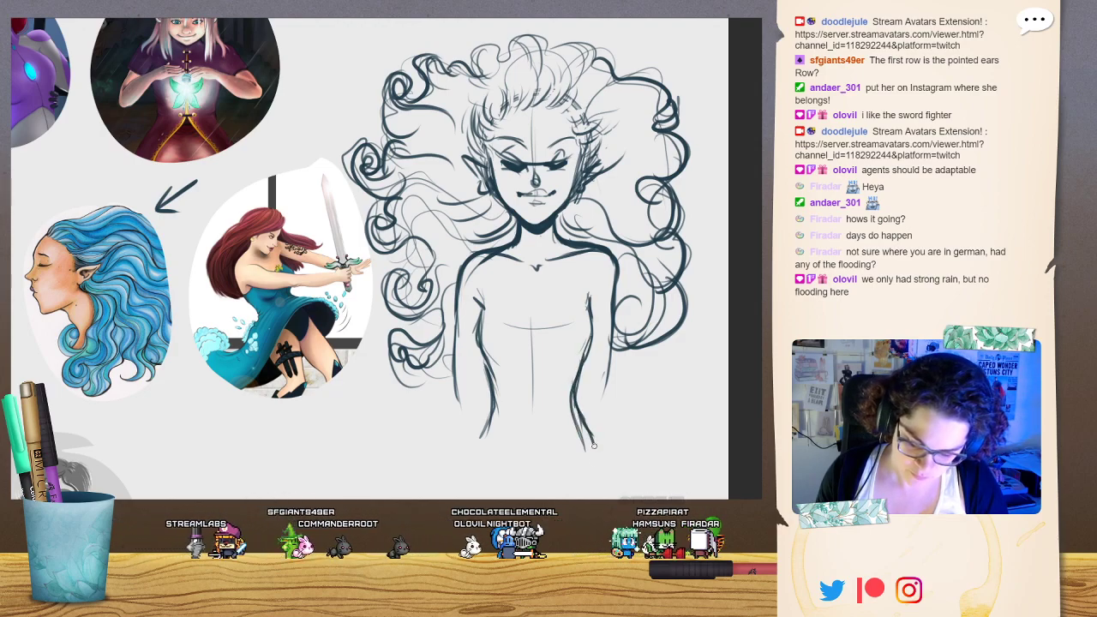
mouse_move(489, 416)
mouse_down()
mouse_move(451, 496)
mouse_move(477, 439)
mouse_up()
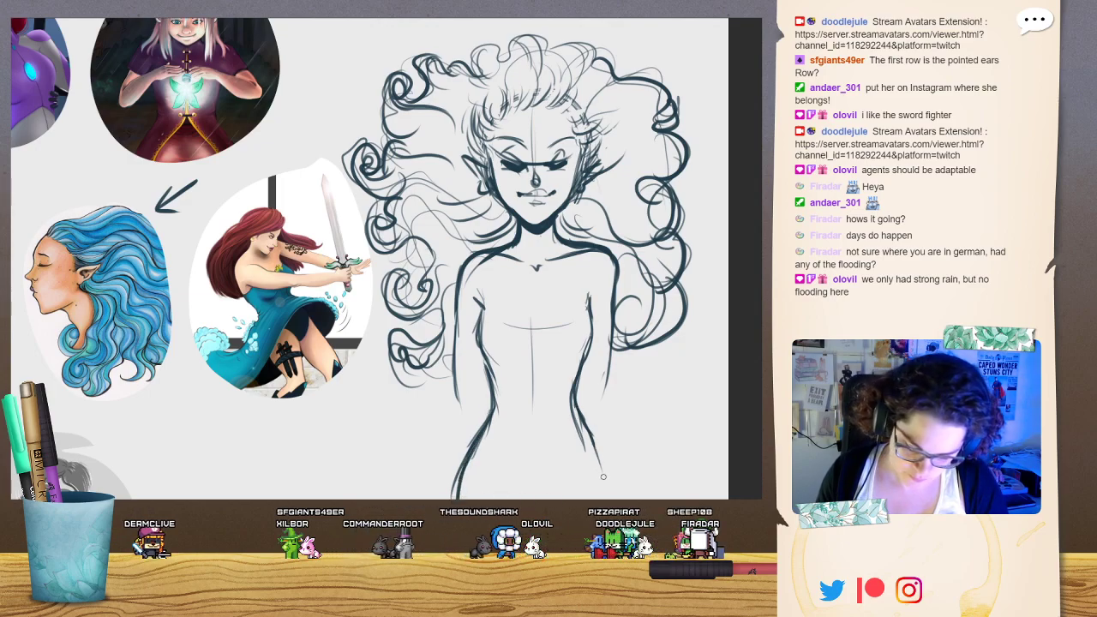
Sketch the hip contour on the viewer's right, undo the last stroke, and redraw it with darker curves.
drag(576, 411, 598, 466)
drag(577, 413, 604, 466)
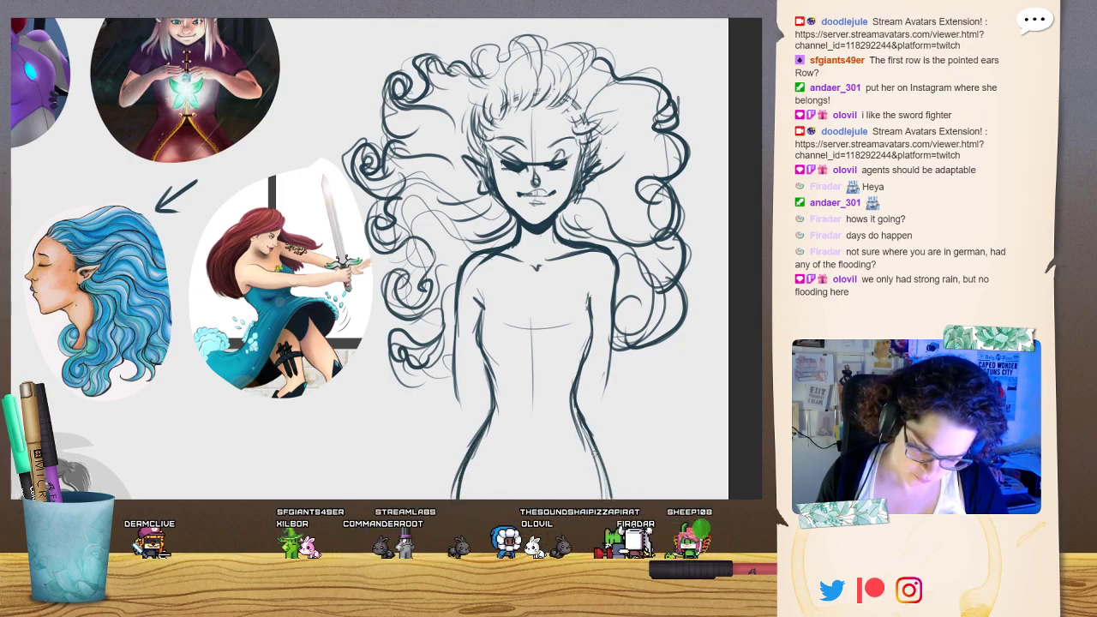
key(ctrl+z)
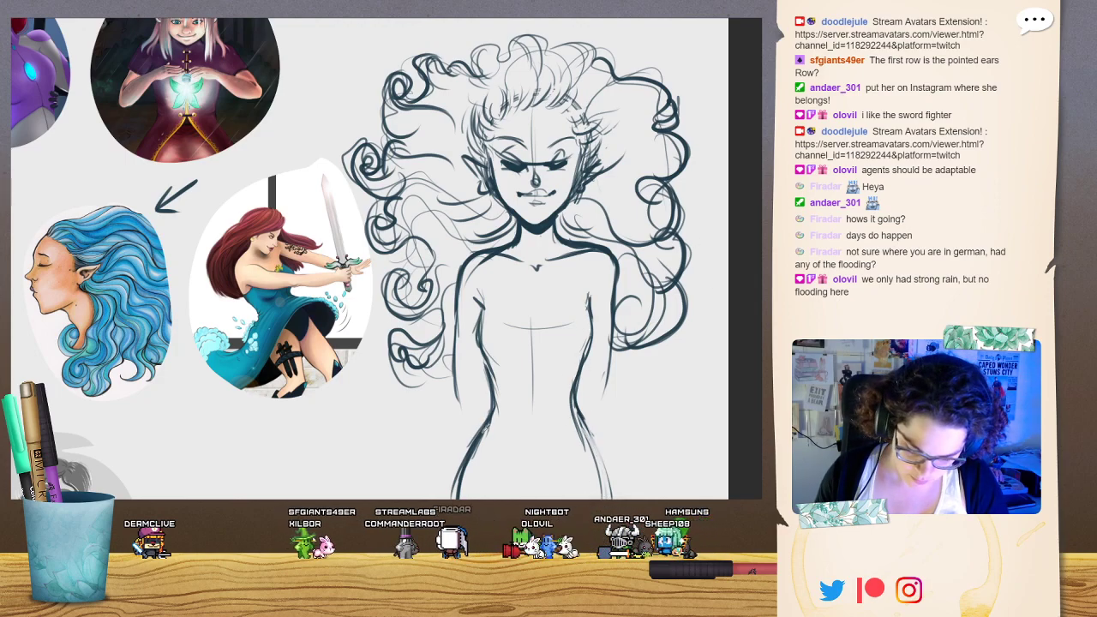
drag(579, 399, 605, 466)
drag(585, 420, 604, 466)
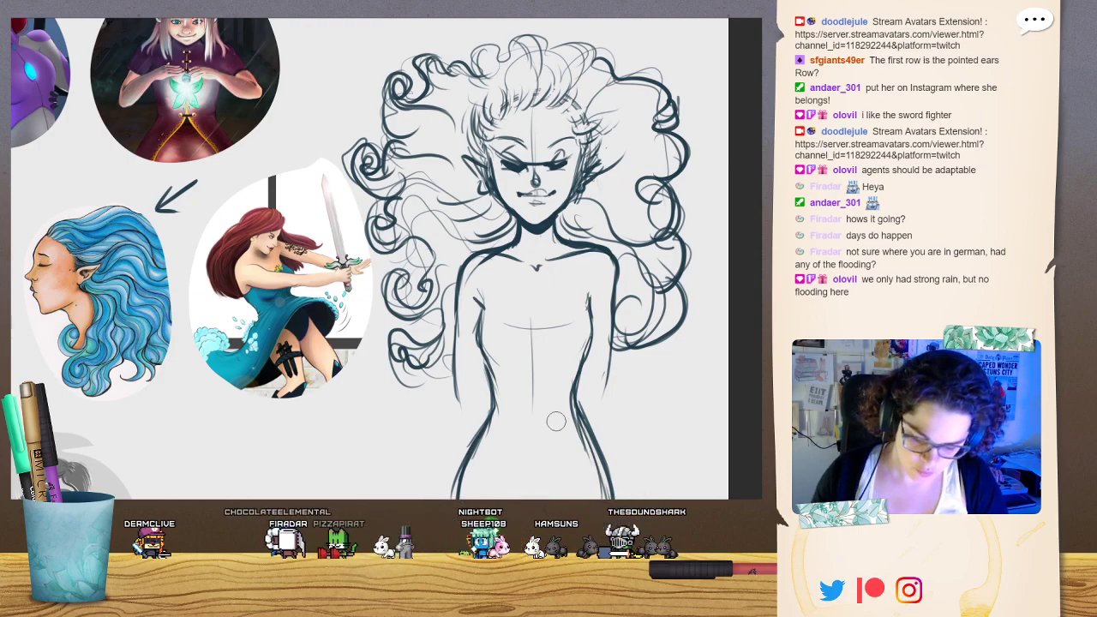
Clean up the elf's waist and torso edges, and add a navel with light crease lines inside the hips.
drag(568, 401, 591, 464)
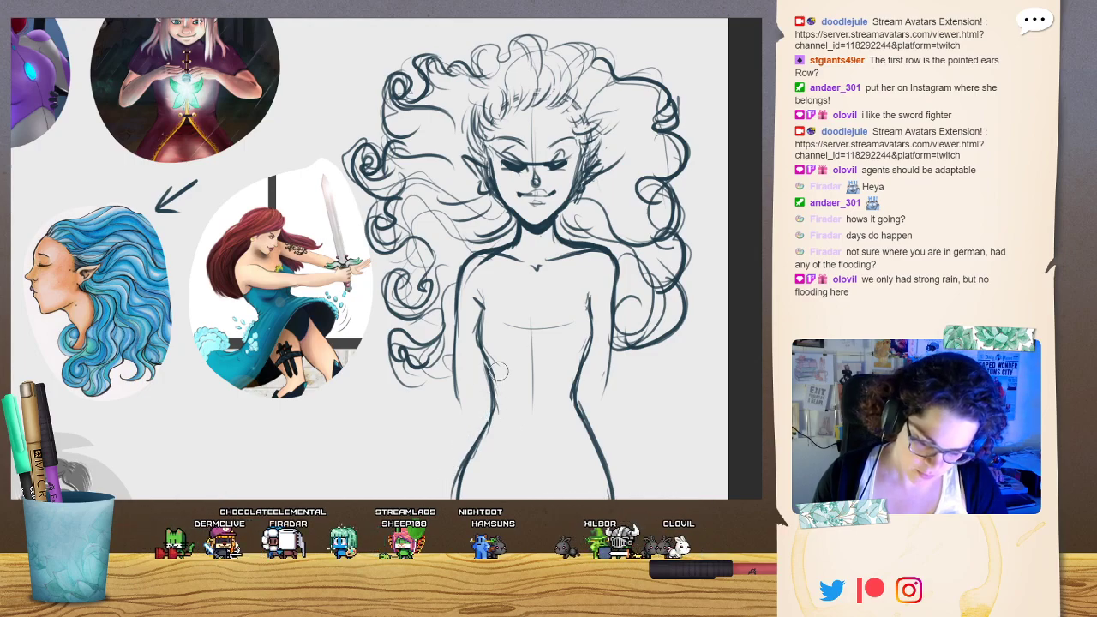
mouse_move(497, 369)
mouse_down()
mouse_move(508, 402)
mouse_move(499, 383)
mouse_up()
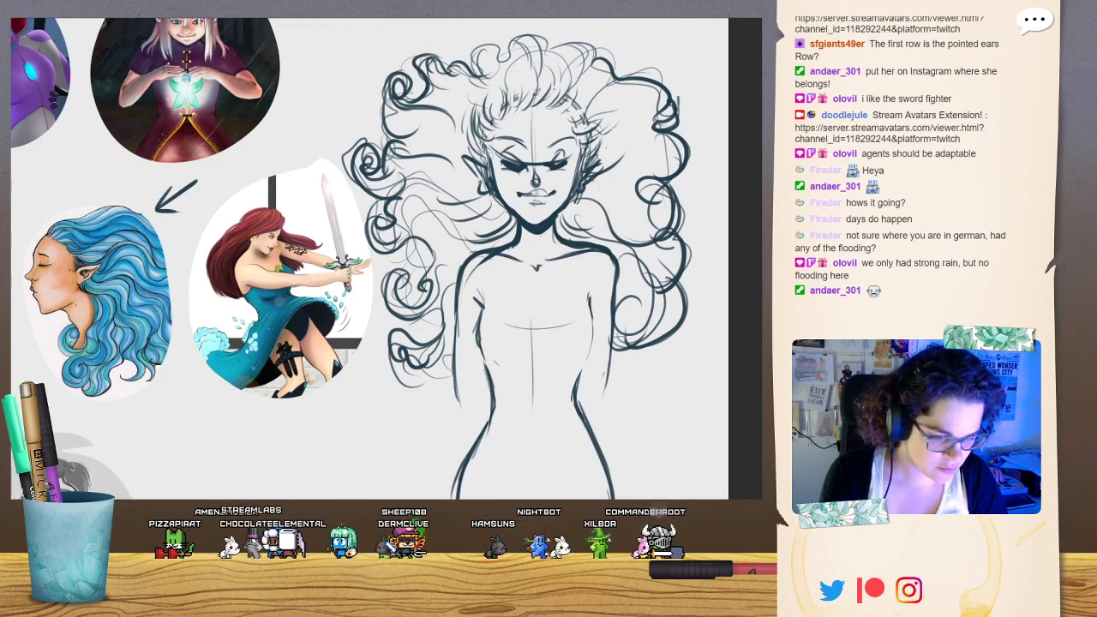
drag(486, 379, 483, 296)
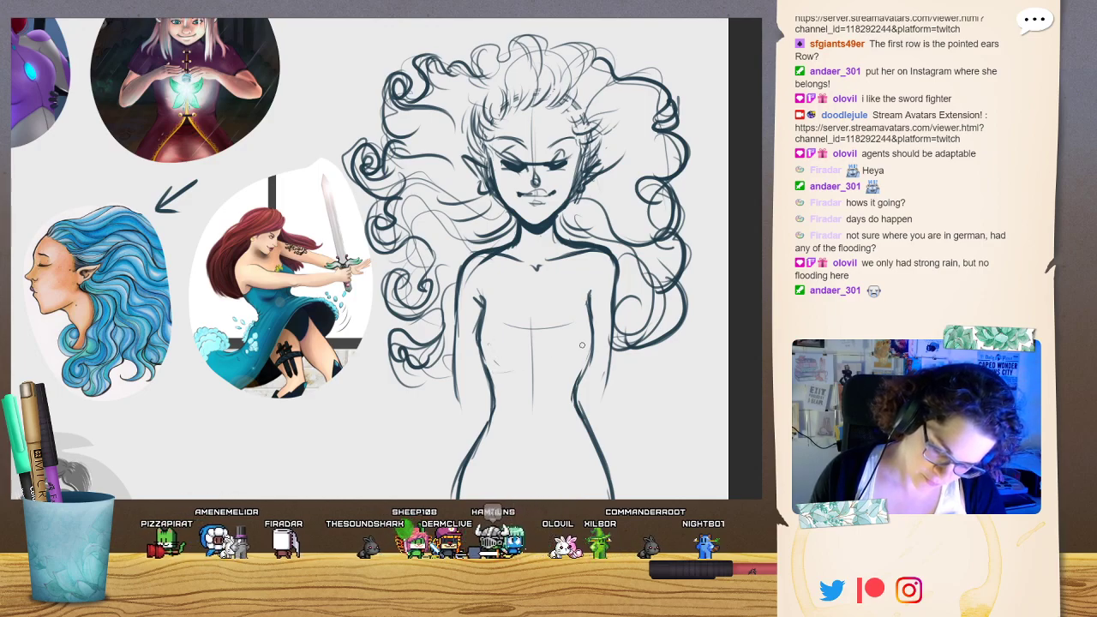
mouse_move(536, 424)
mouse_down()
mouse_move(535, 437)
mouse_move(468, 480)
mouse_up()
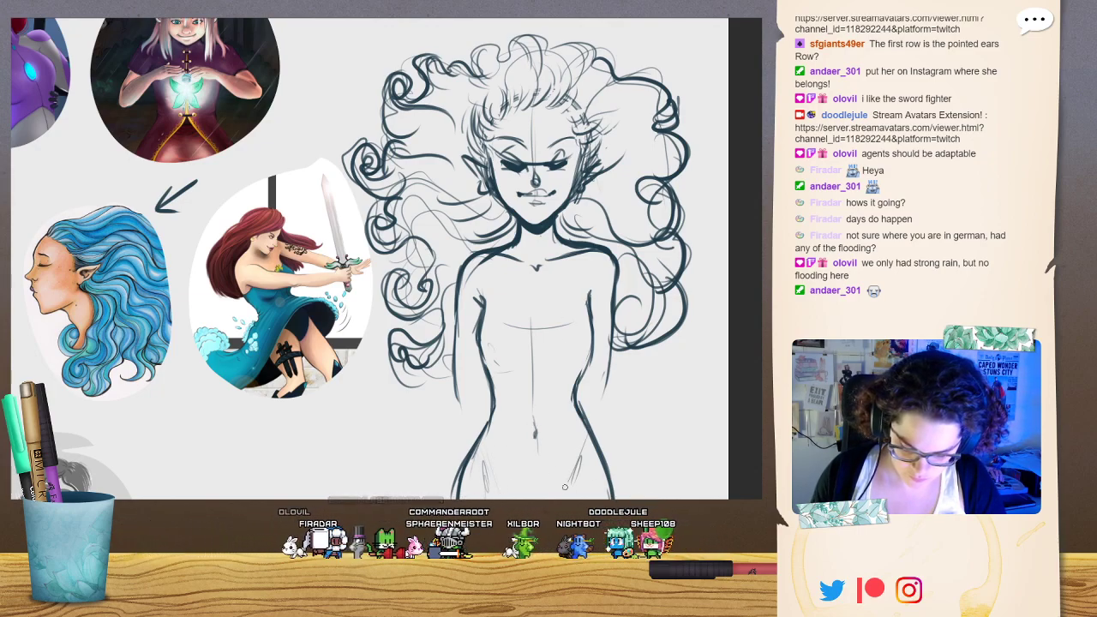
drag(489, 436, 501, 479)
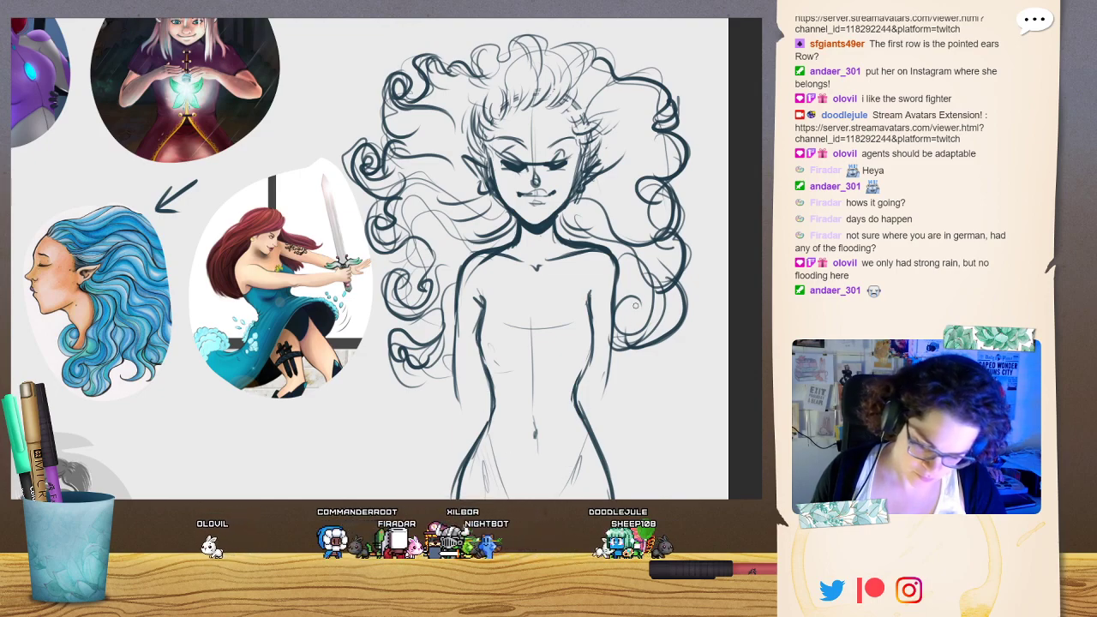
Extend both of the elf's arms downward so they taper behind the hips, and strengthen their outer contours.
drag(455, 408, 468, 453)
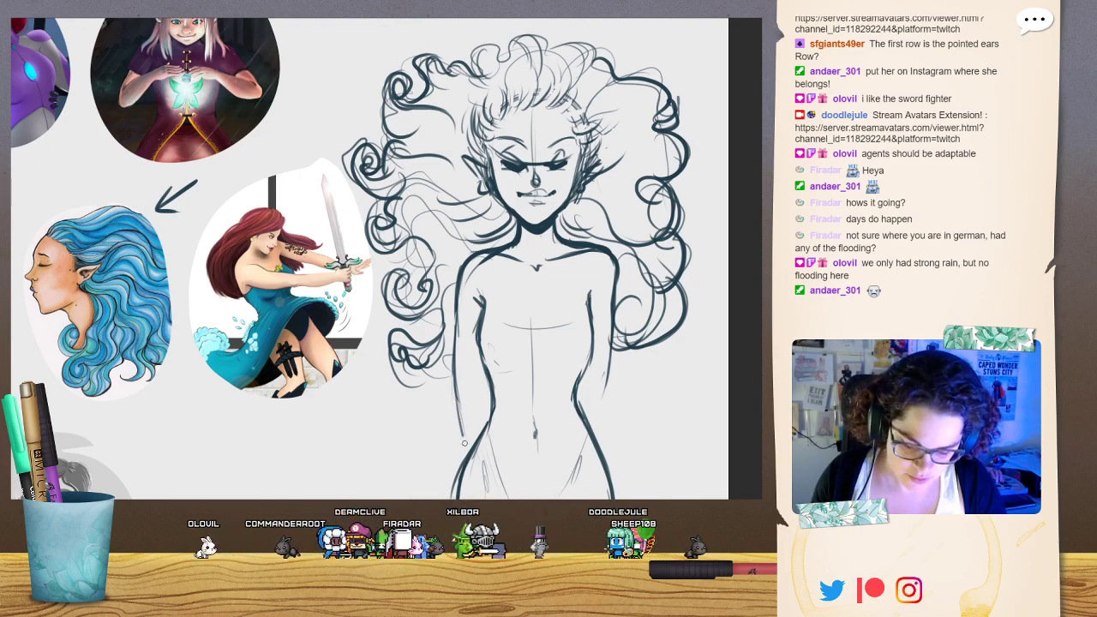
drag(598, 441, 605, 340)
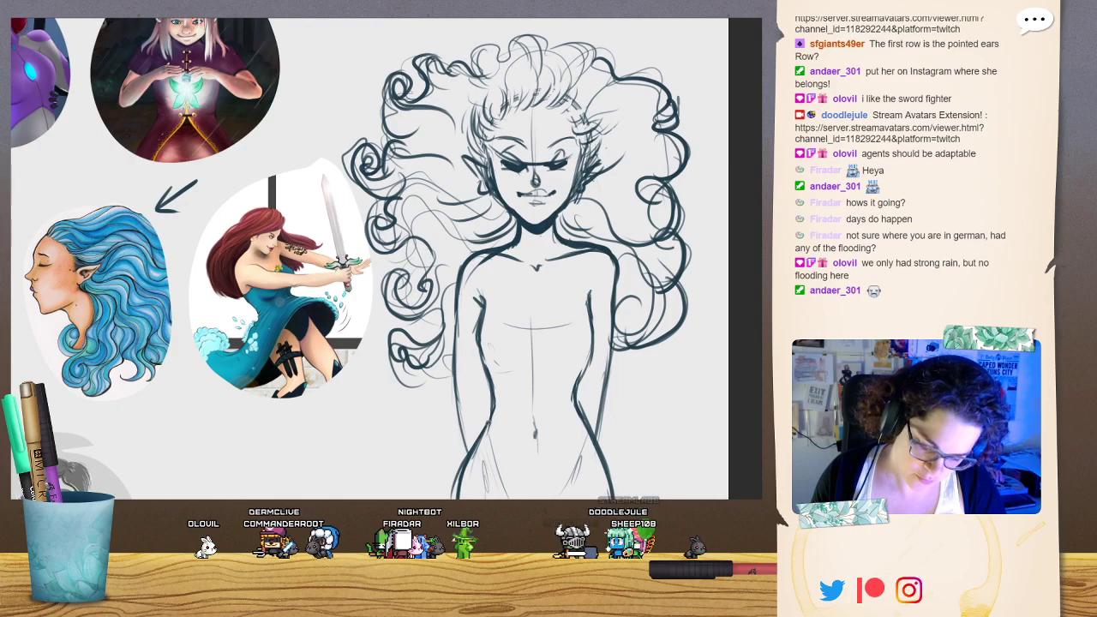
drag(486, 417, 482, 383)
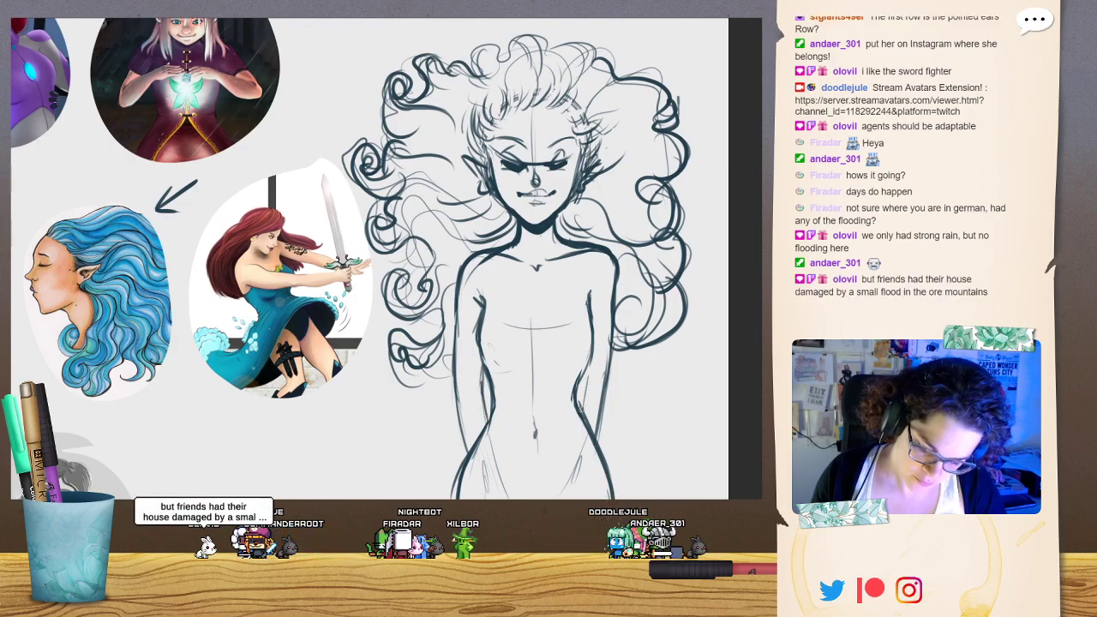
drag(579, 415, 585, 367)
drag(597, 448, 608, 369)
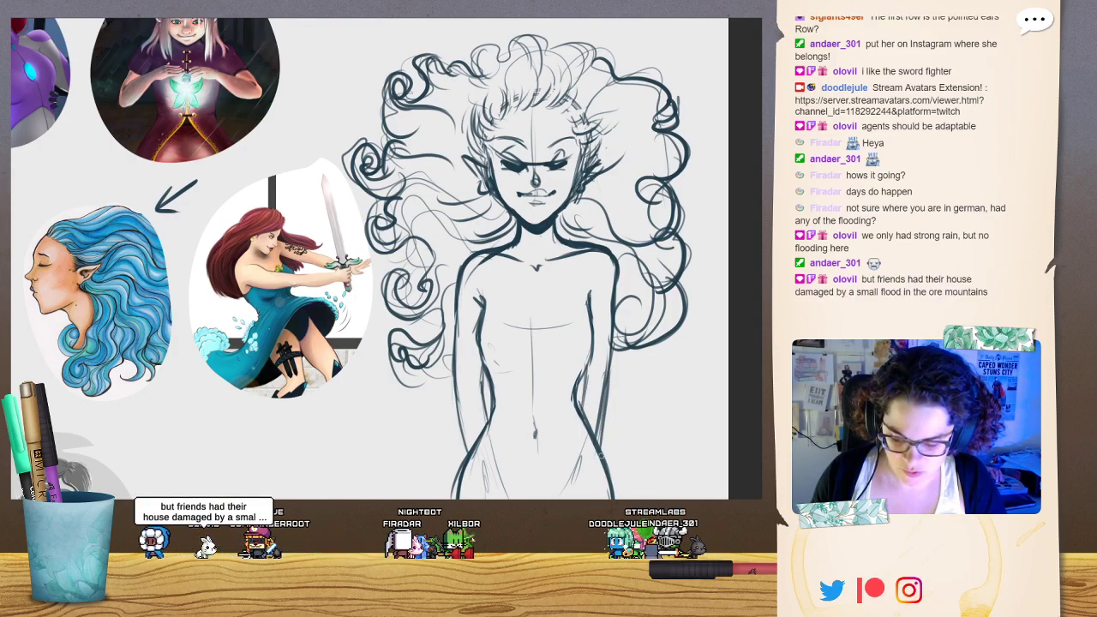
drag(600, 456, 613, 351)
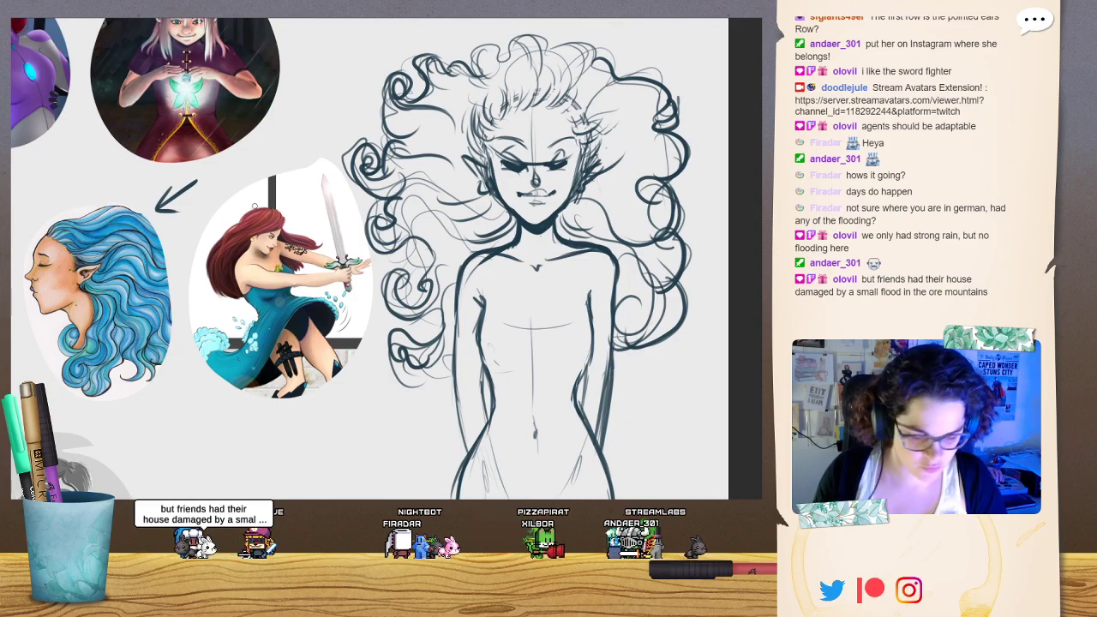
Erase the rough outer edge of the arm on the viewer's right and redraw it from shoulder to hip.
key(e)
drag(597, 439, 614, 317)
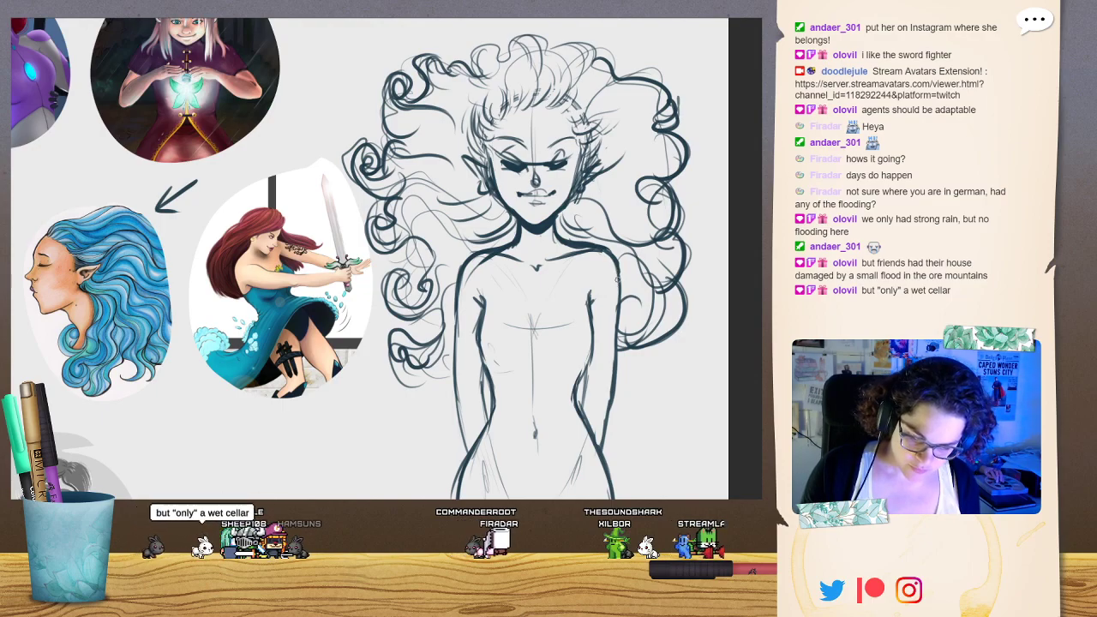
drag(611, 366, 605, 419)
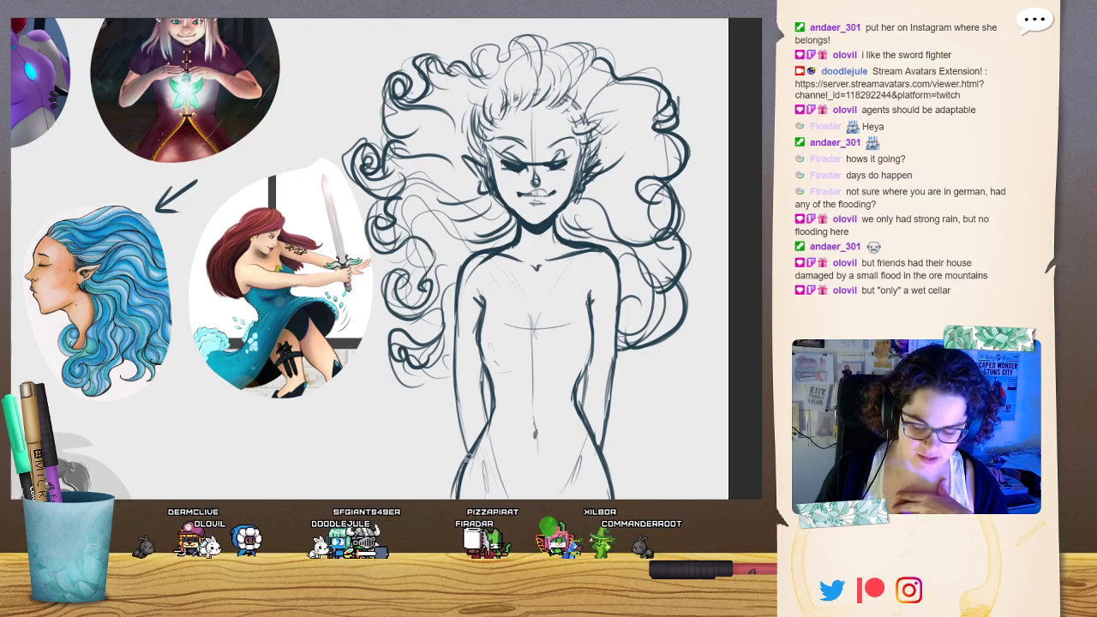
Select the elf's silhouette along her body and curls, fill it with solid blue, and clear the selection.
drag(466, 458, 460, 397)
mouse_move(400, 378)
mouse_down()
mouse_move(445, 333)
mouse_move(388, 293)
mouse_up()
mouse_move(421, 255)
mouse_down()
mouse_move(370, 236)
mouse_move(354, 177)
mouse_move(392, 137)
mouse_move(401, 71)
mouse_move(406, 85)
mouse_up()
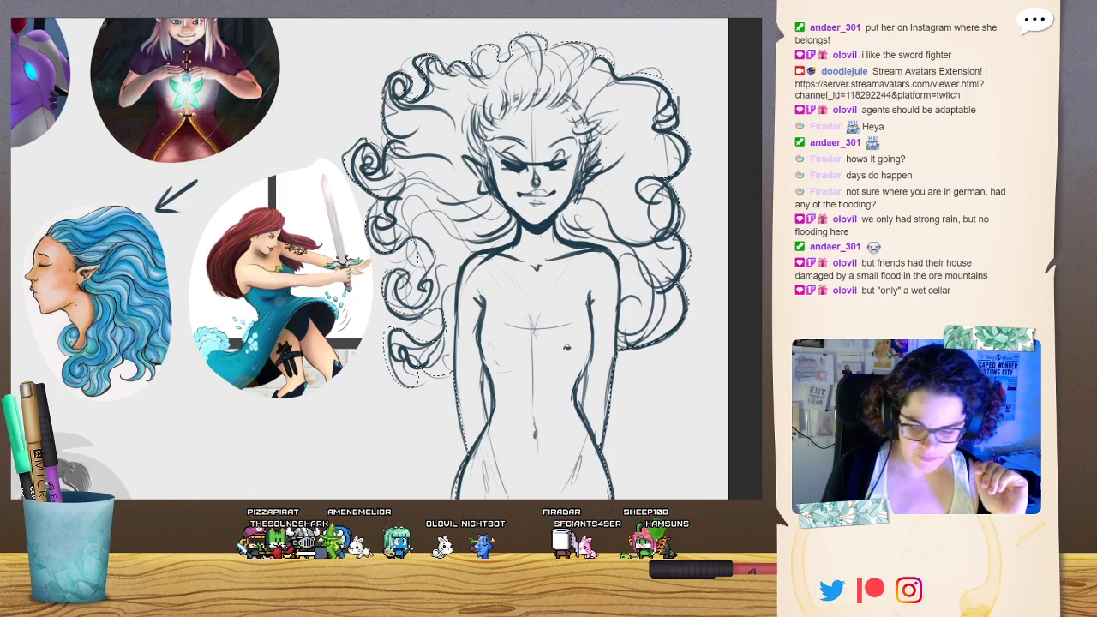
click(568, 353)
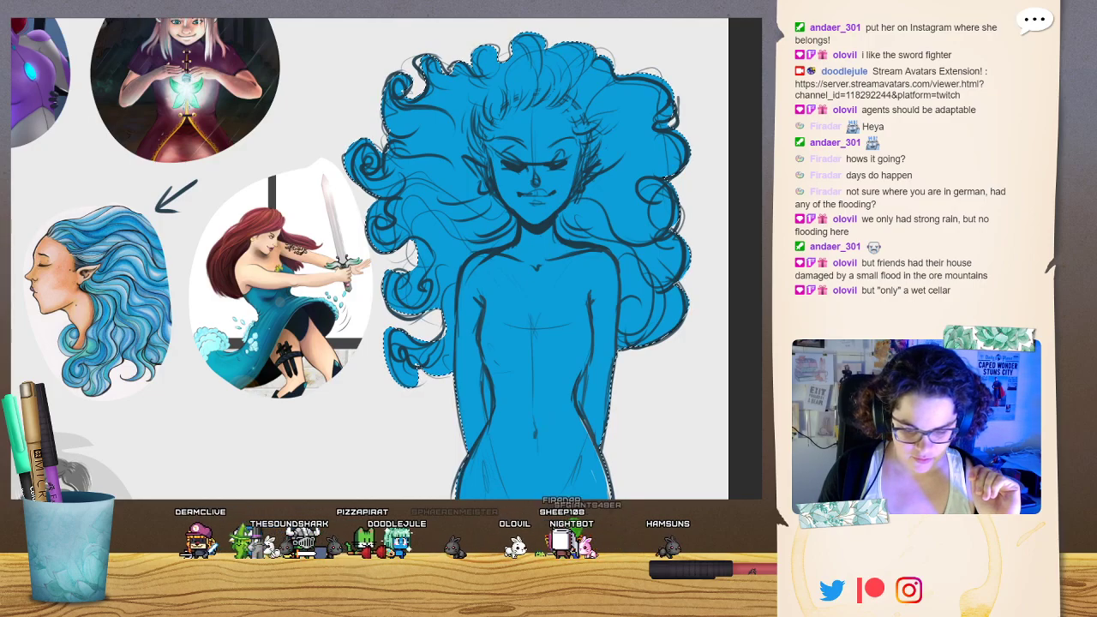
key(ctrl+d)
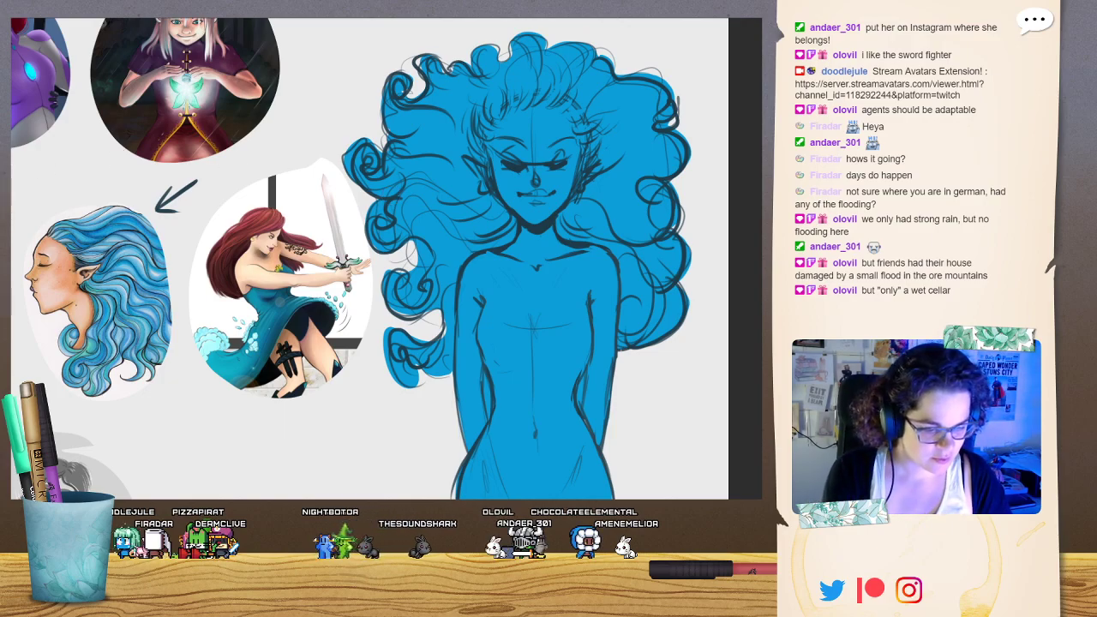
Lighten the blue base around the elf's head with a soft gradient and paint lighter strands through her curls.
drag(279, 301, 303, 361)
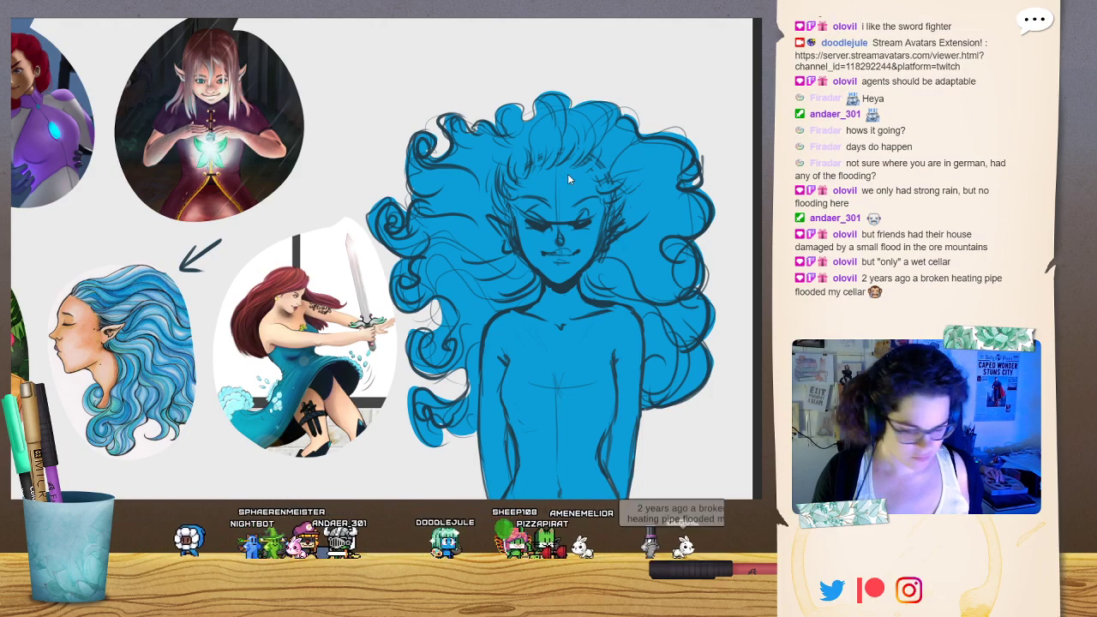
mouse_move(411, 170)
mouse_down()
mouse_move(585, 163)
mouse_move(400, 224)
mouse_move(699, 206)
mouse_move(680, 199)
mouse_move(667, 290)
mouse_up()
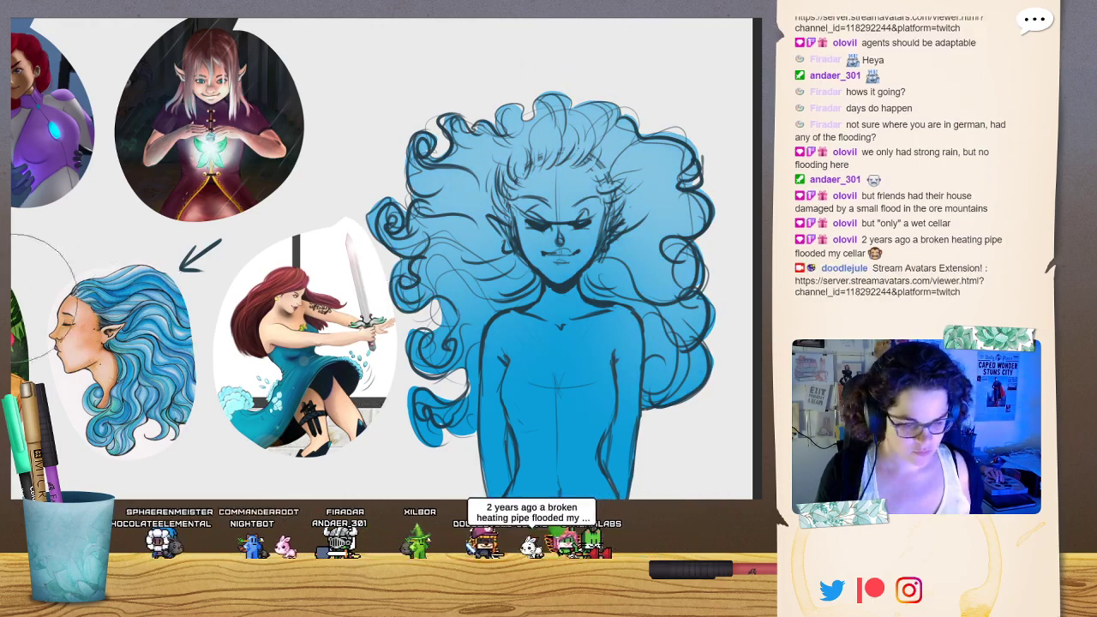
key(ctrl+minus)
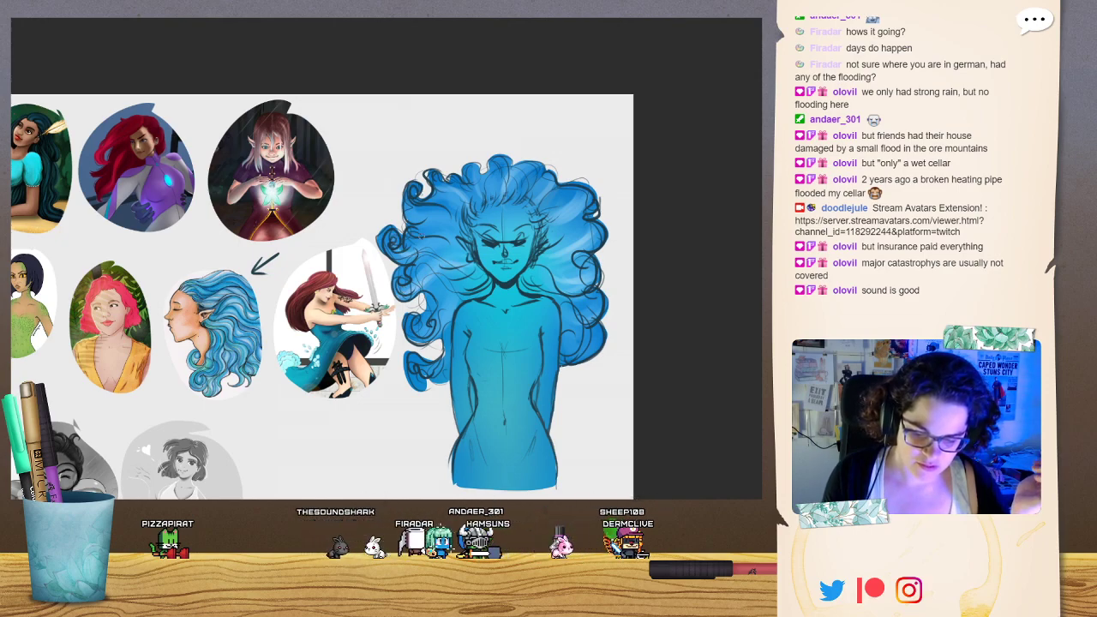
mouse_move(411, 339)
mouse_down()
mouse_move(444, 322)
mouse_move(465, 277)
mouse_up()
mouse_move(410, 367)
mouse_down()
mouse_move(420, 377)
mouse_move(442, 353)
mouse_up()
drag(406, 206, 434, 221)
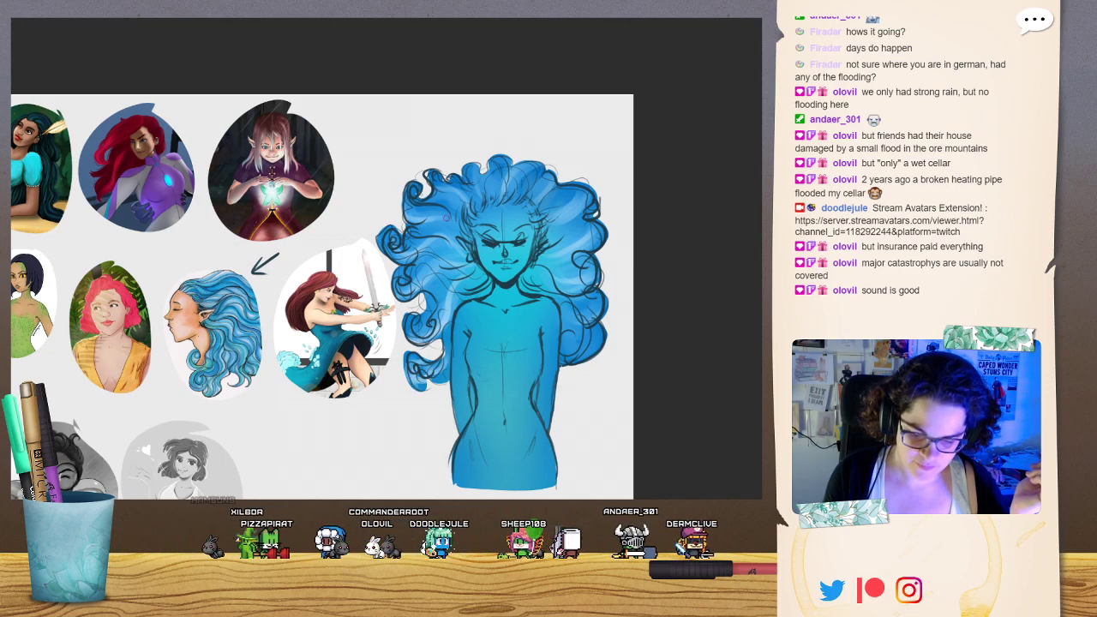
mouse_move(473, 190)
mouse_down()
mouse_move(476, 206)
mouse_move(551, 220)
mouse_up()
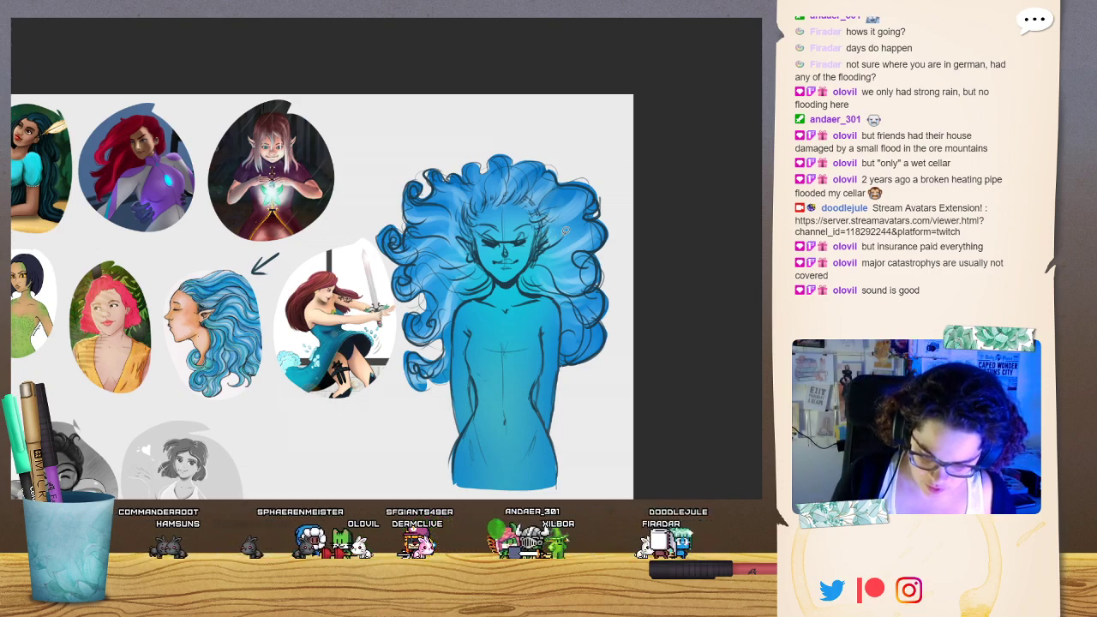
Select the elf's face, neck and neckline, fill them with a peach skin tone, shade the skin, and clear the selection.
mouse_move(553, 240)
mouse_down()
mouse_move(531, 204)
mouse_move(502, 199)
mouse_move(468, 240)
mouse_move(496, 287)
mouse_move(472, 311)
mouse_move(531, 337)
mouse_move(555, 298)
mouse_move(526, 288)
mouse_move(530, 260)
mouse_move(553, 241)
mouse_up()
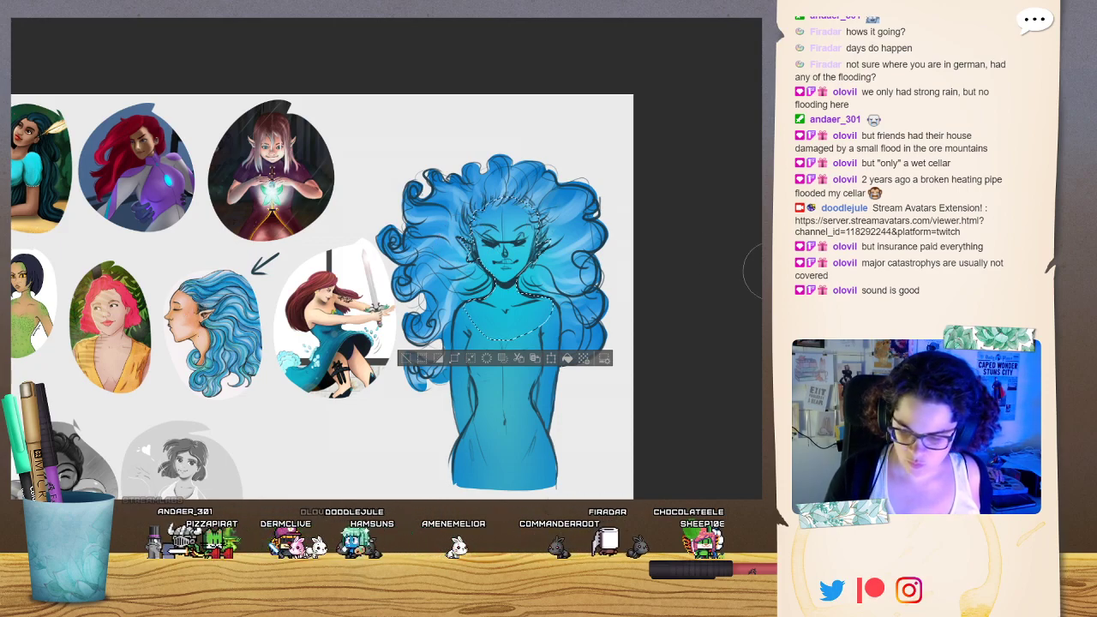
mouse_move(476, 245)
mouse_down()
mouse_move(519, 211)
mouse_move(490, 310)
mouse_move(540, 315)
mouse_up()
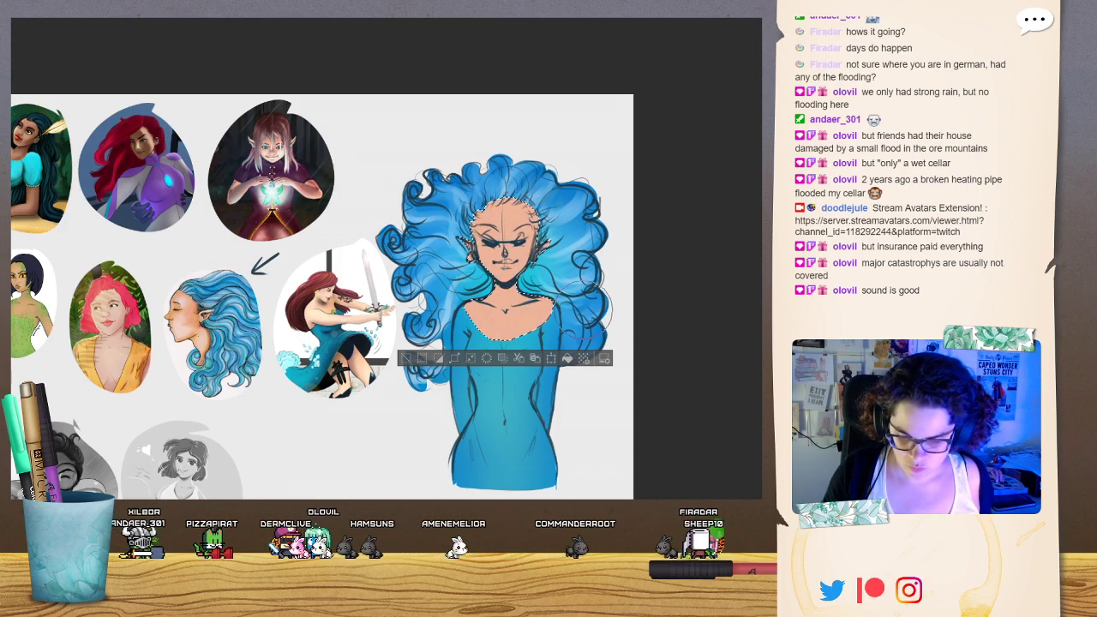
click(407, 359)
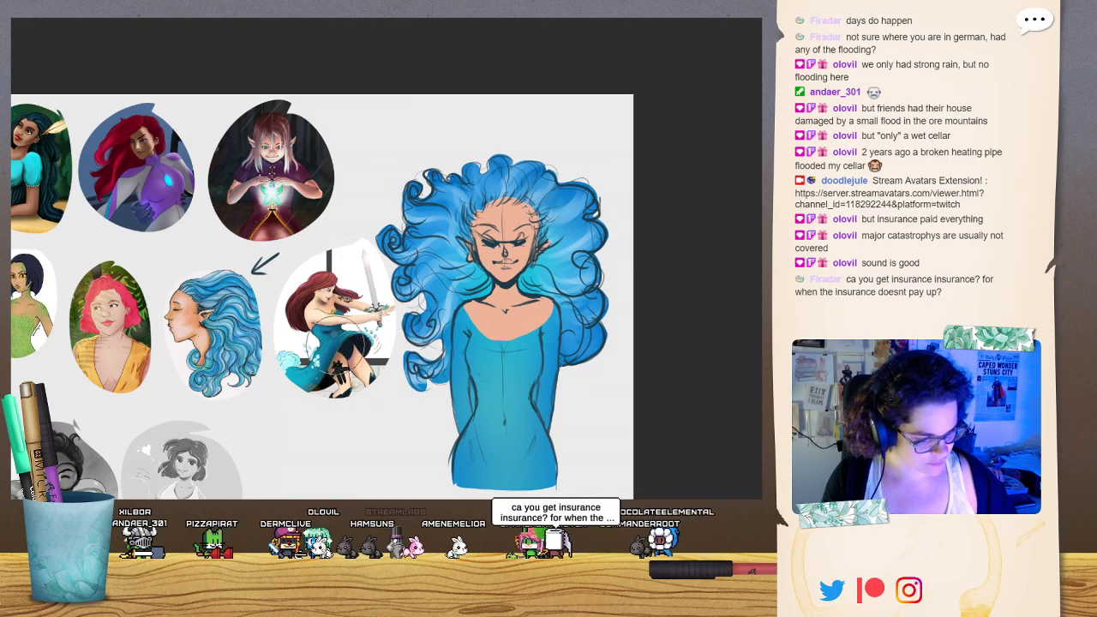
key(ctrl+z)
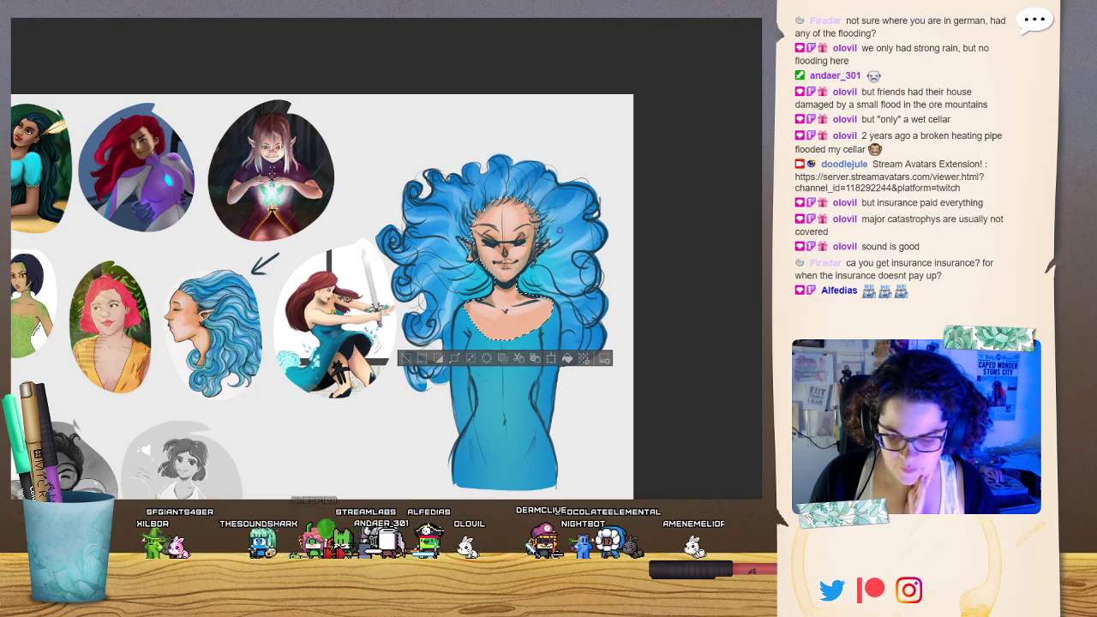
click(408, 358)
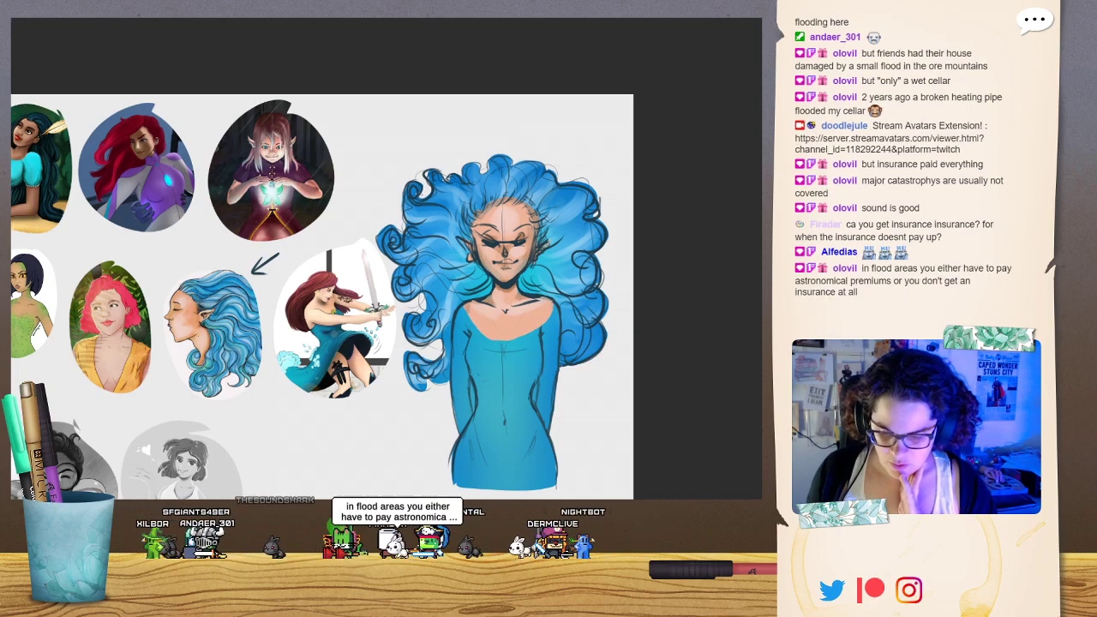
Undo the trial changes to the sketch lines and tint the line art a softer dark blue.
key(ctrl+z)
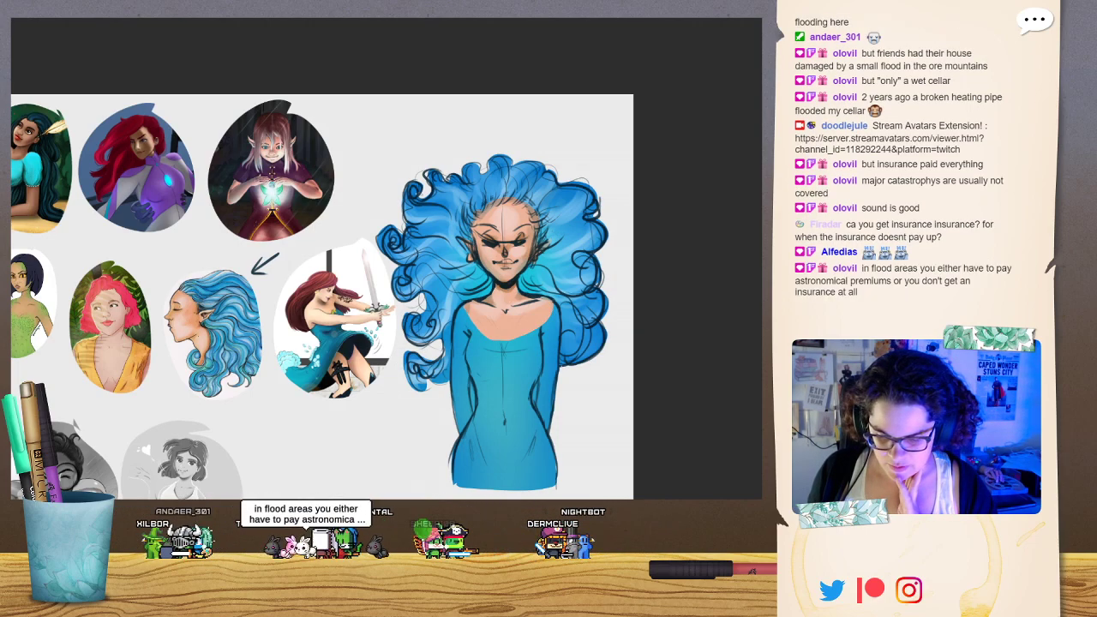
key(ctrl+z)
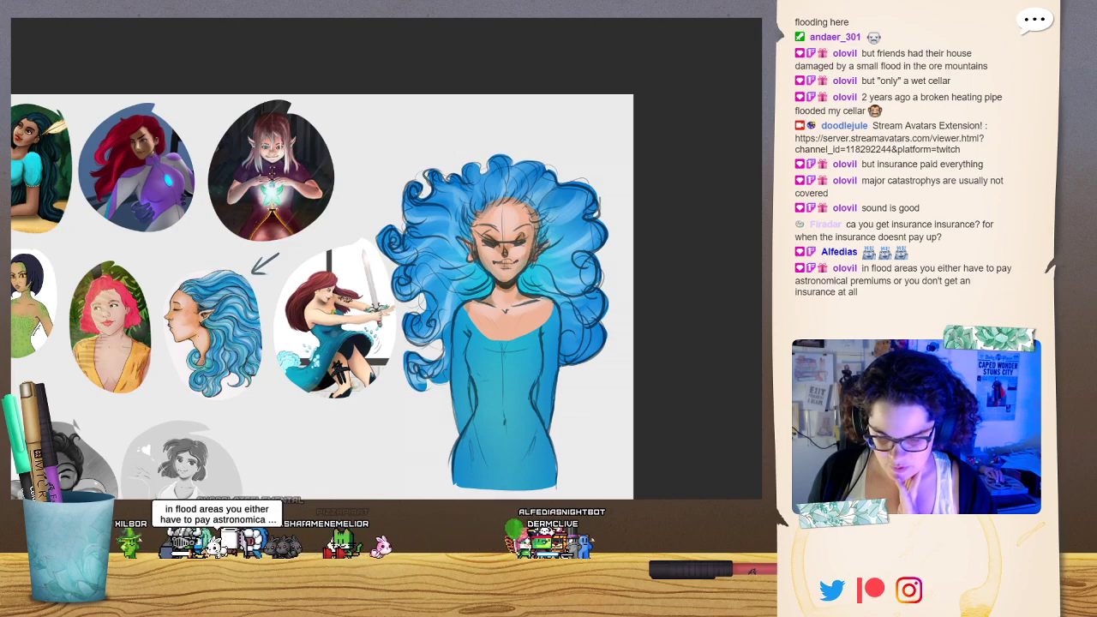
key(ctrl+z)
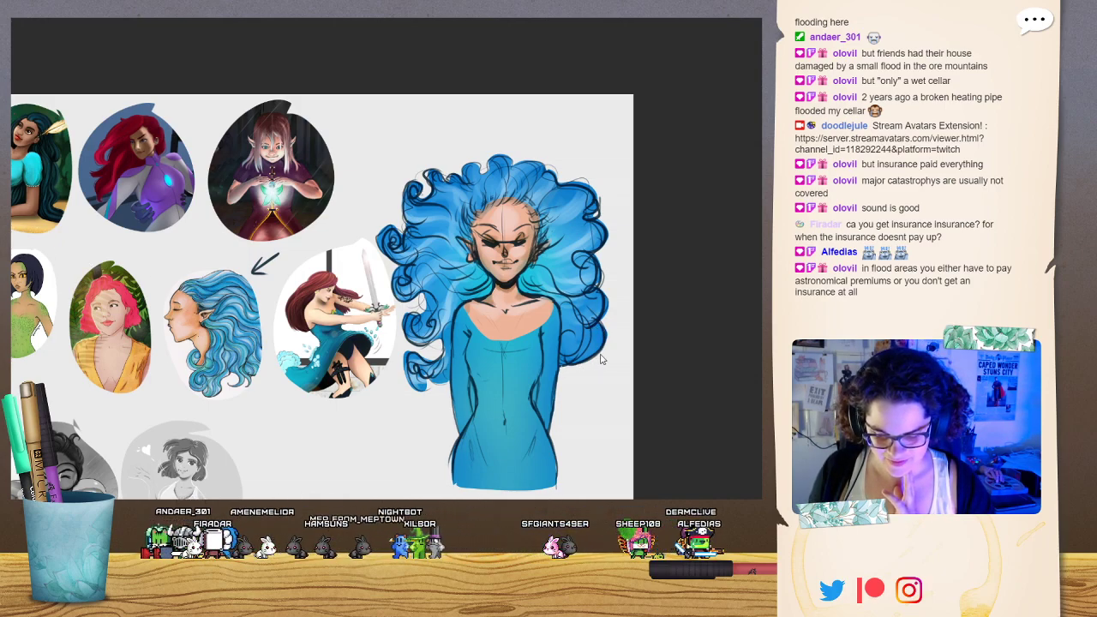
mouse_move(596, 382)
mouse_down()
mouse_move(625, 382)
mouse_move(609, 386)
mouse_up()
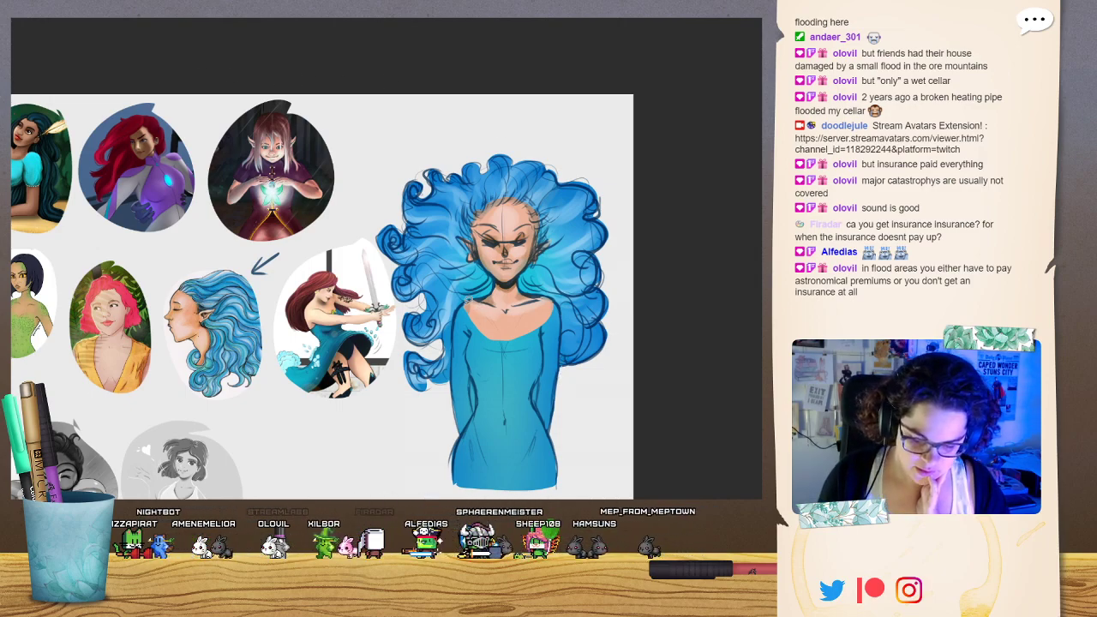
Select the elf's dress from the neckline down to the hem and recolour it a pale blue.
mouse_move(473, 310)
mouse_down()
mouse_move(495, 333)
mouse_move(528, 331)
mouse_move(557, 296)
mouse_move(560, 475)
mouse_up()
mouse_move(453, 468)
mouse_down()
mouse_move(458, 312)
mouse_move(471, 296)
mouse_up()
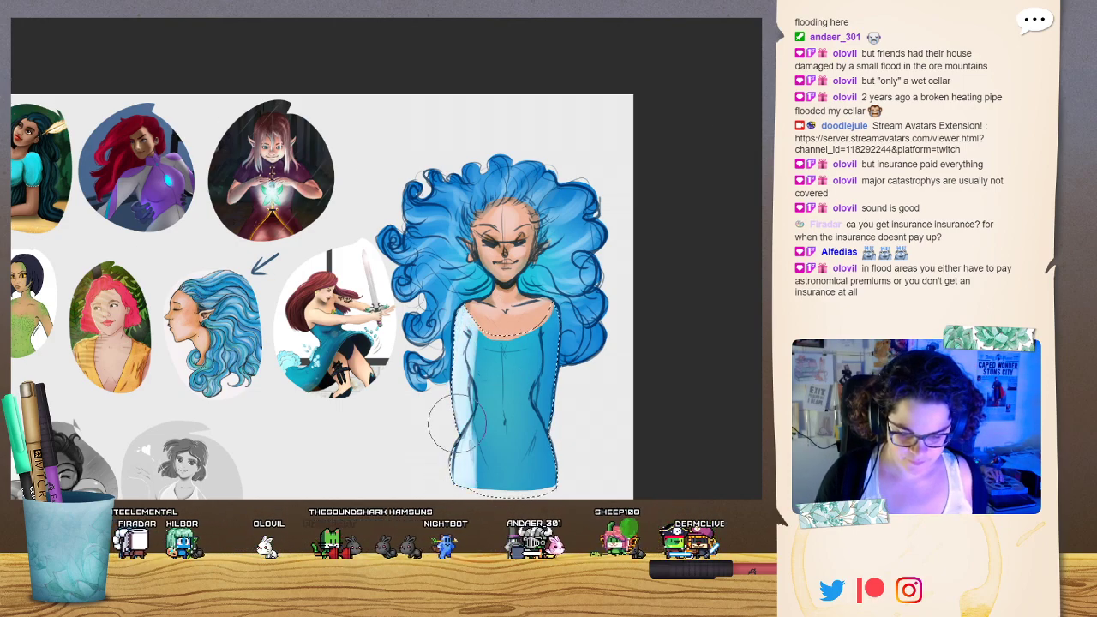
key(ctrl+z)
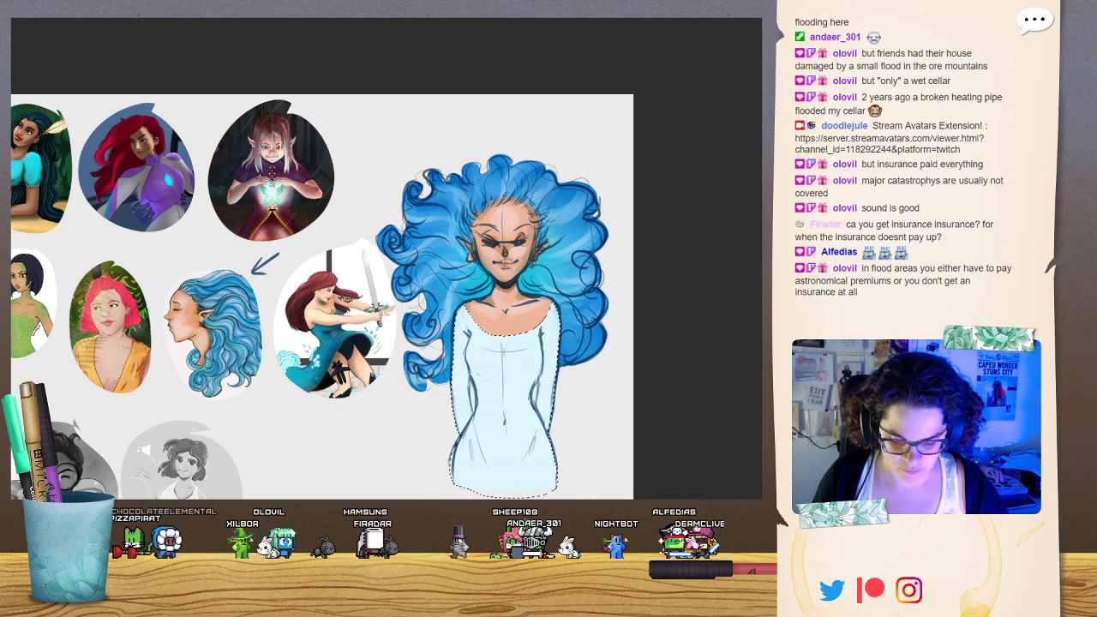
key(ctrl+z)
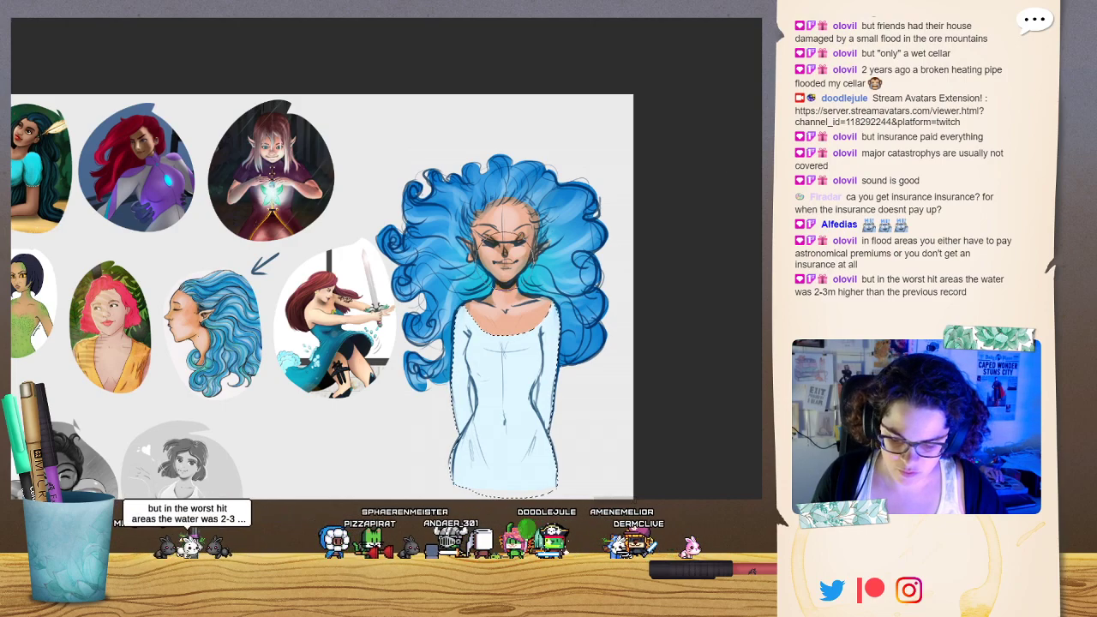
Try brown, orange, yellow and mint green as alternative colours for the selected dress.
drag(467, 317, 491, 459)
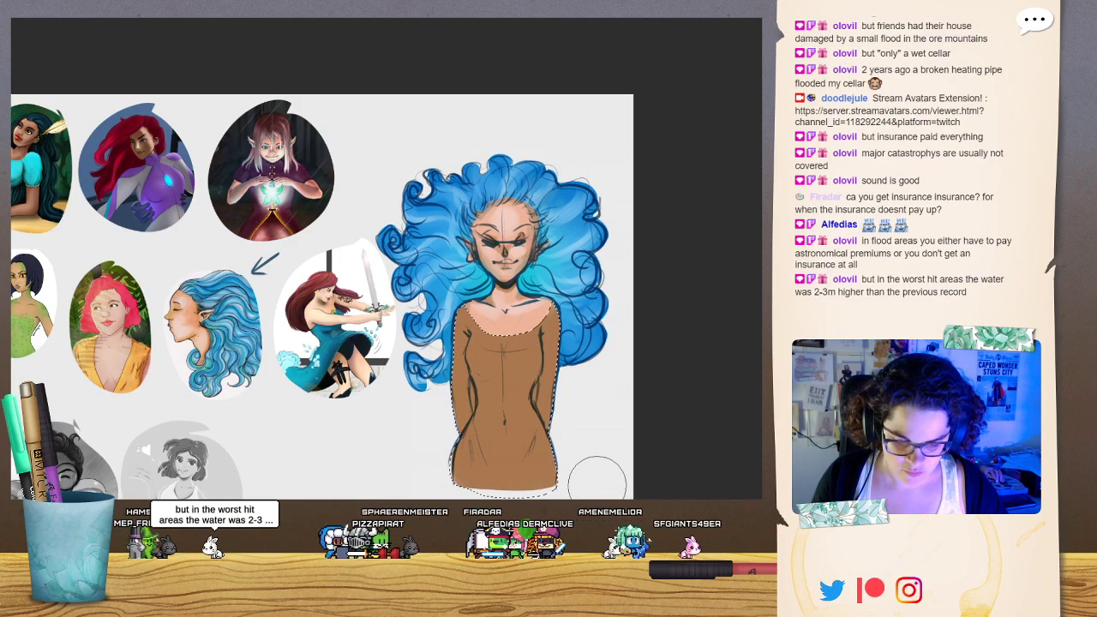
drag(467, 318, 482, 461)
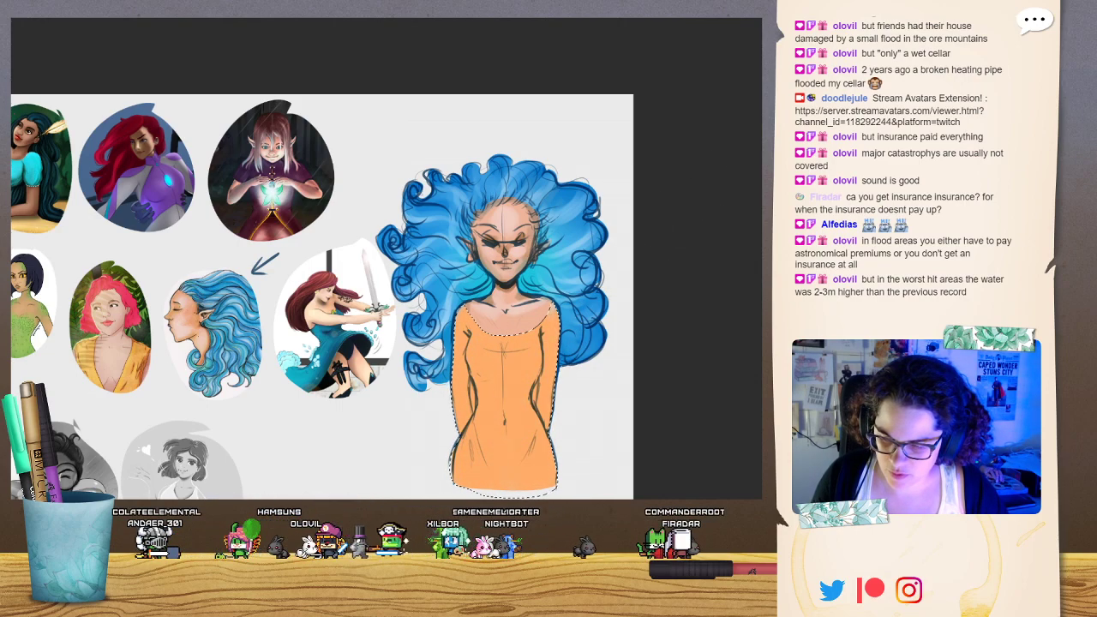
drag(462, 305, 463, 484)
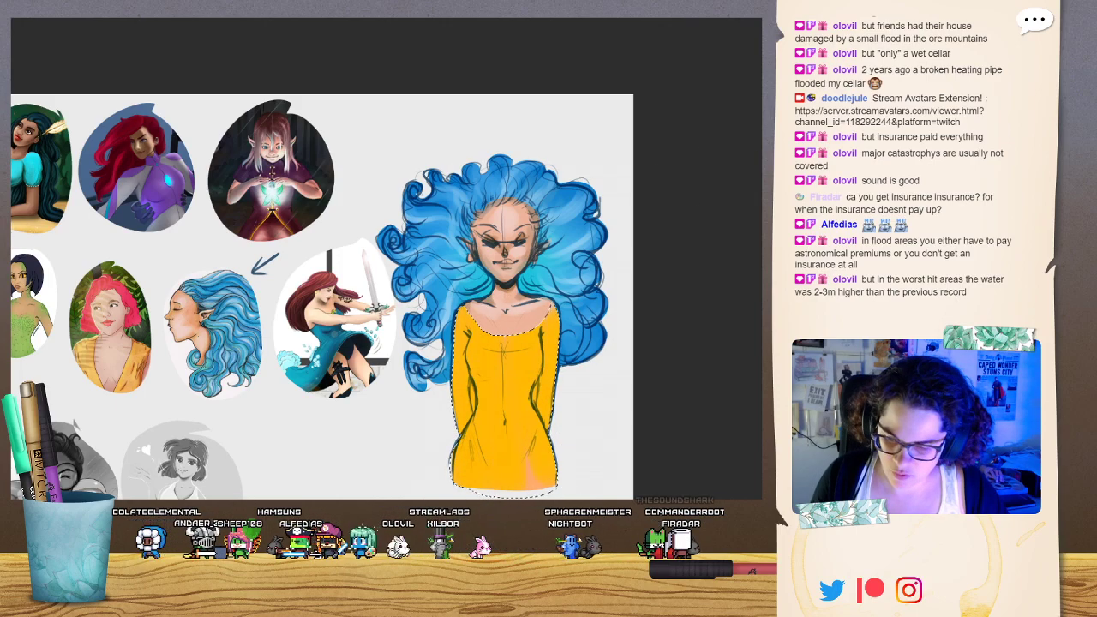
drag(506, 334, 484, 463)
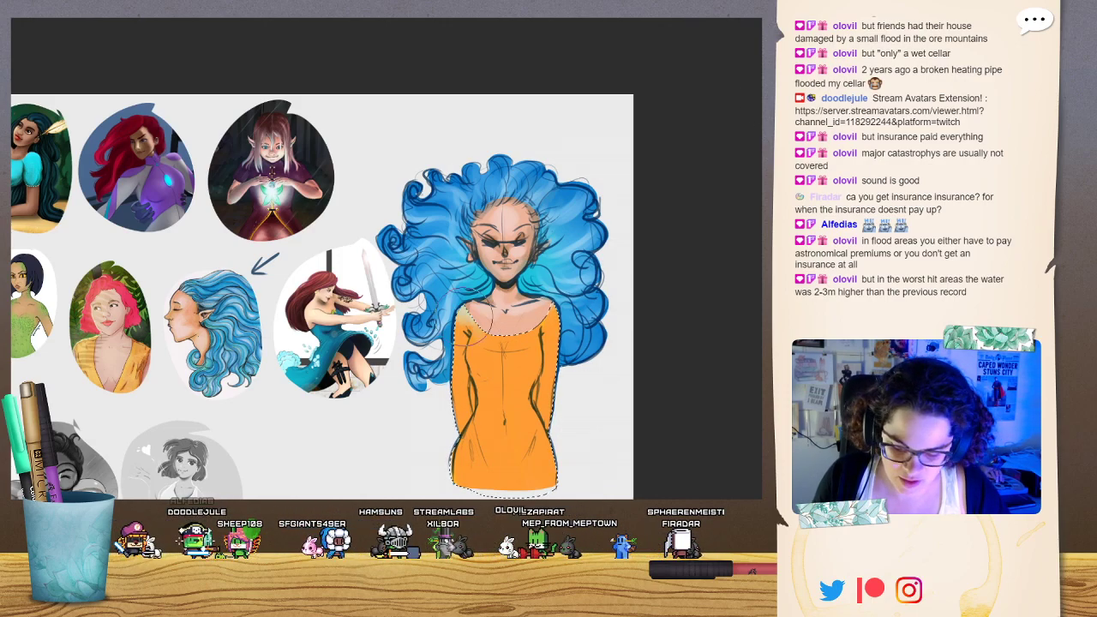
mouse_move(471, 330)
mouse_down()
mouse_move(484, 454)
mouse_move(544, 342)
mouse_up()
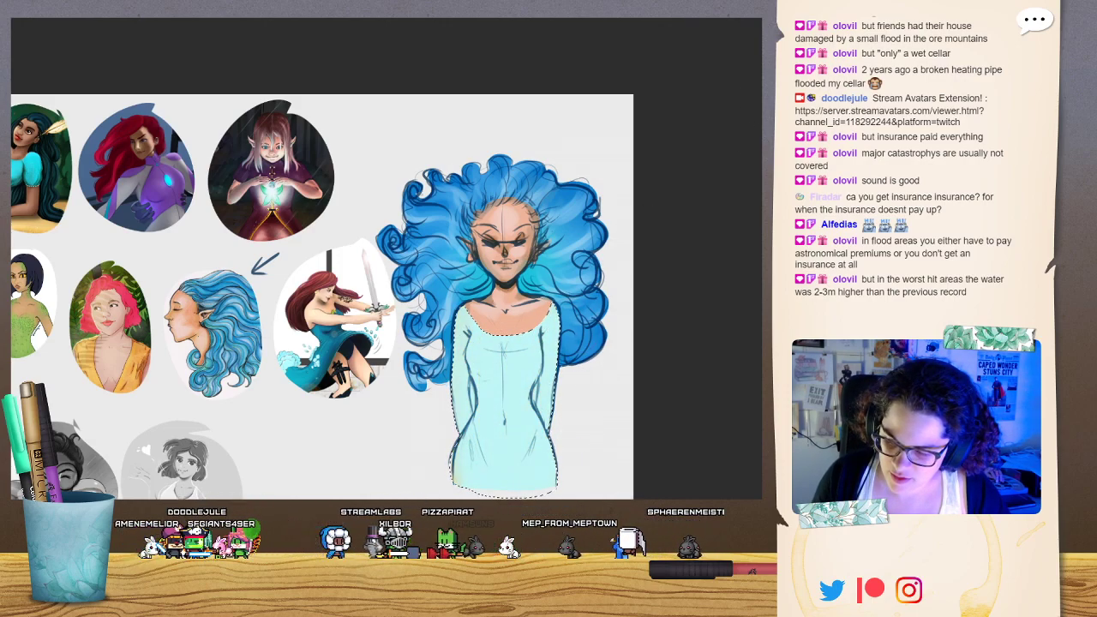
Return the dress to pale blue, brush white highlights down its middle, and clear the selection.
mouse_move(447, 411)
mouse_down()
mouse_move(511, 411)
mouse_move(548, 474)
mouse_up()
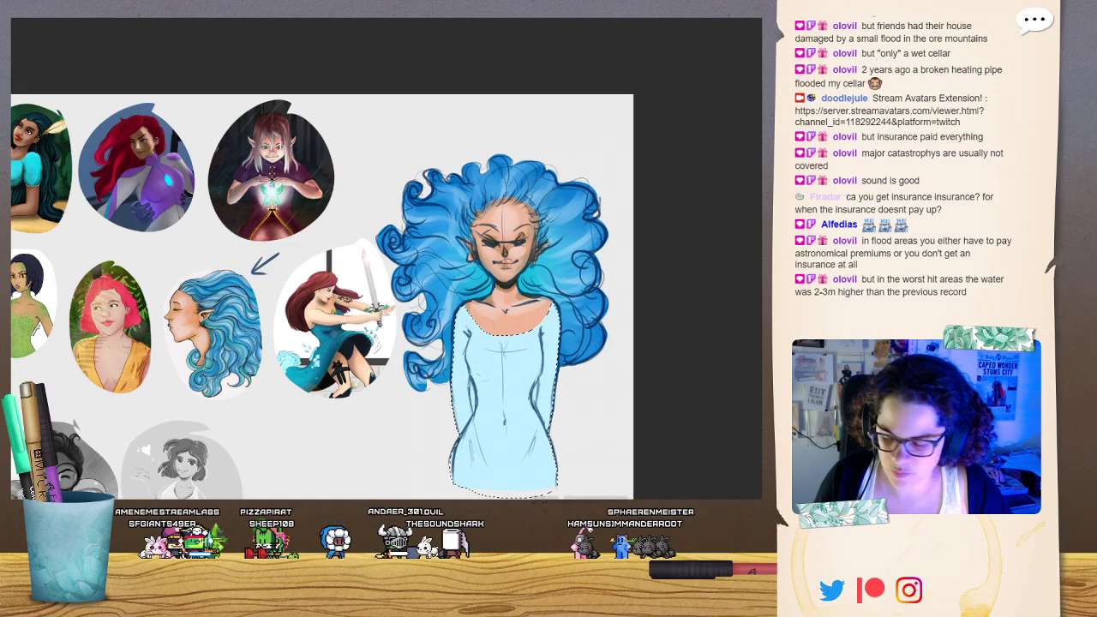
mouse_move(489, 385)
mouse_down()
mouse_move(504, 350)
mouse_move(497, 445)
mouse_move(511, 453)
mouse_up()
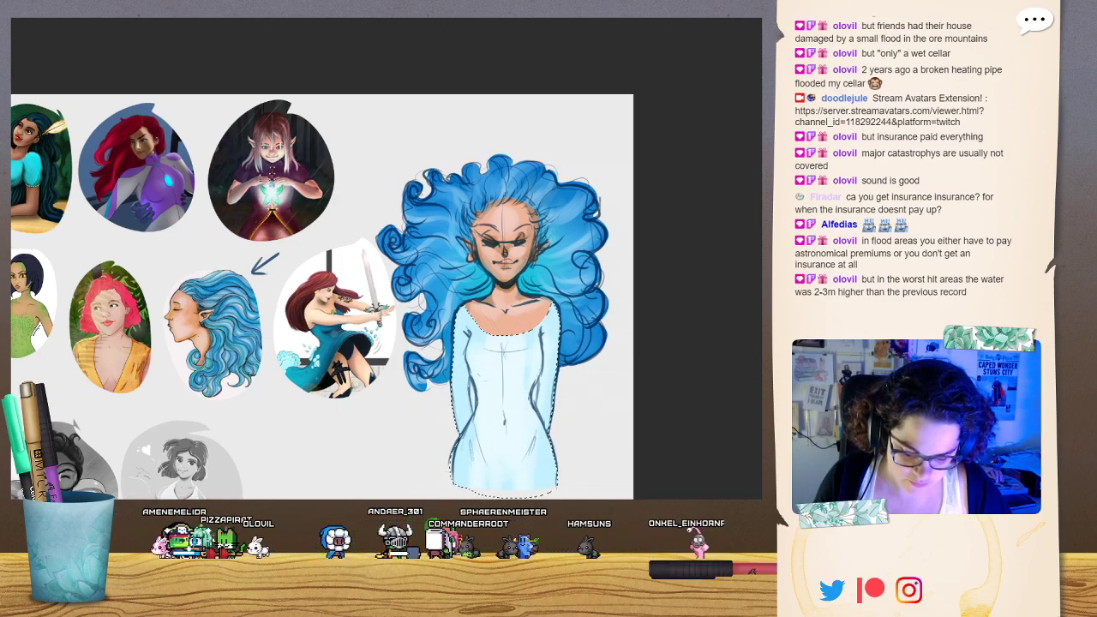
key(ctrl+d)
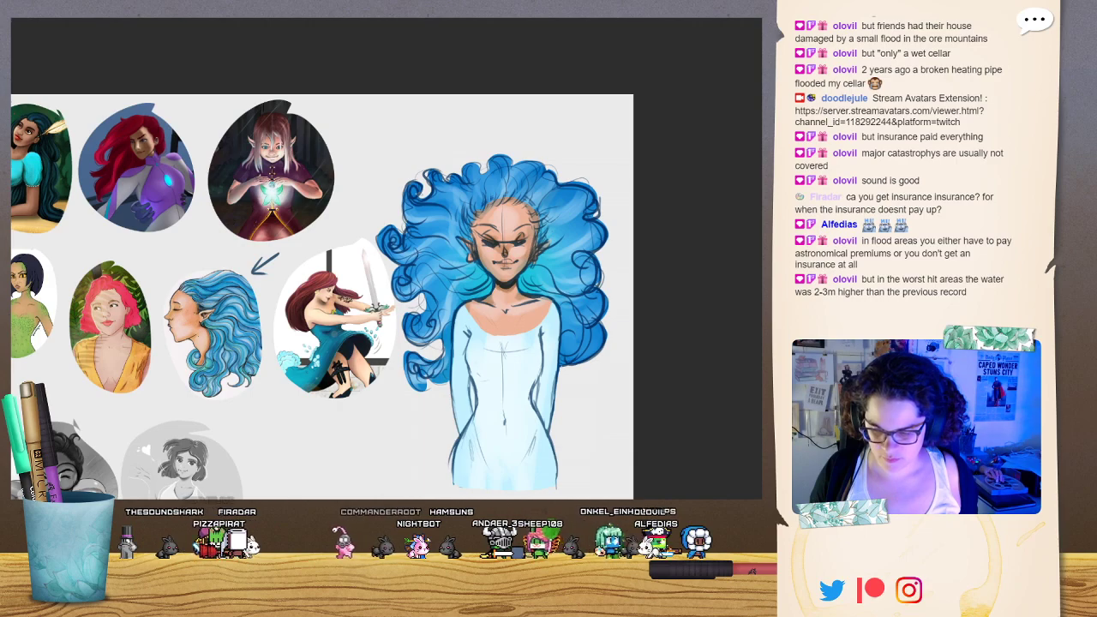
Clean up the dress by removing the centre line and excess waist lines and softening the neckline edge.
mouse_move(463, 438)
mouse_down()
mouse_move(455, 460)
mouse_move(478, 399)
mouse_move(467, 438)
mouse_move(483, 423)
mouse_up()
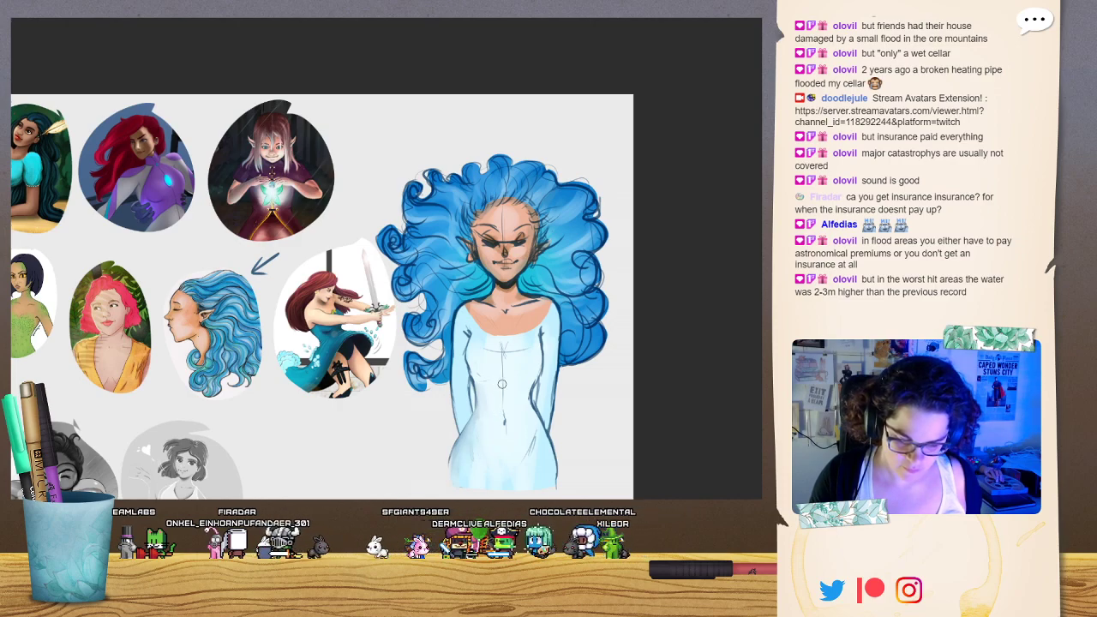
drag(503, 350, 501, 344)
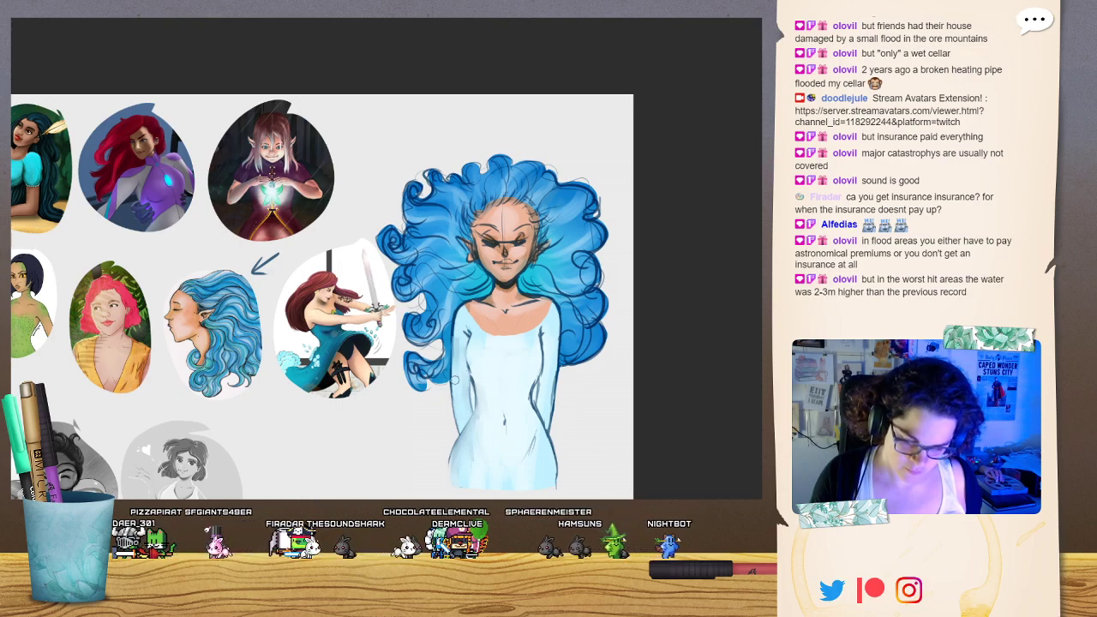
mouse_move(469, 317)
mouse_down()
mouse_move(471, 328)
mouse_move(535, 332)
mouse_move(544, 320)
mouse_up()
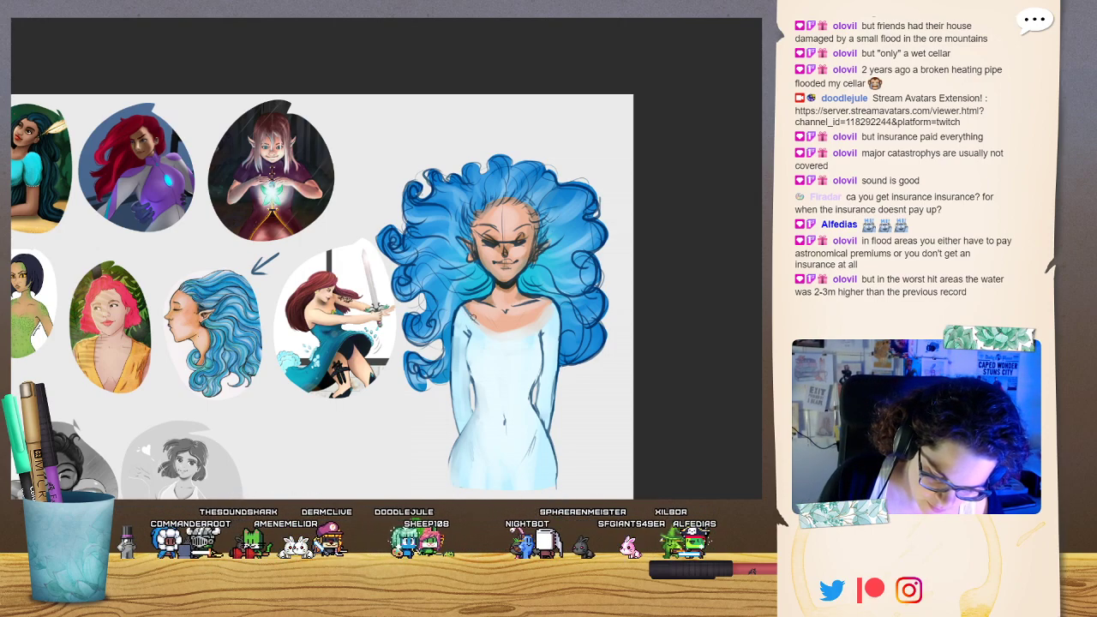
Draw a curved neckline on the dress with rows of scalloped lace hanging from shoulder to shoulder.
mouse_move(476, 320)
mouse_down()
mouse_move(525, 329)
mouse_move(549, 307)
mouse_up()
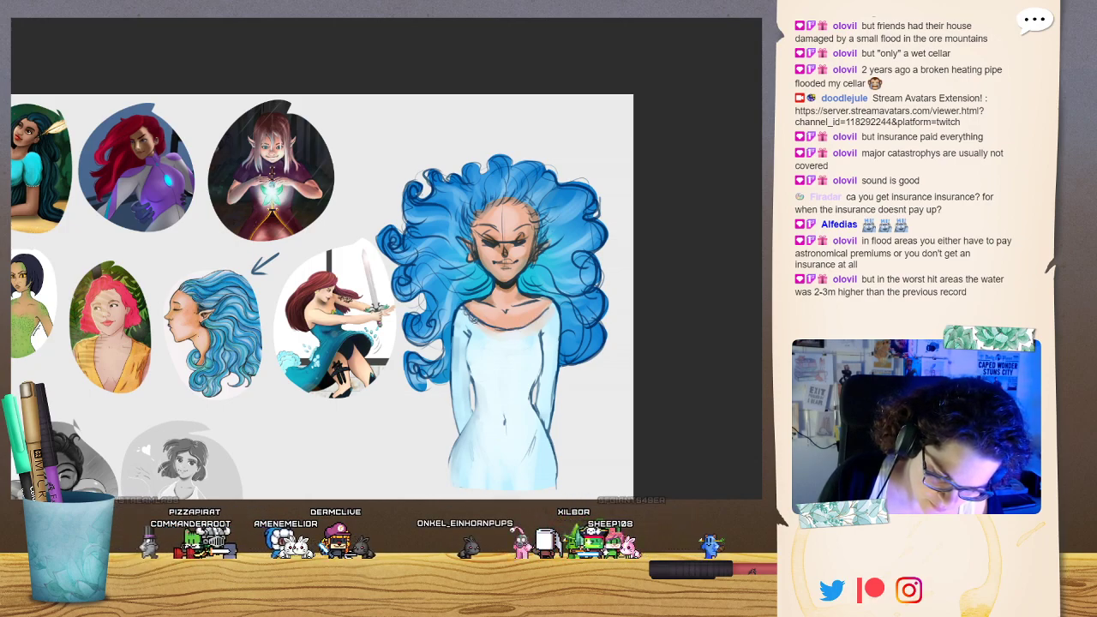
mouse_move(473, 319)
mouse_down()
mouse_move(505, 334)
mouse_move(538, 329)
mouse_move(553, 305)
mouse_up()
mouse_move(460, 310)
mouse_down()
mouse_move(487, 336)
mouse_move(514, 339)
mouse_move(559, 307)
mouse_up()
mouse_move(460, 325)
mouse_down()
mouse_move(509, 349)
mouse_move(559, 328)
mouse_move(475, 340)
mouse_move(460, 318)
mouse_up()
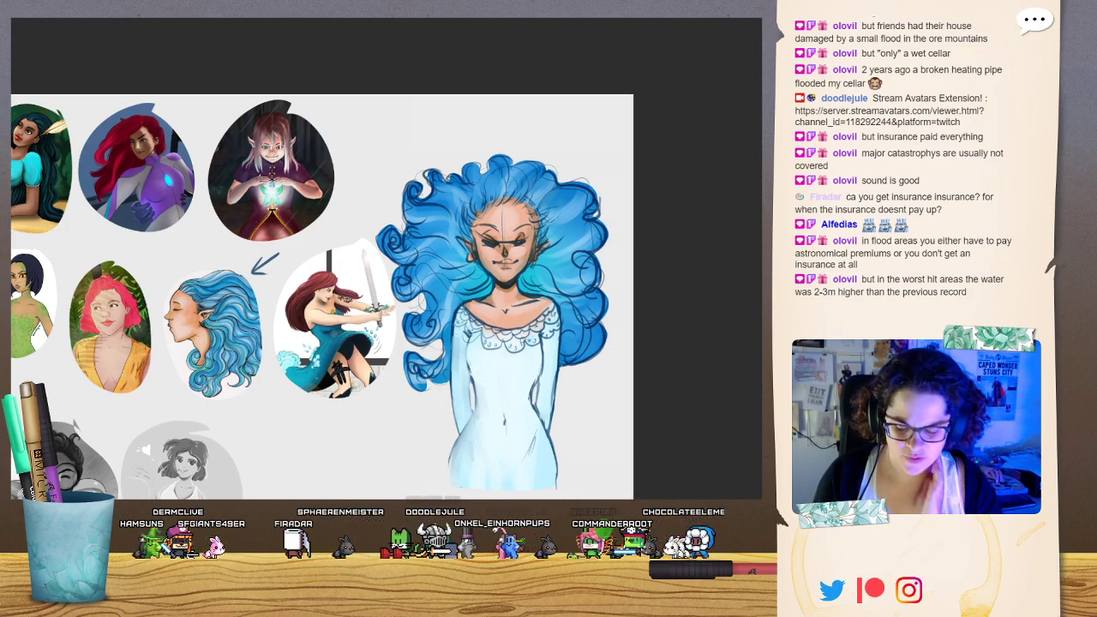
Refine the elf's closed eyes and pointed ears, and select and transform her mouth into a smaller shape.
drag(455, 395, 460, 435)
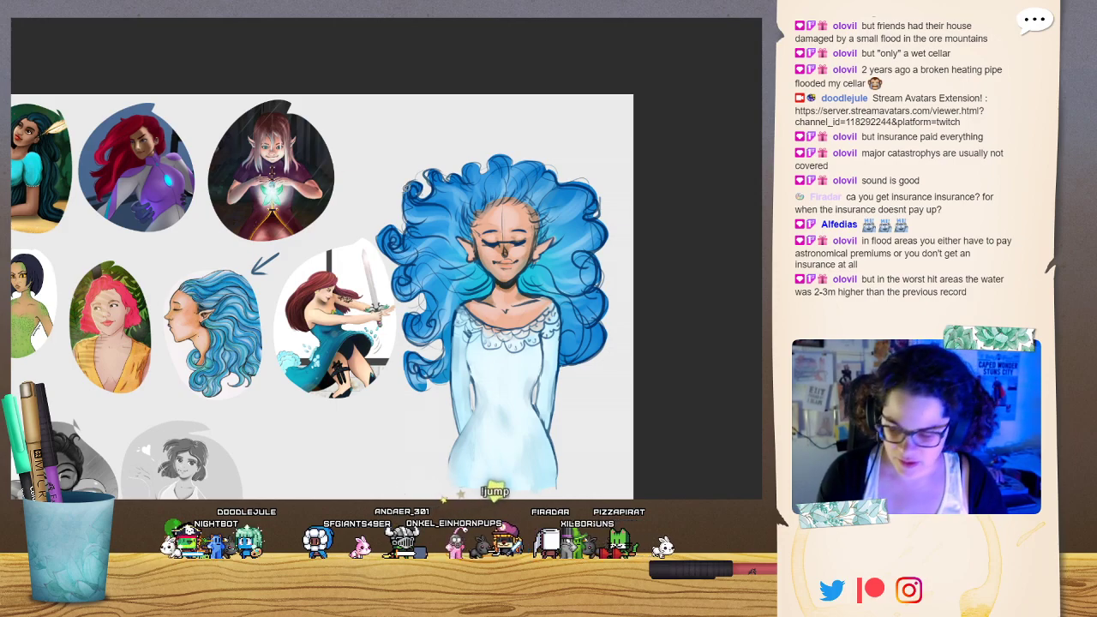
drag(520, 256, 503, 251)
click(550, 287)
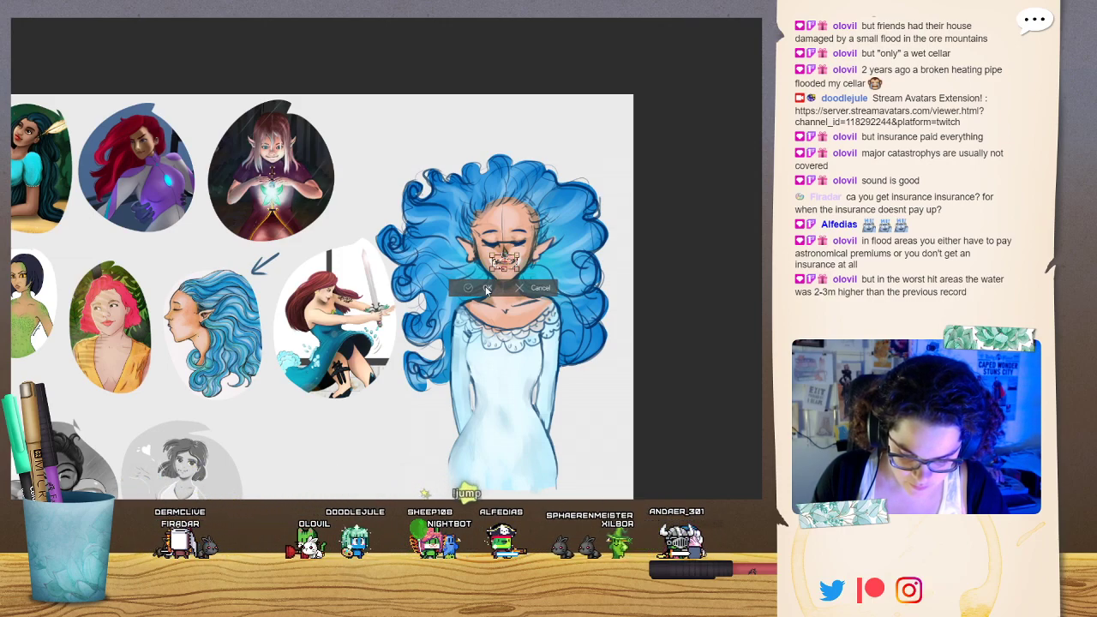
key(Return)
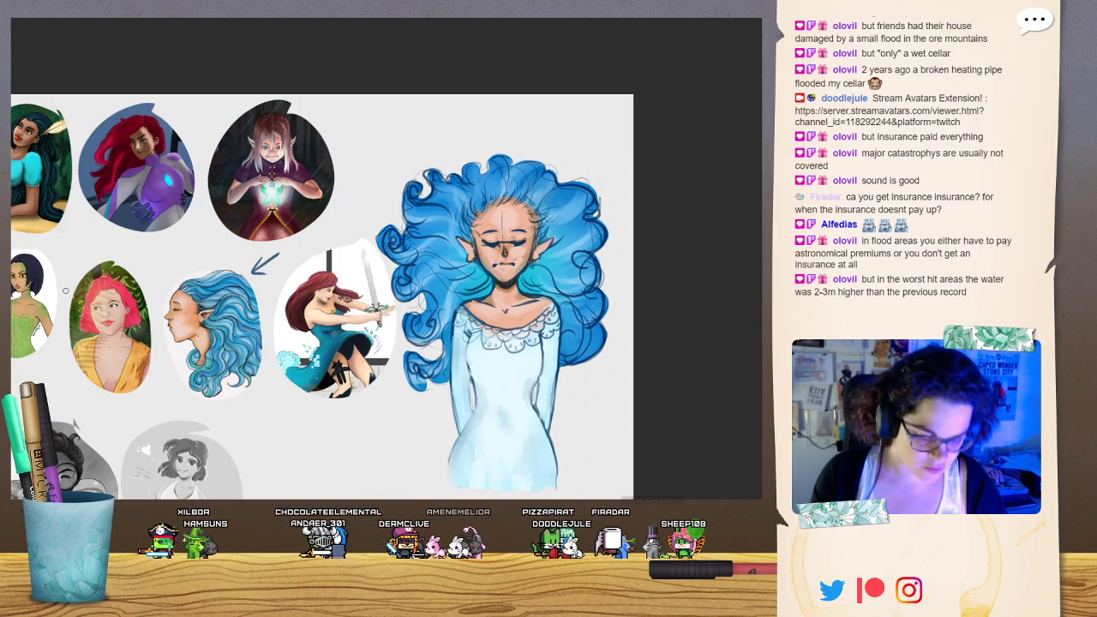
key(ctrl+plus)
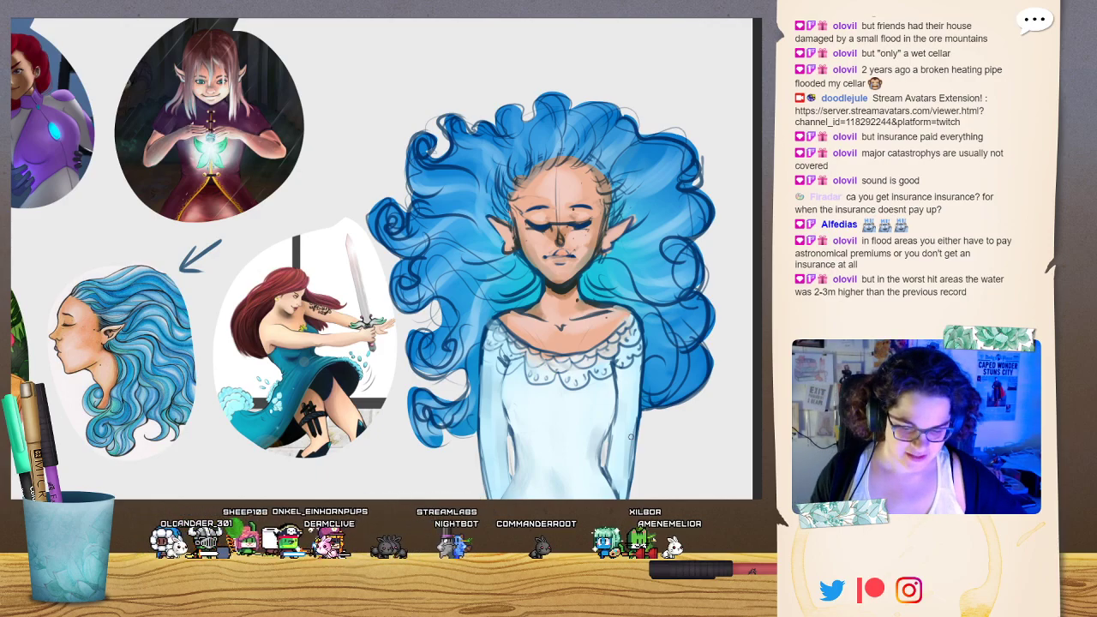
key(ctrl+minus)
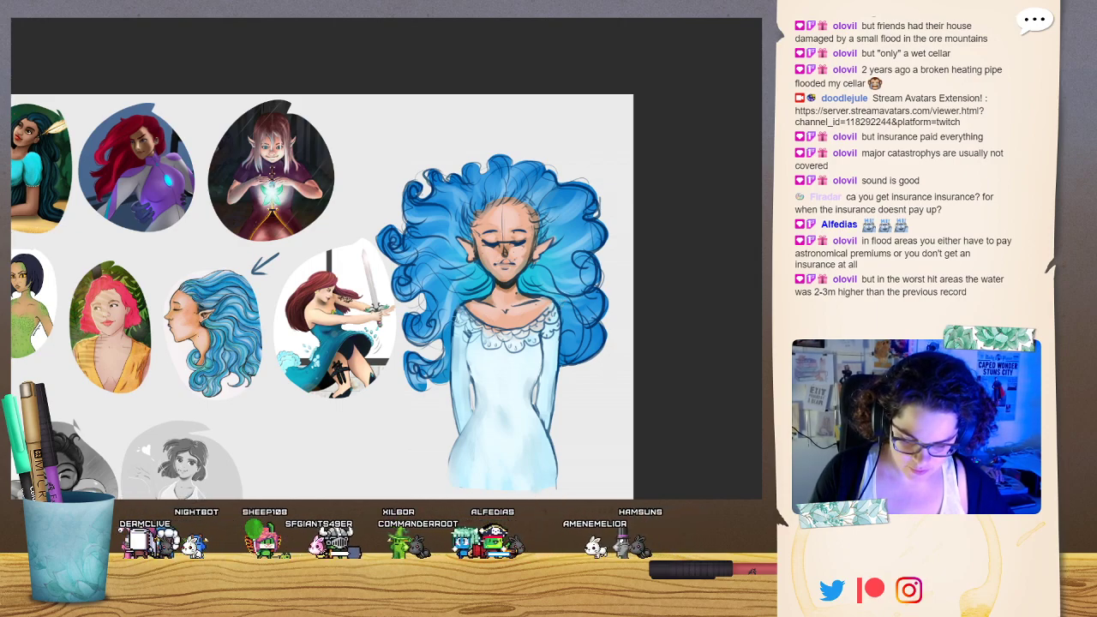
Try sketching long seams and flared skirt lines from the bodice and waist down past the hem, and undo them.
drag(457, 317, 453, 379)
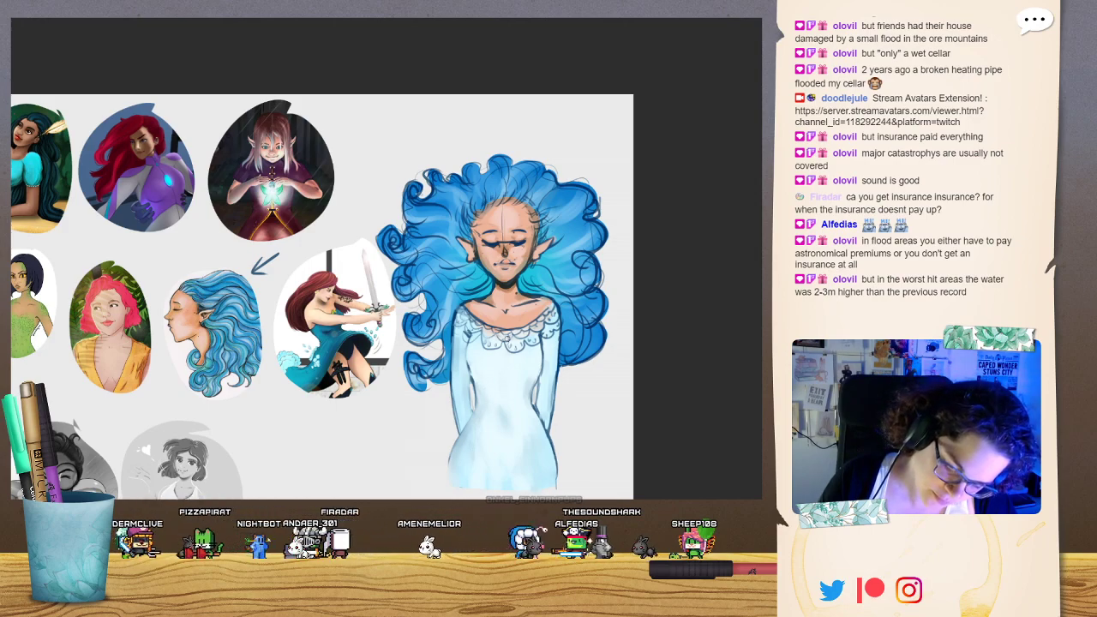
drag(506, 334, 491, 420)
drag(504, 363, 454, 495)
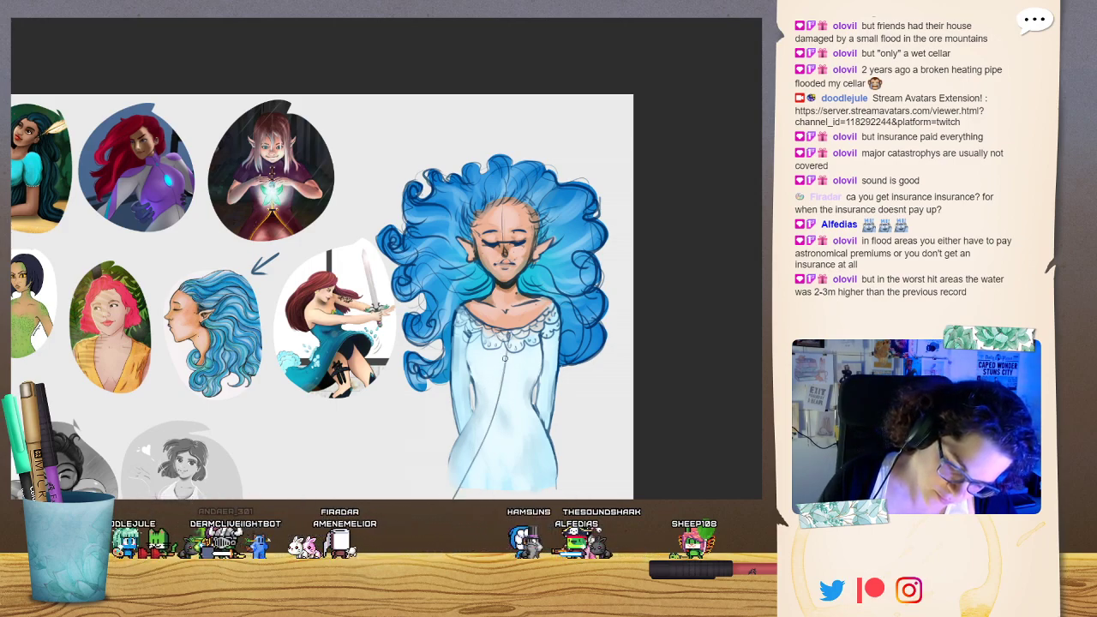
drag(507, 373, 517, 496)
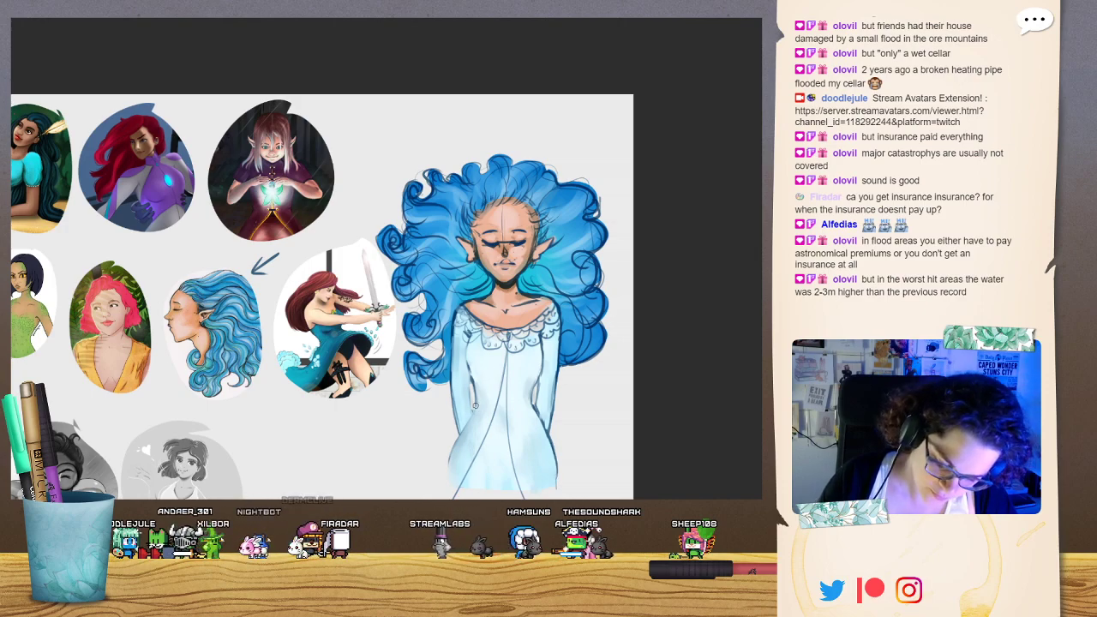
drag(475, 406, 416, 497)
drag(536, 423, 569, 494)
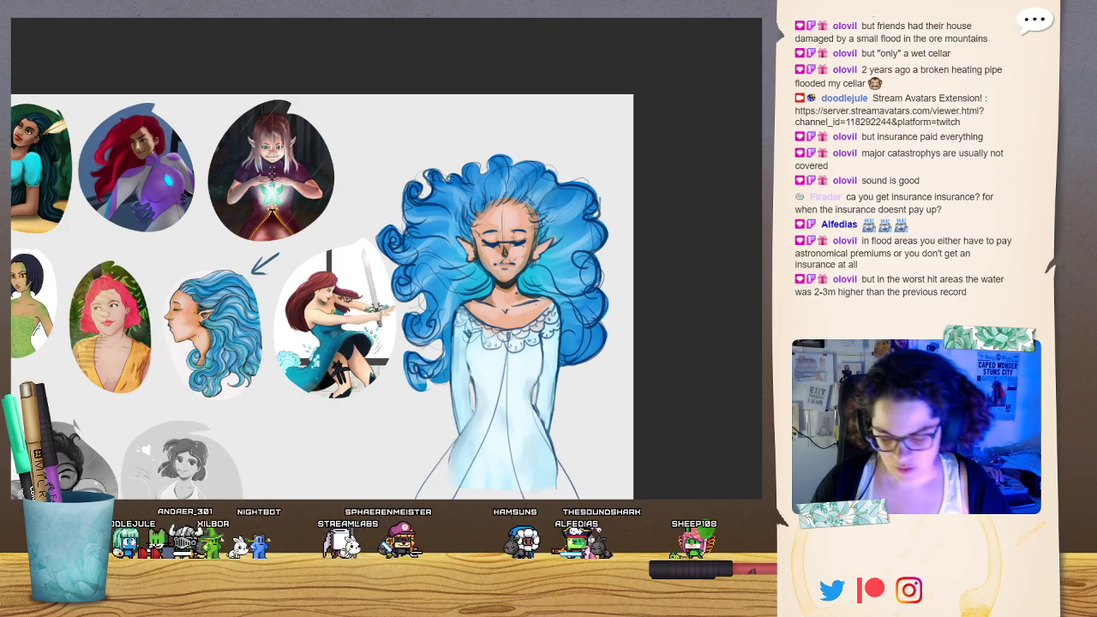
key(ctrl+z)
key(ctrl+z)
key(ctrl+z)
key(ctrl+z)
key(ctrl+z)
key(ctrl+z)
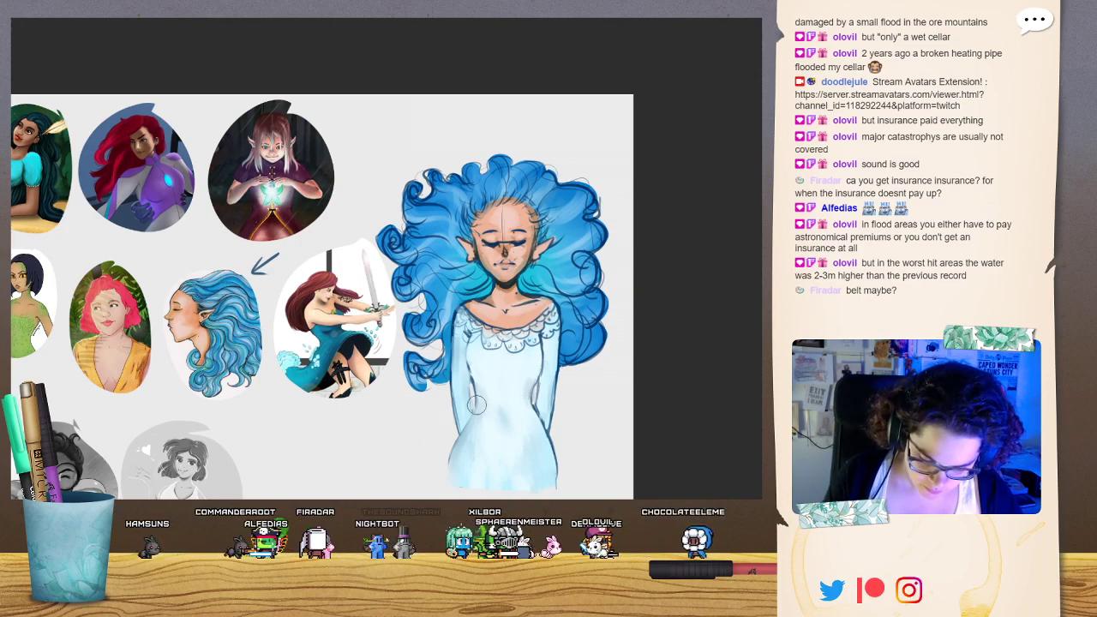
Try lace brush trims across the waist and along the neckline, undoing each stroke.
drag(476, 409, 542, 407)
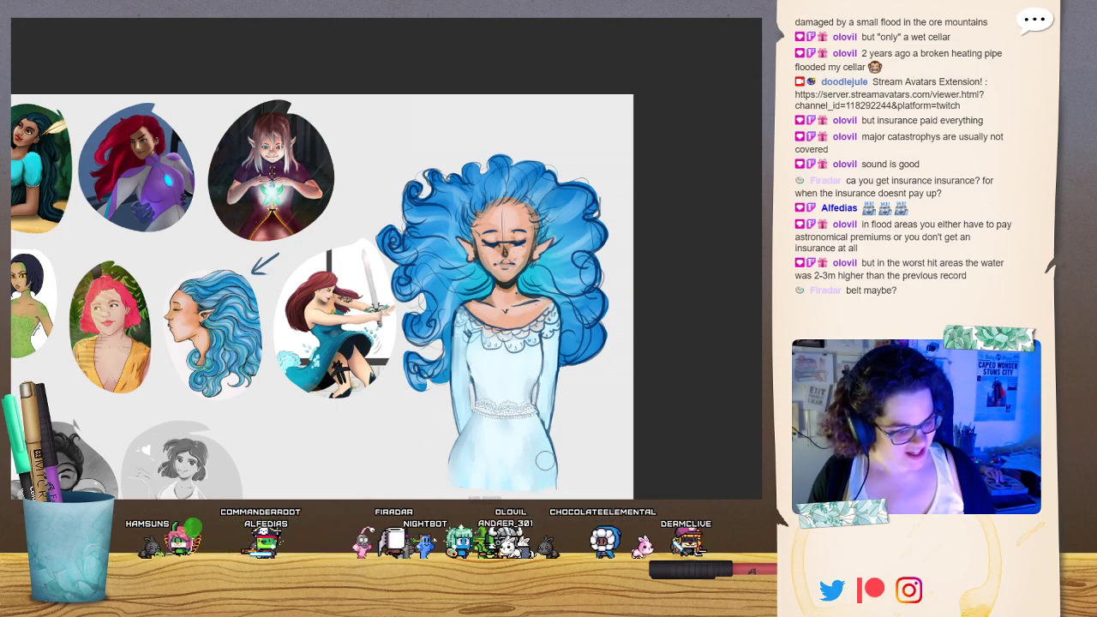
key(ctrl+z)
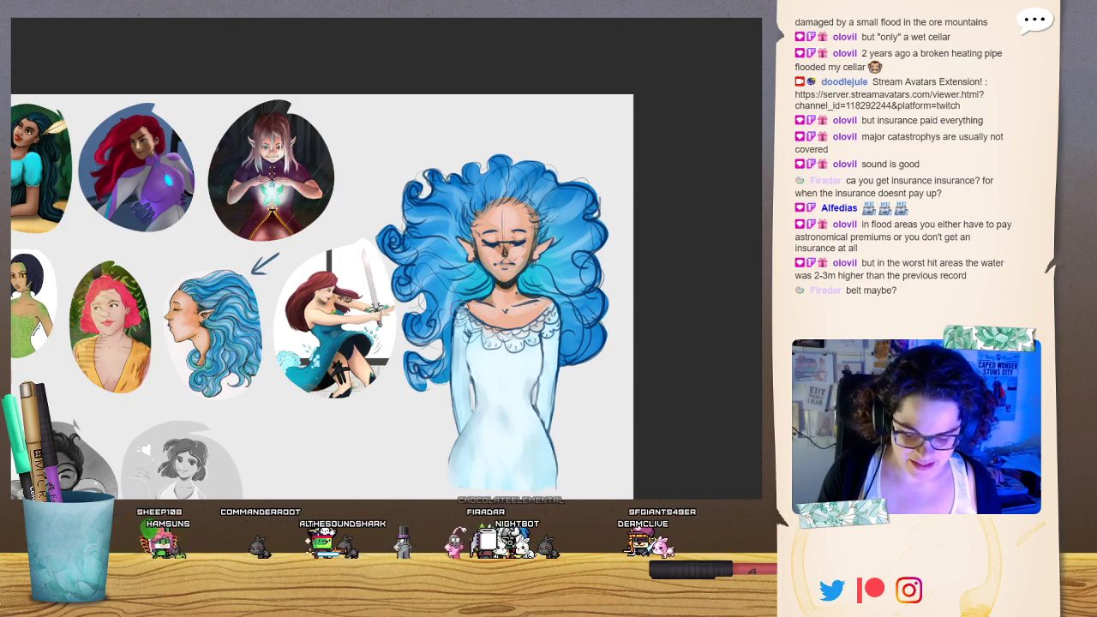
mouse_move(458, 316)
mouse_down()
mouse_move(502, 336)
mouse_move(555, 315)
mouse_up()
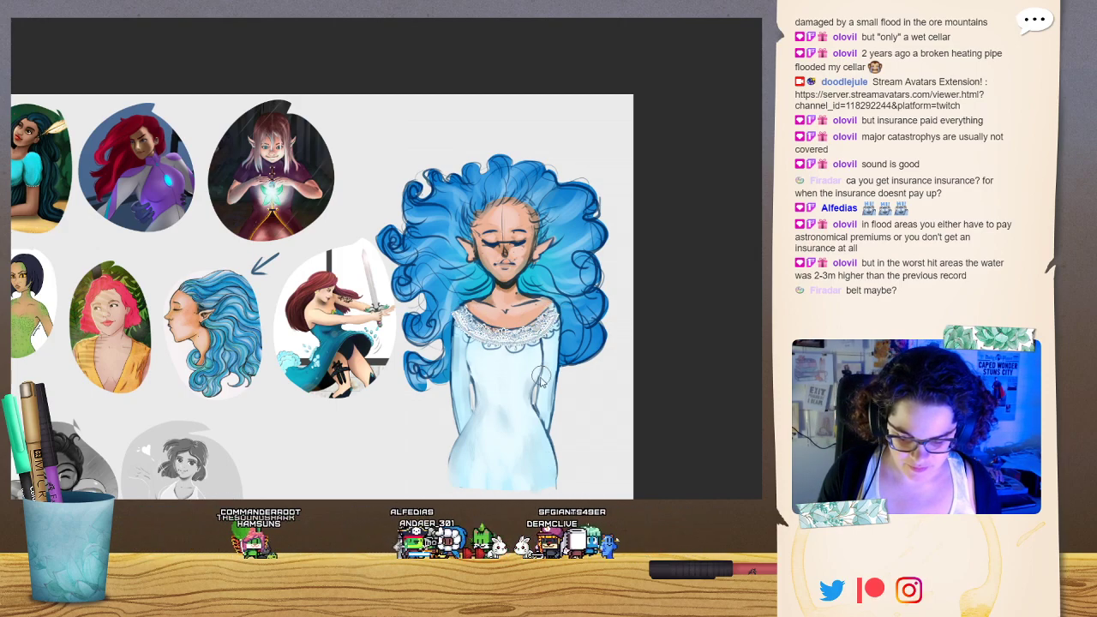
key(ctrl+z)
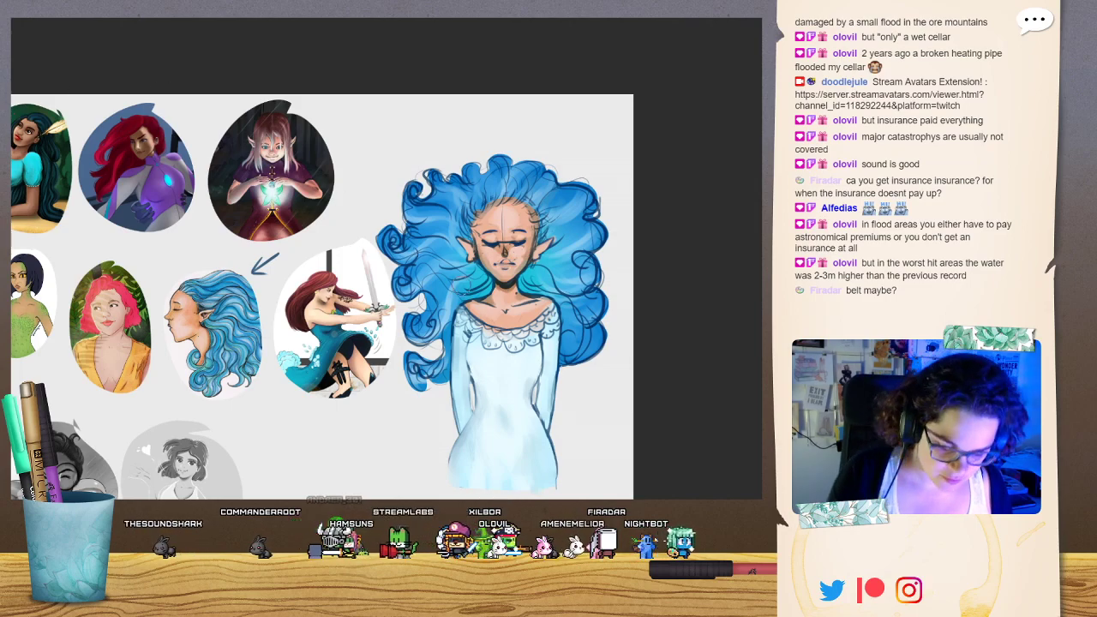
mouse_move(454, 322)
mouse_down()
mouse_move(519, 291)
mouse_move(548, 301)
mouse_move(564, 329)
mouse_up()
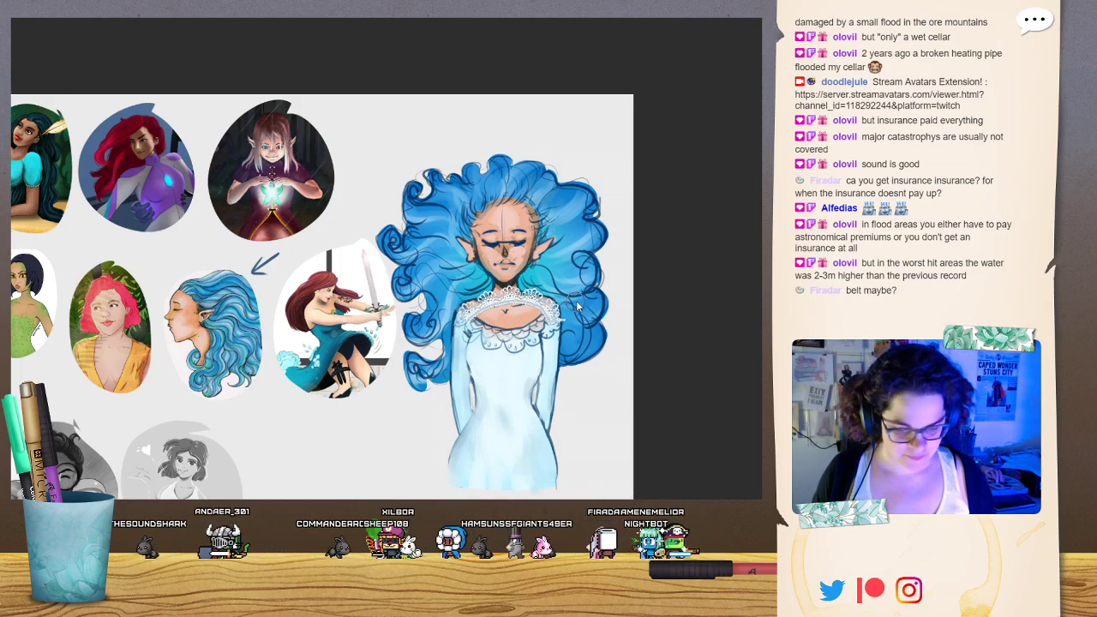
key(ctrl+z)
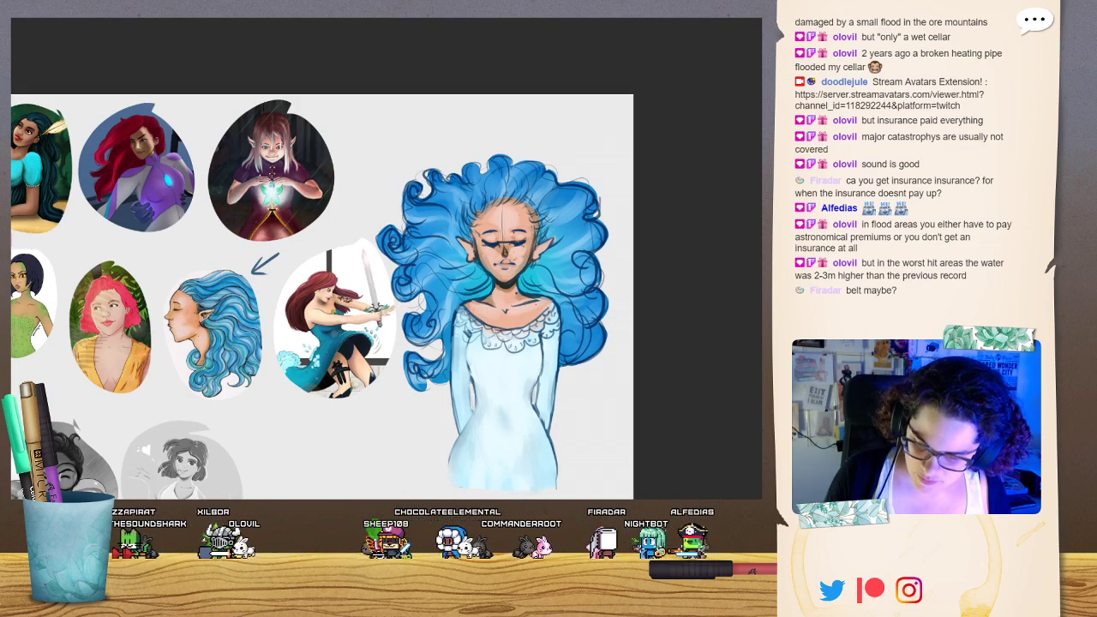
mouse_move(455, 315)
mouse_down()
mouse_move(505, 337)
mouse_move(558, 306)
mouse_up()
key(ctrl+z)
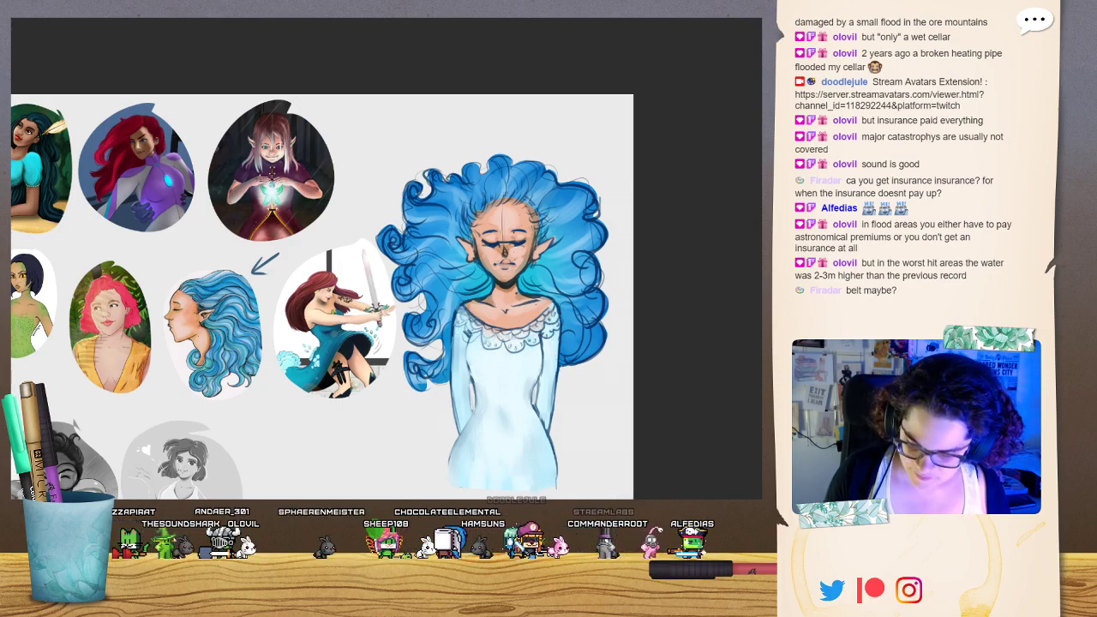
Lay a white lace trim along the neckline, flip it with a transform and move it down onto the collar.
mouse_move(464, 311)
mouse_down()
mouse_move(524, 286)
mouse_move(567, 310)
mouse_move(569, 301)
mouse_up()
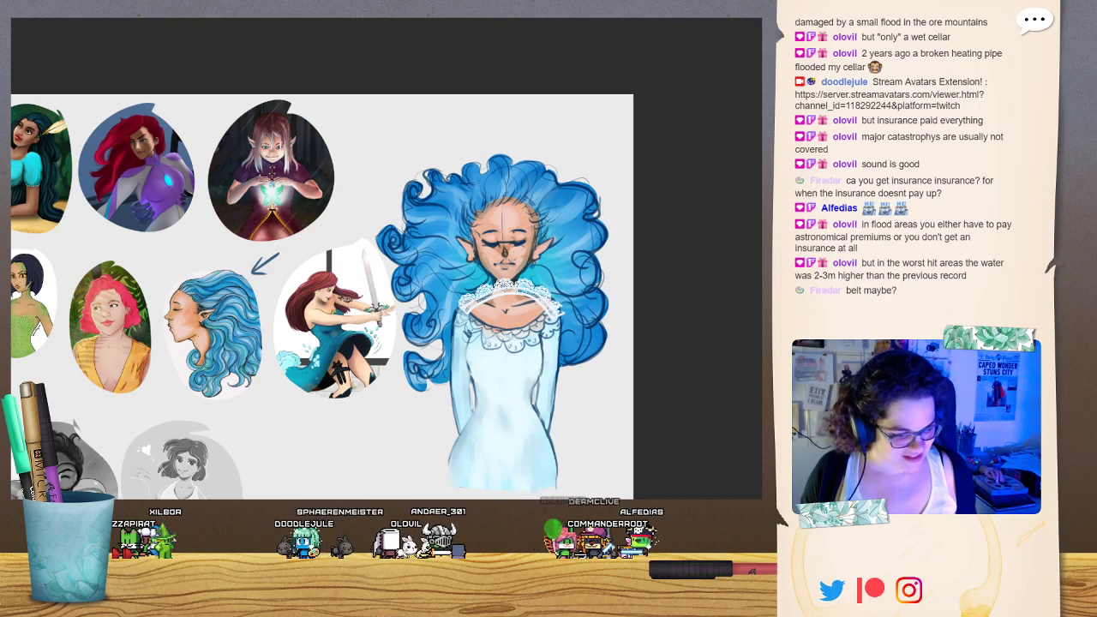
key(ctrl+t)
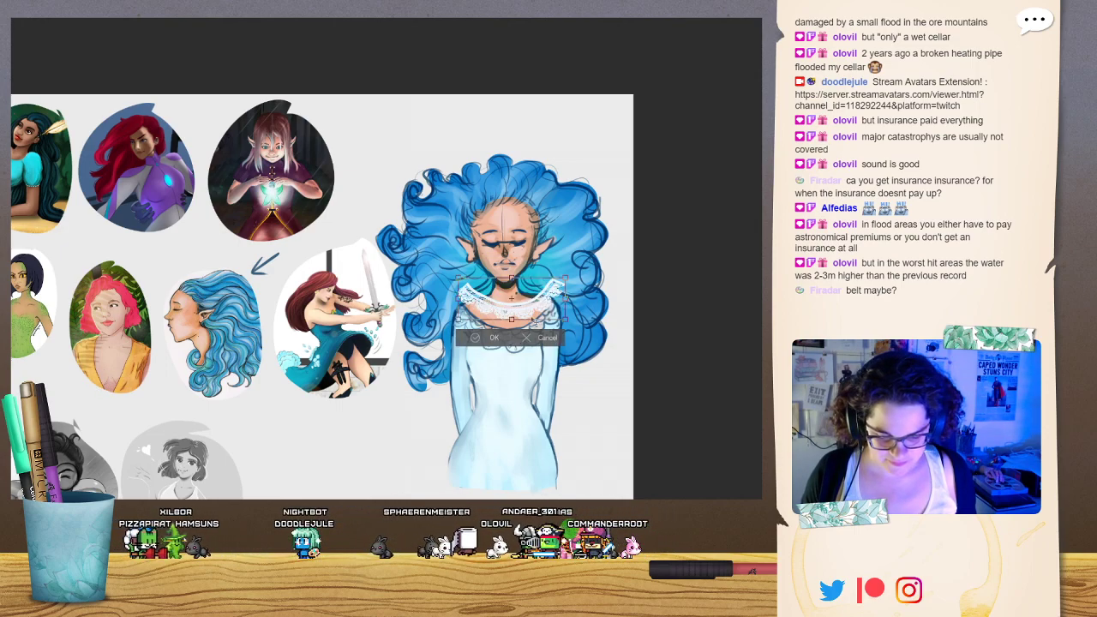
drag(529, 309, 526, 332)
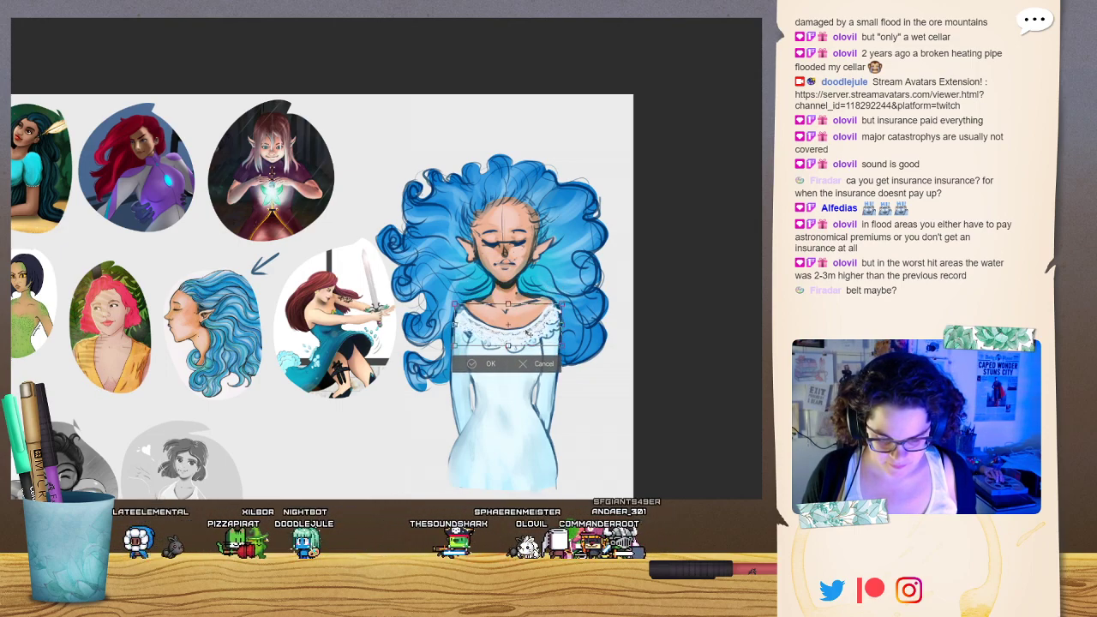
click(490, 365)
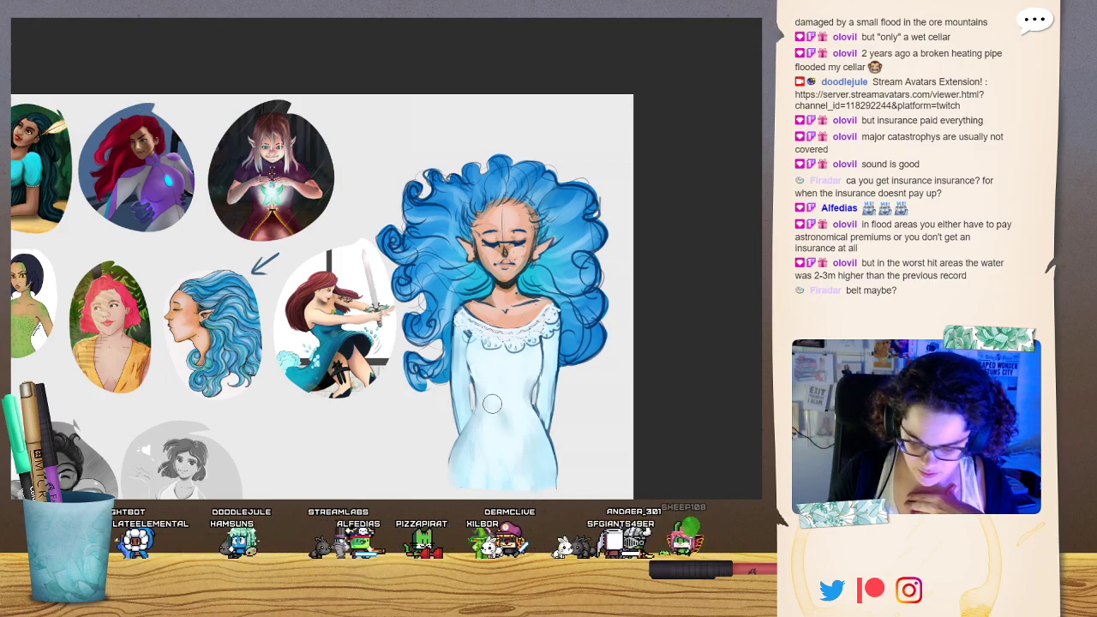
Draw a dark braided belt across the waist and remove the white lace trim from the neckline.
drag(471, 404, 548, 410)
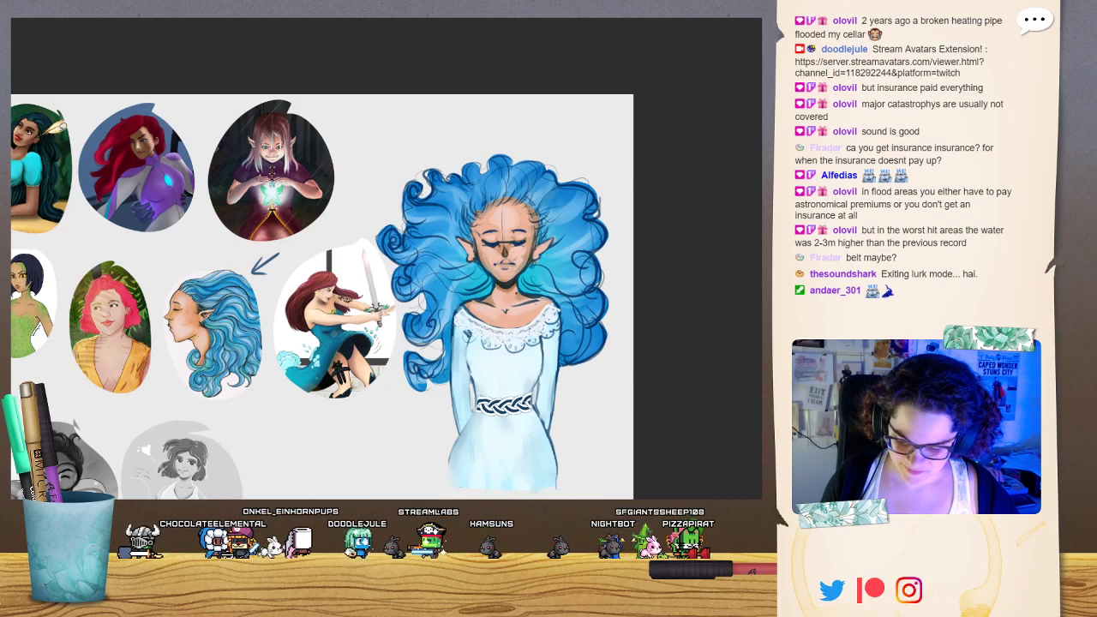
key(ctrl+z)
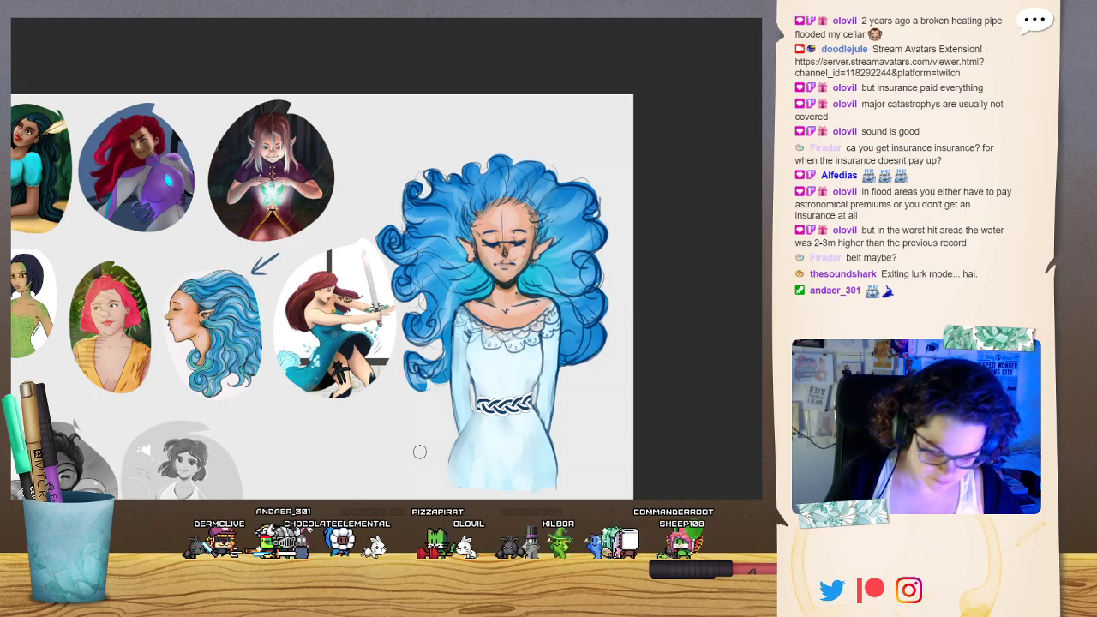
Try decorative brush strokes diagonally across, down the front and over the chest of the dress, undoing each one.
mouse_move(418, 450)
mouse_down()
mouse_move(471, 385)
mouse_move(518, 354)
mouse_up()
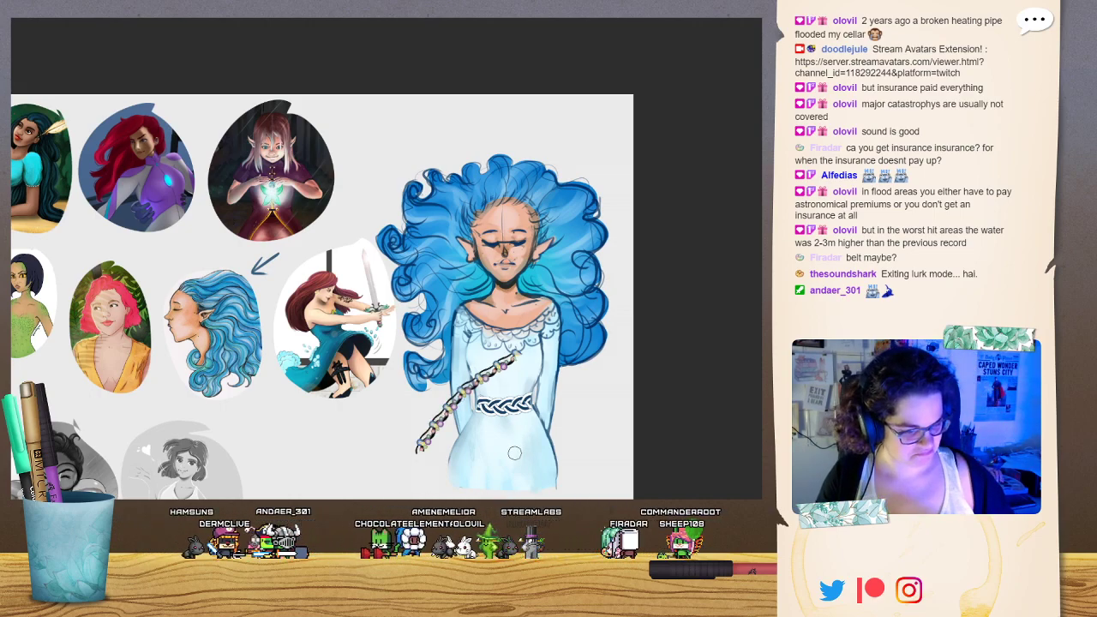
key(ctrl+z)
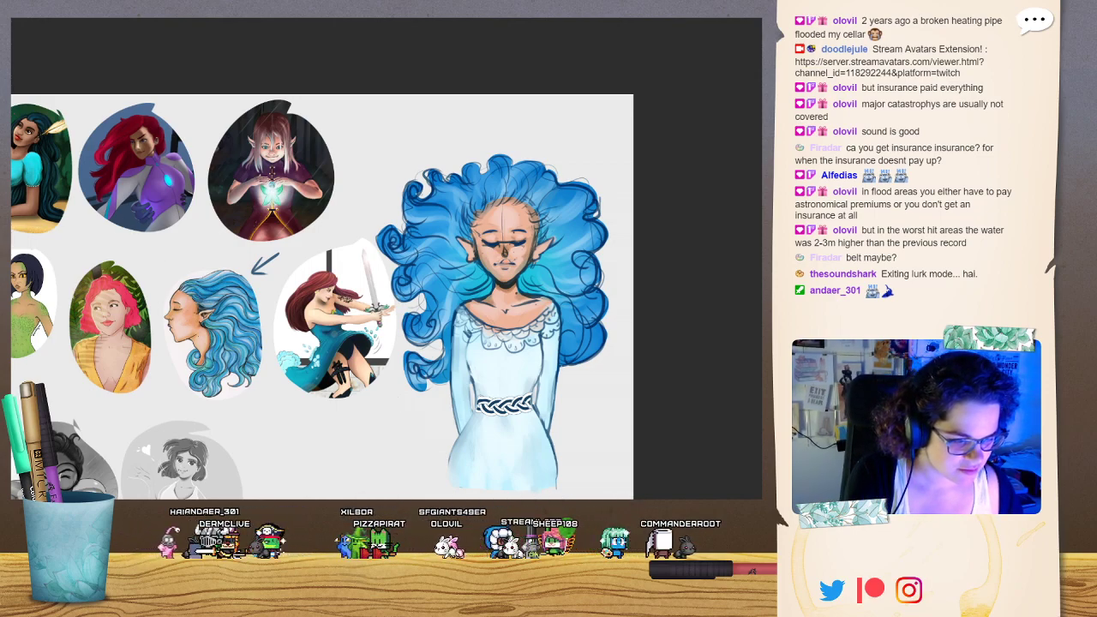
drag(506, 343, 507, 489)
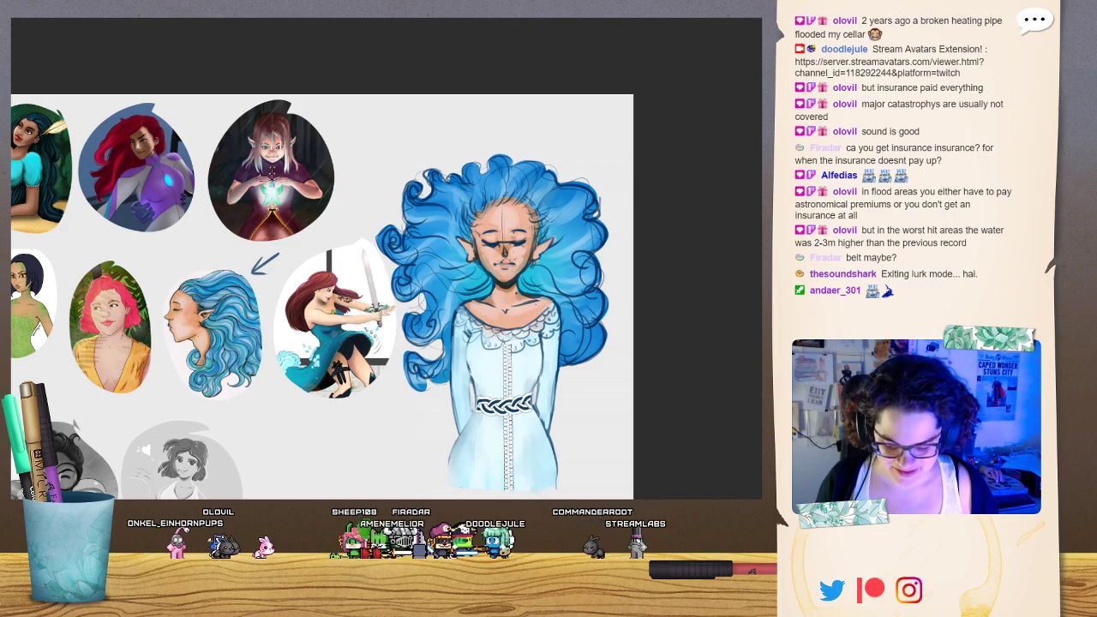
key(ctrl+z)
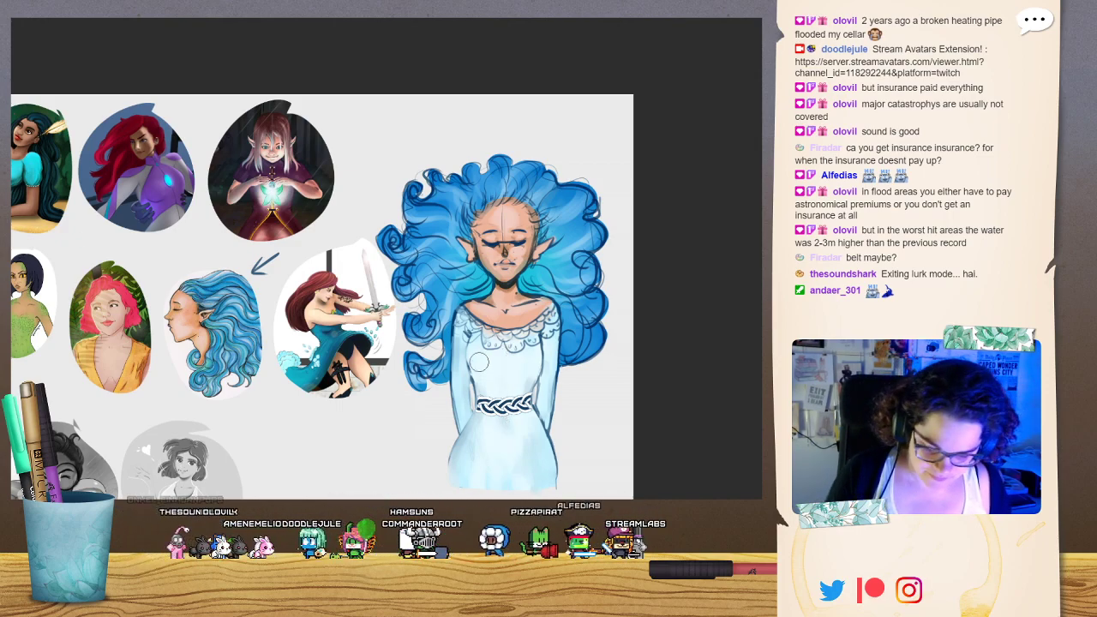
drag(479, 362, 579, 357)
key(ctrl+z)
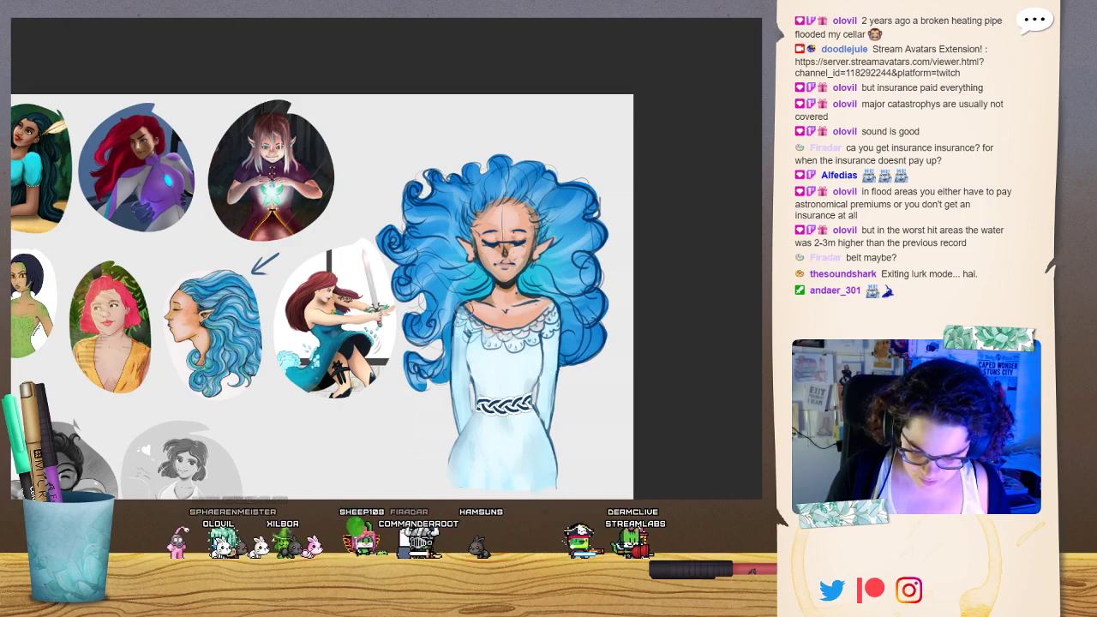
Try ruffle brush strokes along the neckline and lay two tiers of white ruffles from shoulder to shoulder.
mouse_move(461, 310)
mouse_down()
mouse_move(474, 329)
mouse_move(514, 339)
mouse_move(543, 329)
mouse_move(555, 307)
mouse_move(457, 330)
mouse_move(487, 347)
mouse_move(527, 351)
mouse_move(562, 326)
mouse_up()
key(ctrl+z)
key(ctrl+z)
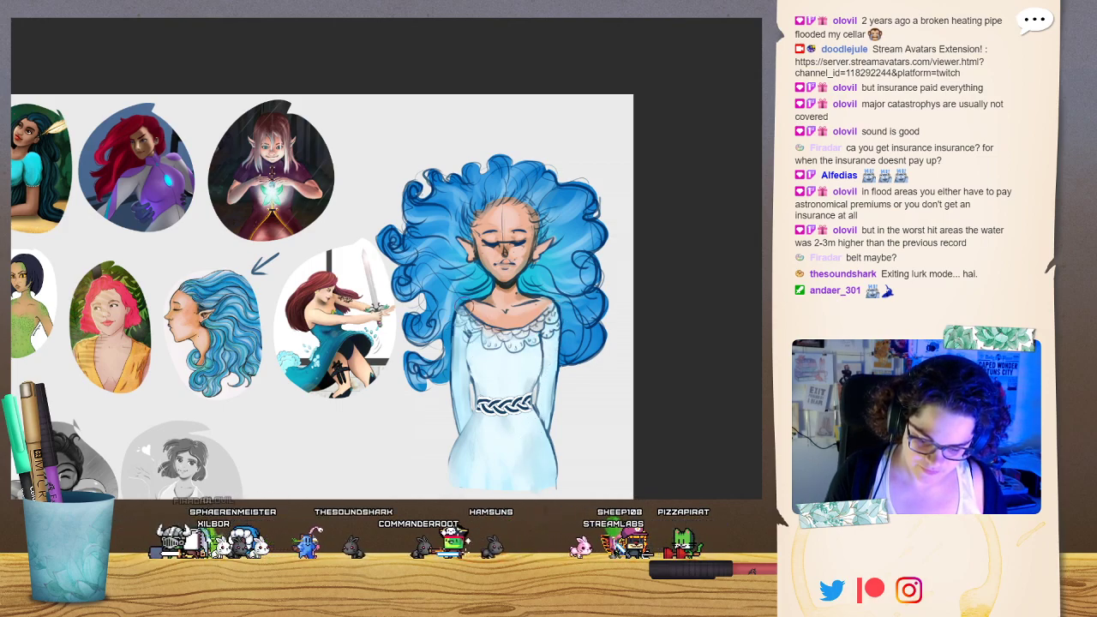
mouse_move(463, 307)
mouse_down()
mouse_move(473, 326)
mouse_move(514, 343)
mouse_move(549, 330)
mouse_move(561, 308)
mouse_up()
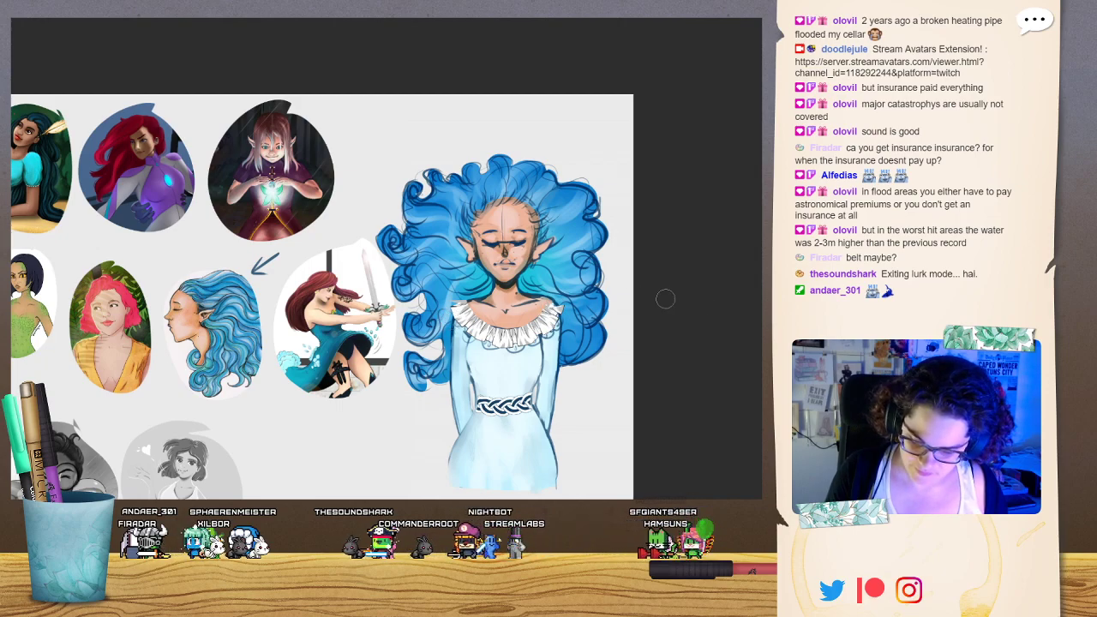
key(ctrl+z)
mouse_move(446, 300)
mouse_down()
mouse_move(503, 341)
mouse_move(540, 329)
mouse_move(559, 304)
mouse_up()
mouse_move(441, 313)
mouse_down()
mouse_move(480, 350)
mouse_move(520, 350)
mouse_move(568, 318)
mouse_up()
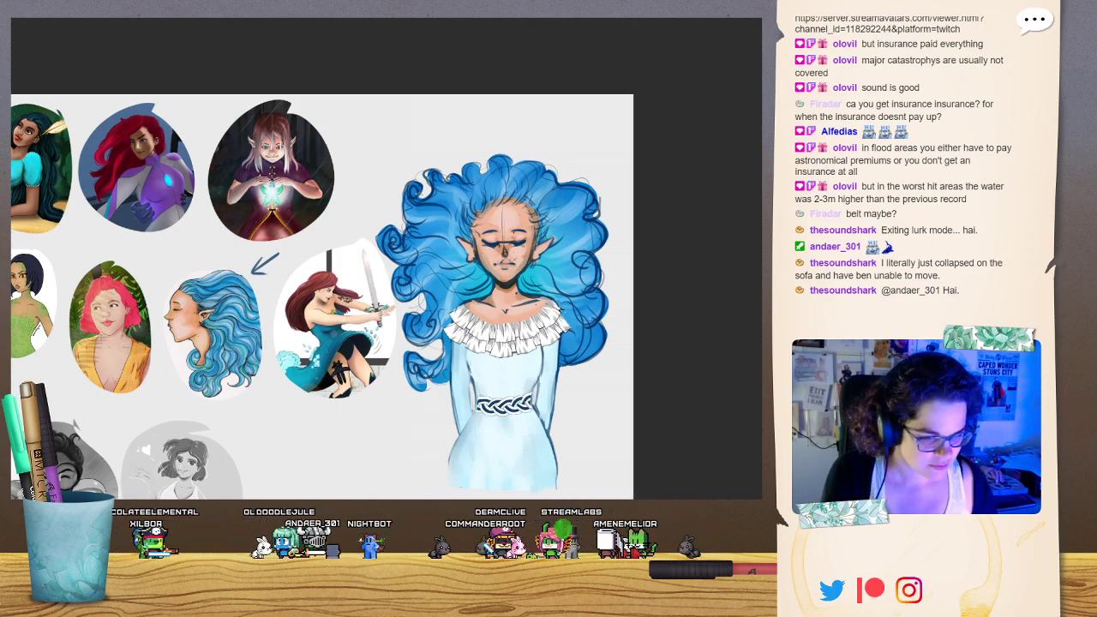
Fill every dark strand of the braided belt with light grey.
key(ctrl+plus)
key(ctrl+plus)
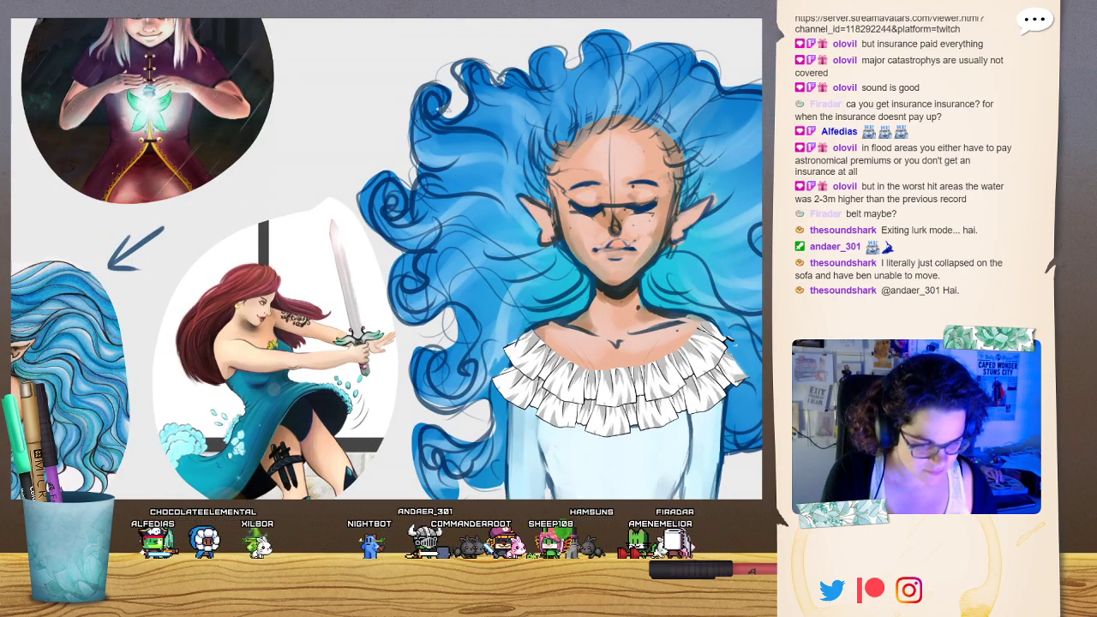
drag(656, 493, 520, 381)
click(451, 428)
click(461, 410)
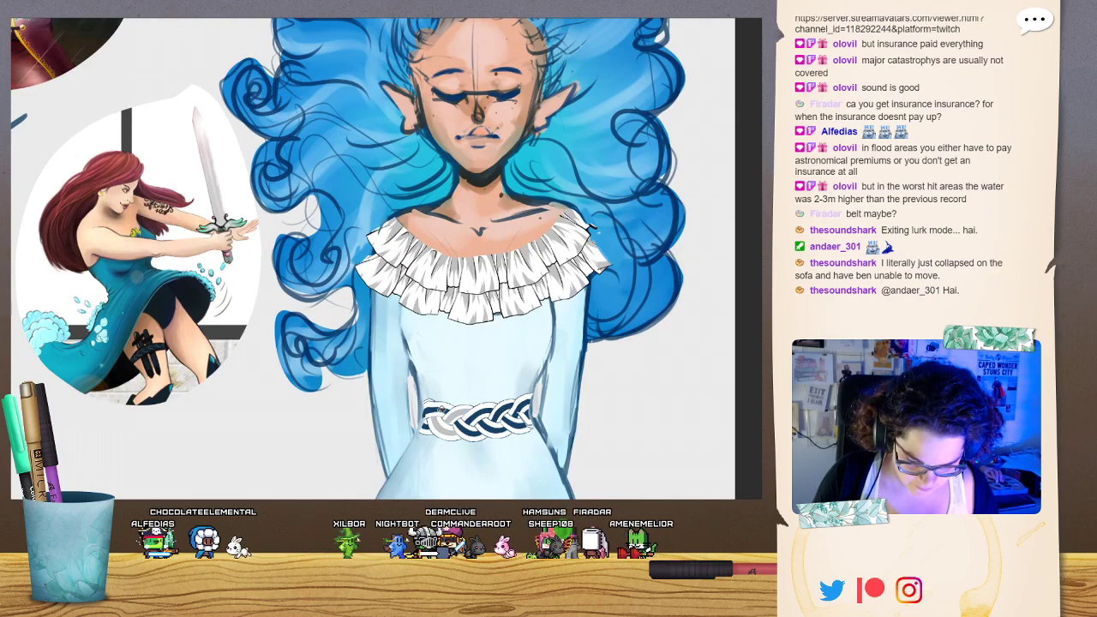
click(440, 410)
click(427, 423)
click(469, 426)
click(479, 412)
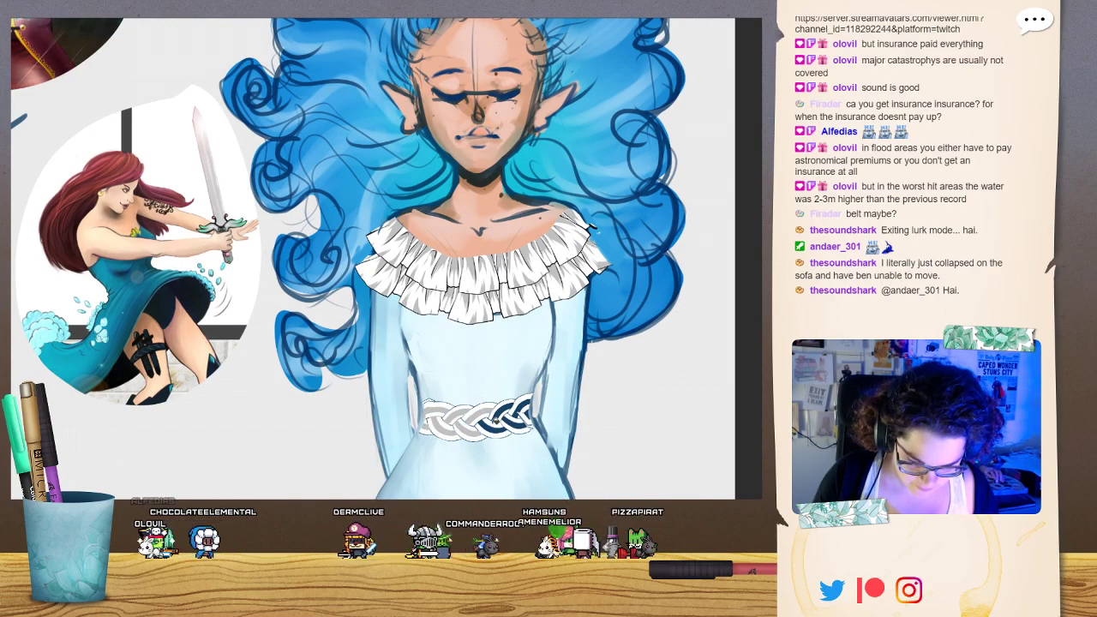
click(496, 425)
click(511, 409)
click(522, 420)
click(522, 404)
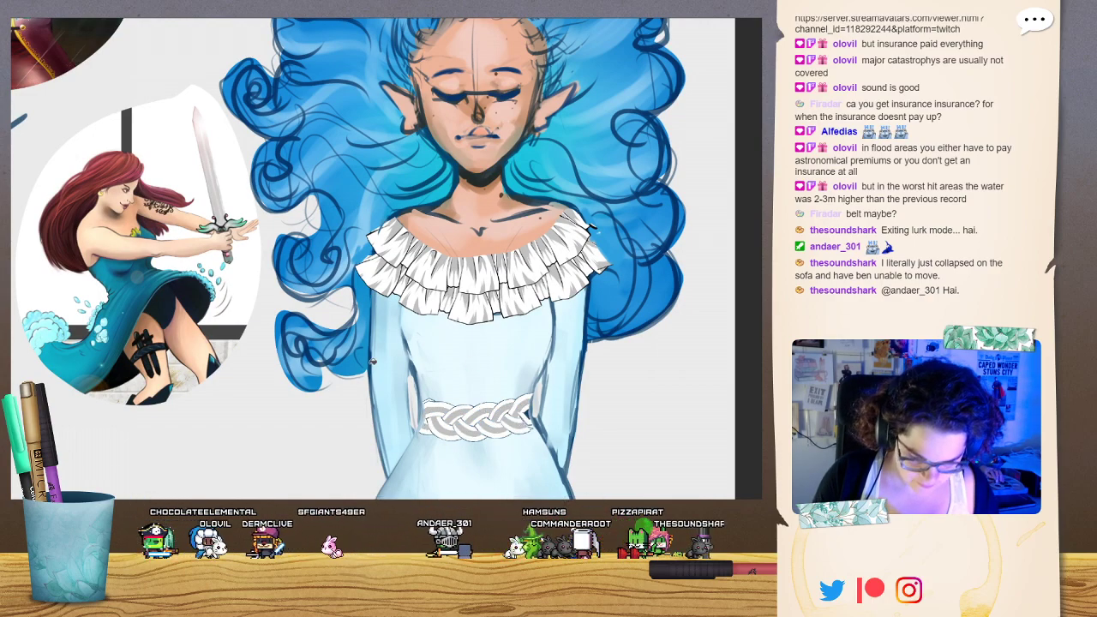
Undo the grey belt fills and remove the white ruffles to bring back the scalloped lace neckline.
key(ctrl+minus)
key(ctrl+minus)
key(ctrl+minus)
drag(424, 257, 437, 298)
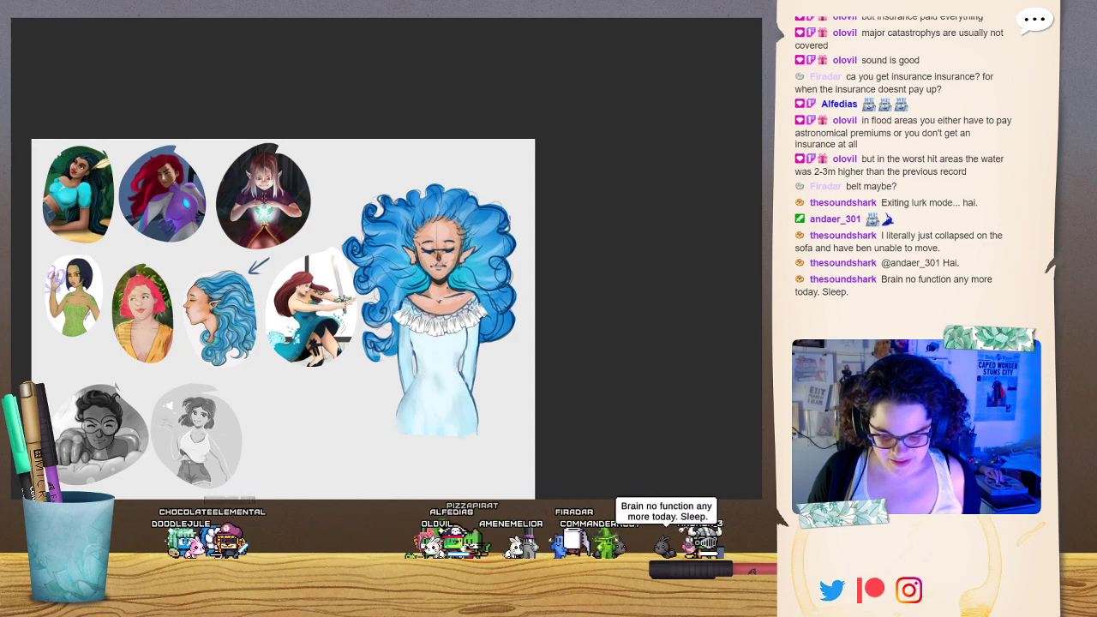
key(ctrl+z)
key(ctrl+plus)
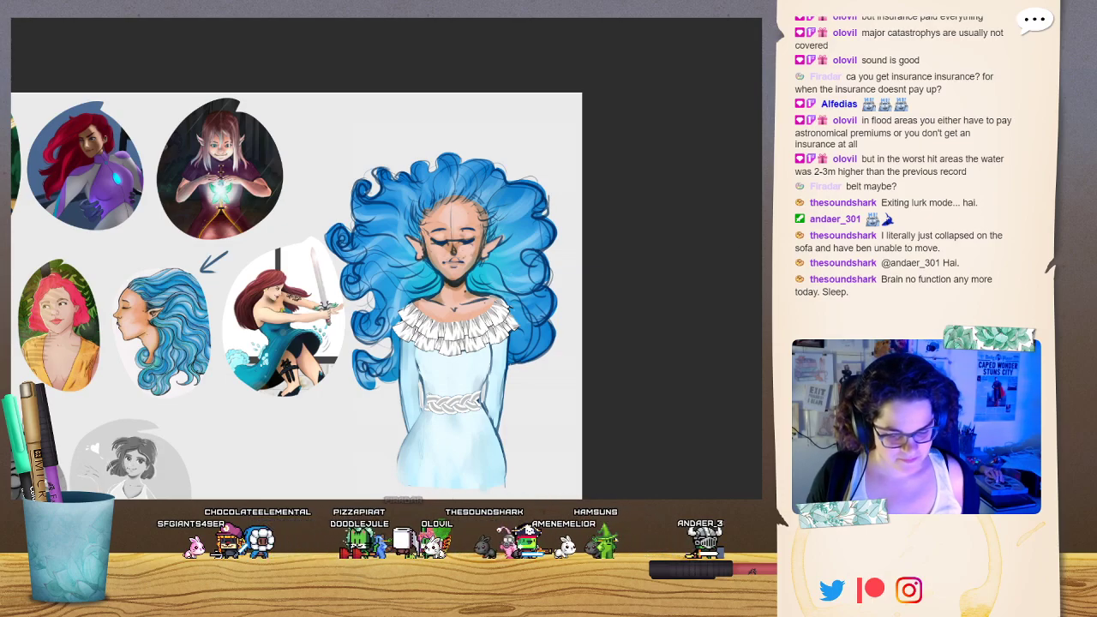
key(ctrl+minus)
key(ctrl+minus)
key(ctrl+plus)
key(ctrl+plus)
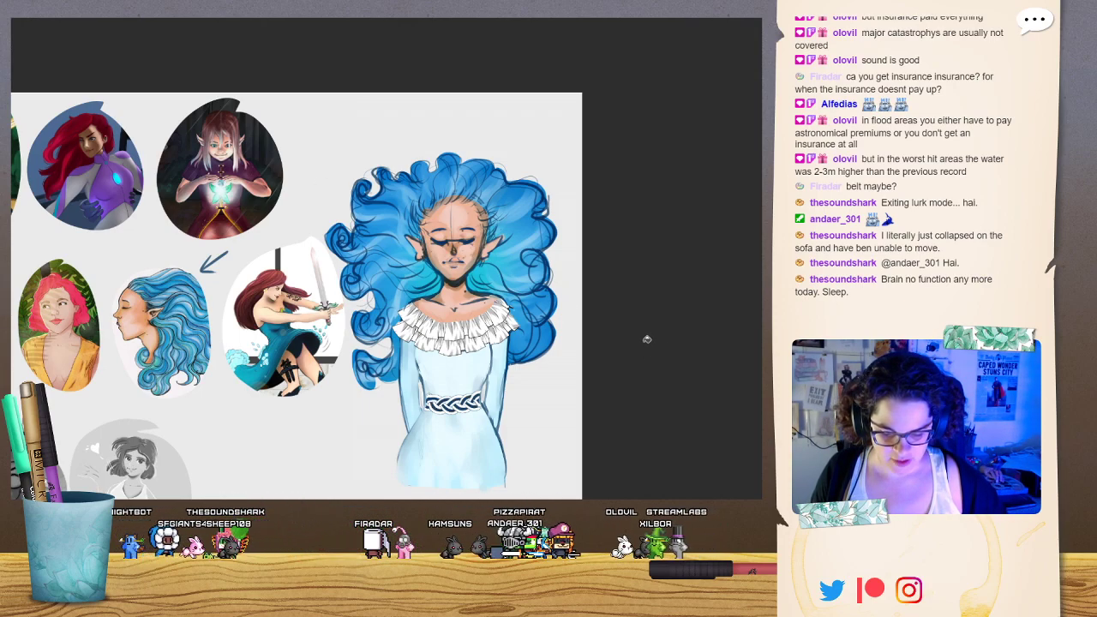
key(ctrl+z)
key(ctrl+z)
key(ctrl+z)
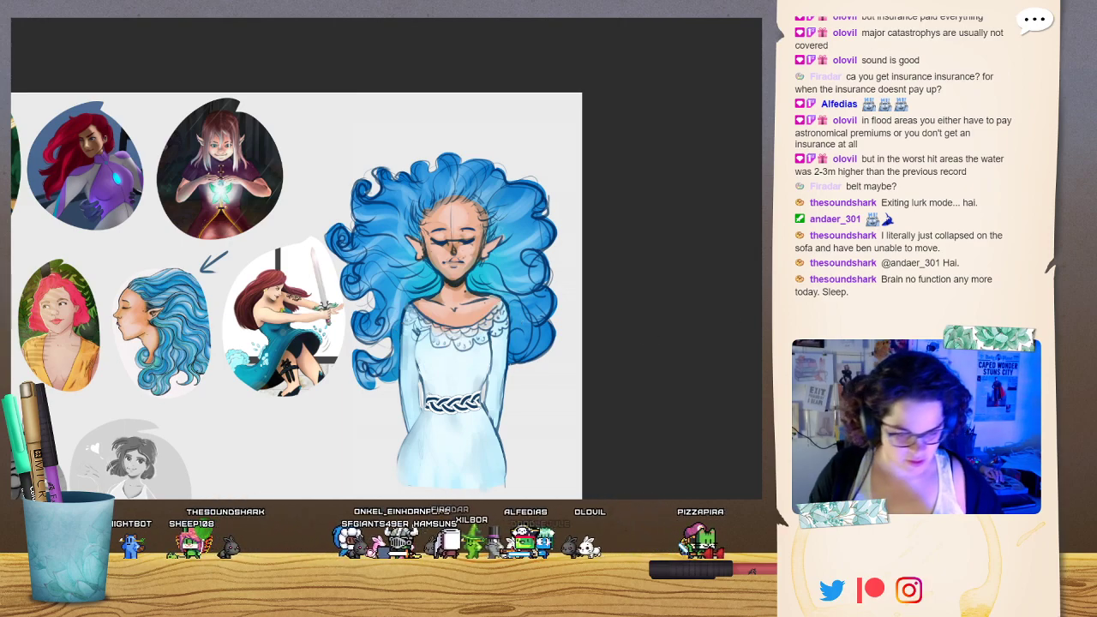
Replace the braided belt with a narrow solid dark blue one, refine the bodice sides and draw pleat lines down the skirt.
drag(426, 404, 500, 387)
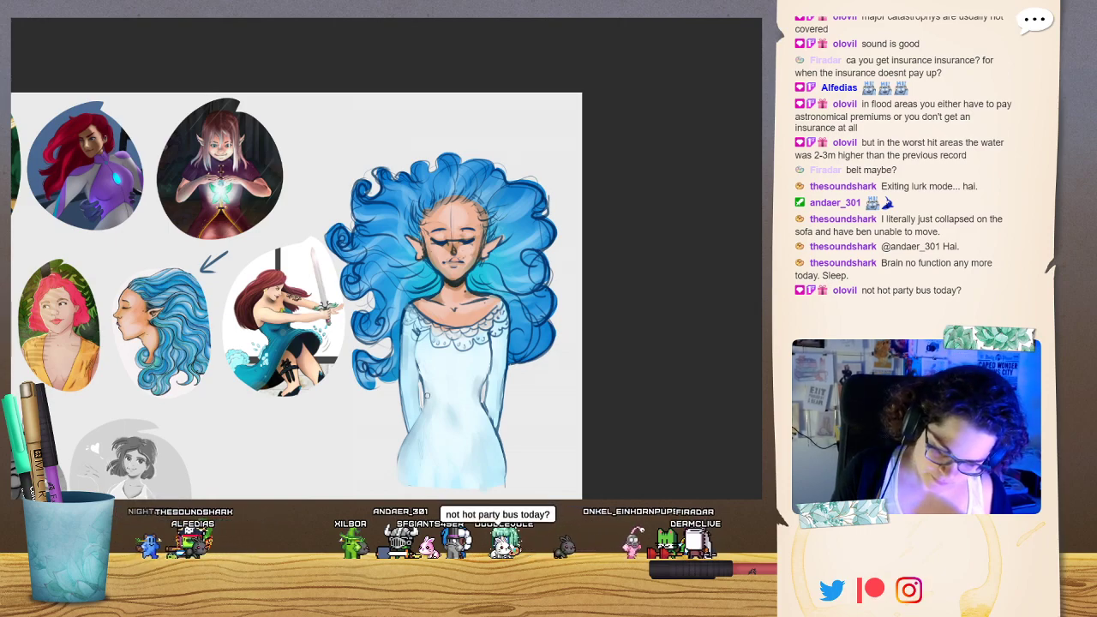
mouse_move(425, 398)
mouse_down()
mouse_move(484, 396)
mouse_move(441, 403)
mouse_move(482, 399)
mouse_move(469, 402)
mouse_up()
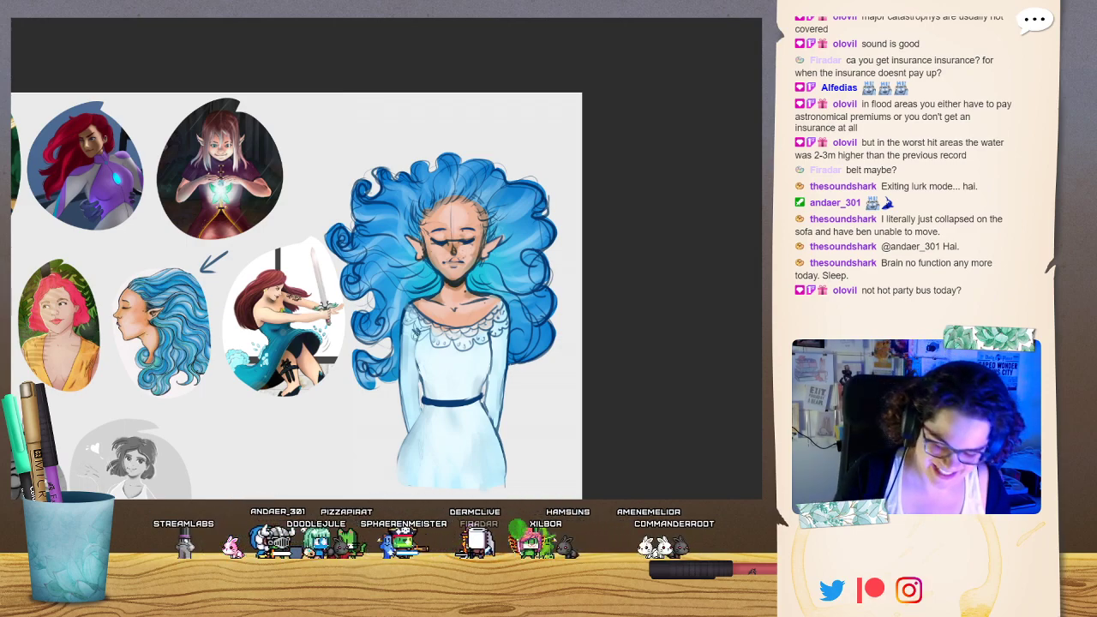
drag(419, 366, 423, 392)
drag(487, 375, 479, 396)
drag(412, 331, 424, 337)
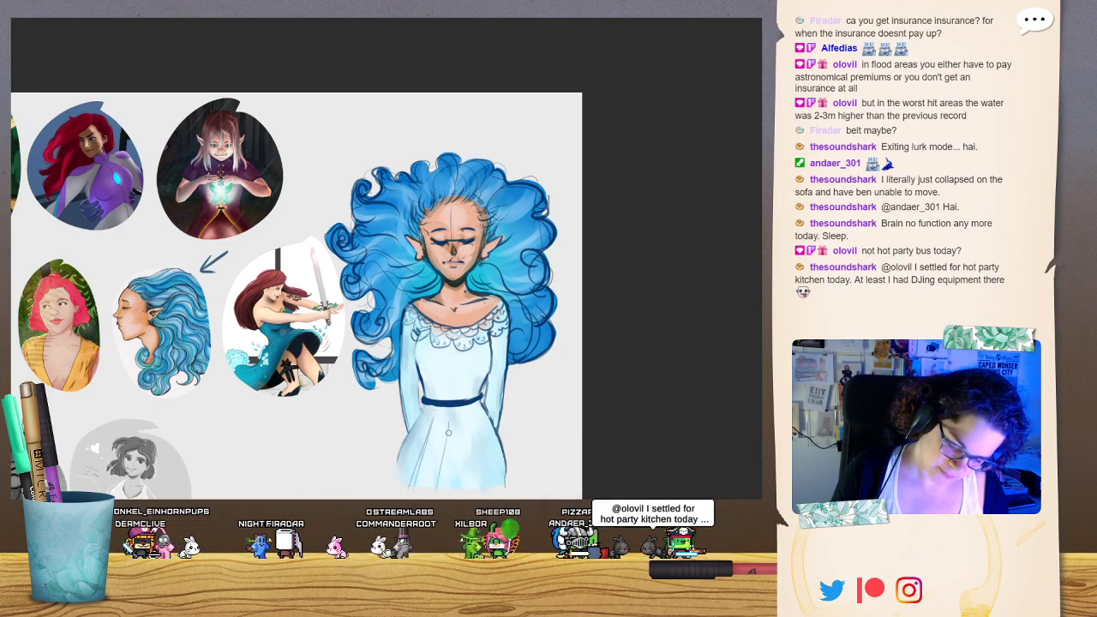
mouse_move(447, 426)
mouse_down()
mouse_move(450, 465)
mouse_move(478, 455)
mouse_move(487, 466)
mouse_up()
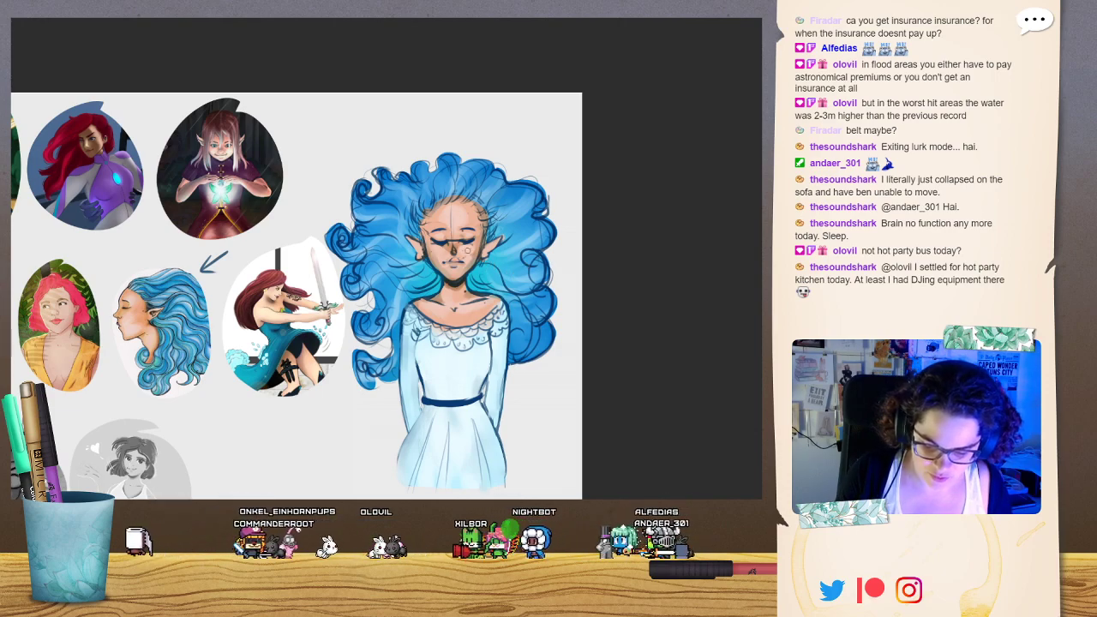
Colour the lace scallops around the neckline in turquoise and white.
mouse_move(417, 328)
mouse_down()
mouse_move(426, 332)
mouse_move(412, 318)
mouse_move(467, 342)
mouse_move(452, 335)
mouse_move(483, 339)
mouse_move(504, 308)
mouse_move(492, 333)
mouse_move(457, 331)
mouse_move(493, 311)
mouse_move(499, 319)
mouse_up()
mouse_move(444, 342)
mouse_down()
mouse_move(416, 314)
mouse_move(420, 339)
mouse_up()
drag(403, 312, 451, 331)
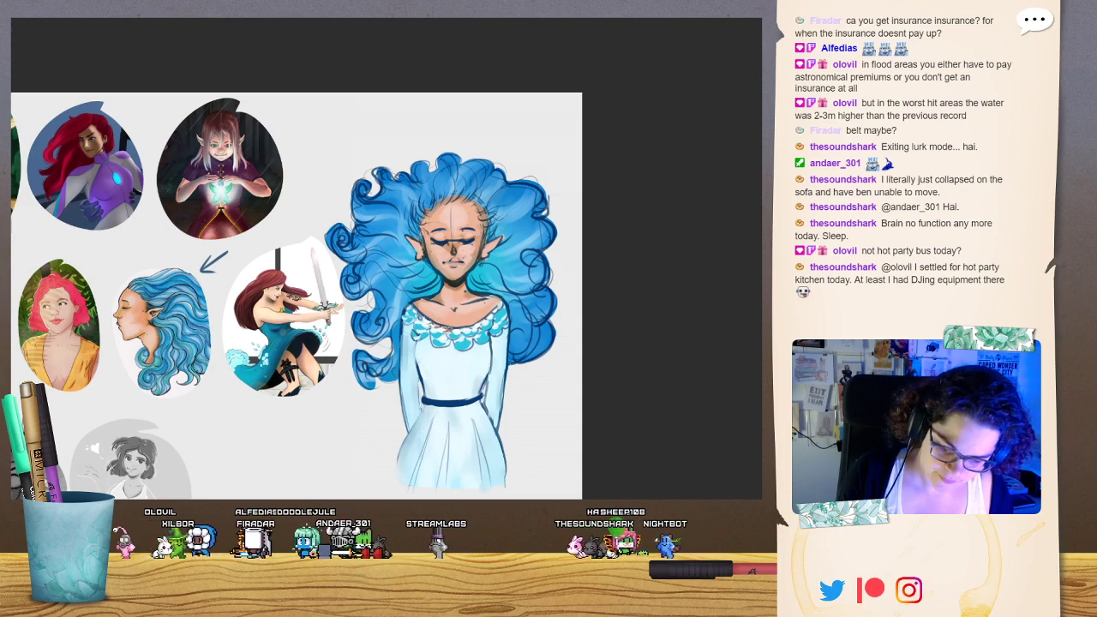
mouse_move(501, 302)
mouse_down()
mouse_move(503, 314)
mouse_move(478, 337)
mouse_up()
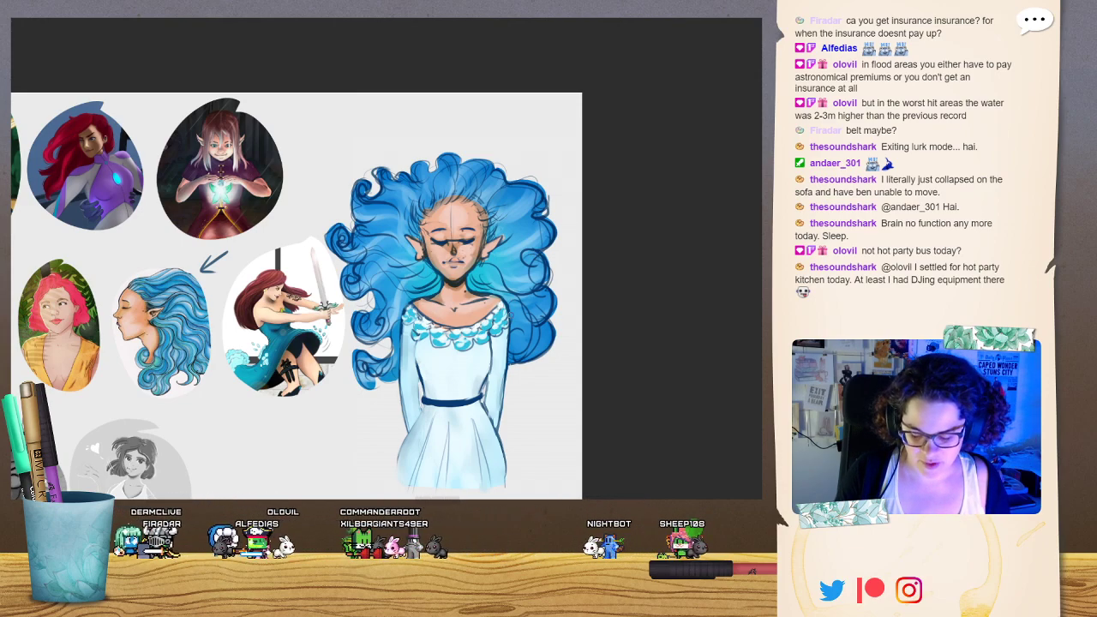
Try white highlights between the skirt pleats, and remove the pleats to leave the skirt plain.
mouse_move(432, 423)
mouse_down()
mouse_move(418, 460)
mouse_move(445, 462)
mouse_up()
mouse_move(474, 420)
mouse_down()
mouse_move(482, 465)
mouse_move(476, 454)
mouse_up()
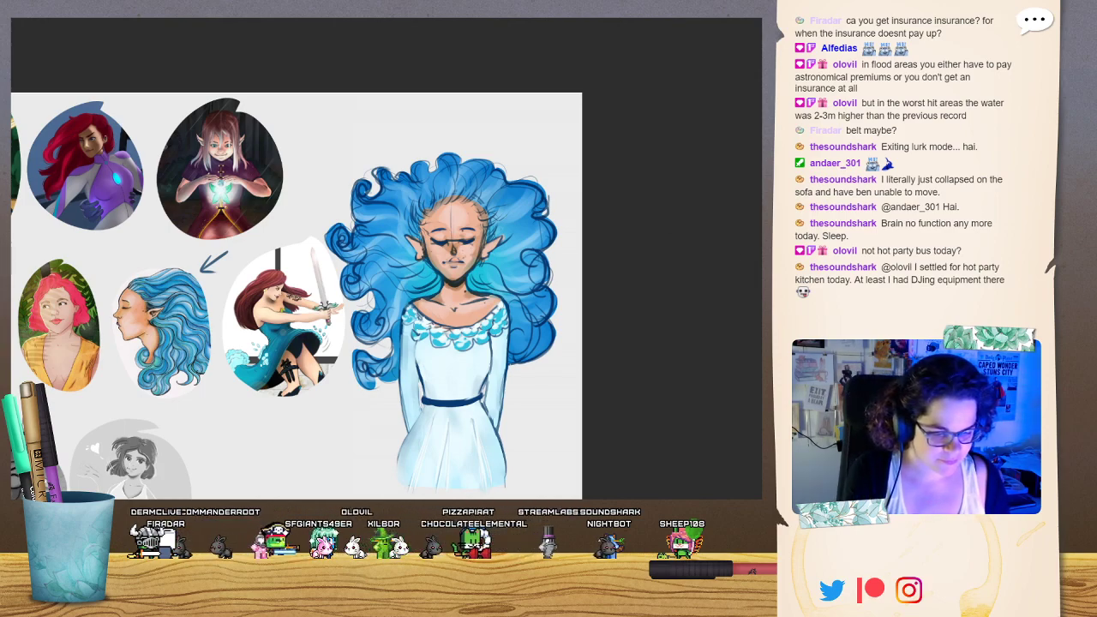
mouse_move(431, 444)
mouse_down()
mouse_move(425, 458)
mouse_move(445, 458)
mouse_up()
drag(459, 414, 484, 463)
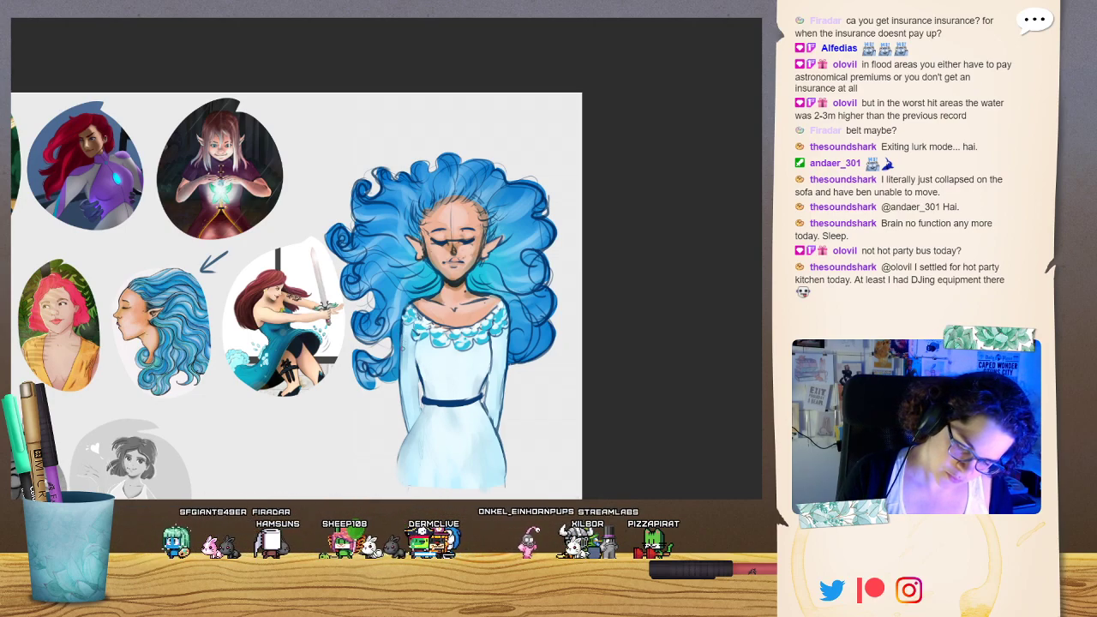
Sketch puffed sleeves in pink from shoulder to elbow on both arms and fill them with white.
mouse_move(392, 369)
mouse_down()
mouse_move(420, 397)
mouse_move(390, 368)
mouse_move(400, 327)
mouse_up()
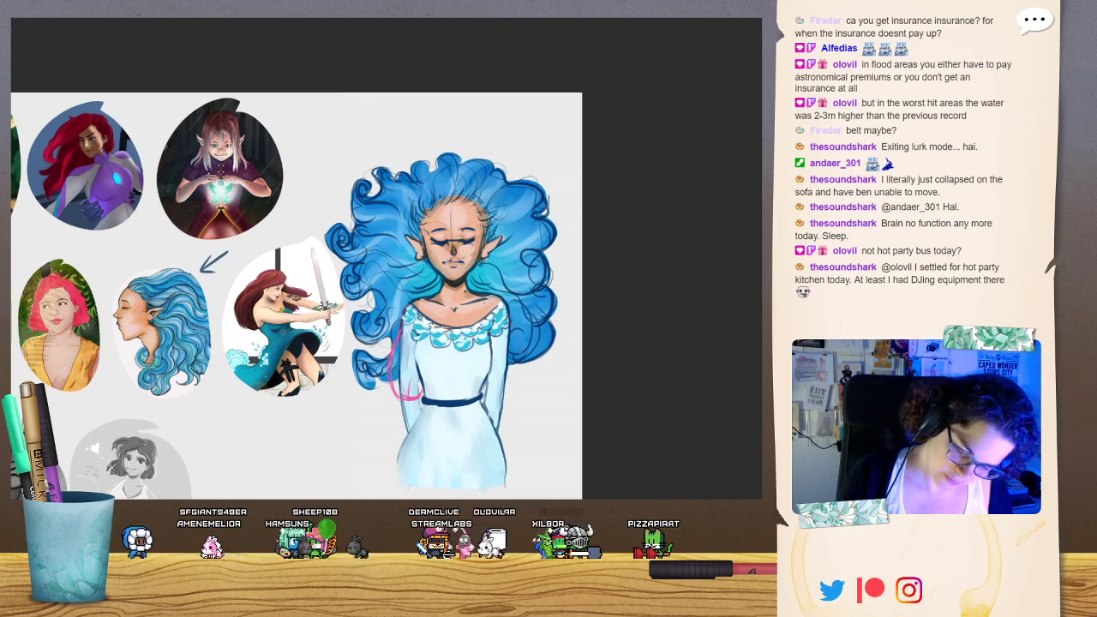
mouse_move(520, 349)
mouse_down()
mouse_move(517, 382)
mouse_move(488, 394)
mouse_up()
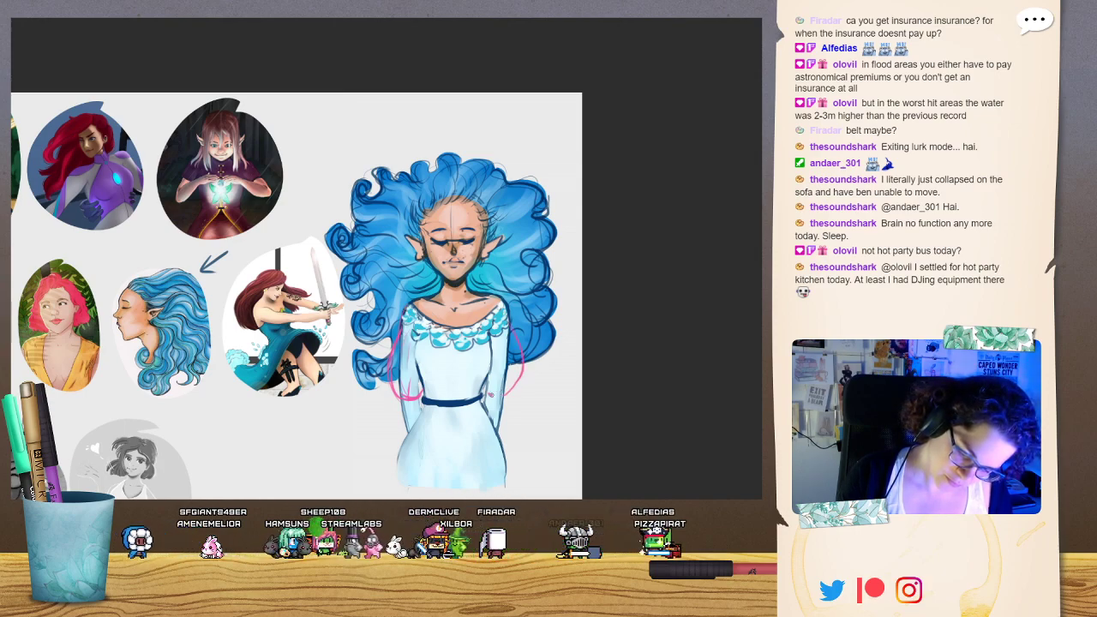
drag(507, 323, 522, 350)
drag(485, 385, 489, 394)
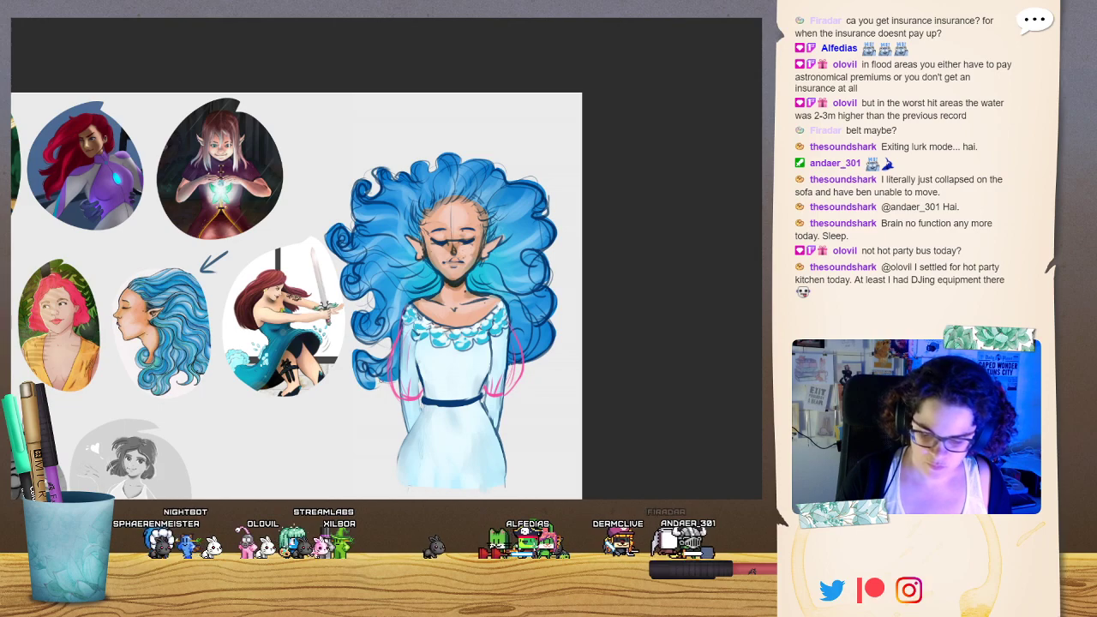
mouse_move(395, 353)
mouse_down()
mouse_move(397, 391)
mouse_move(411, 395)
mouse_move(412, 353)
mouse_move(397, 374)
mouse_move(400, 332)
mouse_move(409, 346)
mouse_up()
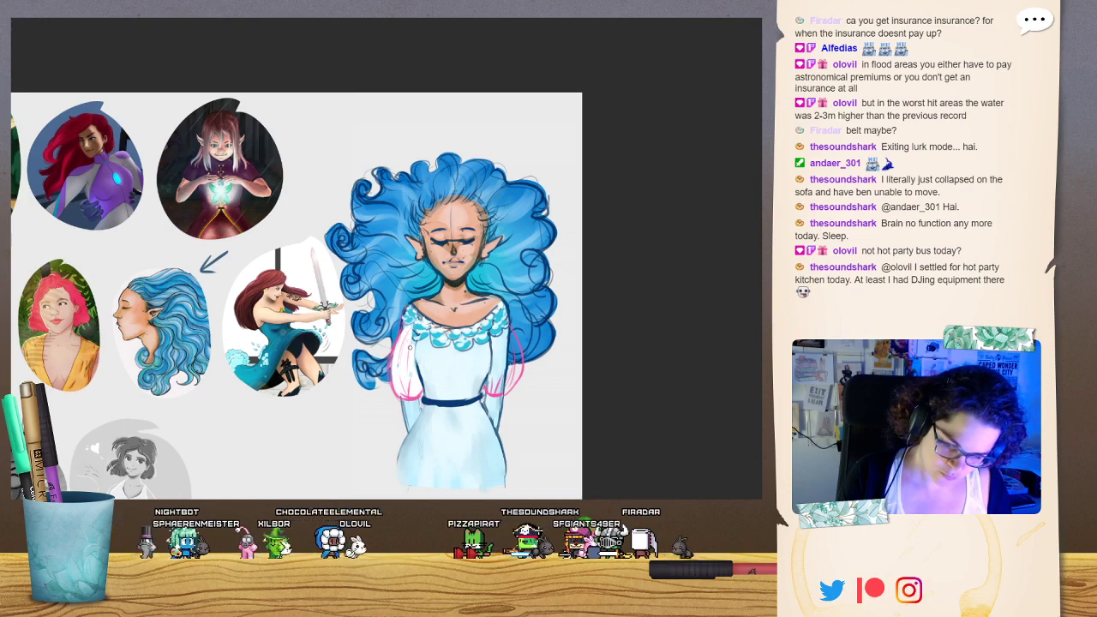
mouse_move(486, 387)
mouse_down()
mouse_move(518, 365)
mouse_move(514, 334)
mouse_move(509, 363)
mouse_move(504, 338)
mouse_move(491, 370)
mouse_move(495, 343)
mouse_move(518, 363)
mouse_move(515, 344)
mouse_up()
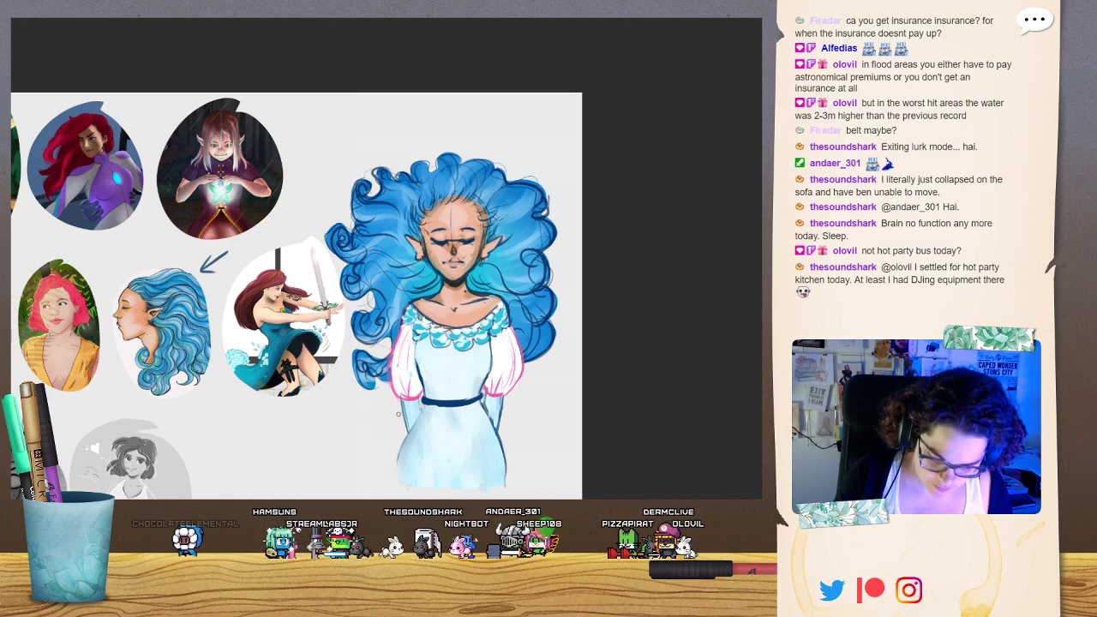
Paint both forearms below the puffed sleeves in skin tone and recolour the pink sleeve outlines to blue.
drag(406, 417, 417, 401)
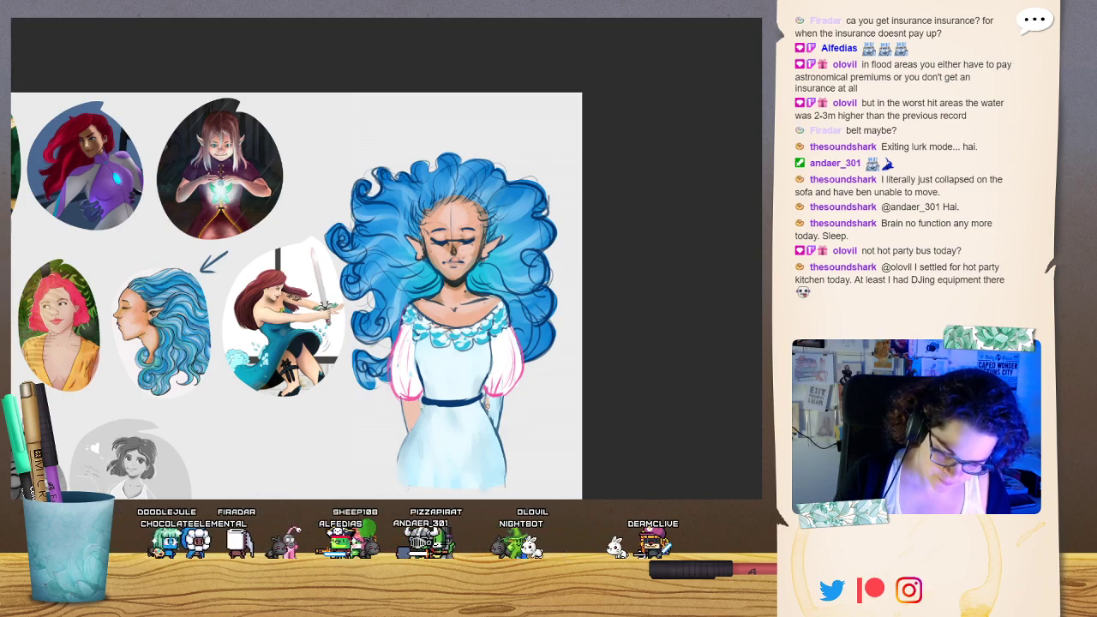
drag(499, 402, 497, 424)
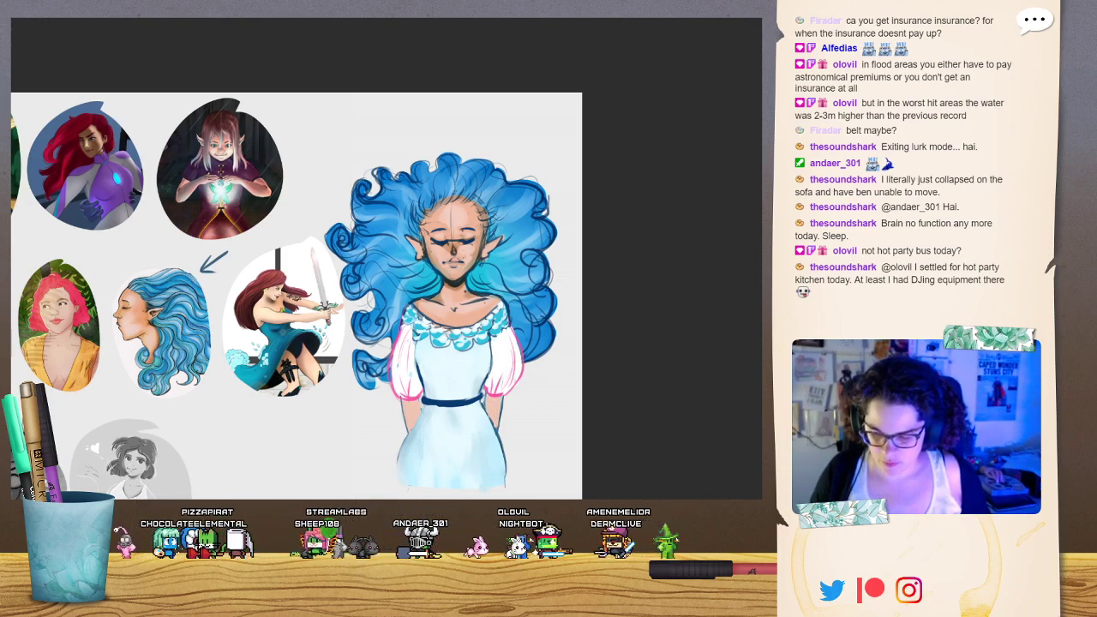
key(ctrl+z)
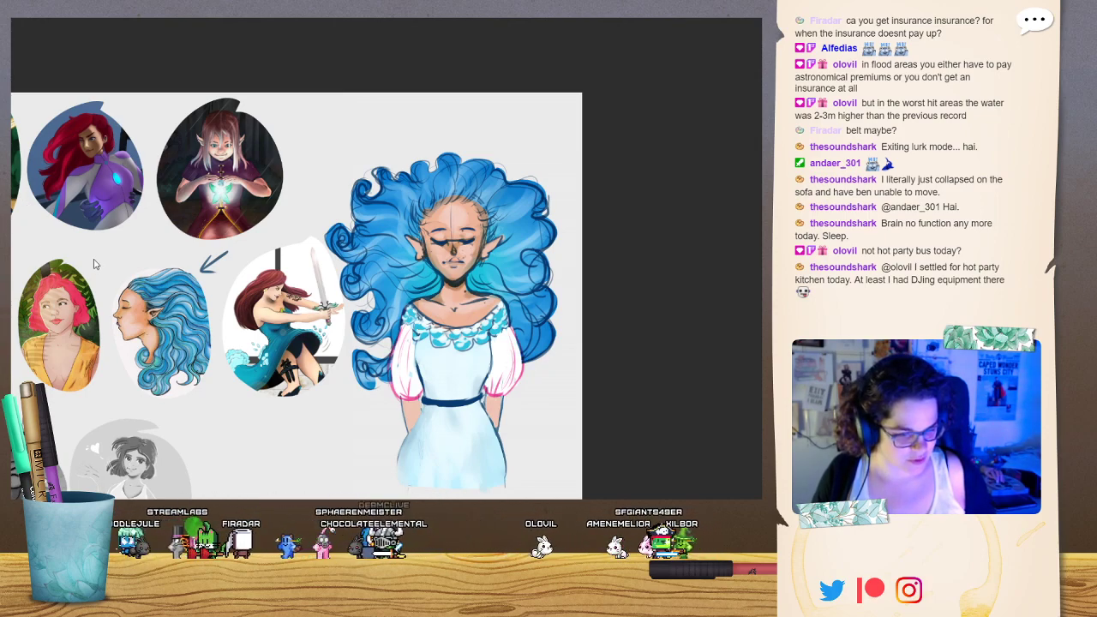
drag(601, 322, 516, 332)
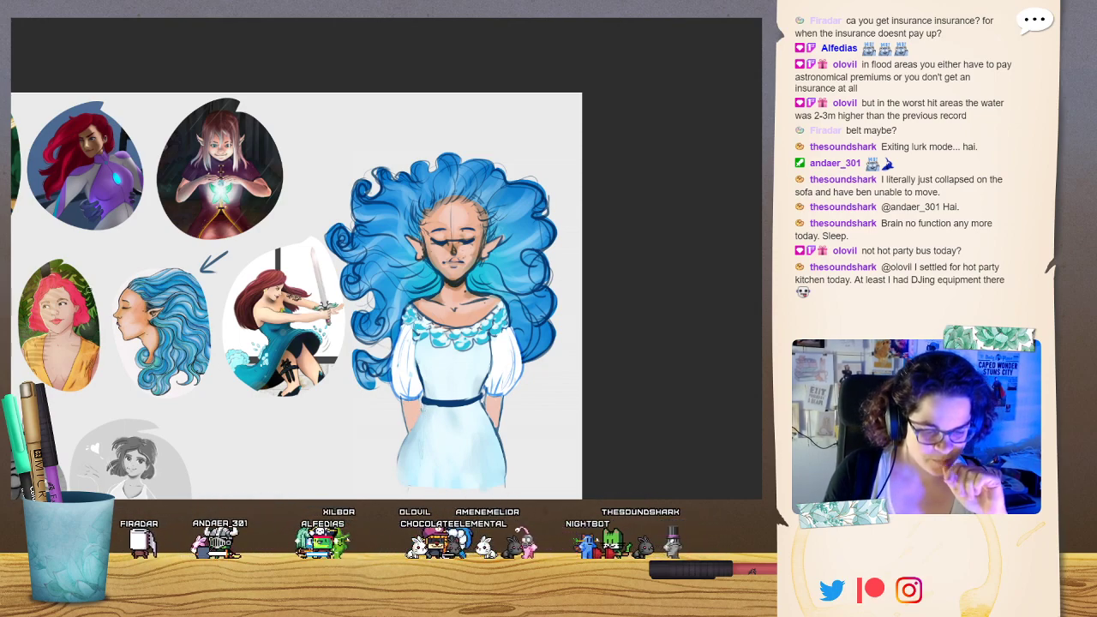
Replace the dark belt with a sketched knot and gathered folds at the waist, and outline a waistband below it.
mouse_move(463, 399)
mouse_down()
mouse_move(425, 400)
mouse_move(477, 405)
mouse_up()
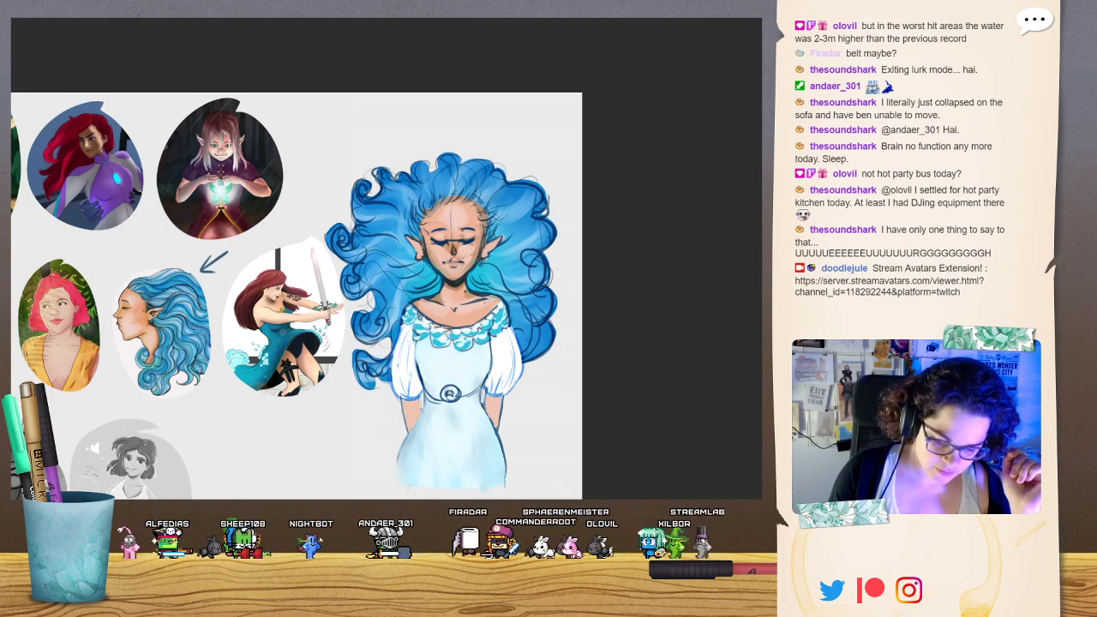
drag(440, 399, 465, 409)
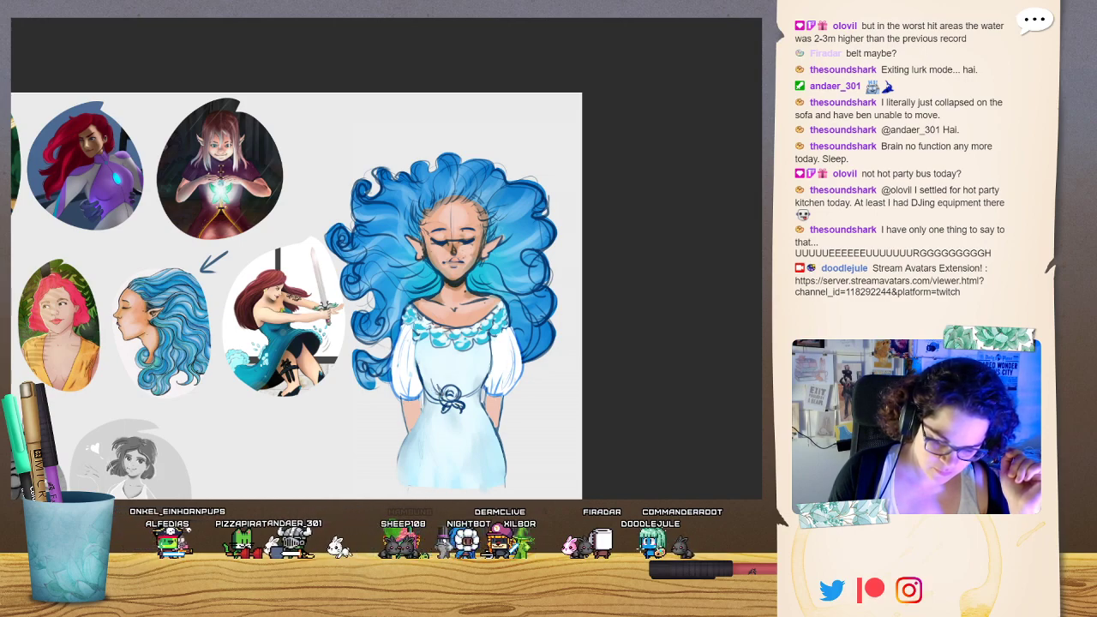
drag(466, 393, 484, 386)
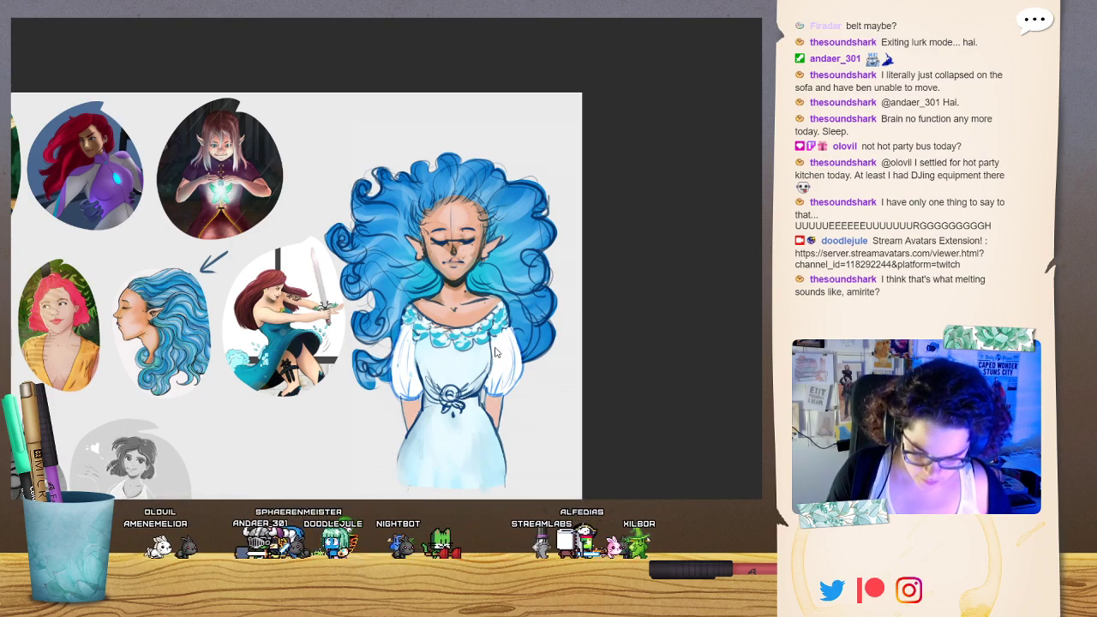
drag(423, 407, 482, 411)
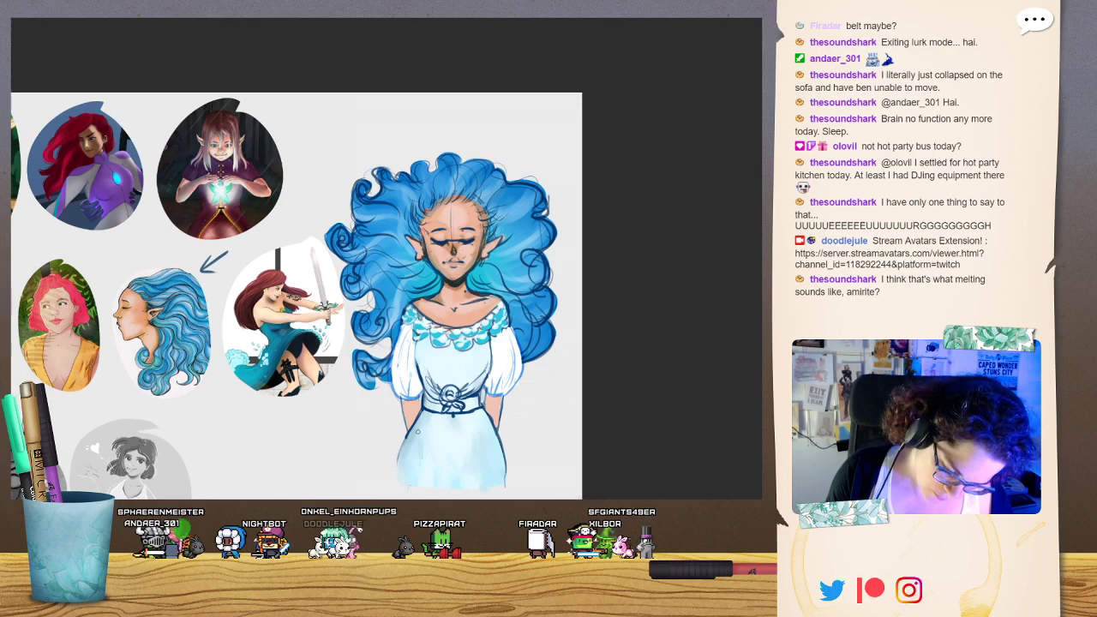
Turn the skirt into high-waisted shorts with side pockets and a centre seam, and fill them with dark navy blue.
mouse_move(413, 431)
mouse_down()
mouse_move(400, 464)
mouse_move(403, 454)
mouse_up()
mouse_move(482, 418)
mouse_down()
mouse_move(494, 452)
mouse_move(450, 440)
mouse_move(450, 417)
mouse_move(483, 414)
mouse_move(431, 421)
mouse_up()
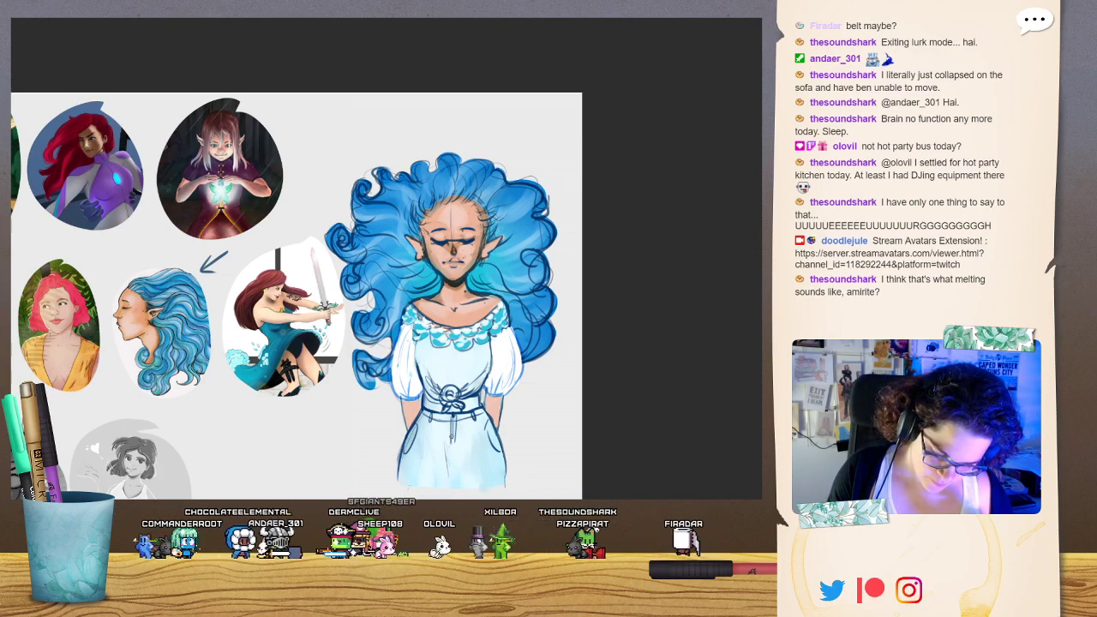
drag(452, 440, 453, 465)
mouse_move(455, 426)
mouse_down()
mouse_move(445, 464)
mouse_move(460, 460)
mouse_up()
drag(470, 448, 459, 461)
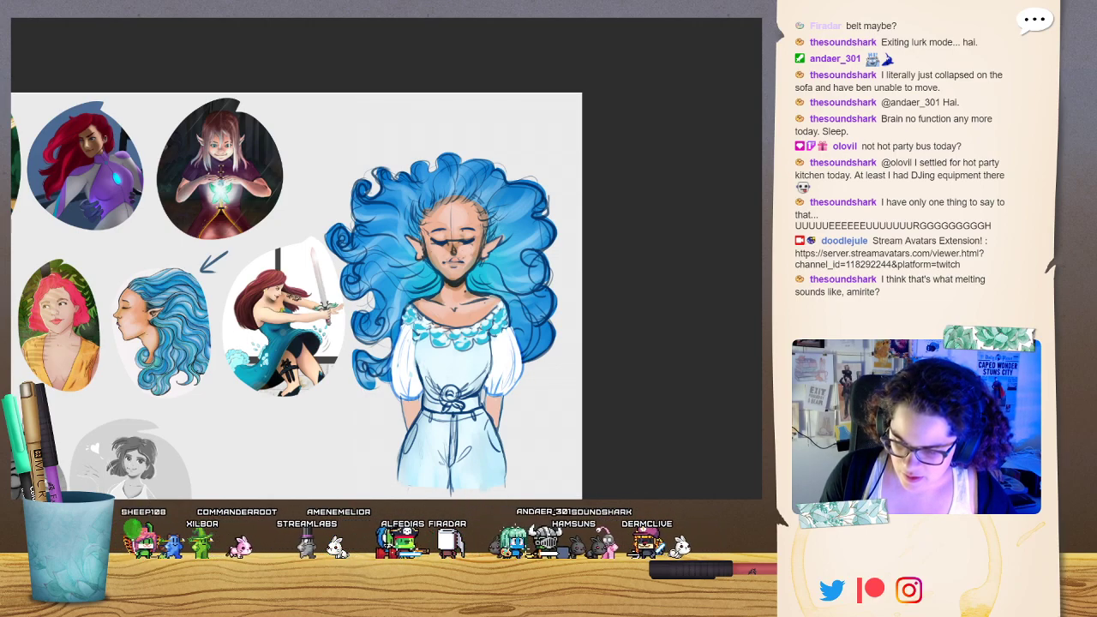
mouse_move(423, 441)
mouse_down()
mouse_move(429, 449)
mouse_move(446, 439)
mouse_move(454, 463)
mouse_move(463, 444)
mouse_move(471, 462)
mouse_move(478, 444)
mouse_move(473, 463)
mouse_move(480, 444)
mouse_move(496, 463)
mouse_move(500, 445)
mouse_move(502, 462)
mouse_move(473, 415)
mouse_move(420, 417)
mouse_move(398, 462)
mouse_move(420, 430)
mouse_move(425, 459)
mouse_move(437, 423)
mouse_move(454, 457)
mouse_move(485, 429)
mouse_move(481, 412)
mouse_up()
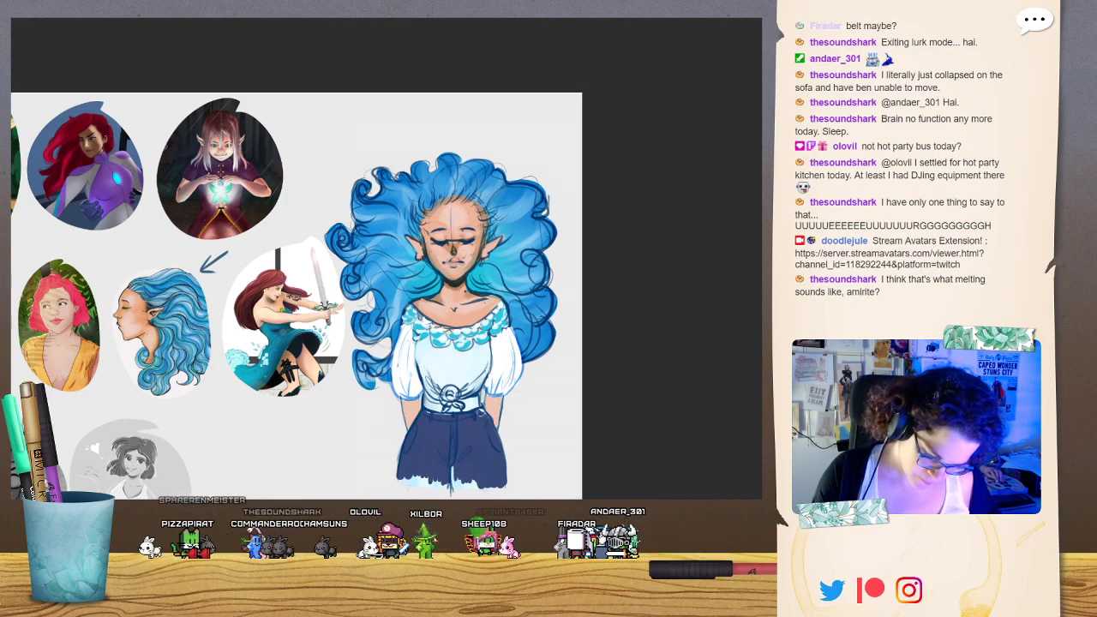
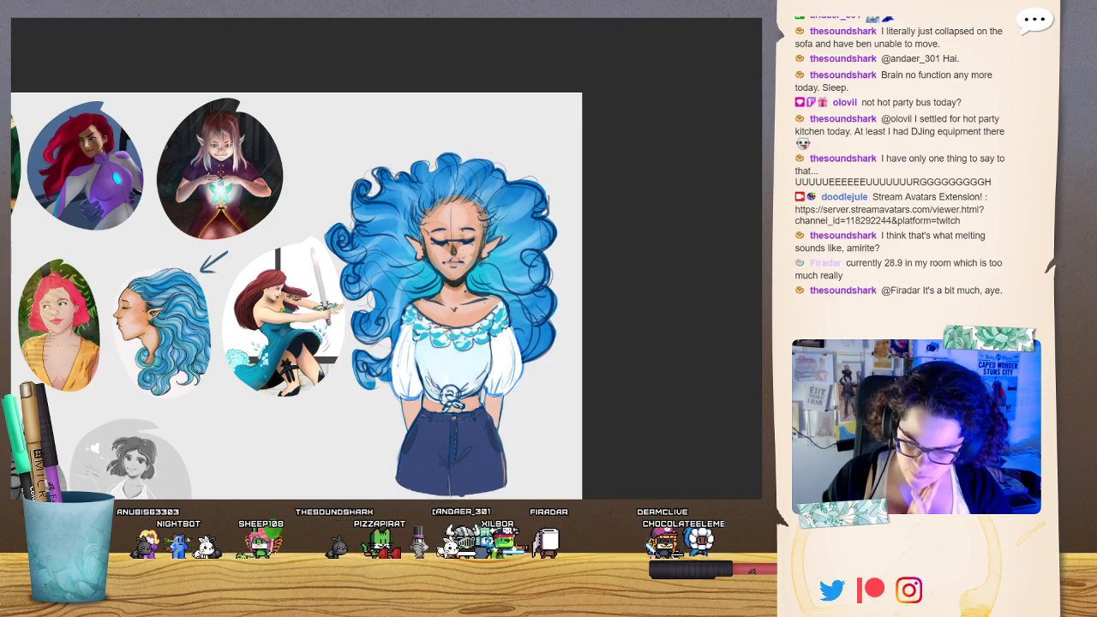
Refine the white blouse with fabric folds running from the neckline and sides into the knot above the bare midriff.
mouse_move(463, 388)
mouse_down()
mouse_move(482, 375)
mouse_move(428, 392)
mouse_move(452, 400)
mouse_up()
drag(417, 339, 422, 391)
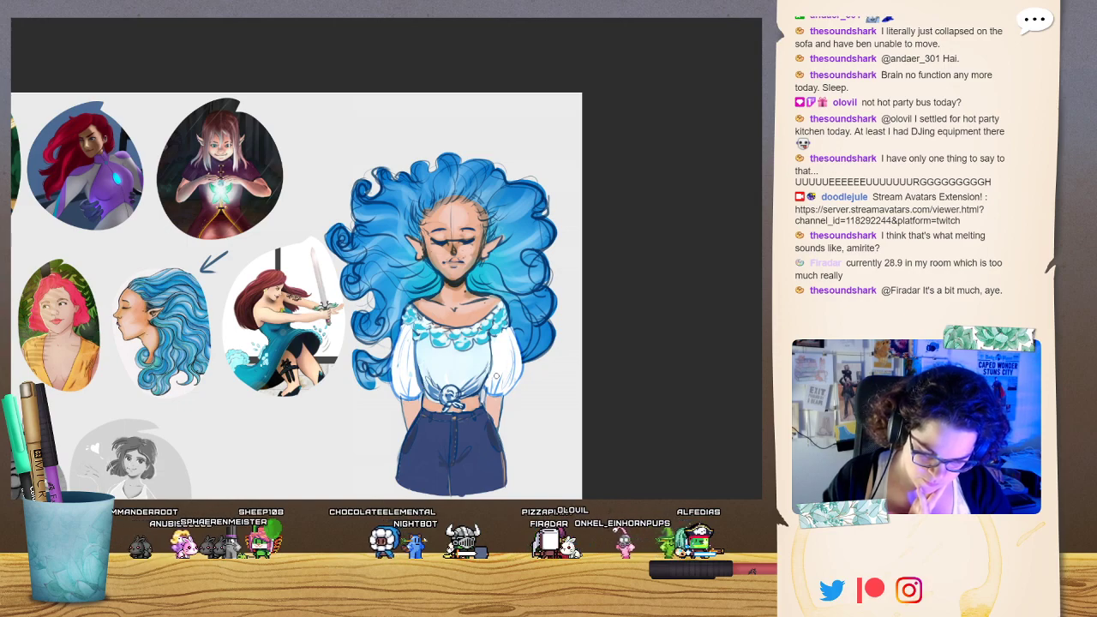
mouse_move(495, 375)
mouse_down()
mouse_move(485, 387)
mouse_move(492, 338)
mouse_up()
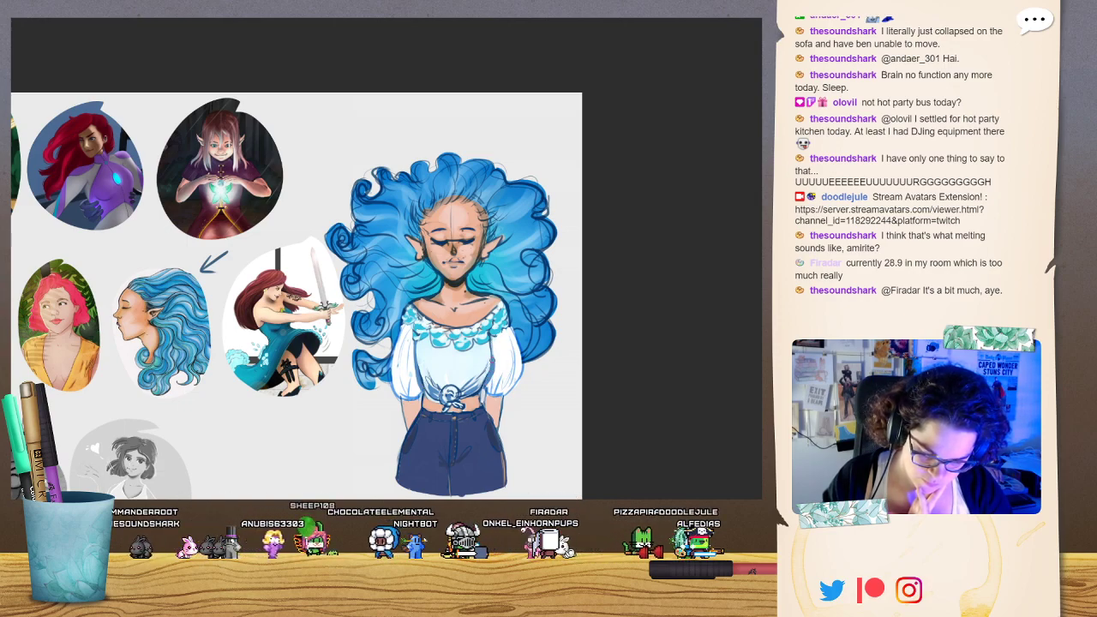
mouse_move(431, 373)
mouse_down()
mouse_move(435, 385)
mouse_move(460, 389)
mouse_move(453, 405)
mouse_move(466, 400)
mouse_move(429, 404)
mouse_move(426, 394)
mouse_move(430, 408)
mouse_move(440, 398)
mouse_move(480, 405)
mouse_up()
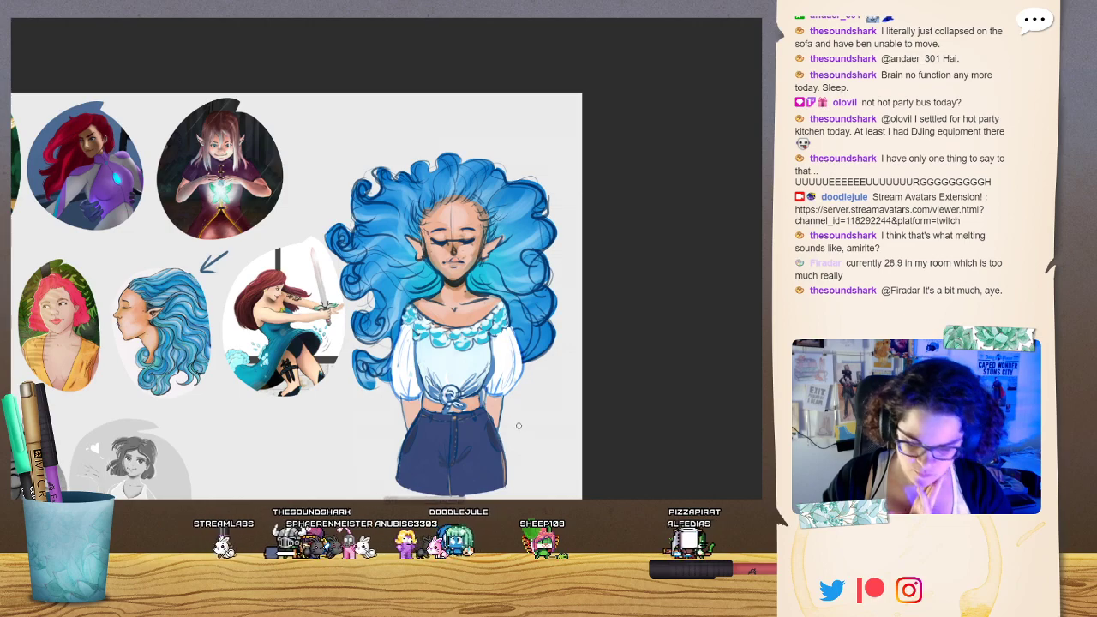
drag(410, 326, 415, 345)
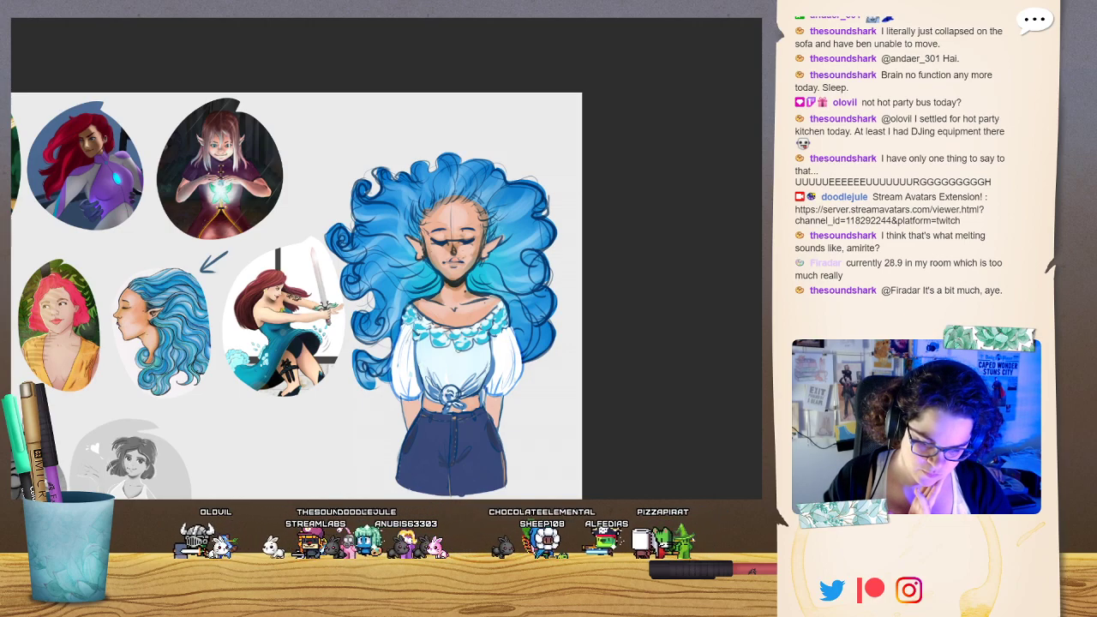
drag(494, 354, 501, 344)
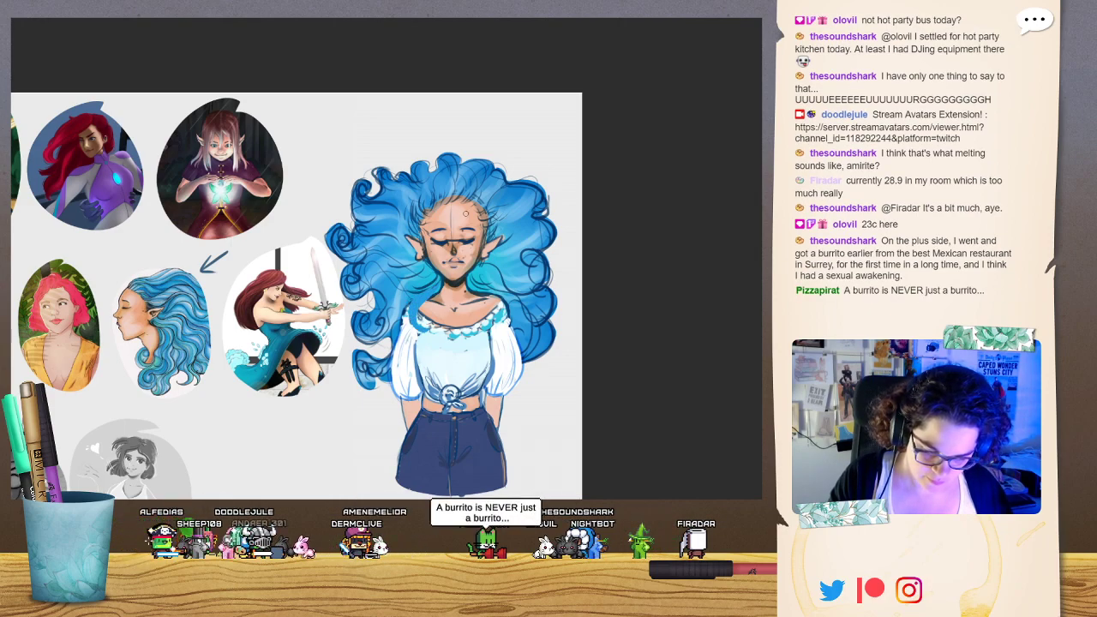
Paint turquoise hair locks falling over both shoulders in front of the blouse and define their strands in darker blue.
mouse_move(485, 292)
mouse_down()
mouse_move(478, 342)
mouse_move(499, 304)
mouse_up()
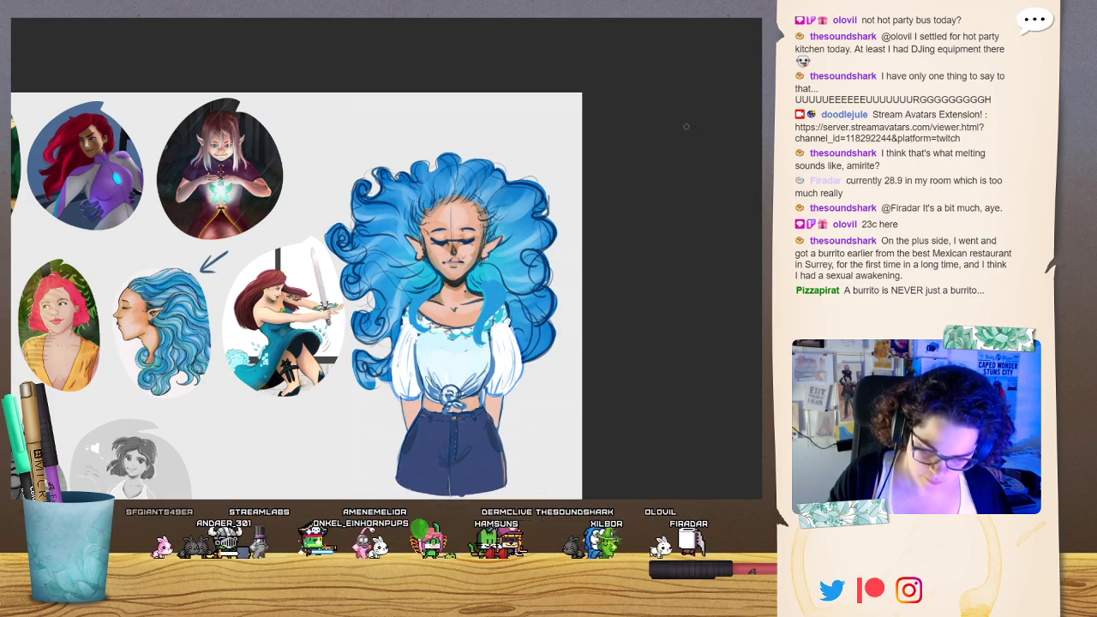
mouse_move(489, 290)
mouse_down()
mouse_move(480, 347)
mouse_move(502, 303)
mouse_up()
drag(426, 290, 412, 328)
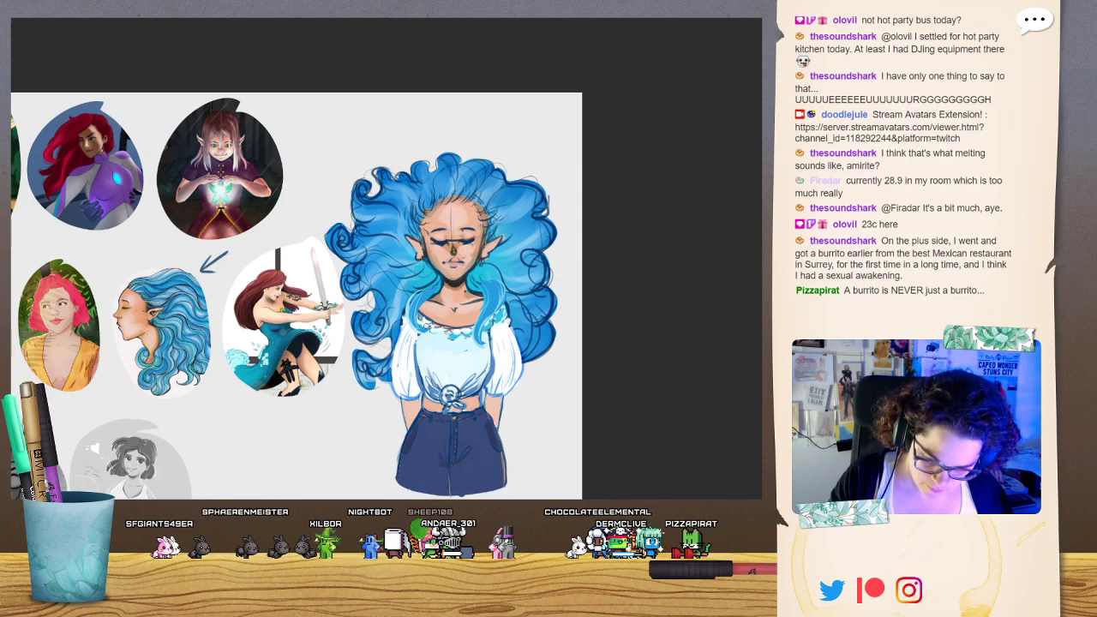
mouse_move(427, 326)
mouse_down()
mouse_move(418, 304)
mouse_move(427, 329)
mouse_move(409, 329)
mouse_move(430, 332)
mouse_move(406, 328)
mouse_up()
drag(475, 309, 481, 346)
drag(484, 291, 477, 314)
mouse_move(481, 298)
mouse_down()
mouse_move(475, 322)
mouse_move(495, 320)
mouse_move(482, 346)
mouse_up()
drag(507, 295, 495, 325)
drag(492, 269, 505, 287)
drag(483, 266, 497, 311)
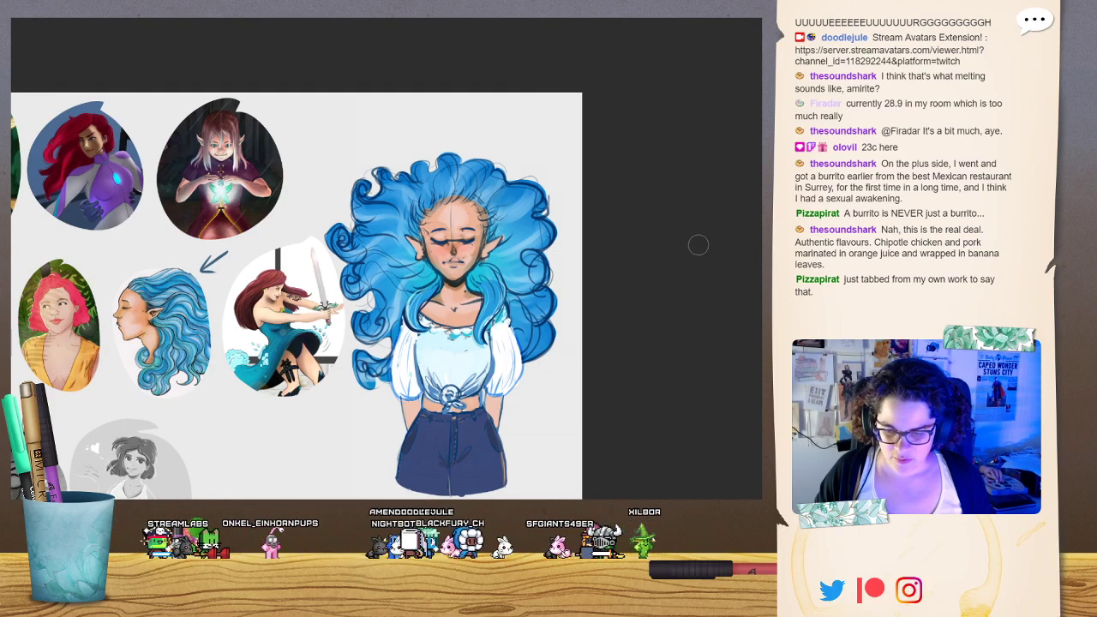
Shift the elf slightly away from the cutouts and delete the blue arrow above the blue-haired profile portrait.
key(ctrl+minus)
drag(446, 257, 481, 272)
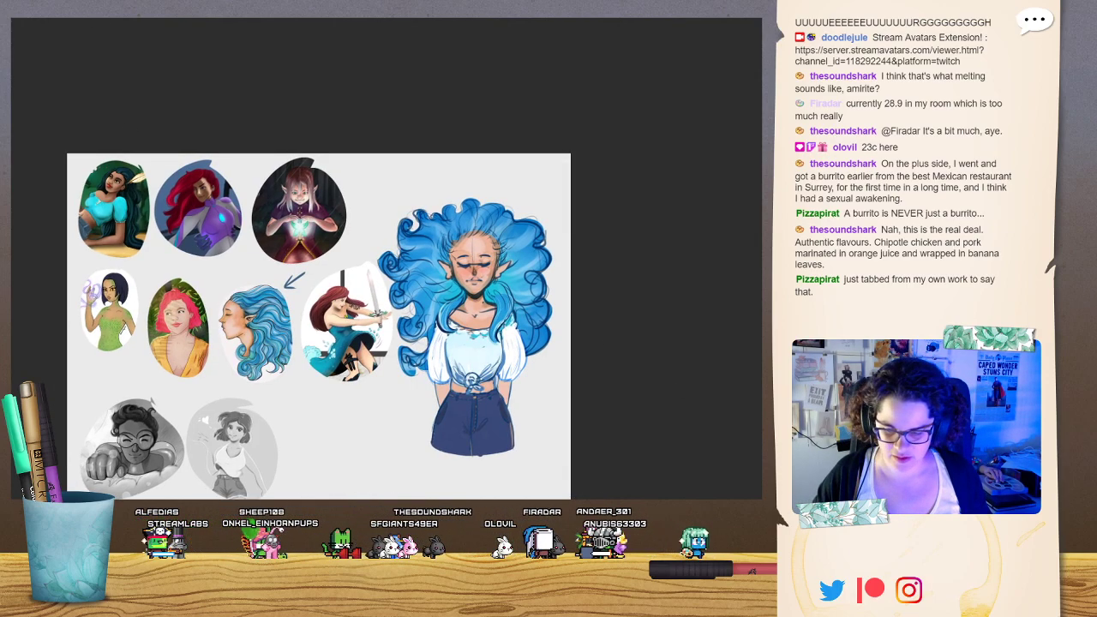
drag(571, 361, 565, 331)
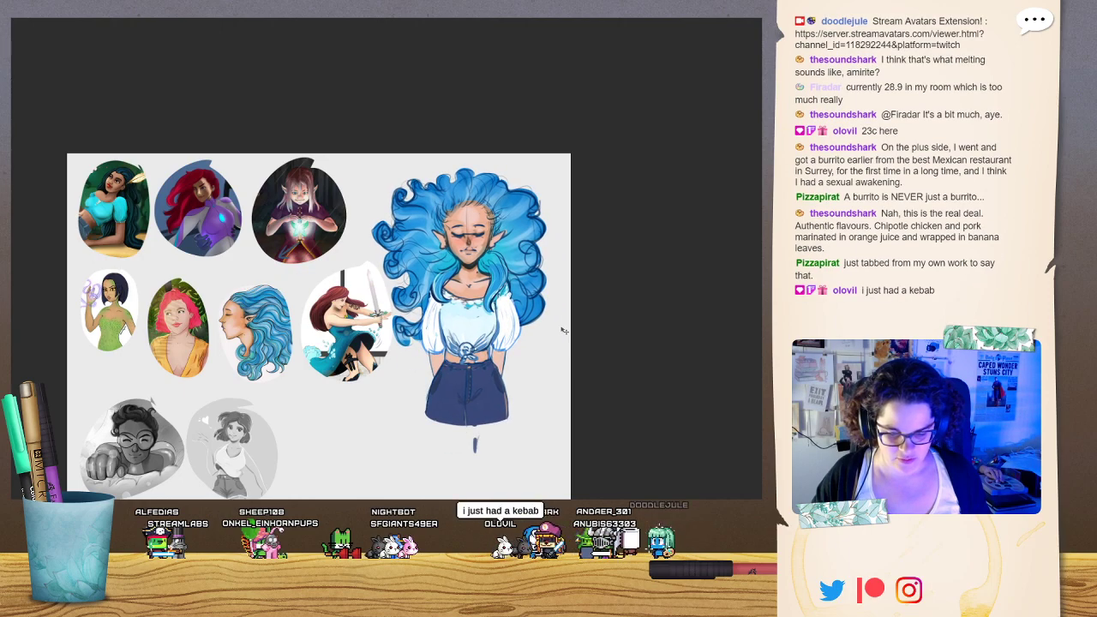
key(ctrl+z)
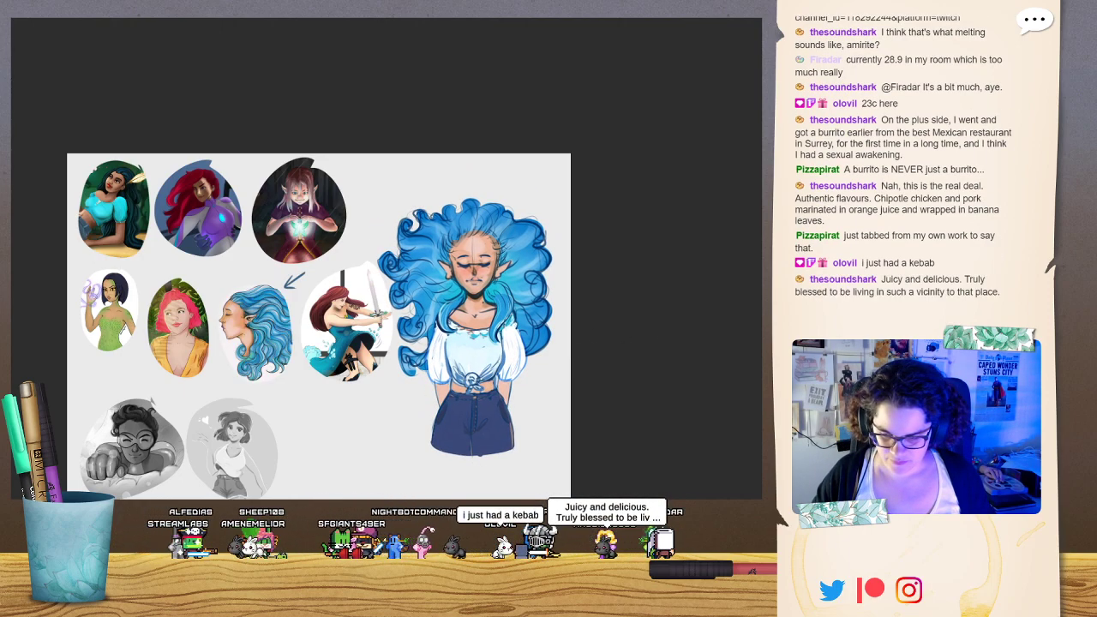
mouse_move(646, 324)
mouse_down()
mouse_move(573, 287)
mouse_move(649, 303)
mouse_move(655, 325)
mouse_up()
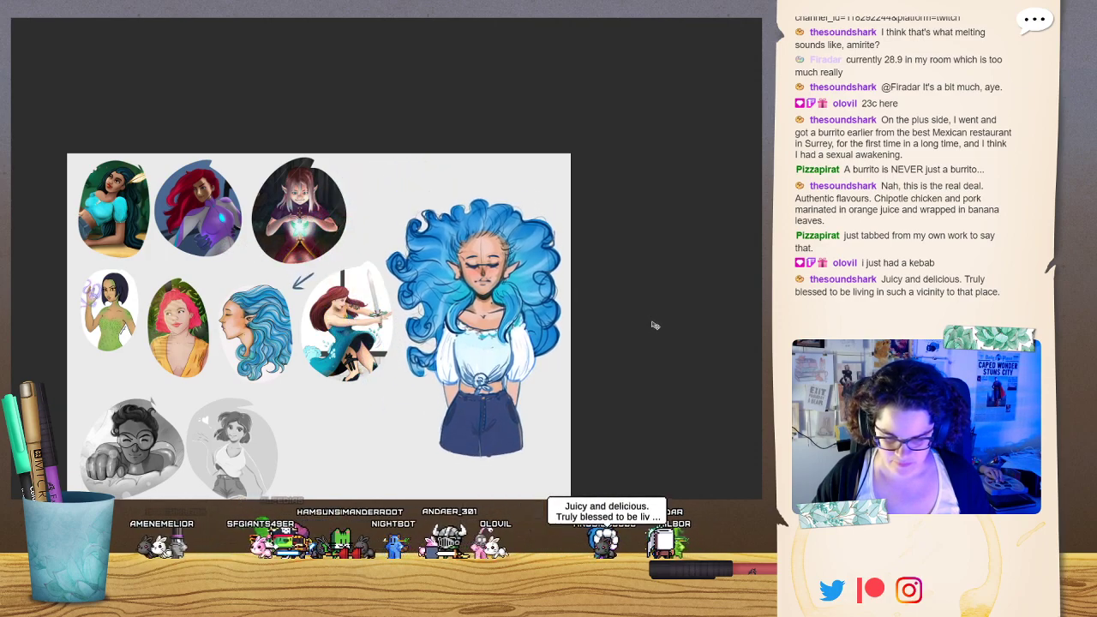
drag(326, 254, 375, 265)
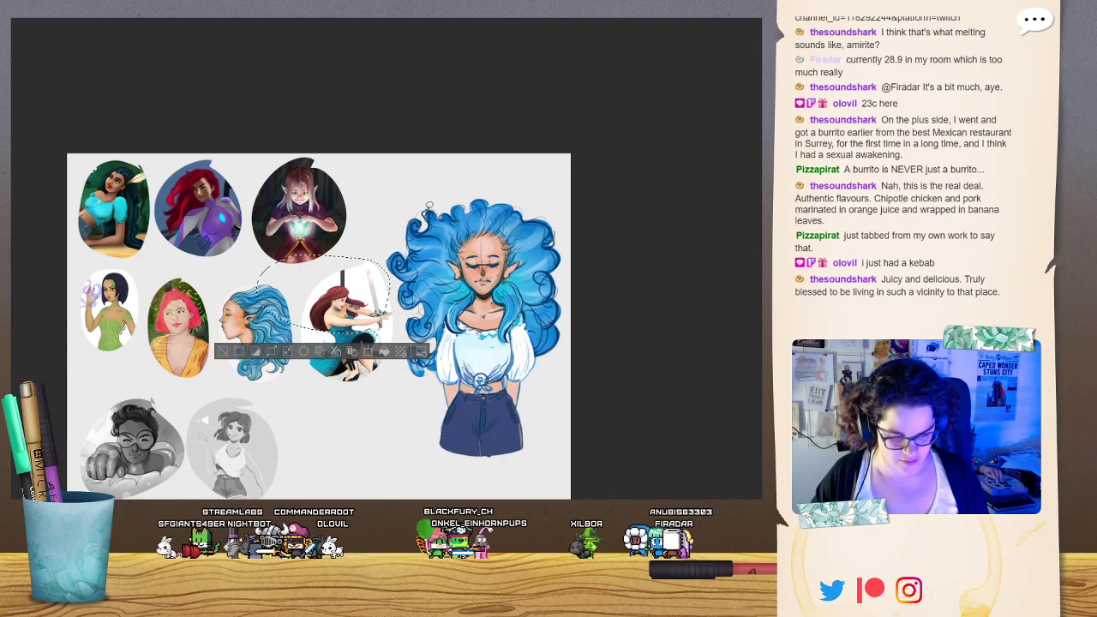
key(ctrl+d)
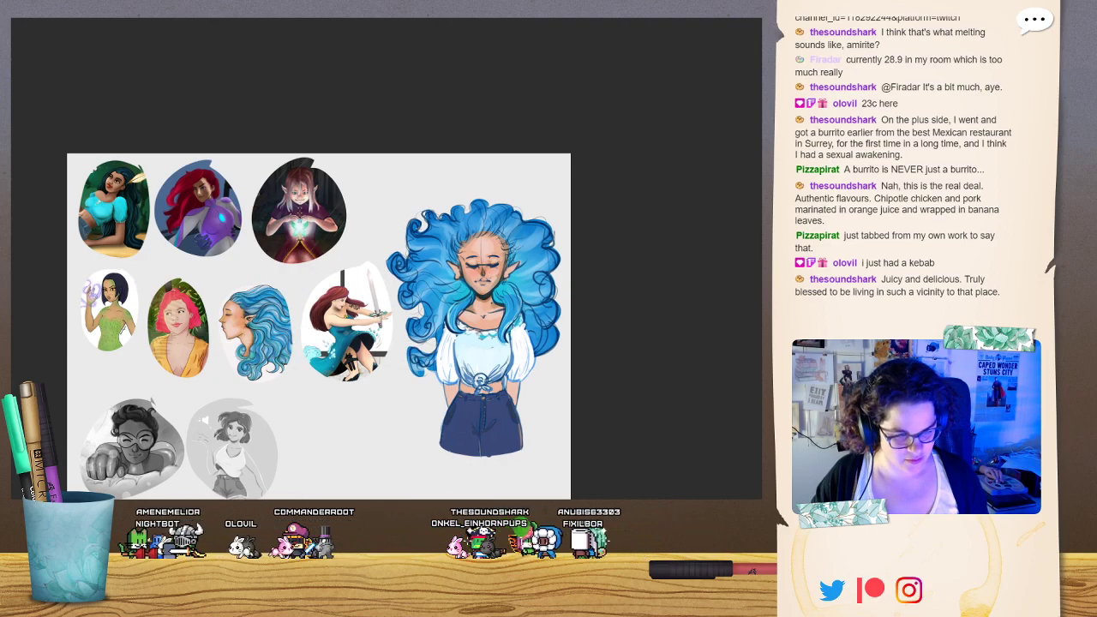
Scale the elf down to roughly two thirds of her size and place her at the end of the top row.
mouse_move(478, 252)
mouse_down()
mouse_move(437, 233)
mouse_move(463, 242)
mouse_up()
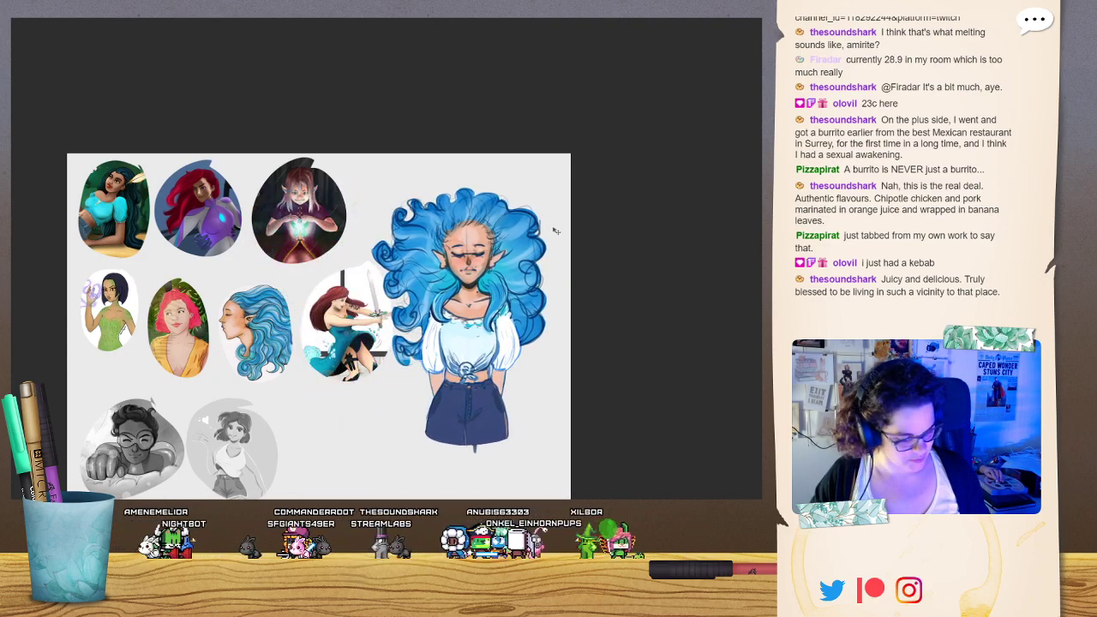
key(ctrl+t)
drag(547, 188, 506, 247)
drag(472, 330, 523, 248)
drag(556, 170, 541, 193)
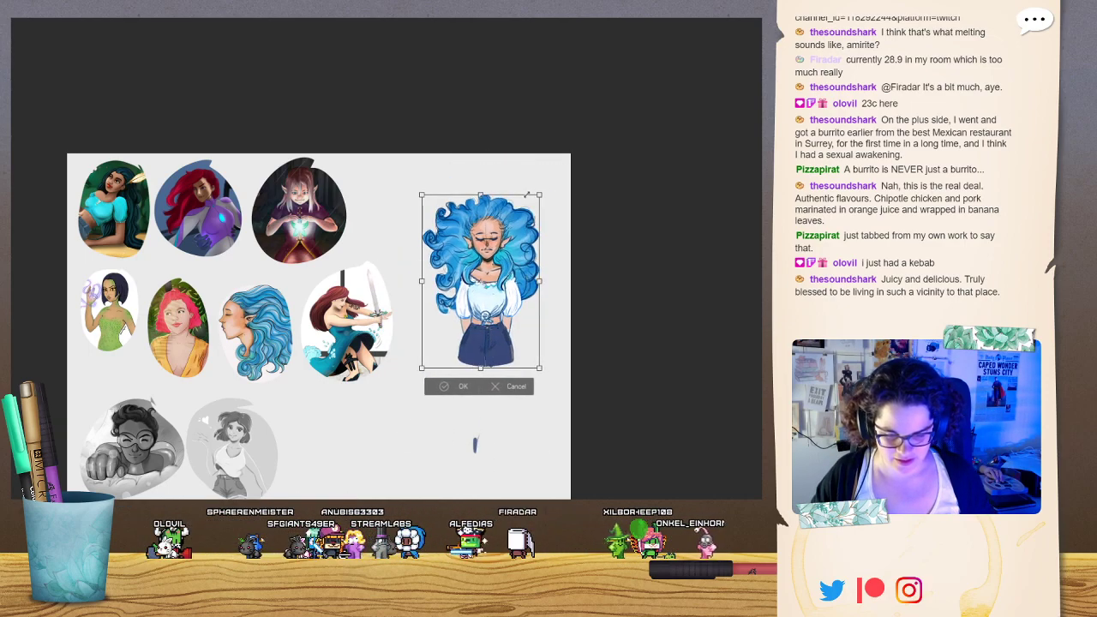
drag(539, 281, 542, 280)
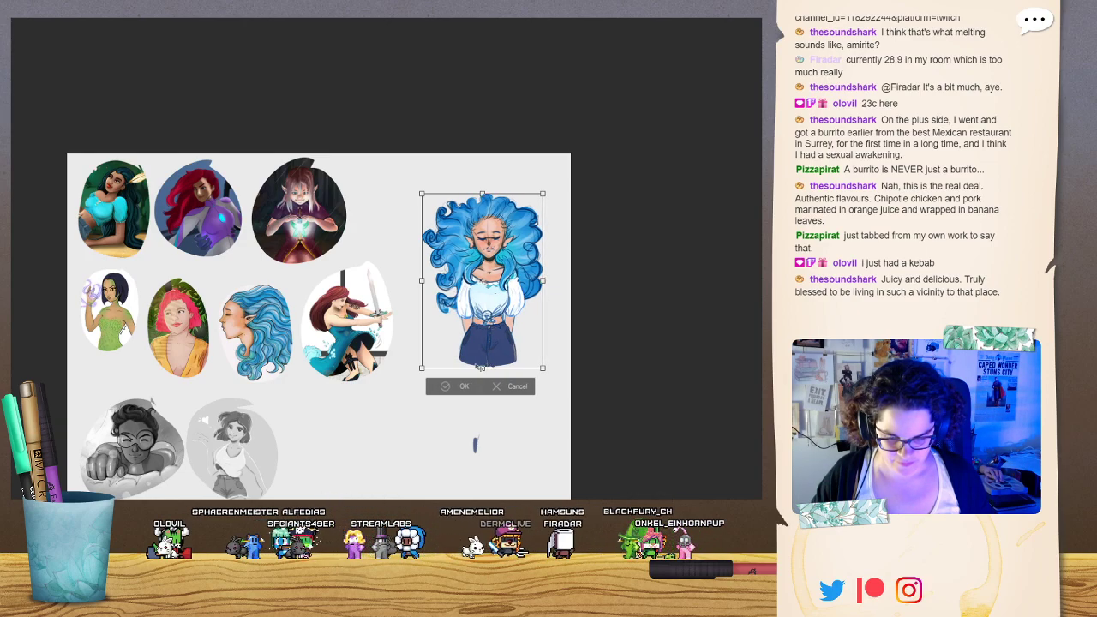
click(463, 386)
drag(507, 280, 457, 263)
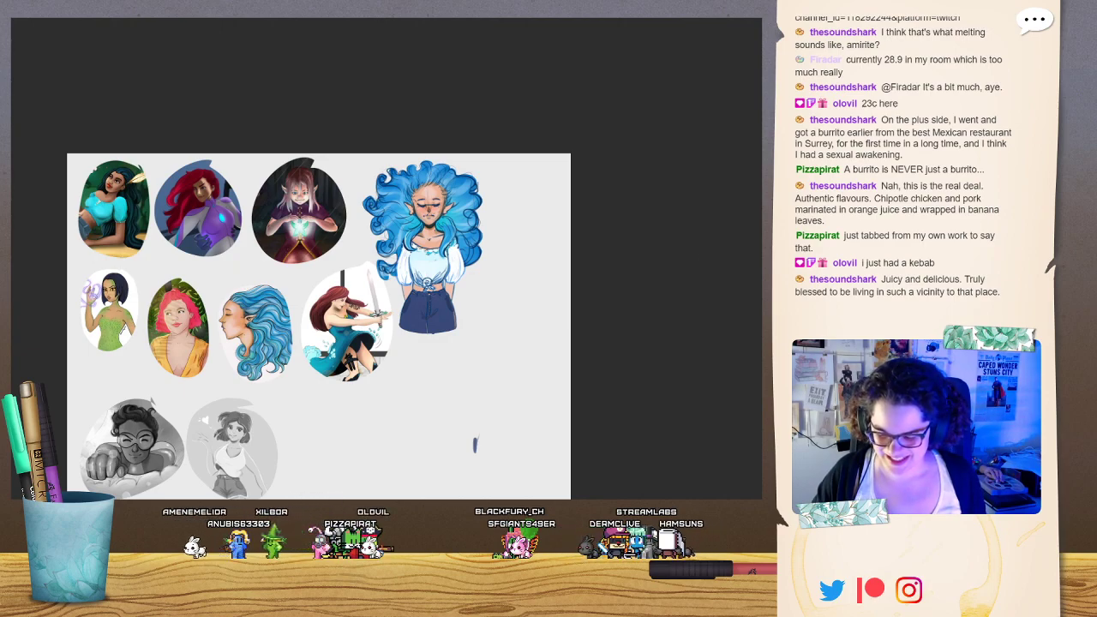
Find the layer holding the stray dark blue mark below the elf and delete the mark.
key(ctrl+comma)
key(ctrl+comma)
key(ctrl+comma)
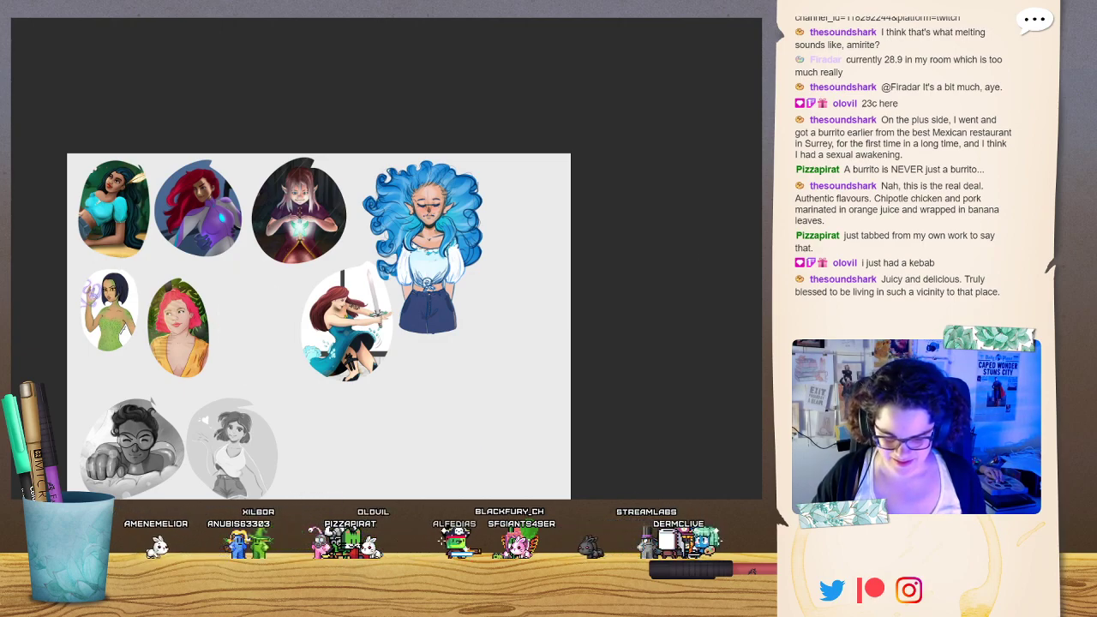
key(ctrl+comma)
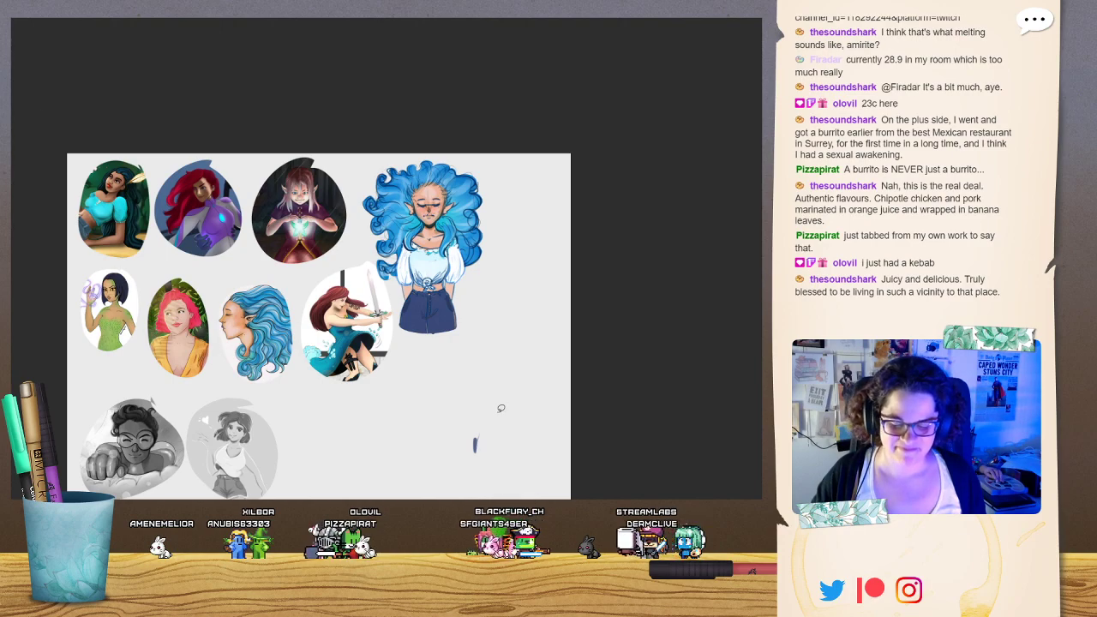
mouse_move(500, 407)
mouse_down()
mouse_move(517, 411)
mouse_move(504, 405)
mouse_up()
key(Delete)
key(ctrl+d)
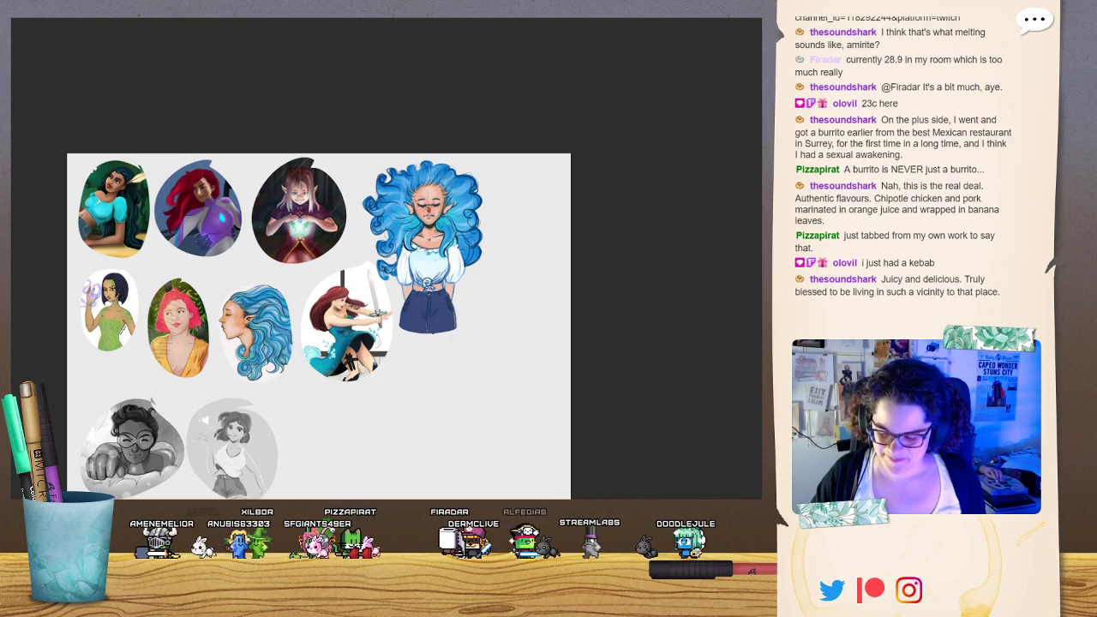
Move the blue-haired profile cutout from the second row to the end of the top row, close beside the new elf.
drag(575, 309, 545, 186)
drag(351, 182, 378, 194)
drag(225, 197, 326, 179)
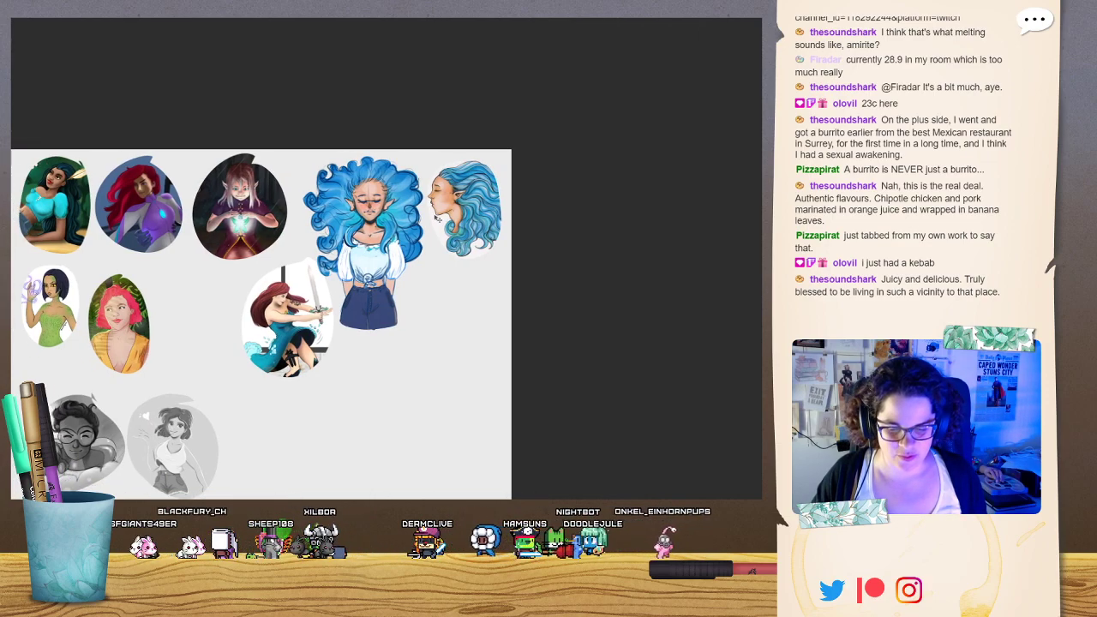
drag(437, 219, 414, 227)
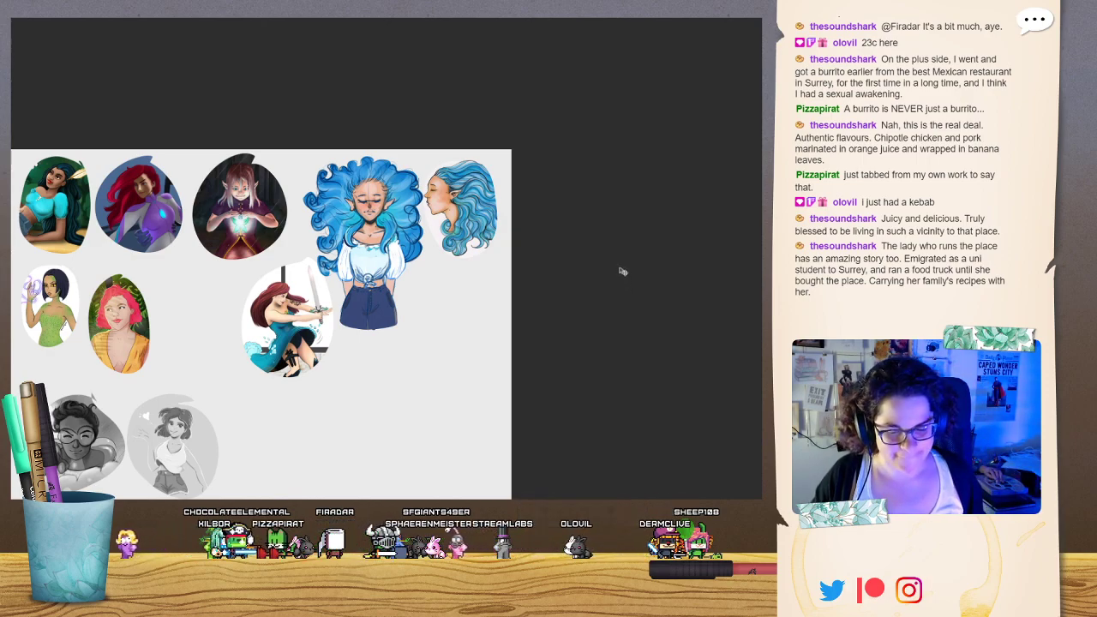
Nudge the blue-haired profile slightly and move the red-haired swordswoman cutout beside the pink-haired portrait in the second row.
drag(305, 311, 303, 306)
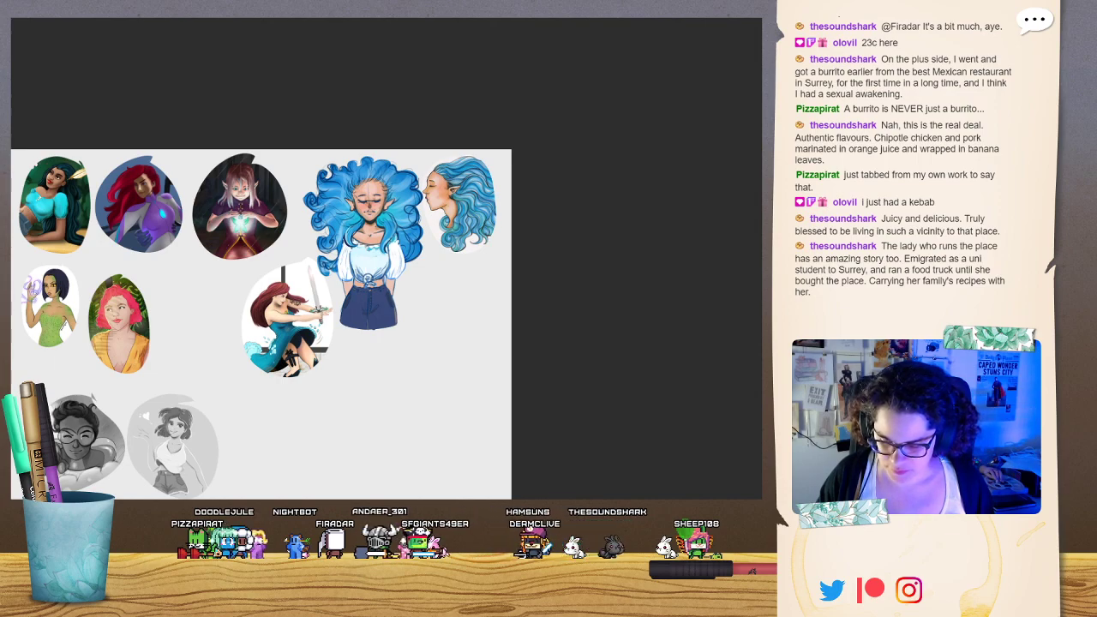
drag(446, 342, 359, 349)
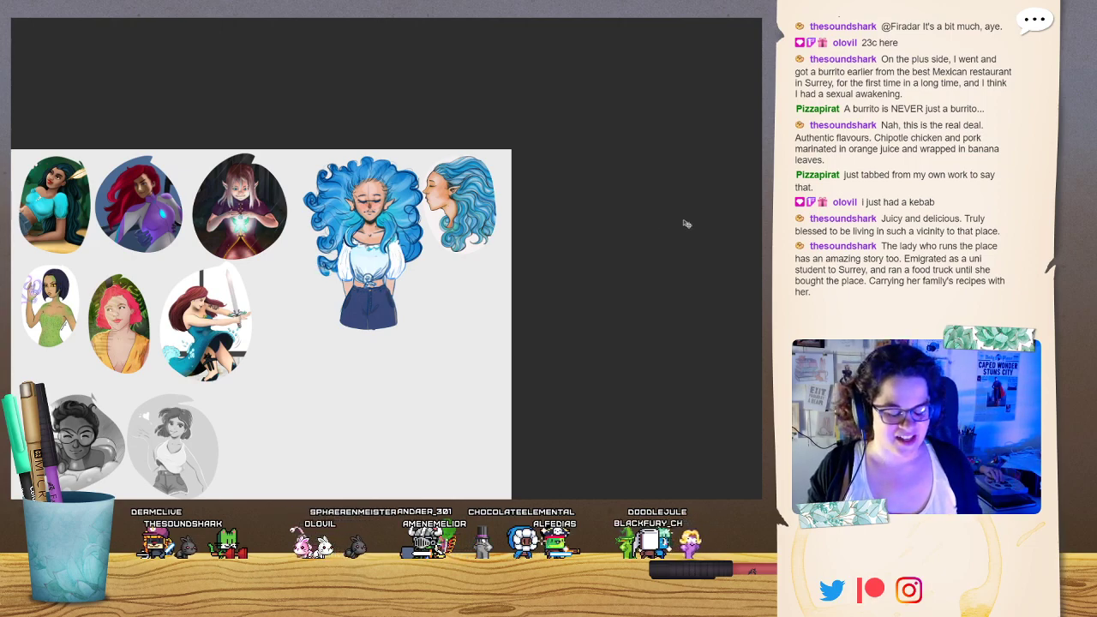
drag(365, 249, 379, 250)
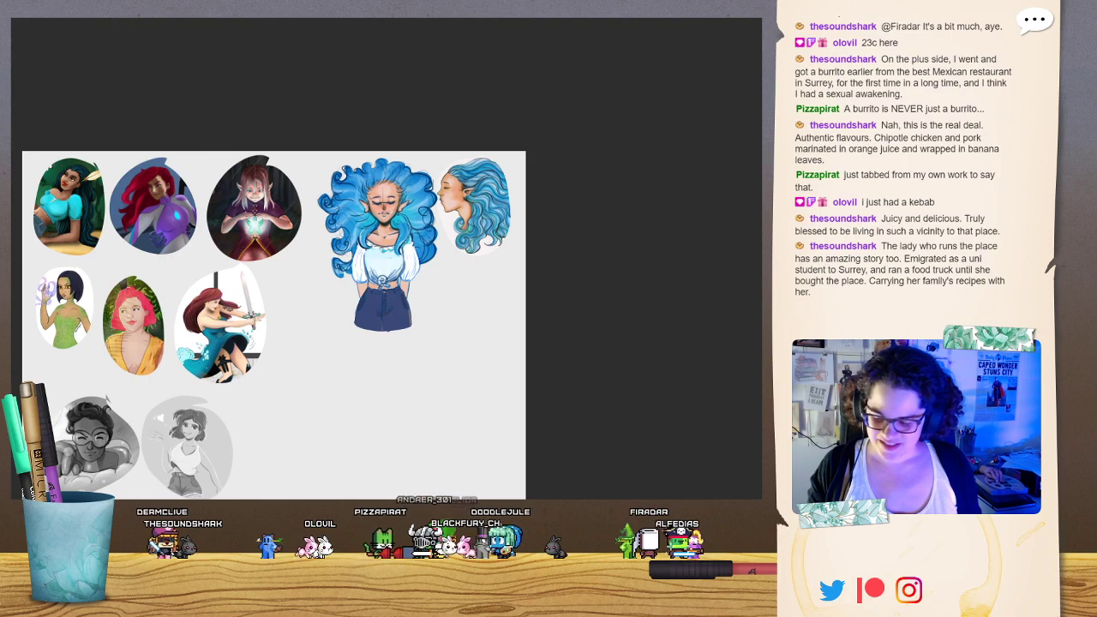
Move the black-haired woman in green from the start of the second row to its end, just past the swordswoman.
drag(435, 356, 666, 363)
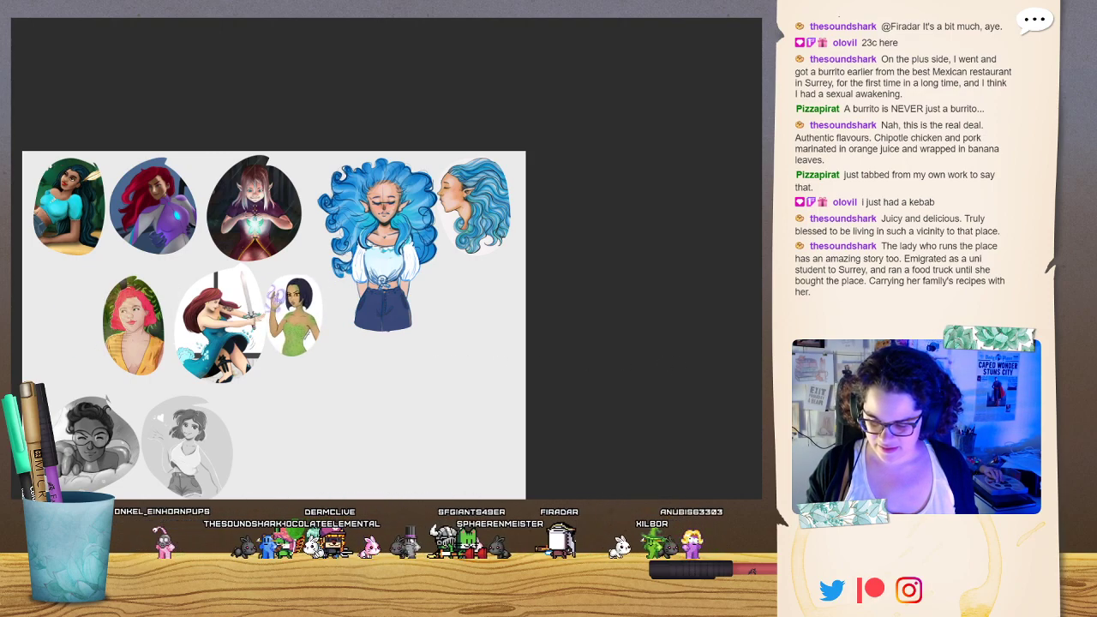
drag(535, 367, 512, 391)
drag(572, 356, 626, 330)
Shift the blue-haired elf and profile over the top row's cutouts to clear drawing space, and nudge the woman in green up.
key(ctrl+plus)
key(ctrl+plus)
key(ctrl+minus)
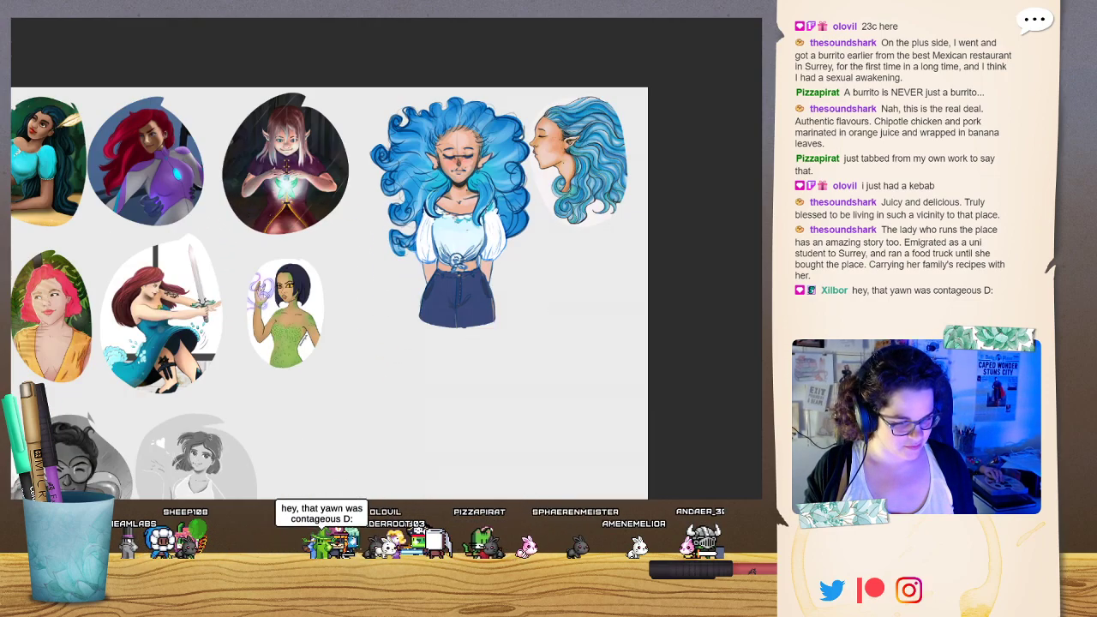
drag(514, 342, 412, 401)
key(ctrl+plus)
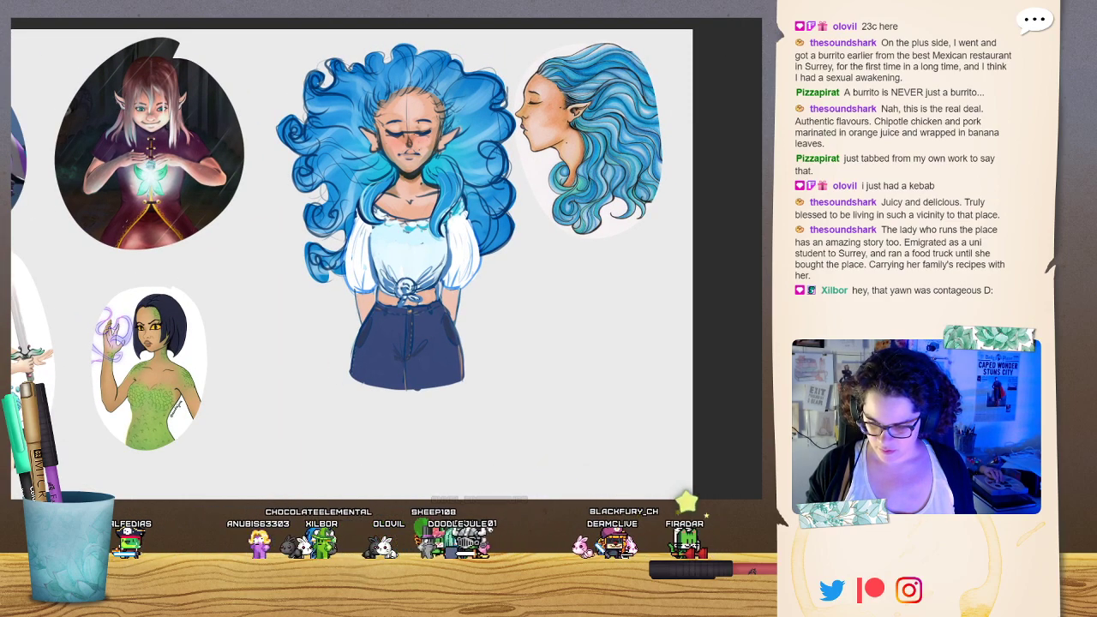
drag(597, 288, 241, 267)
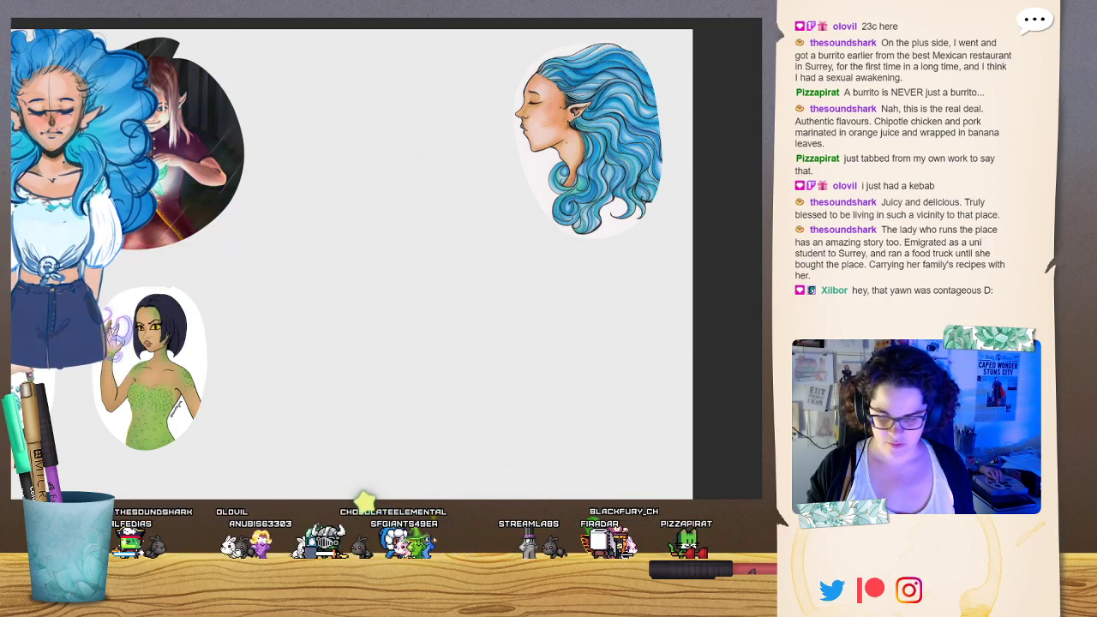
drag(692, 299, 309, 285)
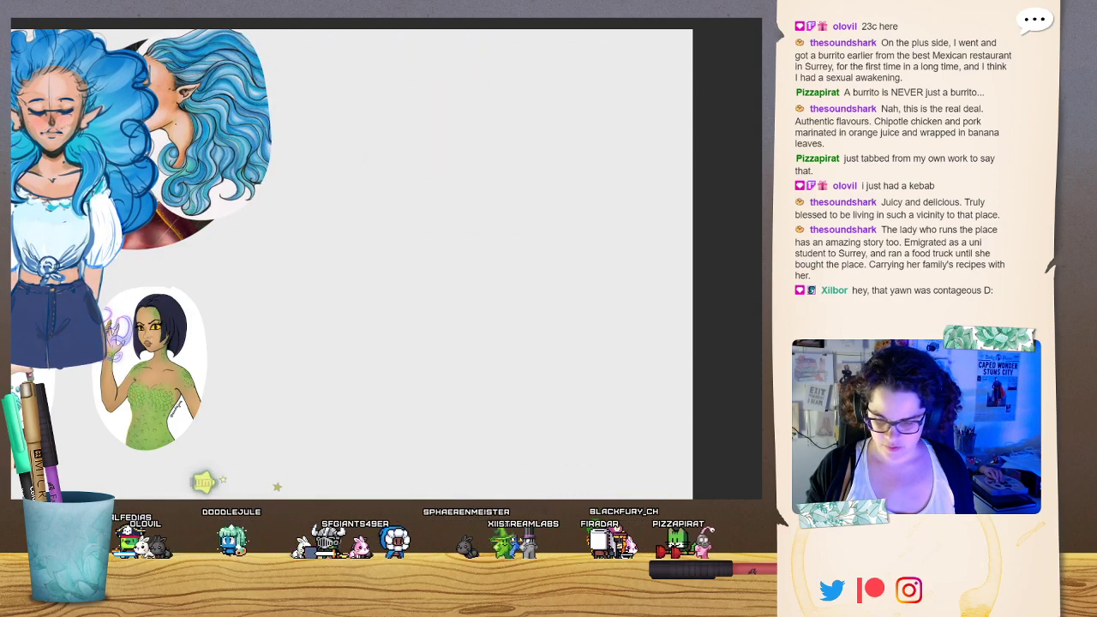
drag(604, 395, 642, 367)
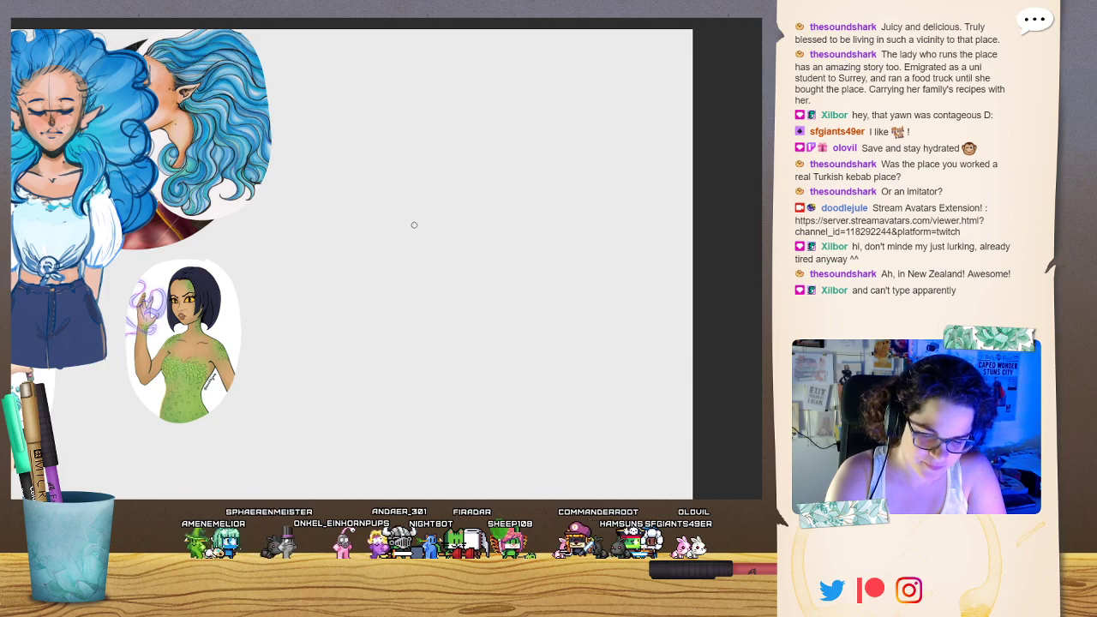
Sketch a new head in the empty area as a slightly turned oval with one ear, a curved centre line and an eye line.
mouse_move(468, 167)
mouse_down()
mouse_move(478, 215)
mouse_move(468, 266)
mouse_up()
mouse_move(407, 152)
mouse_down()
mouse_move(421, 305)
mouse_move(396, 237)
mouse_up()
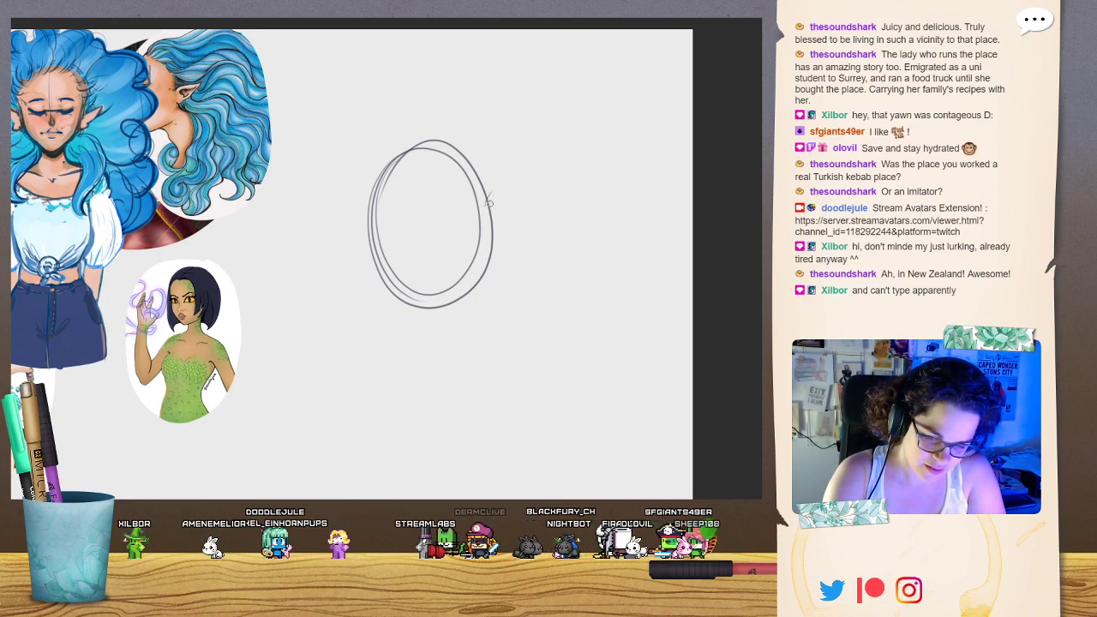
mouse_move(487, 205)
mouse_down()
mouse_move(492, 233)
mouse_move(490, 214)
mouse_move(498, 221)
mouse_up()
mouse_move(393, 230)
mouse_down()
mouse_move(488, 213)
mouse_move(375, 230)
mouse_move(415, 310)
mouse_up()
drag(416, 147, 413, 305)
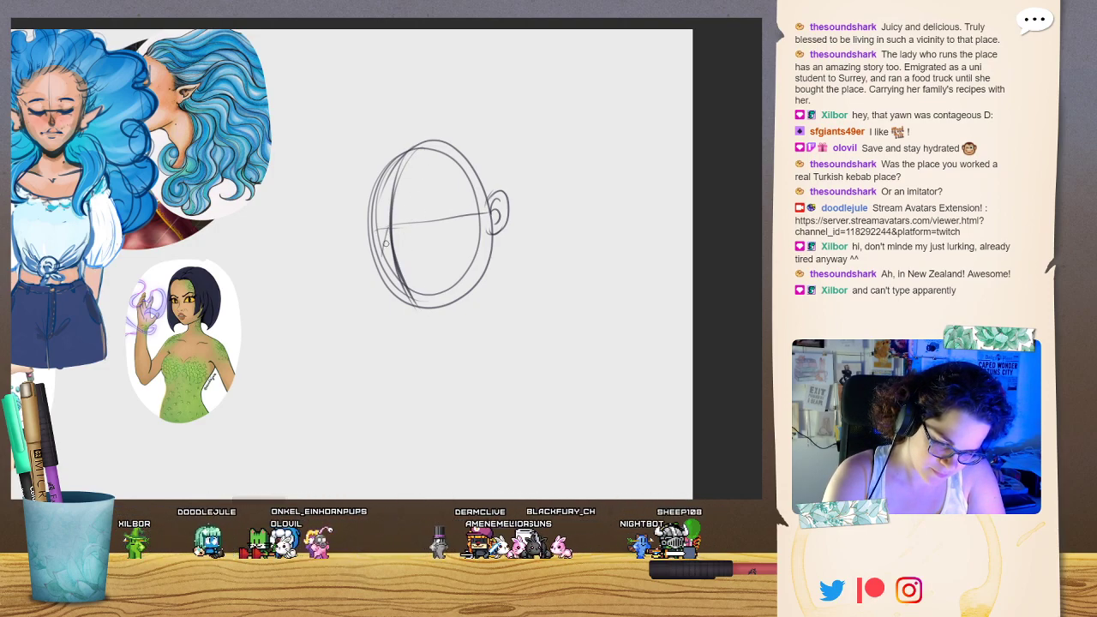
Sketch scowling eyes with angled brows, the nose and the mouth along the guidelines of the head ovals.
mouse_move(387, 231)
mouse_down()
mouse_move(382, 264)
mouse_move(396, 263)
mouse_move(392, 242)
mouse_move(385, 247)
mouse_move(397, 260)
mouse_move(423, 223)
mouse_move(381, 221)
mouse_move(420, 210)
mouse_move(447, 227)
mouse_move(429, 208)
mouse_move(446, 216)
mouse_up()
mouse_move(371, 220)
mouse_down()
mouse_move(433, 229)
mouse_move(442, 218)
mouse_move(385, 232)
mouse_move(370, 209)
mouse_move(450, 196)
mouse_up()
mouse_move(394, 256)
mouse_down()
mouse_move(387, 272)
mouse_move(412, 274)
mouse_move(405, 285)
mouse_move(411, 278)
mouse_up()
Outline the face contour and angular jaw, and sketch the skull's curve above and behind the head oval.
mouse_move(374, 231)
mouse_down()
mouse_move(373, 268)
mouse_move(427, 312)
mouse_move(470, 280)
mouse_move(485, 246)
mouse_move(478, 269)
mouse_move(369, 193)
mouse_move(369, 170)
mouse_move(401, 141)
mouse_move(454, 130)
mouse_move(495, 166)
mouse_up()
mouse_move(488, 248)
mouse_down()
mouse_move(514, 227)
mouse_move(493, 149)
mouse_up()
drag(394, 136, 448, 123)
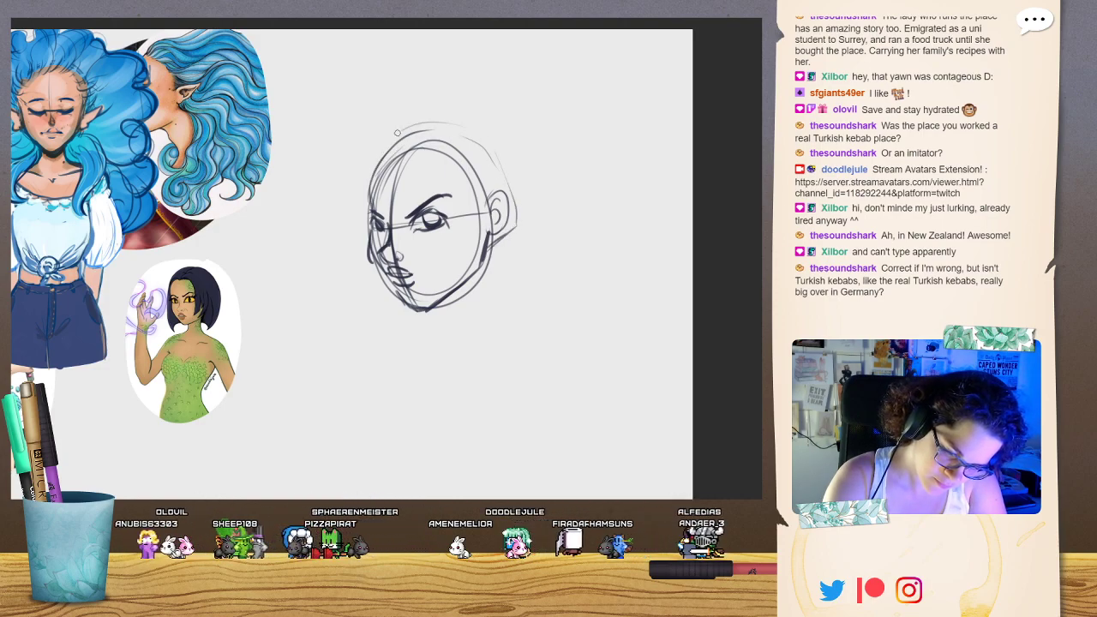
mouse_move(375, 211)
mouse_down()
mouse_move(372, 163)
mouse_move(485, 137)
mouse_up()
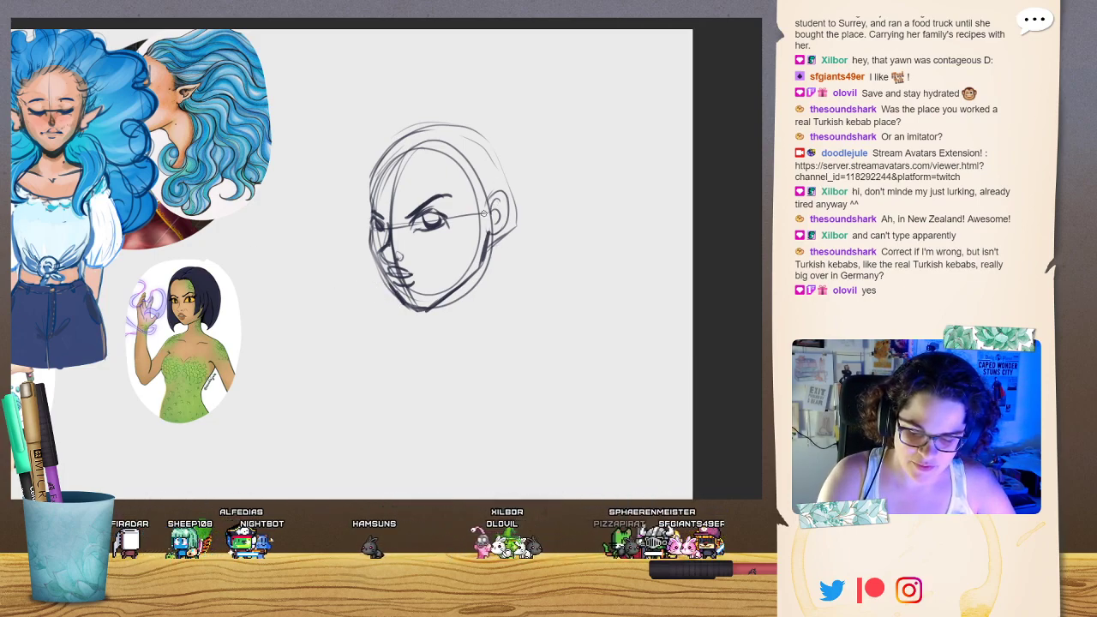
Darken the ear, the near eye and the lips, and strengthen the far contour of the face and forehead.
mouse_move(487, 205)
mouse_down()
mouse_move(504, 230)
mouse_move(490, 241)
mouse_move(491, 211)
mouse_up()
mouse_move(494, 209)
mouse_down()
mouse_move(490, 229)
mouse_move(494, 214)
mouse_up()
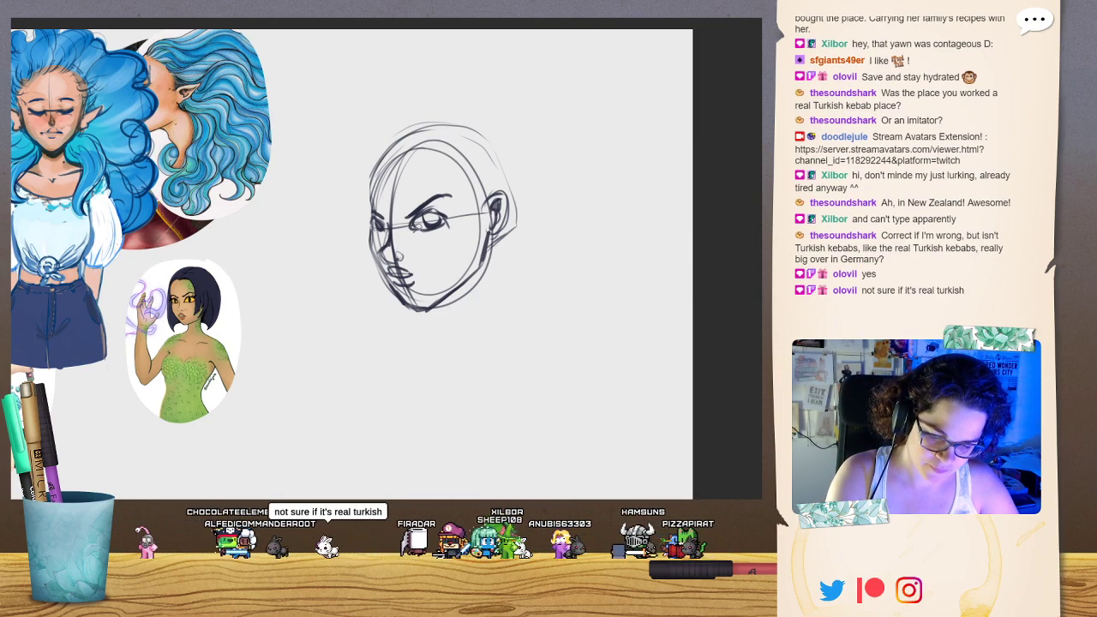
drag(426, 213, 454, 213)
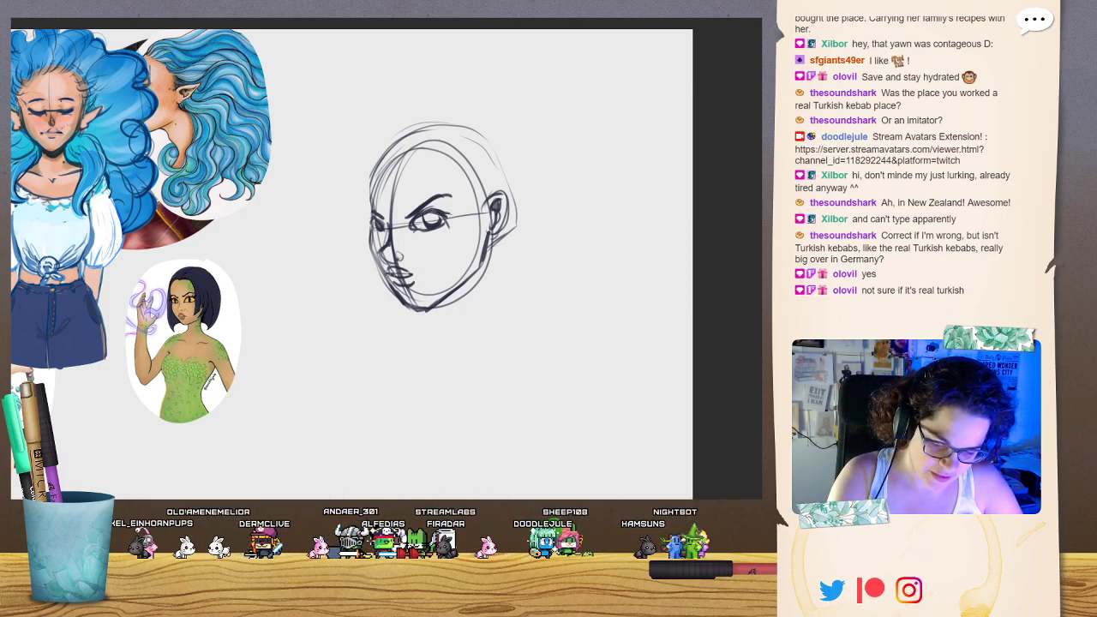
drag(392, 266, 413, 273)
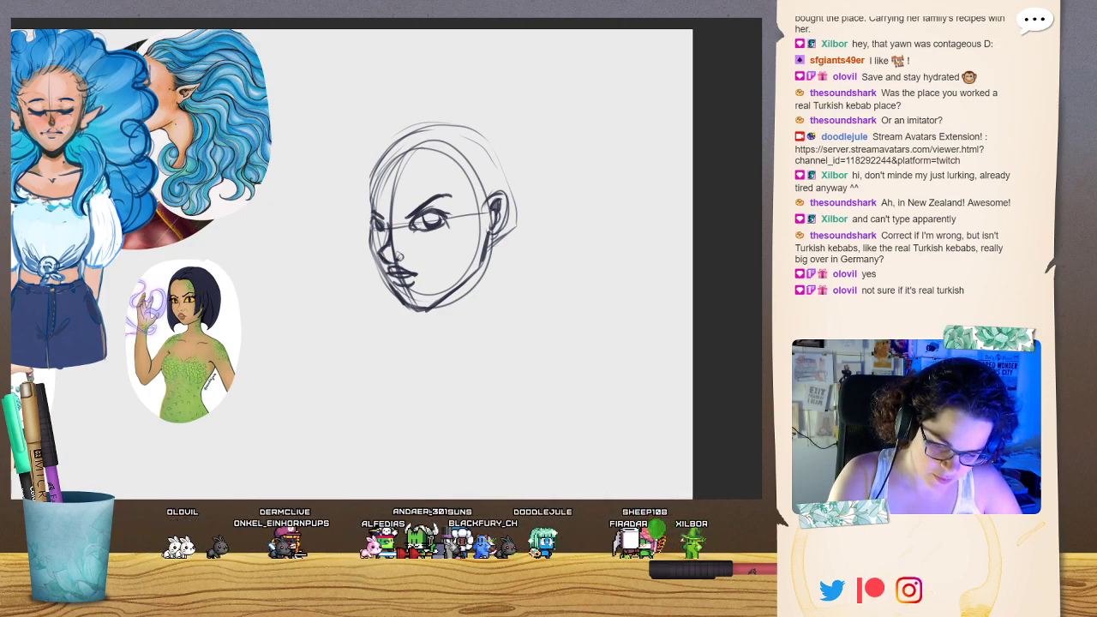
drag(371, 235, 391, 287)
mouse_move(379, 231)
mouse_down()
mouse_move(434, 218)
mouse_move(368, 204)
mouse_move(384, 145)
mouse_move(452, 130)
mouse_up()
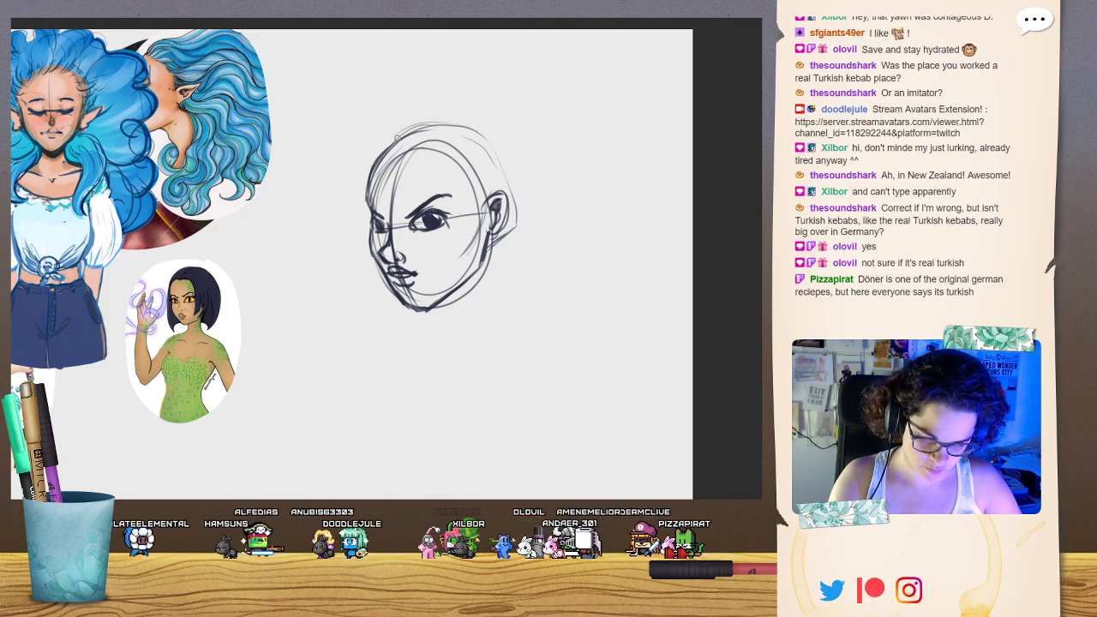
Sketch the outer silhouette of a chin-length bob from the crown down to its slanted lower edge.
mouse_move(441, 110)
mouse_down()
mouse_move(378, 148)
mouse_move(458, 118)
mouse_move(397, 159)
mouse_move(376, 148)
mouse_move(451, 113)
mouse_move(489, 128)
mouse_move(531, 182)
mouse_up()
drag(501, 133, 536, 270)
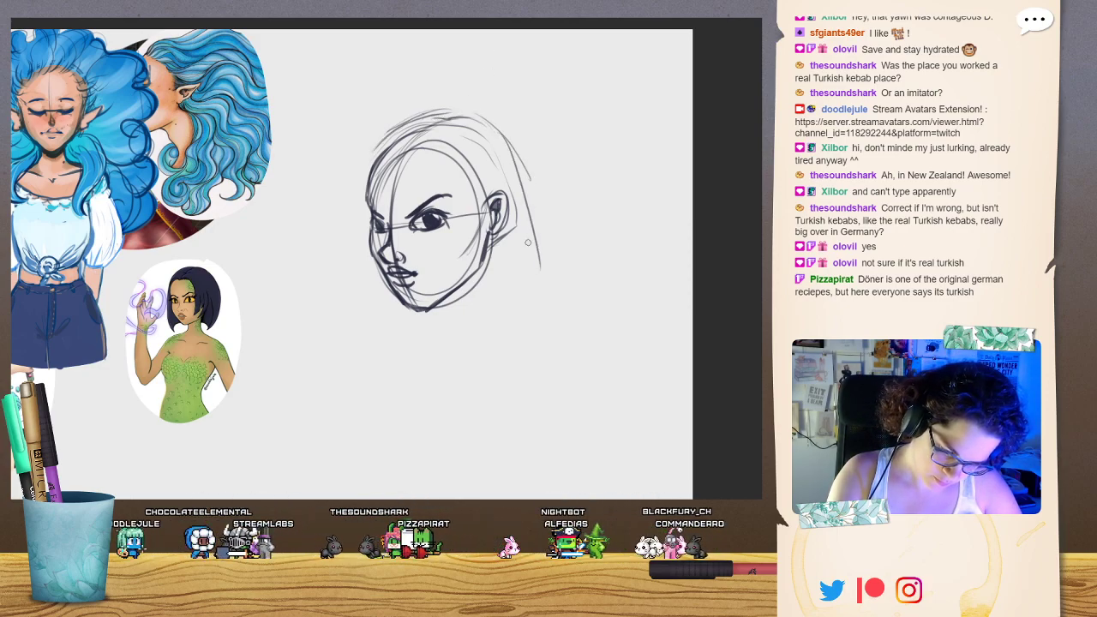
drag(531, 211, 535, 280)
drag(460, 334, 540, 264)
mouse_move(536, 271)
mouse_down()
mouse_move(511, 305)
mouse_move(452, 340)
mouse_up()
mouse_move(384, 143)
mouse_down()
mouse_move(362, 195)
mouse_move(365, 282)
mouse_up()
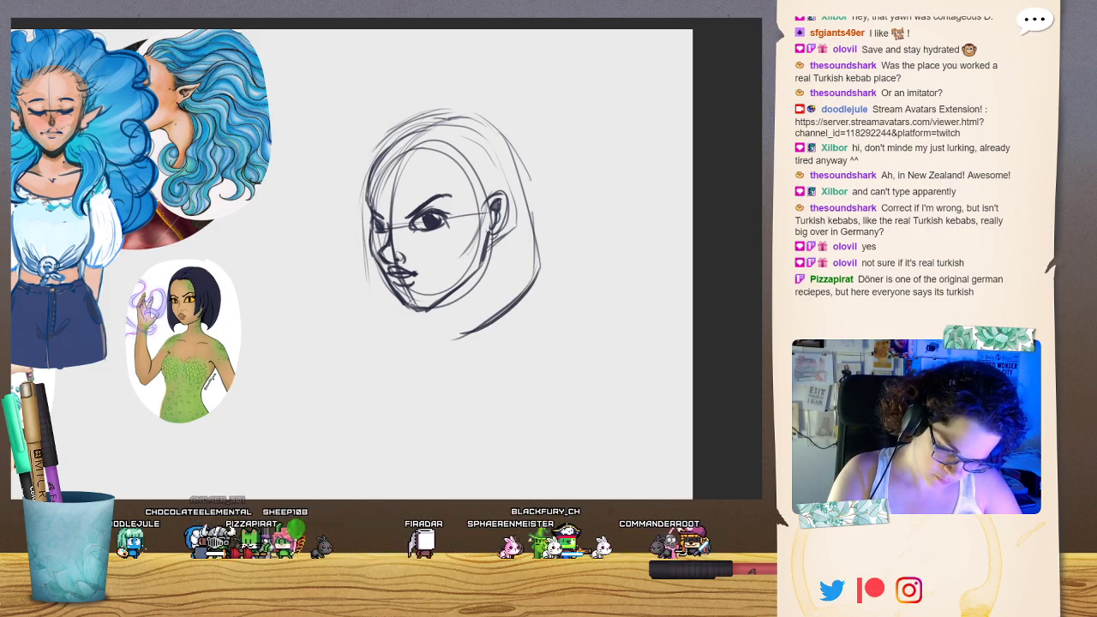
Add the long front strand falling from the parting past the near cheek to the bob's pointed tip.
mouse_move(406, 154)
mouse_down()
mouse_move(426, 144)
mouse_move(453, 192)
mouse_move(465, 279)
mouse_up()
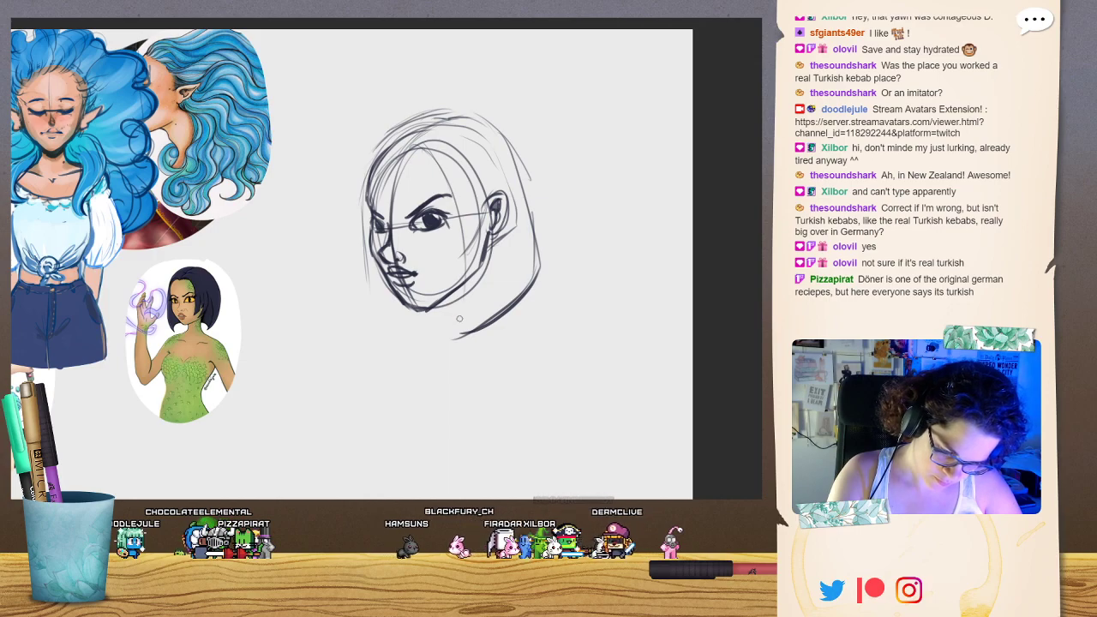
mouse_move(458, 200)
mouse_down()
mouse_move(444, 344)
mouse_move(505, 314)
mouse_up()
drag(449, 343, 533, 281)
drag(463, 245, 449, 346)
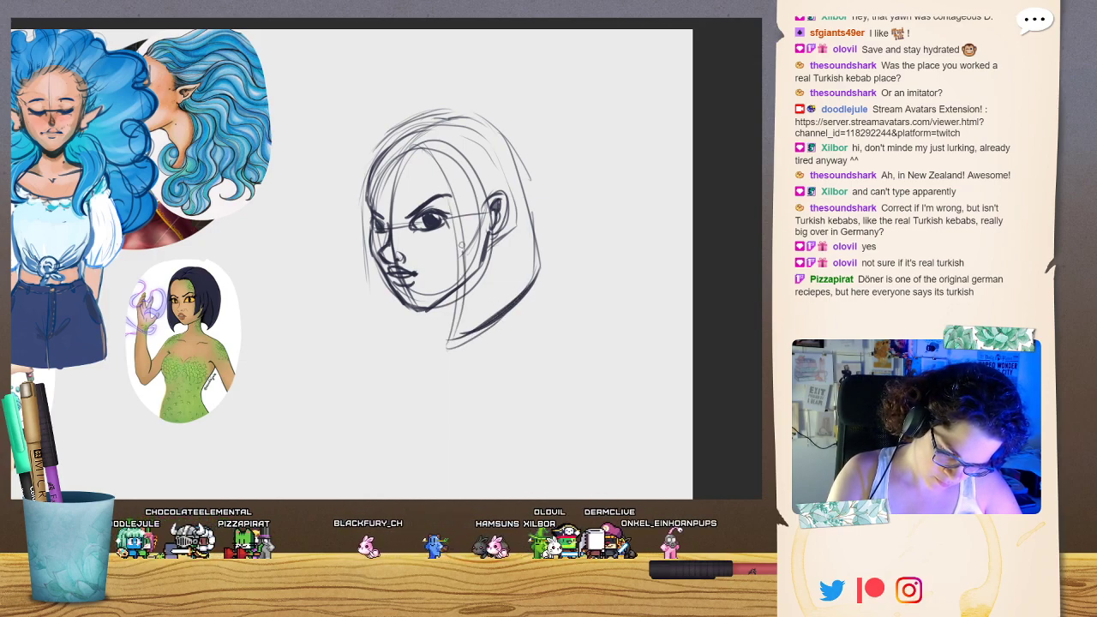
Define the hair parting at the forehead and draw the far side of the bob down to a point below the jaw.
mouse_move(410, 151)
mouse_down()
mouse_move(465, 250)
mouse_move(442, 187)
mouse_move(459, 283)
mouse_move(386, 158)
mouse_move(366, 230)
mouse_move(400, 155)
mouse_move(426, 141)
mouse_move(424, 158)
mouse_move(397, 155)
mouse_up()
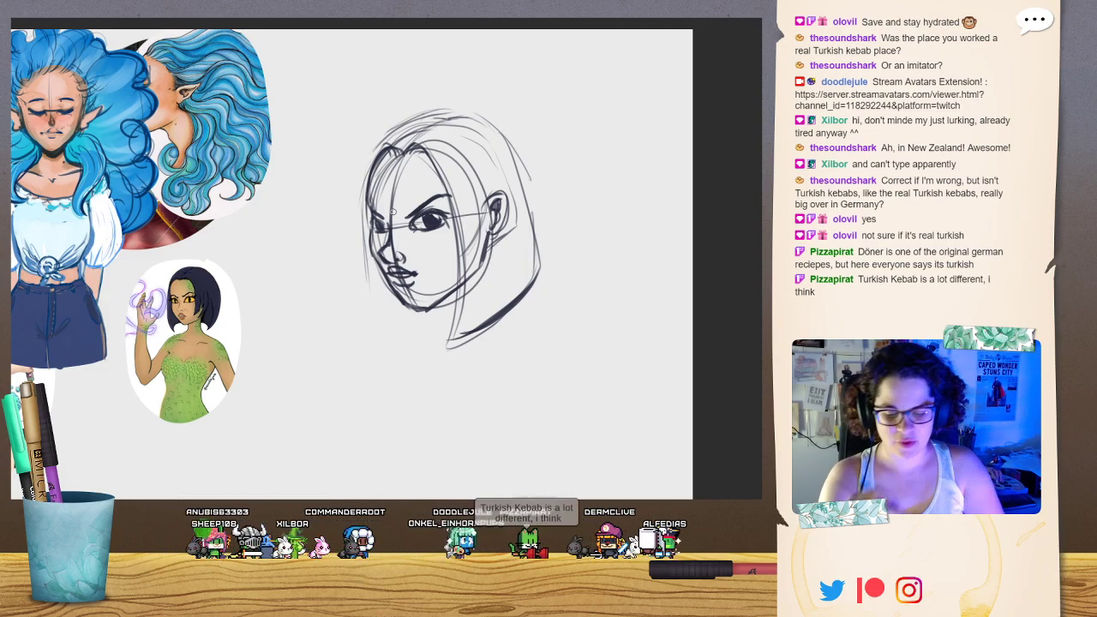
mouse_move(366, 174)
mouse_down()
mouse_move(367, 297)
mouse_move(384, 335)
mouse_move(400, 307)
mouse_move(378, 333)
mouse_move(357, 221)
mouse_move(377, 141)
mouse_move(440, 113)
mouse_move(490, 129)
mouse_move(510, 163)
mouse_up()
drag(367, 242, 381, 335)
mouse_move(373, 291)
mouse_down()
mouse_move(384, 337)
mouse_move(396, 327)
mouse_move(362, 260)
mouse_move(370, 143)
mouse_up()
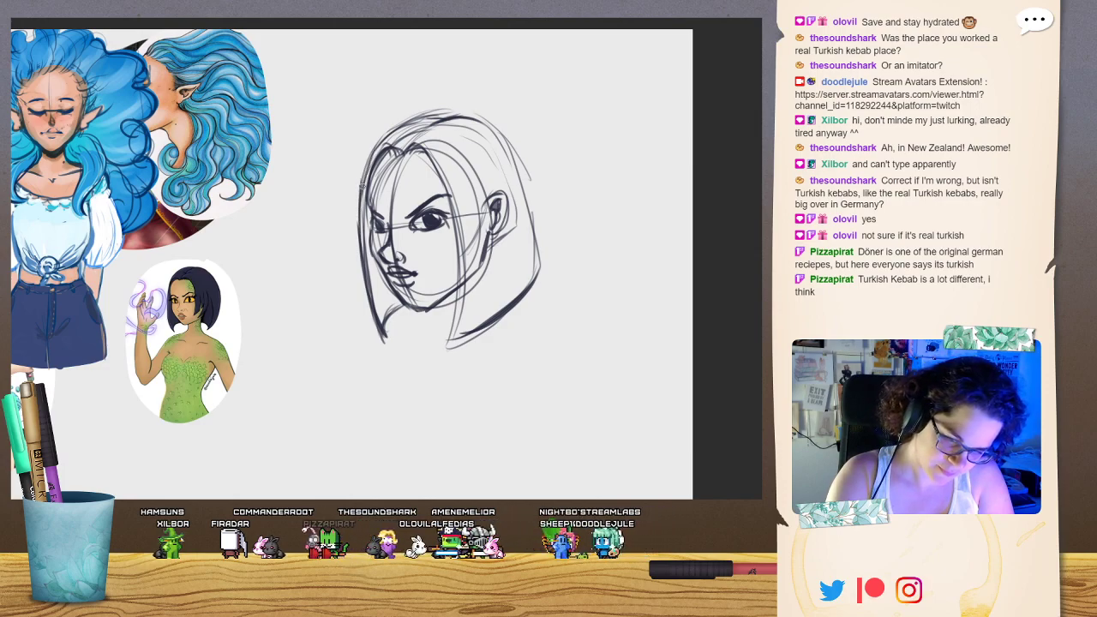
Thicken the crown outline of the hair and add strands along the hairline and far temple.
drag(360, 192, 411, 119)
drag(373, 152, 442, 119)
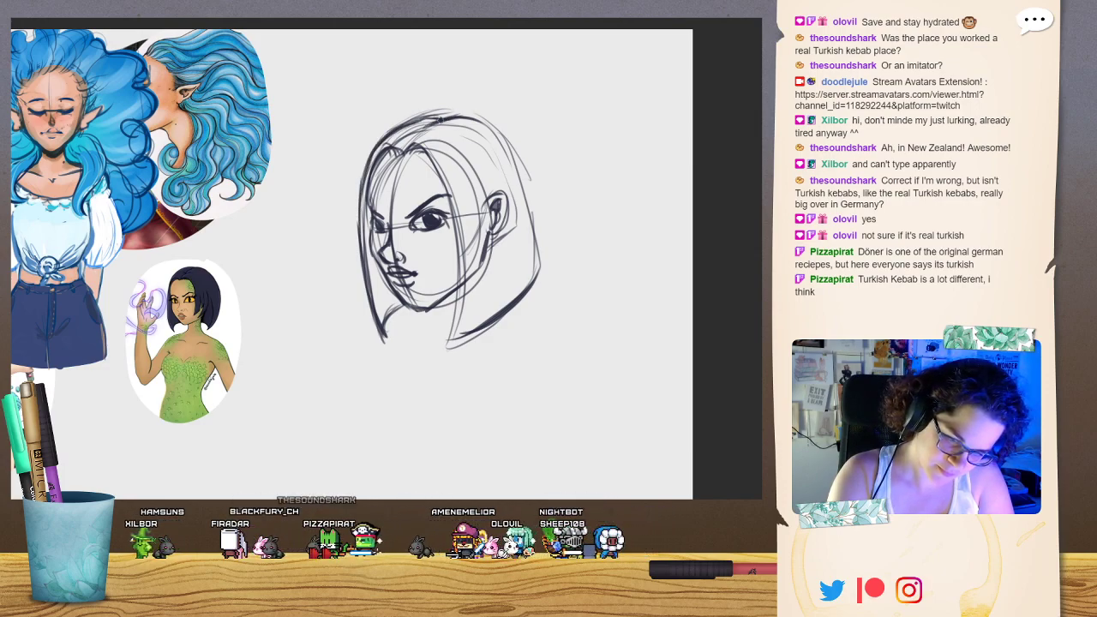
mouse_move(400, 147)
mouse_down()
mouse_move(378, 160)
mouse_move(424, 161)
mouse_up()
drag(369, 204, 382, 156)
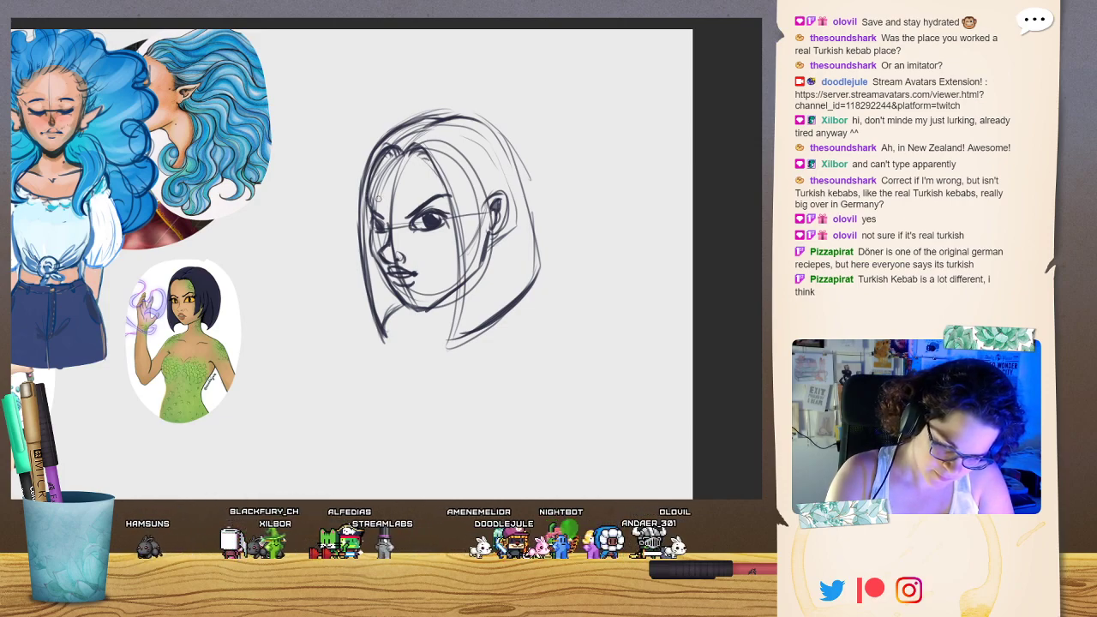
mouse_move(372, 208)
mouse_down()
mouse_move(384, 218)
mouse_move(453, 199)
mouse_up()
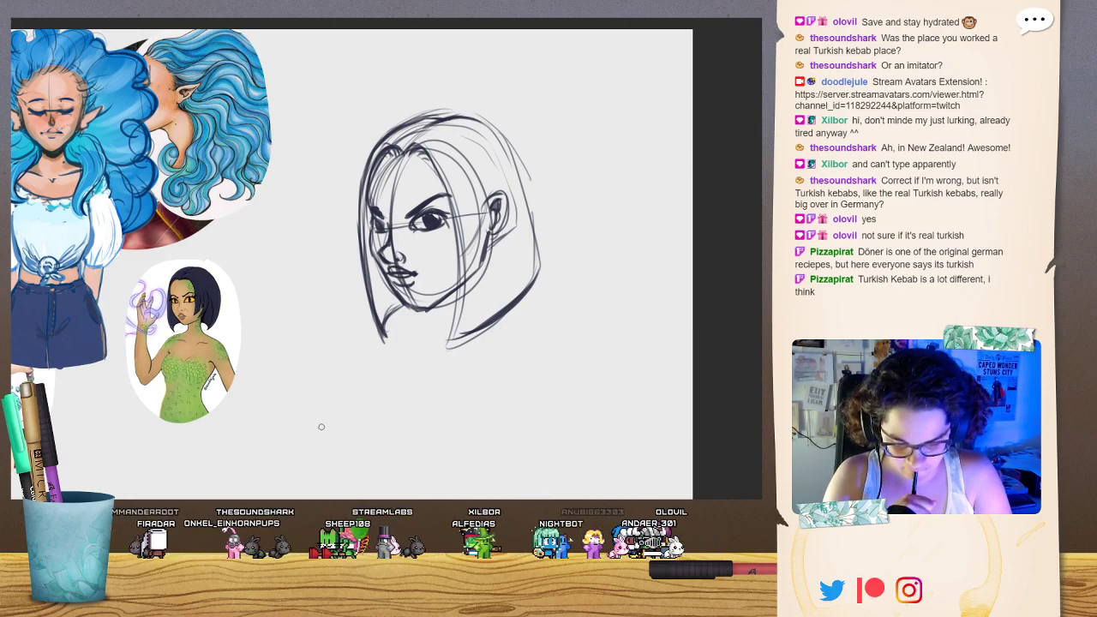
Draw an arrow pointing at the green-scaled reference character's bob and circle its near-side strands in red.
drag(266, 254, 228, 295)
mouse_move(229, 276)
mouse_down()
mouse_move(227, 296)
mouse_move(257, 291)
mouse_up()
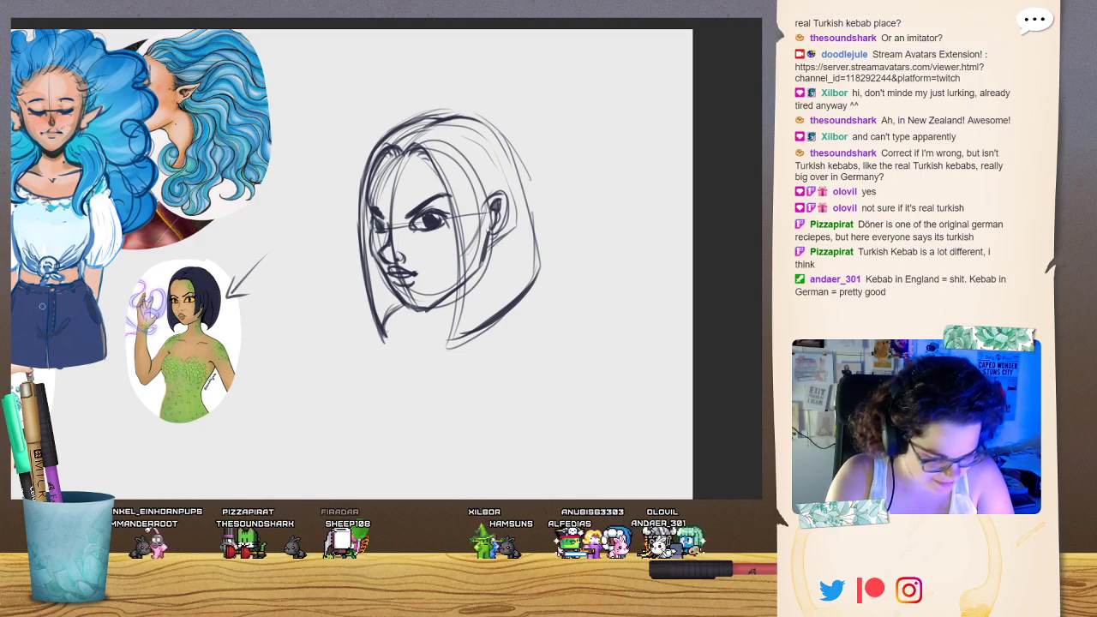
scroll(393, 279, up, 5)
mouse_move(138, 385)
mouse_down()
mouse_move(651, 81)
mouse_move(669, 182)
mouse_up()
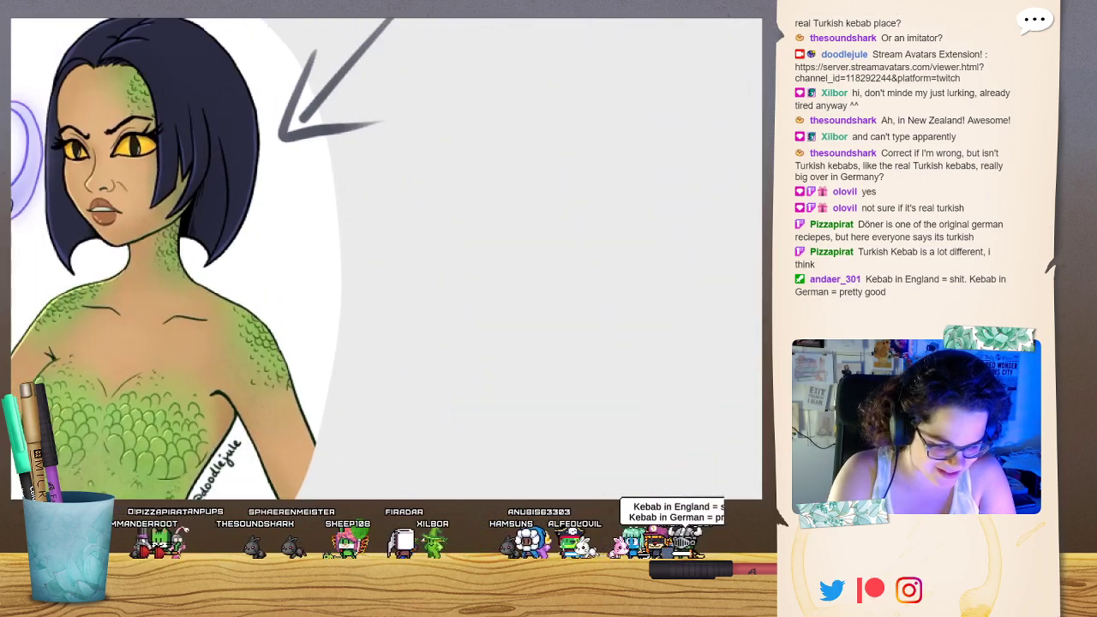
drag(342, 206, 462, 343)
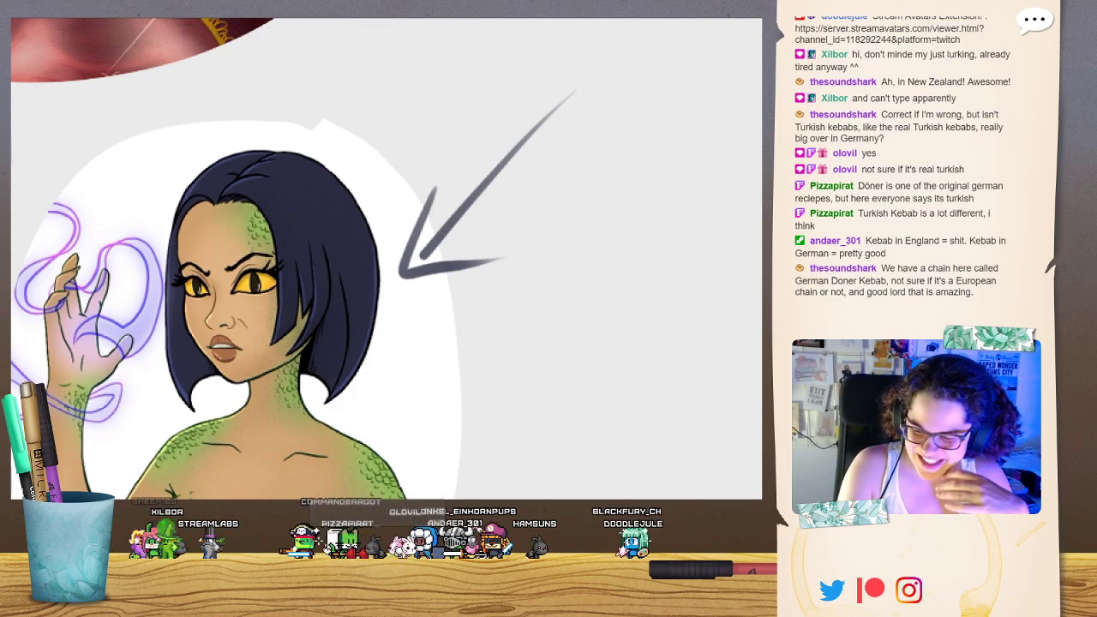
drag(330, 246, 292, 255)
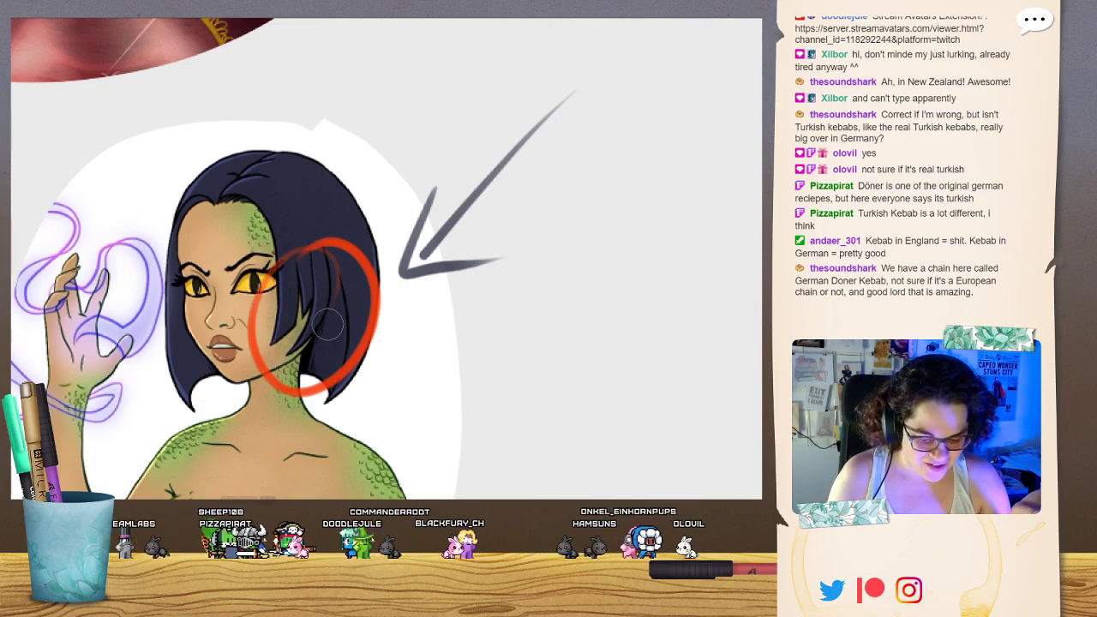
Write three red question marks beside the circled hair of the reference character.
key(ctrl+minus)
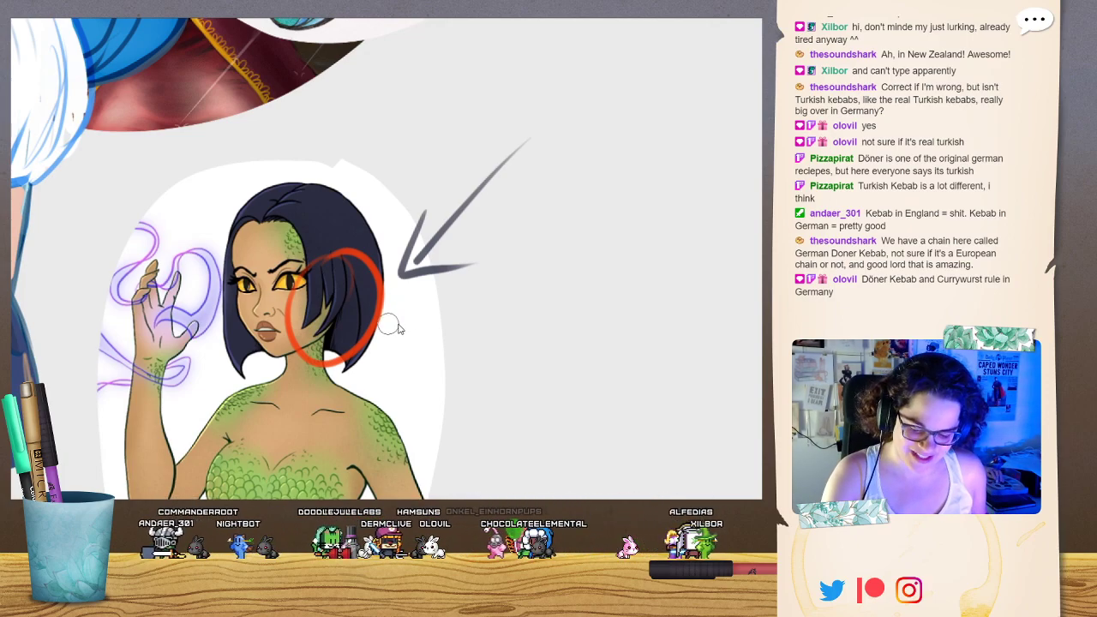
mouse_move(392, 312)
mouse_down()
mouse_move(395, 330)
mouse_move(419, 303)
mouse_move(414, 320)
mouse_move(435, 323)
mouse_up()
click(397, 344)
click(414, 339)
click(433, 336)
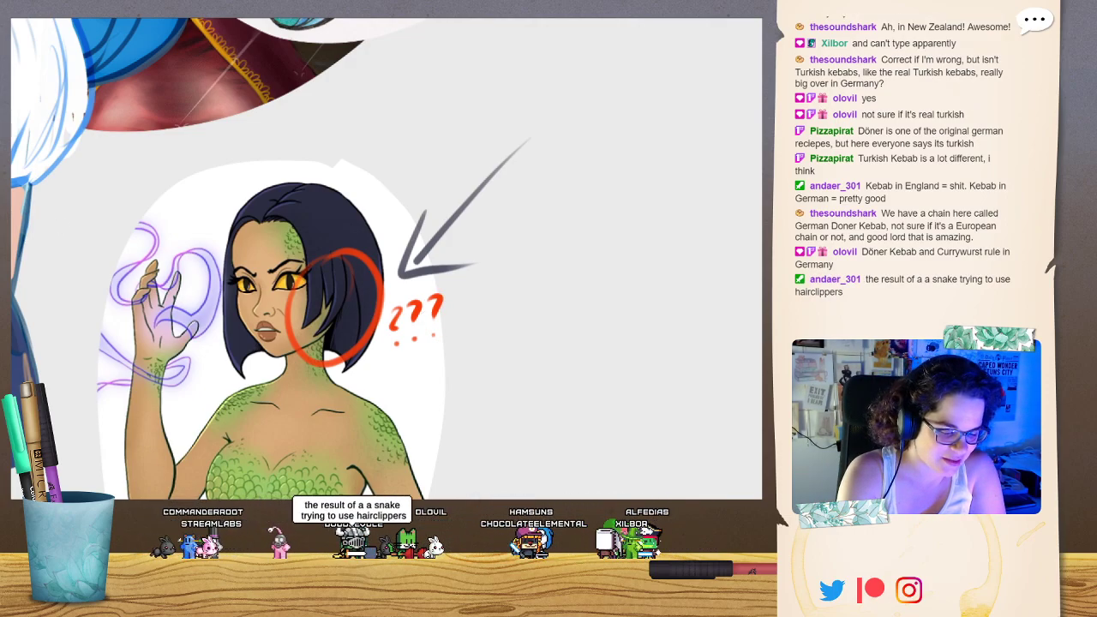
Darken the new sketch's front hair strand, lower hair edge and the back outline of the bob.
scroll(386, 258, down, 3)
mouse_move(480, 214)
mouse_down()
mouse_move(442, 240)
mouse_move(286, 293)
mouse_up()
scroll(366, 306, down, 2)
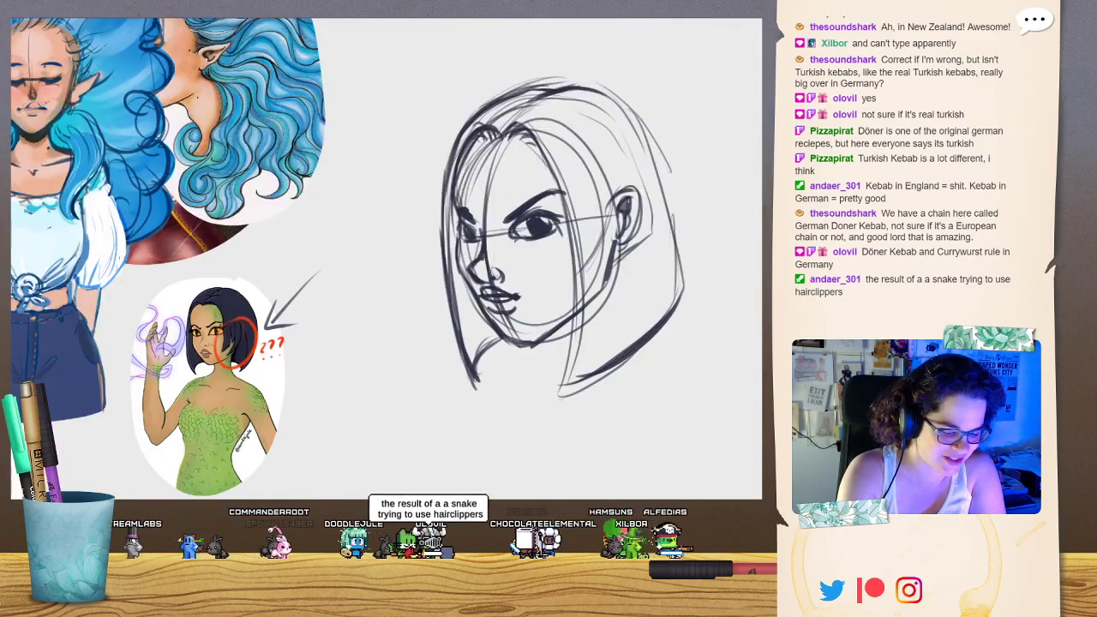
key(ctrl+minus)
mouse_move(385, 258)
mouse_down()
mouse_move(390, 215)
mouse_move(355, 187)
mouse_up()
key(ctrl+plus)
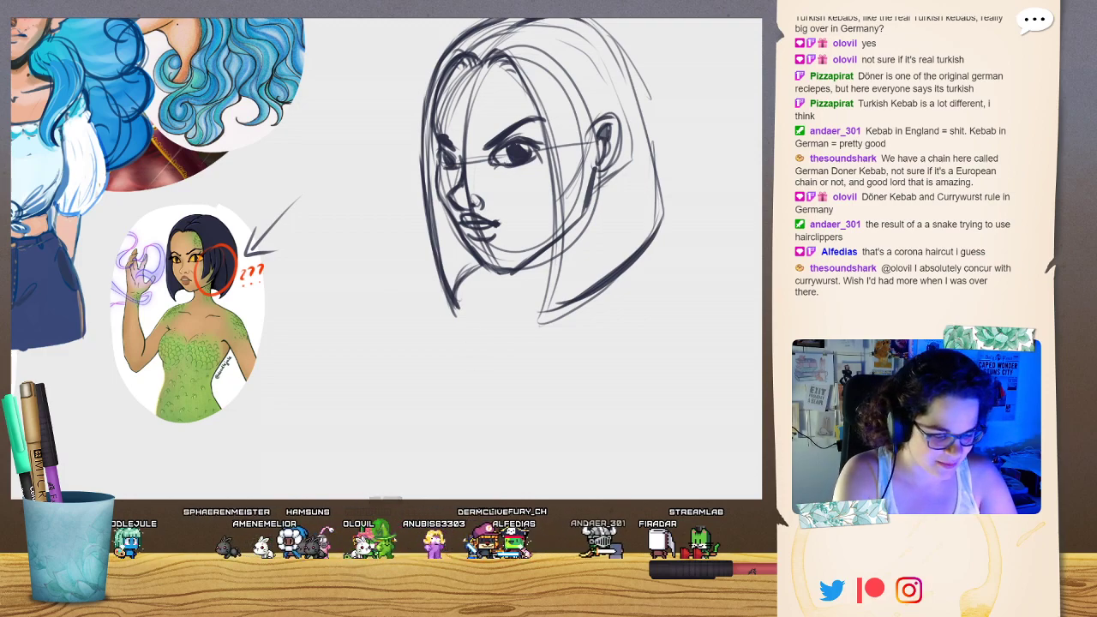
key(ctrl+minus)
mouse_move(505, 222)
mouse_down()
mouse_move(475, 274)
mouse_move(490, 233)
mouse_up()
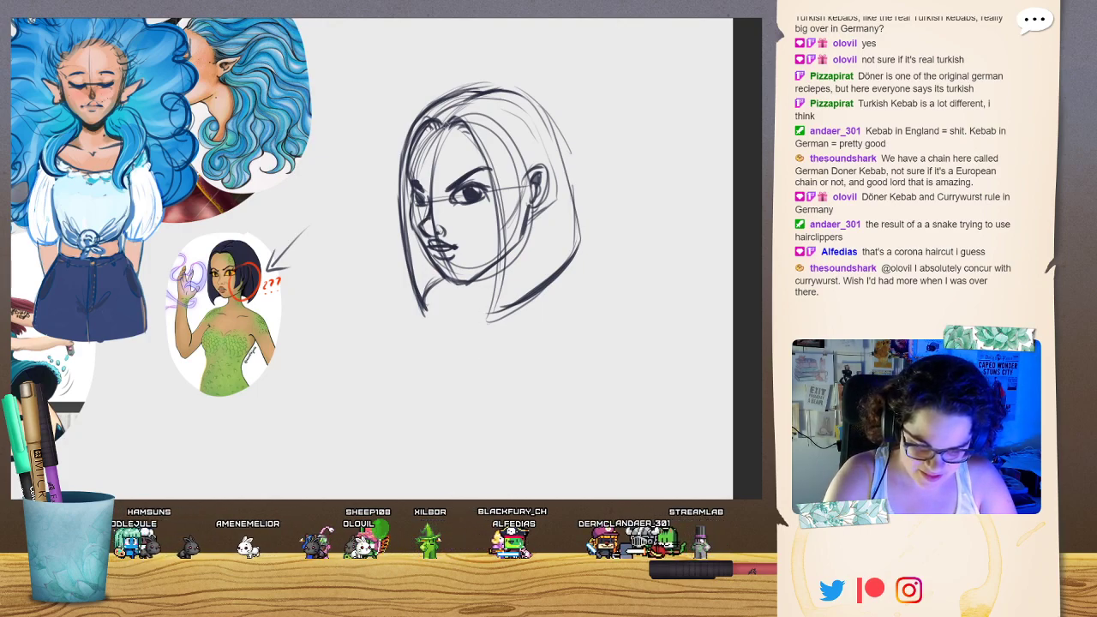
mouse_move(468, 131)
mouse_down()
mouse_move(498, 225)
mouse_move(488, 307)
mouse_up()
mouse_move(498, 257)
mouse_down()
mouse_move(486, 317)
mouse_move(578, 248)
mouse_move(576, 228)
mouse_up()
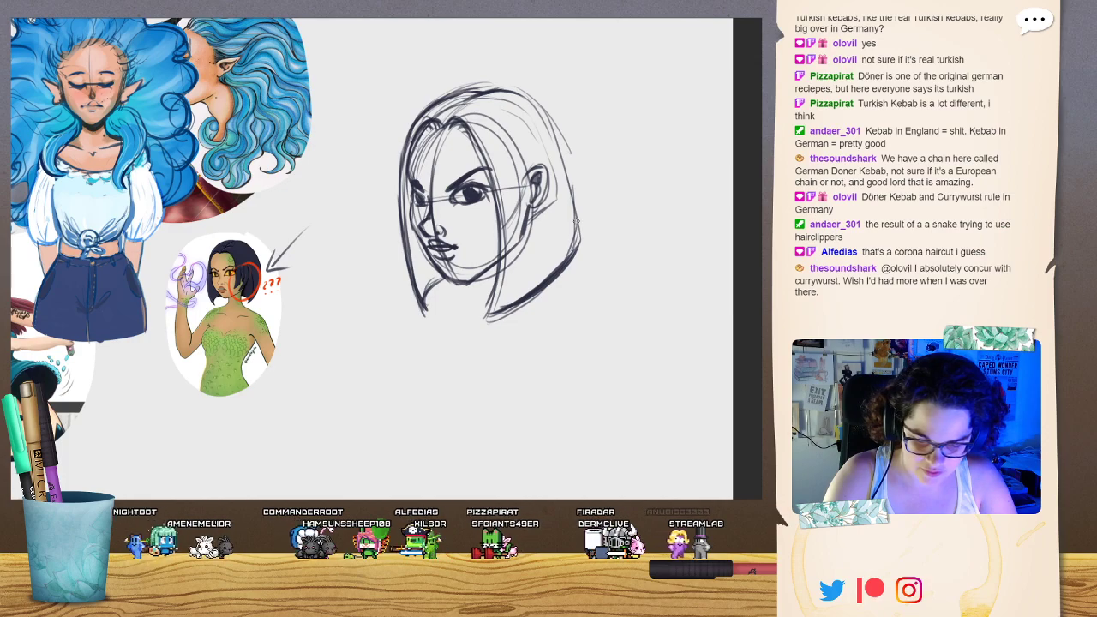
drag(556, 267, 579, 206)
mouse_move(572, 243)
mouse_down()
mouse_move(576, 188)
mouse_move(527, 95)
mouse_move(474, 96)
mouse_move(561, 148)
mouse_up()
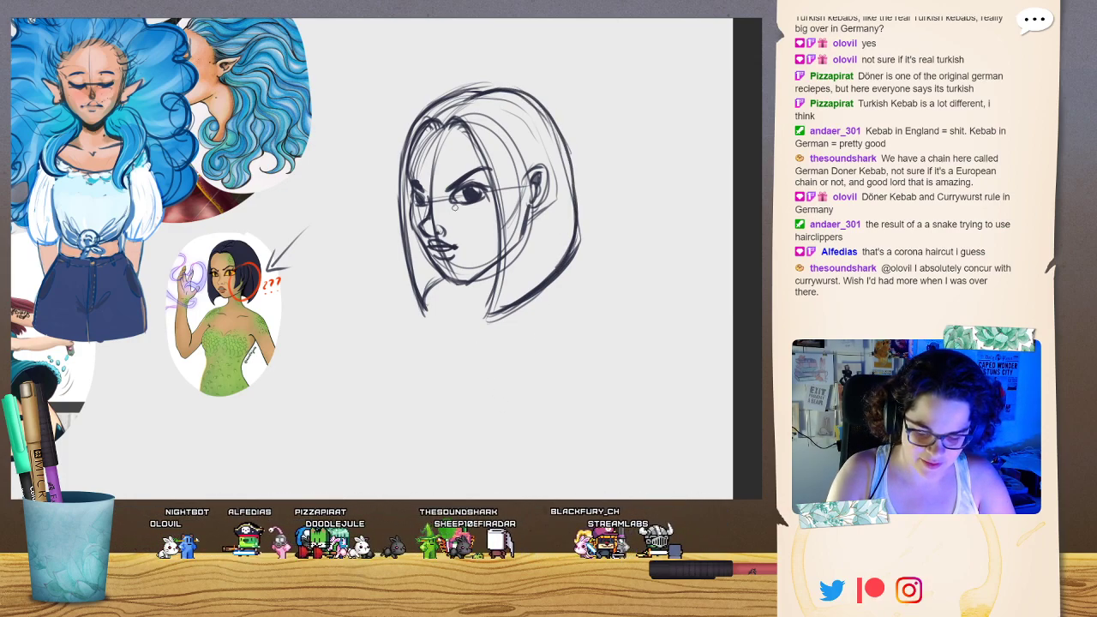
Reinforce the hair edge along the far cheek and sketch the neck lines behind the jaw and below the chin.
drag(411, 204, 413, 230)
drag(419, 240, 433, 267)
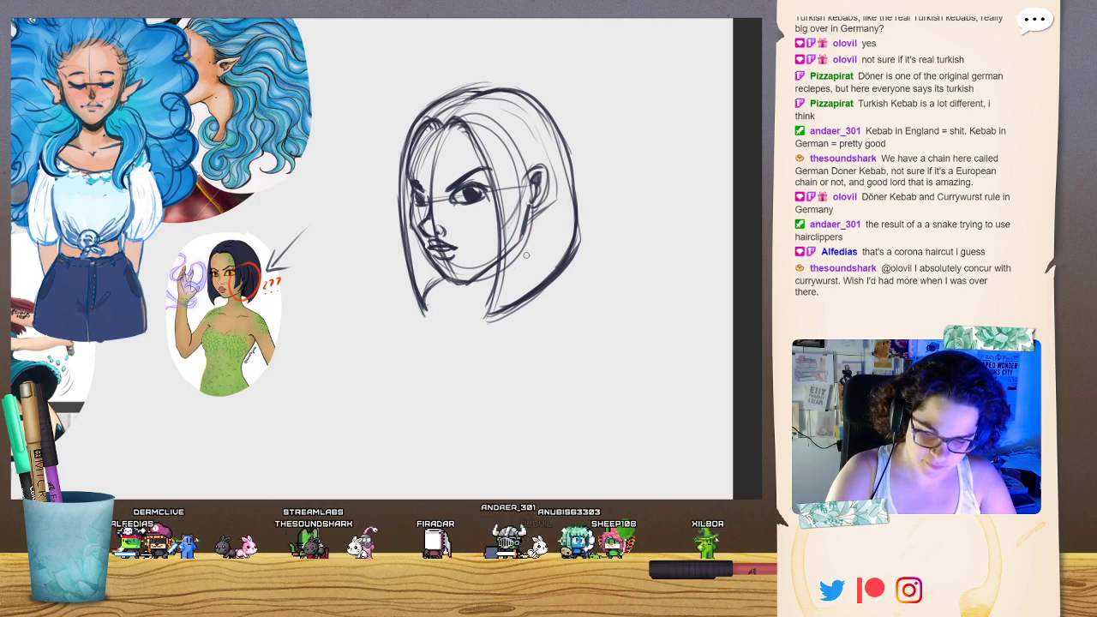
drag(530, 218, 519, 294)
drag(528, 194, 516, 276)
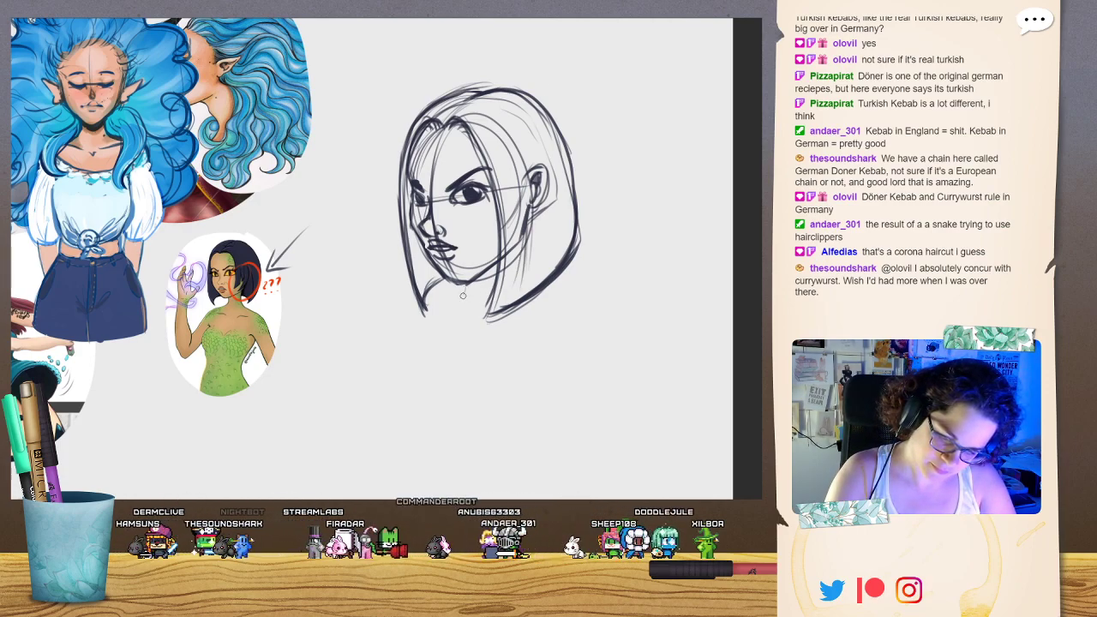
drag(525, 233, 531, 285)
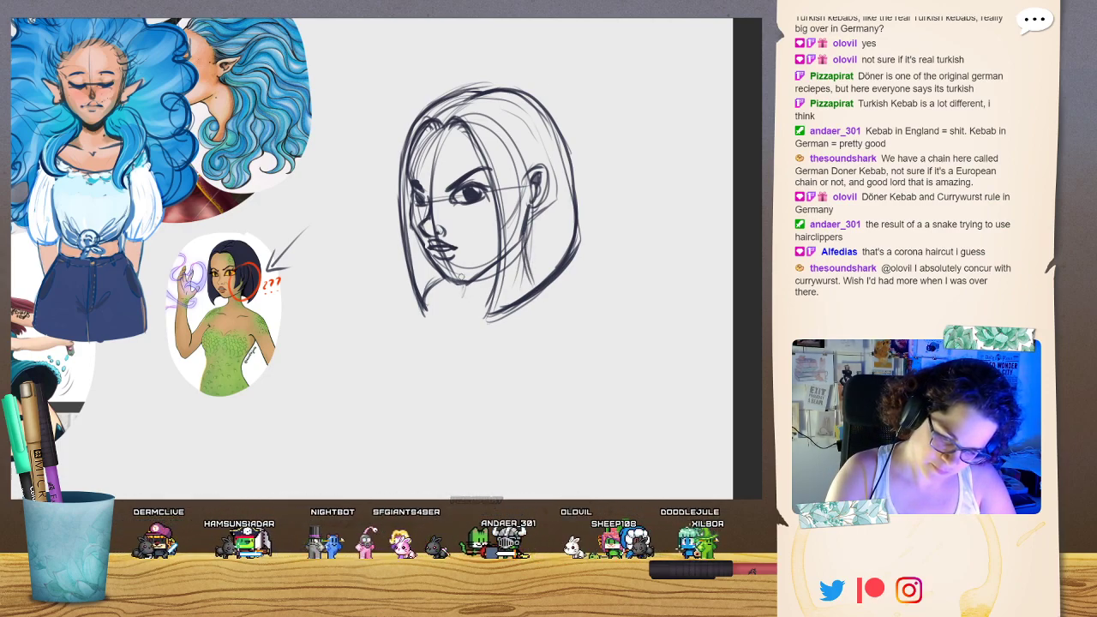
mouse_move(463, 278)
mouse_down()
mouse_move(480, 312)
mouse_move(471, 315)
mouse_up()
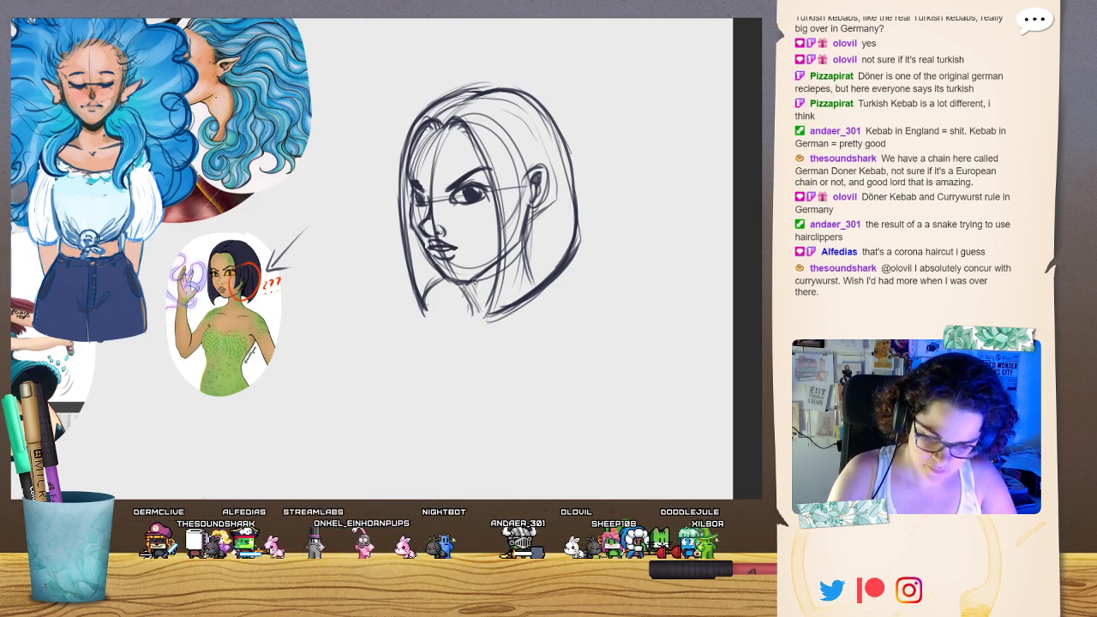
drag(467, 279, 479, 312)
Draw the back of the neck from below the ear, sloping outward into the start of the shoulder.
drag(531, 216, 526, 251)
mouse_move(532, 216)
mouse_down()
mouse_move(527, 260)
mouse_move(539, 275)
mouse_up()
drag(526, 219, 551, 277)
mouse_move(522, 235)
mouse_down()
mouse_move(547, 279)
mouse_move(588, 301)
mouse_up()
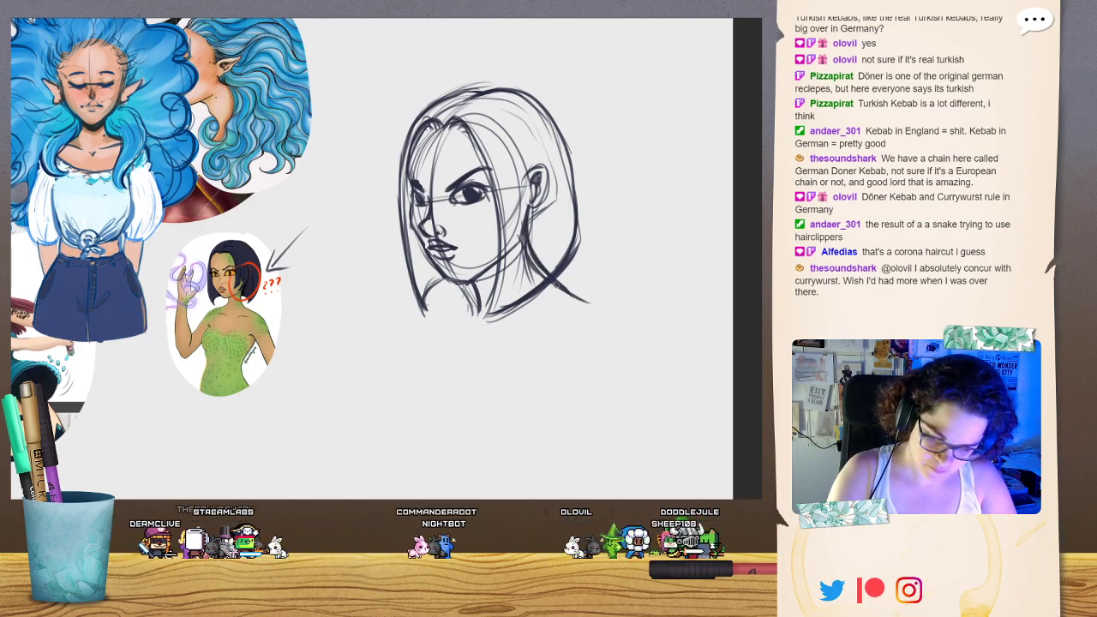
Extend the near shoulder into the outer arm contour and add a curved line for the inner arm and armpit.
mouse_move(528, 243)
mouse_down()
mouse_move(545, 276)
mouse_move(598, 305)
mouse_up()
mouse_move(545, 283)
mouse_down()
mouse_move(586, 303)
mouse_move(612, 346)
mouse_up()
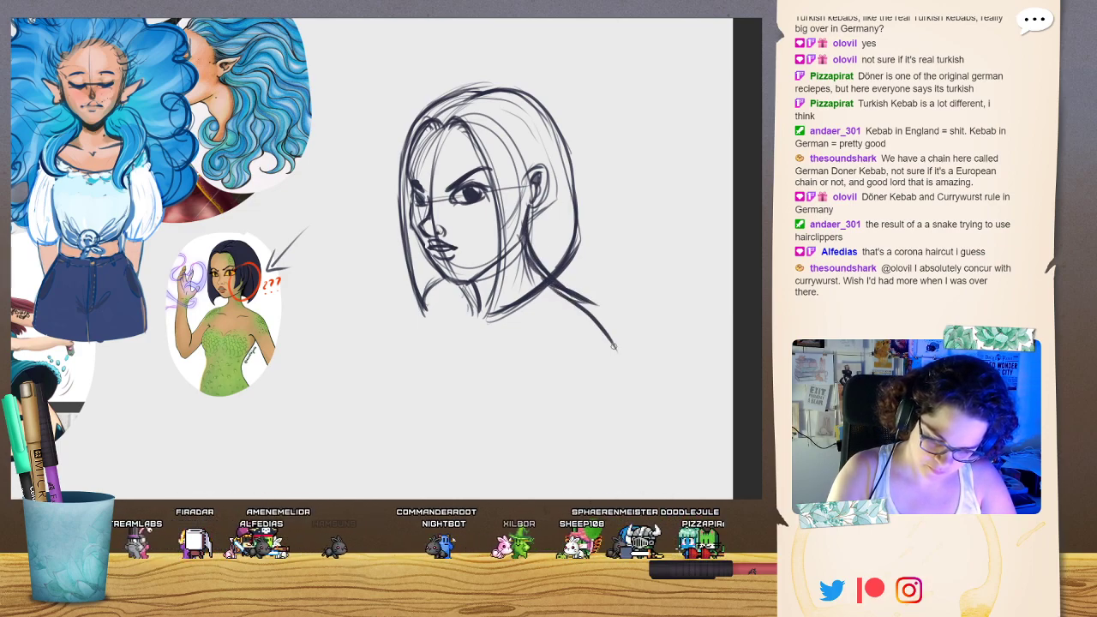
drag(572, 298, 620, 380)
drag(548, 279, 635, 413)
mouse_move(567, 320)
mouse_down()
mouse_move(539, 329)
mouse_move(532, 391)
mouse_move(525, 354)
mouse_up()
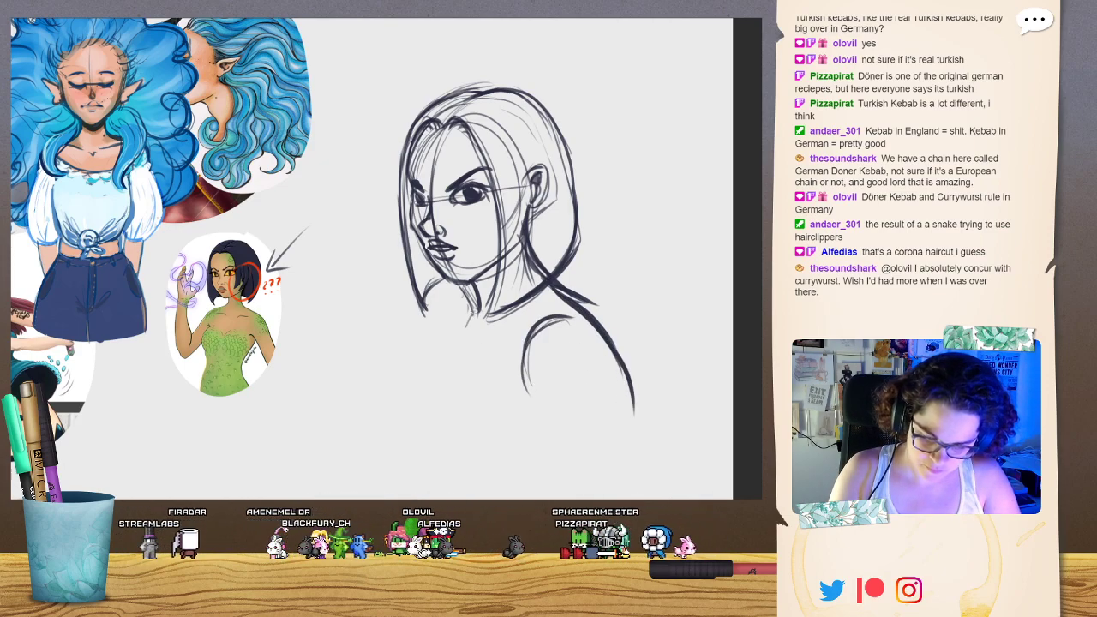
mouse_move(473, 312)
mouse_down()
mouse_move(442, 351)
mouse_move(445, 337)
mouse_move(466, 345)
mouse_move(446, 378)
mouse_up()
mouse_move(477, 305)
mouse_down()
mouse_move(437, 358)
mouse_move(463, 322)
mouse_up()
drag(469, 315, 454, 333)
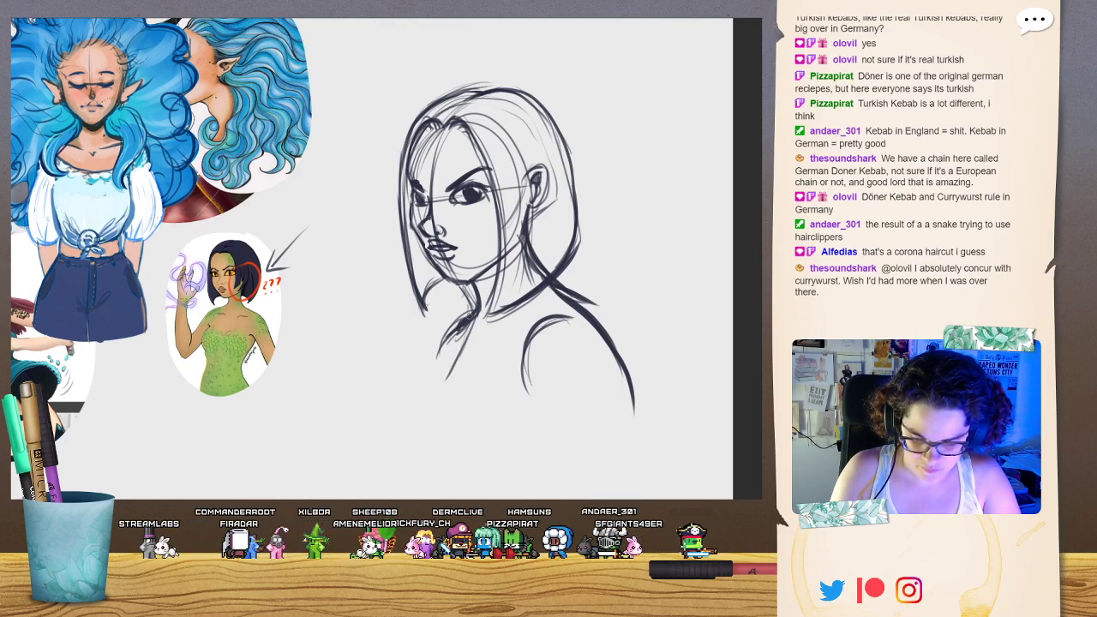
key(ctrl+z)
key(ctrl+z)
key(ctrl+z)
key(ctrl+z)
key(ctrl+z)
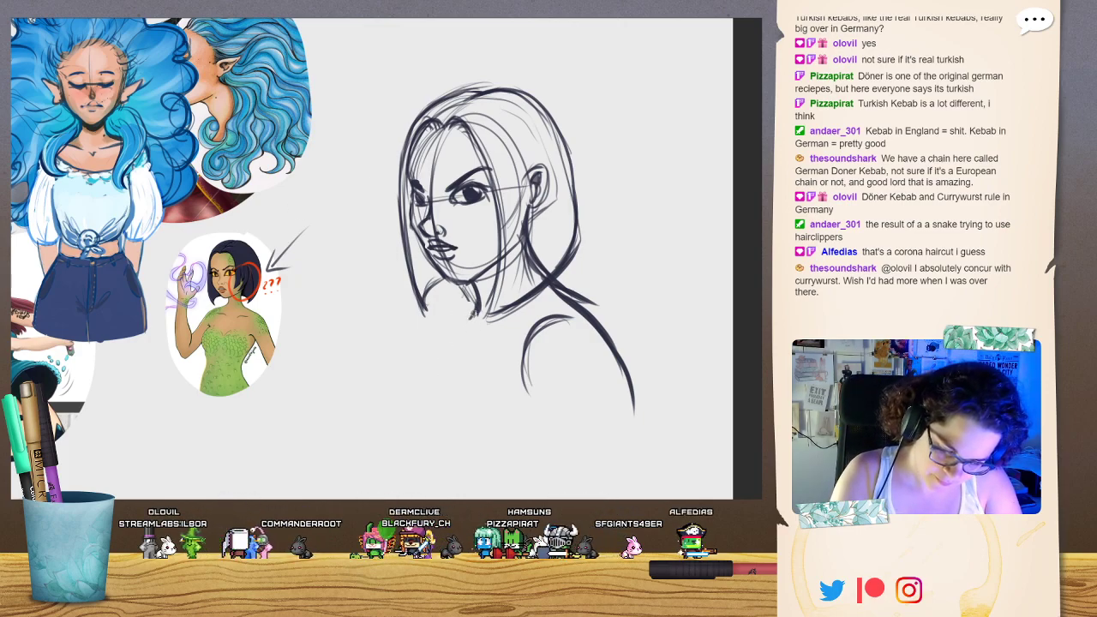
Sketch the collarbones and the start of the far shoulder below the new portrait's neck.
drag(464, 328, 450, 354)
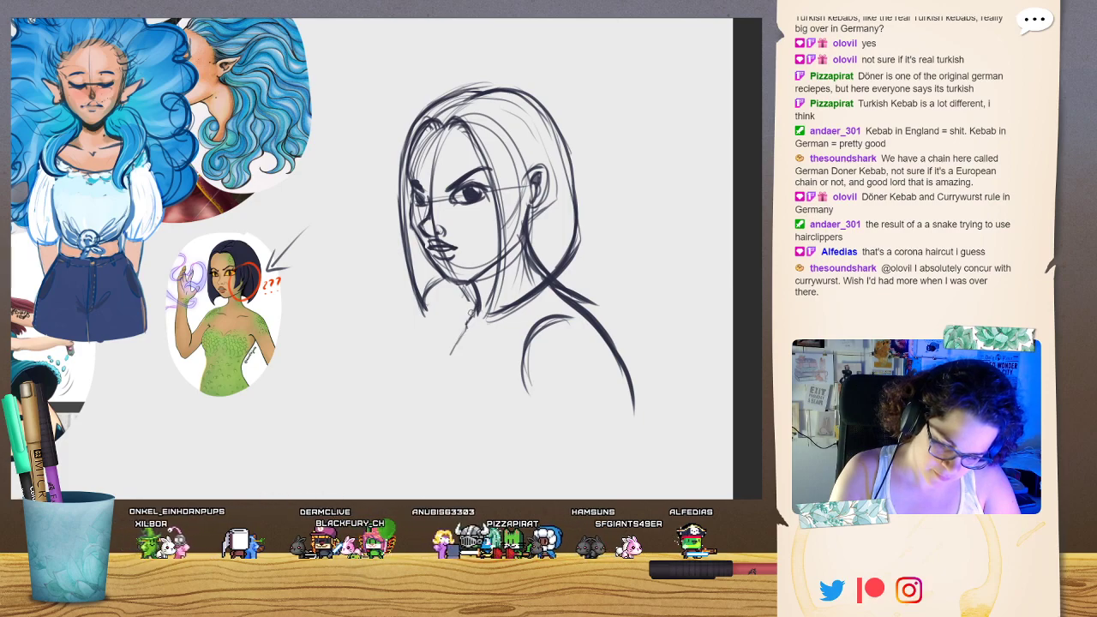
mouse_move(454, 316)
mouse_down()
mouse_move(429, 353)
mouse_move(433, 337)
mouse_up()
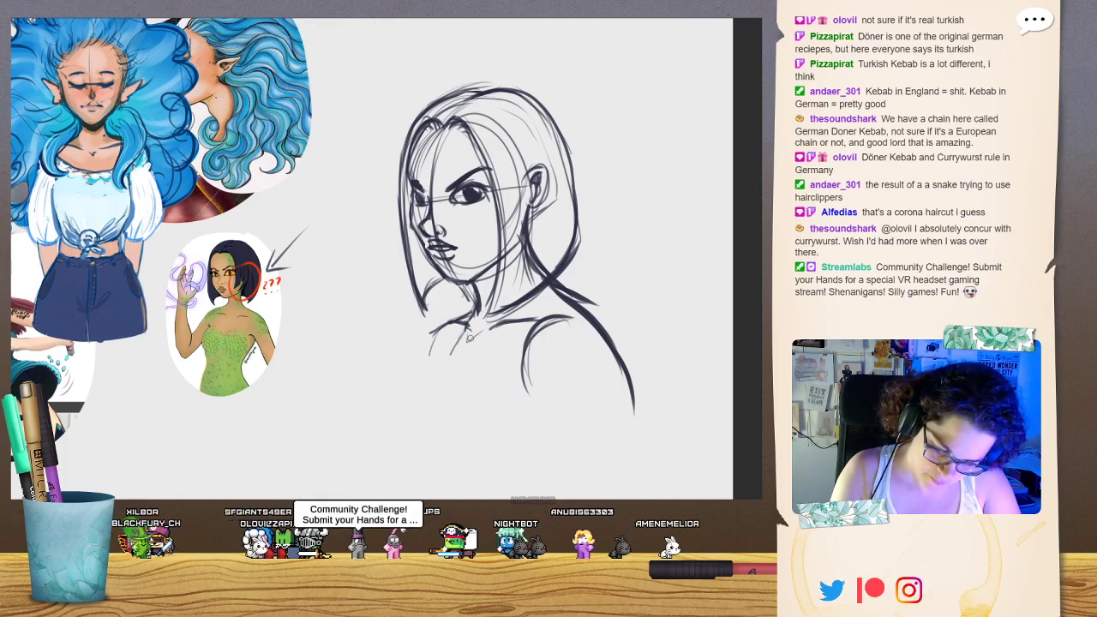
drag(526, 255, 529, 293)
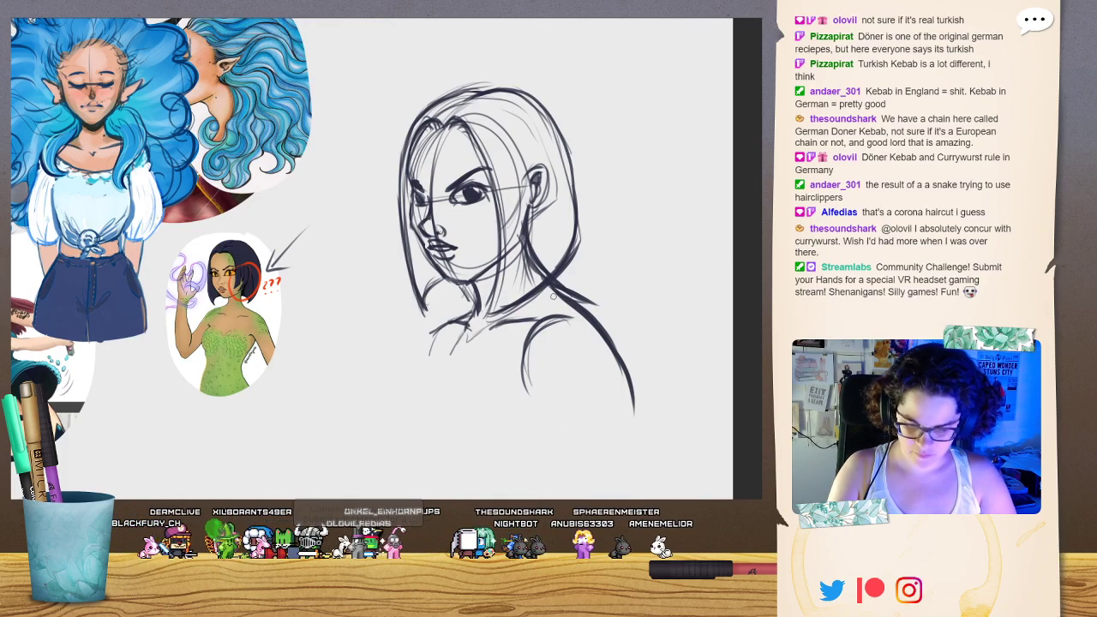
Redraw the neck, near shoulder and outer arm contour slightly further in, and lengthen the inner arm line.
mouse_move(540, 253)
mouse_down()
mouse_move(559, 308)
mouse_move(550, 297)
mouse_up()
mouse_move(523, 224)
mouse_down()
mouse_move(550, 289)
mouse_move(597, 331)
mouse_move(618, 375)
mouse_up()
drag(586, 322, 615, 397)
drag(524, 349, 539, 405)
drag(598, 344, 618, 427)
drag(607, 367, 625, 449)
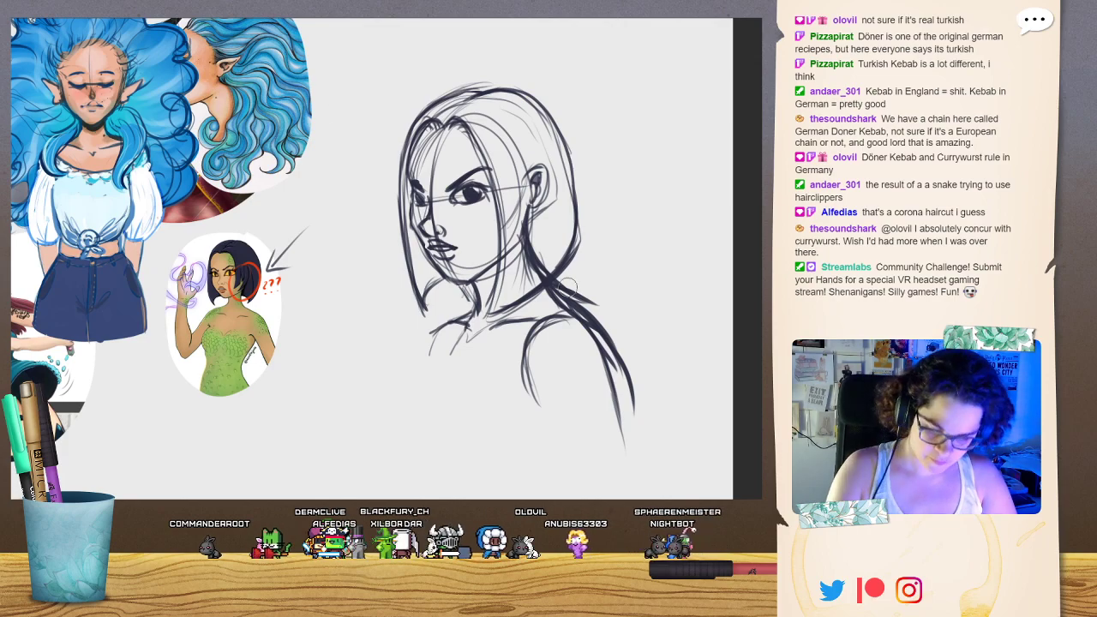
Erase the old shoulder line and the ear and construction lines inside the hair, and redraw a clean jawline.
mouse_move(567, 287)
mouse_down()
mouse_move(557, 288)
mouse_move(631, 399)
mouse_up()
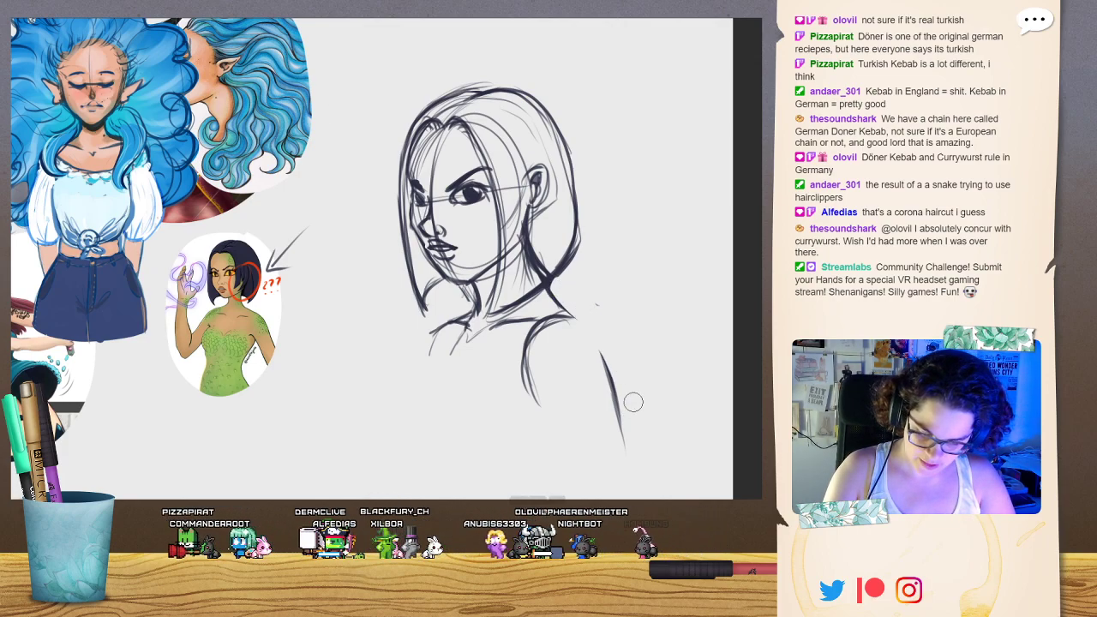
mouse_move(546, 243)
mouse_down()
mouse_move(524, 288)
mouse_move(535, 257)
mouse_move(514, 225)
mouse_move(509, 261)
mouse_move(532, 197)
mouse_move(576, 251)
mouse_move(554, 284)
mouse_move(548, 269)
mouse_up()
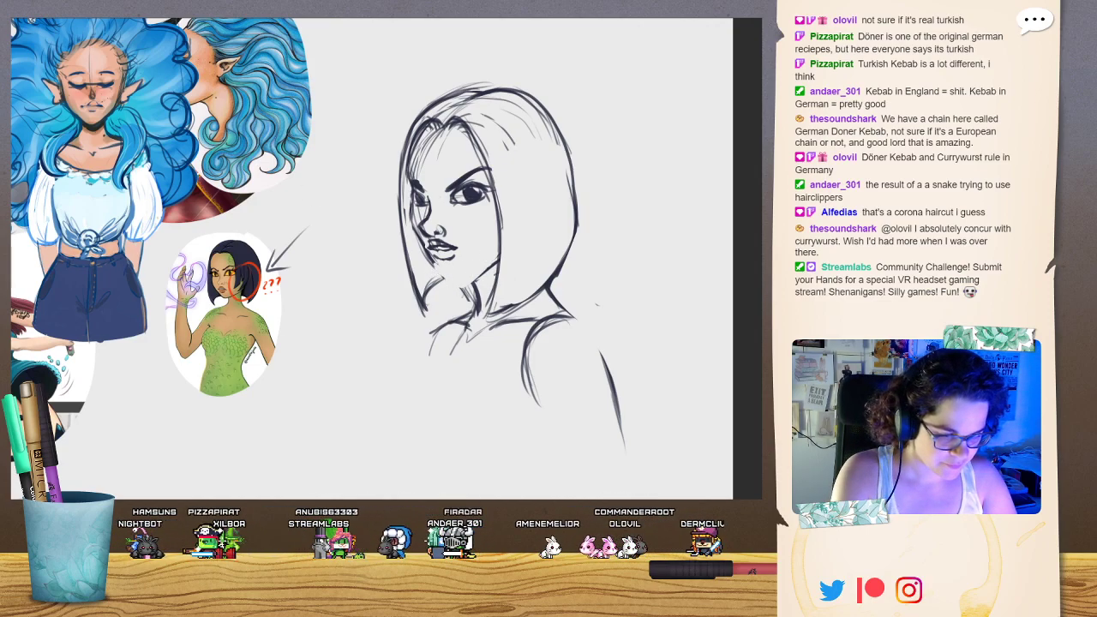
mouse_move(436, 269)
mouse_down()
mouse_move(446, 283)
mouse_move(492, 263)
mouse_up()
drag(411, 208, 413, 225)
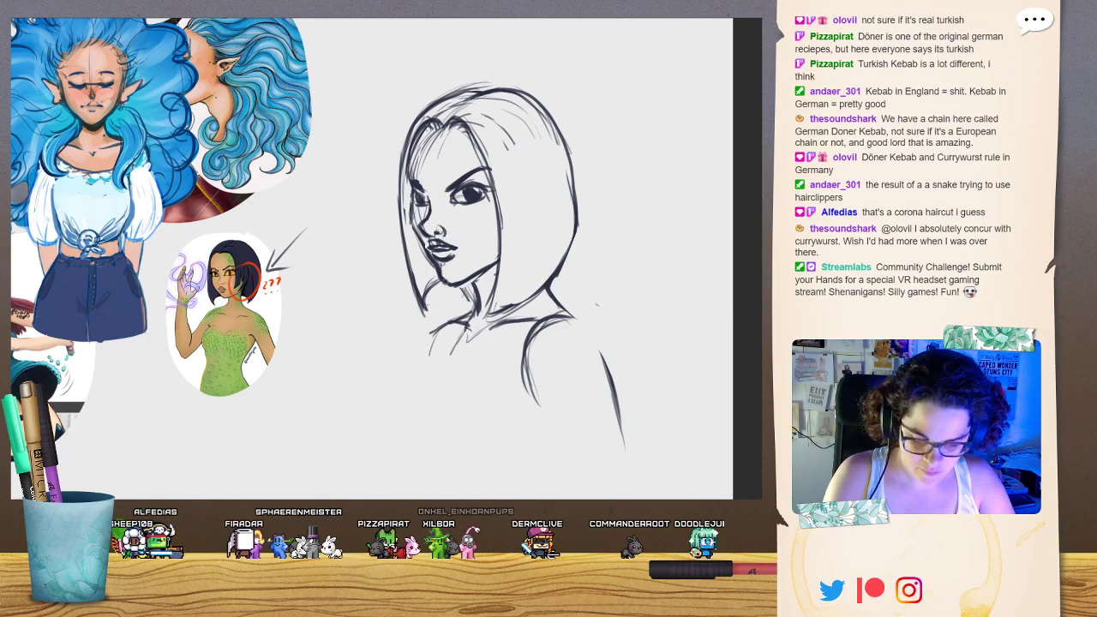
Draw the far shoulder sloping into its arm and redraw the near shoulder flowing into the outer arm contour.
mouse_move(449, 284)
mouse_down()
mouse_move(472, 276)
mouse_move(477, 311)
mouse_move(422, 349)
mouse_move(409, 384)
mouse_up()
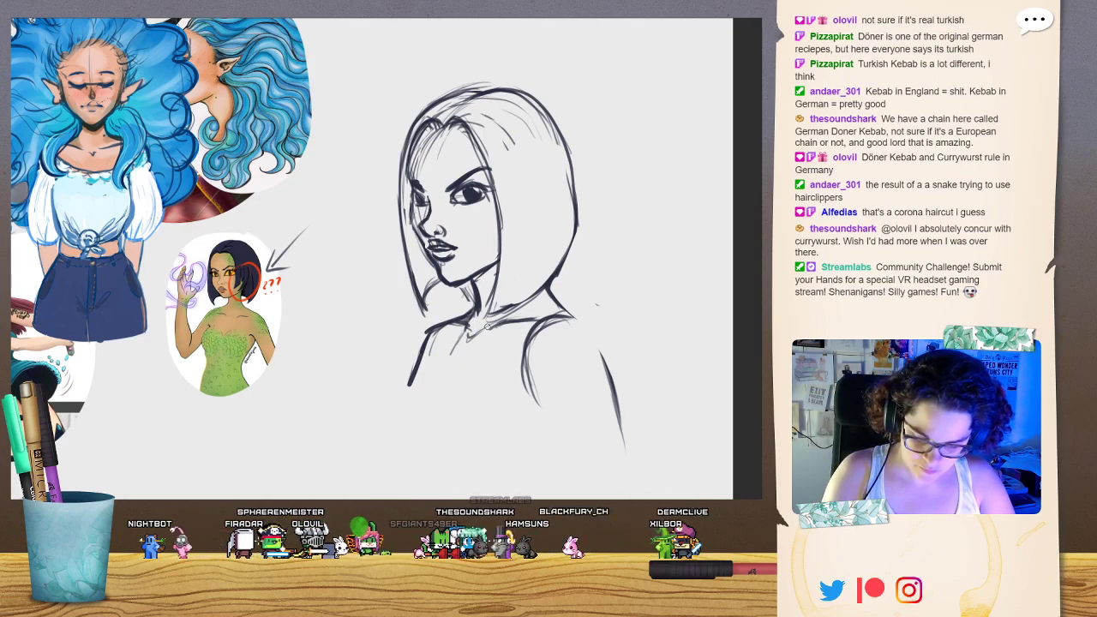
drag(553, 291, 614, 401)
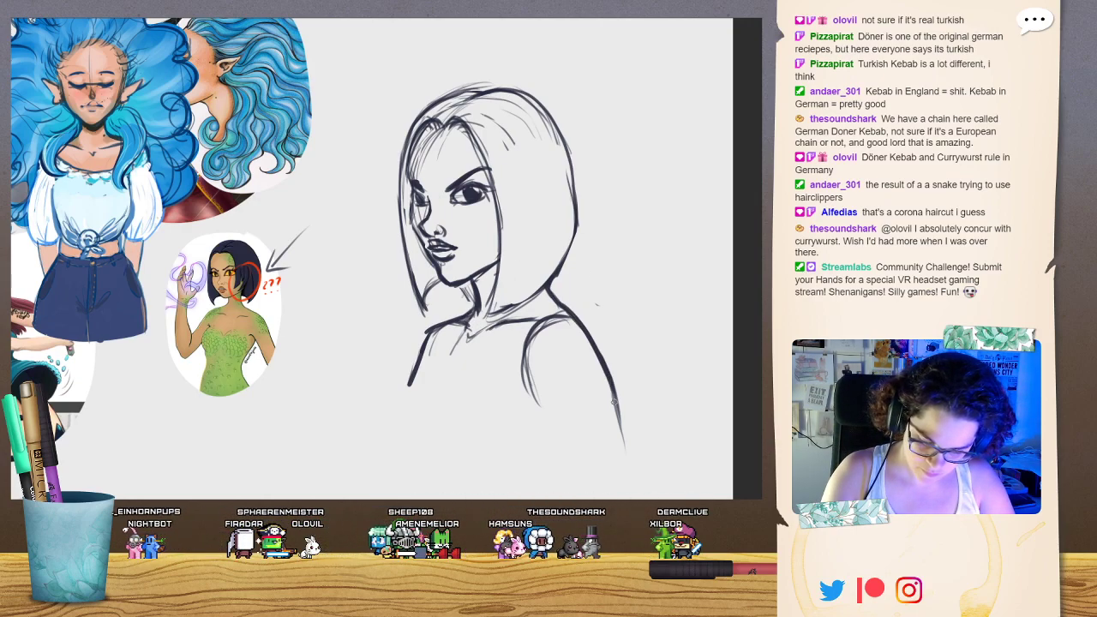
mouse_move(526, 330)
mouse_down()
mouse_move(532, 371)
mouse_move(574, 324)
mouse_move(599, 355)
mouse_up()
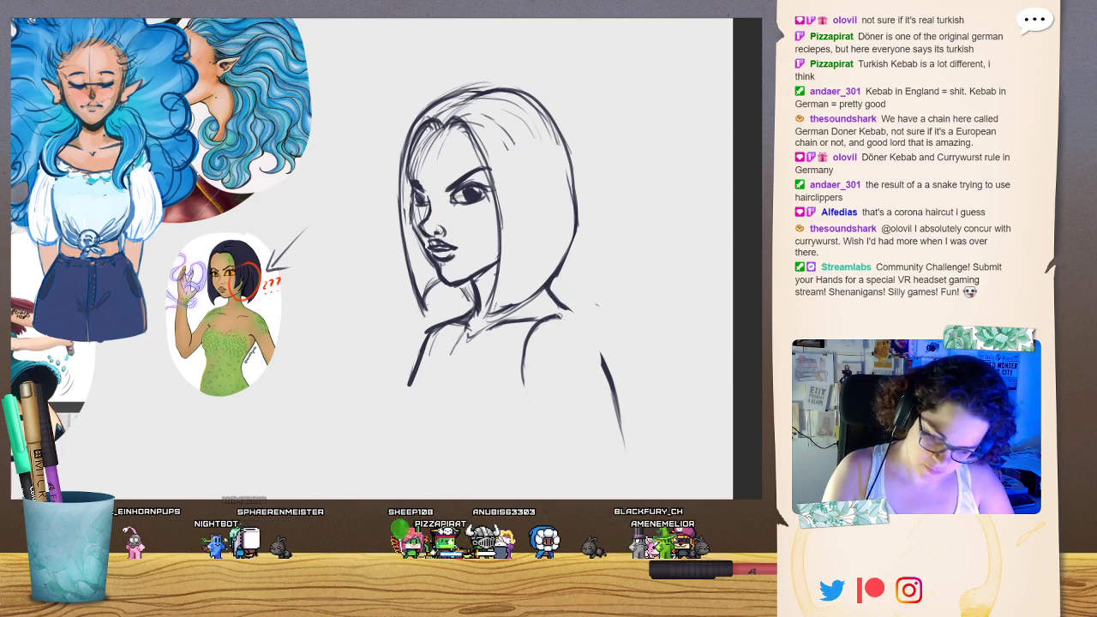
mouse_move(555, 311)
mouse_down()
mouse_move(584, 329)
mouse_move(601, 362)
mouse_up()
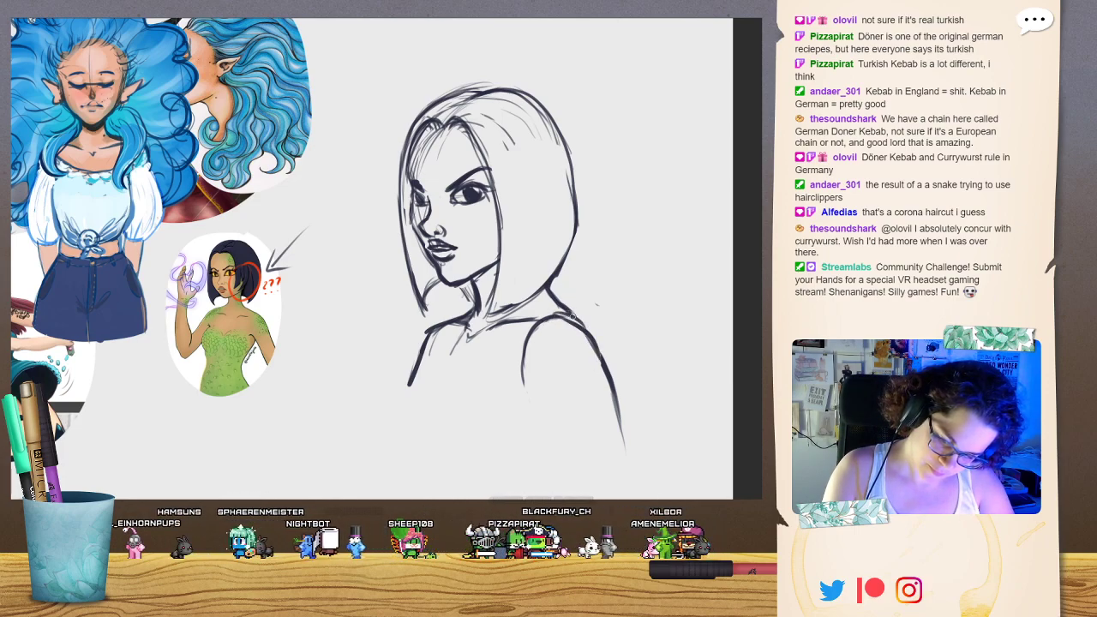
drag(550, 310, 616, 413)
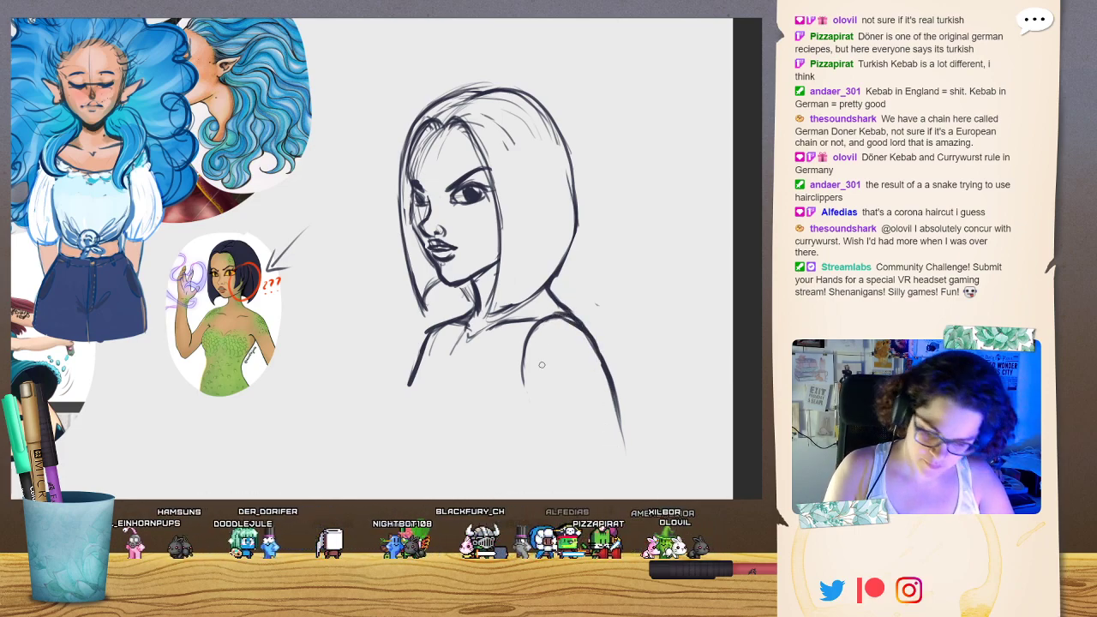
Darken and lengthen the near arm's inner line, and sketch the front edge of the chest below the far shoulder.
drag(521, 335, 537, 417)
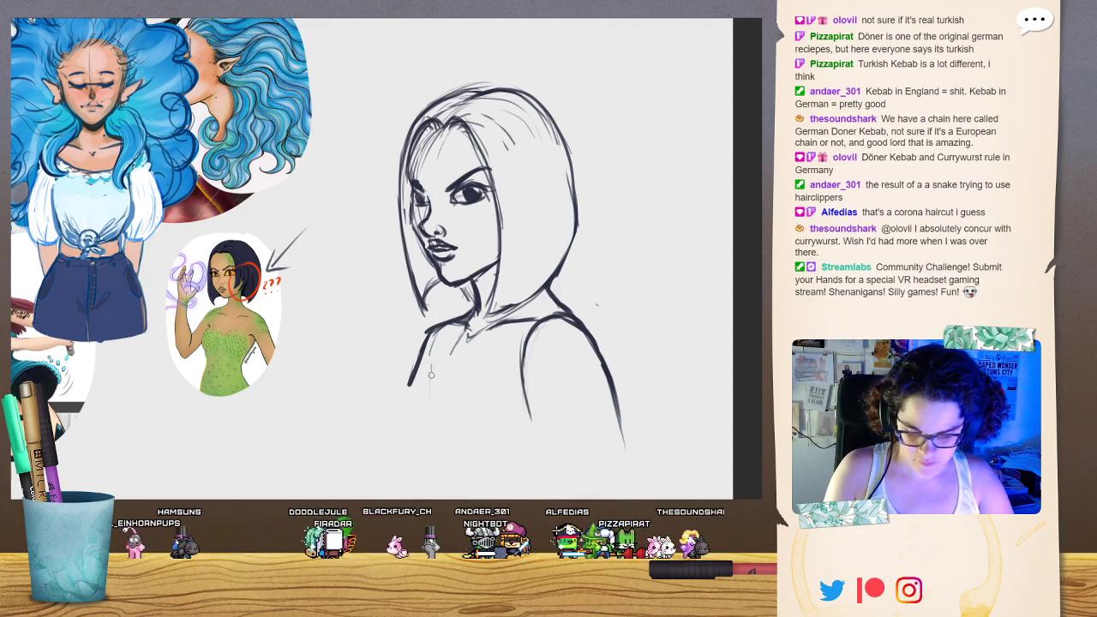
drag(431, 374, 404, 422)
drag(524, 392, 531, 452)
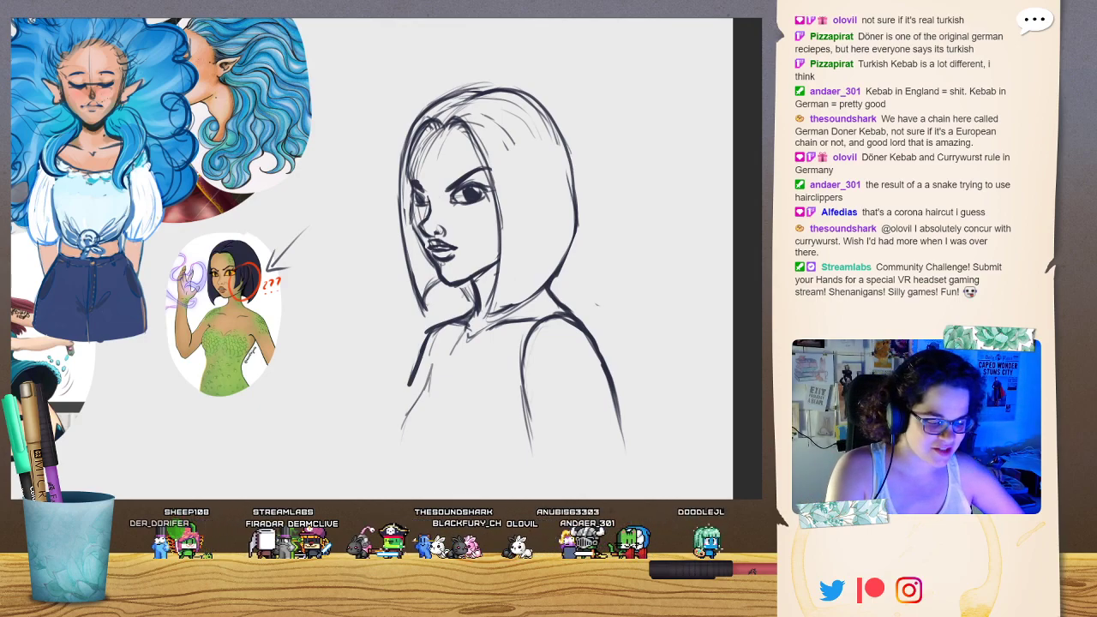
key(ctrl+minus)
key(ctrl+plus)
mouse_move(480, 283)
mouse_down()
mouse_move(481, 263)
mouse_move(472, 271)
mouse_move(533, 217)
mouse_up()
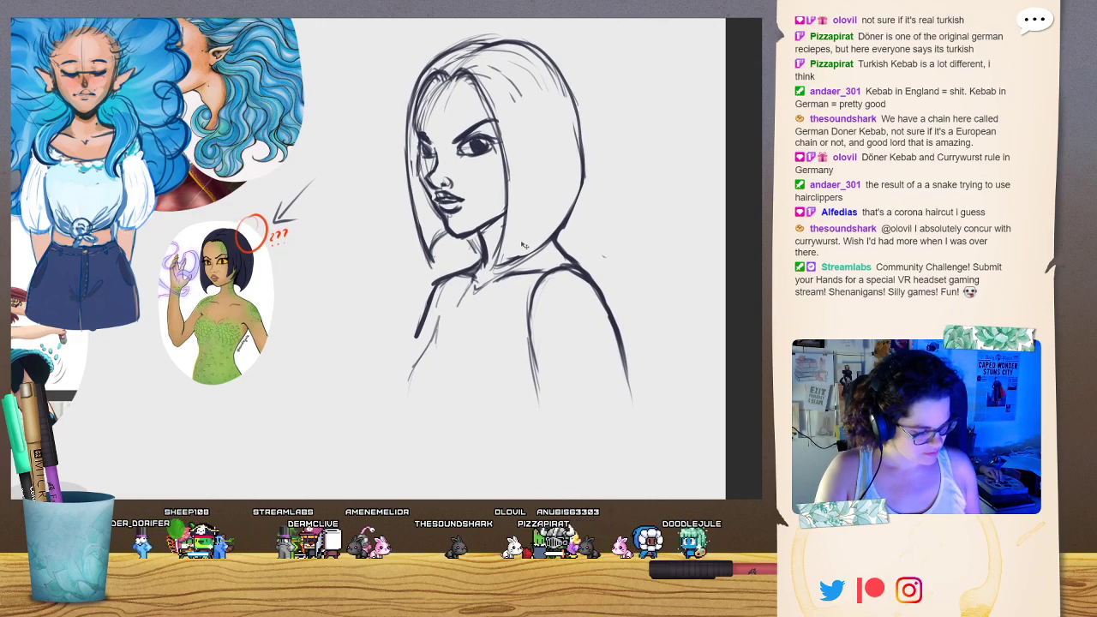
key(ctrl+z)
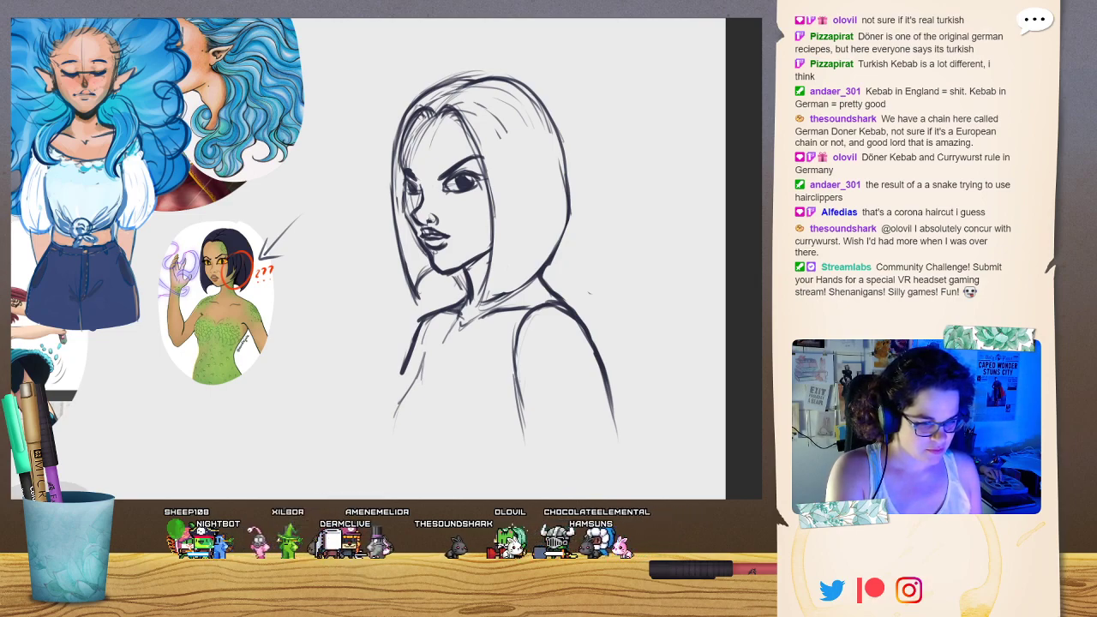
Draw the bust's rounded front contour and curved underside, circling the chest on the green-dress reference as a guide.
mouse_move(259, 262)
mouse_down()
mouse_move(271, 229)
mouse_move(238, 217)
mouse_up()
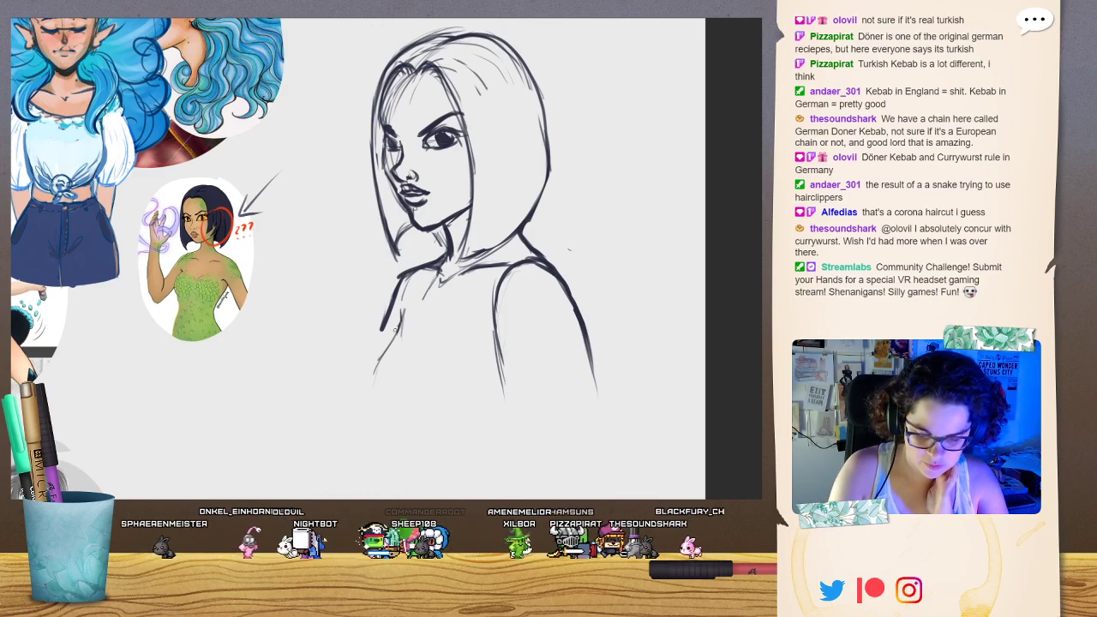
drag(399, 327, 377, 367)
drag(397, 328, 371, 368)
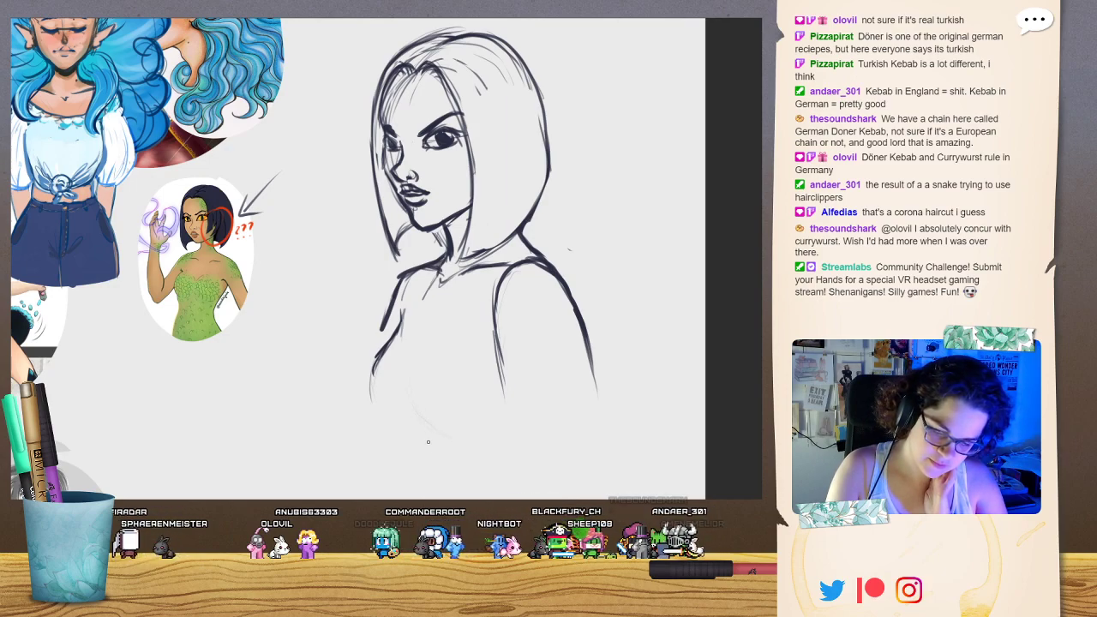
mouse_move(377, 367)
mouse_down()
mouse_move(370, 421)
mouse_move(367, 403)
mouse_up()
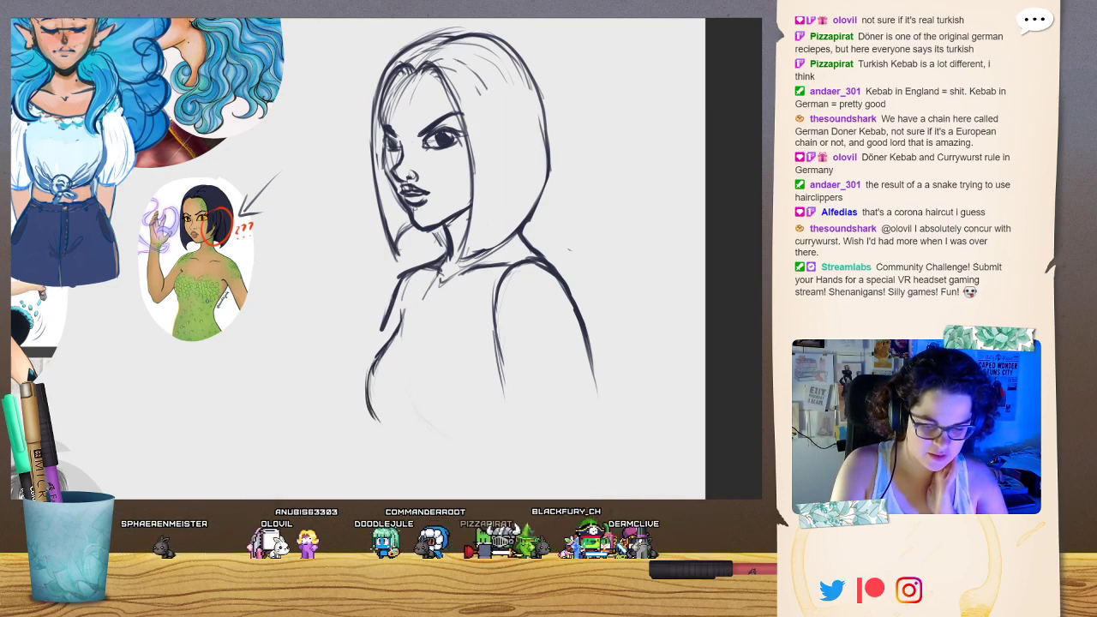
drag(188, 255, 210, 259)
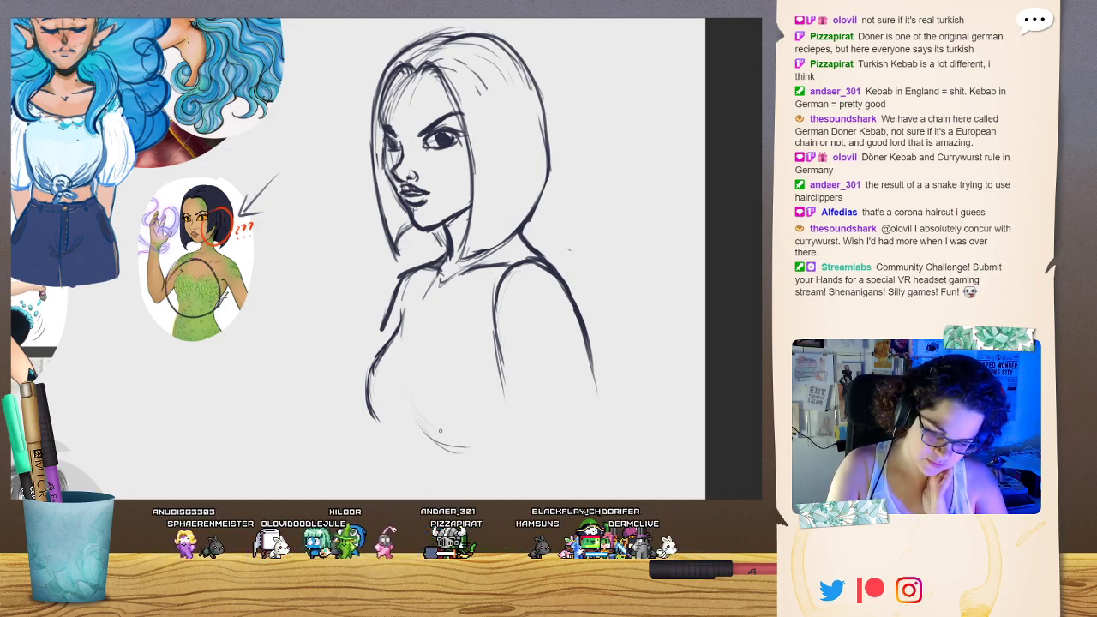
mouse_move(441, 445)
mouse_down()
mouse_move(499, 431)
mouse_move(420, 428)
mouse_move(499, 422)
mouse_move(512, 495)
mouse_up()
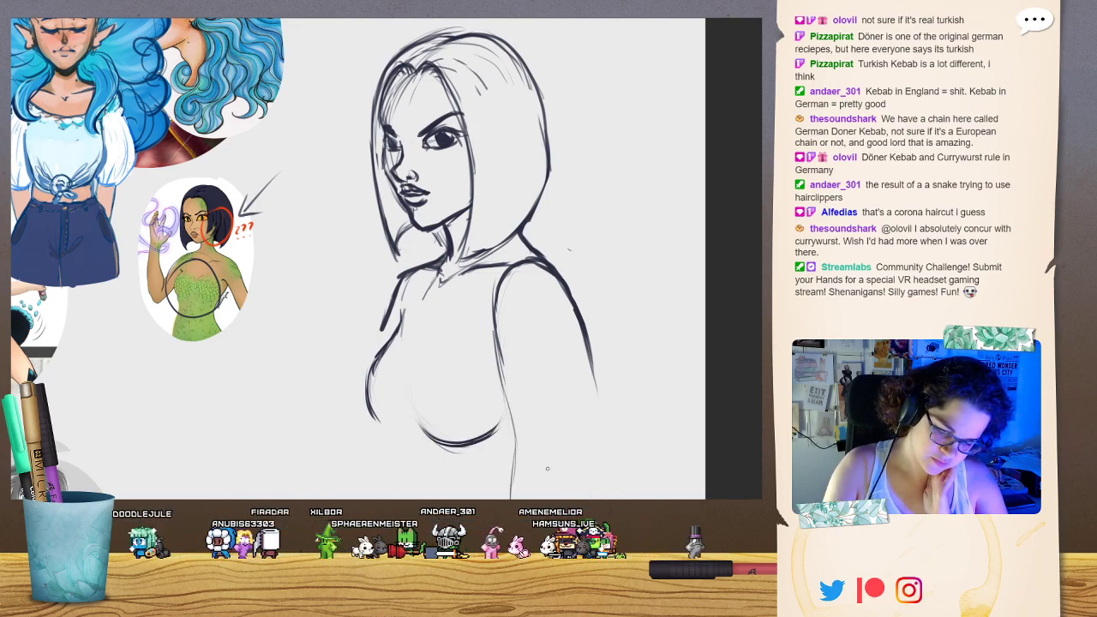
Extend the near arm's outer contour down past the elbow and rework the inner arm line beside the torso.
drag(595, 393, 586, 465)
drag(591, 390, 586, 466)
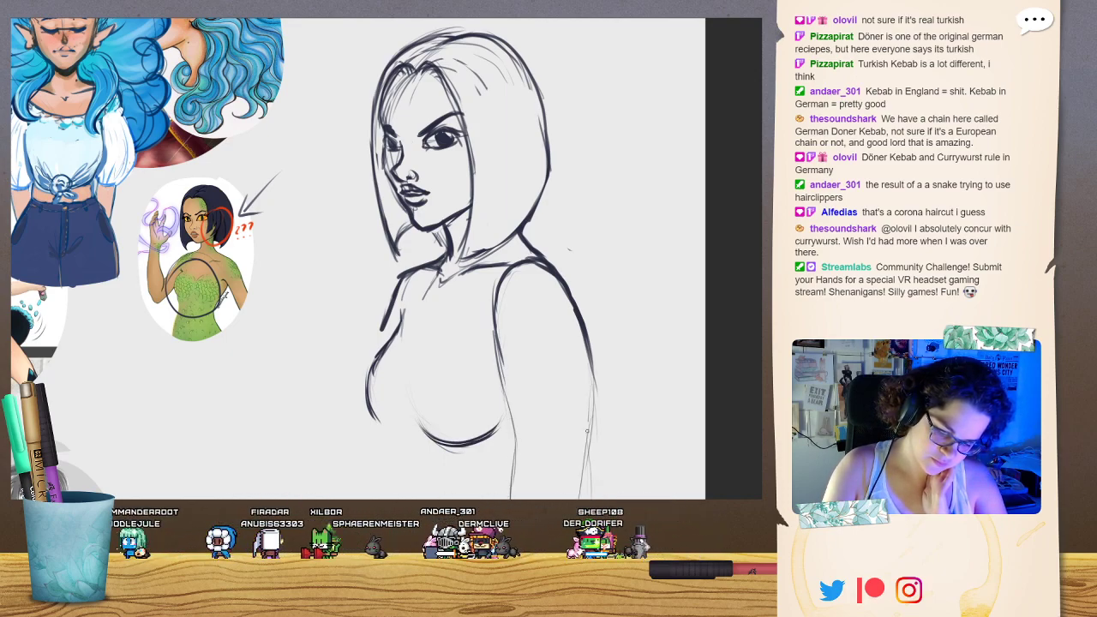
drag(592, 372, 585, 466)
drag(509, 494, 497, 312)
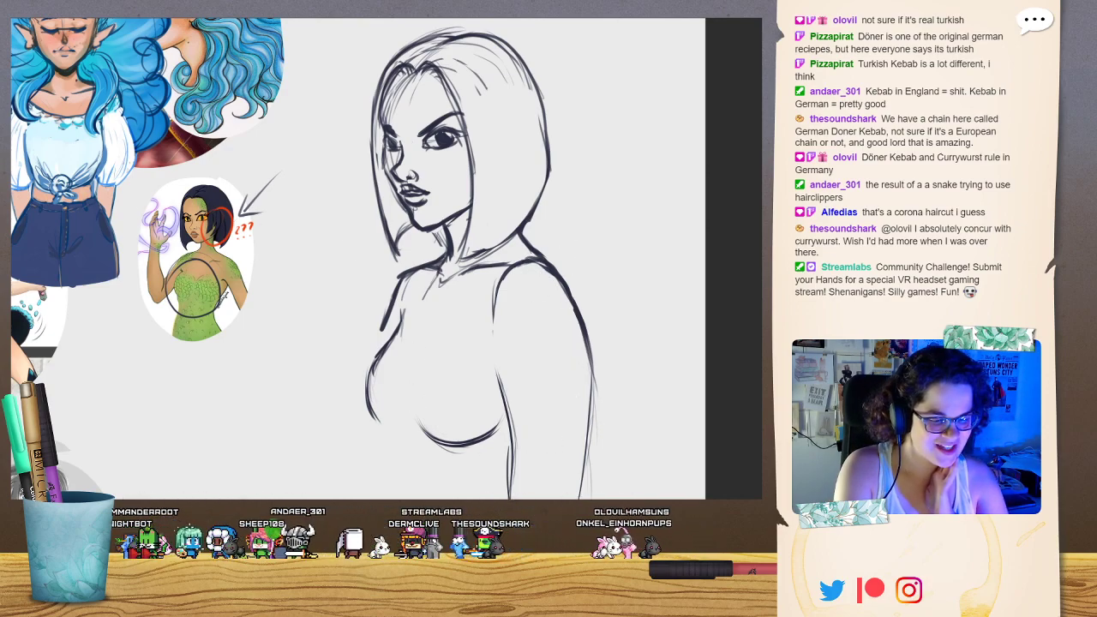
Sketch the front line of the torso running down from below the bust to the waist.
drag(384, 456, 389, 483)
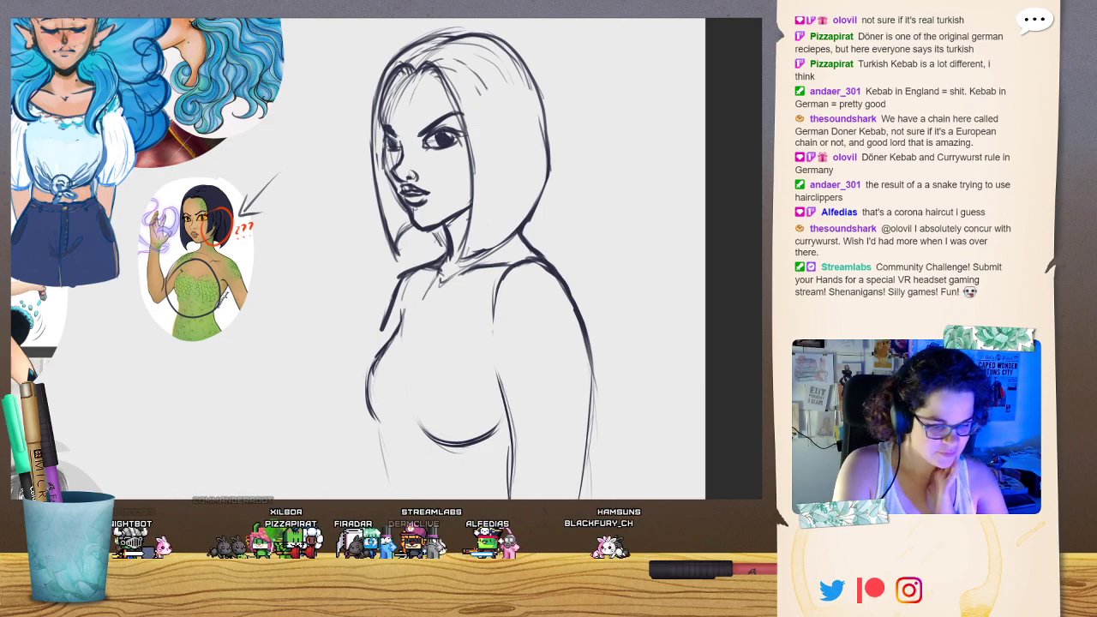
key(ctrl+minus)
drag(382, 374, 400, 448)
Sketch the near forearm bending at the elbow, with crossing contour lines beside the waist and hip.
mouse_move(489, 368)
mouse_down()
mouse_move(479, 412)
mouse_move(512, 454)
mouse_up()
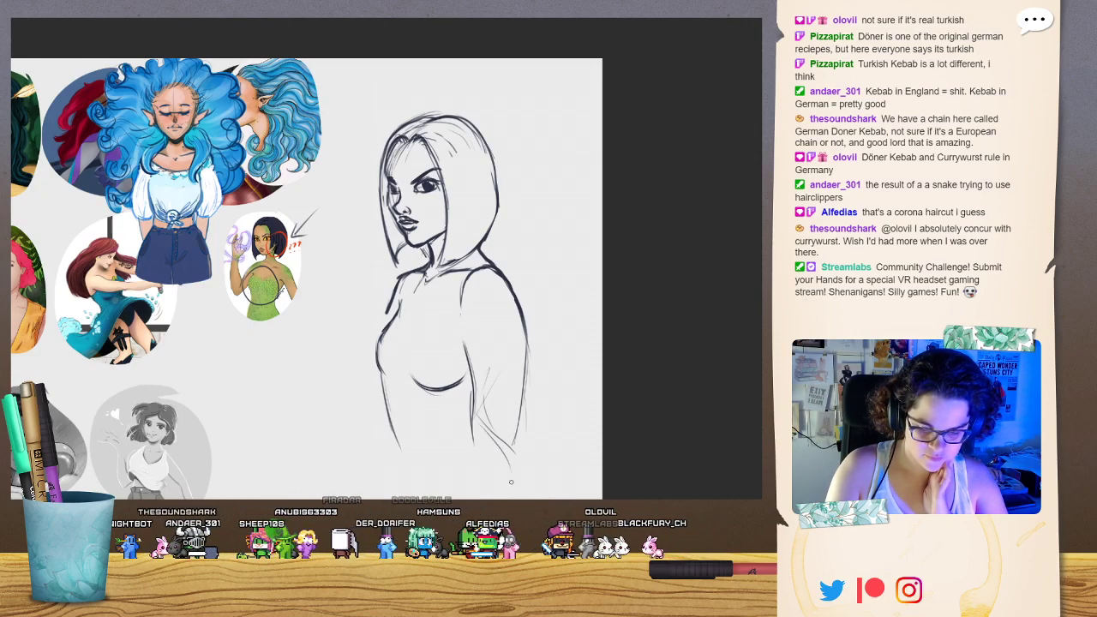
drag(490, 390, 470, 427)
mouse_move(510, 288)
mouse_down()
mouse_move(511, 346)
mouse_move(497, 384)
mouse_up()
drag(493, 397, 469, 466)
drag(480, 424, 518, 480)
drag(492, 415, 476, 463)
Extend the front waist line toward the hip and reinforce the contour from the far shoulder into the chest.
drag(379, 408, 398, 466)
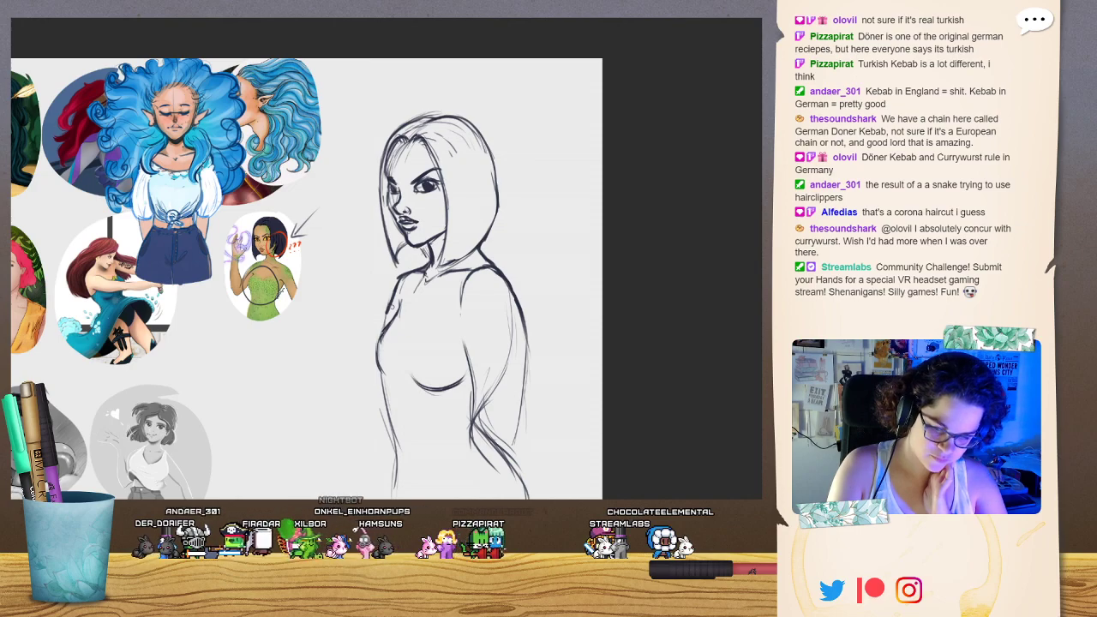
drag(401, 276, 386, 324)
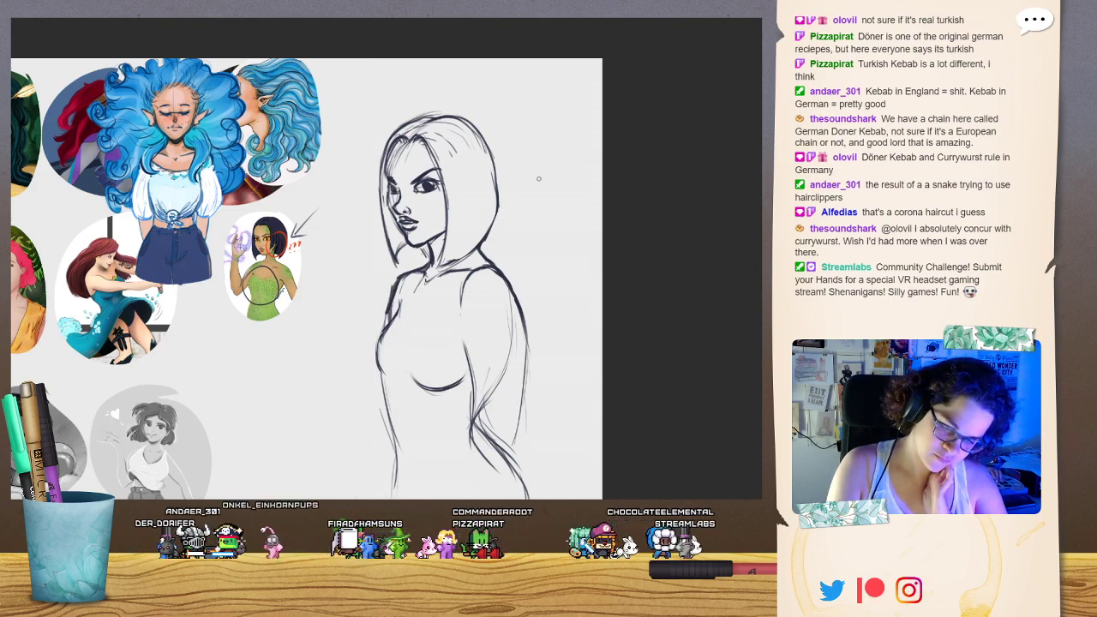
drag(384, 327, 377, 353)
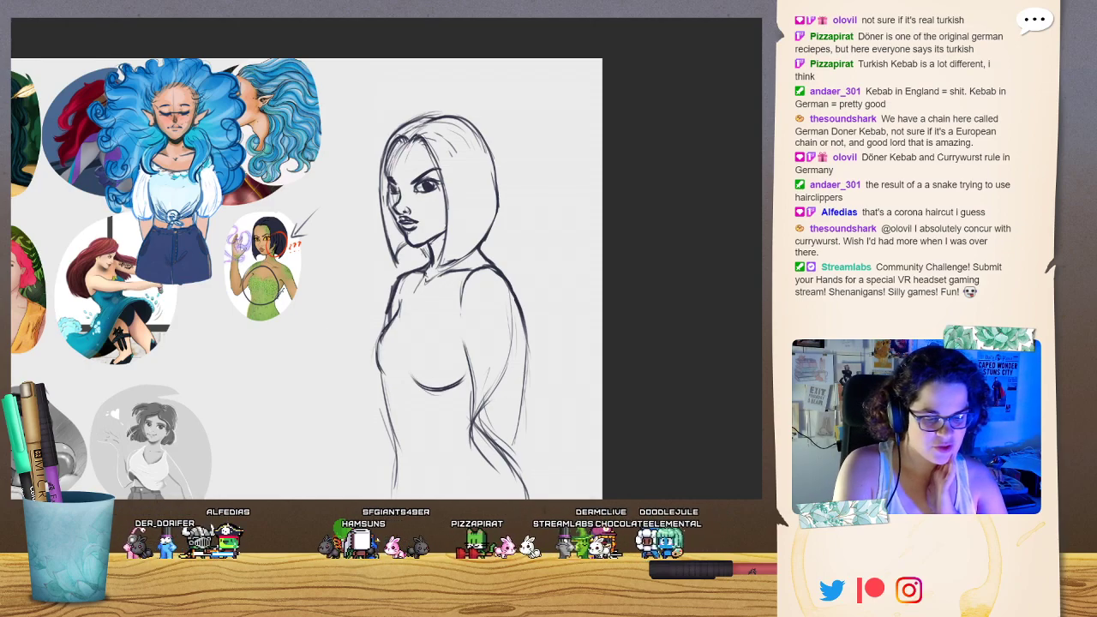
Erase the bent forearm lines beside the waist and draw the front hip curving outward below the waist.
mouse_move(485, 404)
mouse_down()
mouse_move(478, 440)
mouse_move(491, 474)
mouse_move(511, 465)
mouse_move(485, 419)
mouse_up()
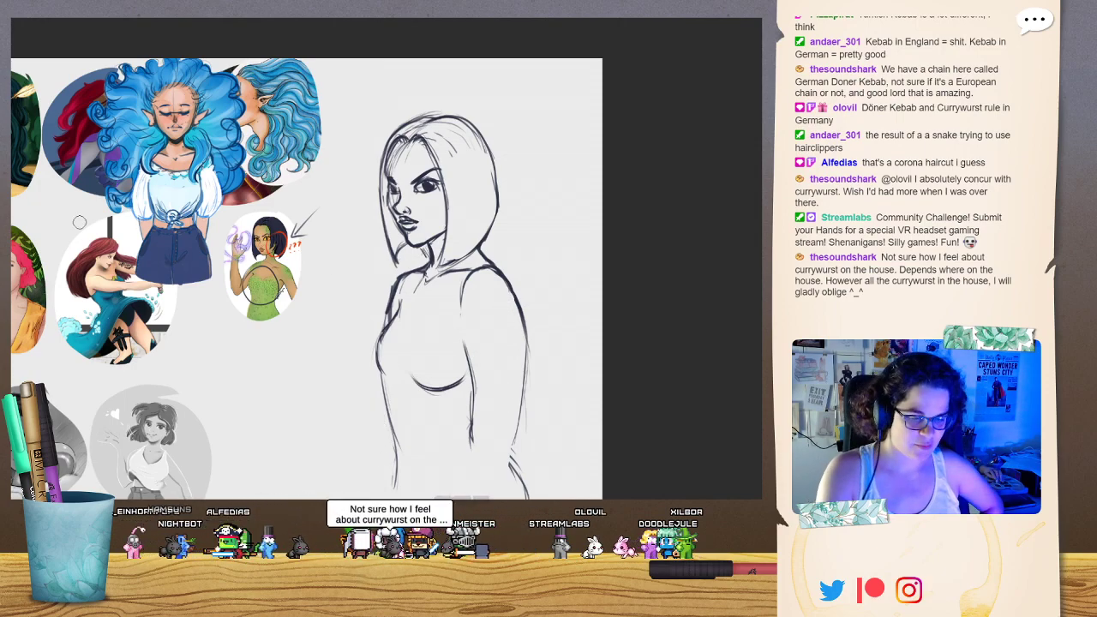
drag(396, 430, 391, 466)
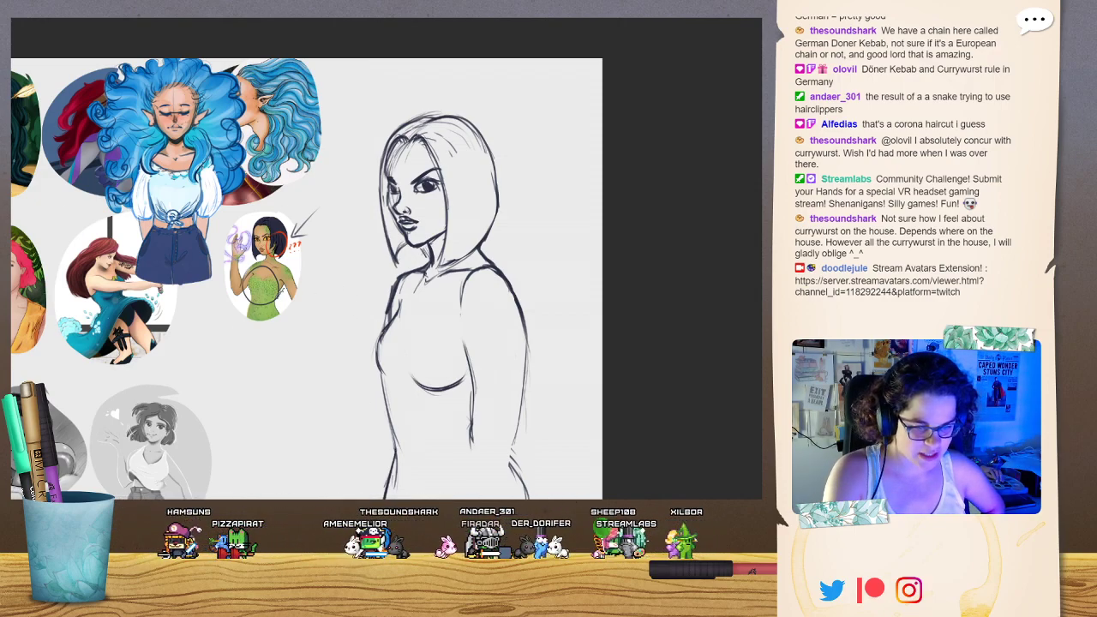
drag(396, 413, 392, 454)
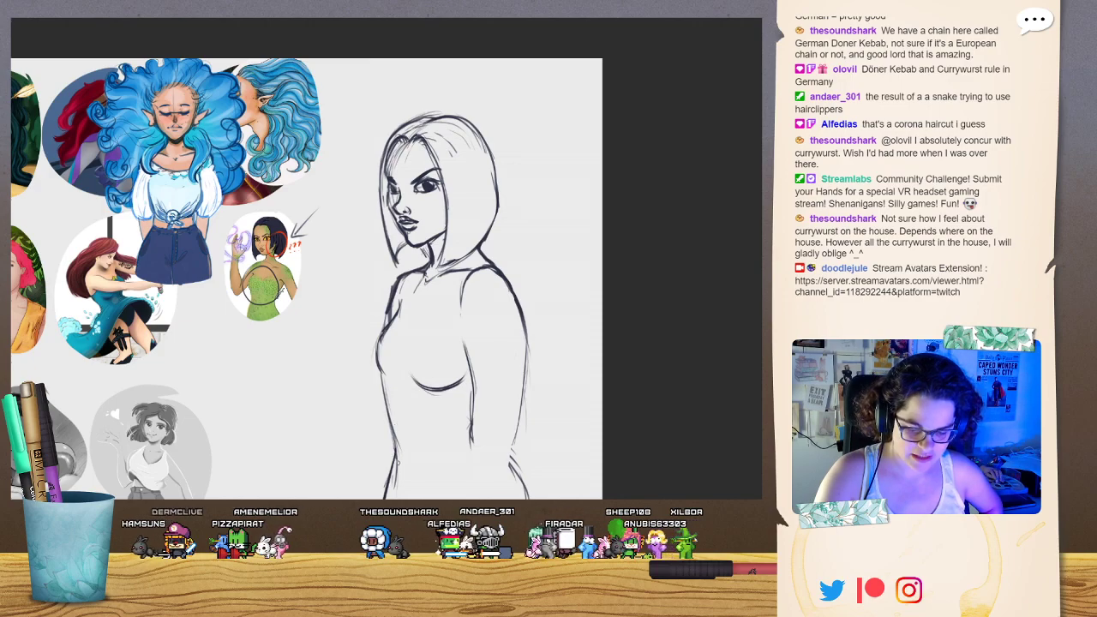
Darken the front waist line and redraw the bust's front contour as a fuller, bolder curve.
drag(385, 371, 392, 447)
mouse_move(378, 342)
mouse_down()
mouse_move(386, 404)
mouse_move(374, 372)
mouse_up()
mouse_move(394, 318)
mouse_down()
mouse_move(373, 348)
mouse_move(374, 387)
mouse_move(374, 346)
mouse_move(390, 314)
mouse_up()
mouse_move(393, 370)
mouse_down()
mouse_move(386, 382)
mouse_move(382, 347)
mouse_move(403, 319)
mouse_up()
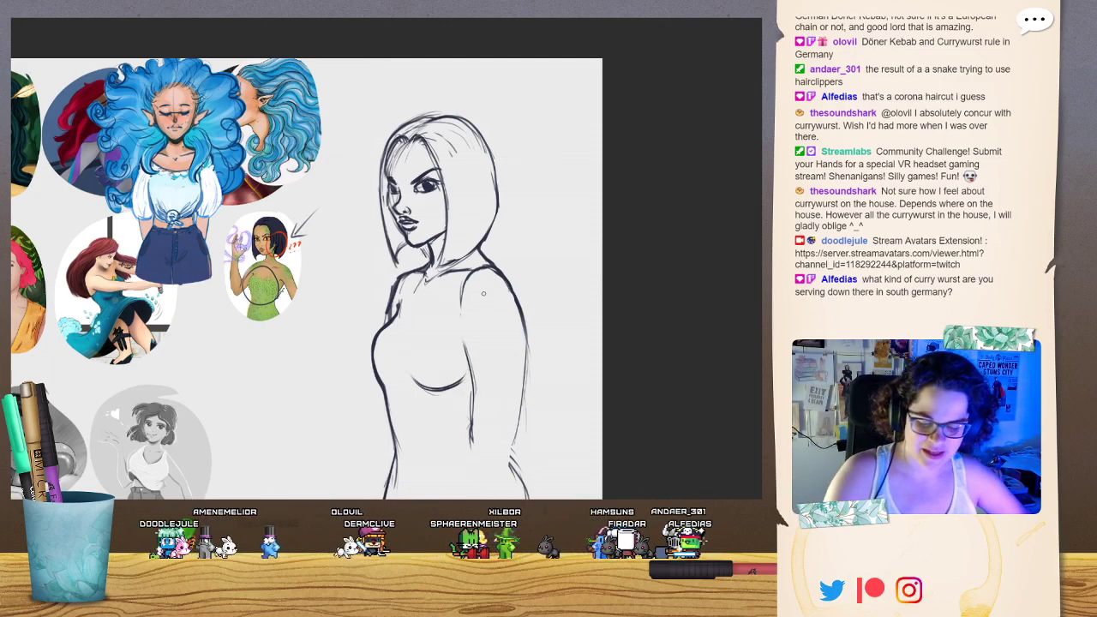
Redraw the near arm hanging down beside the torso, with darker inner and outer contours running into the forearm.
drag(462, 343, 471, 378)
drag(517, 428, 494, 496)
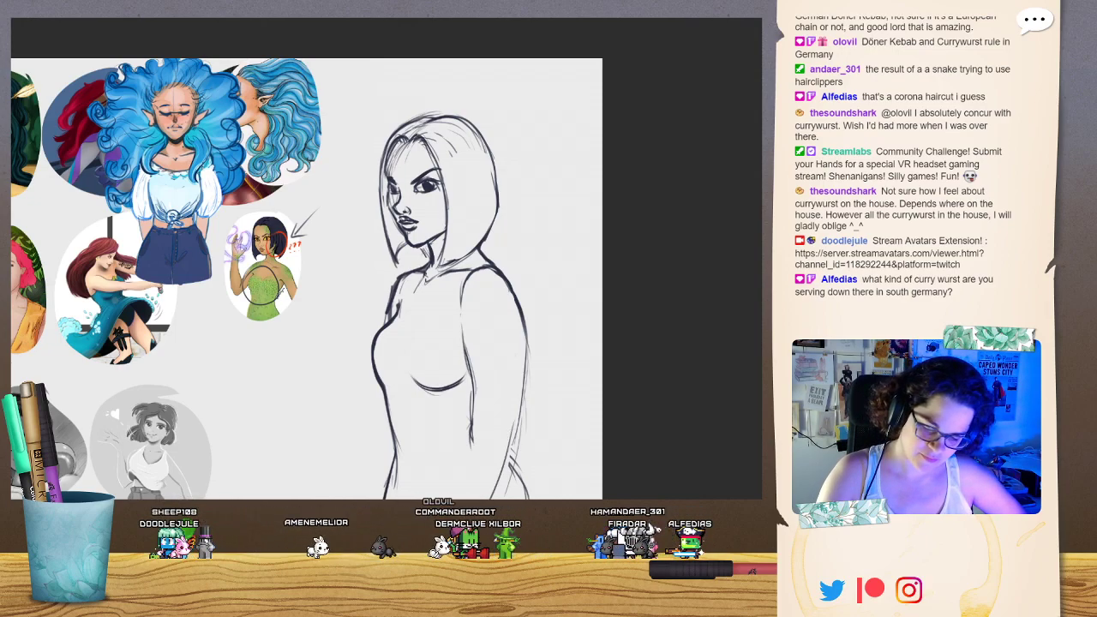
mouse_move(471, 401)
mouse_down()
mouse_move(469, 466)
mouse_move(471, 350)
mouse_up()
mouse_move(504, 466)
mouse_down()
mouse_move(519, 423)
mouse_move(522, 315)
mouse_move(521, 341)
mouse_up()
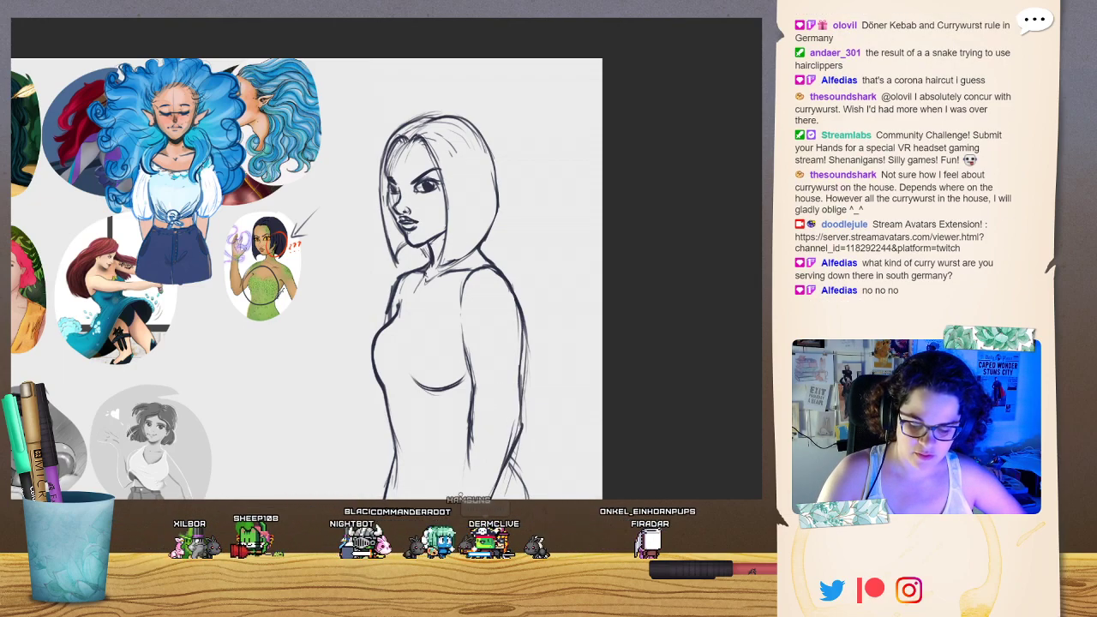
drag(459, 496, 469, 451)
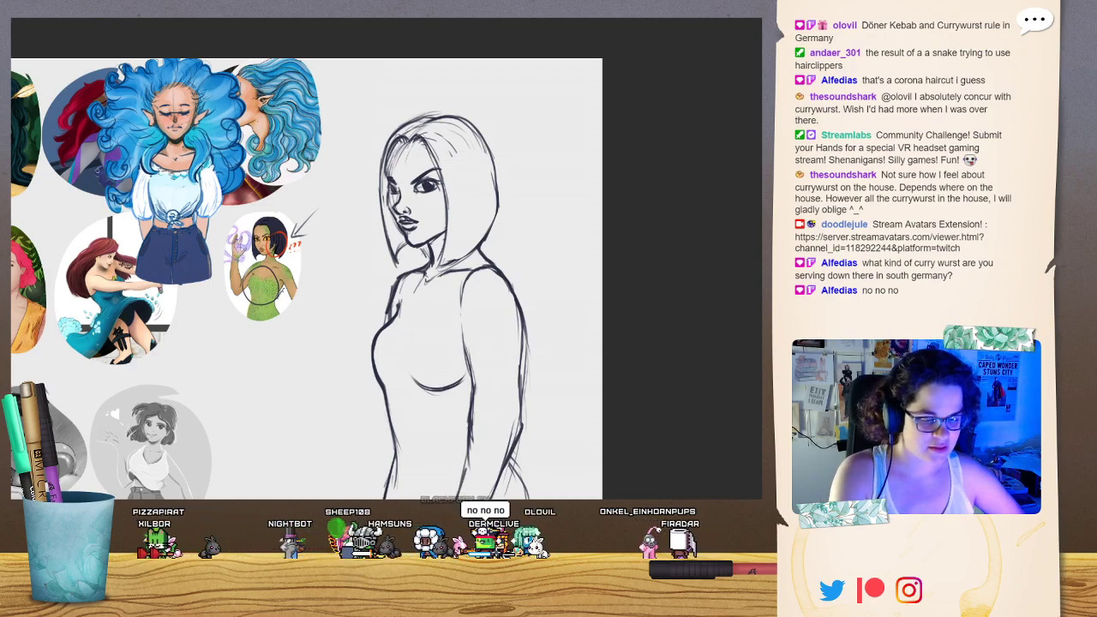
Redraw the near arm's outer contour from shoulder to elbow and erase the stray doubled lines along the arm.
mouse_move(500, 467)
mouse_down()
mouse_move(520, 425)
mouse_move(523, 310)
mouse_up()
drag(522, 380, 519, 324)
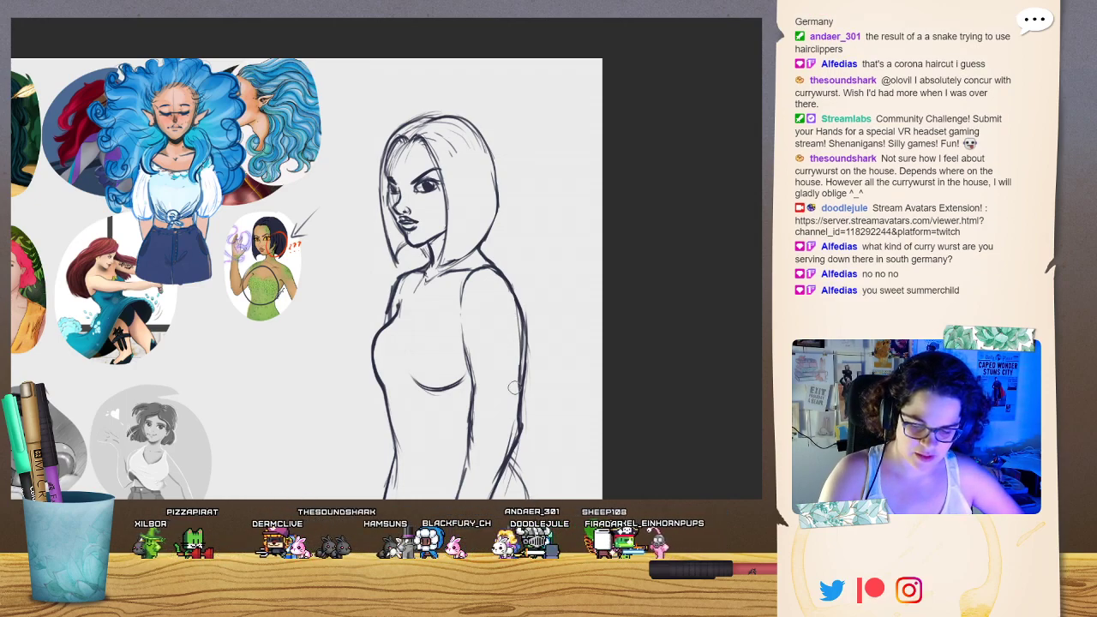
mouse_move(515, 384)
mouse_down()
mouse_move(516, 323)
mouse_move(514, 392)
mouse_move(517, 382)
mouse_up()
drag(506, 292, 503, 286)
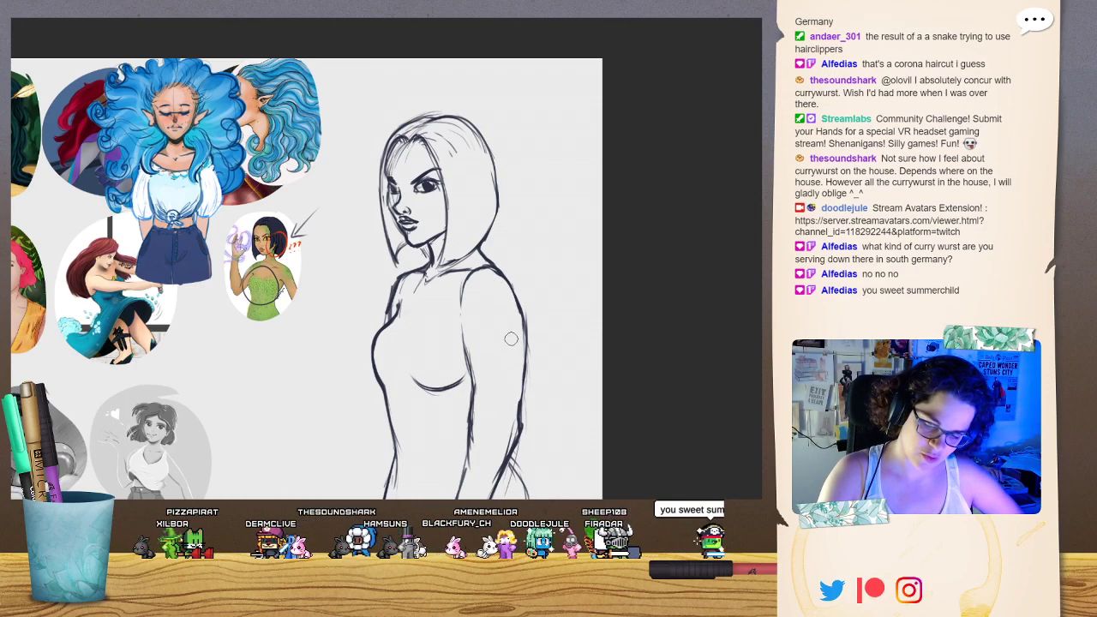
mouse_move(480, 396)
mouse_down()
mouse_move(465, 480)
mouse_move(513, 424)
mouse_up()
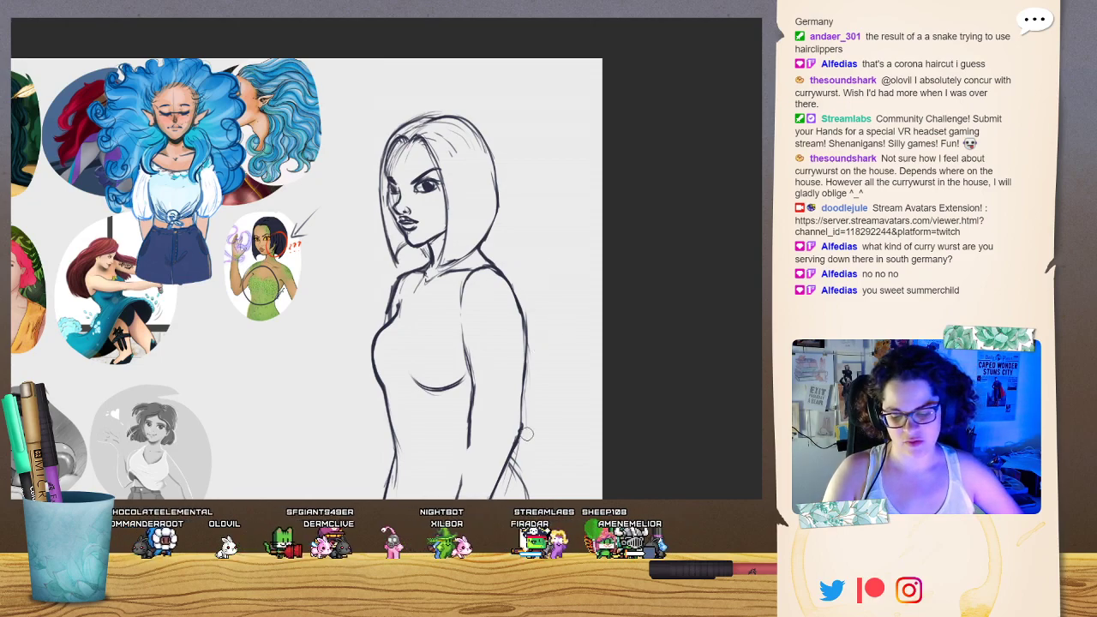
drag(525, 424, 520, 443)
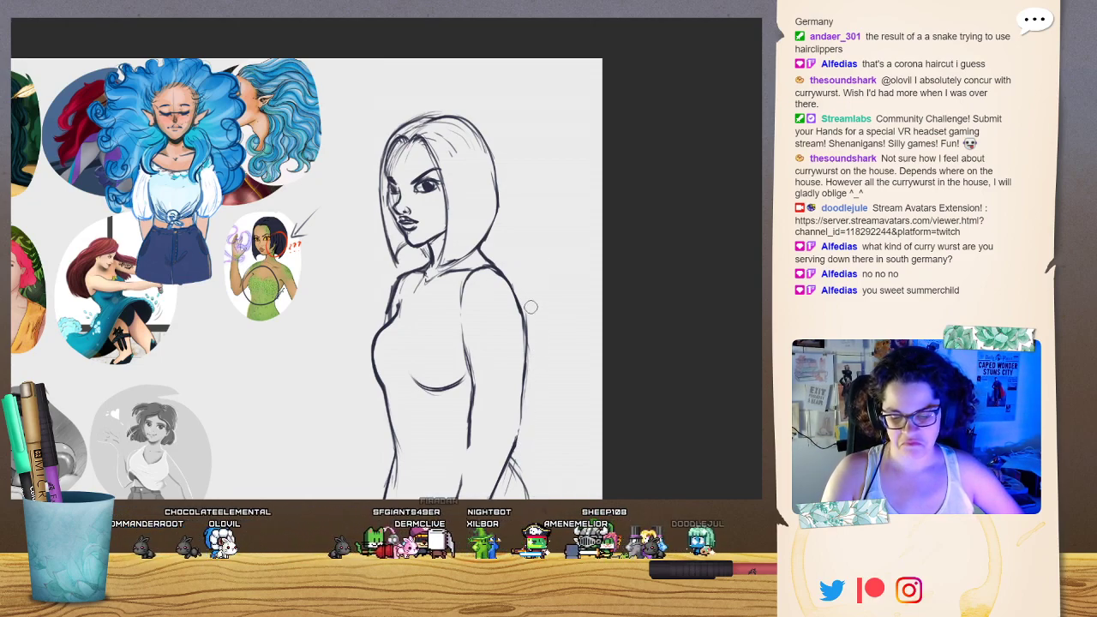
drag(529, 313, 529, 369)
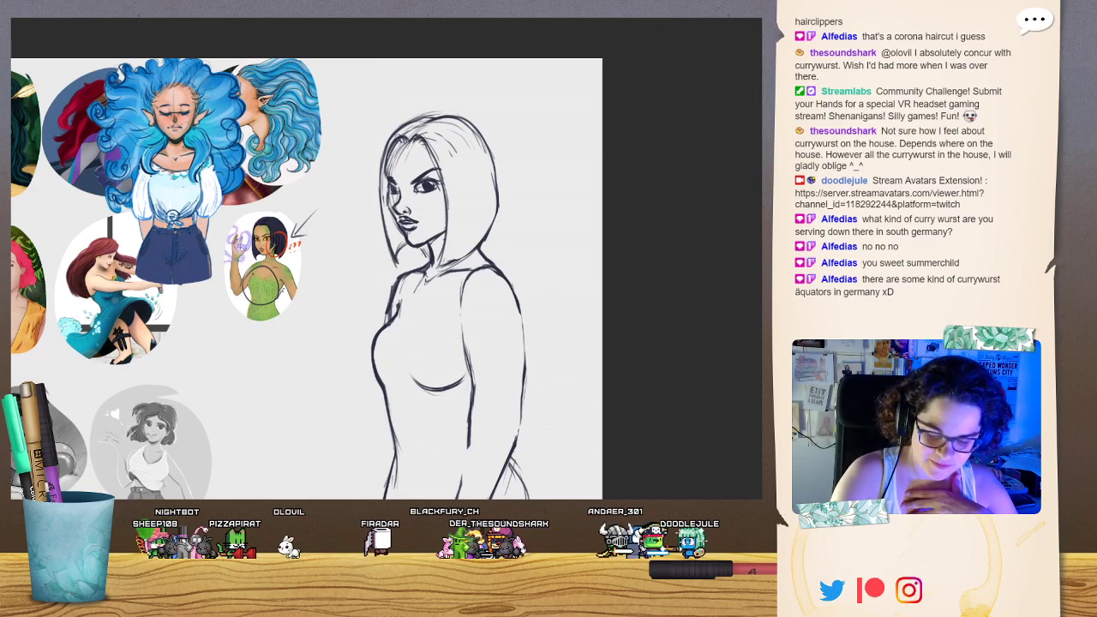
Darken the bust's front contour and draw the top's V-shaped neckline with thin straps over both shoulders.
mouse_move(385, 328)
mouse_down()
mouse_move(373, 360)
mouse_move(384, 384)
mouse_move(424, 379)
mouse_up()
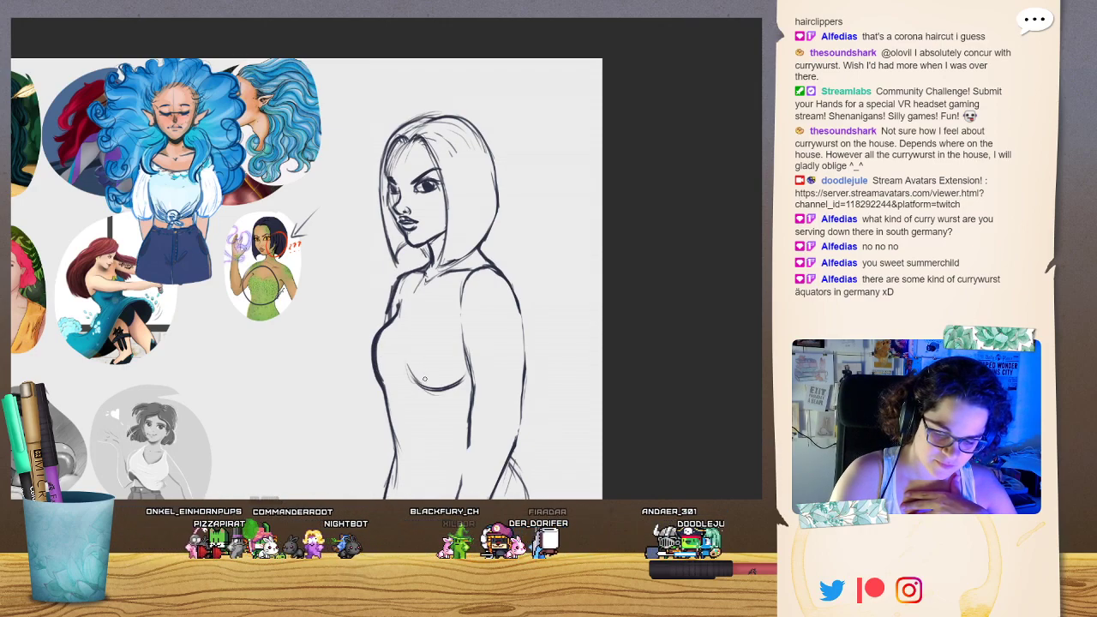
drag(417, 314, 407, 333)
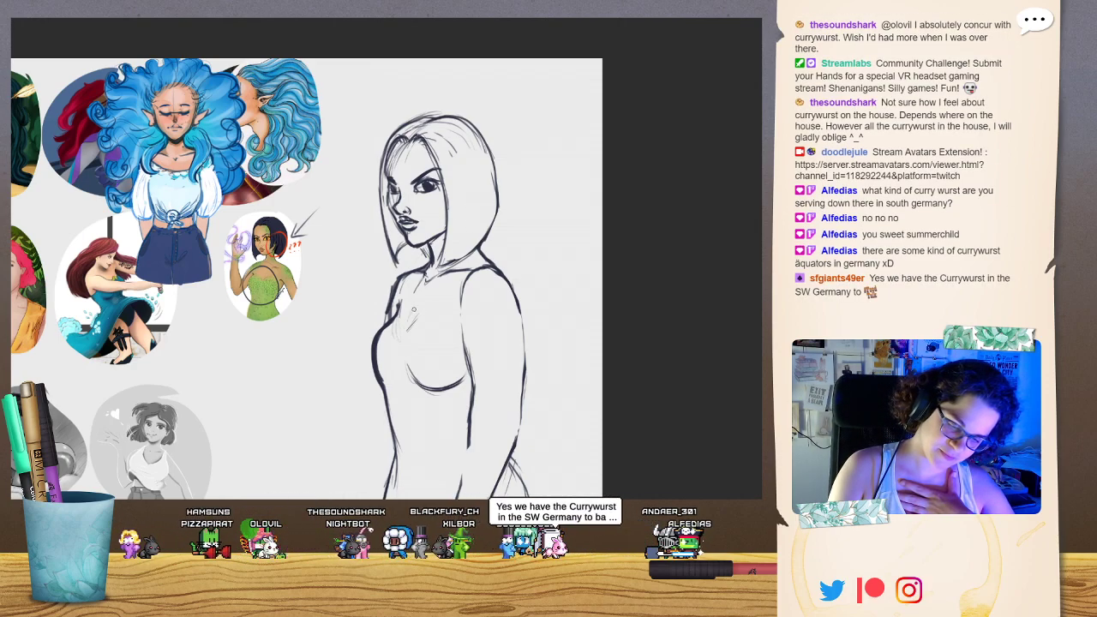
mouse_move(399, 320)
mouse_down()
mouse_move(404, 339)
mouse_move(464, 292)
mouse_move(404, 337)
mouse_move(395, 322)
mouse_up()
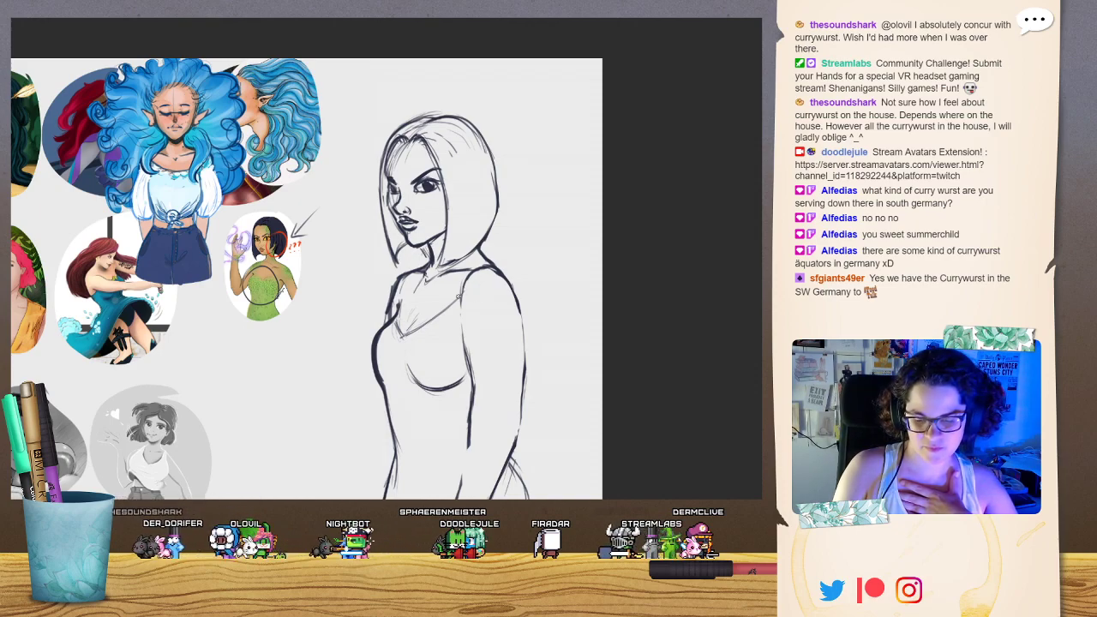
drag(462, 312, 476, 268)
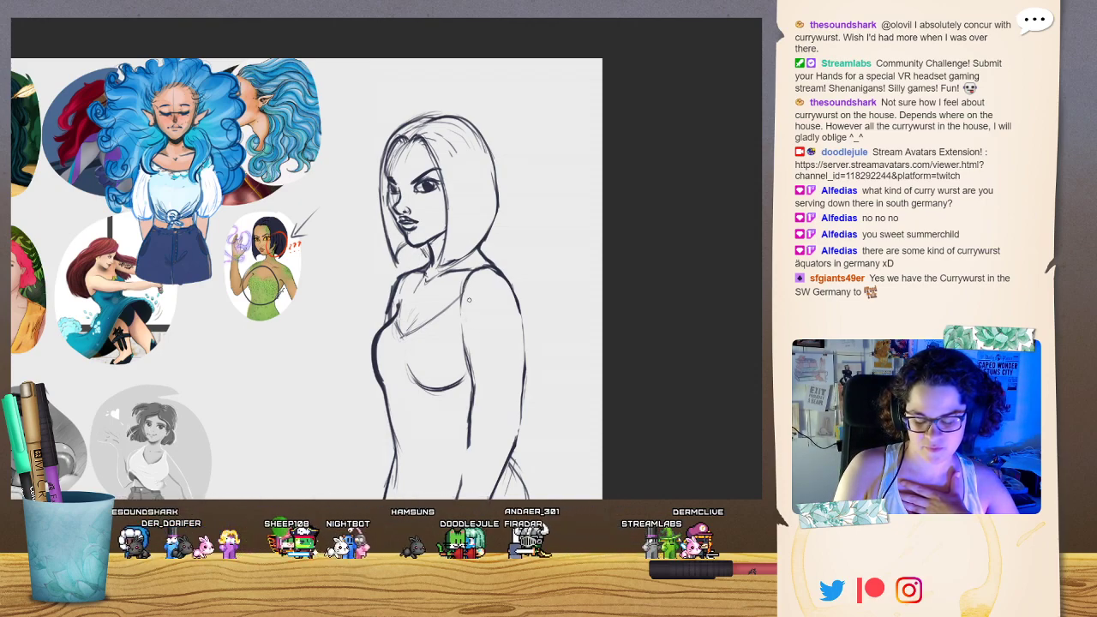
mouse_move(394, 313)
mouse_down()
mouse_move(404, 336)
mouse_move(449, 304)
mouse_up()
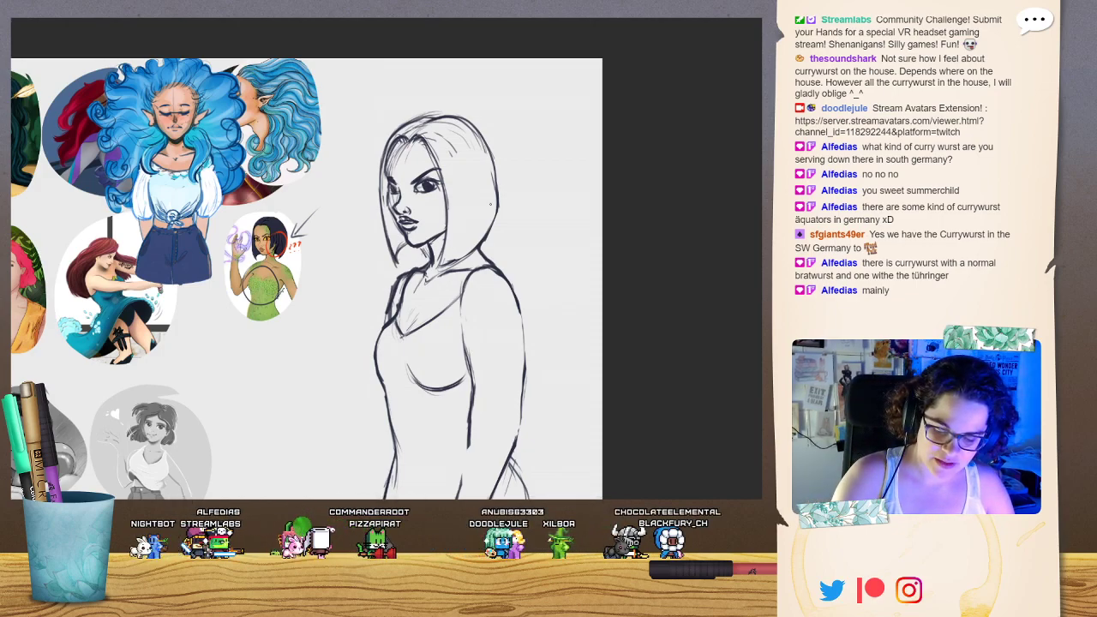
mouse_move(468, 275)
mouse_down()
mouse_move(493, 264)
mouse_move(461, 293)
mouse_up()
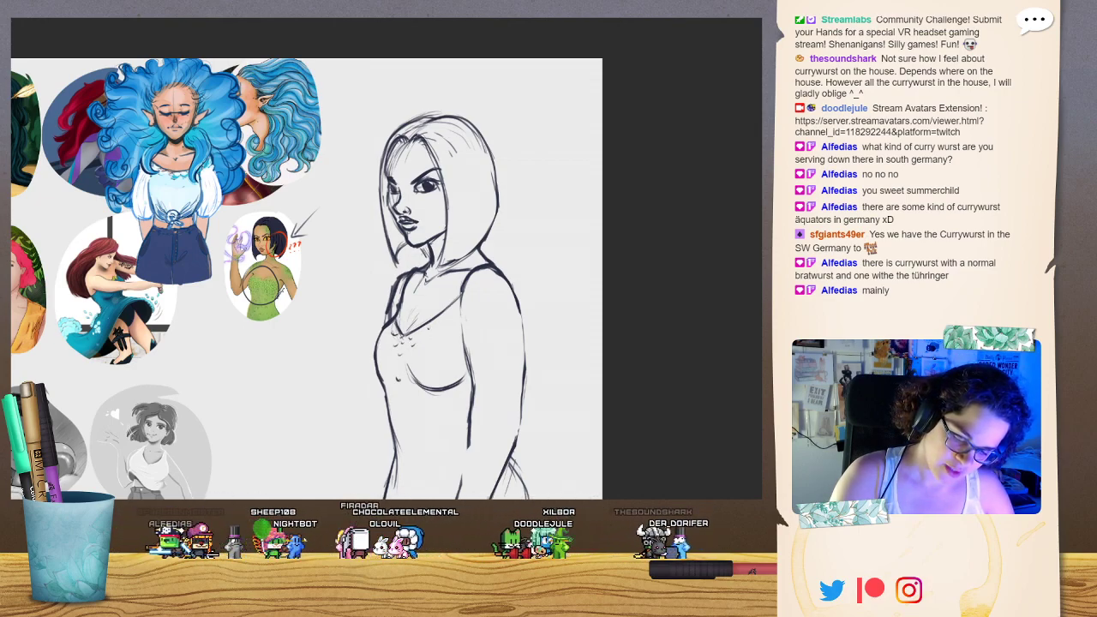
Draw clusters of small curved scale marks on the top, across both sides of the bust and on the upper belly.
drag(392, 368, 397, 371)
drag(393, 378, 397, 379)
drag(428, 328, 430, 329)
drag(408, 399, 439, 400)
drag(430, 423, 437, 419)
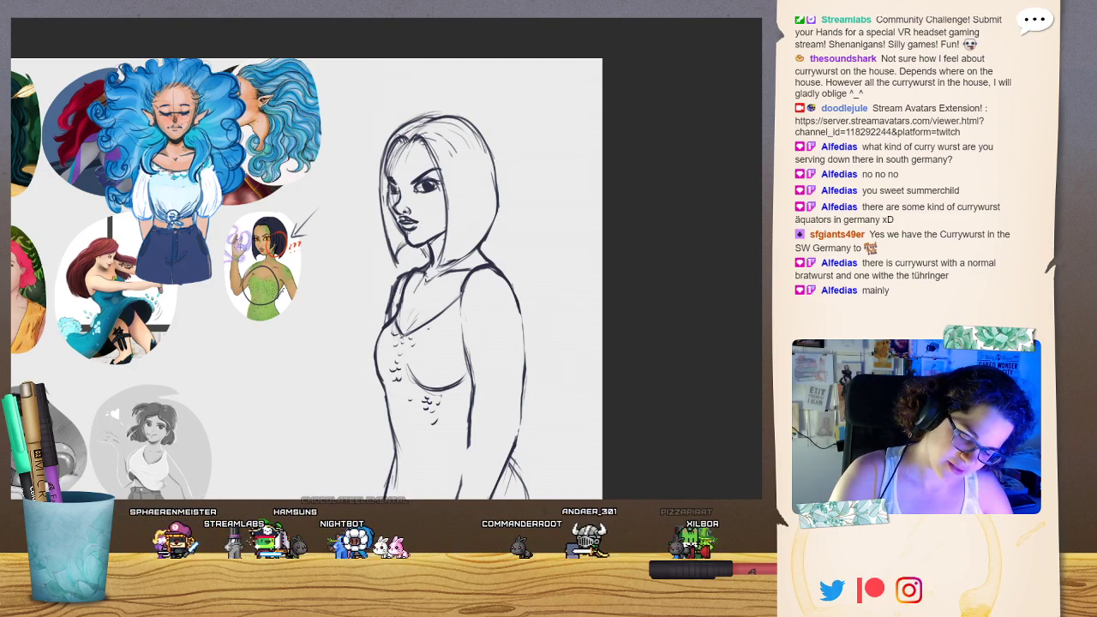
drag(448, 339, 454, 337)
drag(445, 347, 453, 346)
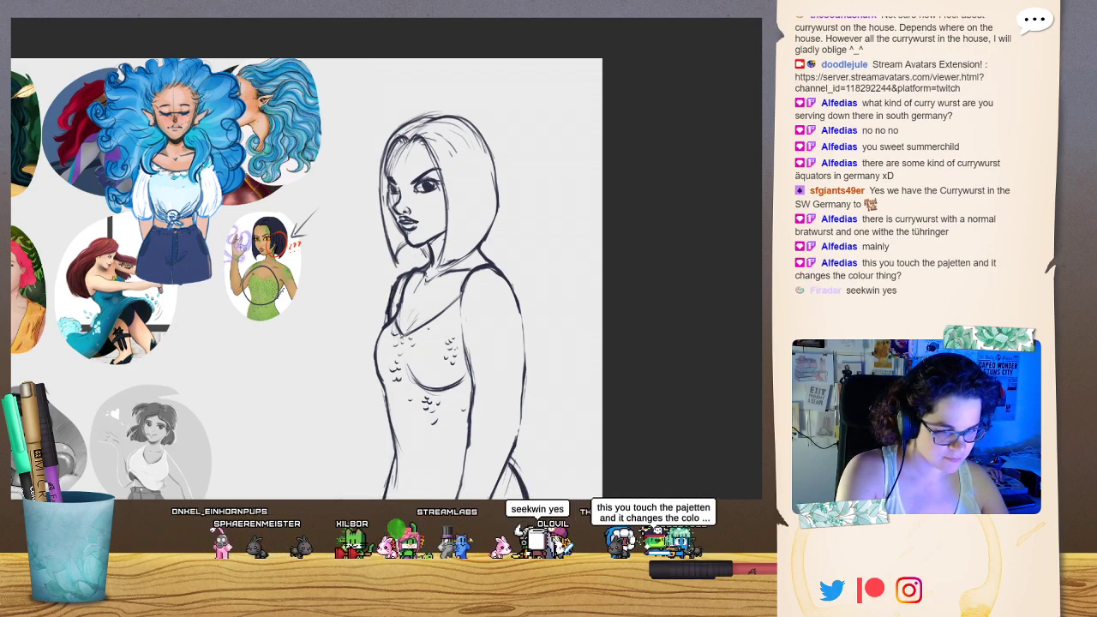
Mirror the canvas view, then lasso the near eye, adjust it with a transform, and apply the change.
key(m)
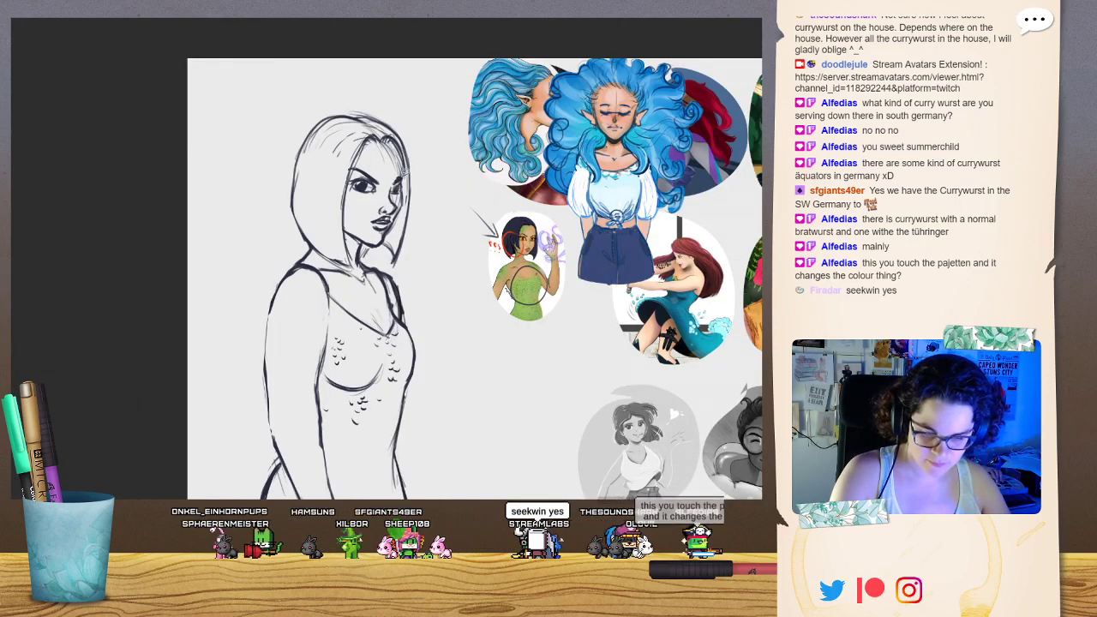
mouse_move(355, 200)
mouse_down()
mouse_move(379, 179)
mouse_move(369, 185)
mouse_up()
click(411, 223)
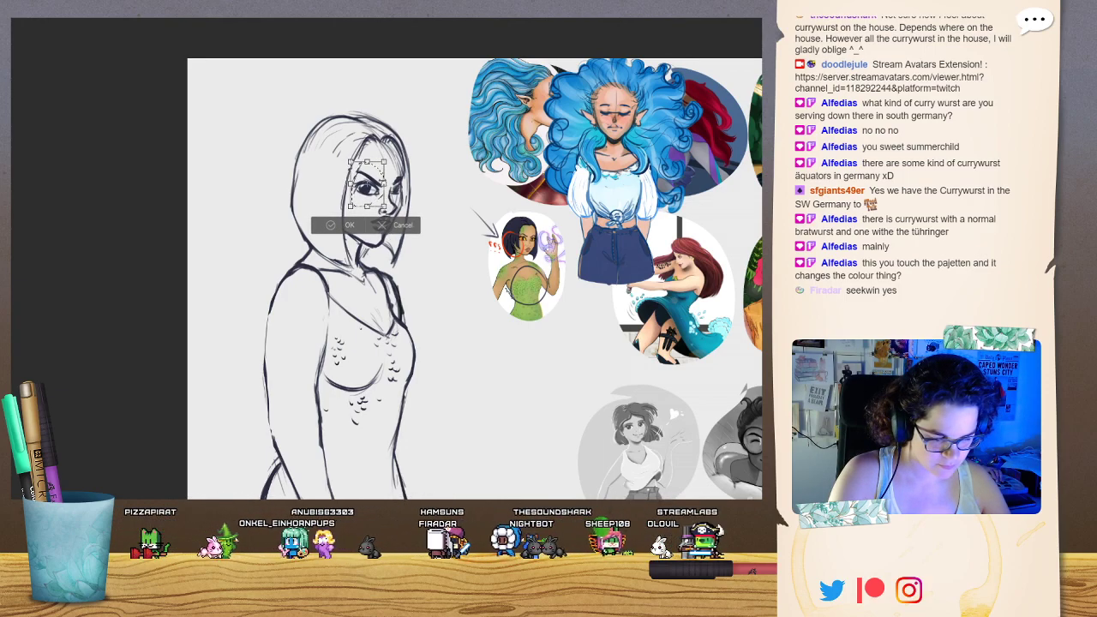
drag(378, 197, 378, 197)
click(347, 225)
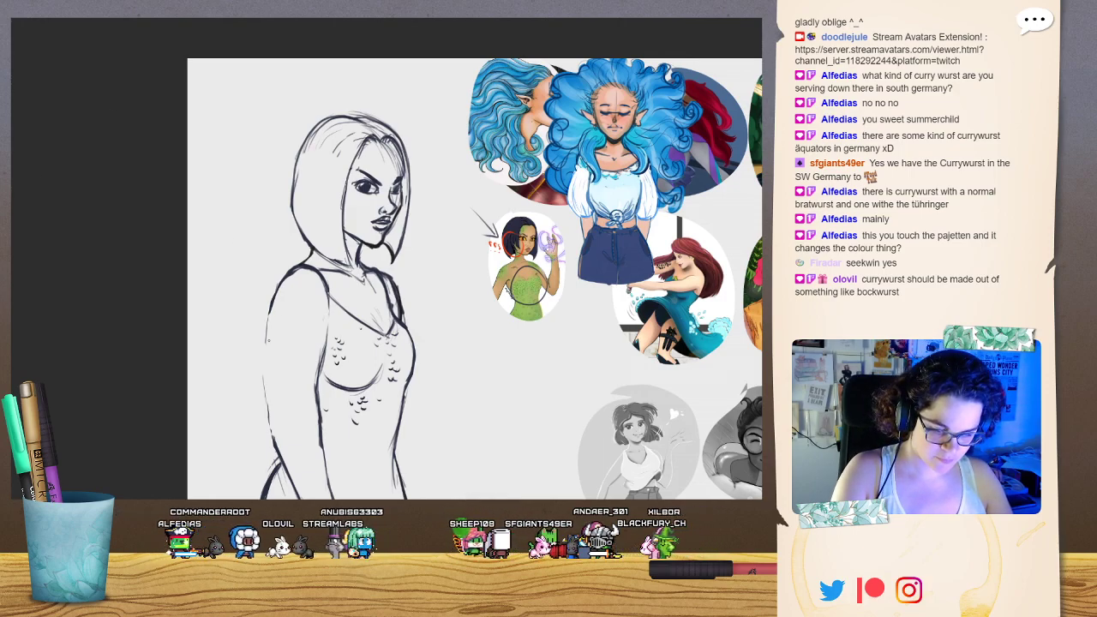
Redraw the near arm's outer contour in the mirrored view with darker strokes from the upper arm to the elbow.
drag(270, 319, 266, 403)
mouse_move(266, 344)
mouse_down()
mouse_move(273, 440)
mouse_move(273, 428)
mouse_up()
drag(266, 387, 271, 420)
drag(269, 346, 268, 408)
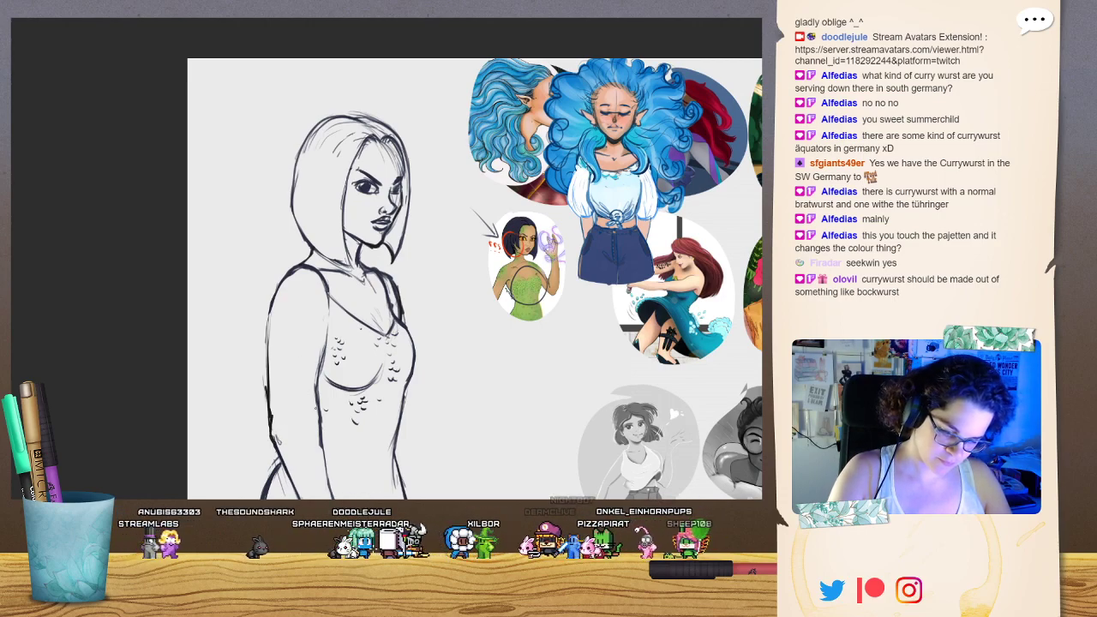
Redraw the line between torso and near arm, erase the old one, and draw the top's armhole curve below the near strap.
mouse_move(316, 399)
mouse_down()
mouse_move(329, 493)
mouse_move(317, 322)
mouse_up()
key(e)
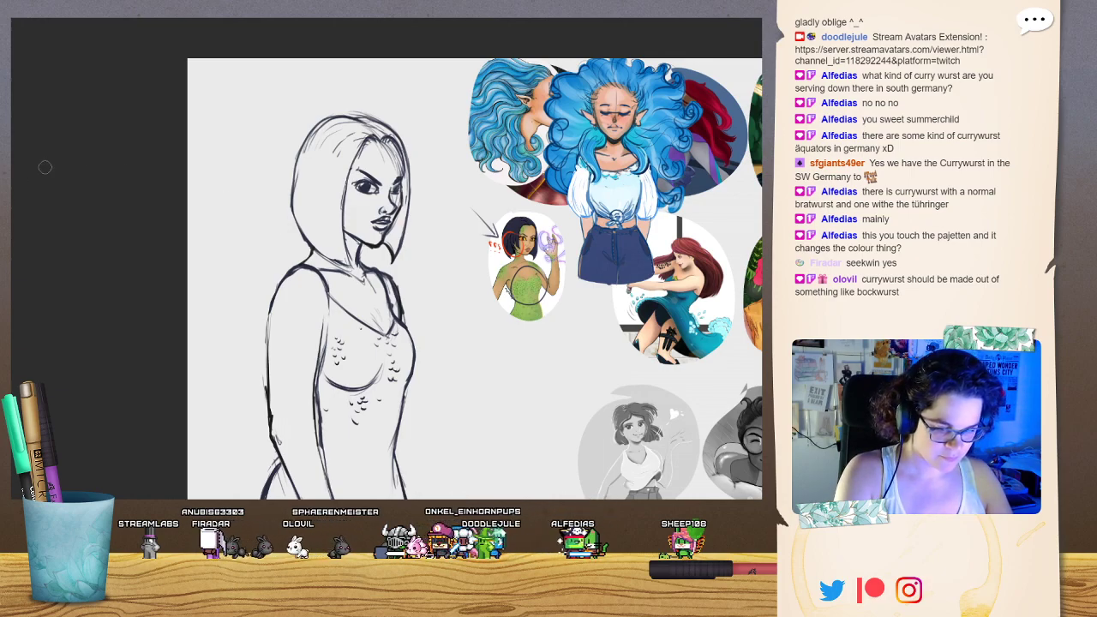
drag(323, 443, 326, 479)
drag(326, 480, 325, 361)
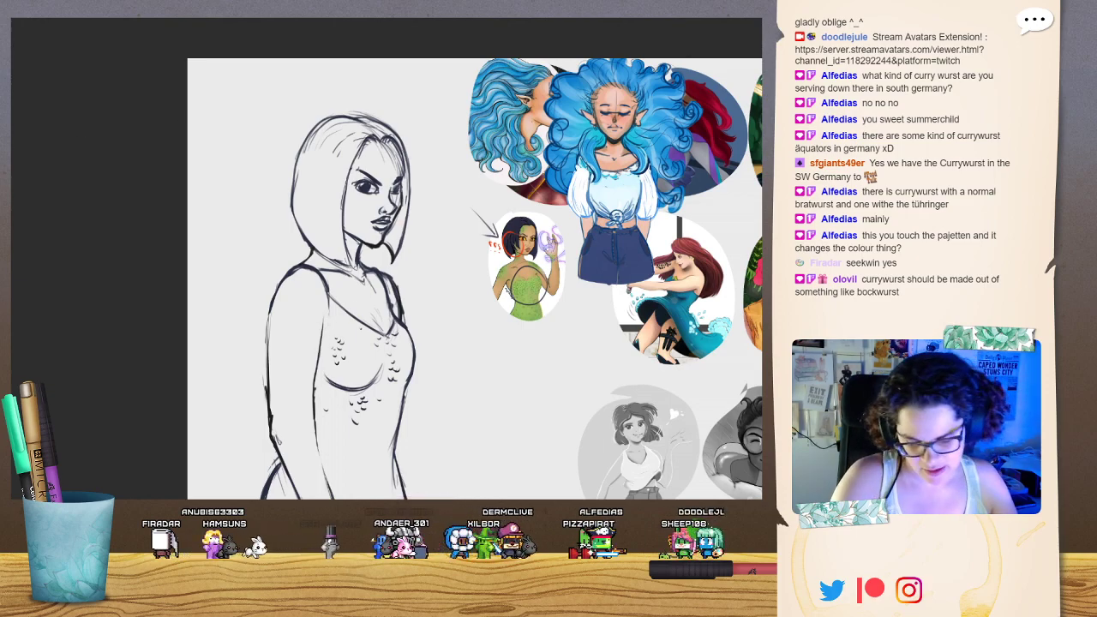
mouse_move(325, 278)
mouse_down()
mouse_move(343, 311)
mouse_move(322, 339)
mouse_up()
drag(329, 302, 322, 344)
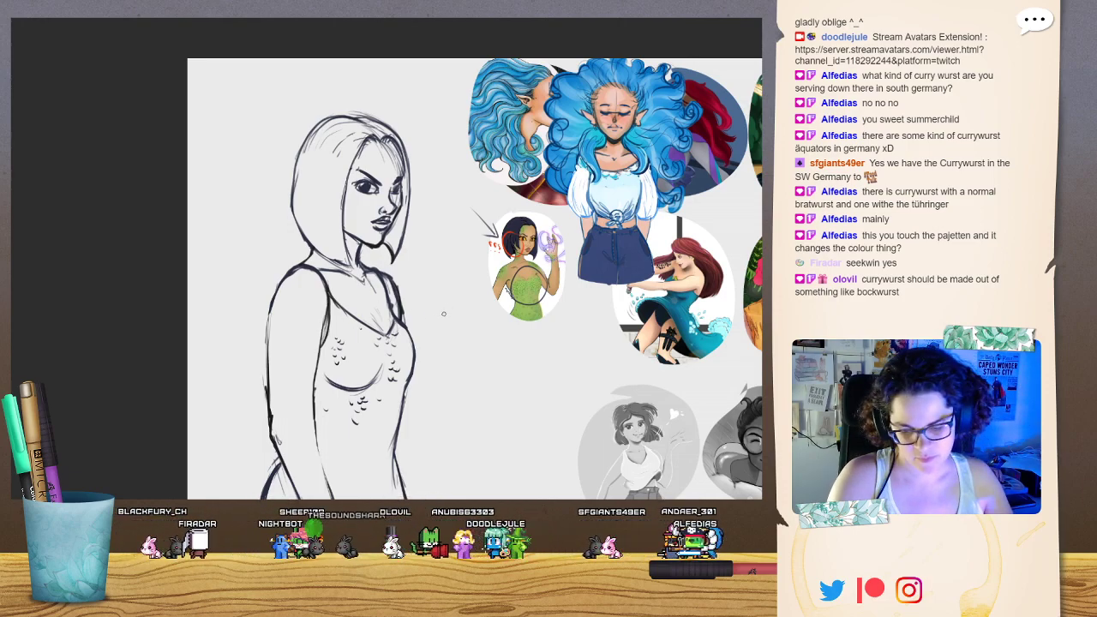
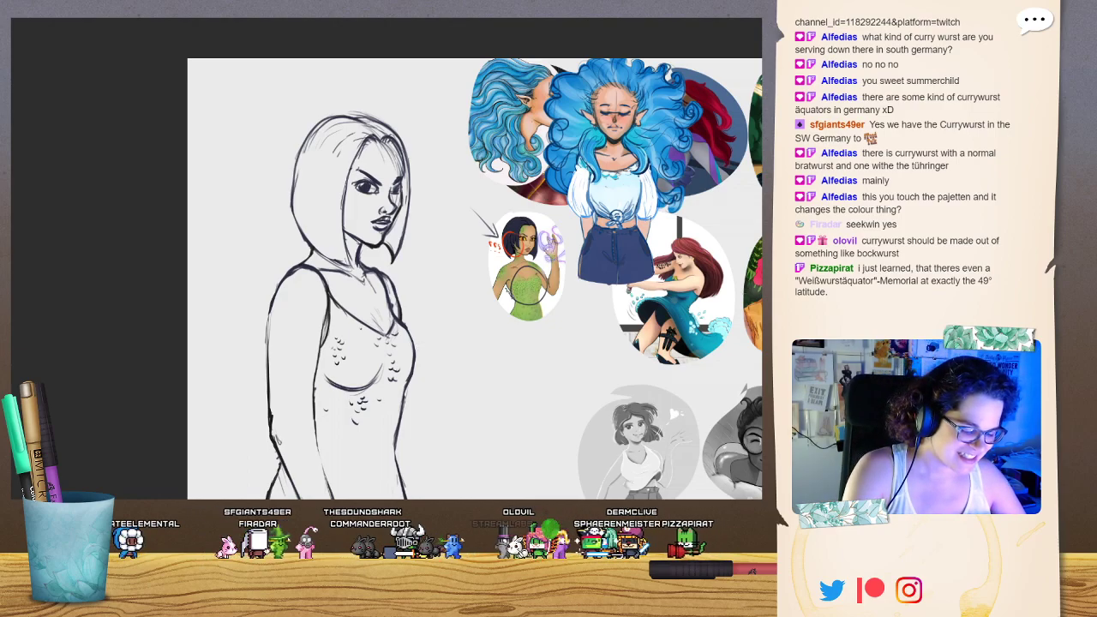
Return the canvas to its unmirrored view, lasso the dress, fill it with green, and clear the selection.
key(m)
drag(428, 300, 367, 270)
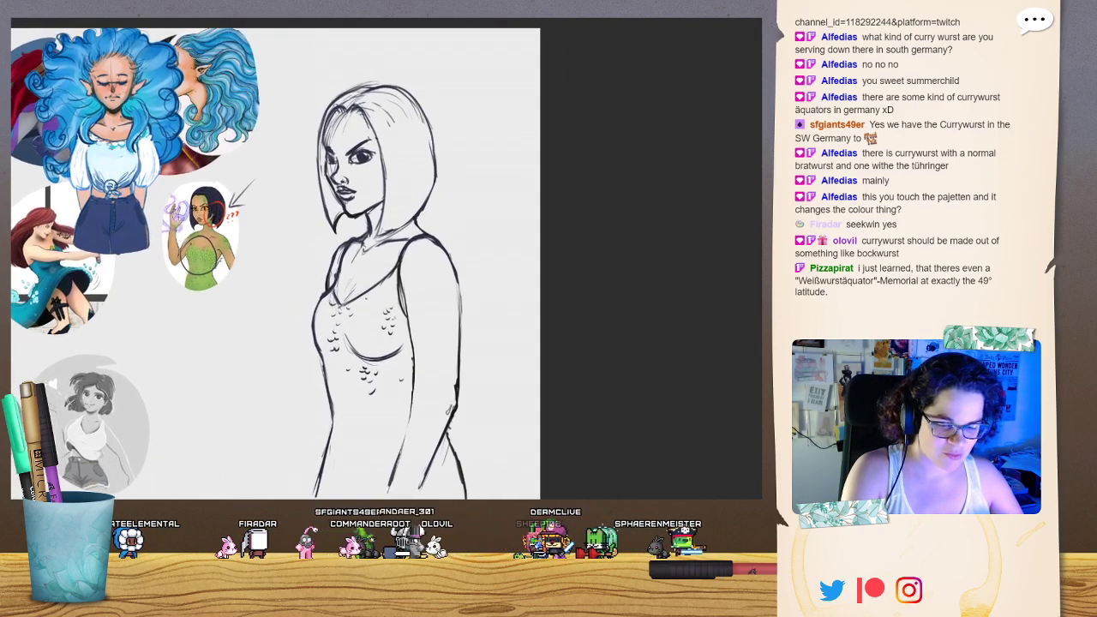
key(ctrl+plus)
mouse_move(230, 227)
mouse_down()
mouse_move(355, 337)
mouse_move(346, 258)
mouse_up()
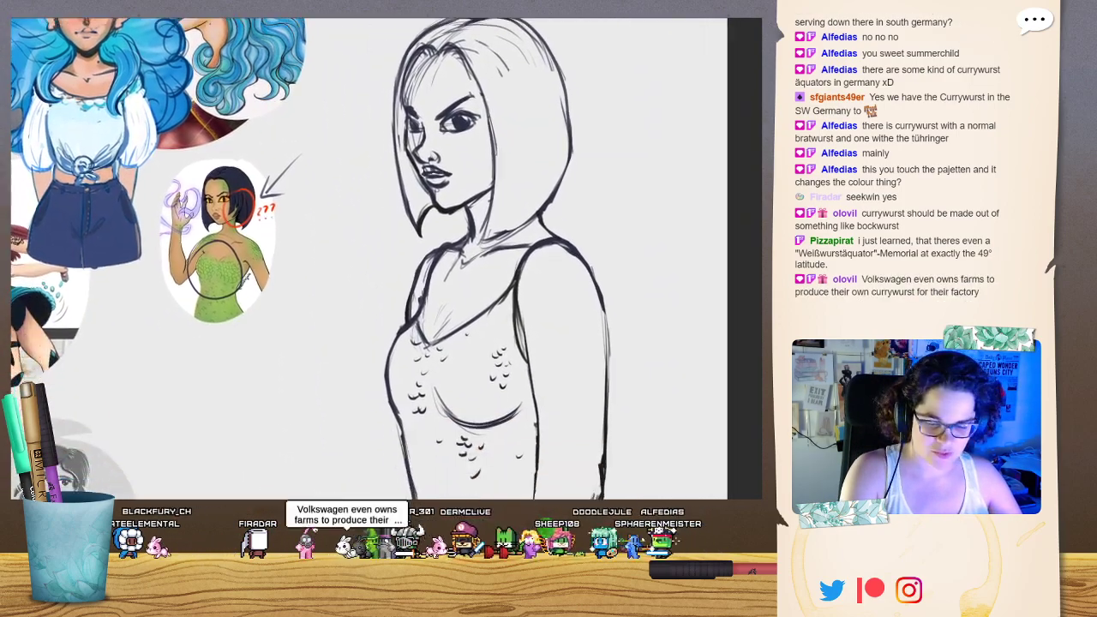
key(ctrl+minus)
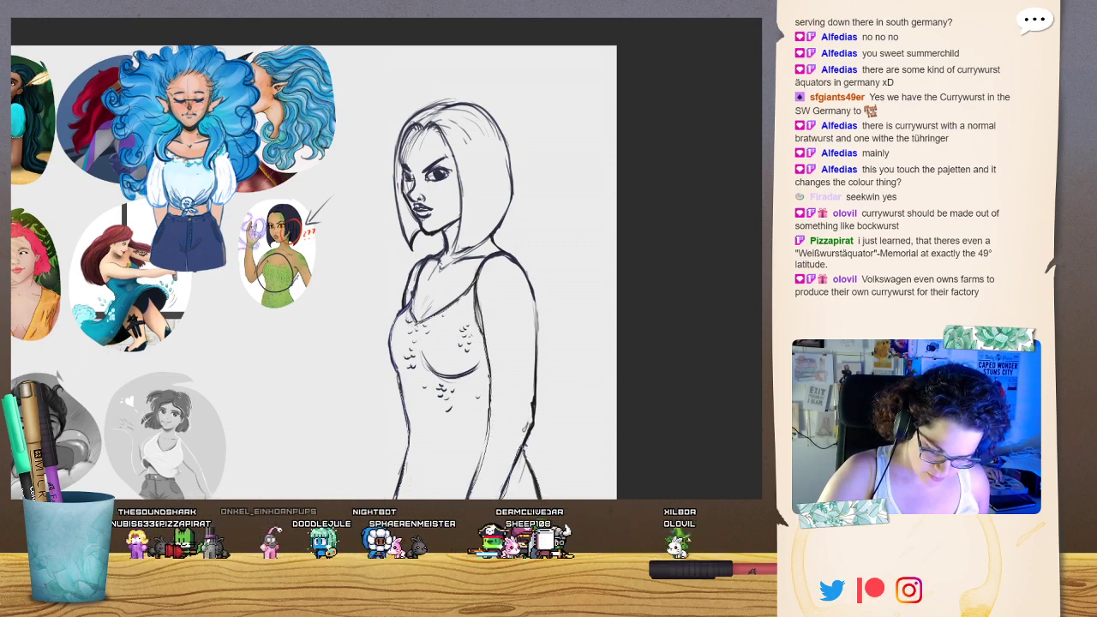
mouse_move(476, 313)
mouse_down()
mouse_move(490, 413)
mouse_move(469, 497)
mouse_up()
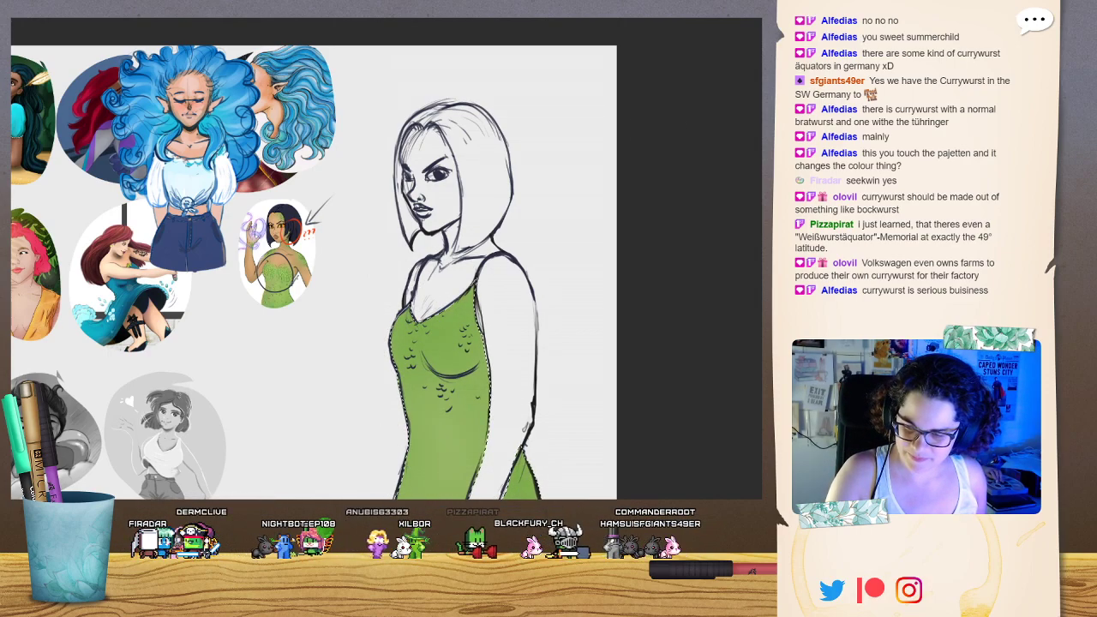
mouse_move(482, 407)
mouse_down()
mouse_move(441, 375)
mouse_move(469, 320)
mouse_move(497, 476)
mouse_move(484, 314)
mouse_up()
key(ctrl+d)
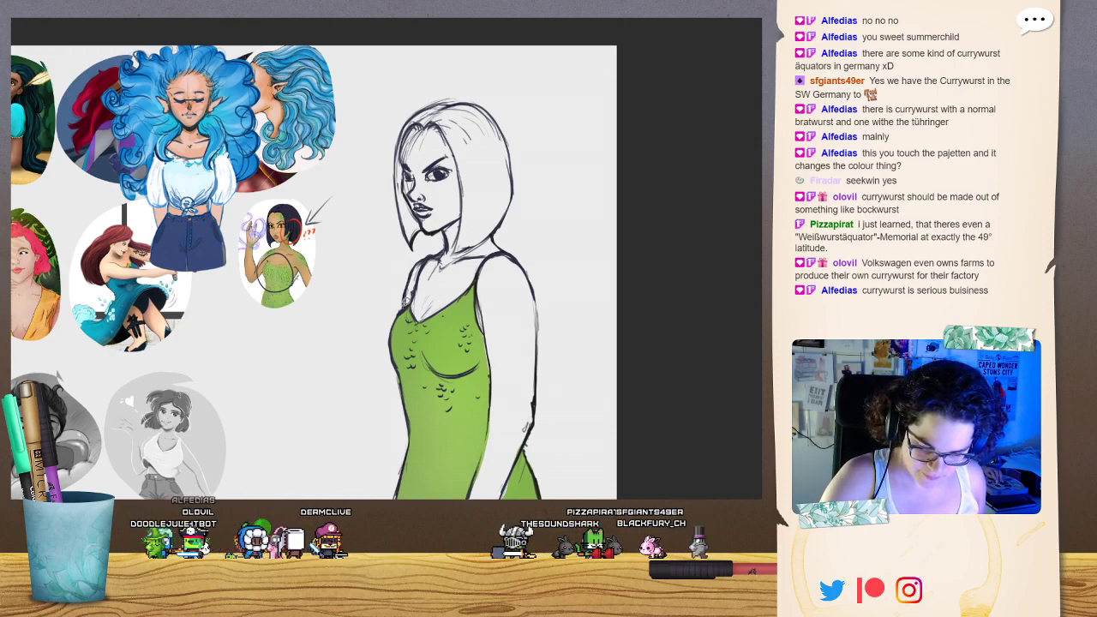
Select the face, neck, chest and near arm, fill them with a tan-brown skin colour, and clear the selection.
mouse_move(406, 305)
mouse_down()
mouse_move(417, 263)
mouse_move(449, 241)
mouse_move(404, 190)
mouse_move(414, 121)
mouse_move(440, 116)
mouse_move(463, 176)
mouse_move(470, 248)
mouse_move(499, 240)
mouse_move(529, 274)
mouse_move(541, 367)
mouse_move(527, 441)
mouse_move(492, 399)
mouse_move(476, 273)
mouse_move(429, 315)
mouse_move(412, 306)
mouse_move(414, 284)
mouse_up()
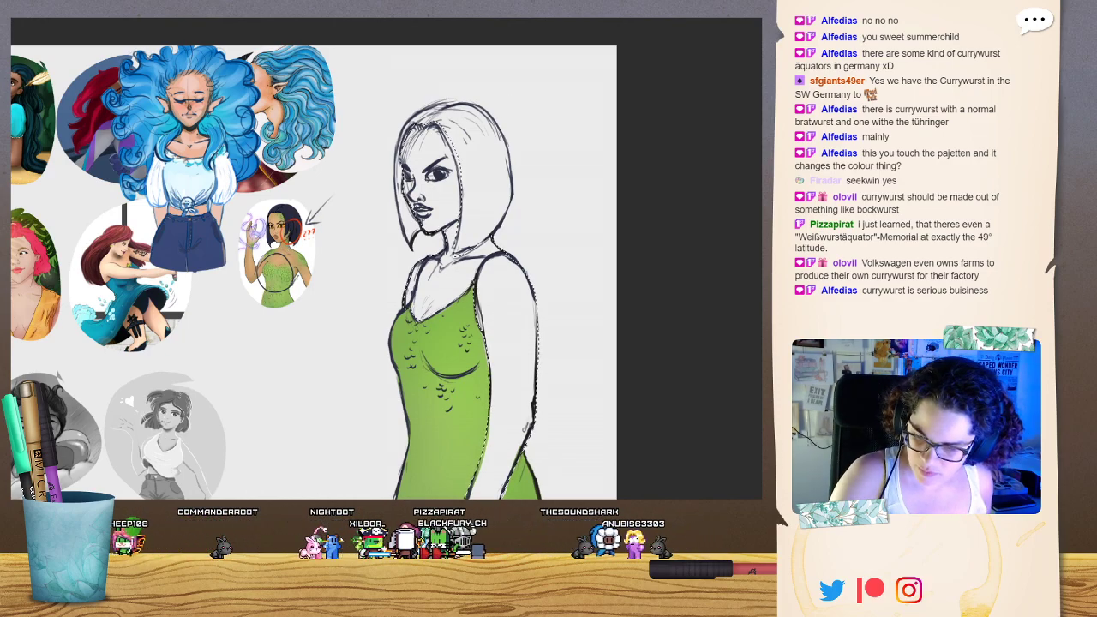
click(490, 297)
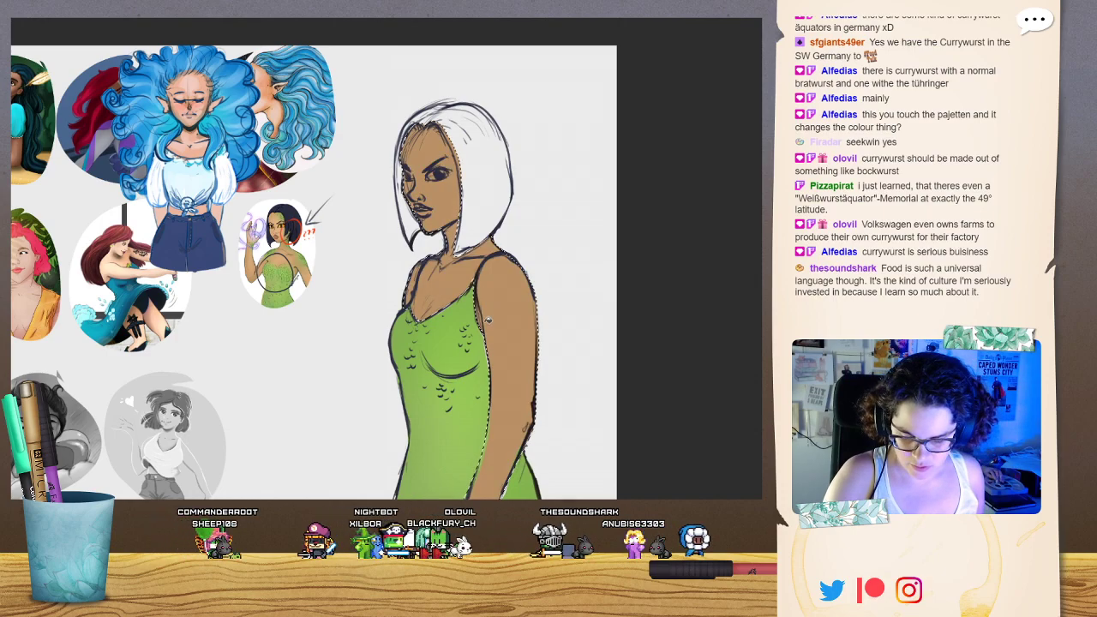
key(ctrl+d)
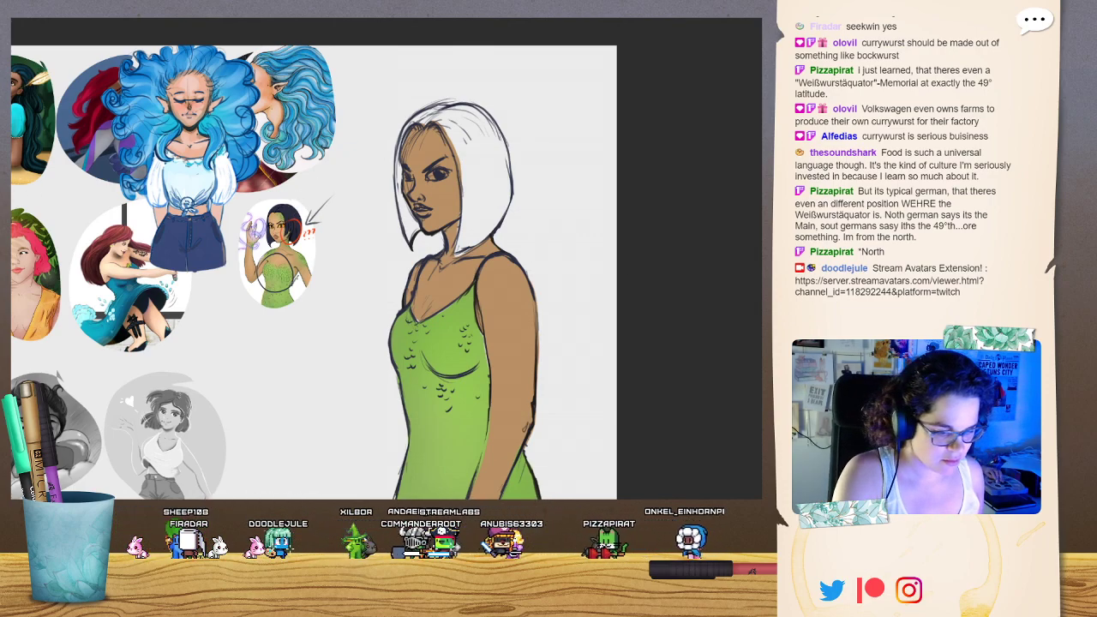
Lasso the bob hair around the face, fill it with dark navy blue, and clear the selection.
scroll(442, 137, up, 4)
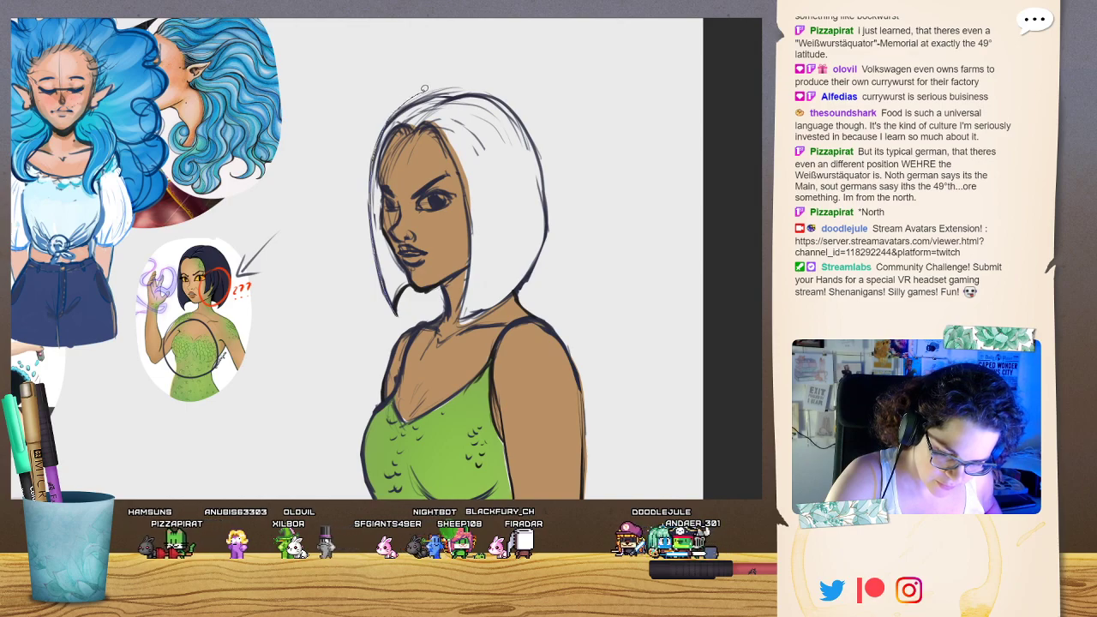
mouse_move(424, 88)
mouse_down()
mouse_move(495, 94)
mouse_move(530, 125)
mouse_move(548, 185)
mouse_move(546, 252)
mouse_move(506, 303)
mouse_move(454, 320)
mouse_move(469, 211)
mouse_move(451, 147)
mouse_move(426, 120)
mouse_move(385, 158)
mouse_move(382, 206)
mouse_move(410, 283)
mouse_move(396, 305)
mouse_up()
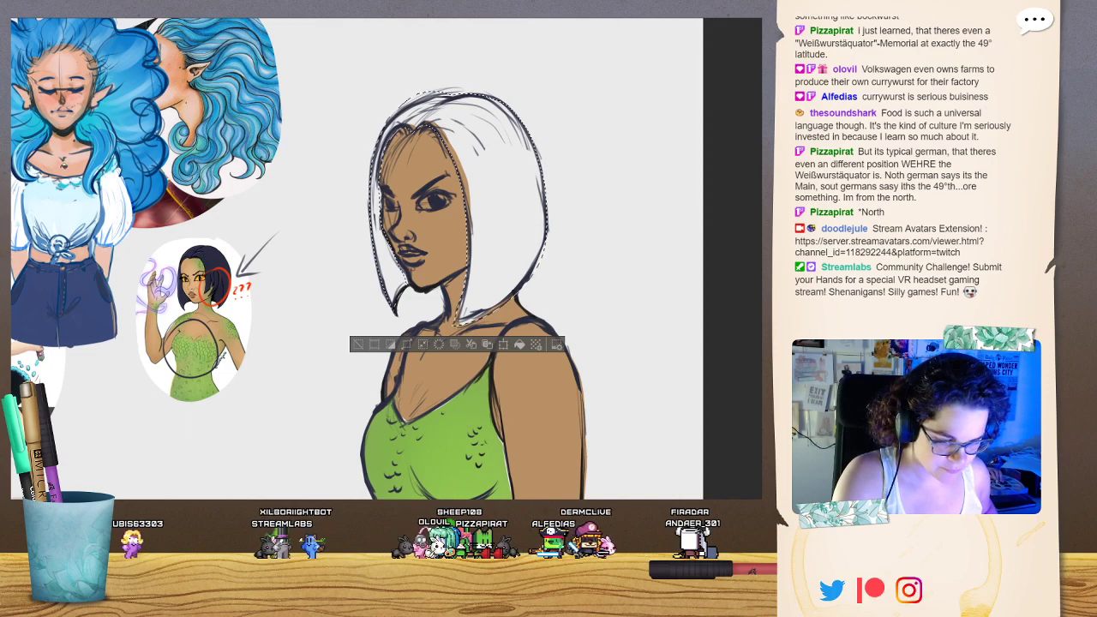
click(497, 135)
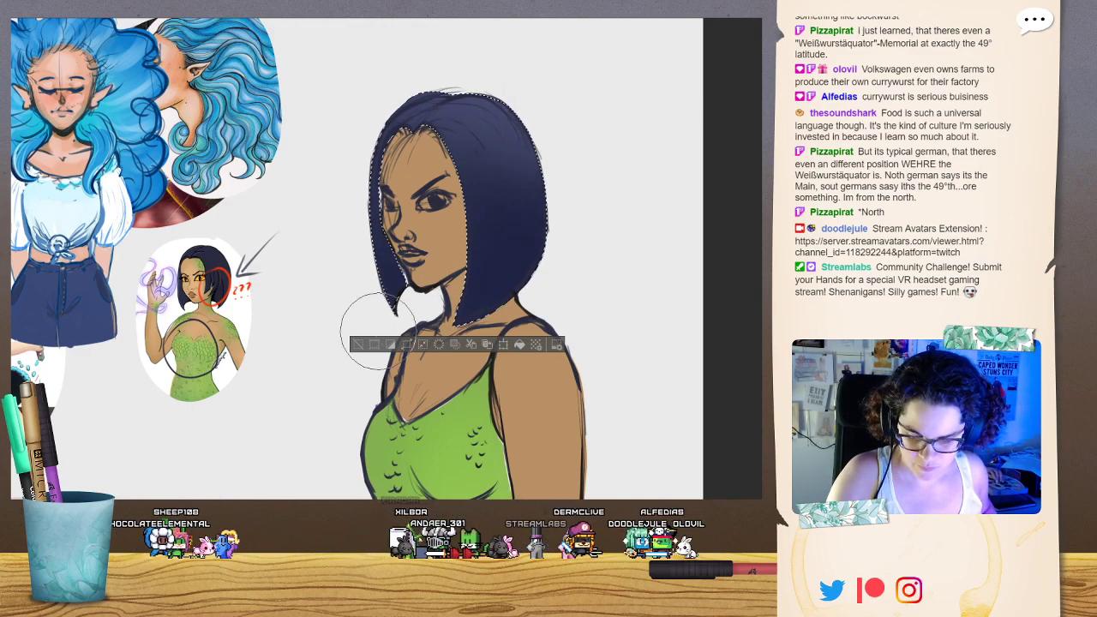
key(ctrl+shift+a)
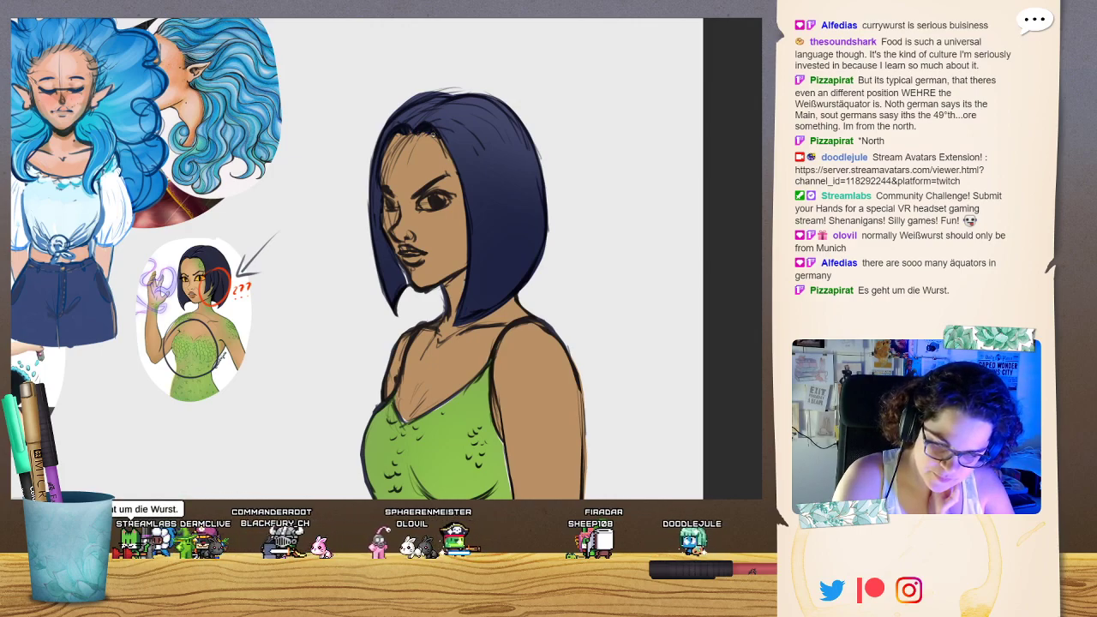
Touch up the navy hair along the parting, face edge and tips, and brush soft lighter shading over the bob.
drag(402, 127, 388, 139)
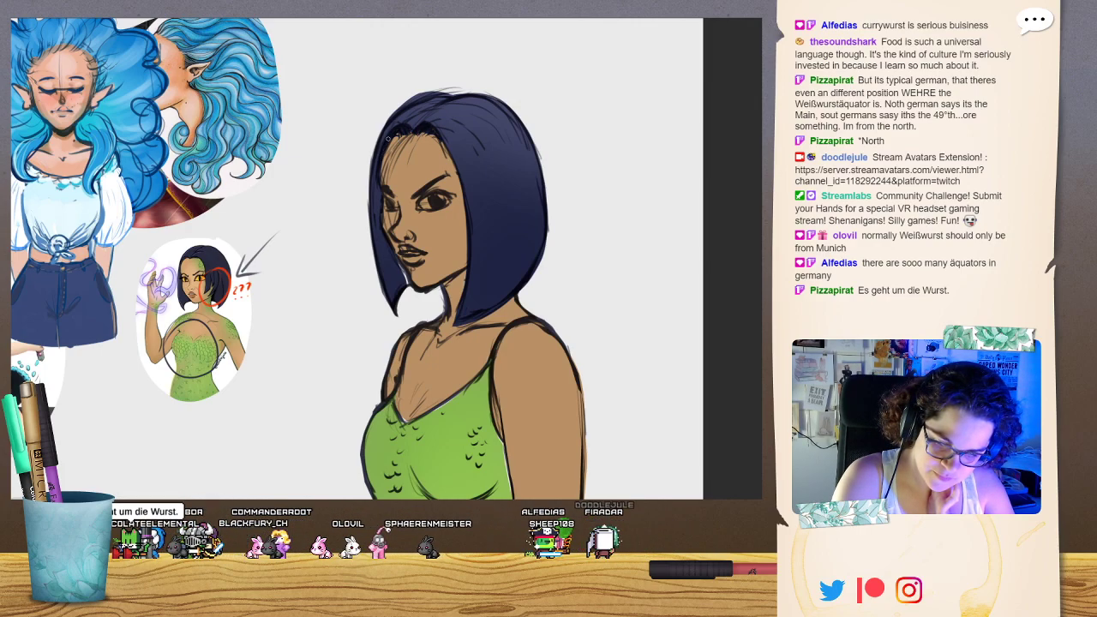
mouse_move(398, 259)
mouse_down()
mouse_move(405, 282)
mouse_move(381, 204)
mouse_up()
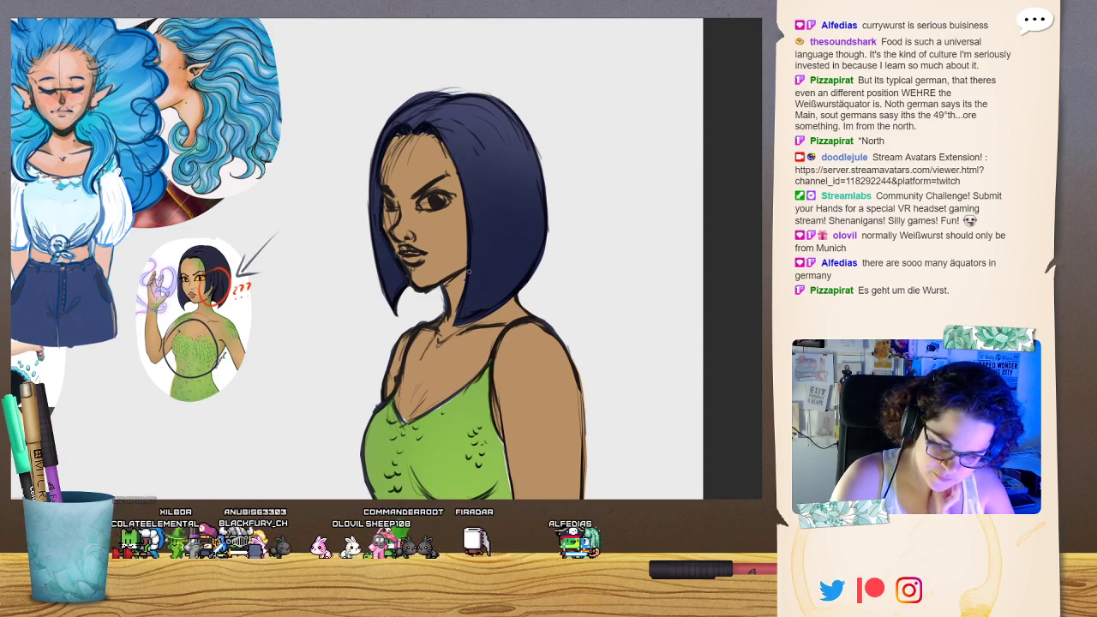
mouse_move(467, 278)
mouse_down()
mouse_move(455, 314)
mouse_move(477, 316)
mouse_up()
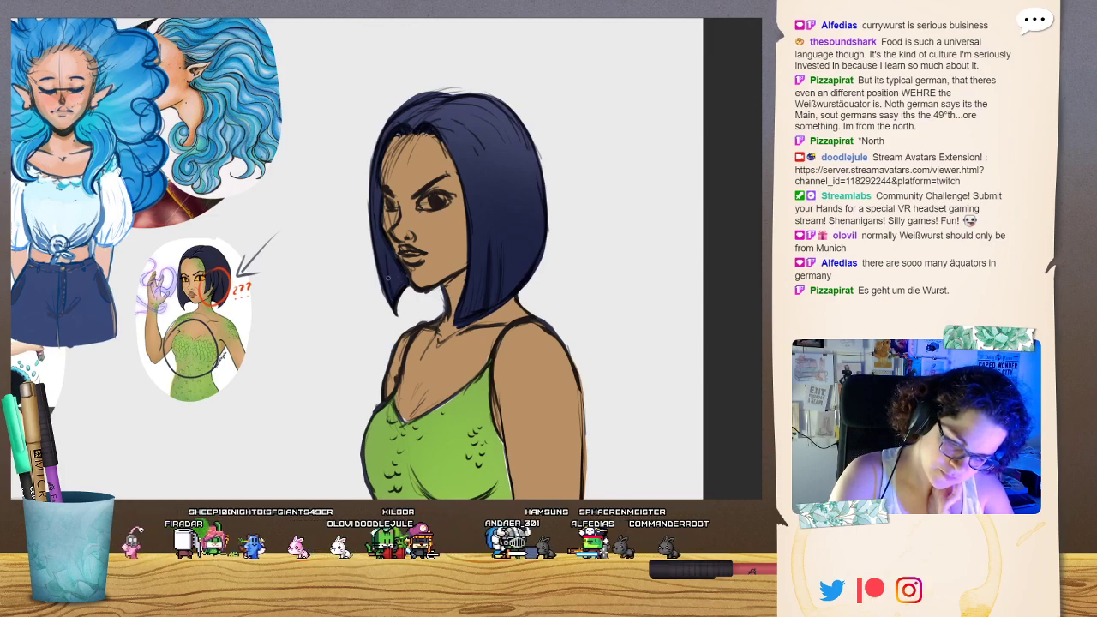
mouse_move(387, 249)
mouse_down()
mouse_move(396, 289)
mouse_move(402, 283)
mouse_move(394, 297)
mouse_move(387, 287)
mouse_up()
mouse_move(373, 227)
mouse_down()
mouse_move(381, 148)
mouse_move(394, 130)
mouse_move(467, 101)
mouse_move(512, 113)
mouse_up()
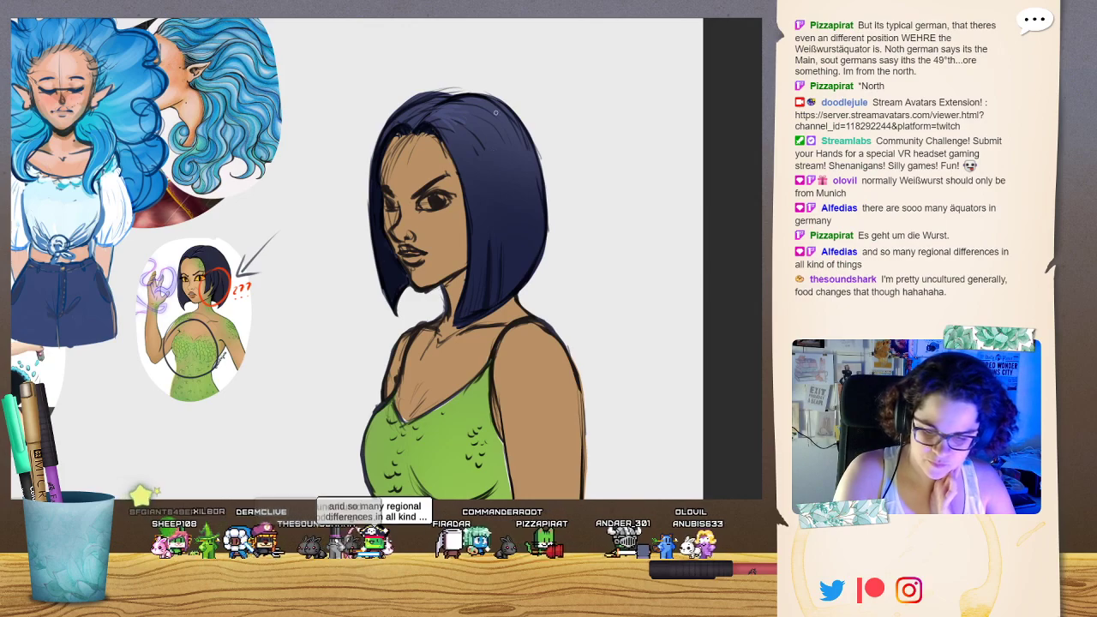
Paint the whites of both eyes and colour the lips dark red with a highlight.
drag(426, 200, 444, 202)
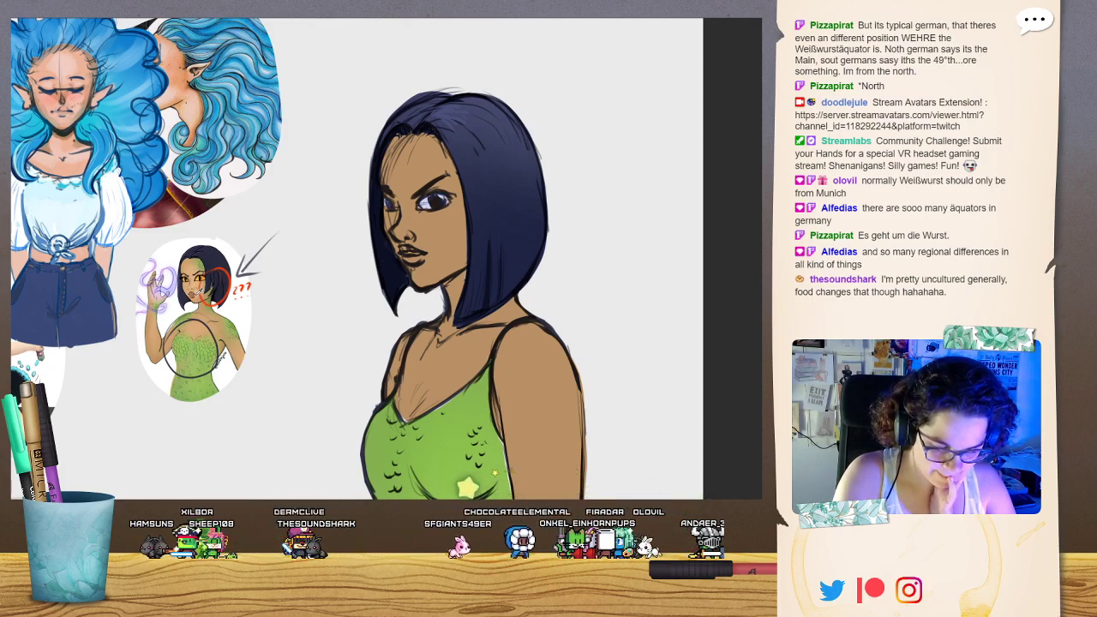
drag(405, 254, 418, 259)
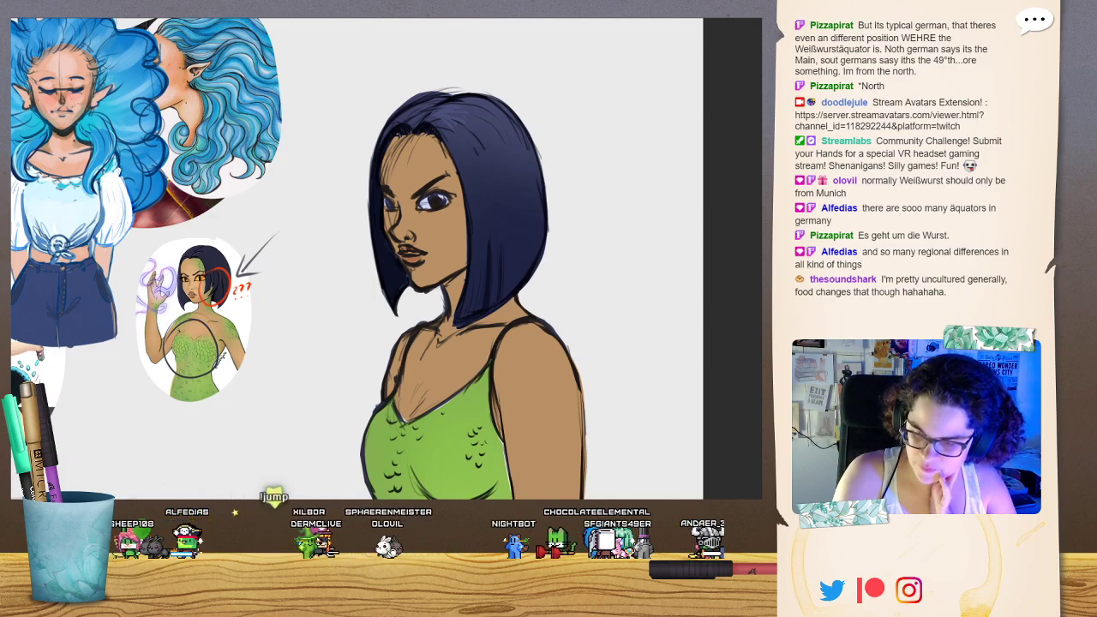
mouse_move(400, 249)
mouse_down()
mouse_move(413, 249)
mouse_move(411, 261)
mouse_move(428, 257)
mouse_up()
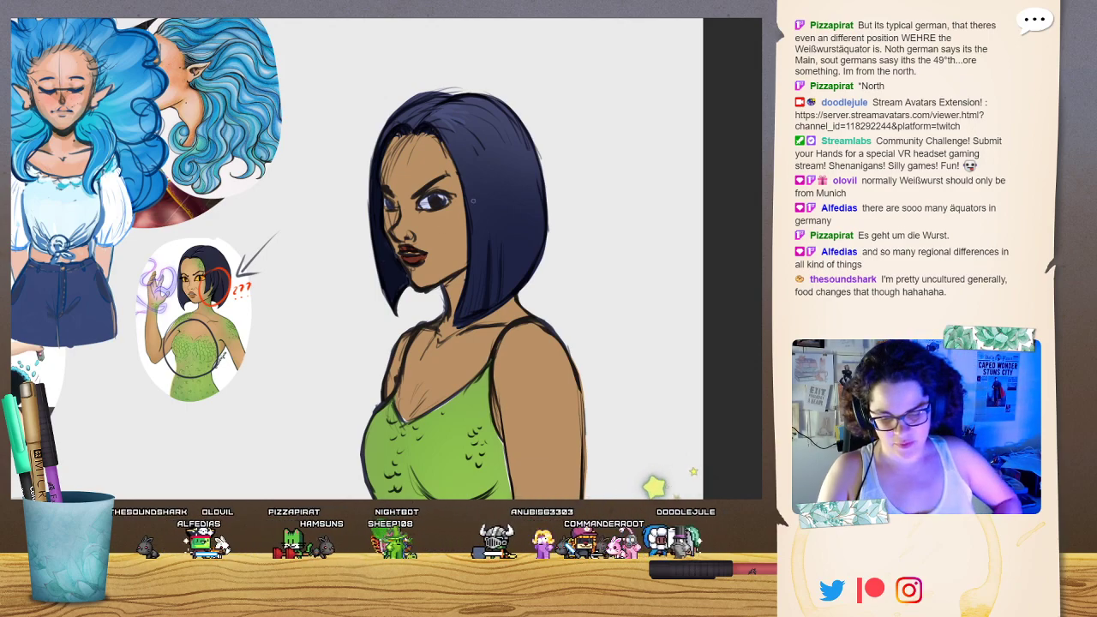
drag(431, 192, 428, 203)
drag(403, 250, 419, 252)
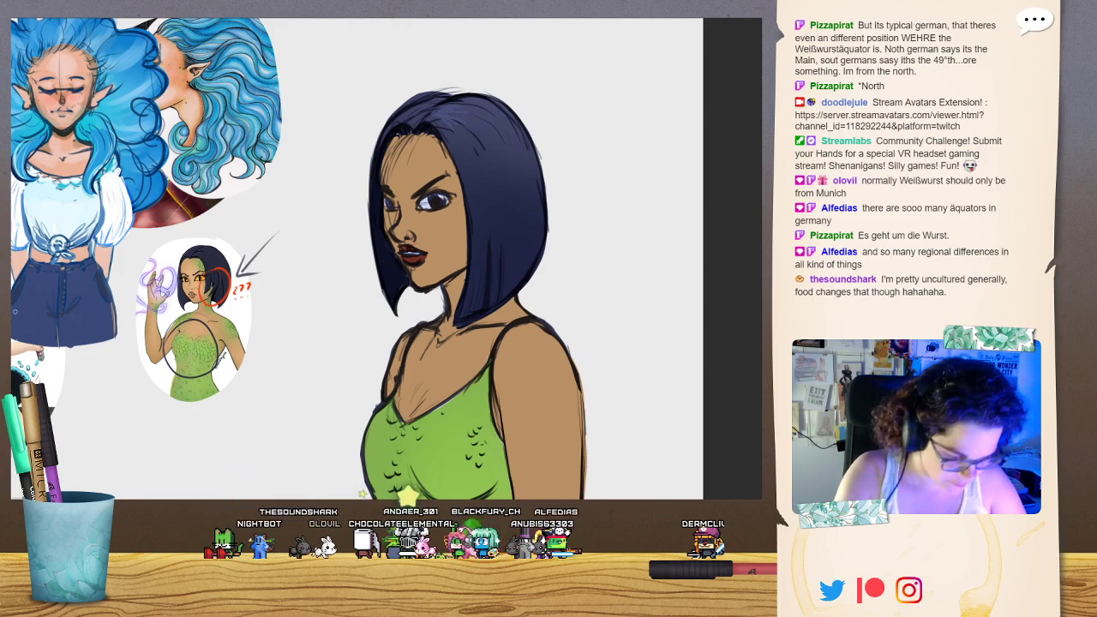
Brush a grainy green texture over the whole dress.
scroll(386, 257, down, 2)
scroll(399, 291, up, 2)
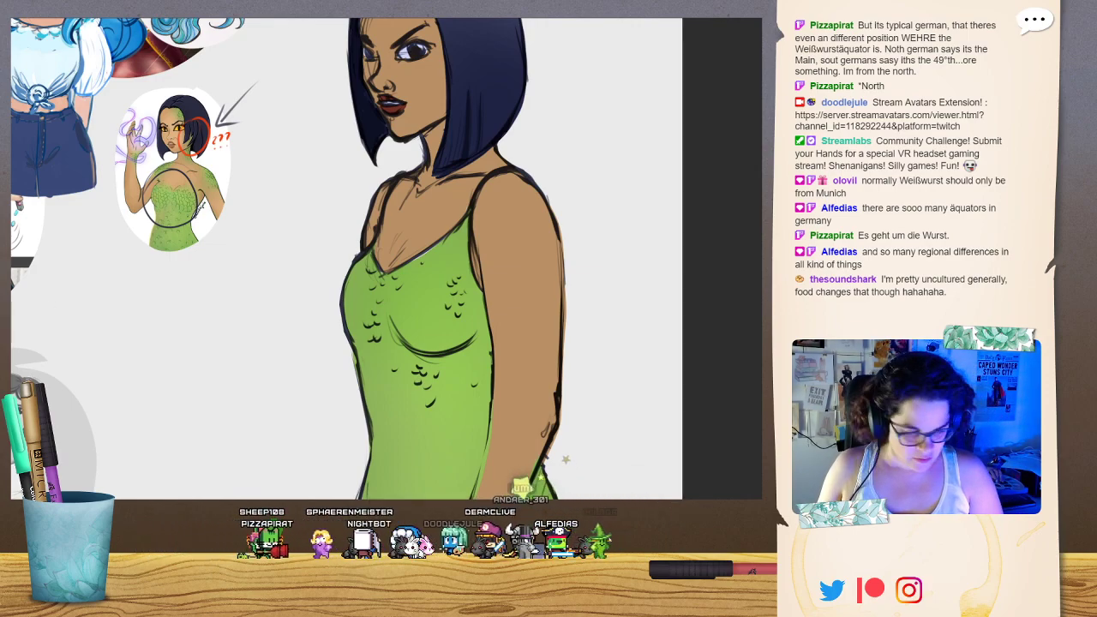
scroll(396, 276, down, 1)
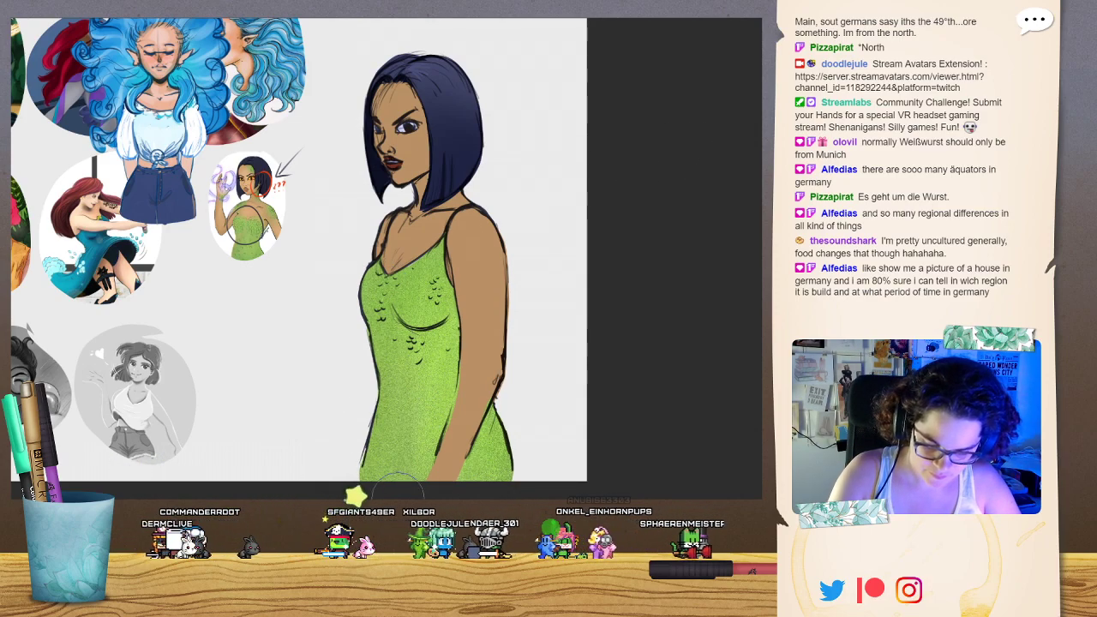
mouse_move(417, 307)
mouse_down()
mouse_move(419, 437)
mouse_move(473, 451)
mouse_move(508, 437)
mouse_up()
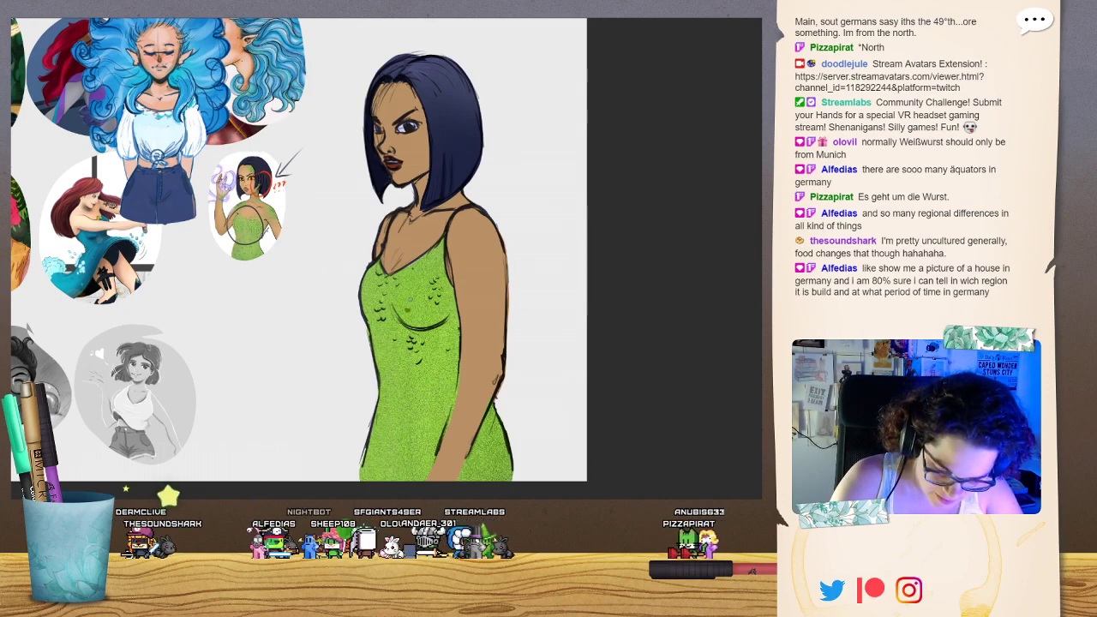
Draw clusters of dark green scales on the bust and waist of the dress and recolour the black scale marks to match.
drag(410, 299, 414, 303)
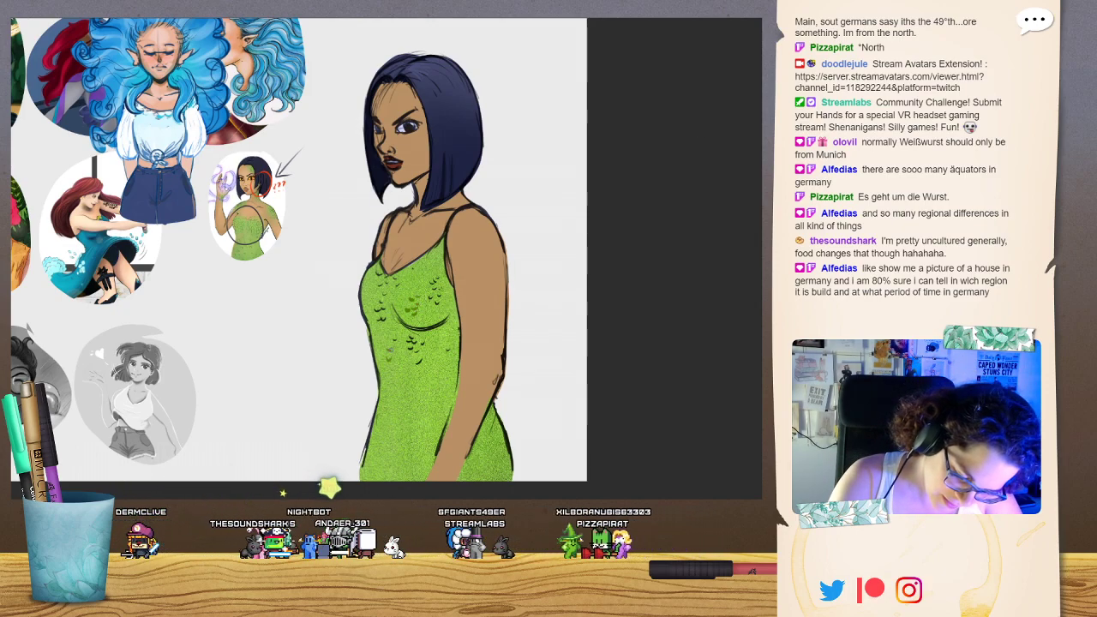
drag(393, 367, 382, 358)
mouse_move(400, 360)
mouse_down()
mouse_move(393, 365)
mouse_move(436, 387)
mouse_up()
drag(437, 373, 432, 377)
mouse_move(444, 372)
mouse_down()
mouse_move(419, 412)
mouse_move(421, 402)
mouse_up()
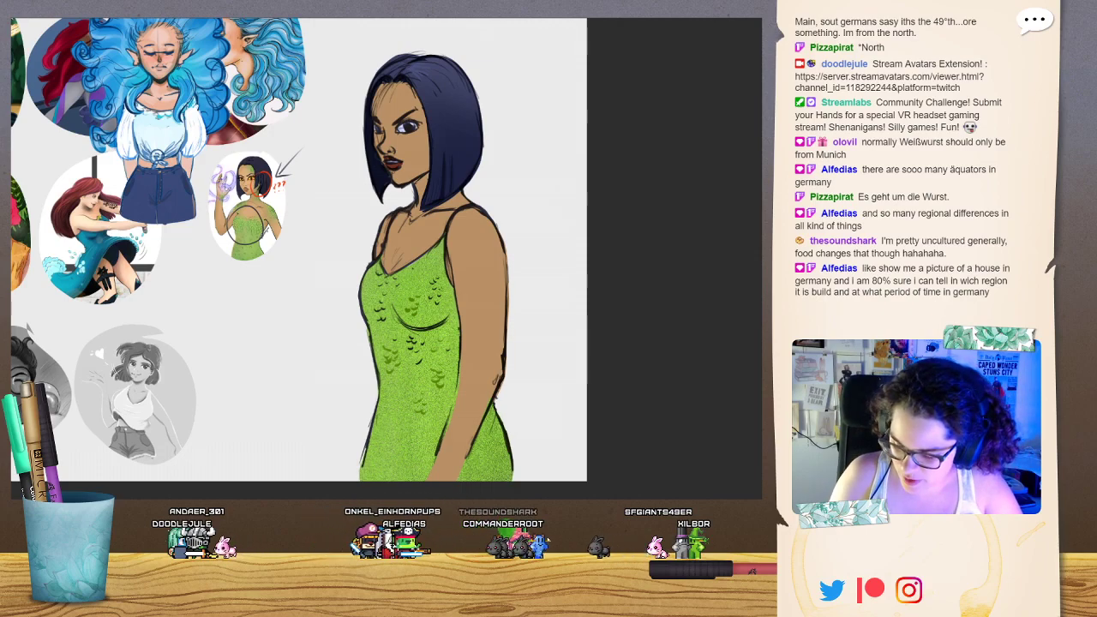
key(e)
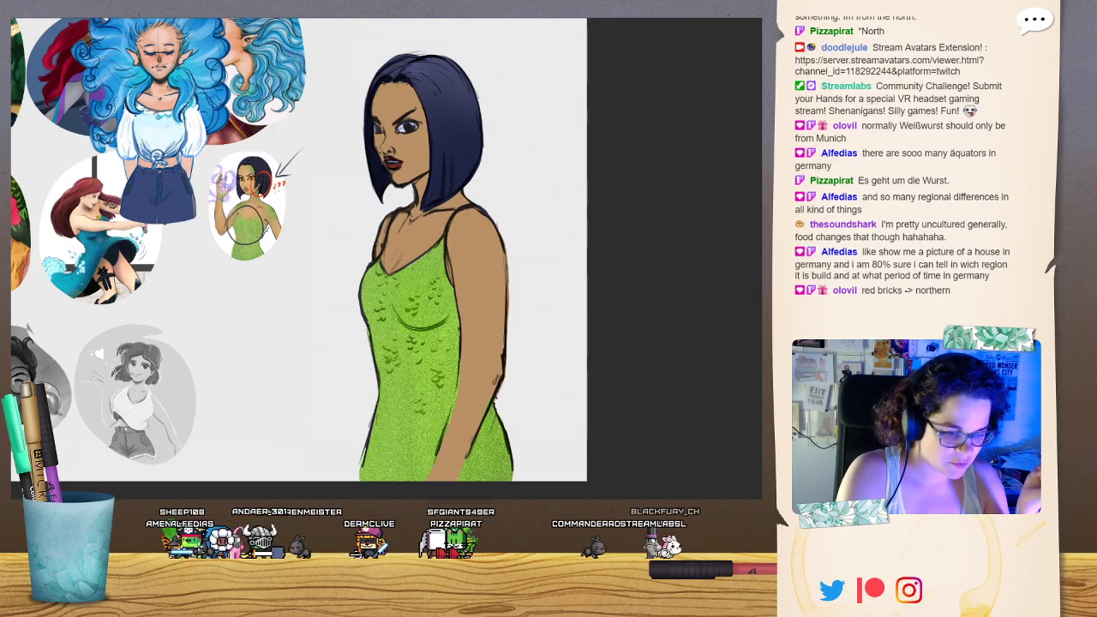
Reduce the brush size and clean up the stray sketch lines beside the nose and cheek.
key(ctrl+plus)
key(ctrl+plus)
drag(411, 172, 433, 404)
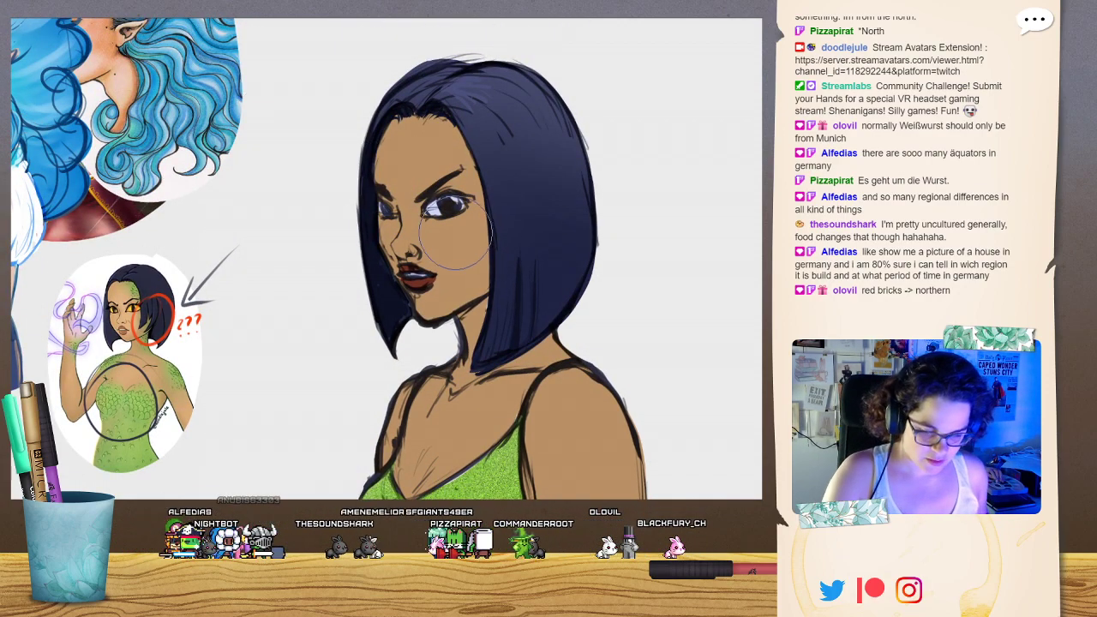
key(bracketleft)
key(bracketleft)
key(bracketleft)
key(bracketleft)
key(bracketleft)
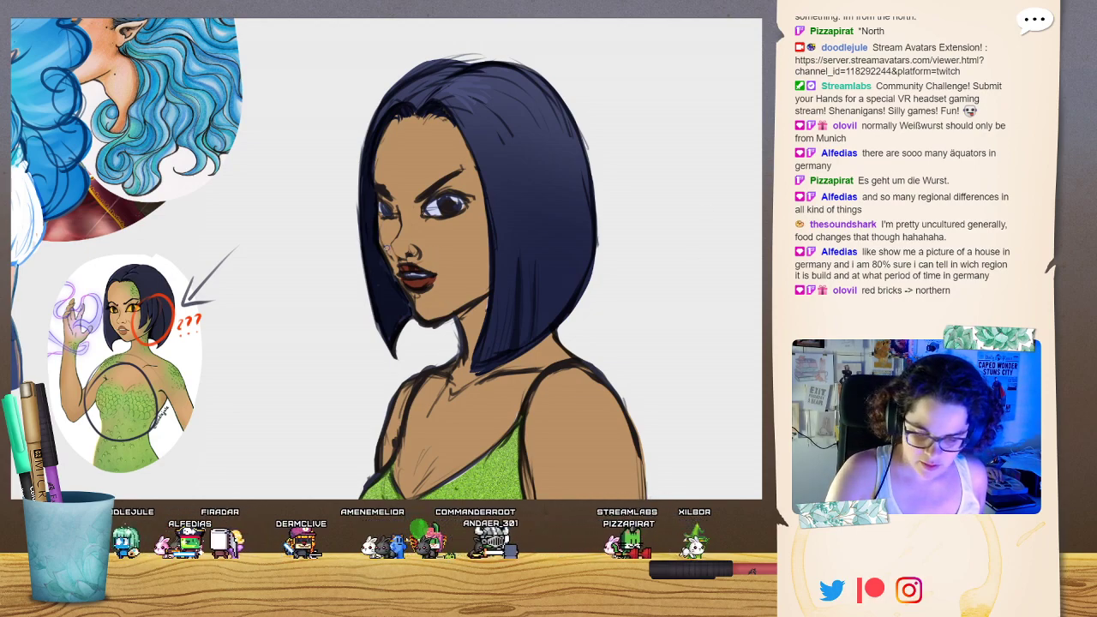
mouse_move(389, 247)
mouse_down()
mouse_move(399, 260)
mouse_move(391, 245)
mouse_up()
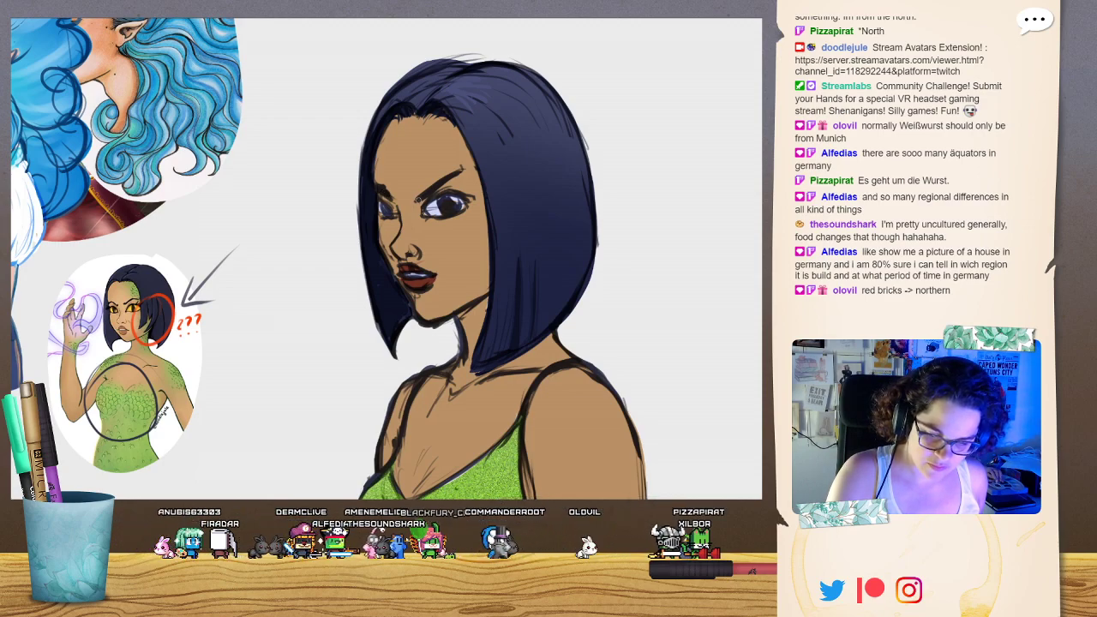
Darken the eyebrows, colour the irises amber, and add brown shading to the neck while cleaning up the chest lines.
drag(418, 200, 461, 170)
drag(425, 204, 470, 195)
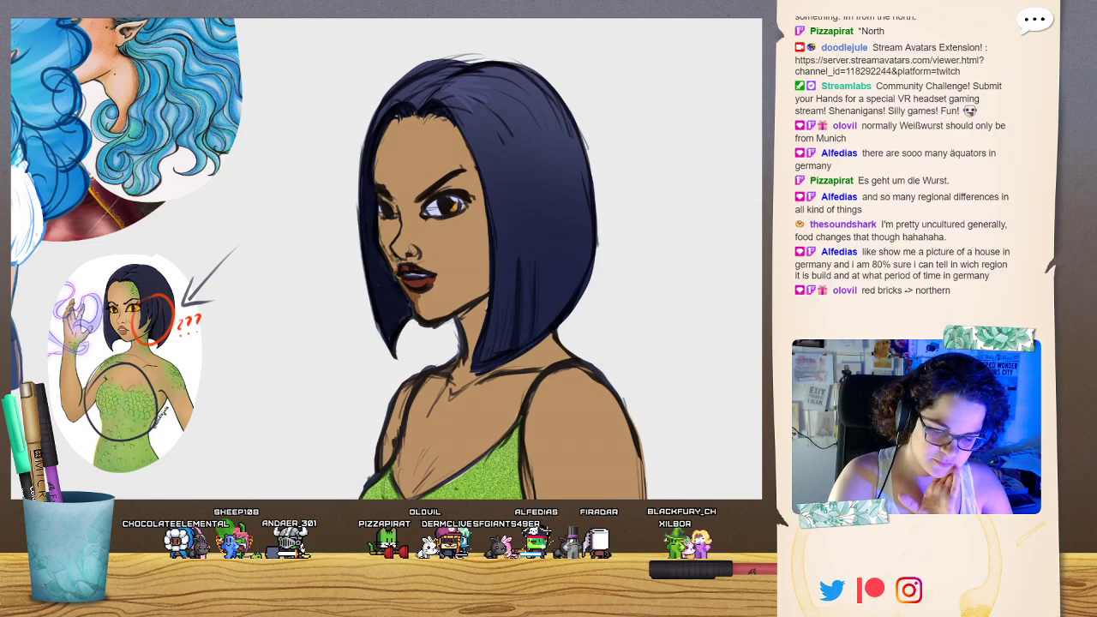
drag(413, 247, 411, 257)
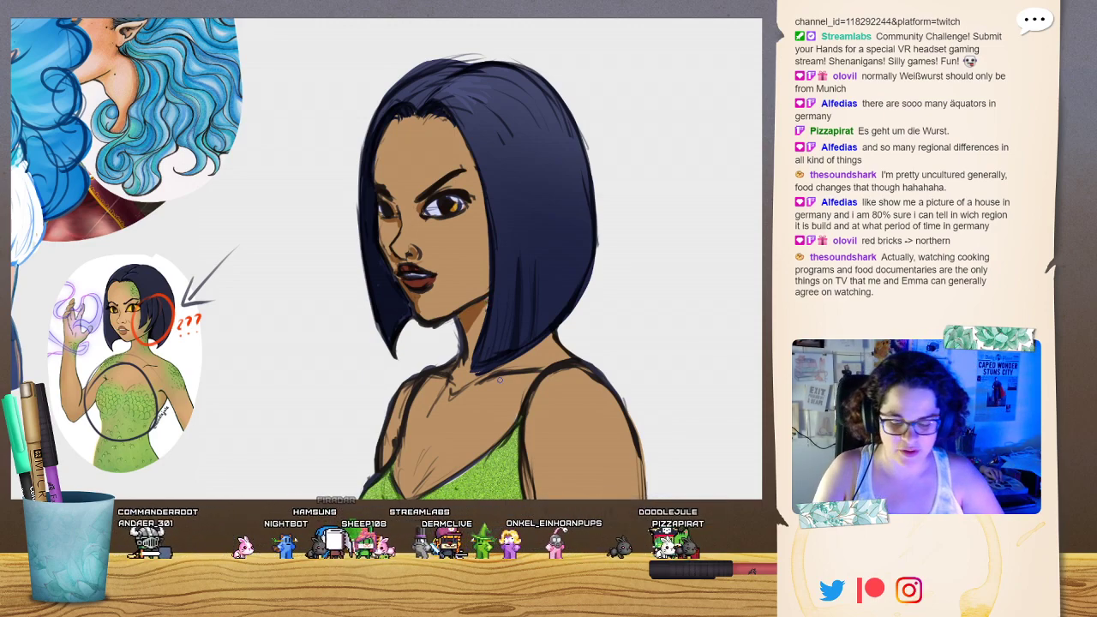
drag(428, 420, 438, 391)
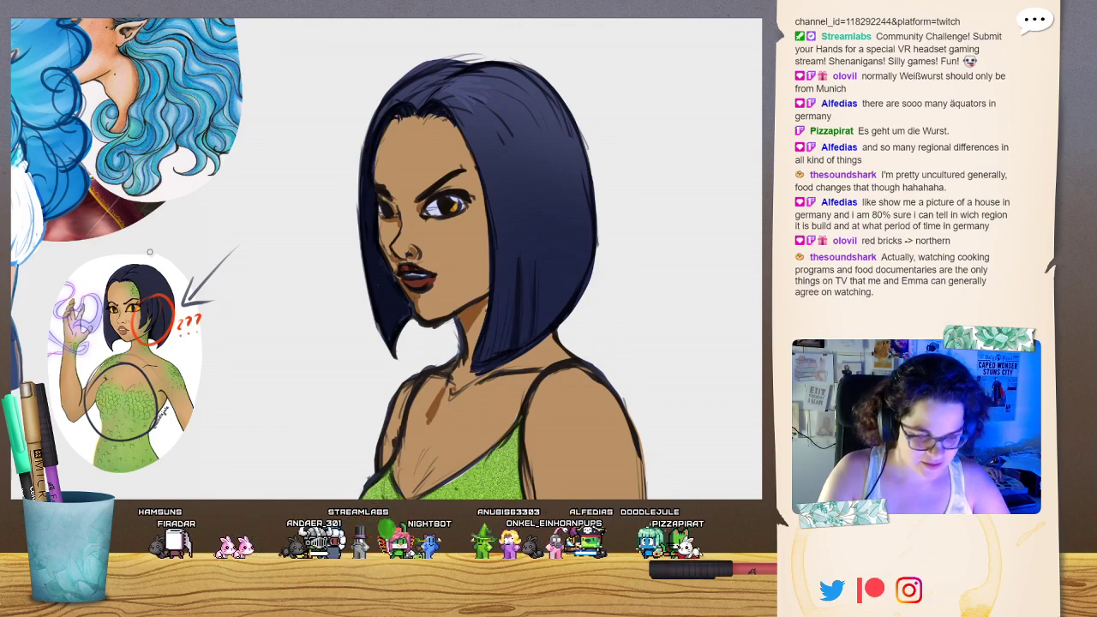
drag(430, 421, 442, 387)
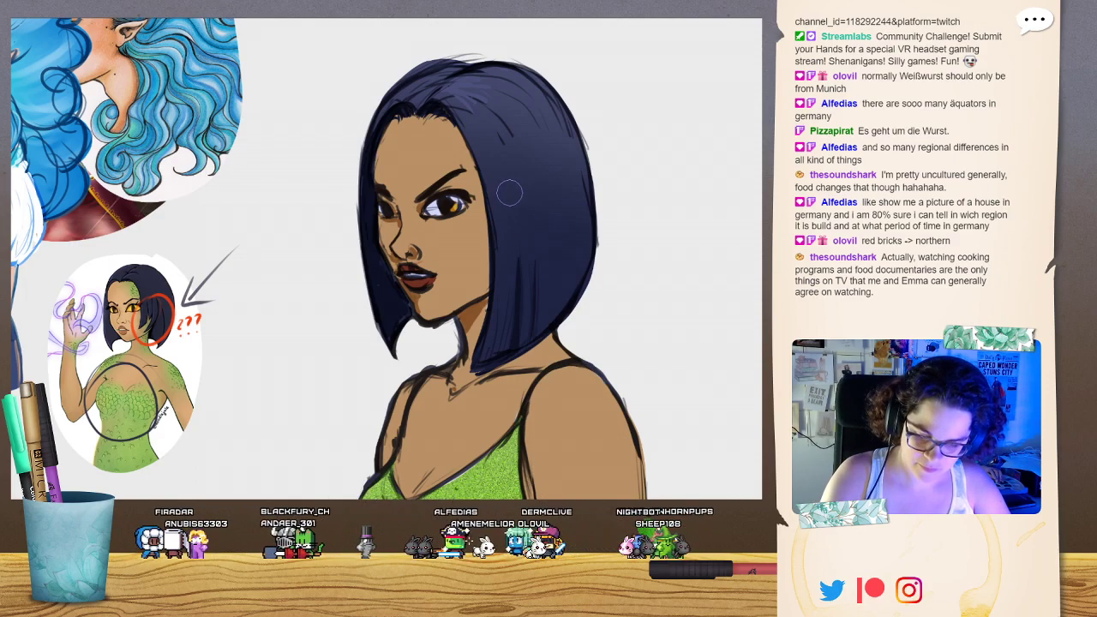
Scale the finished bob-haired figure down and place it directly beside its older reference portrait.
key(ctrl+minus)
key(ctrl+minus)
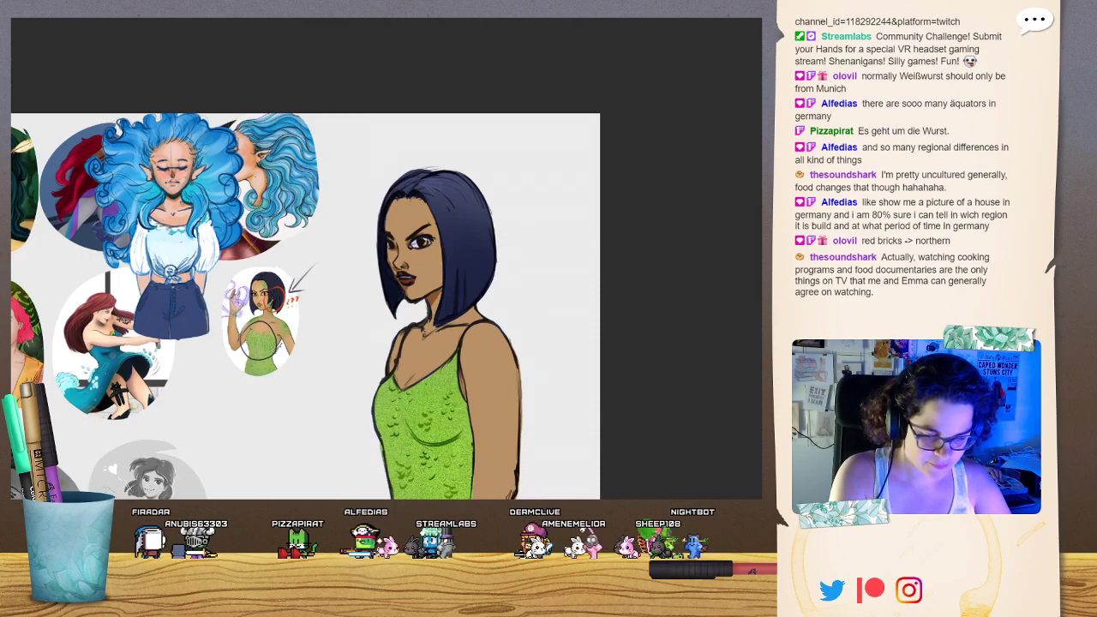
drag(386, 326, 428, 247)
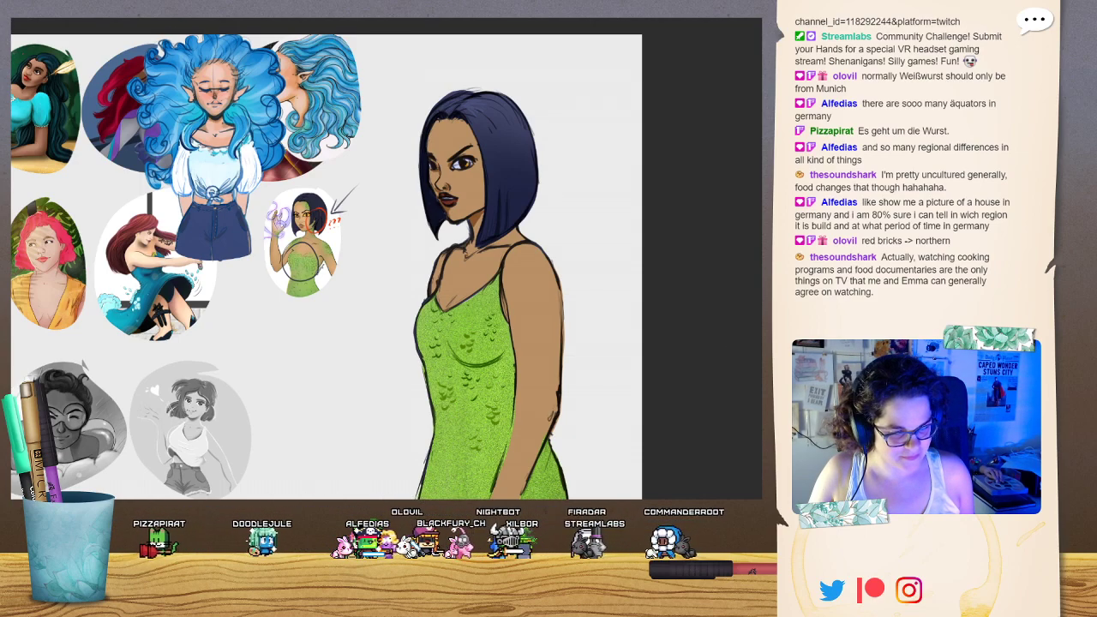
key(ctrl+t)
drag(569, 88, 328, 319)
drag(354, 365, 362, 219)
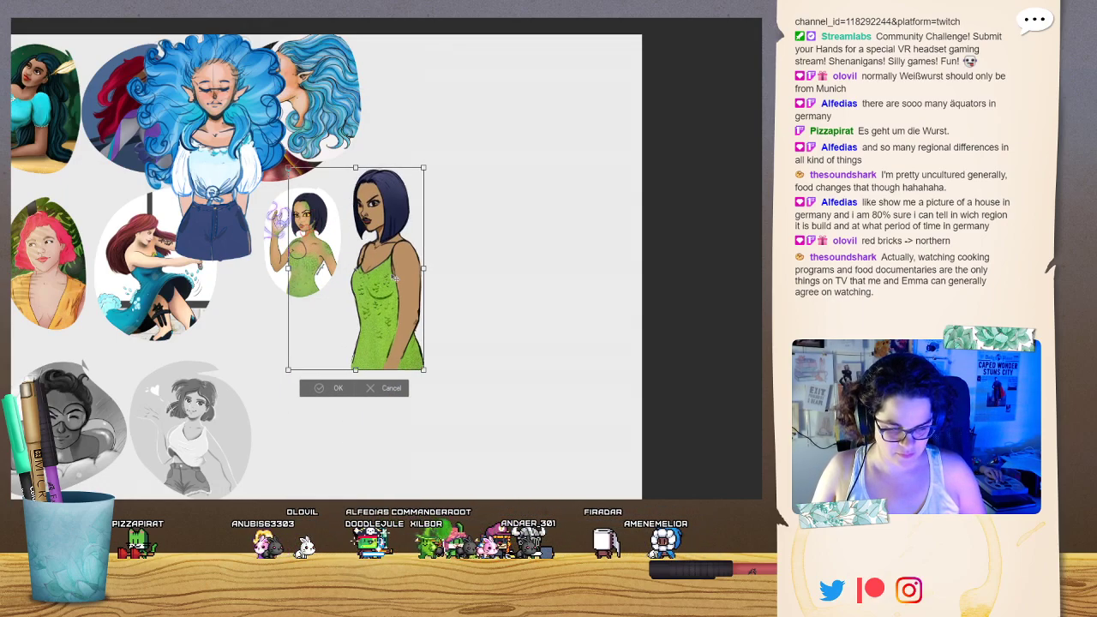
key(Return)
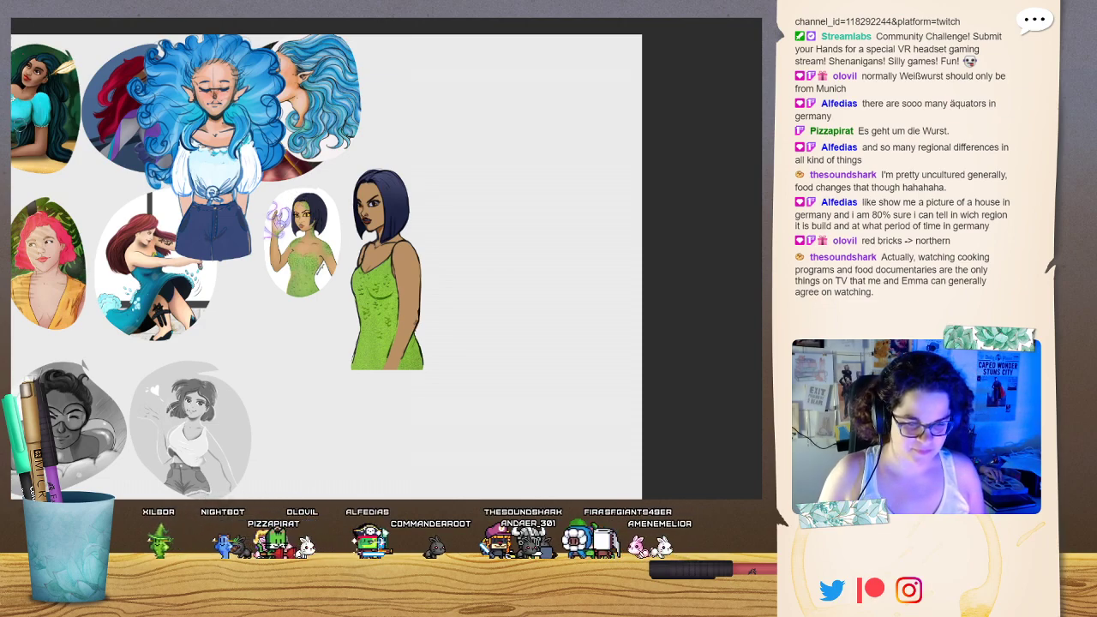
mouse_move(365, 261)
mouse_down()
mouse_move(538, 134)
mouse_move(346, 255)
mouse_move(360, 246)
mouse_up()
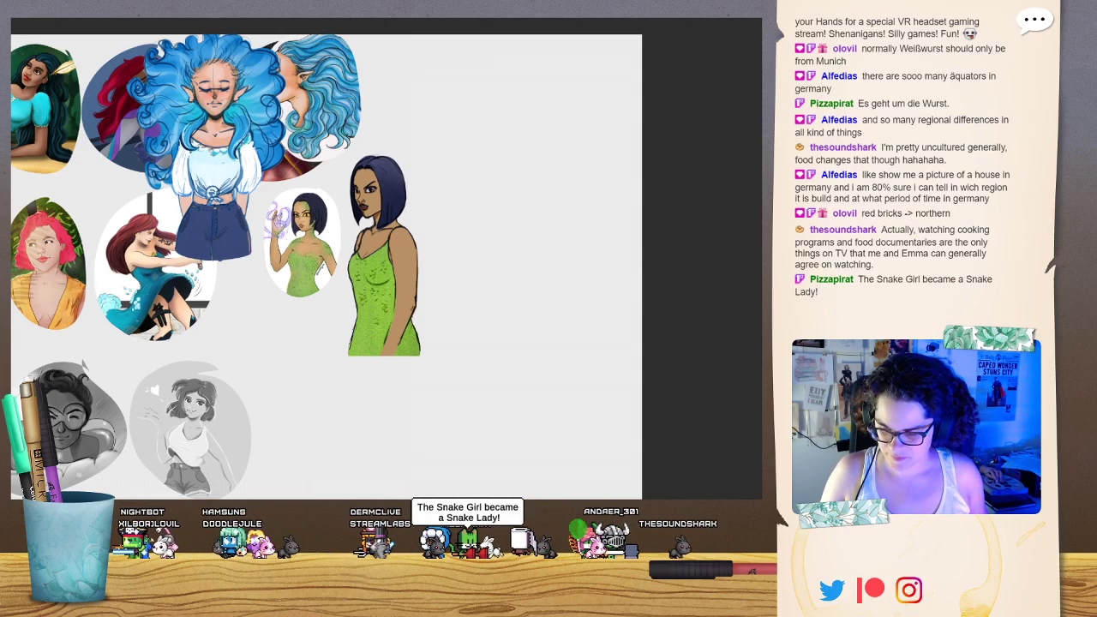
Move the blue-haired front-view figure and the blue-haired profile portrait together to the upper right of the sheet.
drag(317, 235, 653, 251)
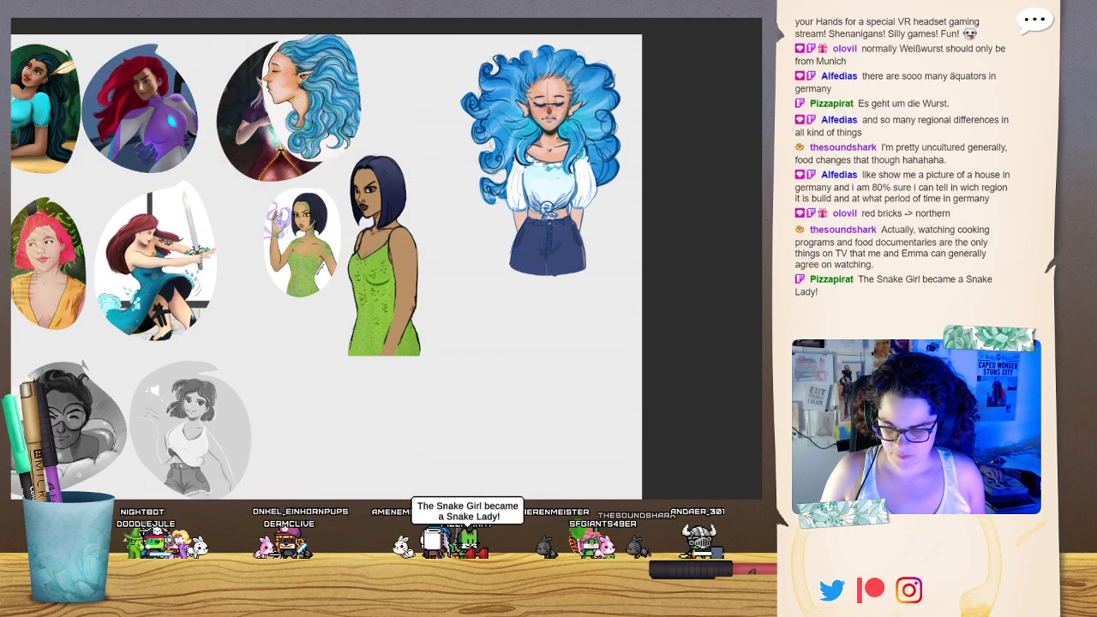
drag(582, 276, 461, 293)
drag(343, 286, 621, 293)
drag(573, 237, 563, 234)
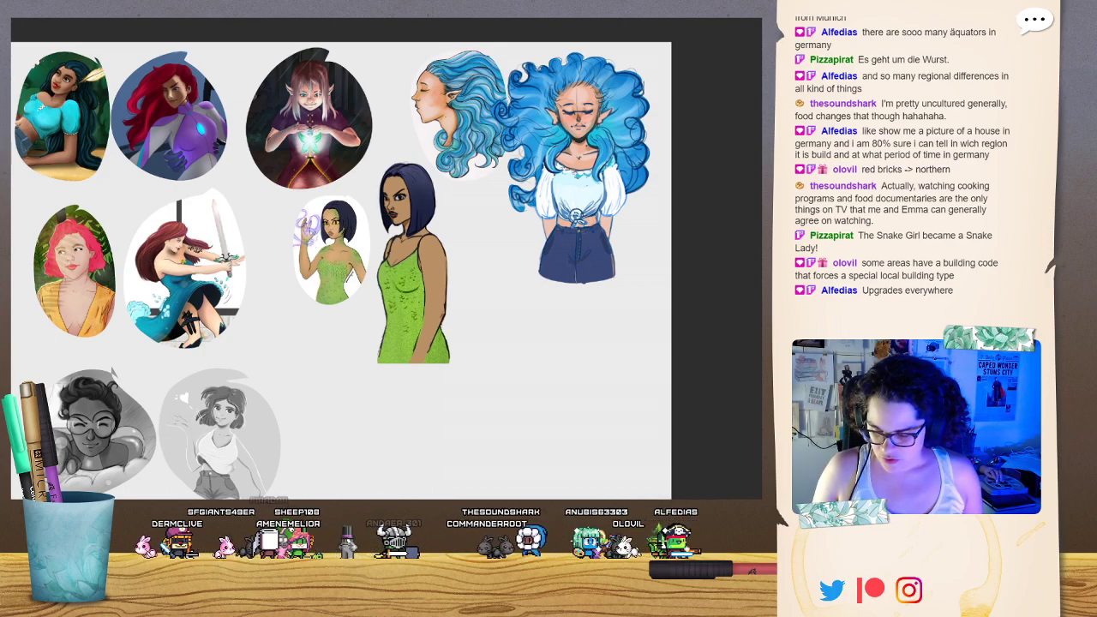
Move the red-haired swordswoman reference to the empty area beside the green-dressed figure.
drag(382, 348, 623, 481)
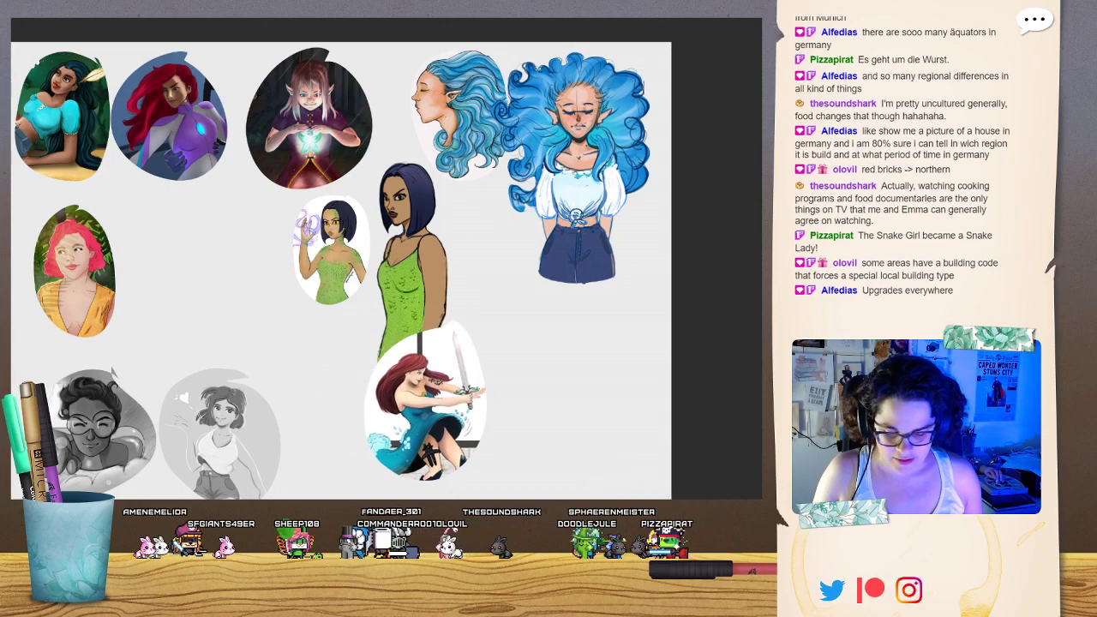
drag(621, 337, 455, 362)
drag(654, 399, 552, 271)
Sketch an oval head for a new figure in the blank space beside the swordswoman reference.
key(ctrl+plus)
key(ctrl+plus)
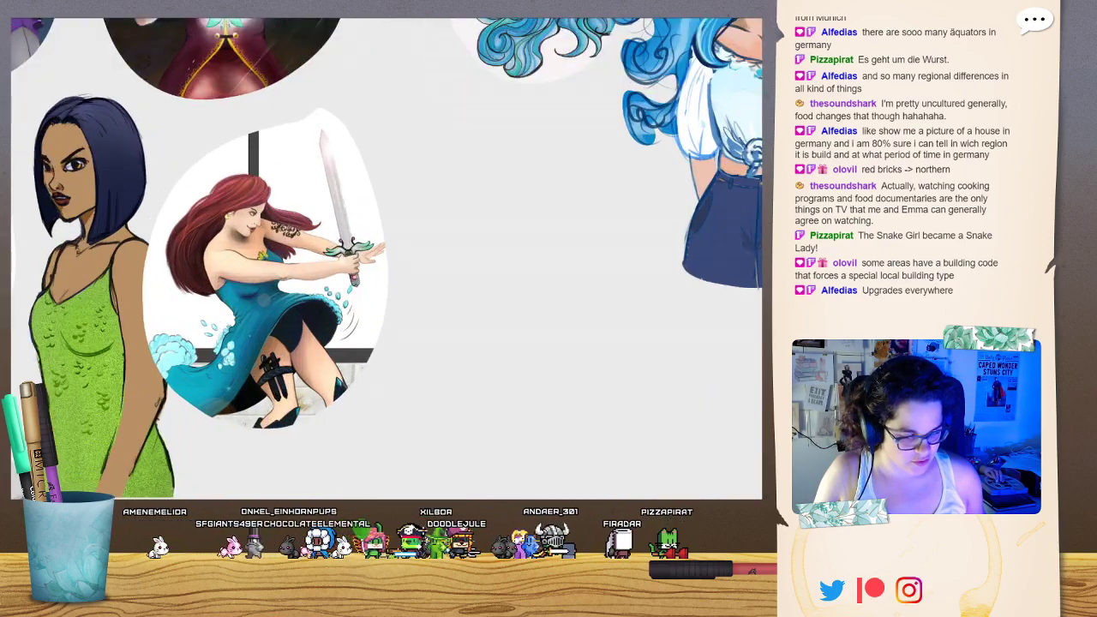
drag(399, 240, 317, 197)
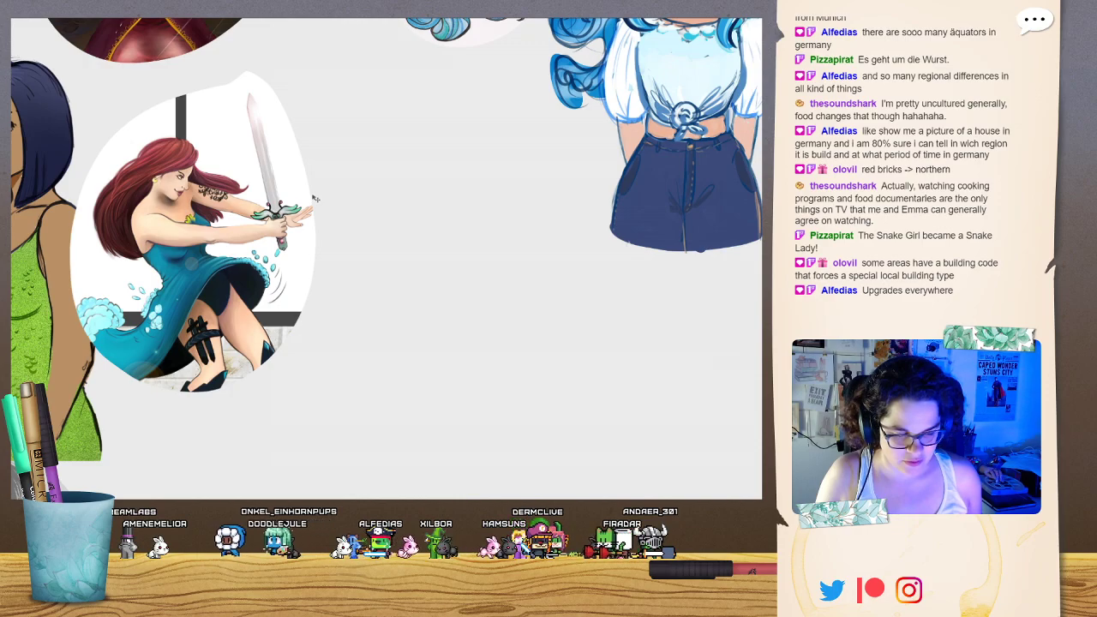
mouse_move(315, 198)
mouse_down()
mouse_move(541, 336)
mouse_move(322, 210)
mouse_up()
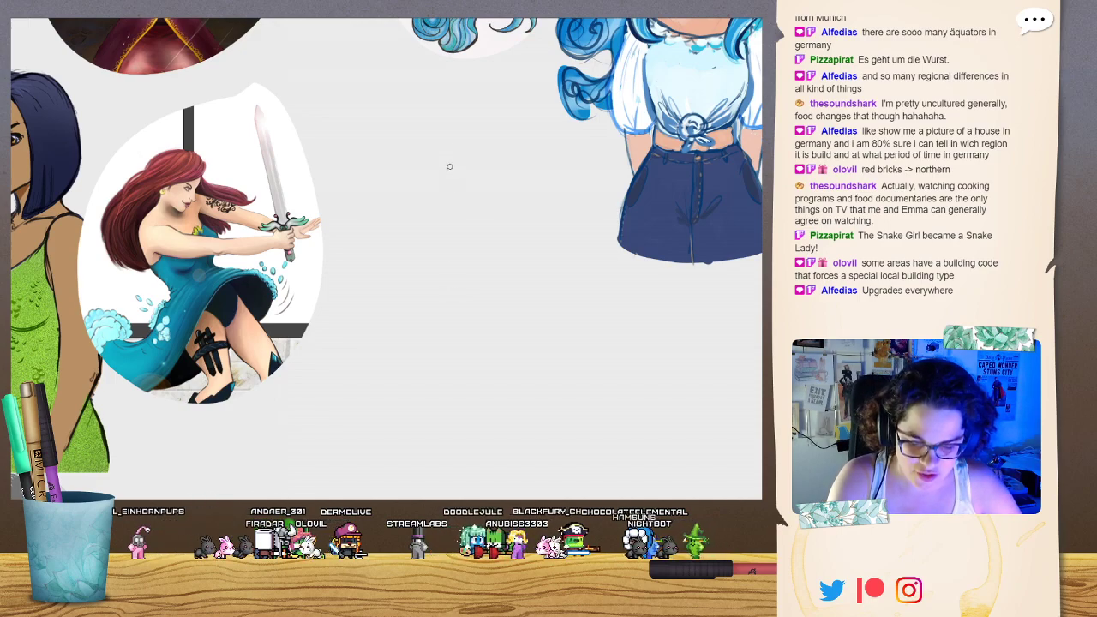
mouse_move(446, 232)
mouse_down()
mouse_move(463, 260)
mouse_move(487, 261)
mouse_move(467, 263)
mouse_move(518, 155)
mouse_move(473, 257)
mouse_up()
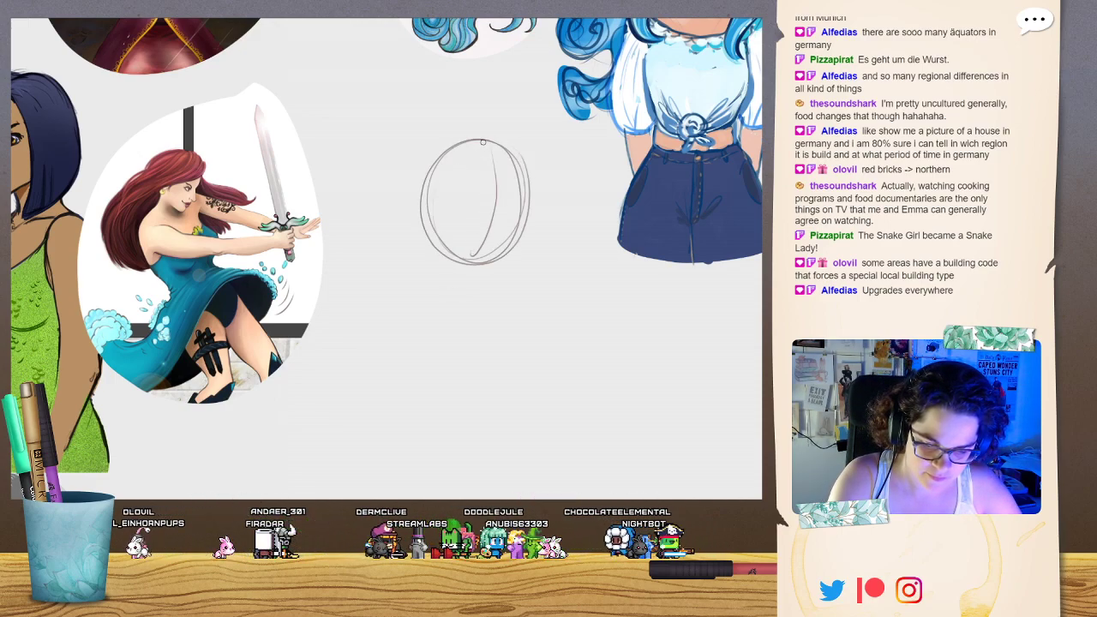
Sketch the curved centre line and eye line on the head oval, and rough in the eyes, nose and mouth.
drag(491, 159, 473, 255)
mouse_move(431, 195)
mouse_down()
mouse_move(519, 200)
mouse_move(463, 186)
mouse_move(471, 196)
mouse_move(454, 203)
mouse_move(504, 189)
mouse_move(508, 204)
mouse_up()
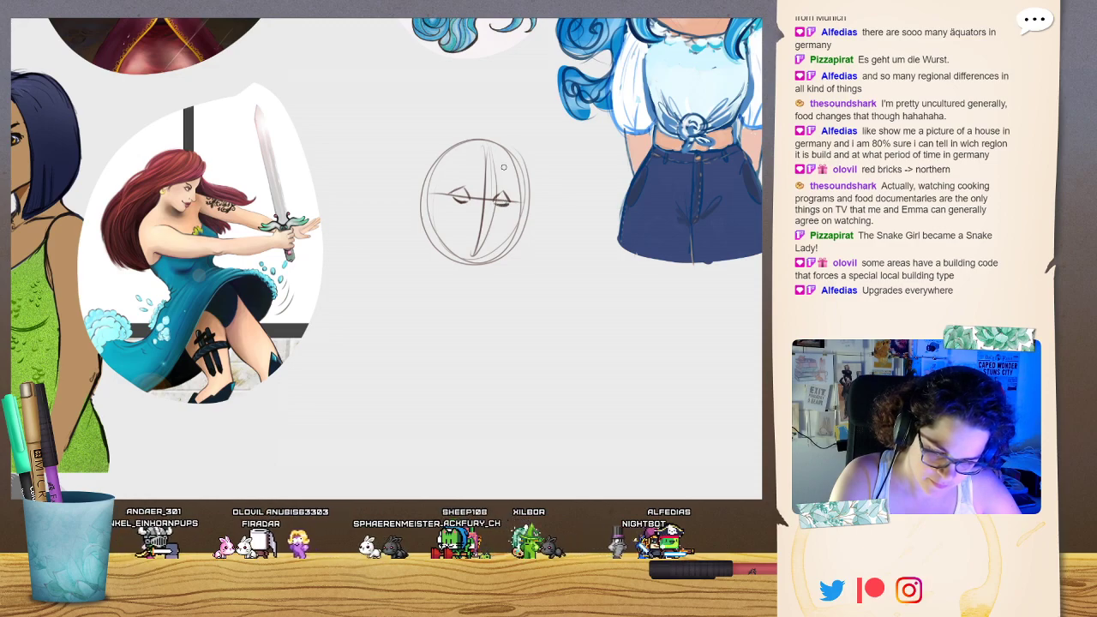
mouse_move(457, 230)
mouse_down()
mouse_move(493, 233)
mouse_move(464, 236)
mouse_move(484, 232)
mouse_move(485, 246)
mouse_move(491, 218)
mouse_move(483, 223)
mouse_up()
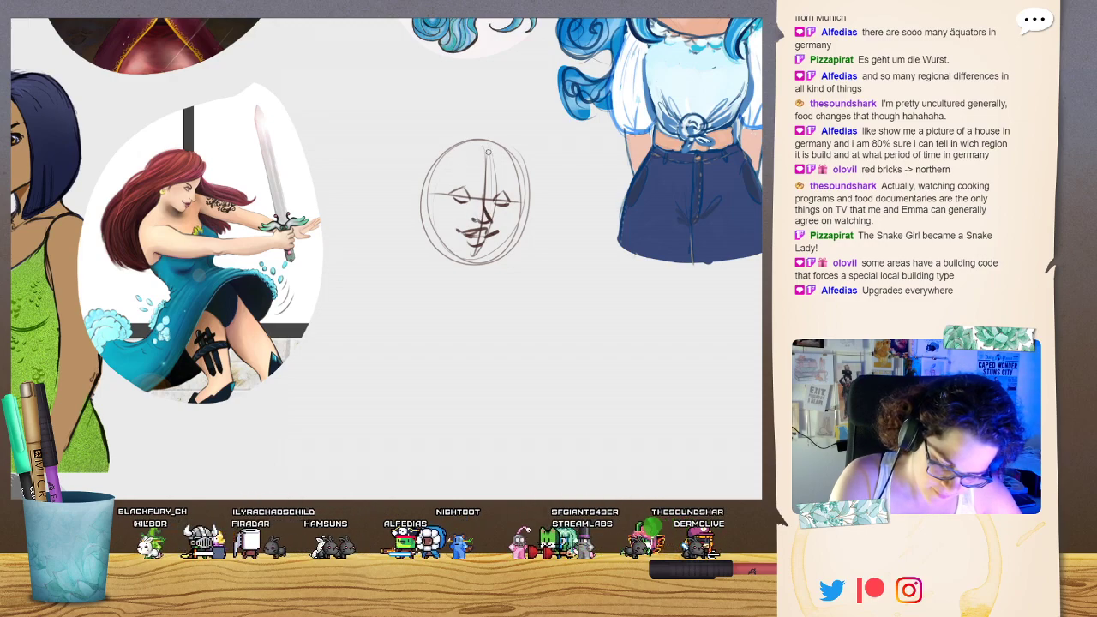
Darken the eyes, shape the nose and lips, and add arched eyebrows to the new face sketch.
mouse_move(453, 199)
mouse_down()
mouse_move(509, 202)
mouse_move(466, 209)
mouse_move(502, 208)
mouse_move(462, 189)
mouse_move(513, 199)
mouse_move(446, 192)
mouse_move(506, 197)
mouse_up()
mouse_move(462, 229)
mouse_down()
mouse_move(498, 230)
mouse_move(482, 221)
mouse_up()
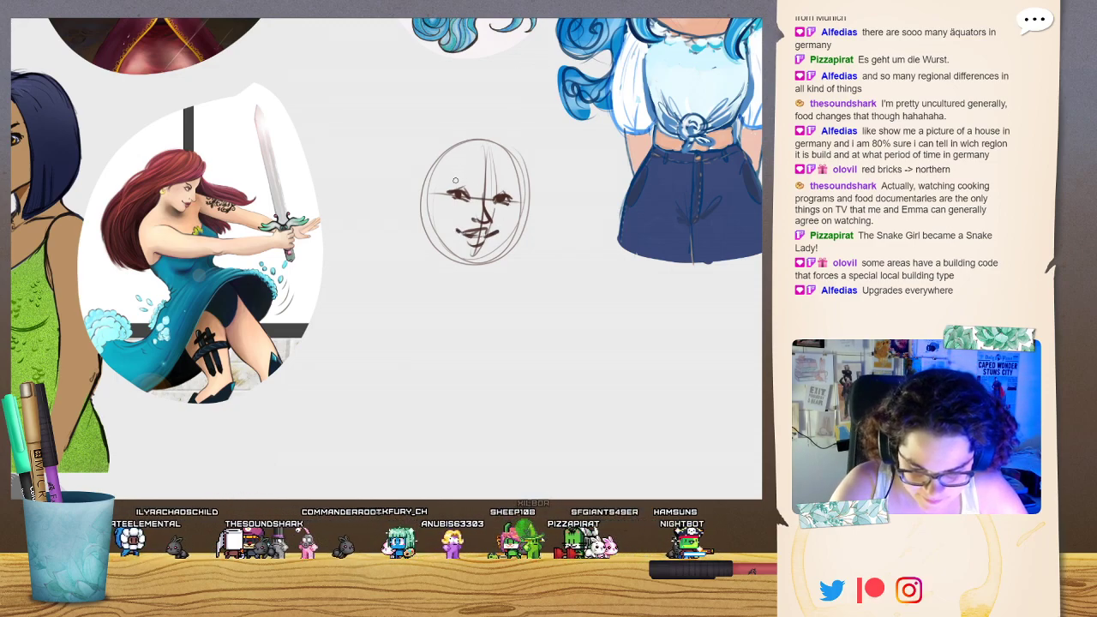
mouse_move(469, 190)
mouse_down()
mouse_move(446, 178)
mouse_move(511, 181)
mouse_up()
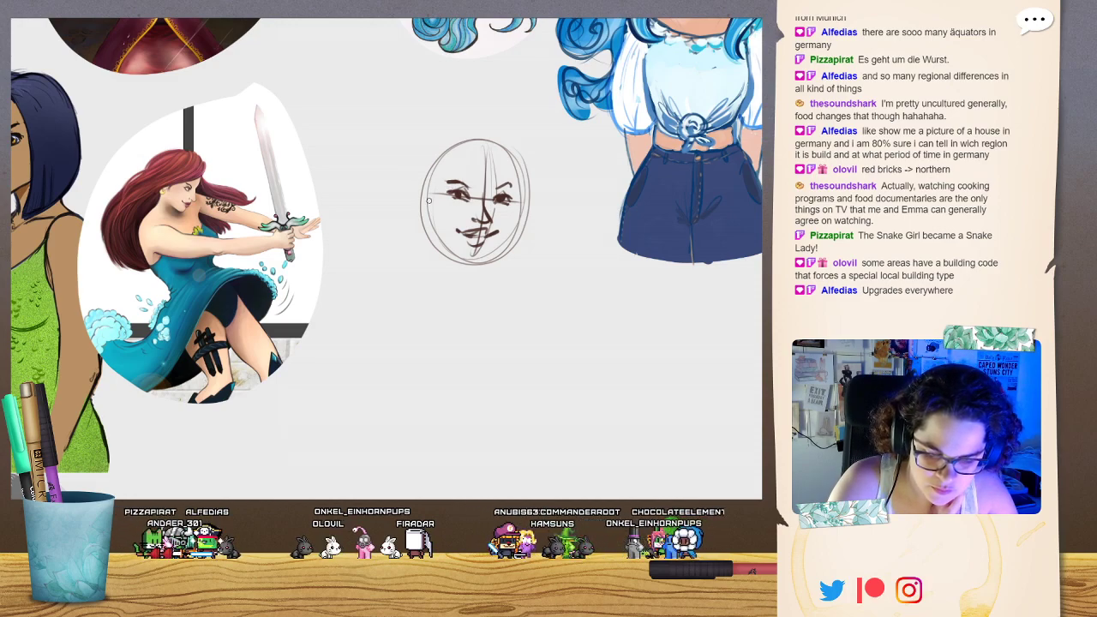
Add an ear at the side of the head, firm up the jawline, and draw a taller skull outline.
drag(416, 190, 428, 219)
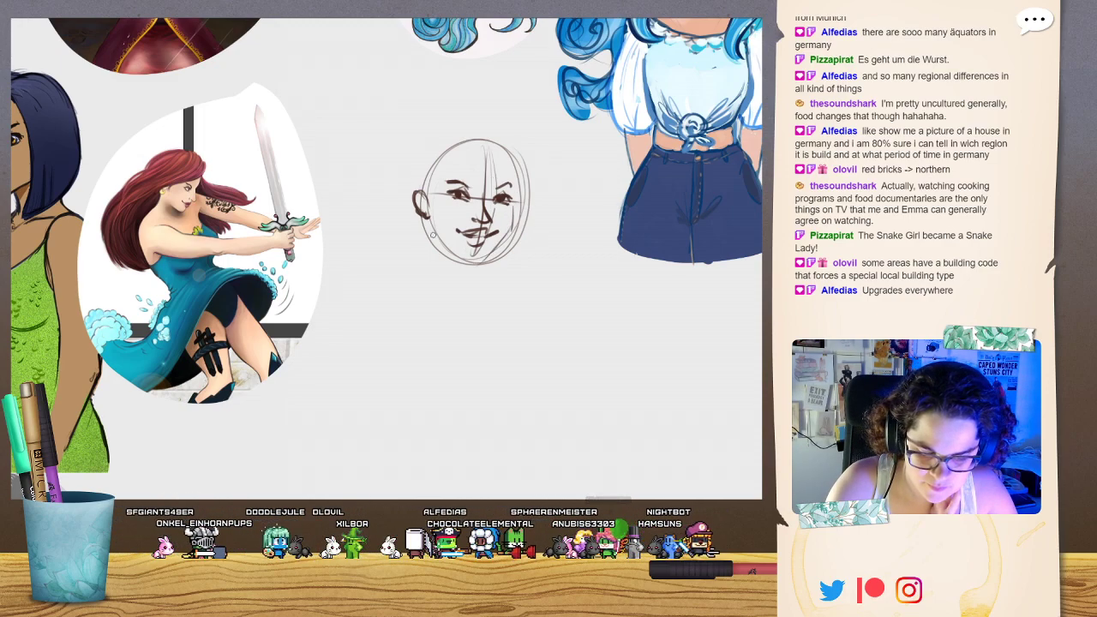
mouse_move(428, 219)
mouse_down()
mouse_move(469, 268)
mouse_move(505, 234)
mouse_move(515, 161)
mouse_move(502, 141)
mouse_move(466, 136)
mouse_up()
mouse_move(409, 185)
mouse_down()
mouse_move(425, 135)
mouse_move(418, 187)
mouse_move(414, 163)
mouse_move(486, 121)
mouse_up()
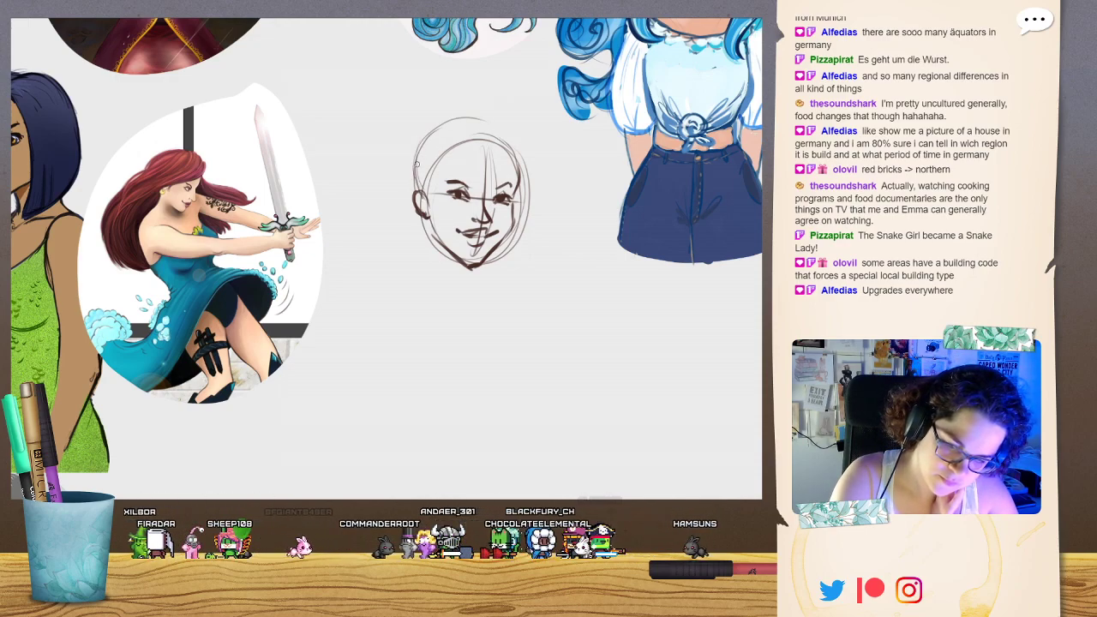
mouse_move(416, 174)
mouse_down()
mouse_move(477, 120)
mouse_move(509, 136)
mouse_move(522, 194)
mouse_up()
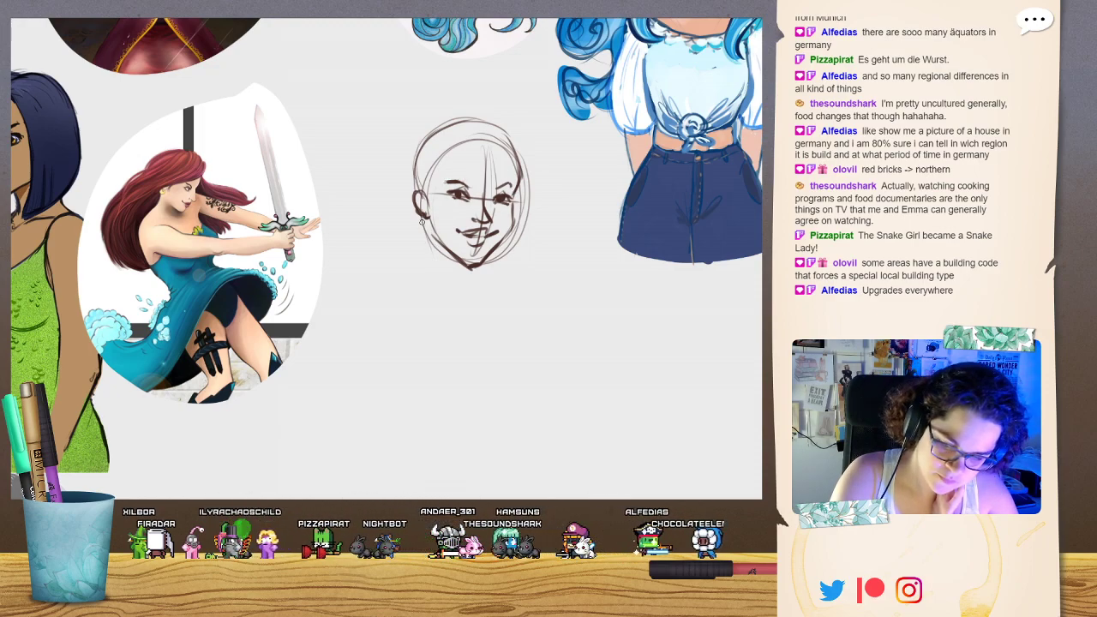
Sketch both sides of the neck below the jaw, sloping outward into the shoulders.
mouse_move(422, 221)
mouse_down()
mouse_move(435, 260)
mouse_move(519, 286)
mouse_move(444, 272)
mouse_move(424, 293)
mouse_up()
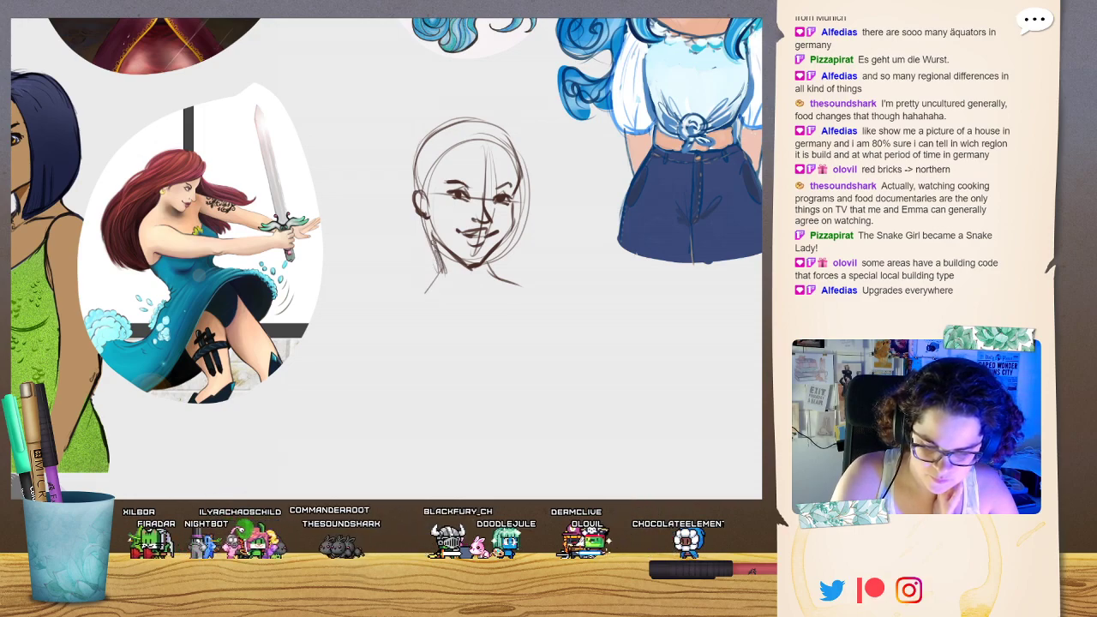
mouse_move(428, 221)
mouse_down()
mouse_move(443, 279)
mouse_move(409, 300)
mouse_up()
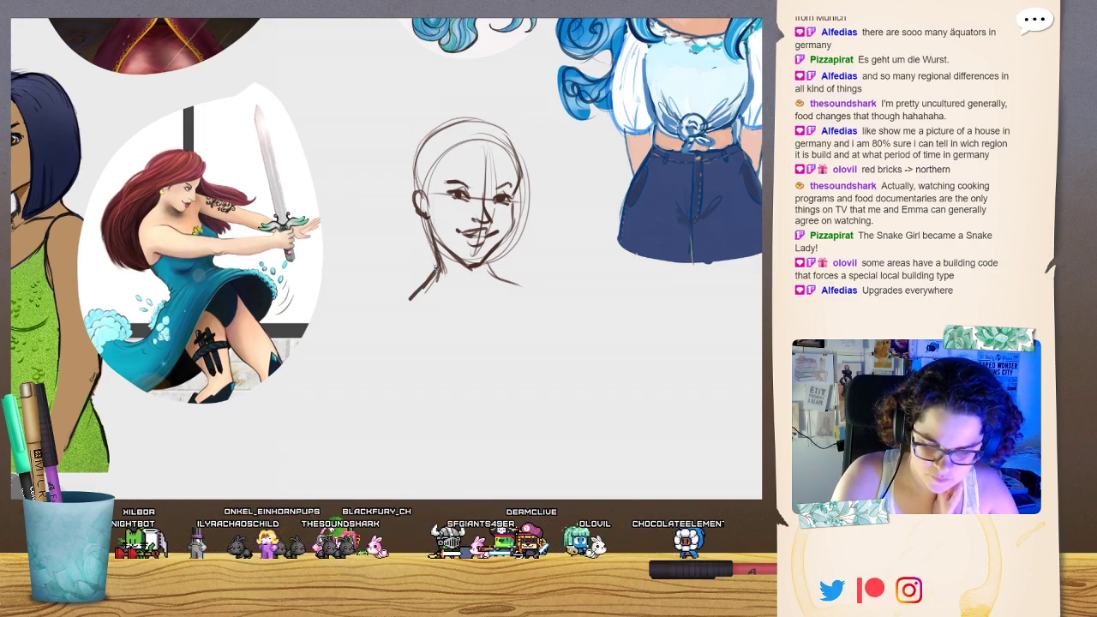
drag(435, 266, 406, 302)
mouse_move(488, 255)
mouse_down()
mouse_move(501, 282)
mouse_move(553, 300)
mouse_up()
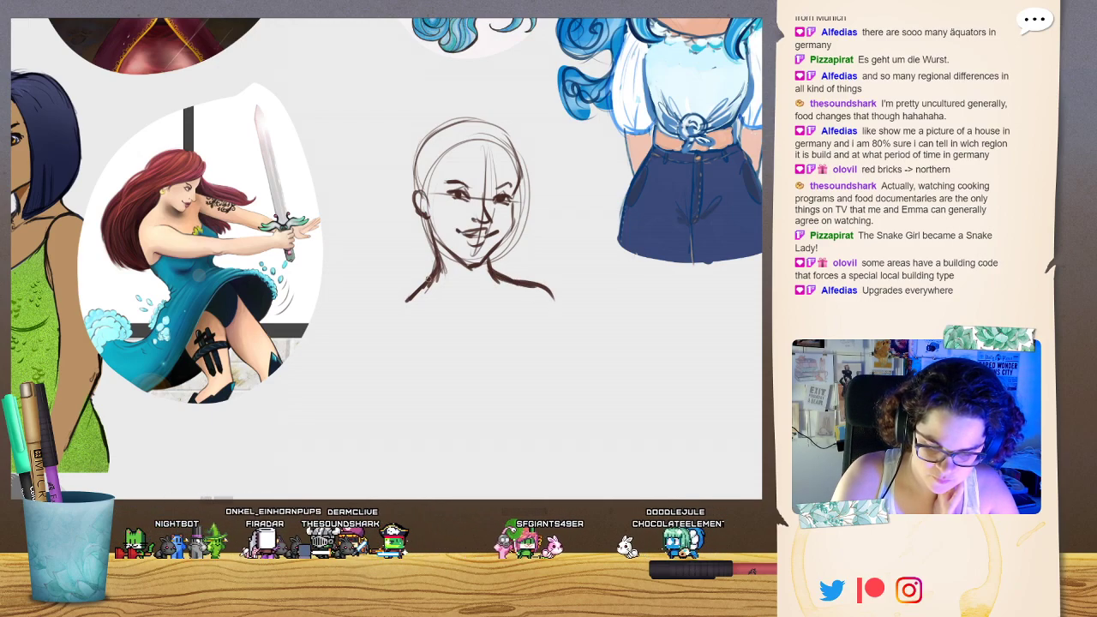
Extend both shoulders outward into rounded curves and mark the upper arm and armpit nearest the reference.
mouse_move(428, 277)
mouse_down()
mouse_move(389, 305)
mouse_move(377, 344)
mouse_up()
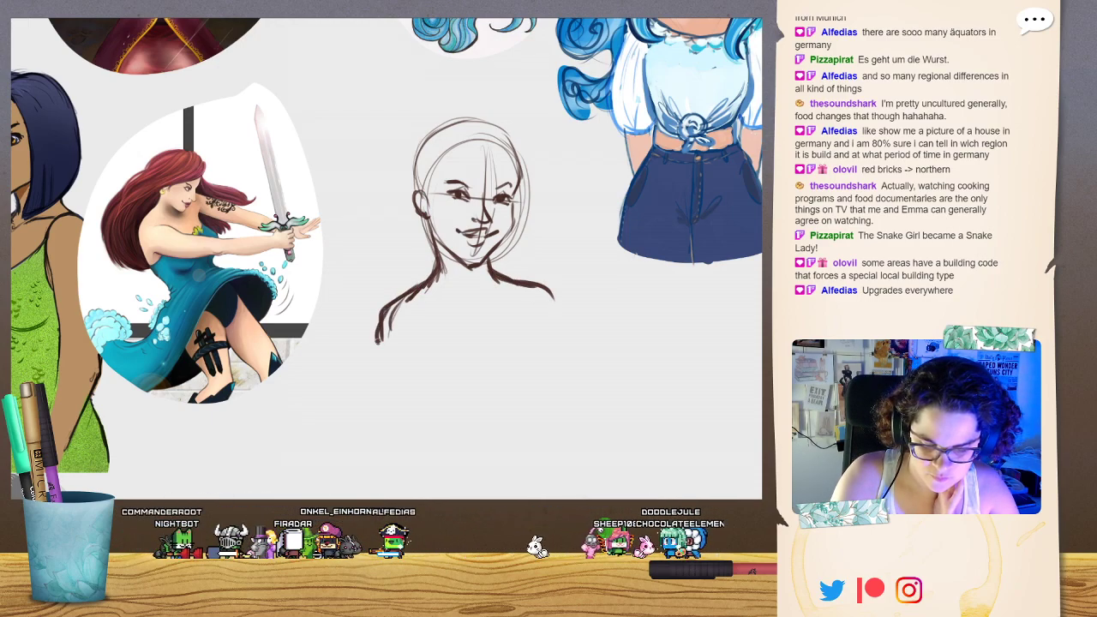
drag(383, 305, 375, 343)
mouse_move(424, 281)
mouse_down()
mouse_move(380, 308)
mouse_move(370, 353)
mouse_up()
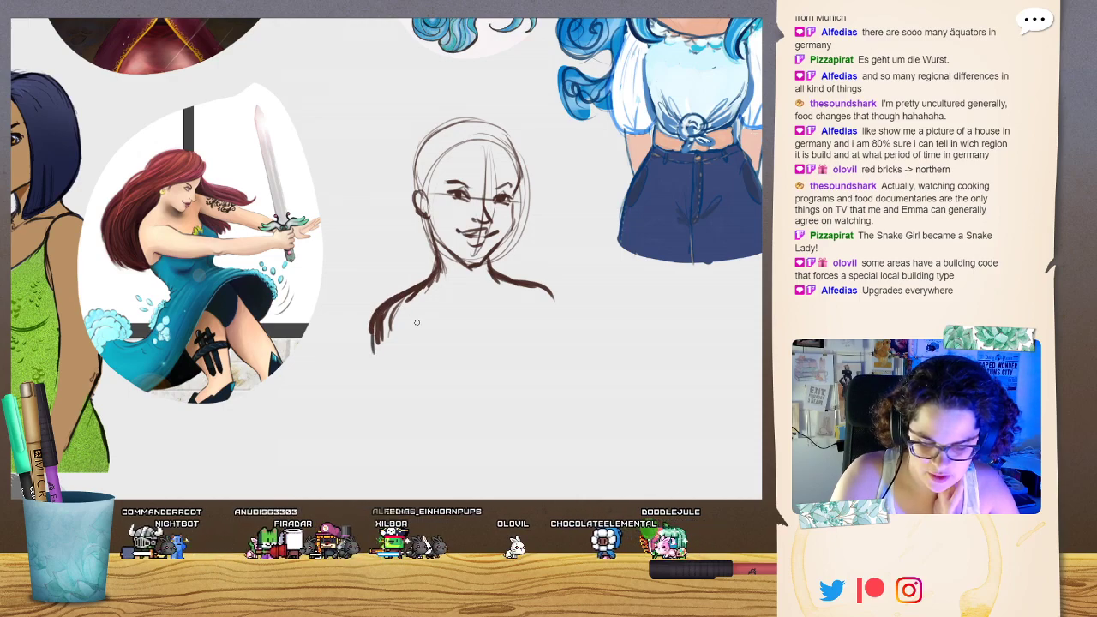
mouse_move(418, 320)
mouse_down()
mouse_move(399, 368)
mouse_move(375, 382)
mouse_up()
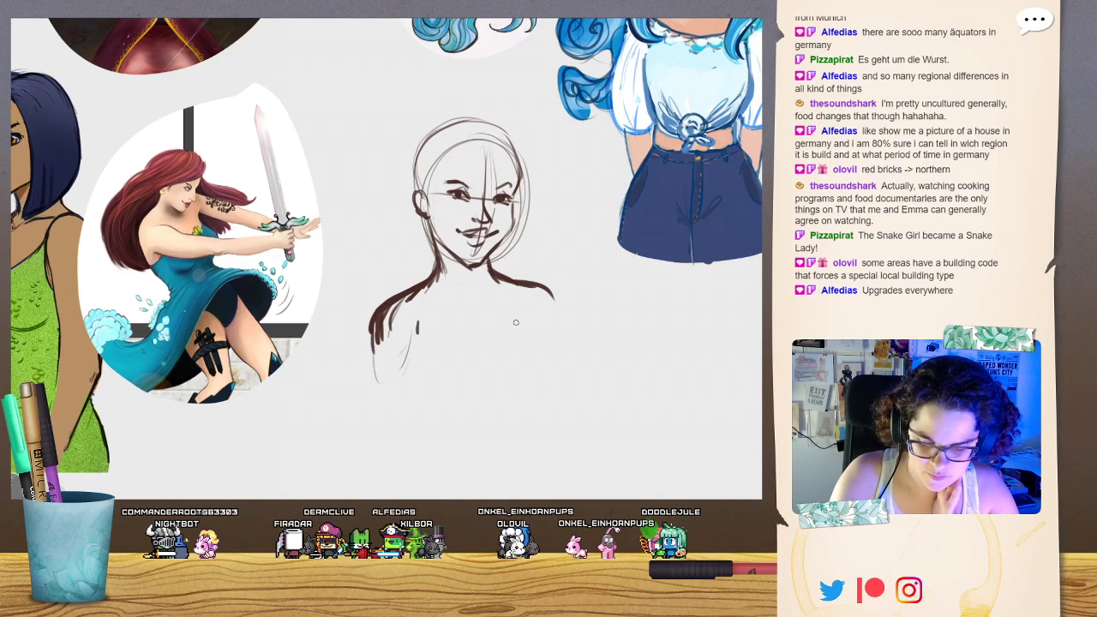
mouse_move(513, 282)
mouse_down()
mouse_move(559, 298)
mouse_move(566, 321)
mouse_up()
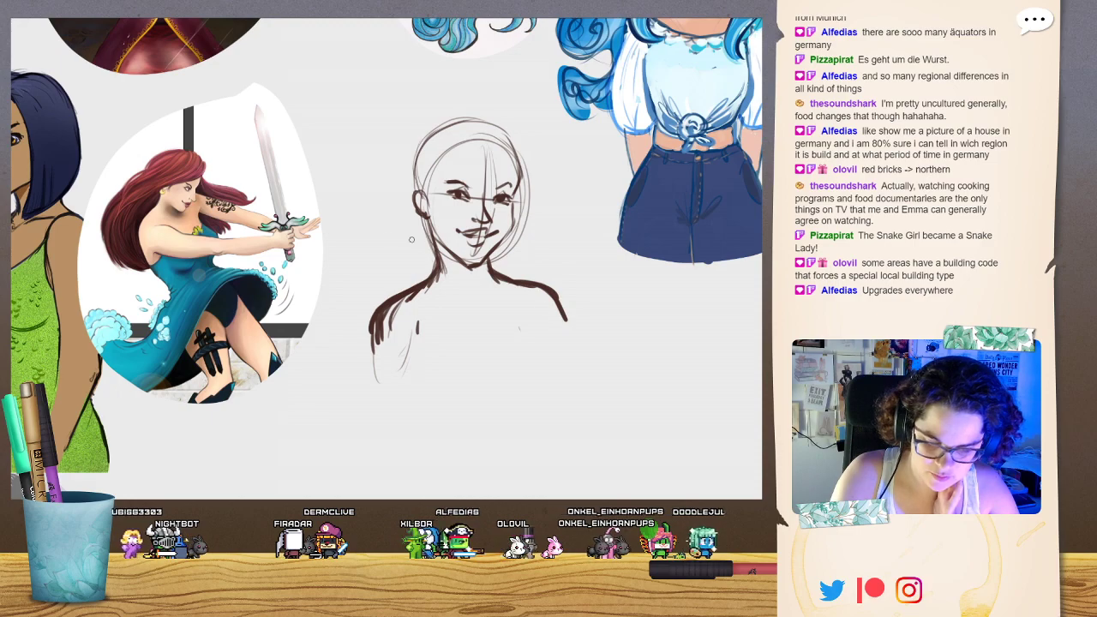
Erase the construction lines on the face and thin the rough outlines of the head, neck and shoulders.
key(e)
mouse_move(386, 329)
mouse_down()
mouse_move(384, 358)
mouse_move(409, 307)
mouse_move(445, 284)
mouse_move(445, 255)
mouse_up()
mouse_move(514, 245)
mouse_down()
mouse_move(530, 184)
mouse_move(428, 178)
mouse_move(495, 141)
mouse_move(472, 249)
mouse_move(496, 216)
mouse_move(488, 198)
mouse_up()
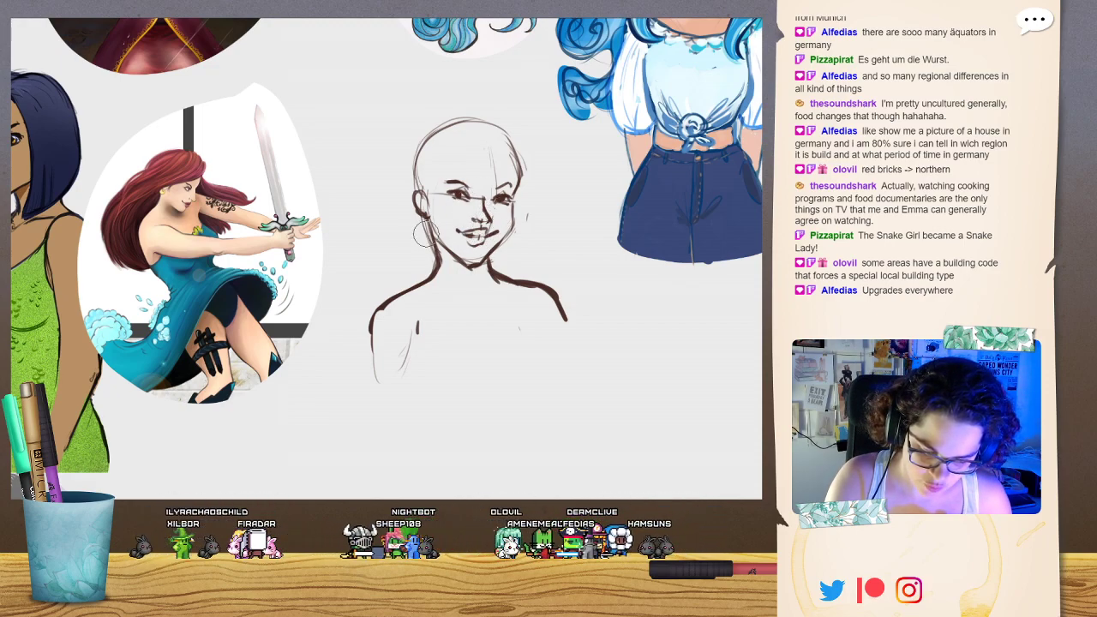
mouse_move(425, 233)
mouse_down()
mouse_move(432, 256)
mouse_move(420, 198)
mouse_move(430, 200)
mouse_up()
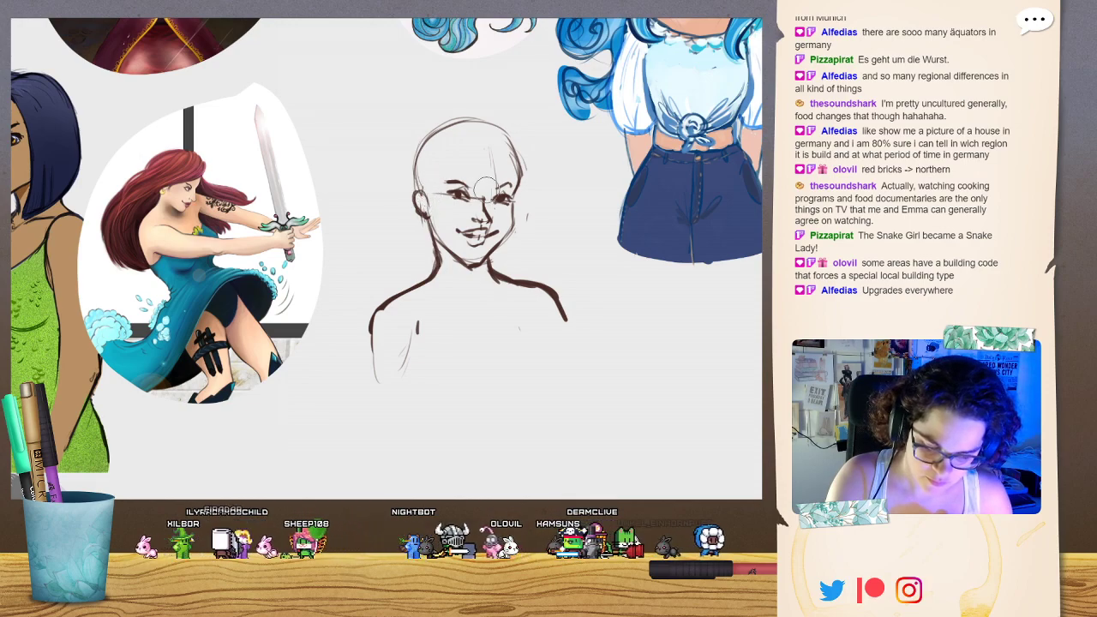
drag(529, 209, 524, 144)
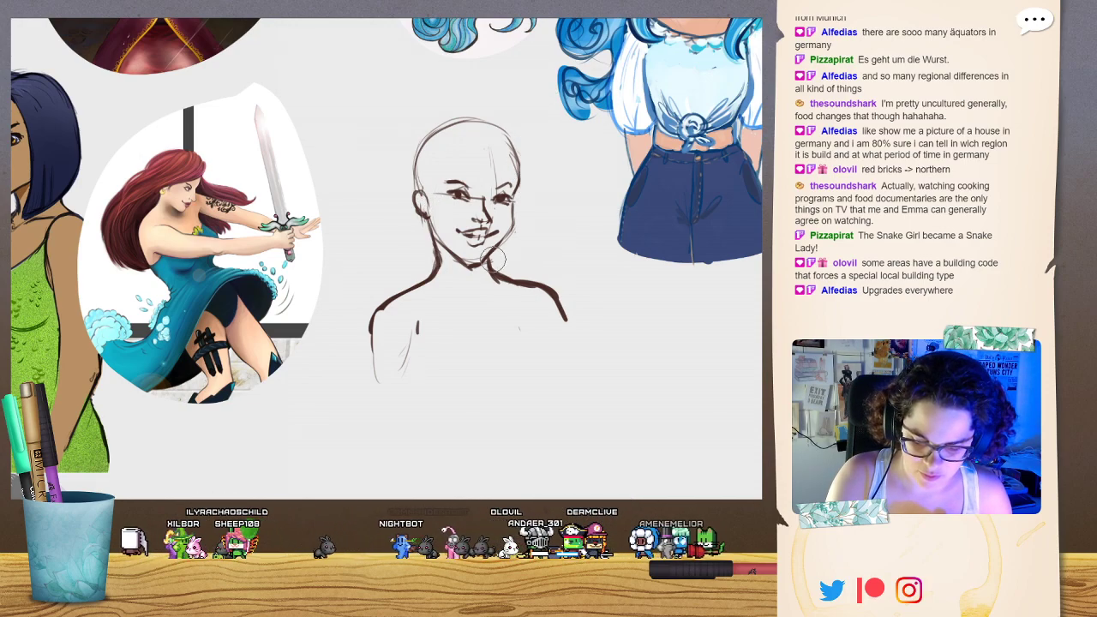
drag(492, 259, 549, 277)
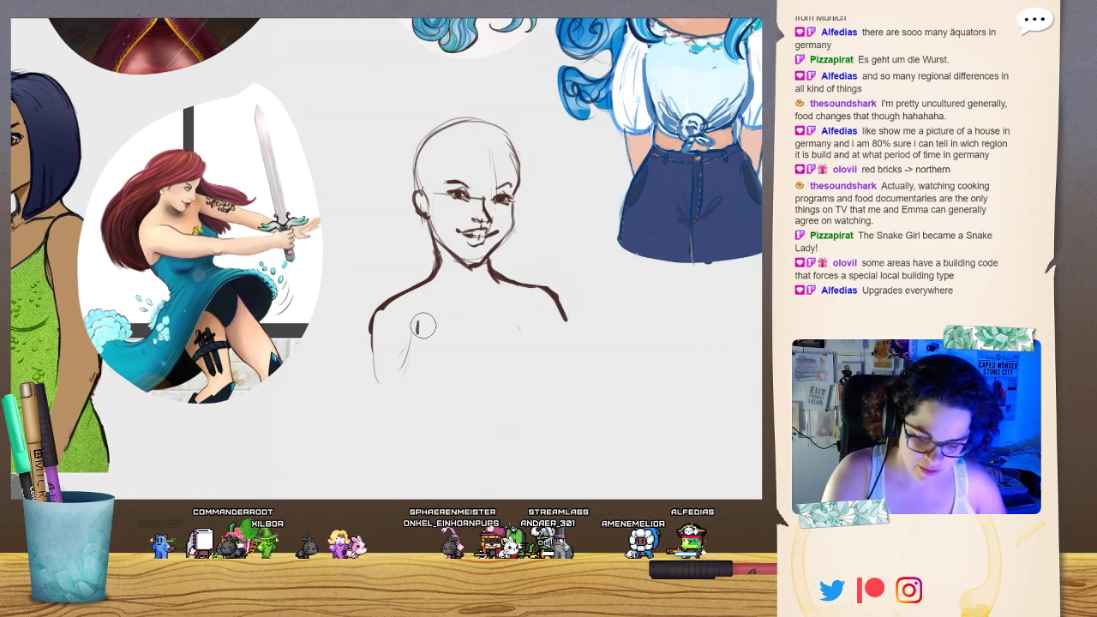
drag(423, 326, 431, 366)
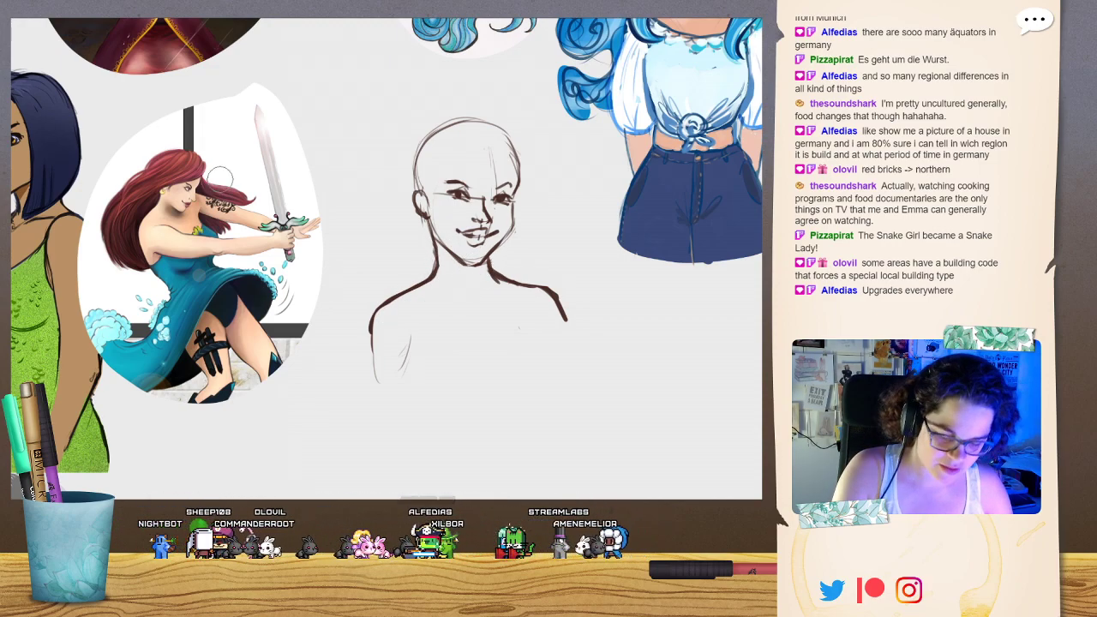
Detail the inner ear, touch up the skull, and extend the shoulder line farther from the reference downward.
drag(420, 202, 422, 208)
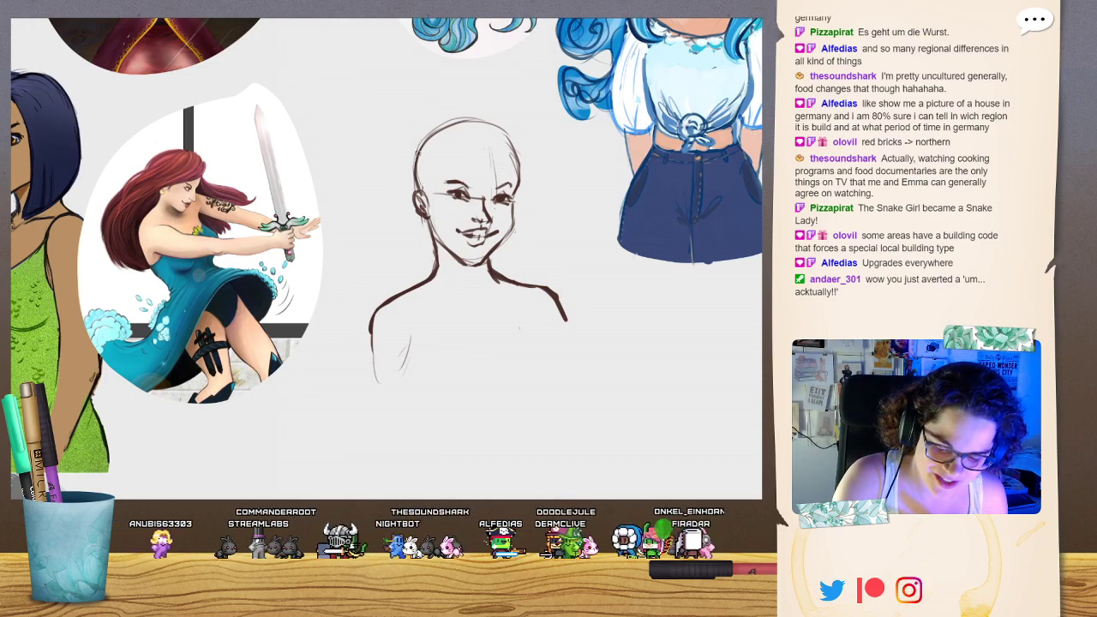
drag(477, 123, 496, 152)
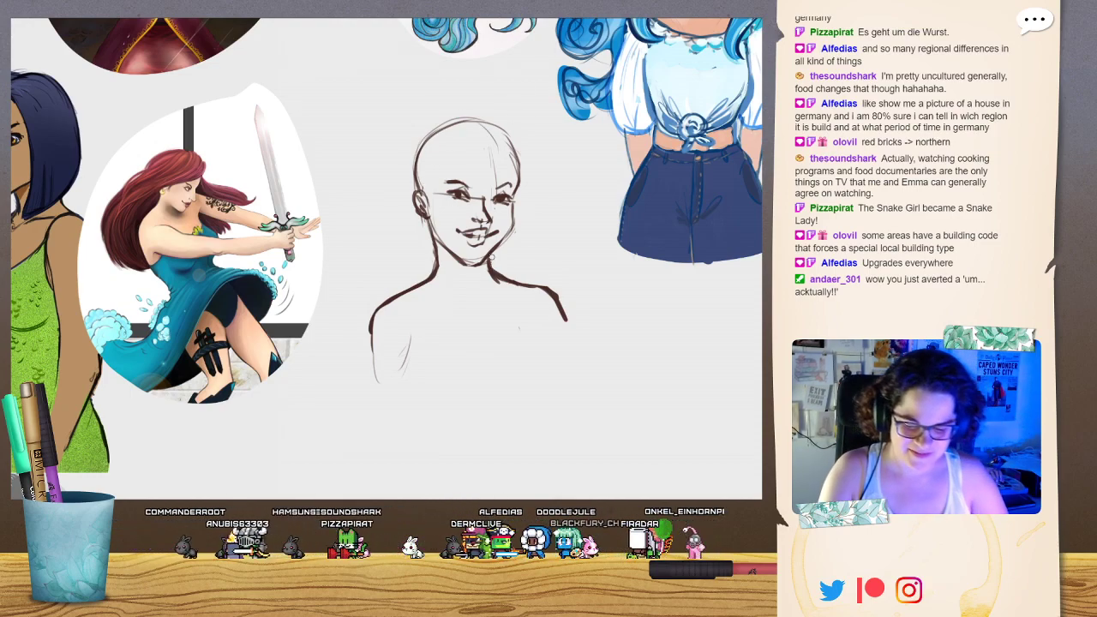
drag(562, 319, 578, 353)
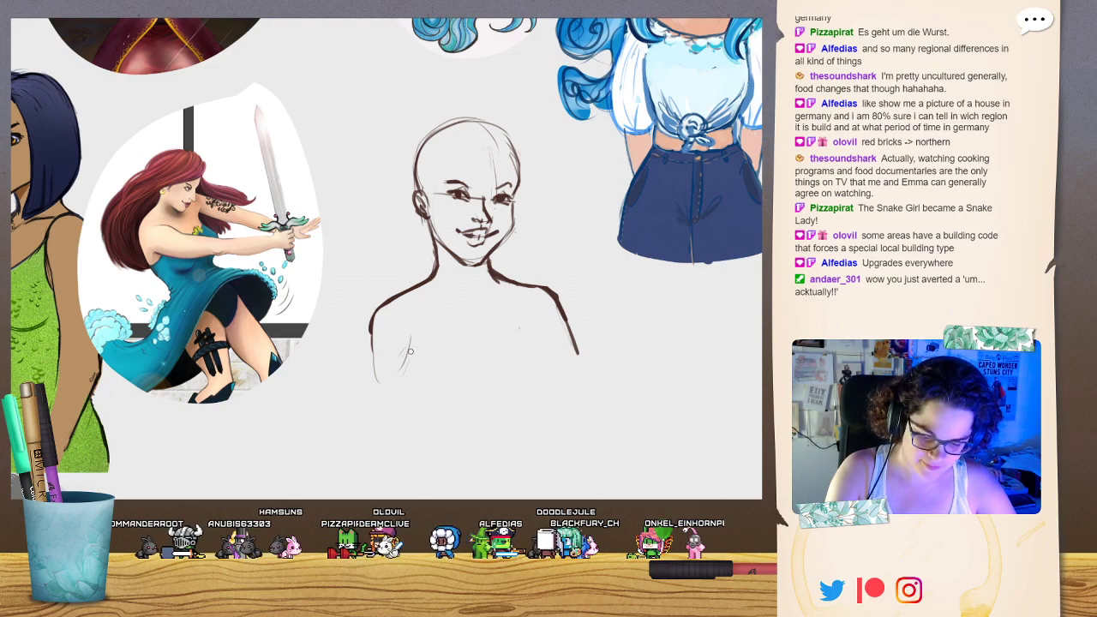
Sketch the lowered upper arm on the reference side as a tapered shape cut off above the elbow.
drag(410, 341, 401, 386)
drag(368, 326, 384, 442)
mouse_move(410, 343)
mouse_down()
mouse_move(405, 409)
mouse_move(382, 437)
mouse_up()
mouse_move(369, 357)
mouse_down()
mouse_move(377, 433)
mouse_move(387, 437)
mouse_move(403, 324)
mouse_move(400, 377)
mouse_move(412, 342)
mouse_up()
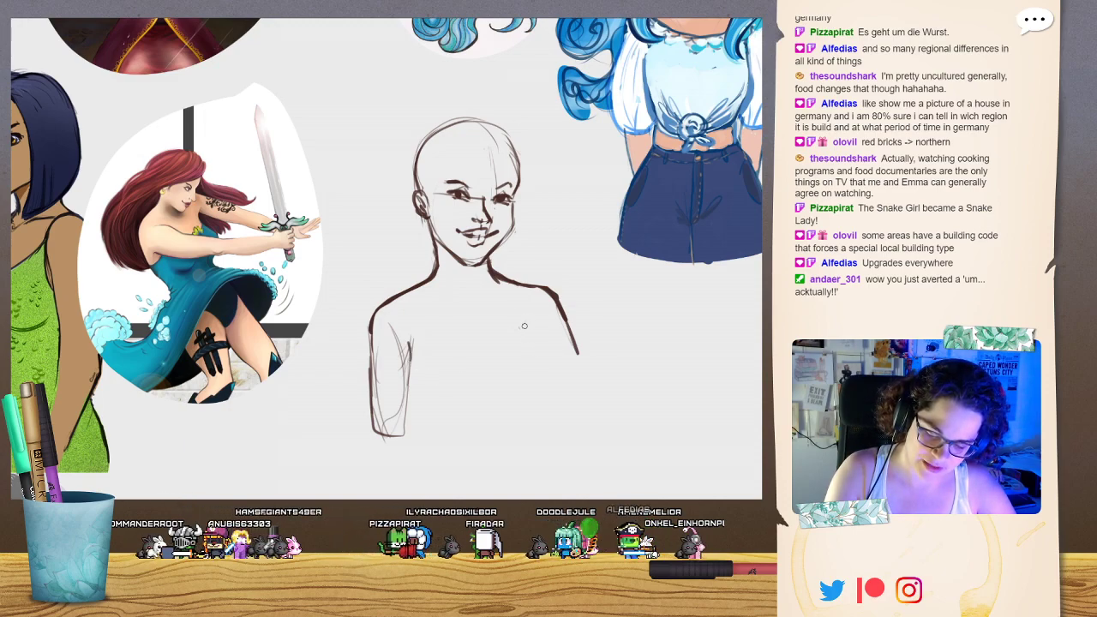
Sketch the side contour of the torso and the curved lower outlines of the chest.
drag(524, 324, 540, 402)
mouse_move(528, 326)
mouse_down()
mouse_move(550, 387)
mouse_move(531, 422)
mouse_up()
drag(469, 435, 491, 389)
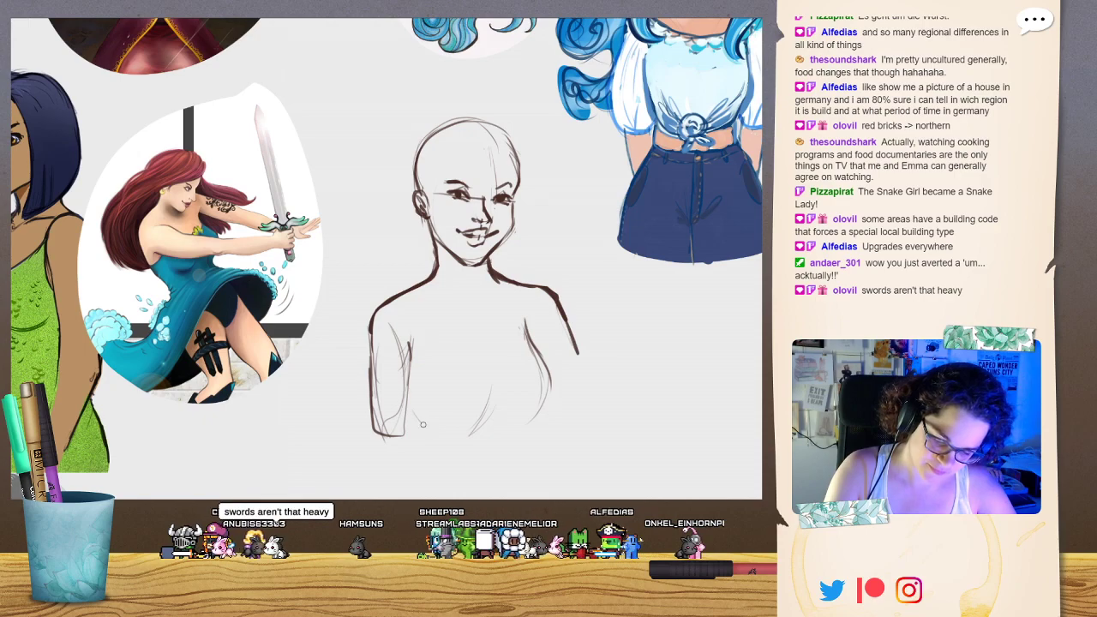
drag(412, 409, 459, 440)
drag(411, 404, 428, 430)
mouse_move(474, 429)
mouse_down()
mouse_move(488, 392)
mouse_move(550, 370)
mouse_up()
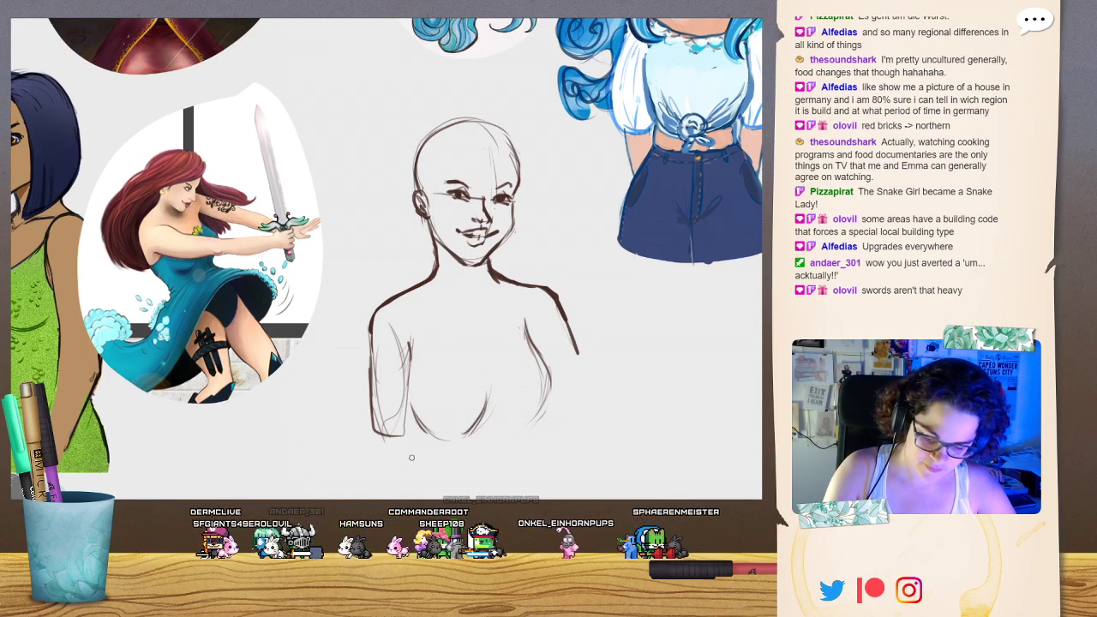
drag(414, 418, 413, 448)
Sketch the other arm bent upward, with the upper arm angled outward and the forearm rising beside it.
mouse_move(565, 331)
mouse_down()
mouse_move(597, 403)
mouse_move(560, 418)
mouse_up()
drag(580, 356, 597, 401)
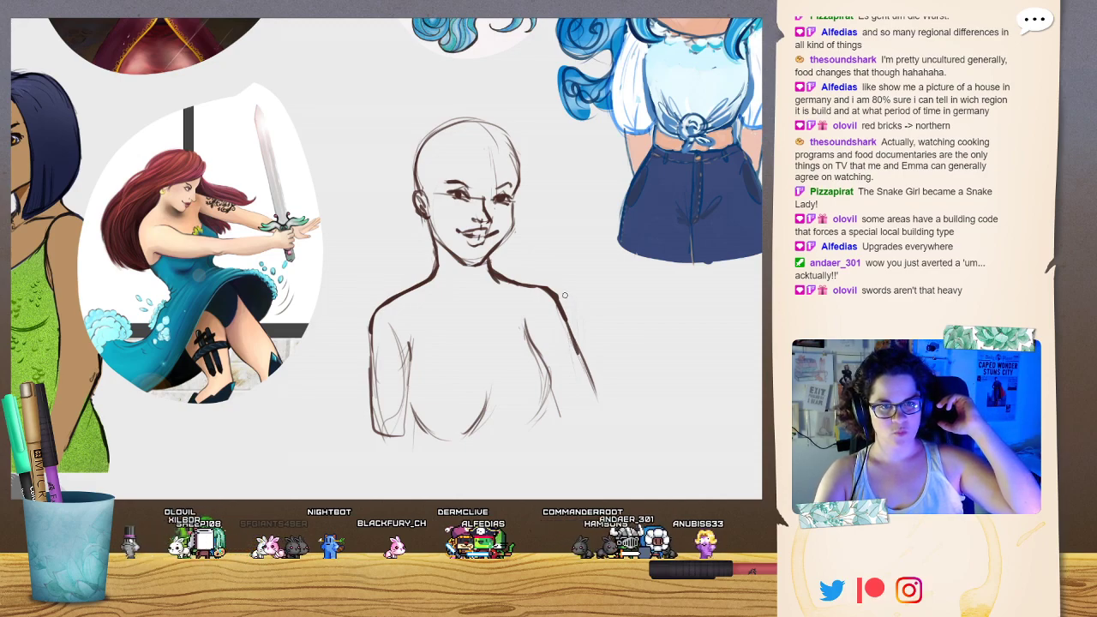
mouse_move(551, 290)
mouse_down()
mouse_move(599, 384)
mouse_move(581, 433)
mouse_up()
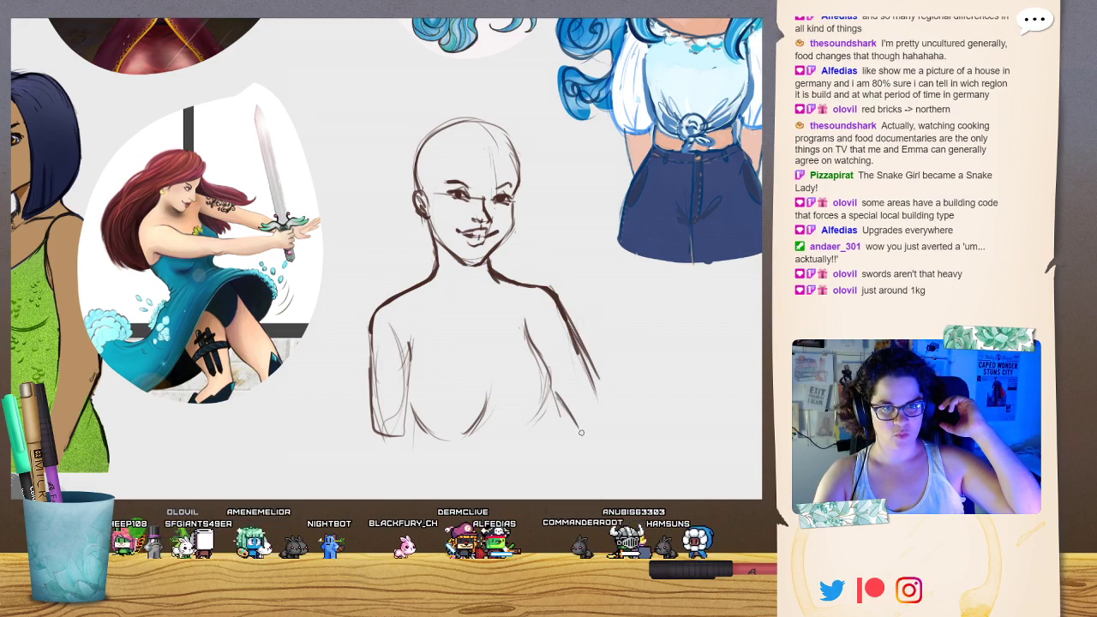
mouse_move(565, 304)
mouse_down()
mouse_move(591, 408)
mouse_move(619, 430)
mouse_up()
drag(604, 316, 615, 342)
mouse_move(596, 299)
mouse_down()
mouse_move(643, 398)
mouse_move(618, 433)
mouse_up()
drag(633, 374, 637, 420)
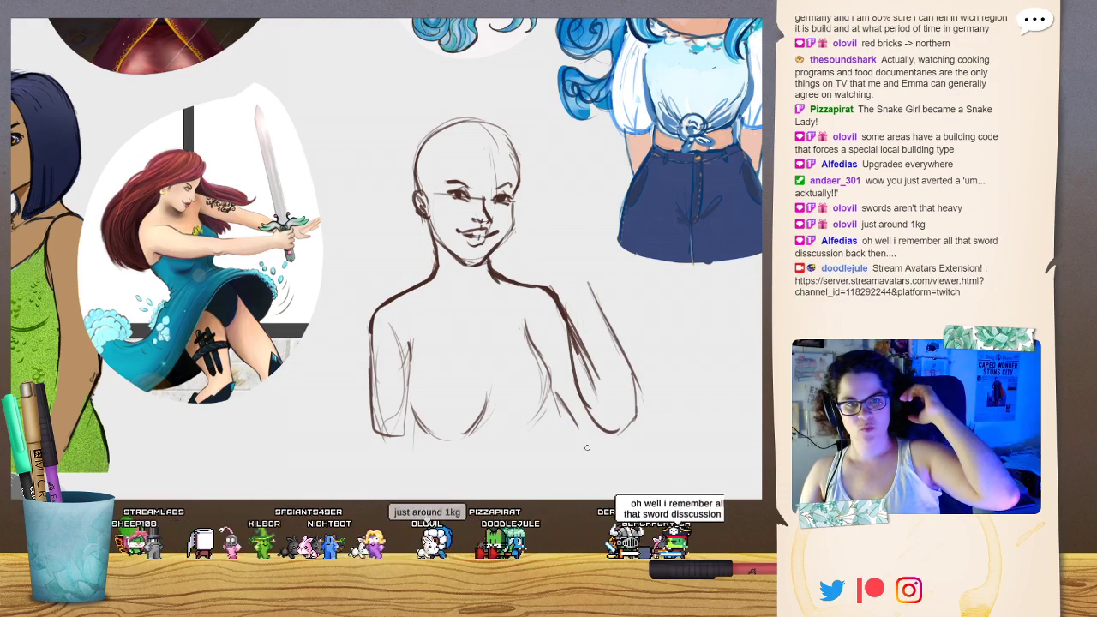
Strengthen the forearm's outer line and shape a pointed elbow on the raised arm.
drag(617, 371, 623, 379)
drag(613, 337, 642, 396)
mouse_move(618, 351)
mouse_down()
mouse_move(647, 415)
mouse_move(643, 424)
mouse_move(639, 399)
mouse_move(638, 440)
mouse_move(605, 424)
mouse_up()
mouse_move(608, 427)
mouse_down()
mouse_move(633, 445)
mouse_move(647, 423)
mouse_move(588, 410)
mouse_move(628, 441)
mouse_up()
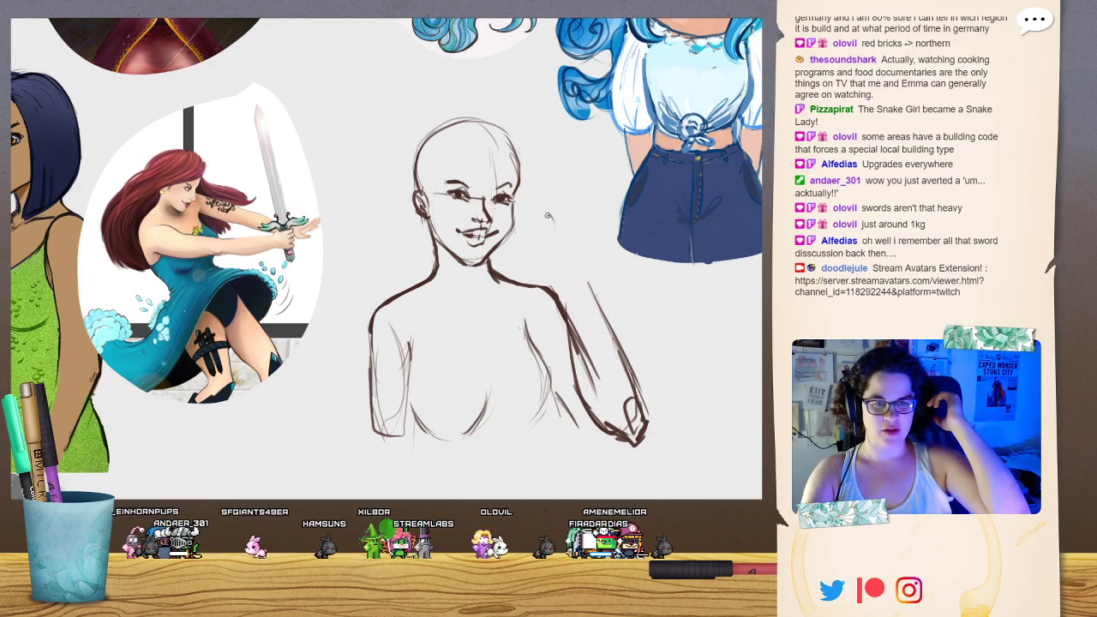
Sketch the raised hand beside the chin, gripping a cylindrical sword handle with a round pommel.
mouse_move(544, 214)
mouse_down()
mouse_move(523, 239)
mouse_move(539, 222)
mouse_move(536, 242)
mouse_move(546, 239)
mouse_move(567, 216)
mouse_move(579, 261)
mouse_move(551, 233)
mouse_move(550, 257)
mouse_move(528, 267)
mouse_move(551, 285)
mouse_move(570, 330)
mouse_up()
drag(582, 267, 600, 317)
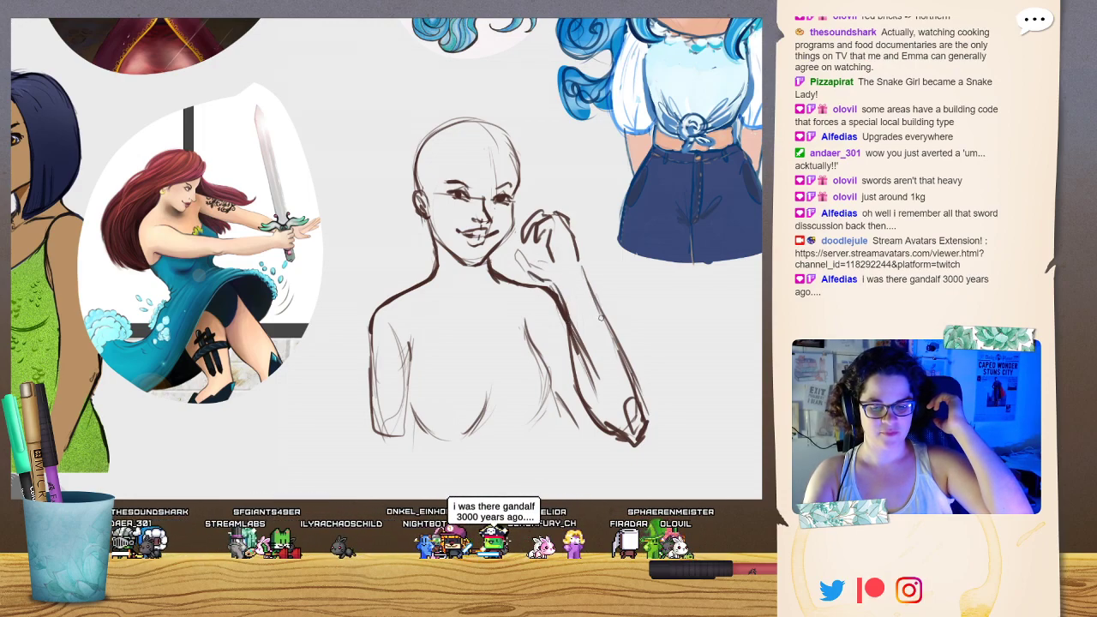
mouse_move(544, 237)
mouse_down()
mouse_move(562, 234)
mouse_move(551, 264)
mouse_move(572, 243)
mouse_up()
drag(573, 237, 571, 268)
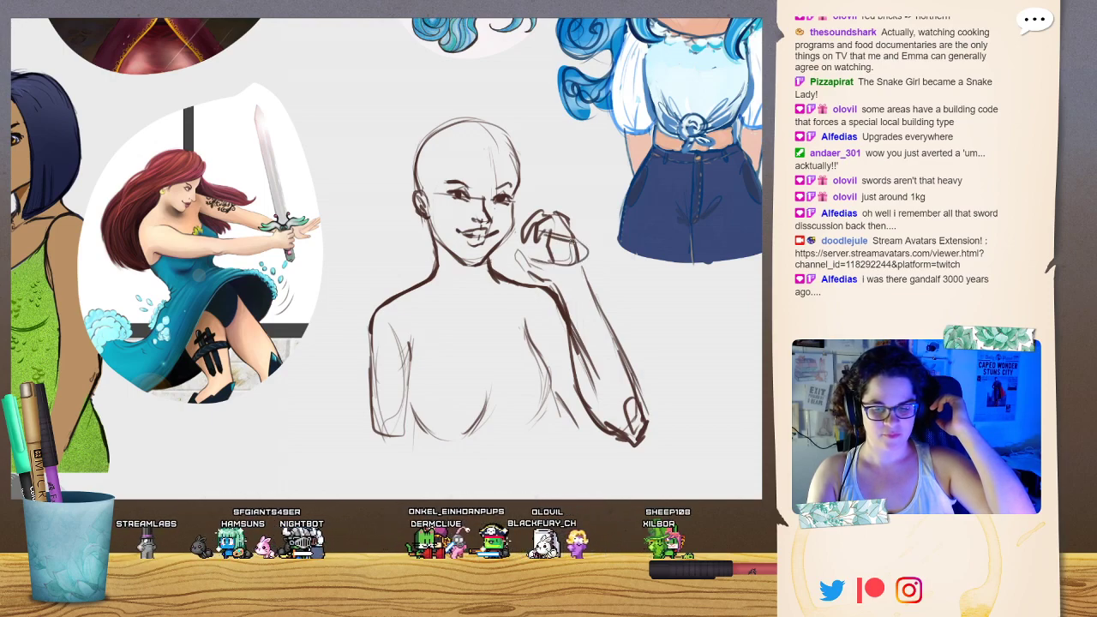
drag(540, 231, 610, 242)
mouse_move(526, 258)
mouse_down()
mouse_move(614, 250)
mouse_move(603, 273)
mouse_move(605, 257)
mouse_up()
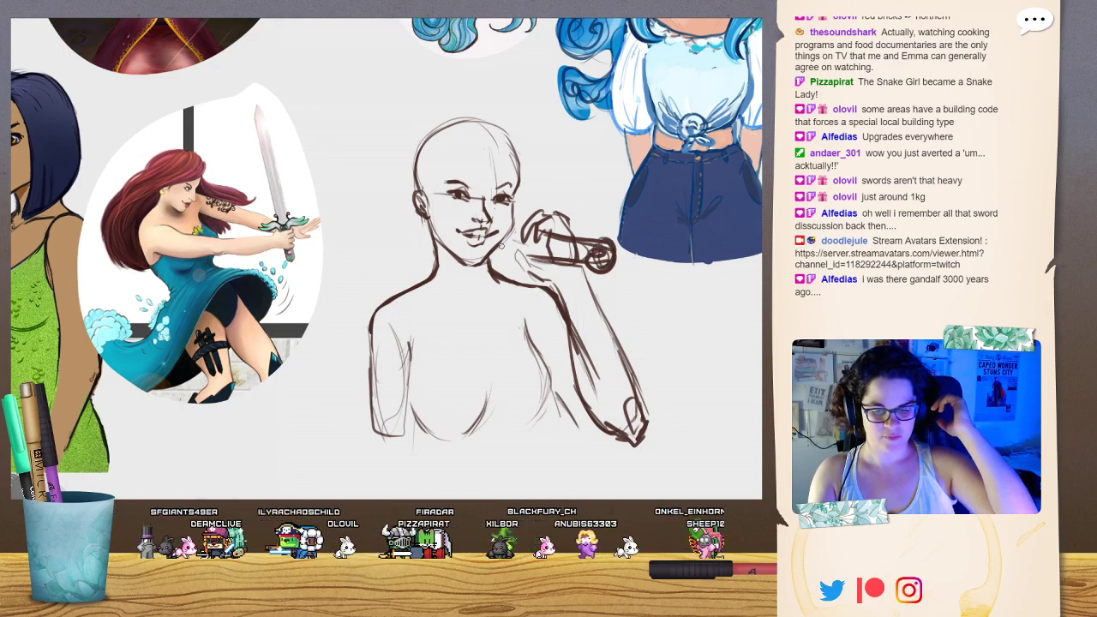
Draw a curved sword guard between the face and the hand, joined to the handle.
mouse_move(498, 250)
mouse_down()
mouse_move(538, 249)
mouse_move(504, 272)
mouse_up()
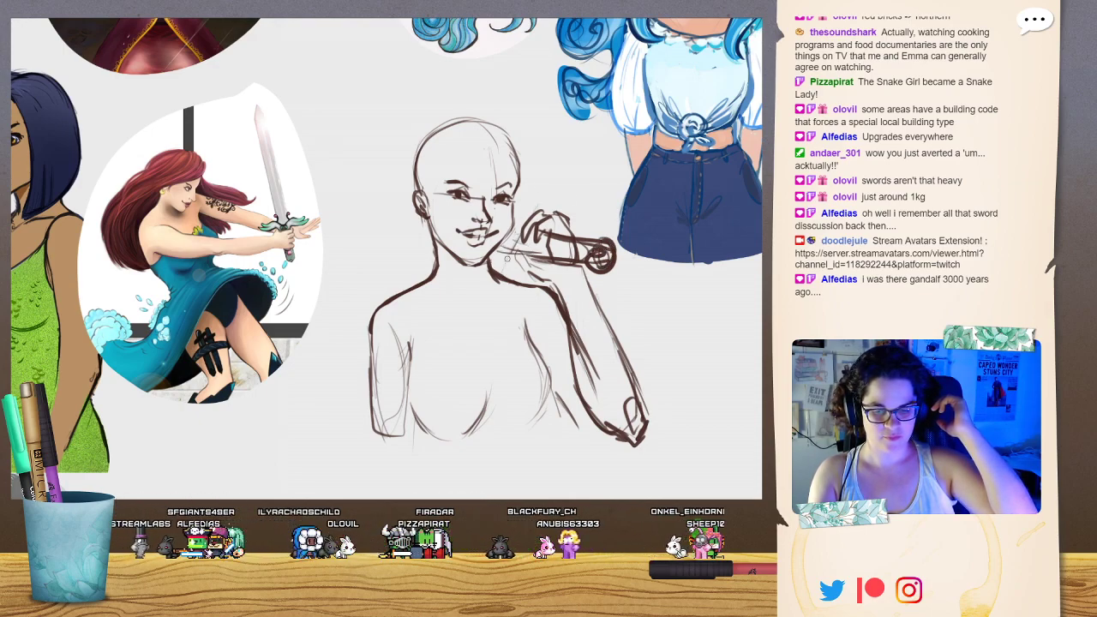
drag(538, 202, 502, 269)
mouse_move(524, 171)
mouse_down()
mouse_move(546, 209)
mouse_move(512, 214)
mouse_move(540, 216)
mouse_up()
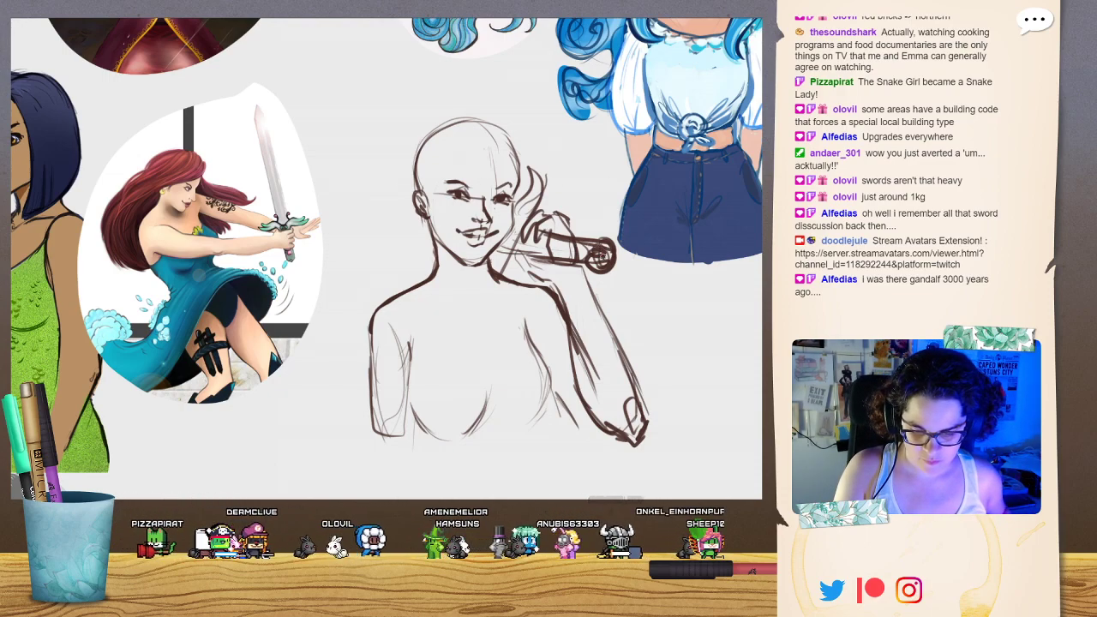
Sketch the sword blade as two long, nearly parallel edges extending from behind the head, with the stretch across the face erased.
mouse_move(601, 256)
mouse_down()
mouse_move(199, 168)
mouse_move(227, 176)
mouse_up()
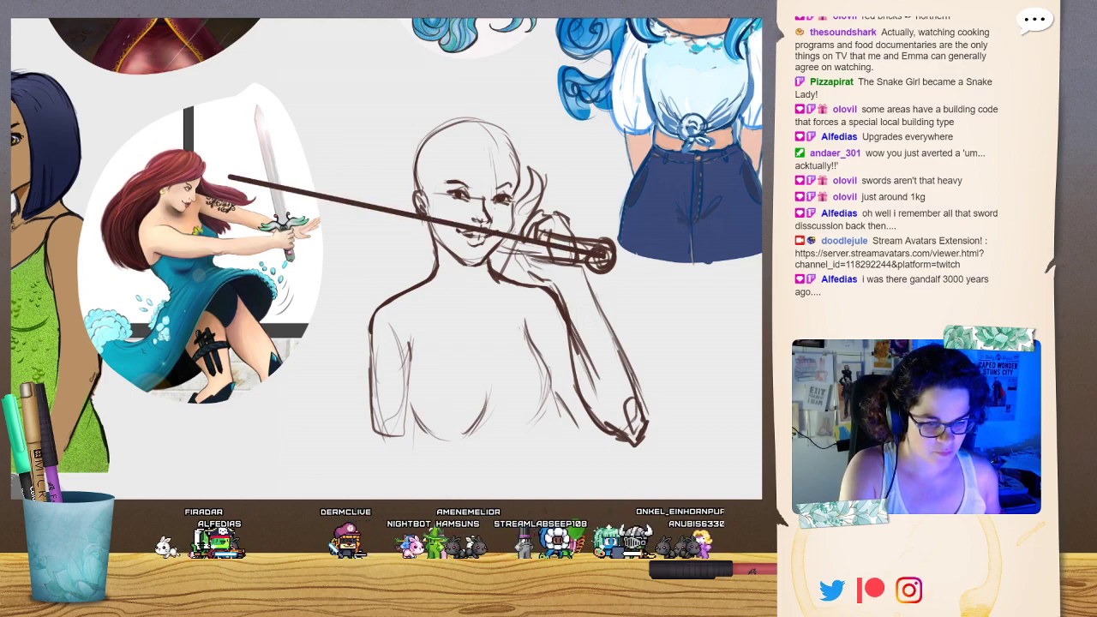
key(ctrl+z)
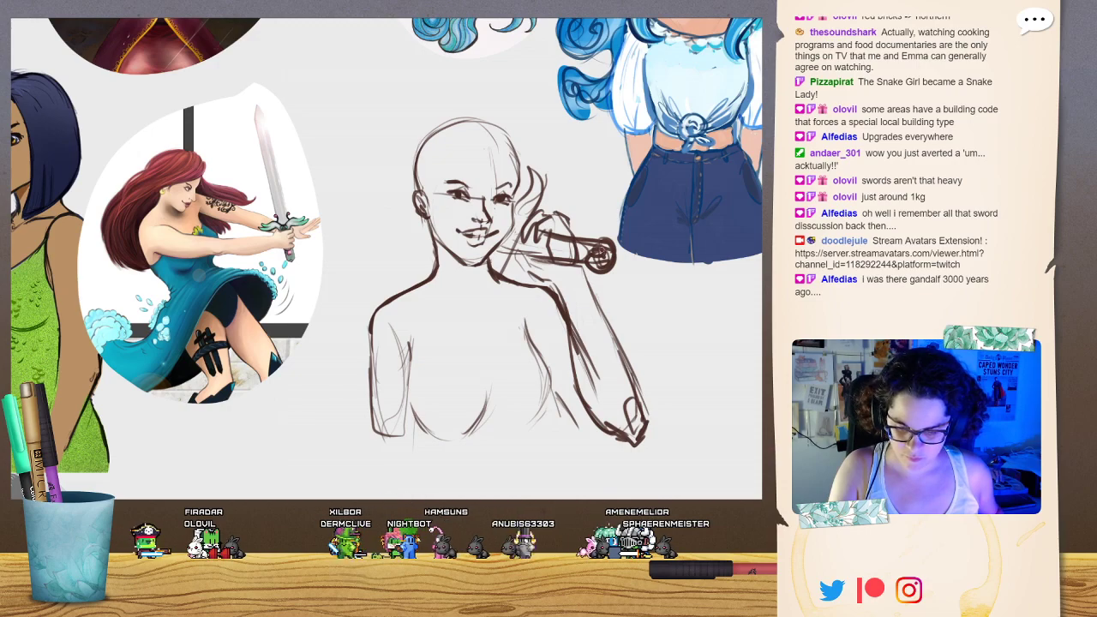
mouse_move(603, 255)
mouse_down()
mouse_move(259, 186)
mouse_move(208, 194)
mouse_up()
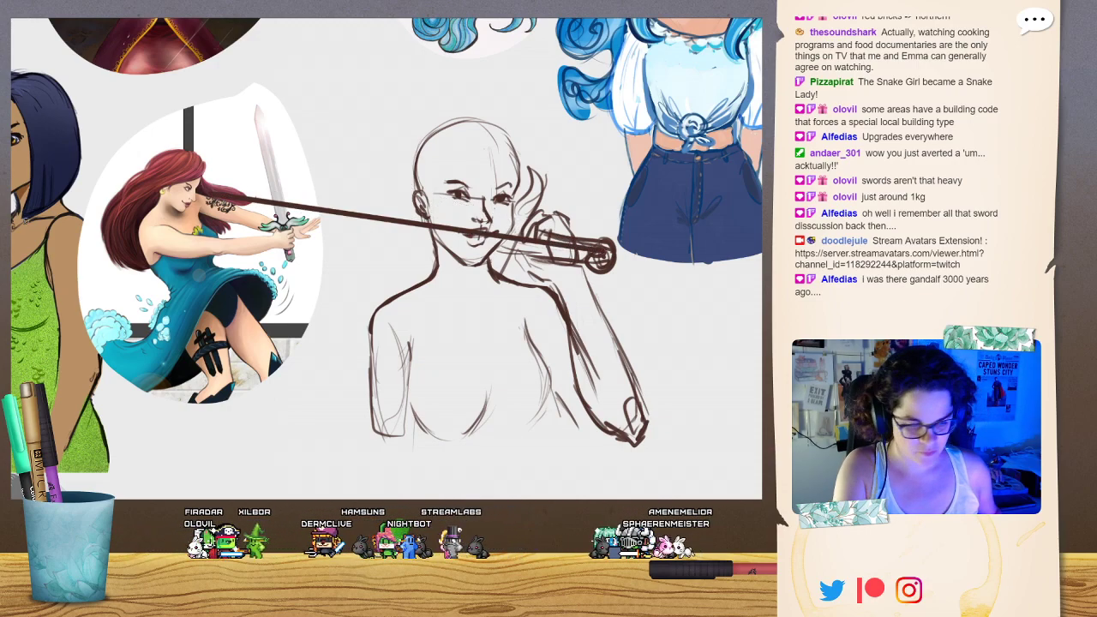
drag(439, 227, 508, 234)
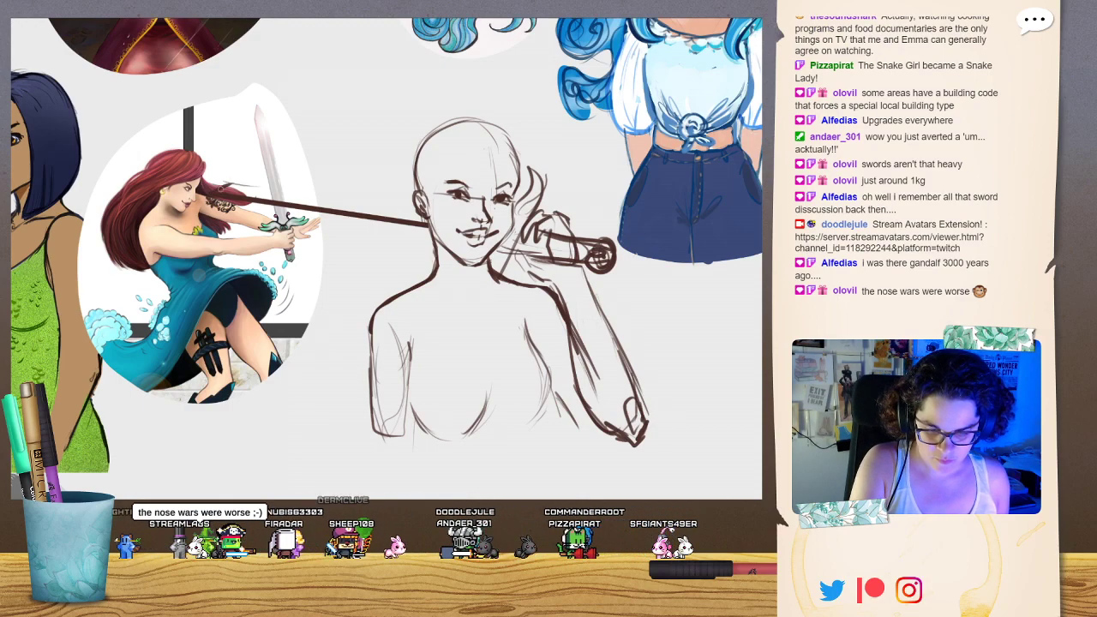
drag(221, 185, 418, 216)
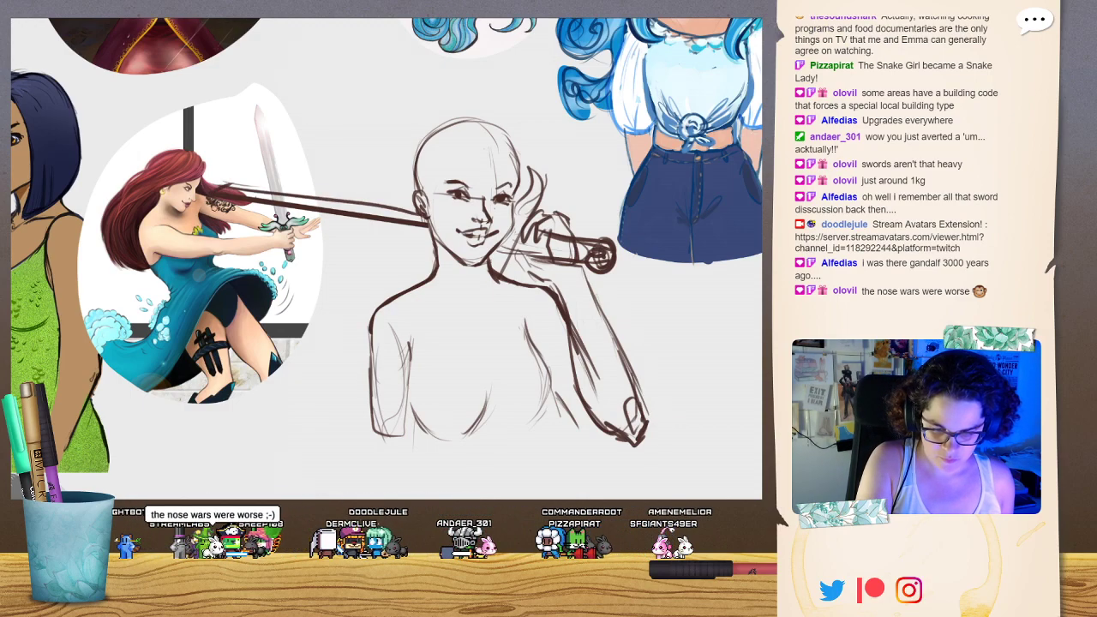
drag(229, 212, 454, 246)
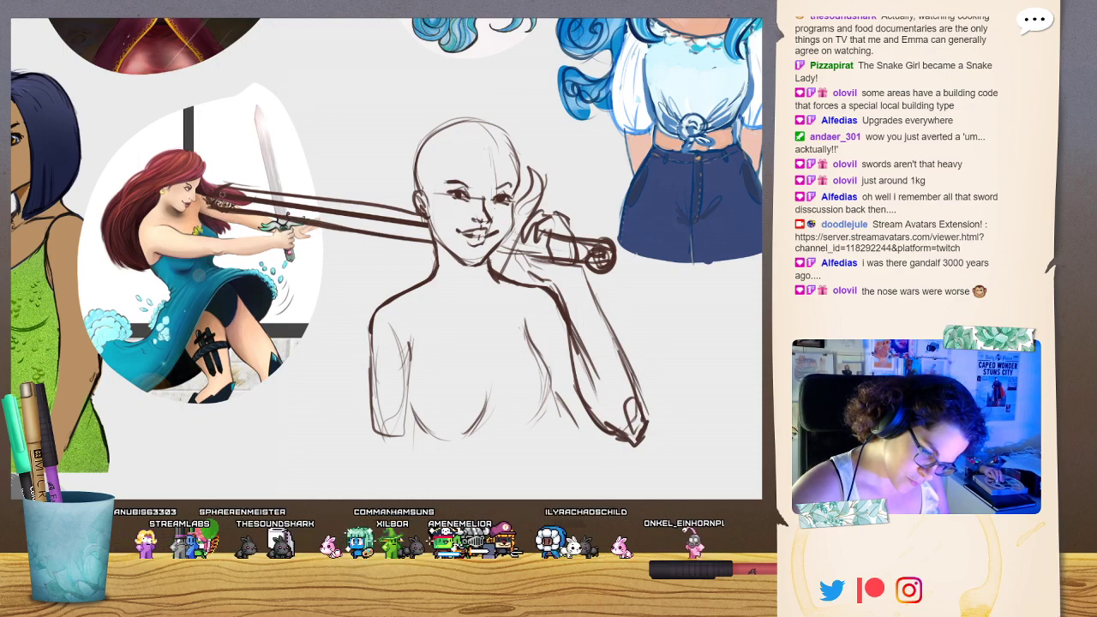
drag(209, 186, 420, 215)
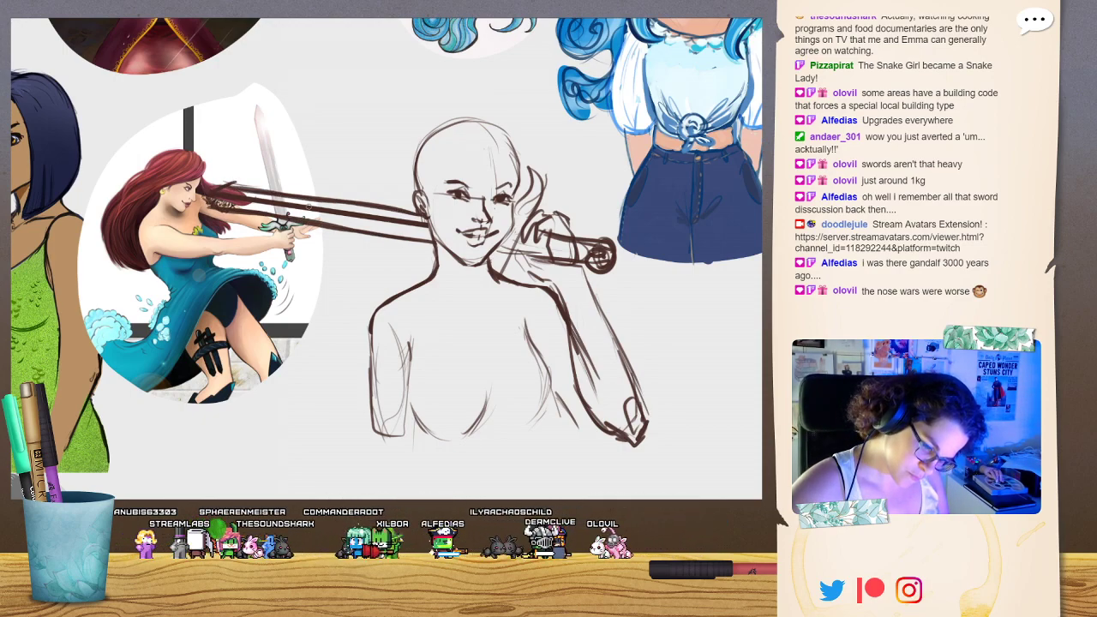
drag(311, 221, 391, 233)
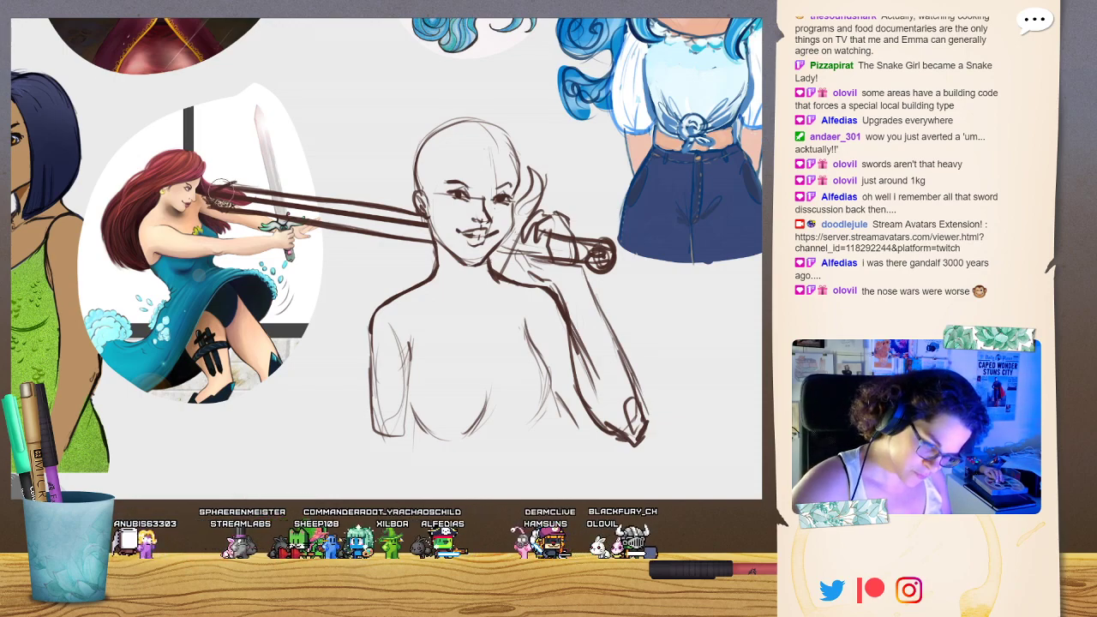
drag(212, 192, 420, 226)
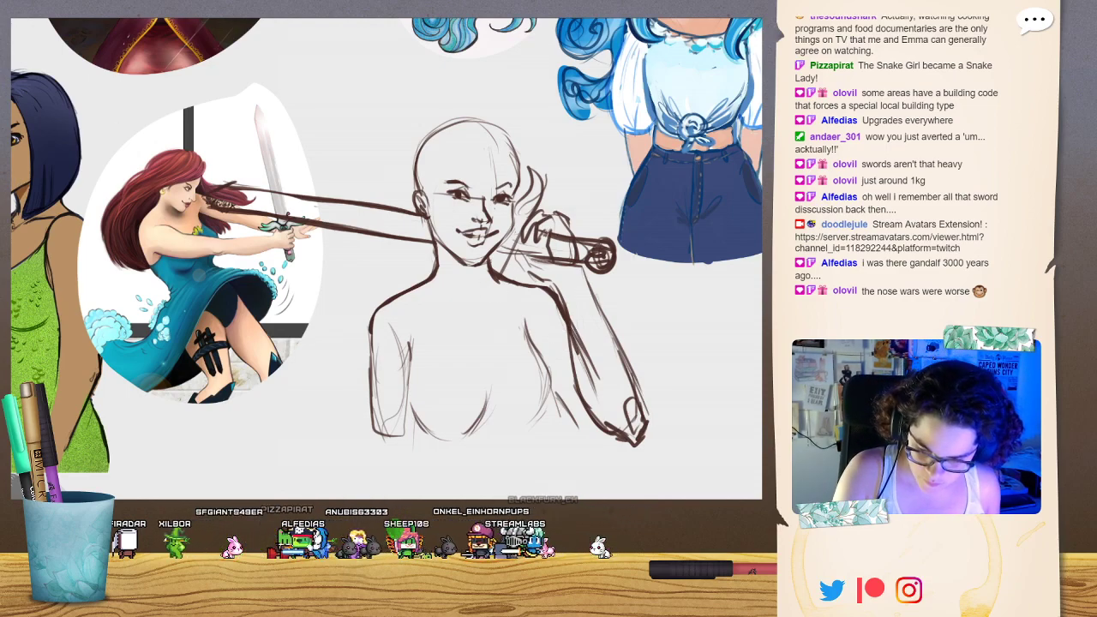
Strengthen the sword handle's long edges and the guard line between the handle and the jaw.
drag(549, 236, 589, 247)
drag(517, 246, 600, 260)
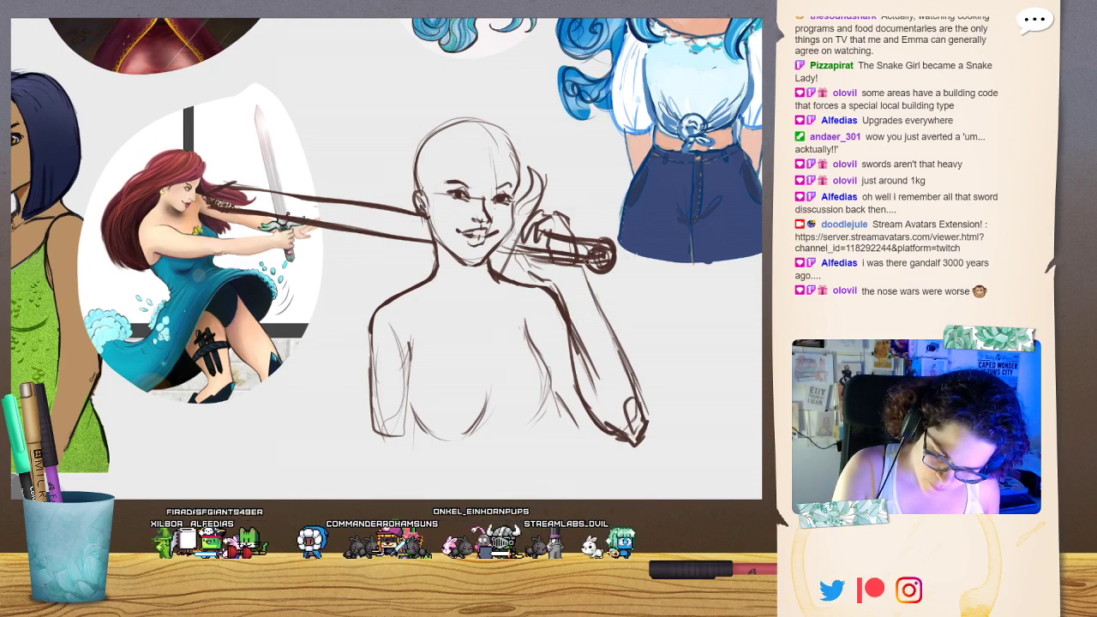
drag(525, 220, 504, 273)
drag(519, 235, 505, 255)
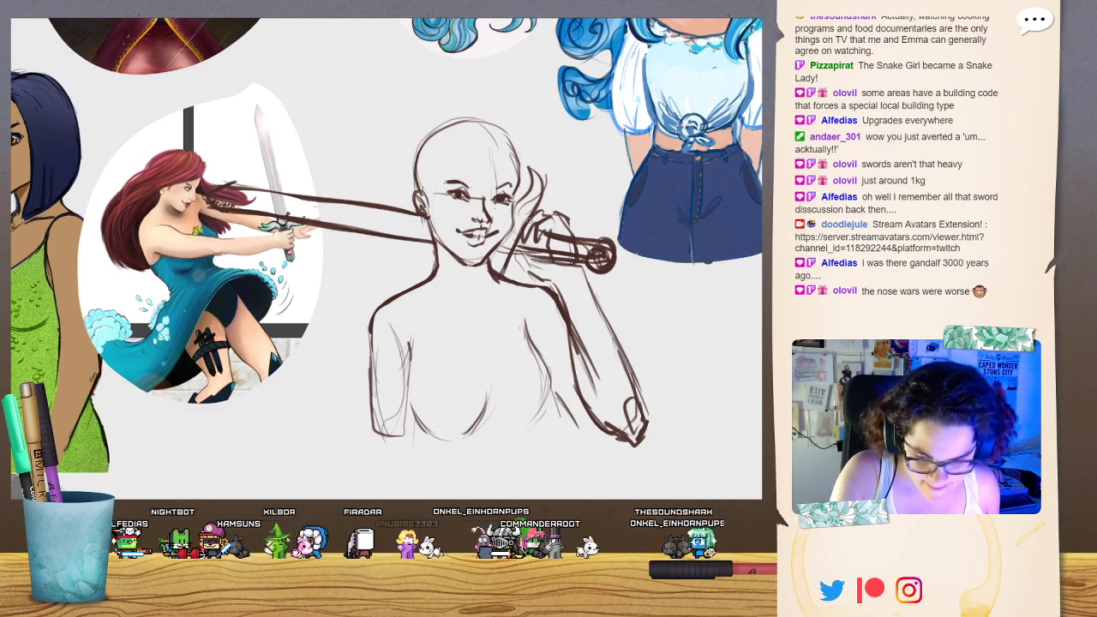
Redraw the gripping hand with darker wrist and palm contours and fingers curled around the handle beside the guard.
mouse_move(513, 224)
mouse_down()
mouse_move(530, 250)
mouse_move(514, 258)
mouse_up()
mouse_move(517, 248)
mouse_down()
mouse_move(536, 236)
mouse_move(527, 252)
mouse_up()
drag(524, 248, 537, 259)
mouse_move(525, 254)
mouse_down()
mouse_move(548, 265)
mouse_move(530, 276)
mouse_up()
drag(526, 273, 549, 279)
mouse_move(551, 228)
mouse_down()
mouse_move(546, 255)
mouse_move(537, 238)
mouse_up()
mouse_move(540, 233)
mouse_down()
mouse_move(533, 246)
mouse_move(530, 224)
mouse_up()
mouse_move(533, 216)
mouse_down()
mouse_move(523, 235)
mouse_move(539, 218)
mouse_up()
drag(533, 228, 519, 242)
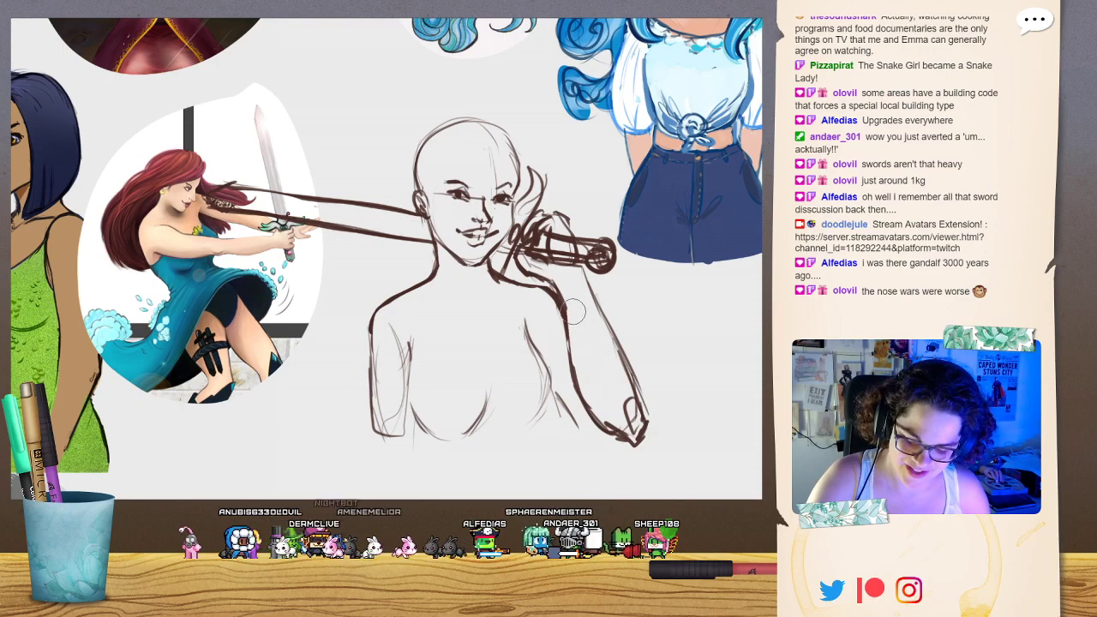
Erase the raised arm's old elbow lines and redraw the upper arm's underside curving down into a rounder elbow.
mouse_move(602, 419)
mouse_down()
mouse_move(619, 436)
mouse_move(655, 423)
mouse_move(642, 448)
mouse_move(655, 418)
mouse_move(622, 404)
mouse_up()
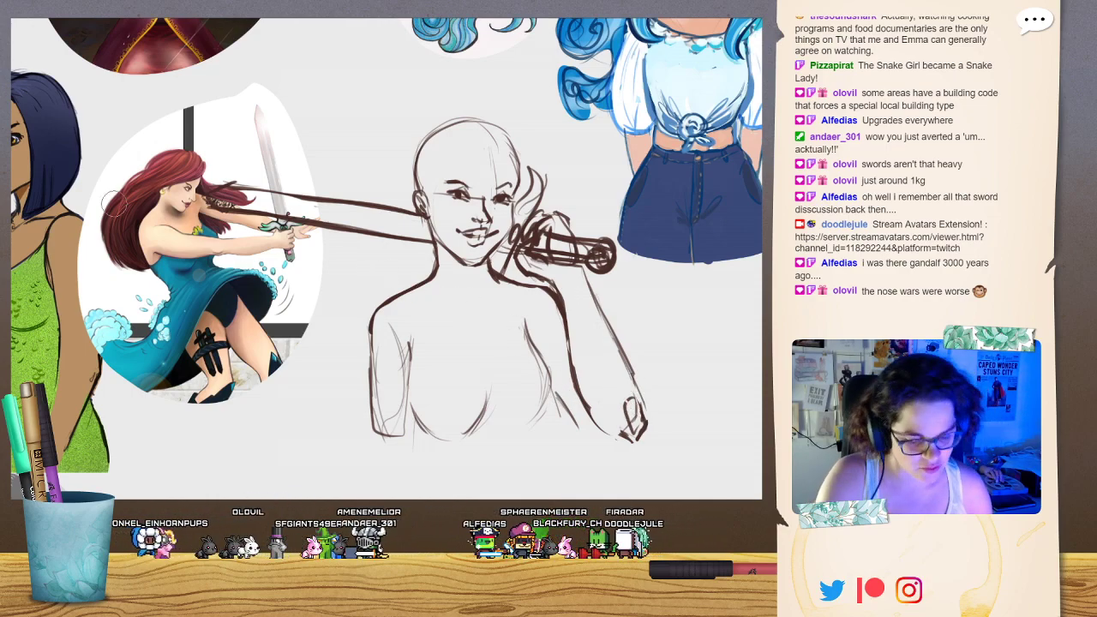
drag(553, 387, 571, 420)
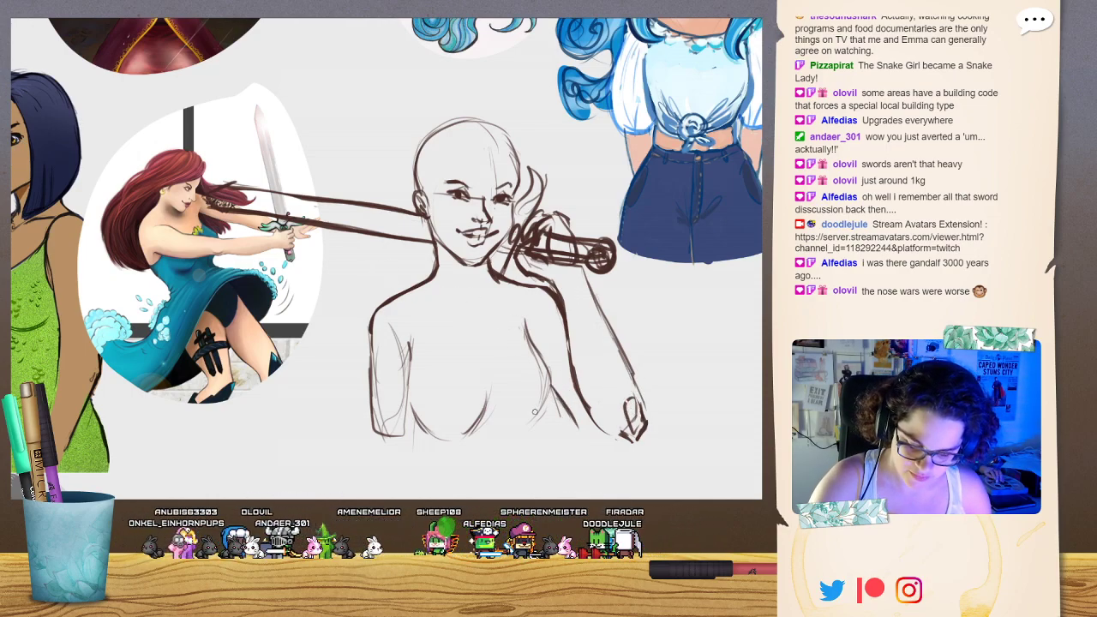
mouse_move(528, 331)
mouse_down()
mouse_move(552, 392)
mouse_move(527, 430)
mouse_move(578, 422)
mouse_move(601, 442)
mouse_up()
mouse_move(588, 395)
mouse_down()
mouse_move(603, 442)
mouse_move(624, 432)
mouse_up()
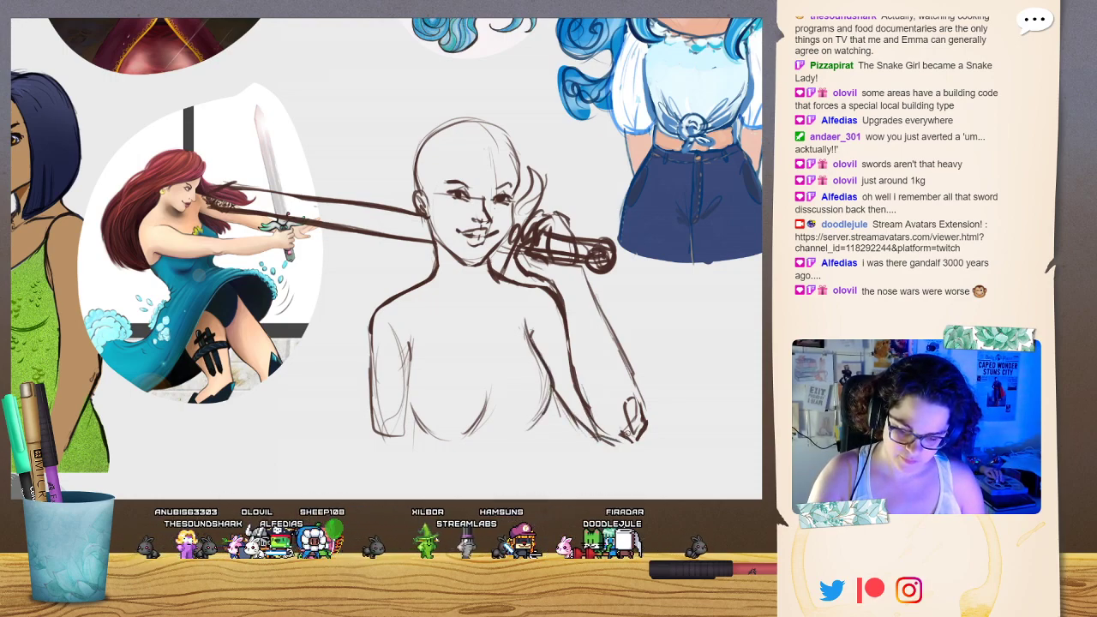
mouse_move(560, 401)
mouse_down()
mouse_move(603, 442)
mouse_move(628, 443)
mouse_up()
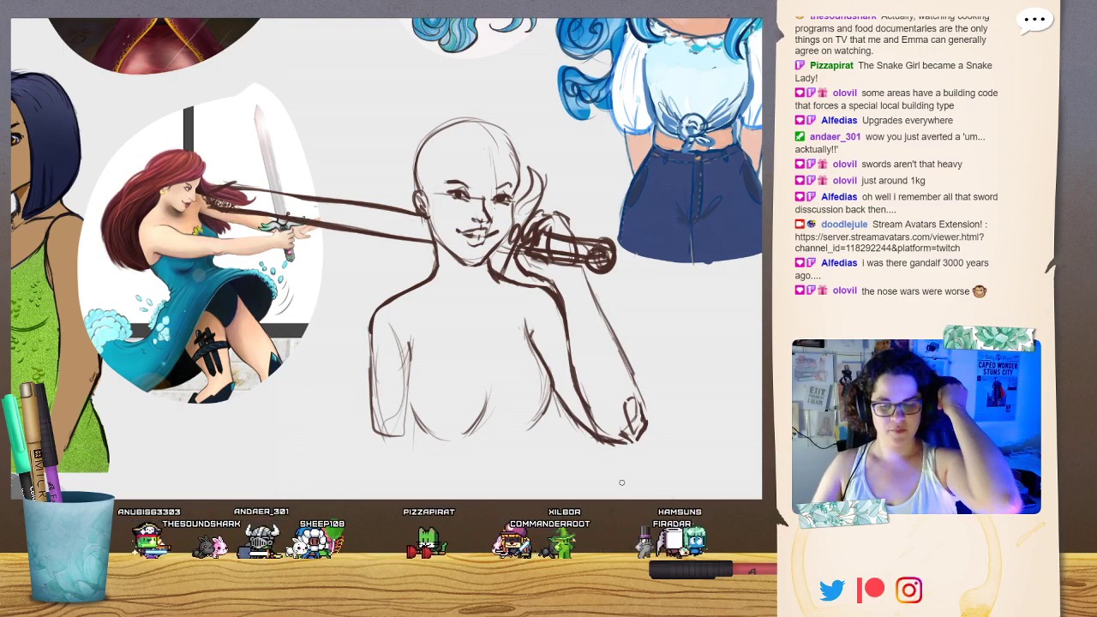
mouse_move(556, 399)
mouse_down()
mouse_move(610, 447)
mouse_move(626, 451)
mouse_move(641, 430)
mouse_up()
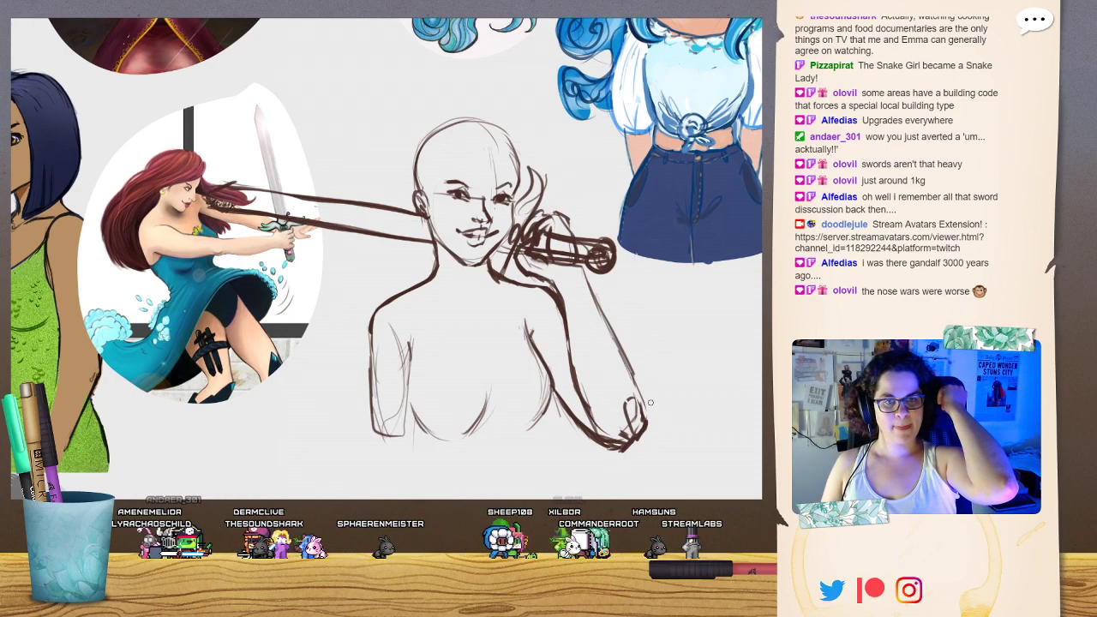
Detail the elbow point with a dark inner shape and firm up the elbow and the forearm's outer line.
mouse_move(638, 408)
mouse_down()
mouse_move(623, 422)
mouse_move(630, 433)
mouse_up()
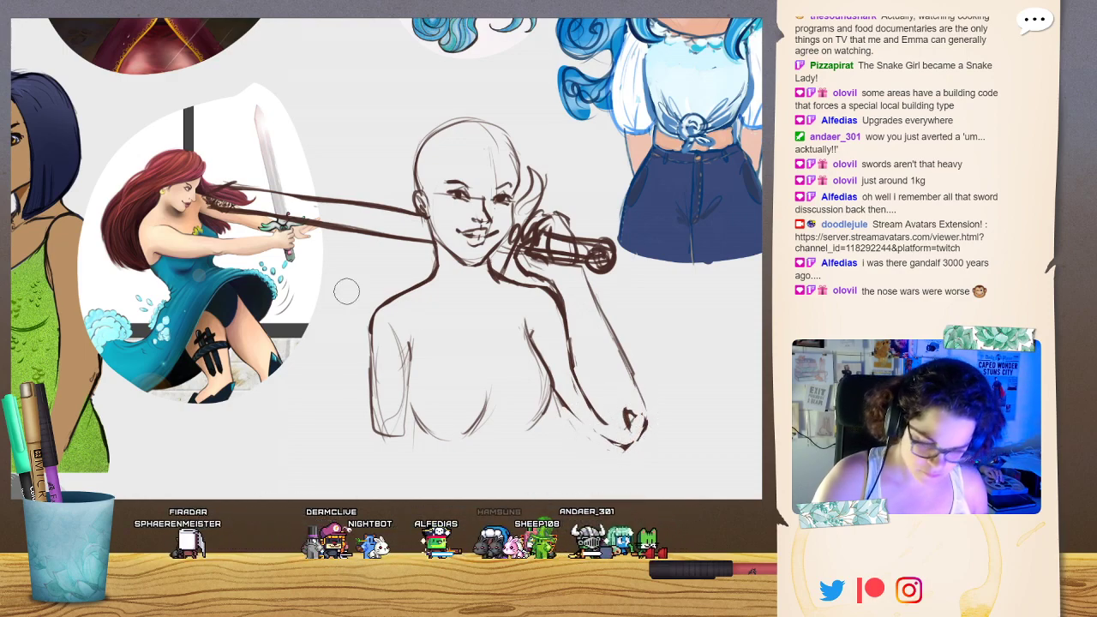
mouse_move(624, 415)
mouse_down()
mouse_move(641, 446)
mouse_move(644, 411)
mouse_up()
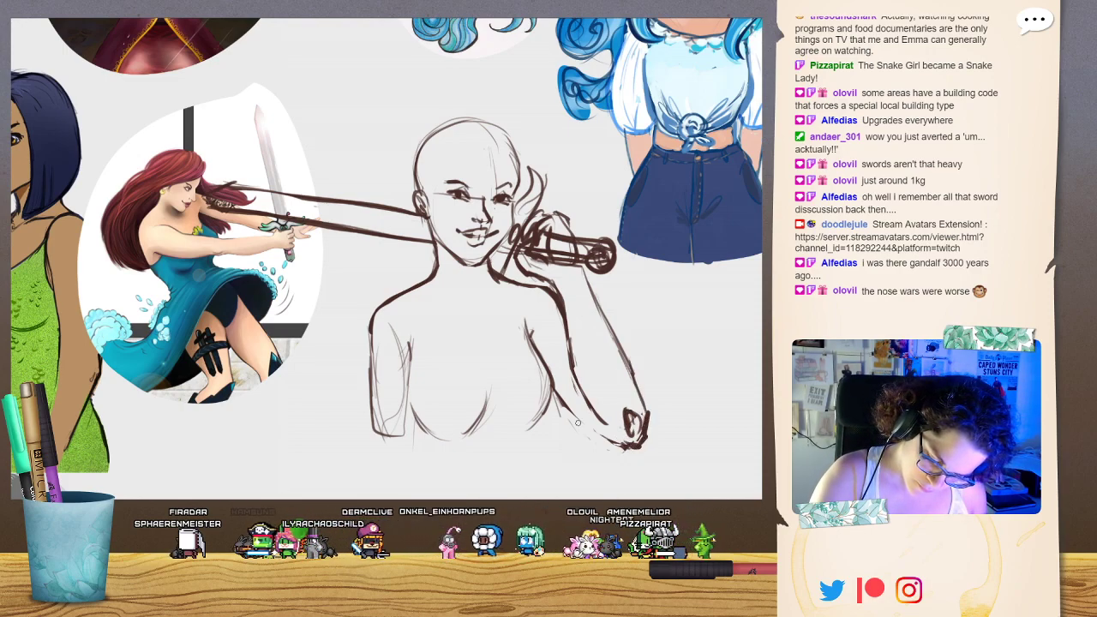
mouse_move(564, 403)
mouse_down()
mouse_move(629, 452)
mouse_move(649, 397)
mouse_up()
drag(622, 443, 633, 440)
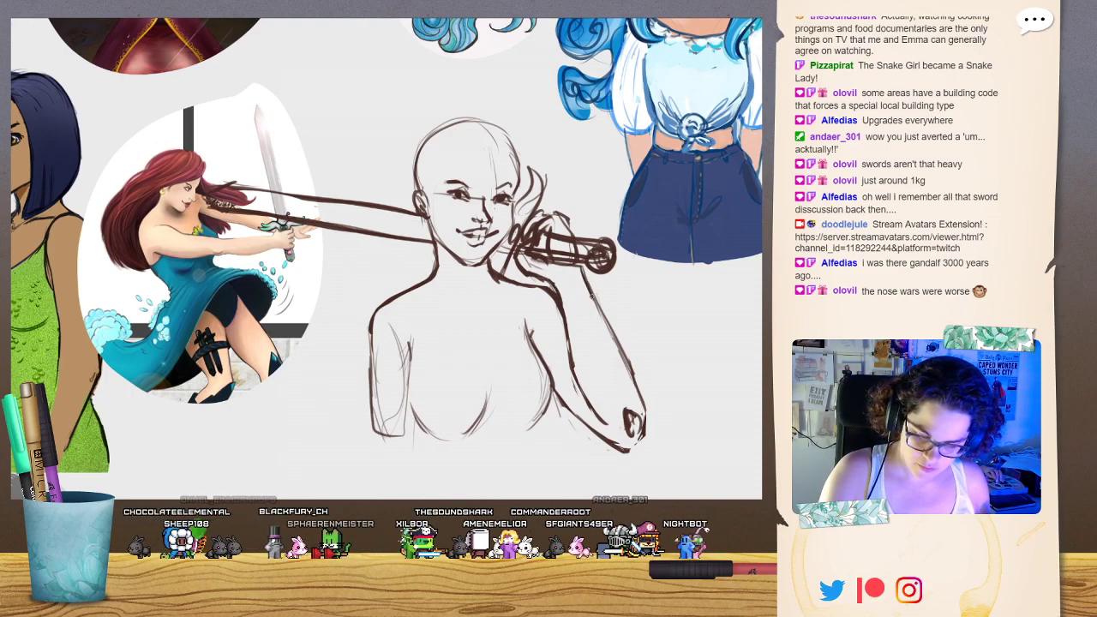
drag(578, 275, 632, 385)
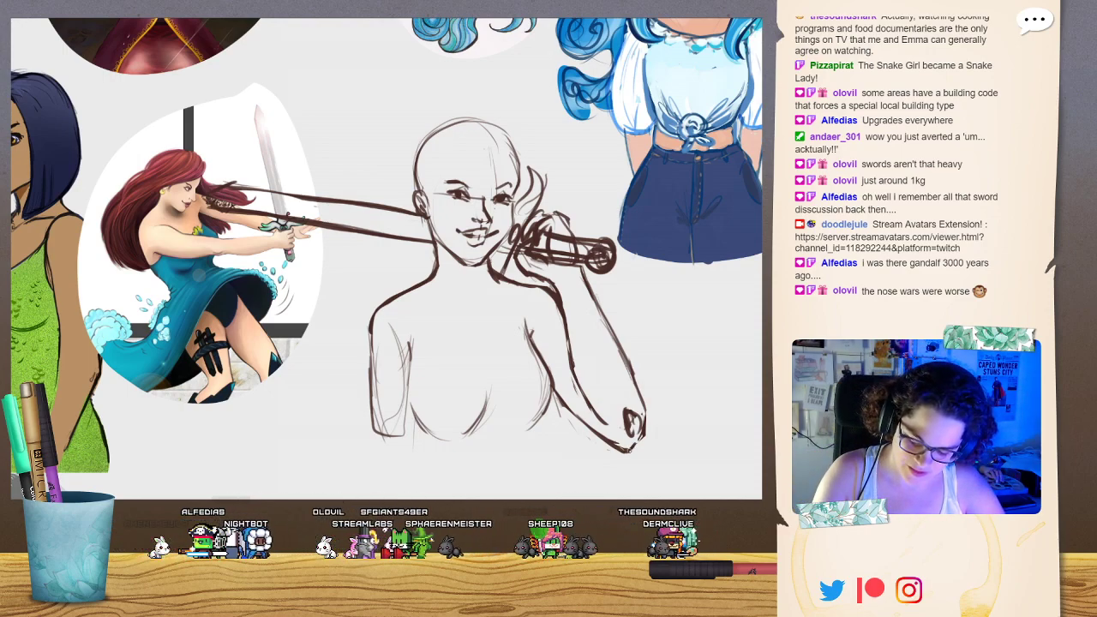
Point out the elf girl's nose in the neighbouring painting with a rough arrow and undo the strokes.
drag(257, 112, 503, 381)
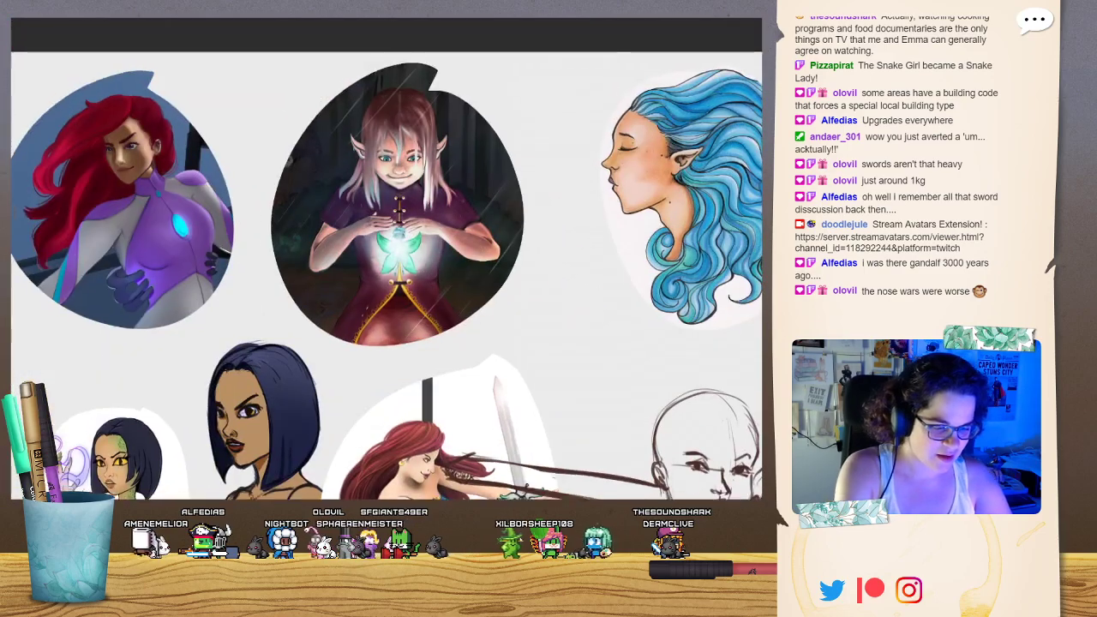
scroll(404, 231, up, 5)
scroll(117, 184, up, 6)
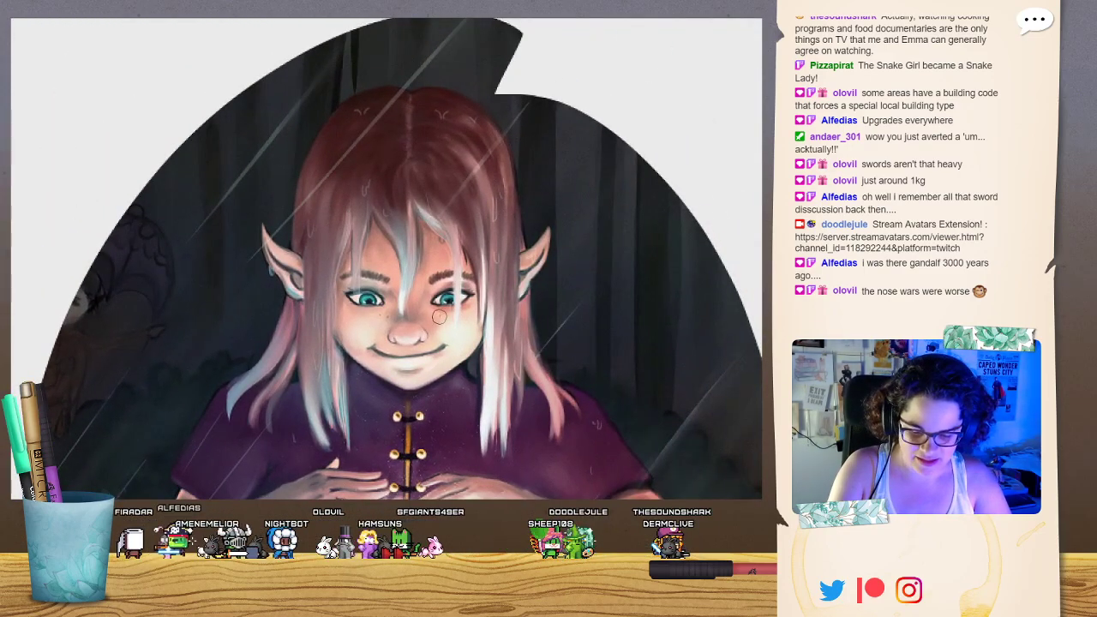
drag(470, 283, 419, 333)
drag(420, 333, 478, 325)
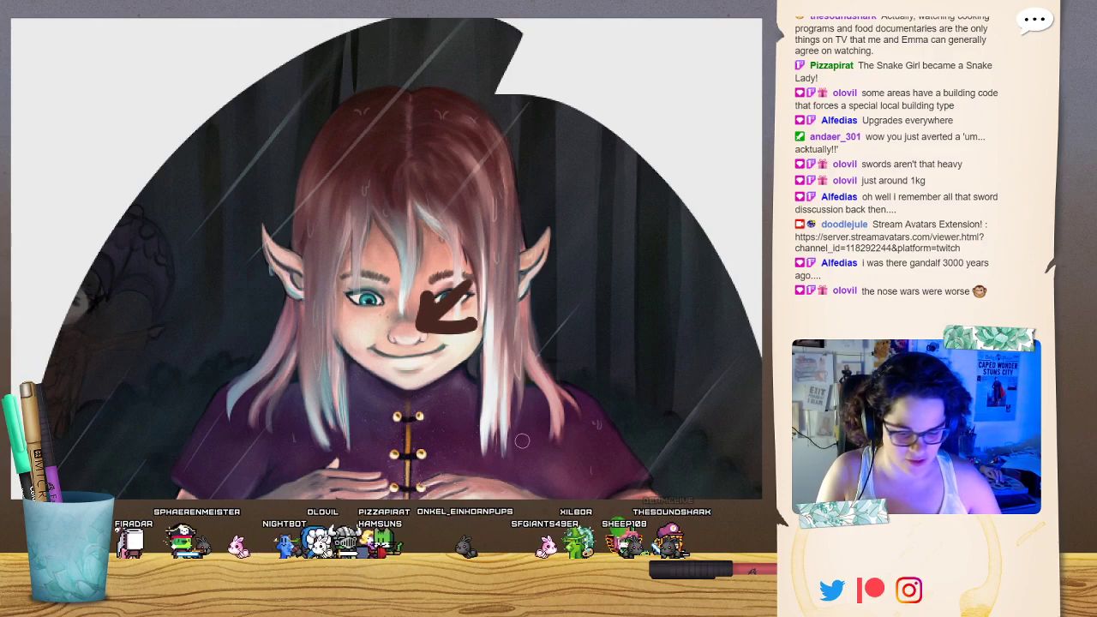
key(ctrl+z)
key(ctrl+z)
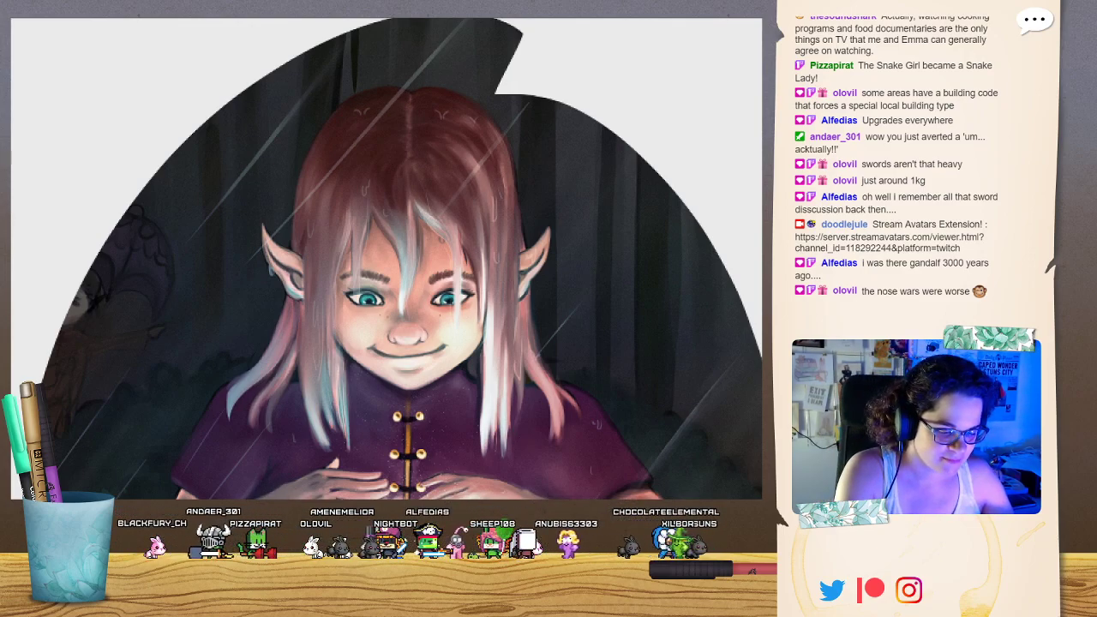
Strengthen the lowered arm's outer line and the breast curve, and start rough tattoo swirls on the upper arm.
scroll(386, 258, down, 4)
mouse_move(651, 368)
mouse_down()
mouse_move(385, 257)
mouse_move(248, 244)
mouse_up()
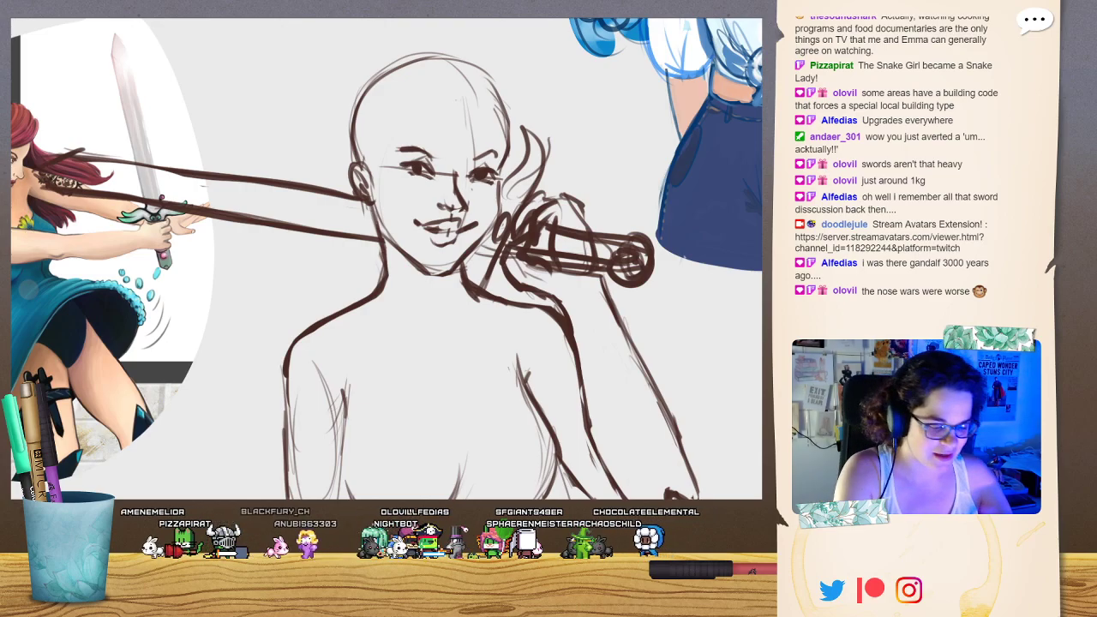
key(ctrl+minus)
drag(96, 337, 87, 301)
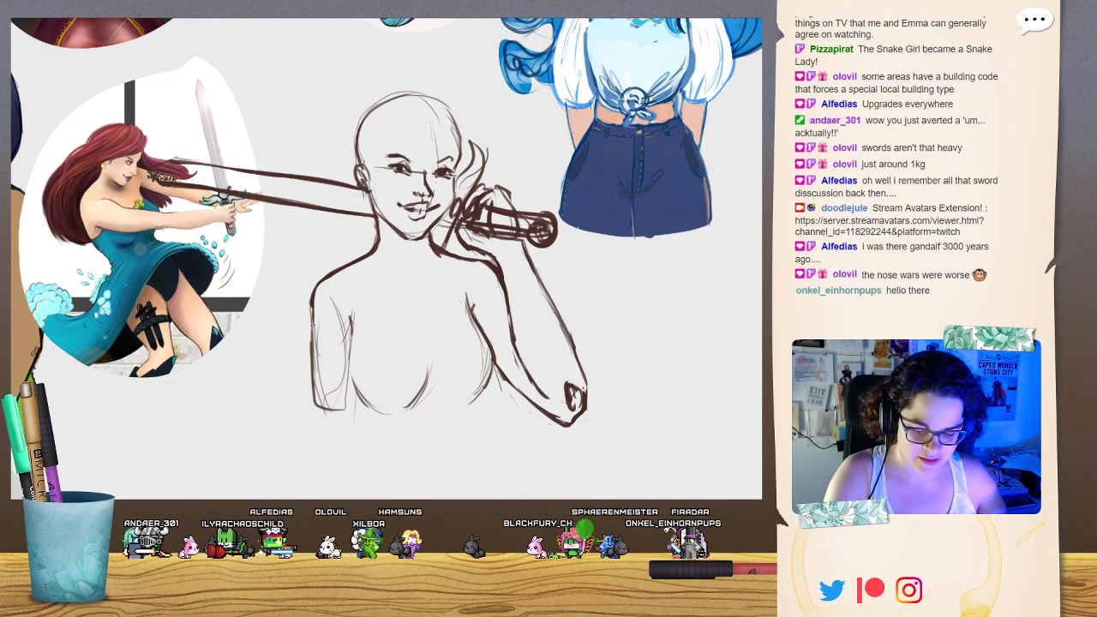
mouse_move(313, 320)
mouse_down()
mouse_move(339, 410)
mouse_move(382, 414)
mouse_up()
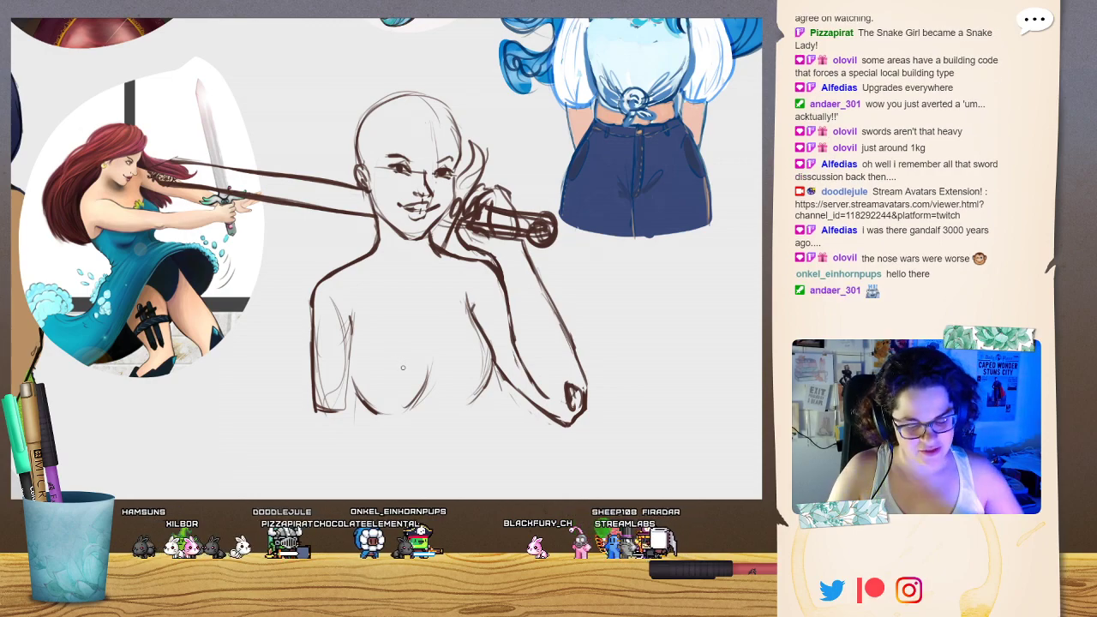
mouse_move(322, 304)
mouse_down()
mouse_move(322, 374)
mouse_move(333, 307)
mouse_up()
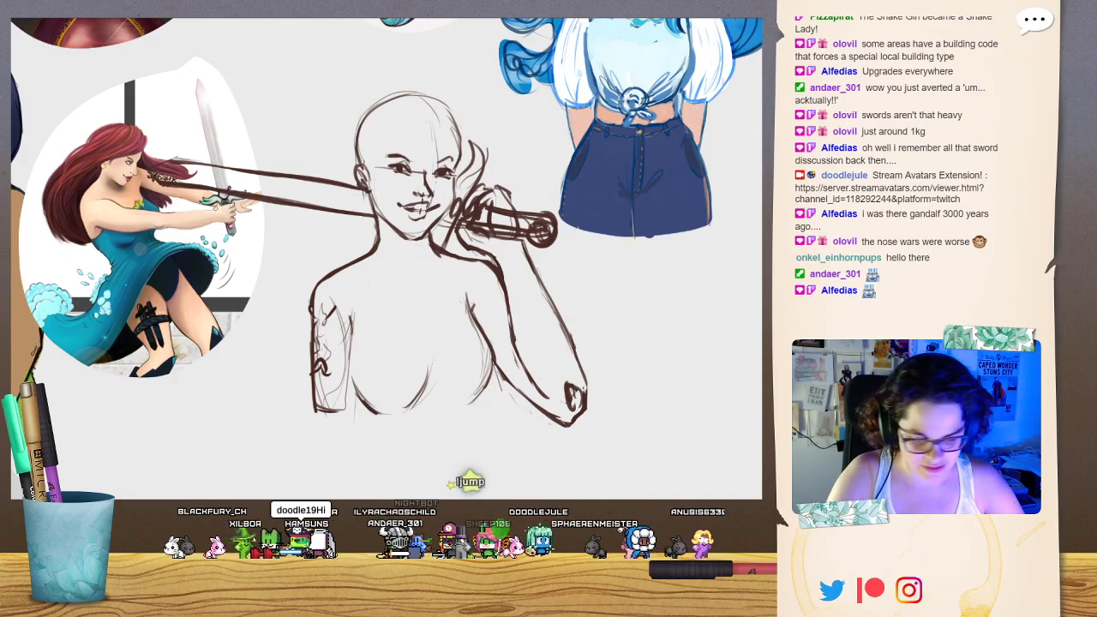
Move the old swordswoman artwork down beneath the sketched blade and examine her upper-arm tattoo up close.
drag(80, 121, 97, 212)
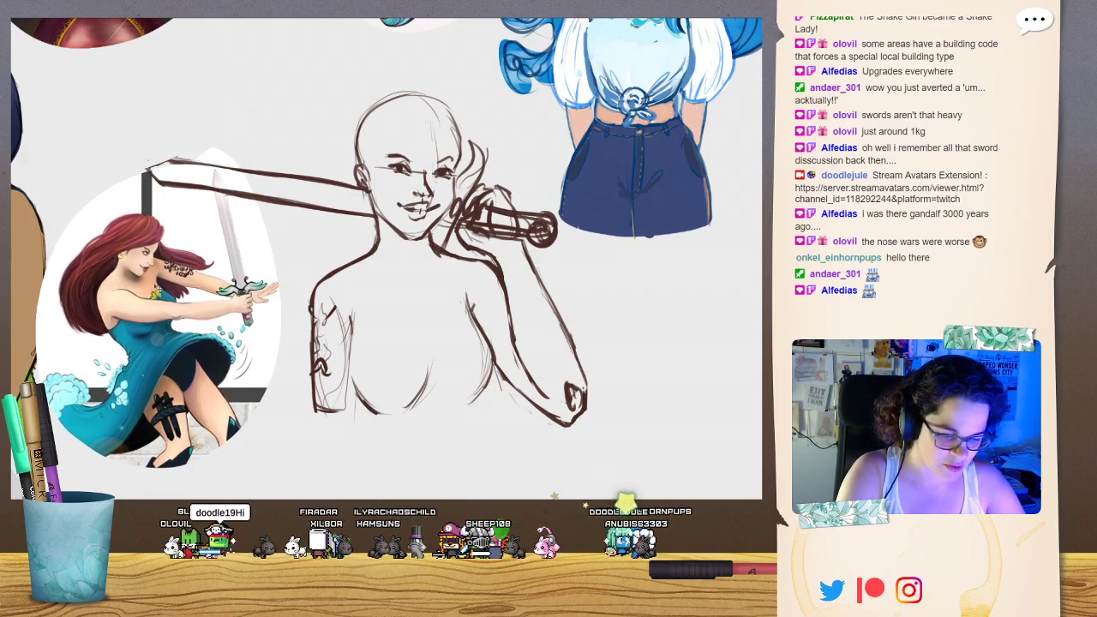
scroll(401, 271, up, 3)
key(ctrl+plus)
key(ctrl+plus)
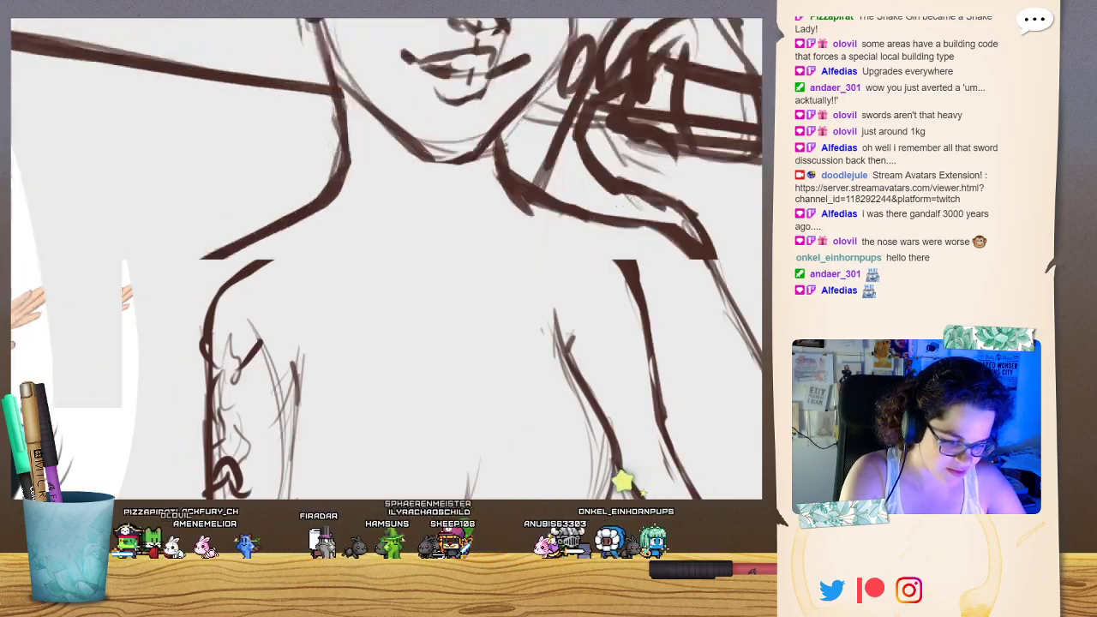
drag(68, 300, 730, 278)
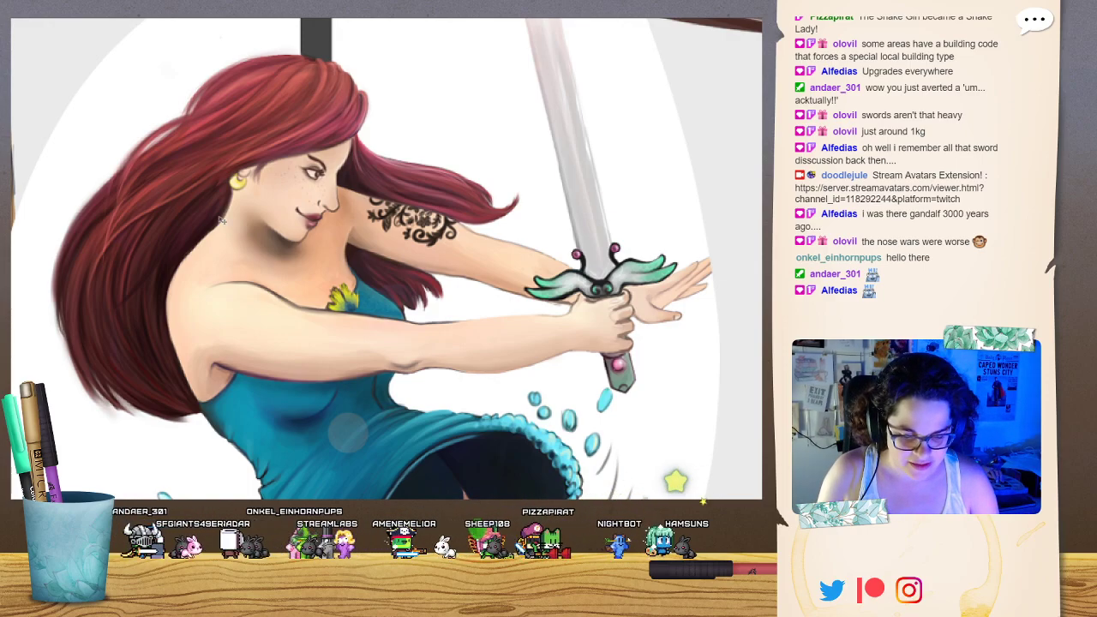
scroll(386, 258, right, 4)
key(ctrl+minus)
key(ctrl+minus)
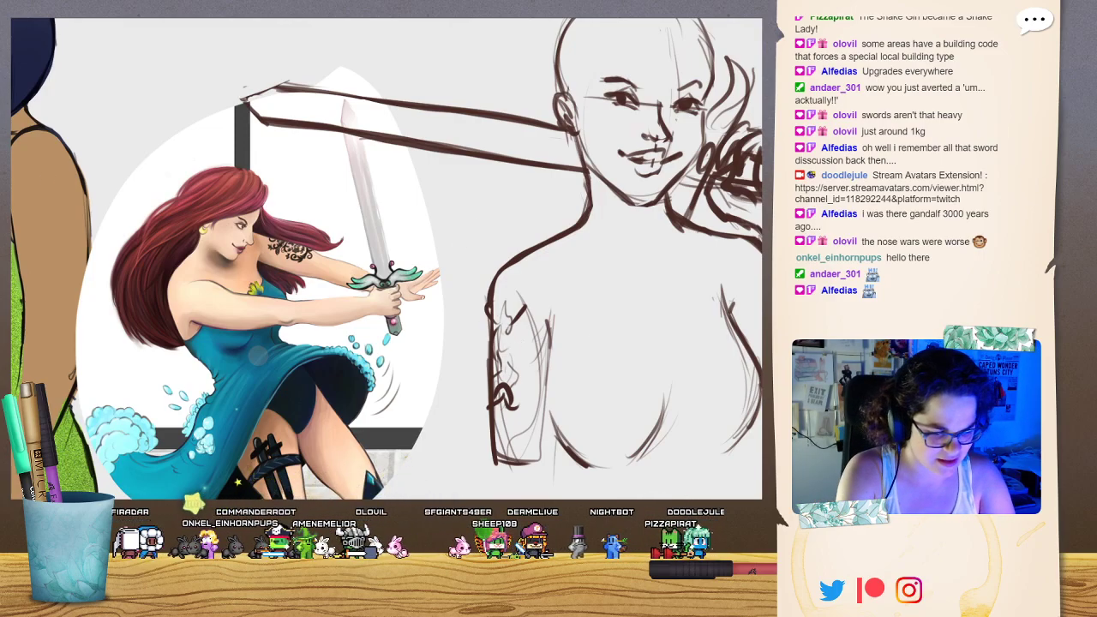
Draw darker curling tattoo vines down the lowered upper arm and clean up the arm's outer line around them.
mouse_move(503, 387)
mouse_down()
mouse_move(524, 358)
mouse_move(530, 365)
mouse_move(512, 327)
mouse_move(517, 348)
mouse_up()
mouse_move(490, 317)
mouse_down()
mouse_move(491, 274)
mouse_move(491, 374)
mouse_up()
drag(500, 284, 505, 270)
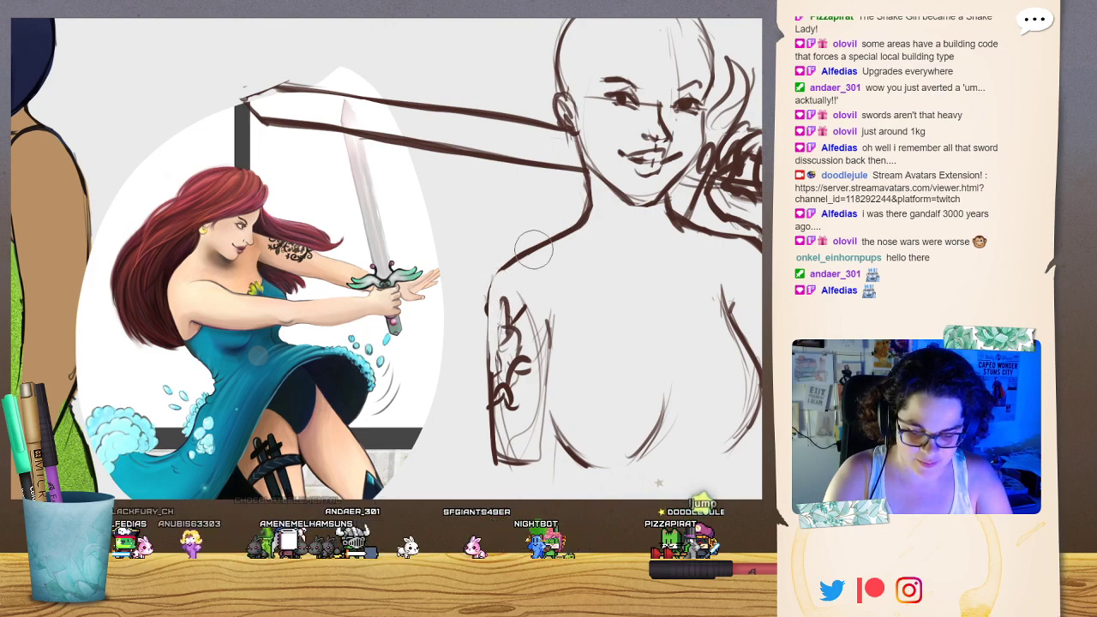
mouse_move(489, 312)
mouse_down()
mouse_move(491, 369)
mouse_move(496, 276)
mouse_move(489, 337)
mouse_up()
Refine the neck and shoulder lines and sketch short collarbone strokes at the base of the neck.
mouse_move(526, 257)
mouse_down()
mouse_move(567, 237)
mouse_move(543, 243)
mouse_move(634, 251)
mouse_up()
mouse_move(600, 210)
mouse_down()
mouse_move(583, 154)
mouse_move(605, 228)
mouse_up()
drag(673, 190, 662, 242)
mouse_move(642, 259)
mouse_down()
mouse_move(651, 269)
mouse_move(700, 247)
mouse_move(673, 248)
mouse_move(749, 238)
mouse_move(711, 228)
mouse_move(753, 235)
mouse_up()
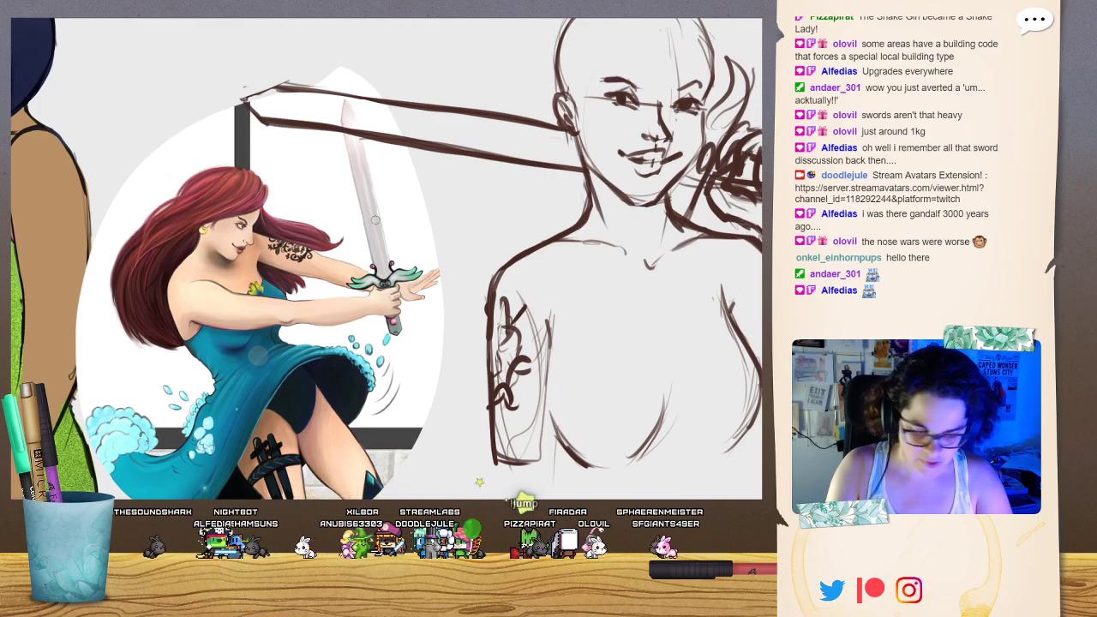
Check the whole figure sketch and add short strokes to the lower outer curves of both breasts.
drag(375, 220, 185, 303)
mouse_move(544, 382)
mouse_down()
mouse_move(538, 395)
mouse_move(565, 458)
mouse_up()
mouse_move(432, 333)
mouse_down()
mouse_move(345, 320)
mouse_move(352, 317)
mouse_up()
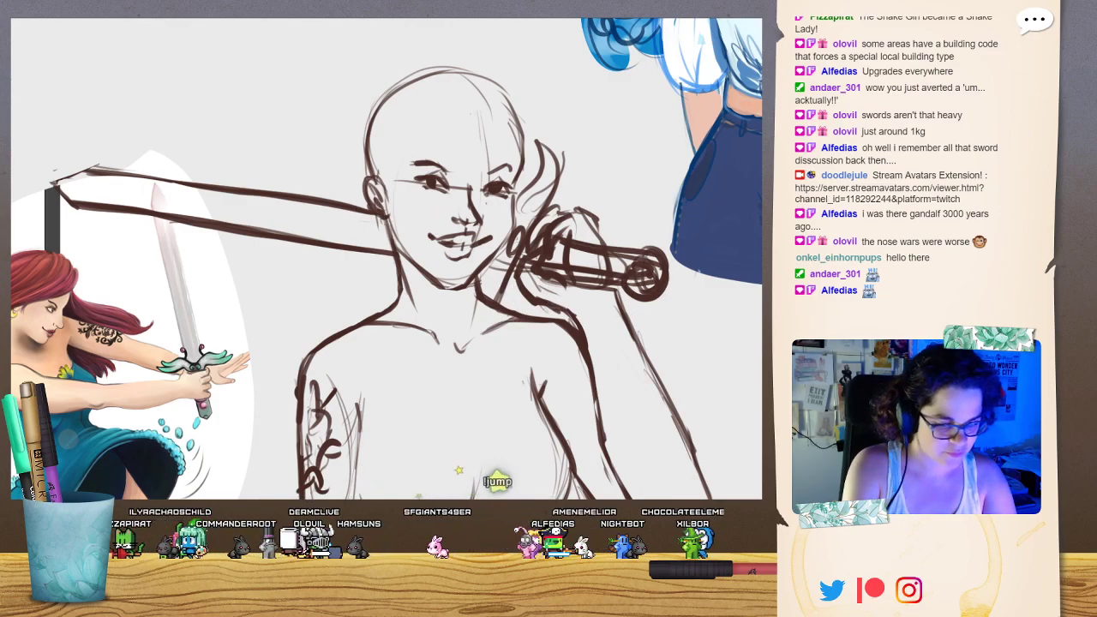
key(ctrl+plus)
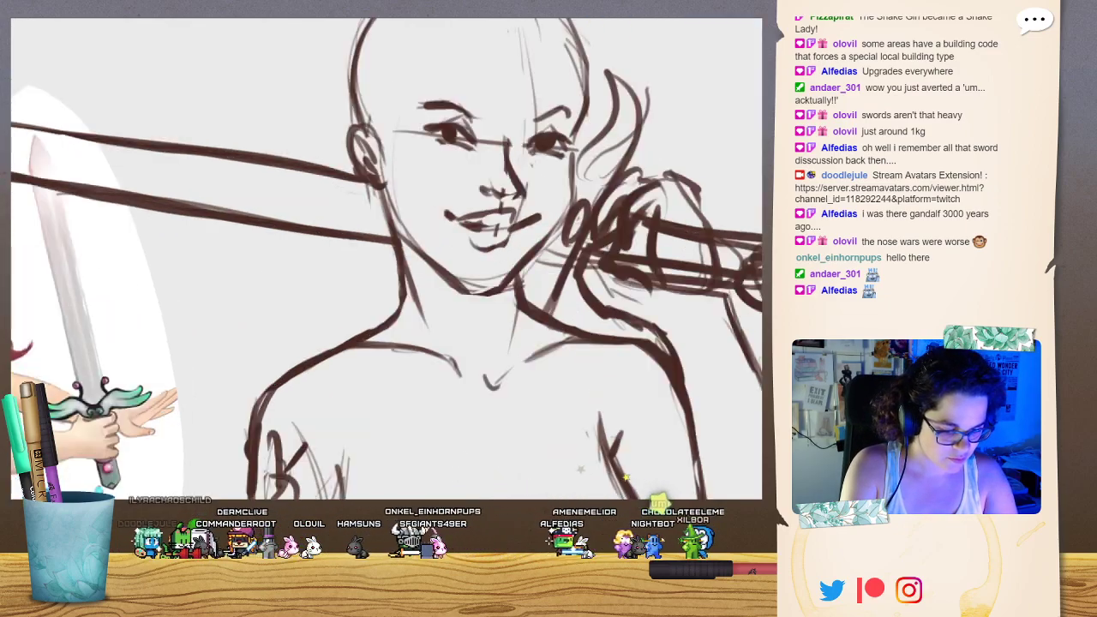
key(ctrl+minus)
key(ctrl+minus)
drag(387, 300, 370, 221)
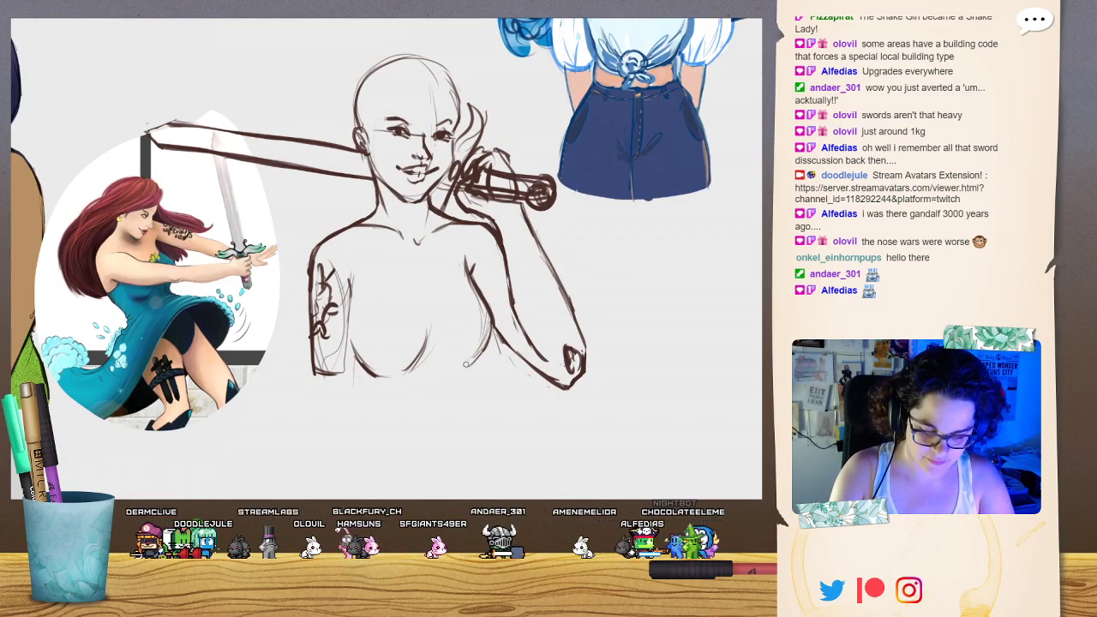
drag(483, 353, 464, 373)
drag(495, 330, 464, 368)
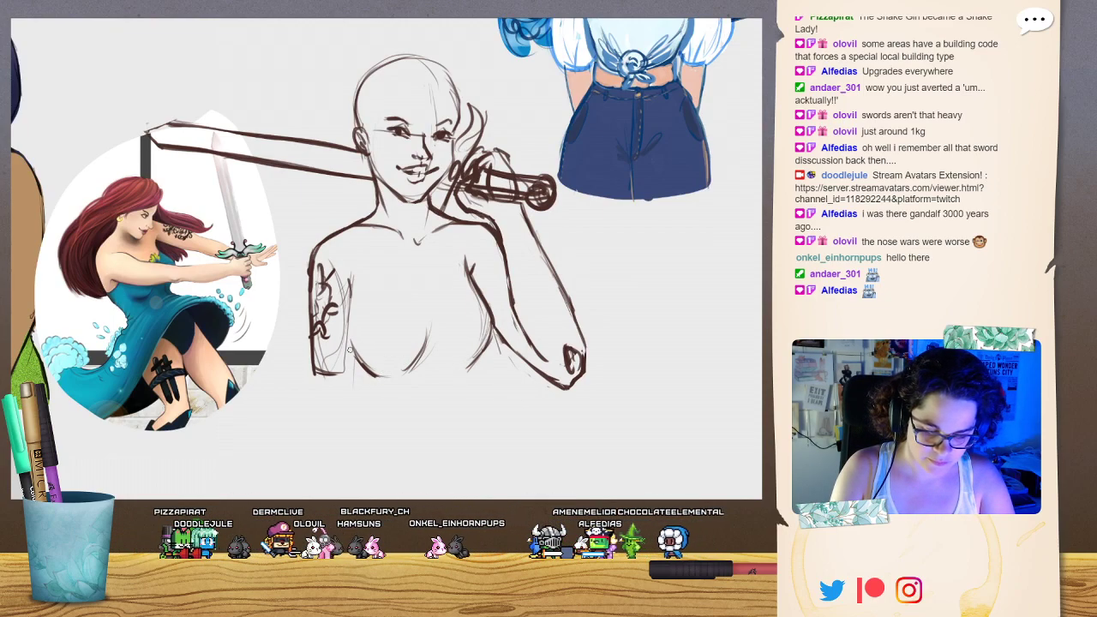
drag(350, 346, 362, 369)
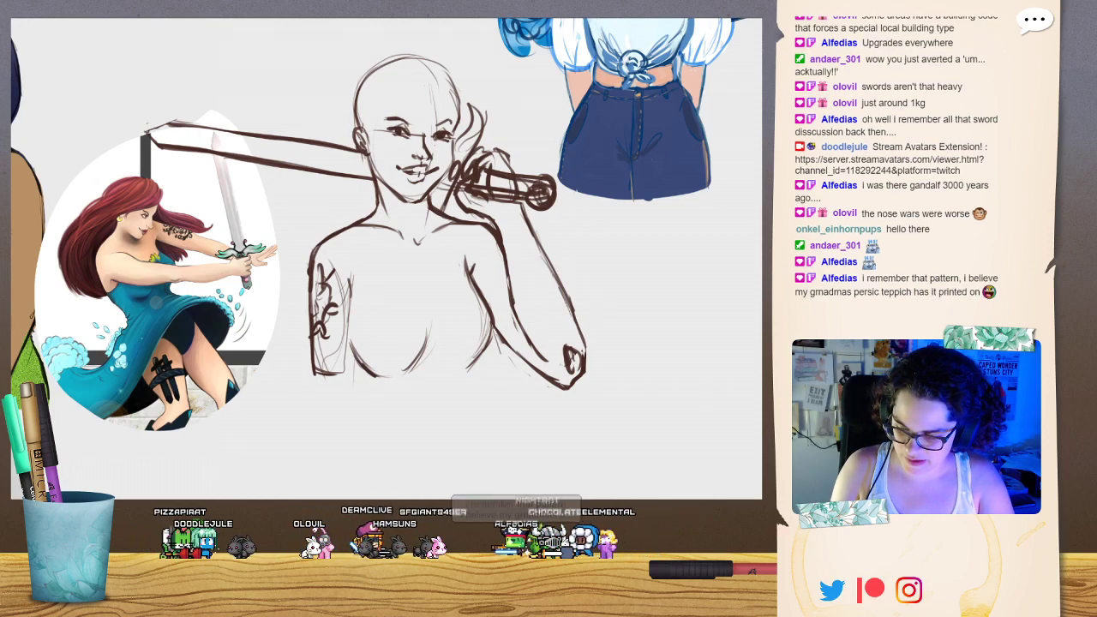
Sketch a side-swept fringe curving from the parting at the top of the head across the forehead.
drag(365, 230, 401, 251)
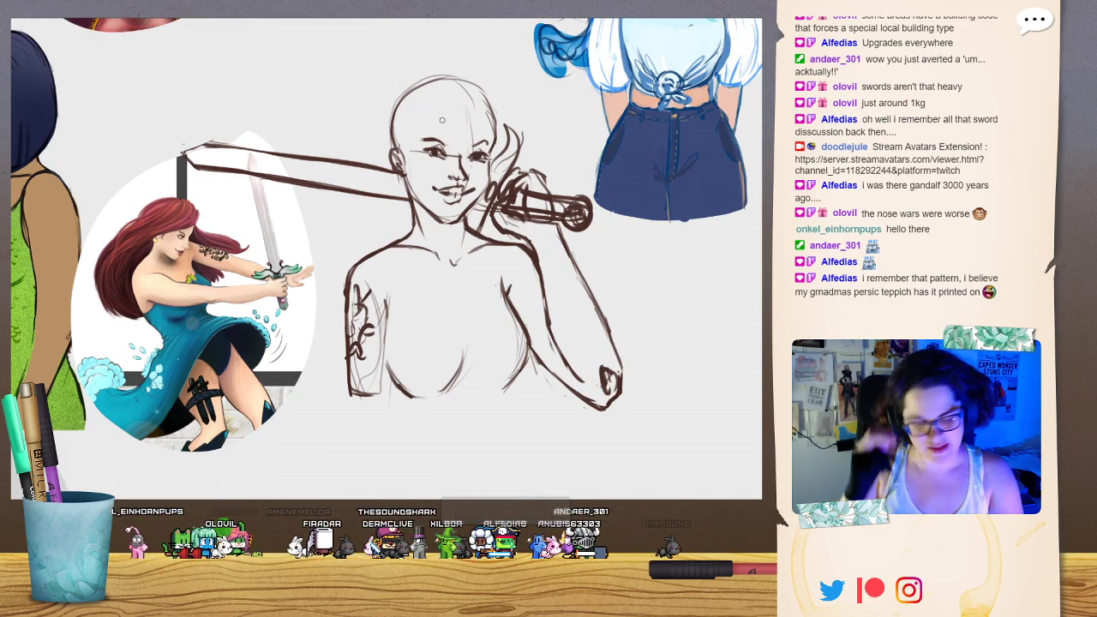
drag(460, 76, 483, 119)
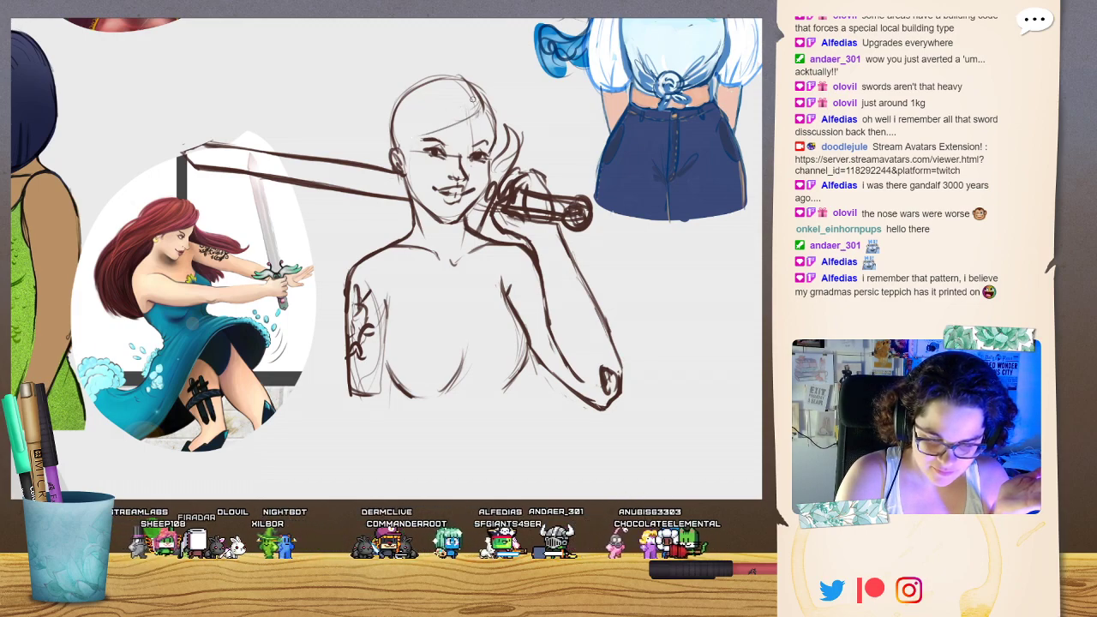
mouse_move(481, 84)
mouse_down()
mouse_move(438, 137)
mouse_move(413, 142)
mouse_up()
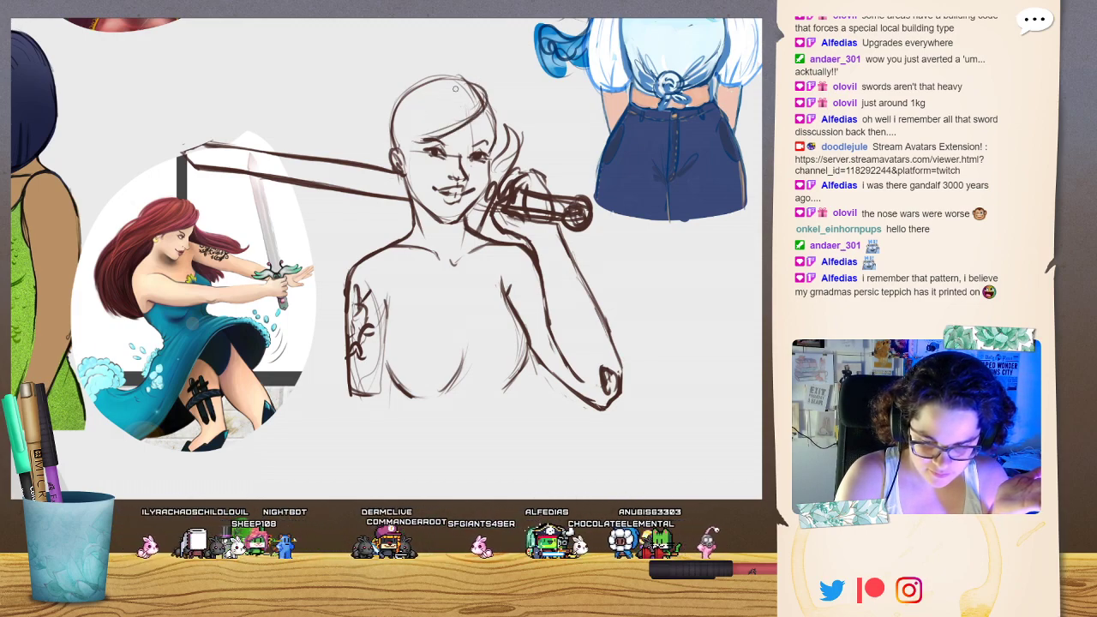
mouse_move(480, 79)
mouse_down()
mouse_move(432, 146)
mouse_move(385, 184)
mouse_up()
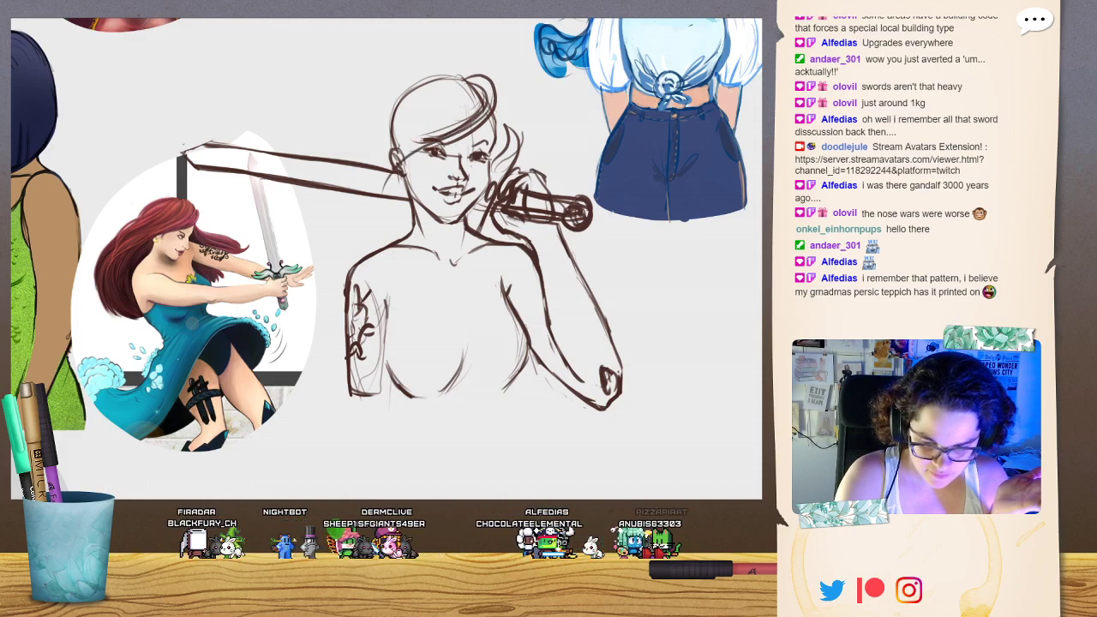
Rough in the hair volume over the crown and down past the ear on the blade side of the head.
drag(430, 142, 363, 249)
drag(394, 175, 368, 252)
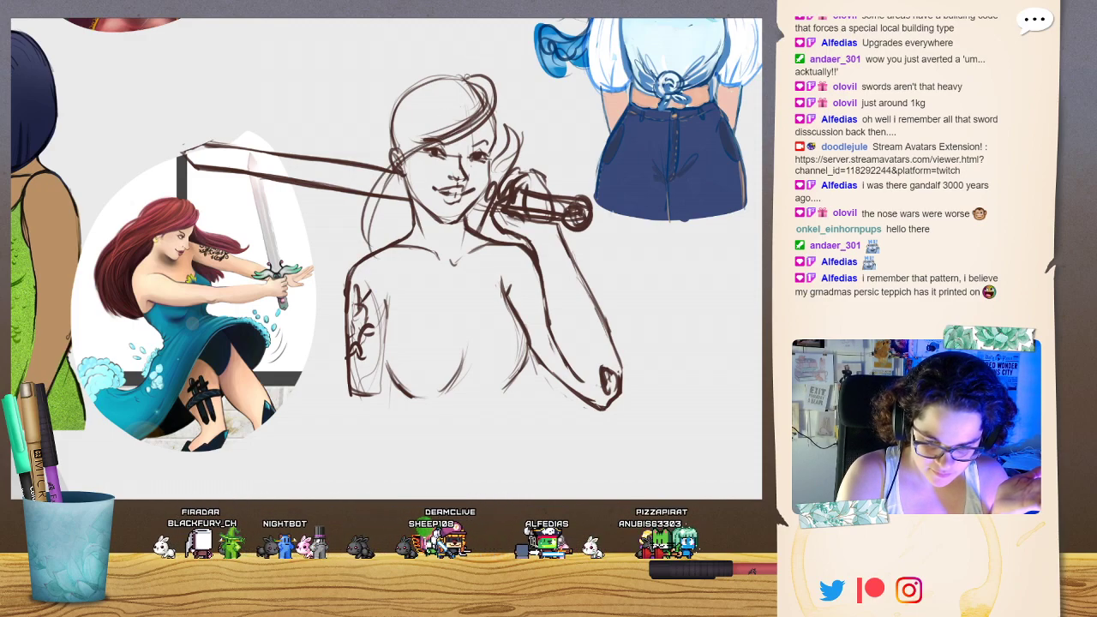
drag(447, 77, 487, 74)
mouse_move(473, 70)
mouse_down()
mouse_move(491, 85)
mouse_move(427, 77)
mouse_move(399, 95)
mouse_move(329, 219)
mouse_move(367, 109)
mouse_move(362, 191)
mouse_move(346, 185)
mouse_up()
drag(402, 90, 351, 240)
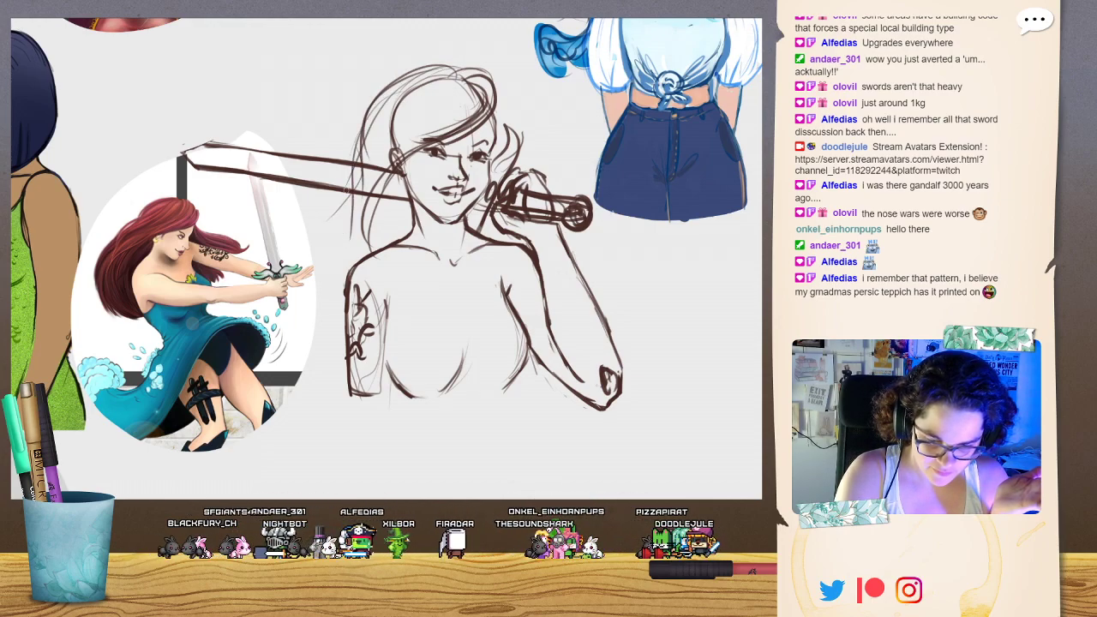
Draw the long outer contour of the hair flowing from the crown behind the shoulder and down alongside the tattooed arm.
drag(365, 195, 317, 333)
mouse_move(346, 277)
mouse_down()
mouse_move(331, 398)
mouse_move(336, 381)
mouse_up()
drag(357, 190, 322, 282)
drag(404, 76, 351, 197)
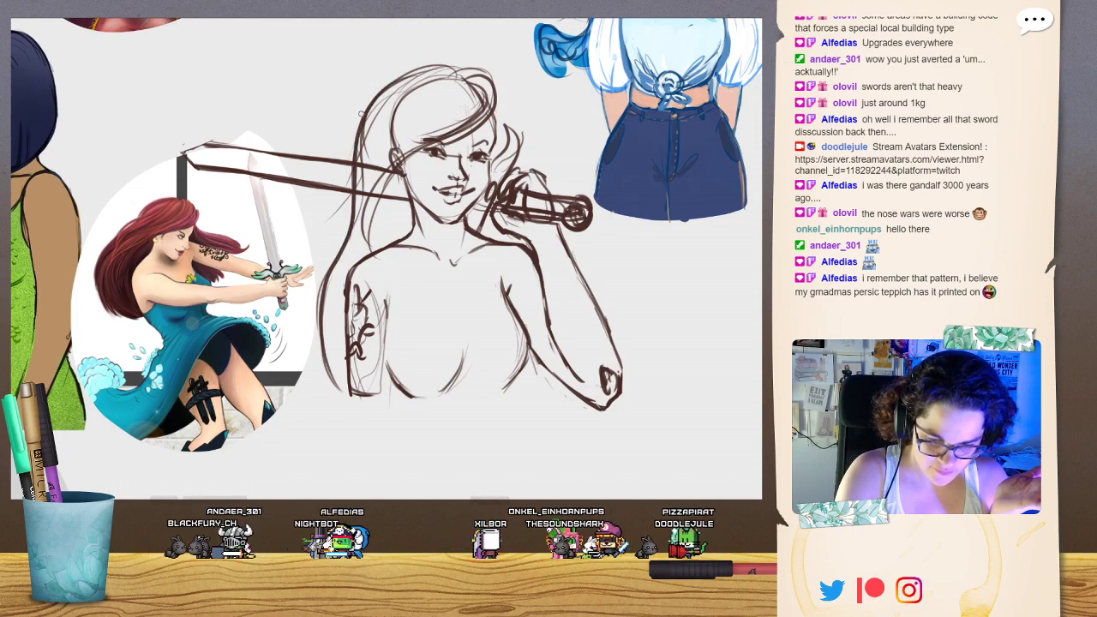
mouse_move(456, 66)
mouse_down()
mouse_move(392, 82)
mouse_move(351, 161)
mouse_move(329, 267)
mouse_up()
drag(336, 285, 350, 401)
drag(329, 372, 348, 397)
drag(320, 331, 329, 374)
drag(347, 245, 324, 307)
Clear the blade and head lines showing through the hair and redraw the strands of the fringe and crown.
mouse_move(390, 168)
mouse_down()
mouse_move(376, 193)
mouse_move(470, 131)
mouse_up()
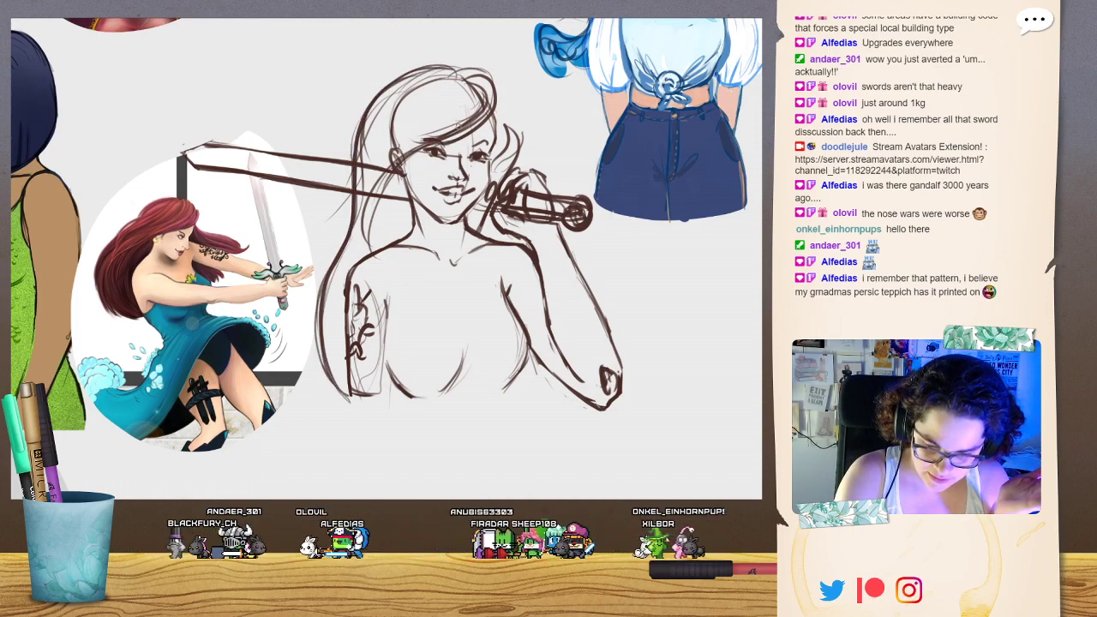
mouse_move(488, 76)
mouse_down()
mouse_move(471, 129)
mouse_move(446, 117)
mouse_up()
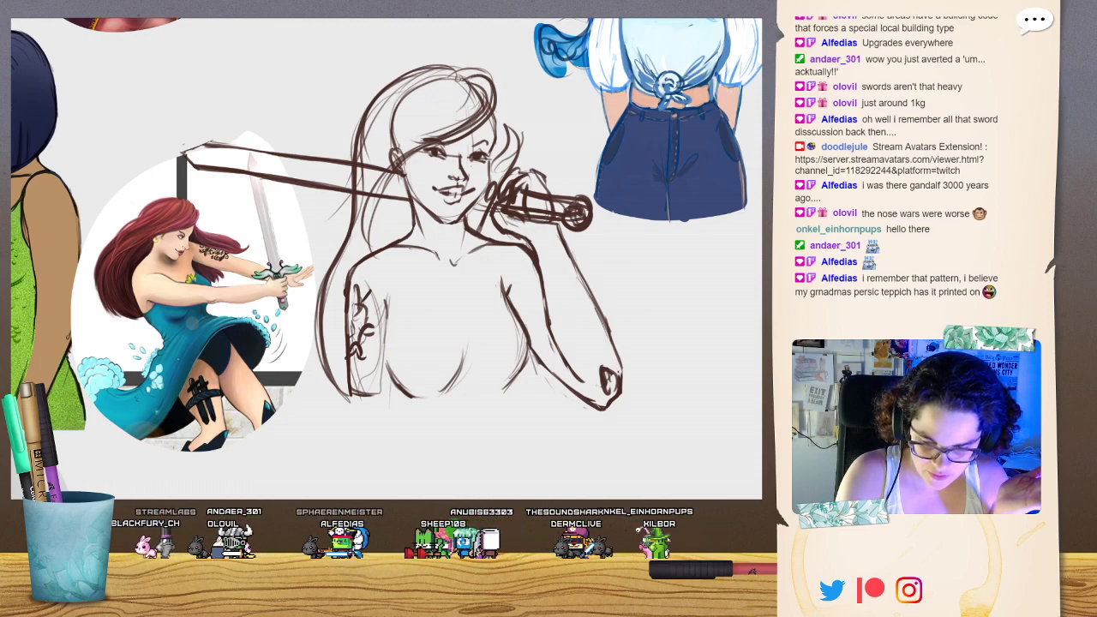
mouse_move(437, 77)
mouse_down()
mouse_move(393, 104)
mouse_move(377, 151)
mouse_up()
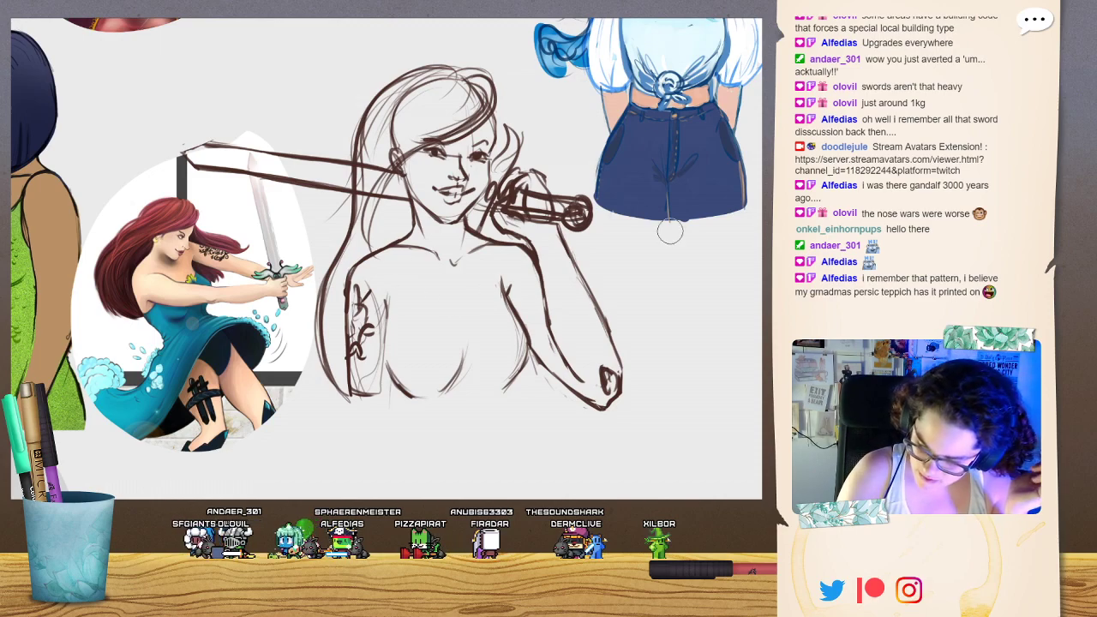
mouse_move(367, 173)
mouse_down()
mouse_move(364, 198)
mouse_move(365, 161)
mouse_move(386, 166)
mouse_move(401, 190)
mouse_up()
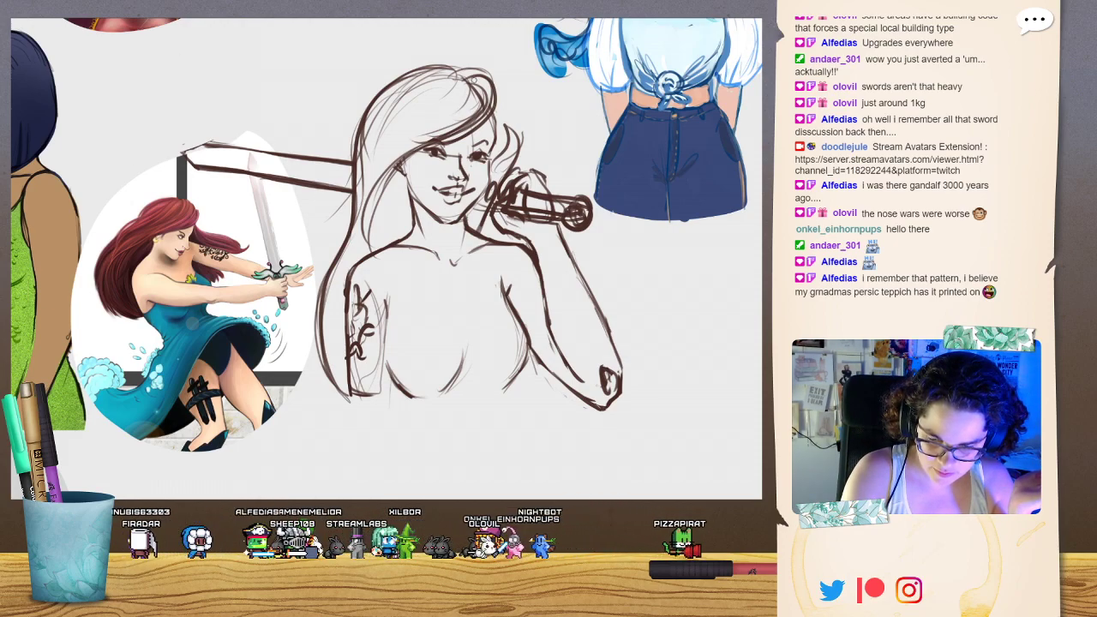
mouse_move(478, 79)
mouse_down()
mouse_move(471, 115)
mouse_move(375, 112)
mouse_up()
drag(413, 74, 366, 166)
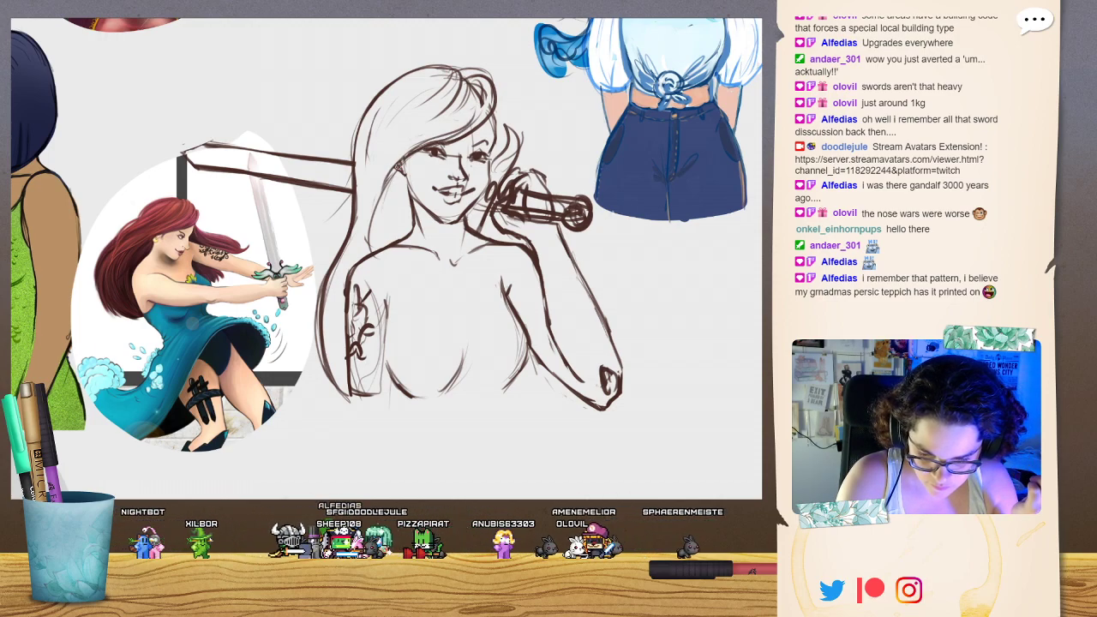
Try sketching a wavy lock of hair falling from beside the face over the front of the tattooed arm's shoulder.
drag(401, 182, 387, 243)
mouse_move(381, 181)
mouse_down()
mouse_move(374, 246)
mouse_move(392, 294)
mouse_up()
drag(363, 226, 404, 293)
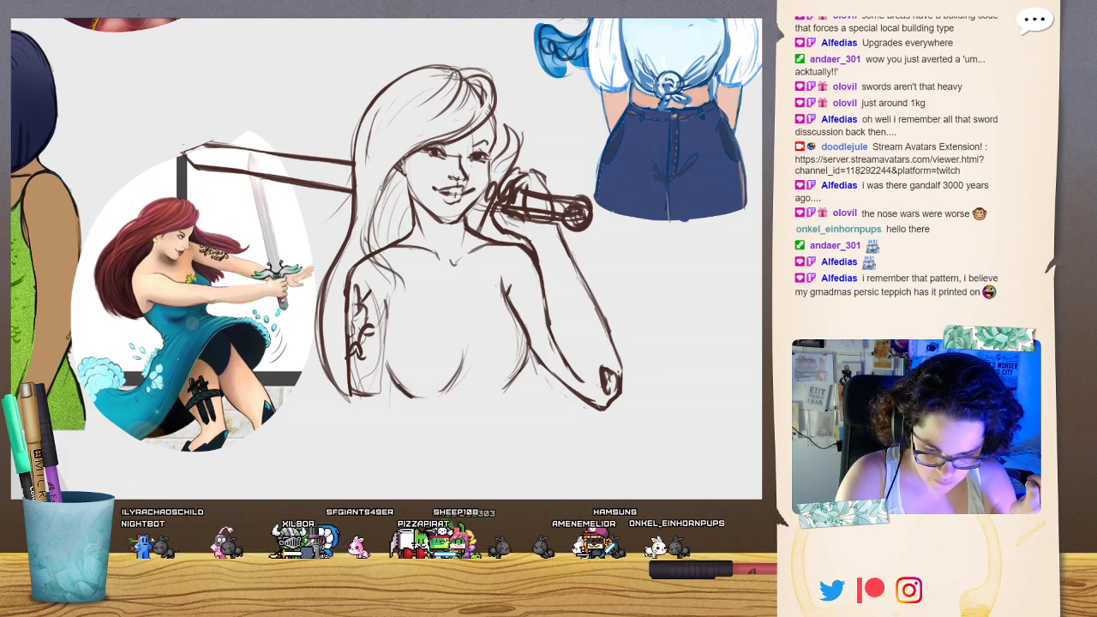
drag(382, 183, 404, 318)
drag(382, 262, 377, 336)
mouse_move(404, 278)
mouse_down()
mouse_move(397, 337)
mouse_move(385, 339)
mouse_up()
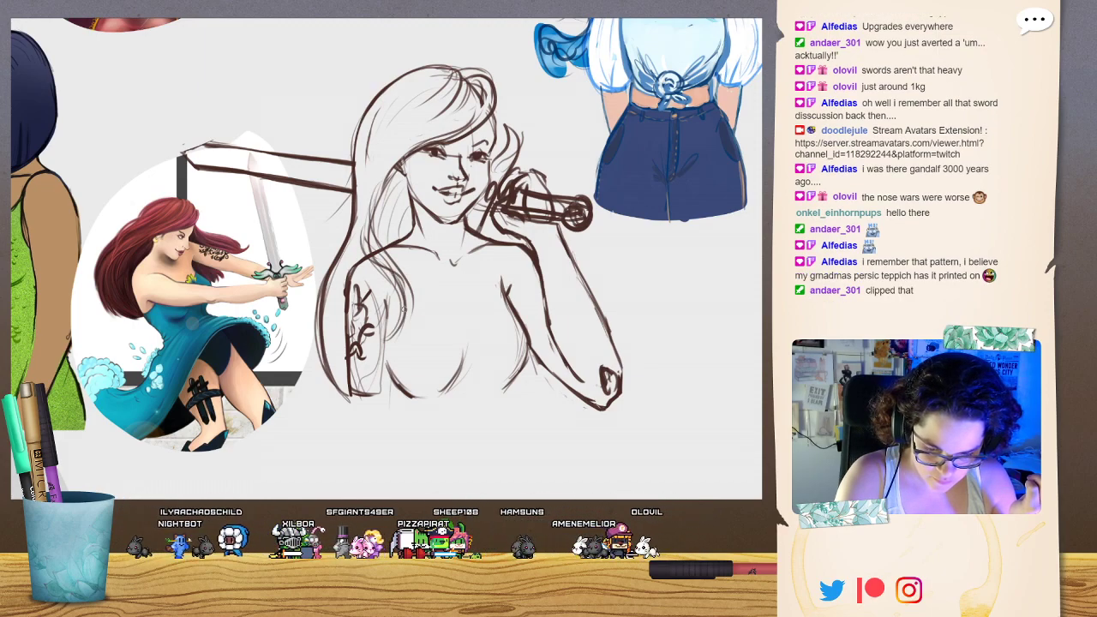
drag(388, 254, 402, 342)
drag(385, 200, 416, 305)
drag(384, 242, 374, 344)
drag(396, 286, 375, 344)
drag(358, 204, 398, 310)
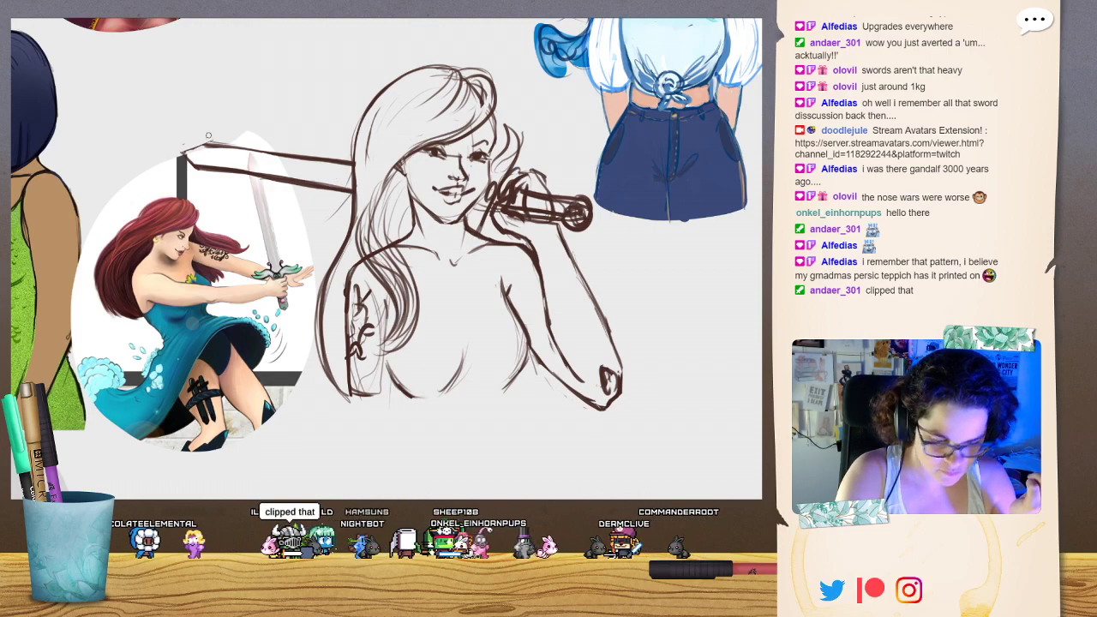
Try erasing the shoulder and arm lines beneath the front hair lock and reworking the lock's strands.
mouse_move(380, 213)
mouse_down()
mouse_move(363, 220)
mouse_move(363, 245)
mouse_move(384, 259)
mouse_move(387, 243)
mouse_move(391, 273)
mouse_up()
mouse_move(381, 216)
mouse_down()
mouse_move(381, 171)
mouse_move(375, 196)
mouse_up()
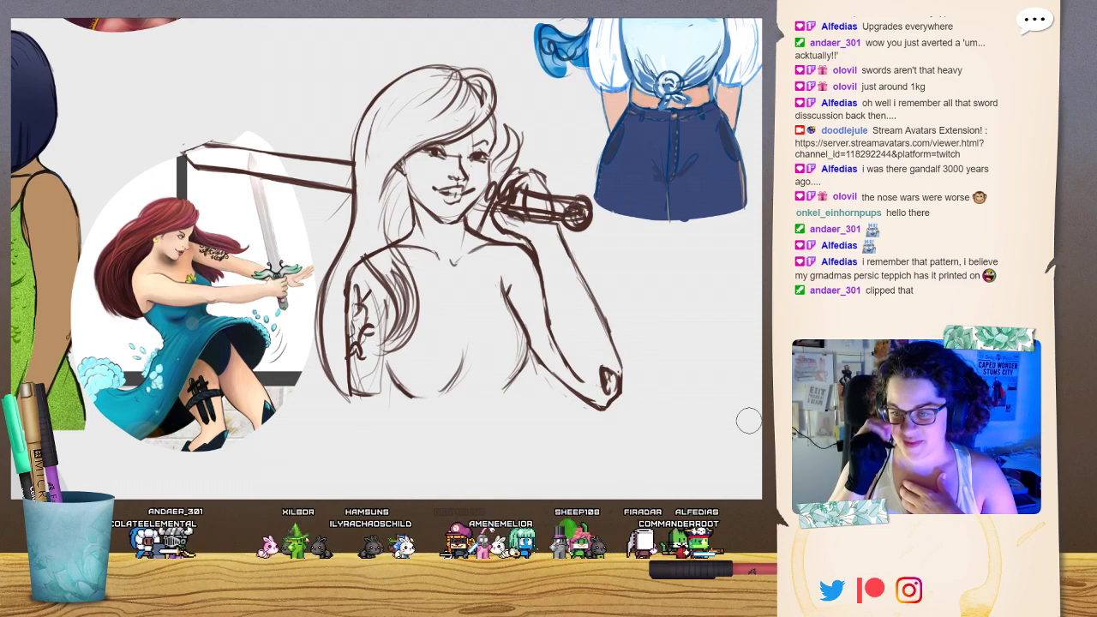
mouse_move(372, 244)
mouse_down()
mouse_move(363, 245)
mouse_move(378, 265)
mouse_move(387, 244)
mouse_up()
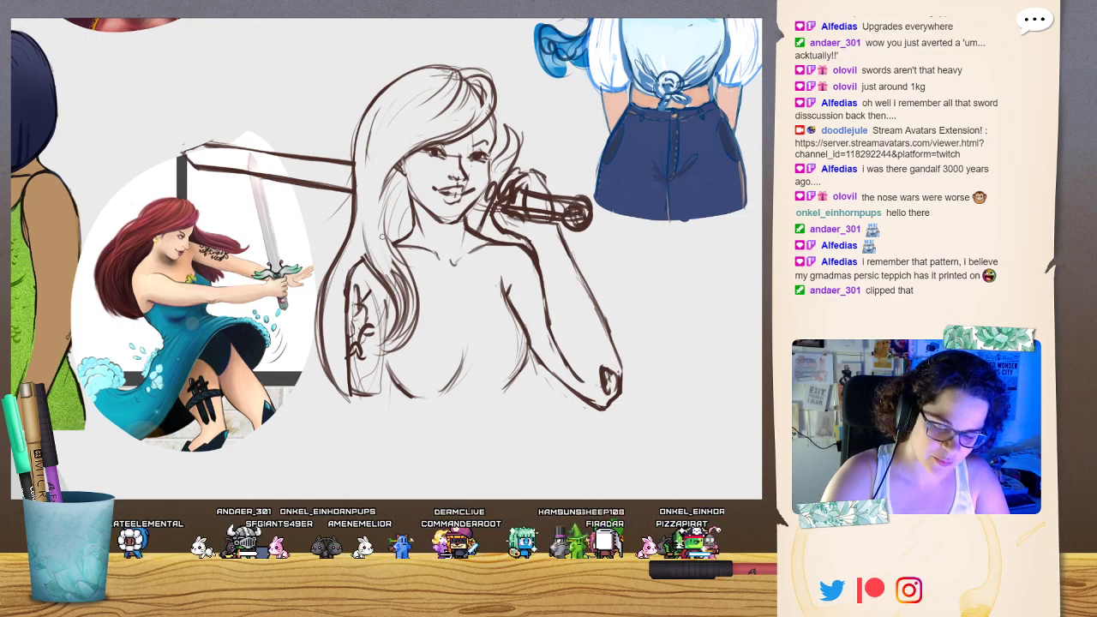
drag(409, 278, 385, 198)
drag(394, 240, 411, 297)
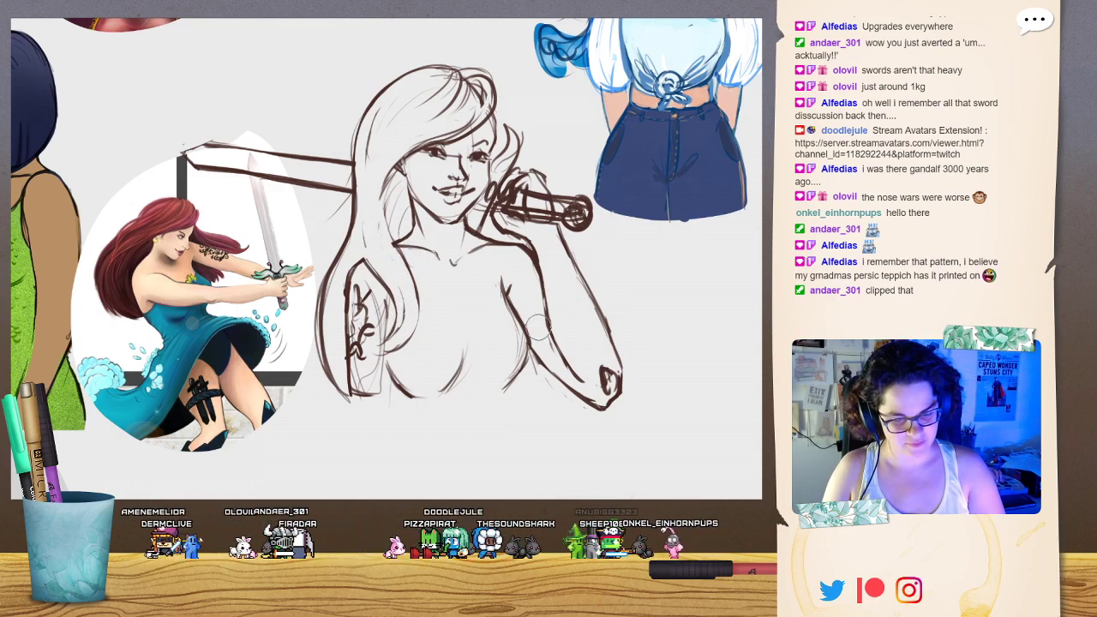
mouse_move(407, 267)
mouse_down()
mouse_move(414, 291)
mouse_move(398, 345)
mouse_up()
drag(393, 257, 407, 311)
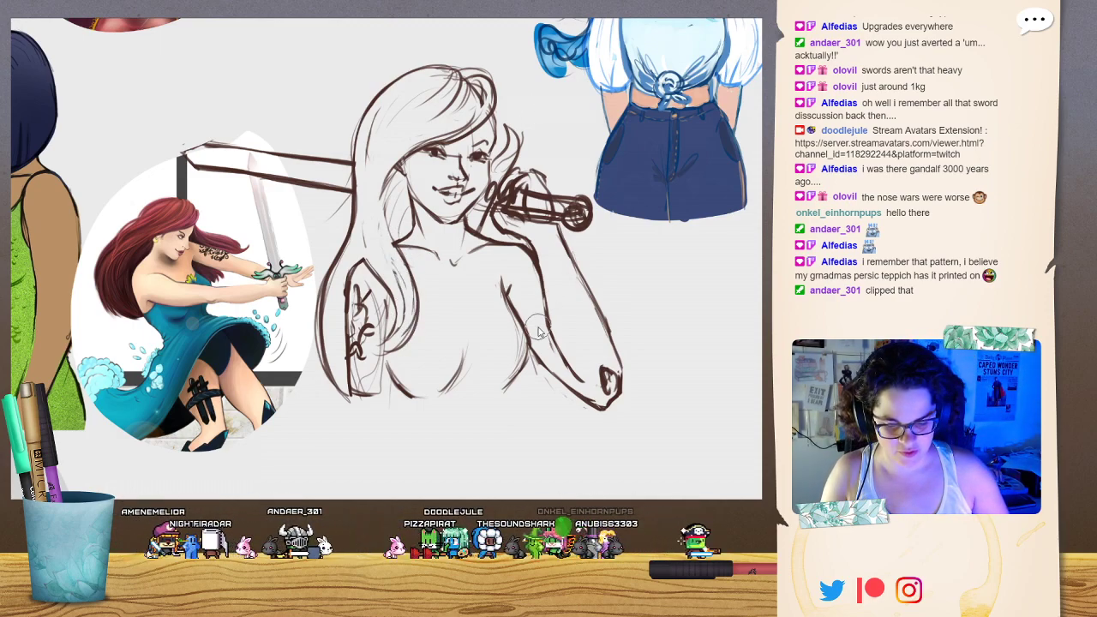
mouse_move(379, 210)
mouse_down()
mouse_move(400, 263)
mouse_move(393, 341)
mouse_up()
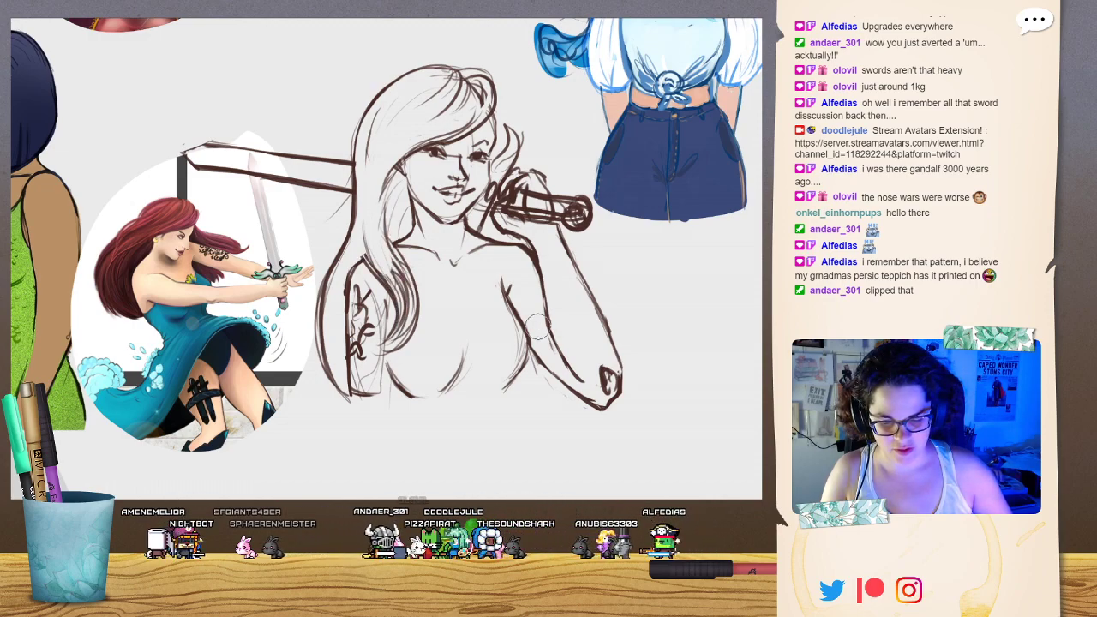
Undo the front hair lock and the erasing around the shoulder.
key(ctrl+z)
key(ctrl+z)
key(ctrl+z)
key(ctrl+z)
key(ctrl+z)
key(ctrl+z)
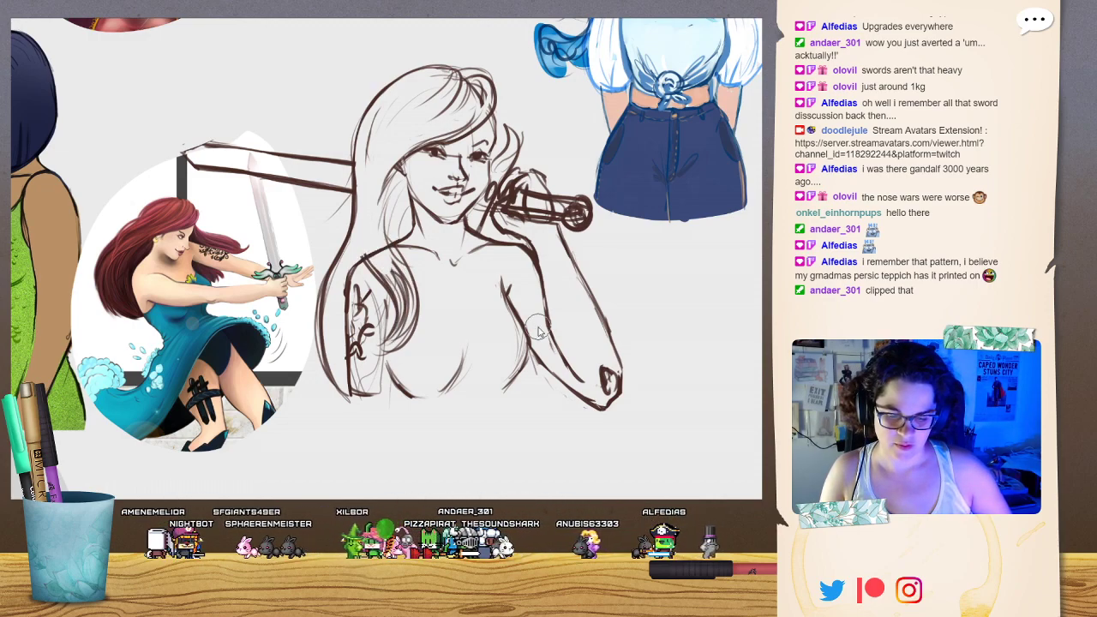
key(ctrl+z)
key(ctrl+z)
key(ctrl+z)
key(ctrl+z)
key(ctrl+z)
key(ctrl+z)
key(ctrl+z)
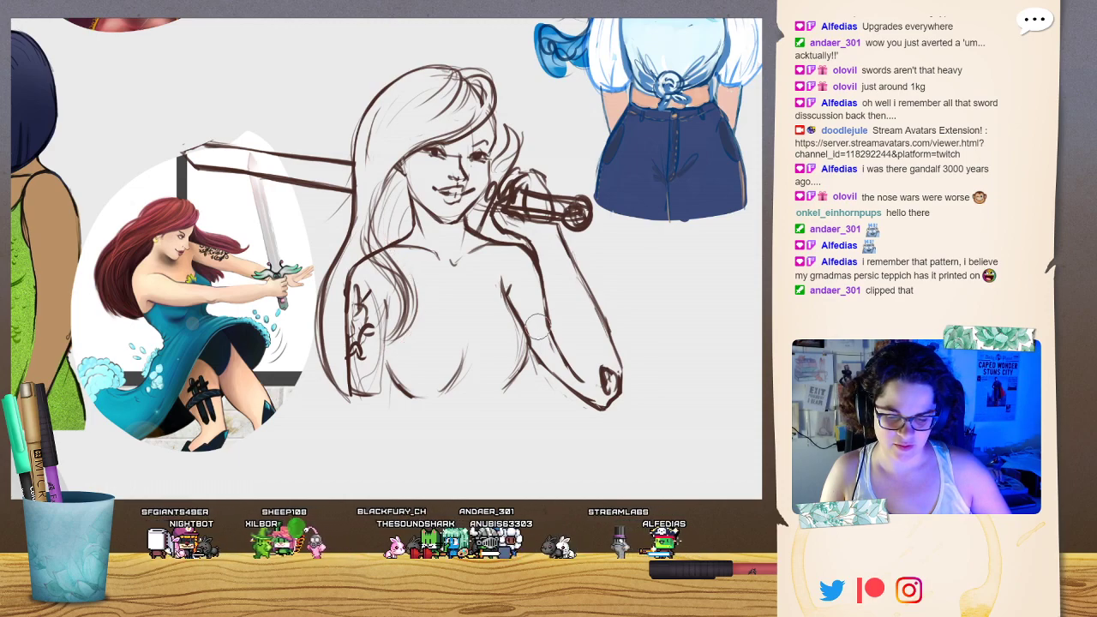
key(ctrl+z)
key(ctrl+z)
key(ctrl+z)
key(ctrl+z)
key(ctrl+z)
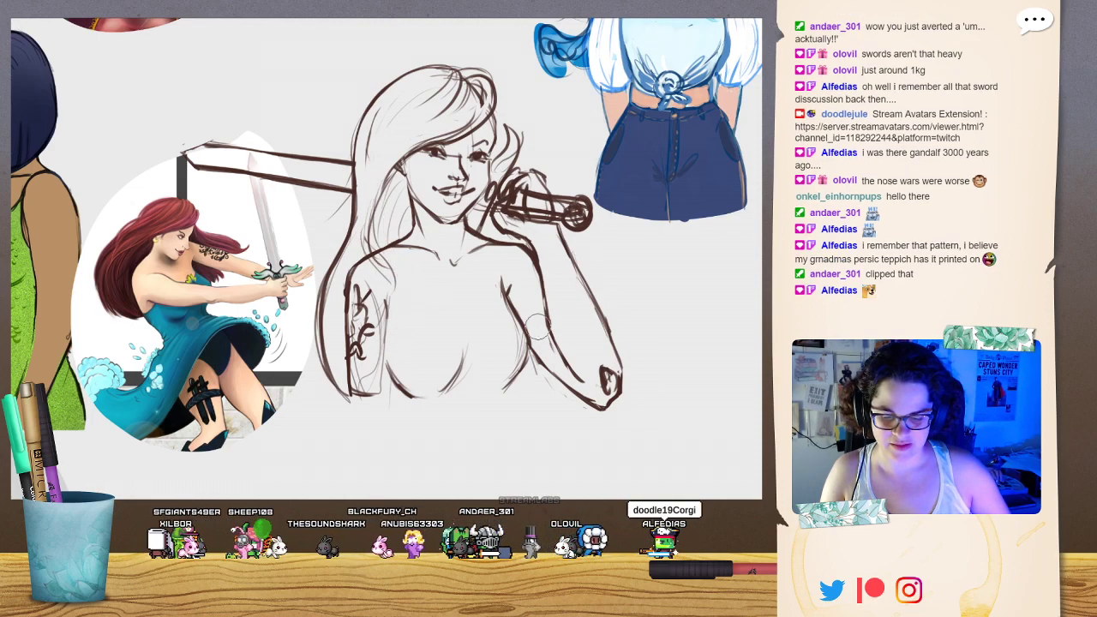
key(ctrl+z)
key(ctrl+z)
key(ctrl+z)
key(ctrl+z)
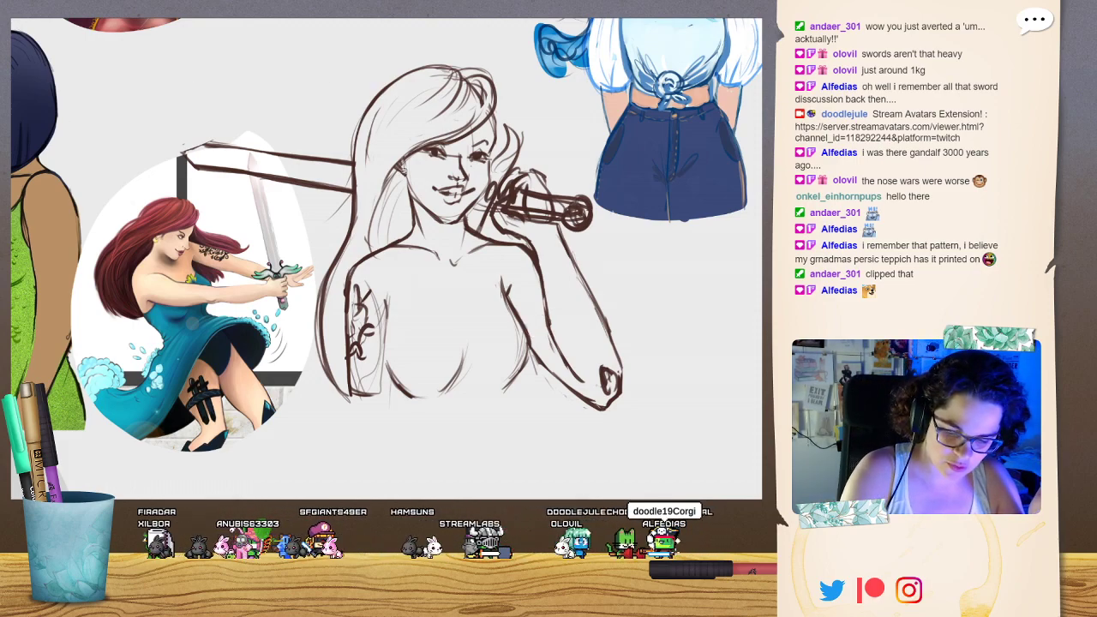
Fill the hair between the cheek and the shoulder with fine strands running down behind the neck.
drag(401, 171, 388, 249)
drag(411, 208, 413, 221)
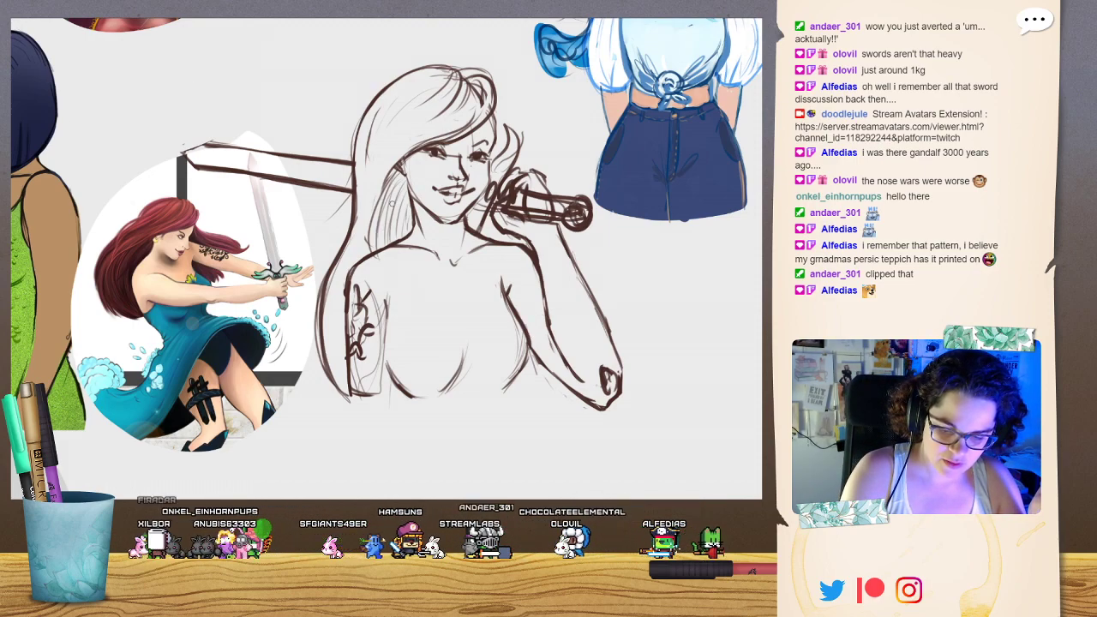
mouse_move(402, 158)
mouse_down()
mouse_move(379, 188)
mouse_move(372, 244)
mouse_up()
mouse_move(382, 182)
mouse_down()
mouse_move(394, 161)
mouse_move(468, 122)
mouse_up()
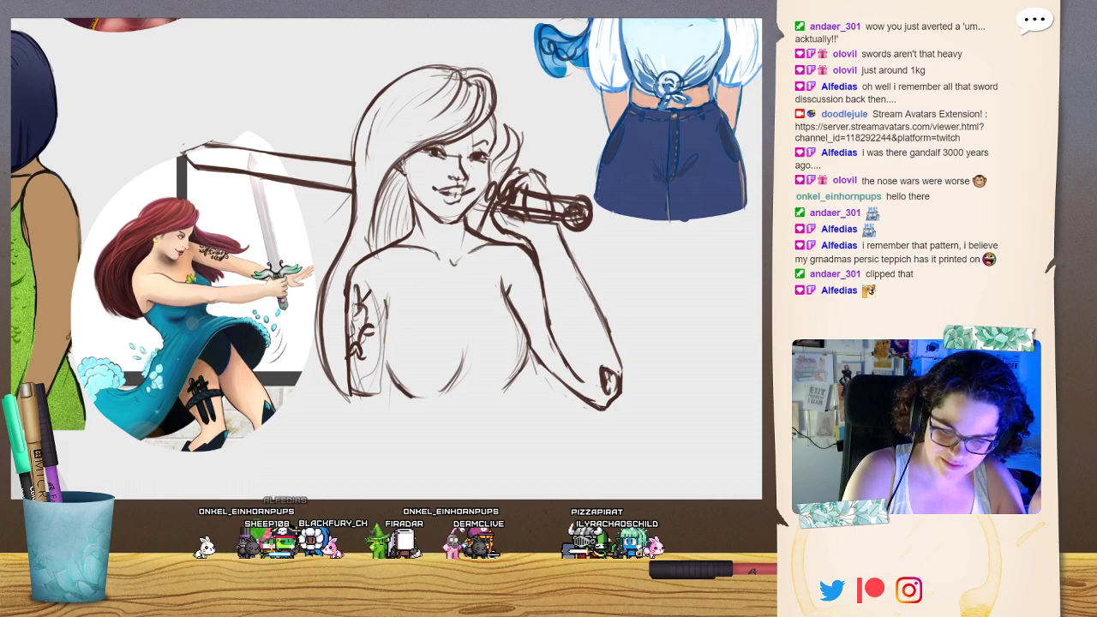
Refine the hair at the parting and add loose strands beside the far cheek and beneath the raised hand.
drag(464, 68, 494, 88)
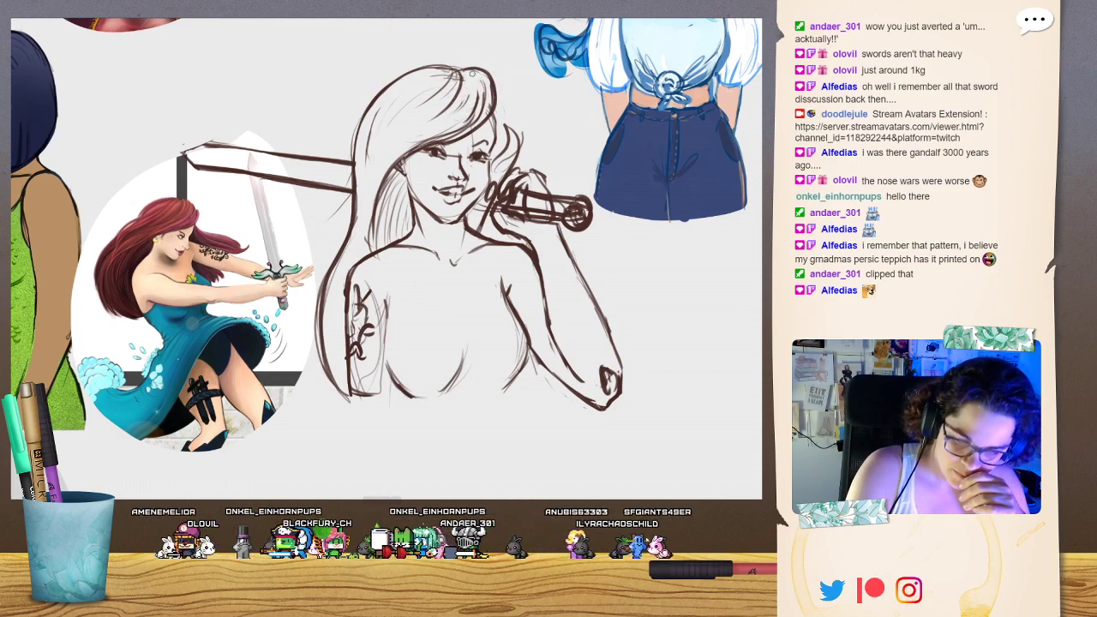
drag(470, 66, 463, 99)
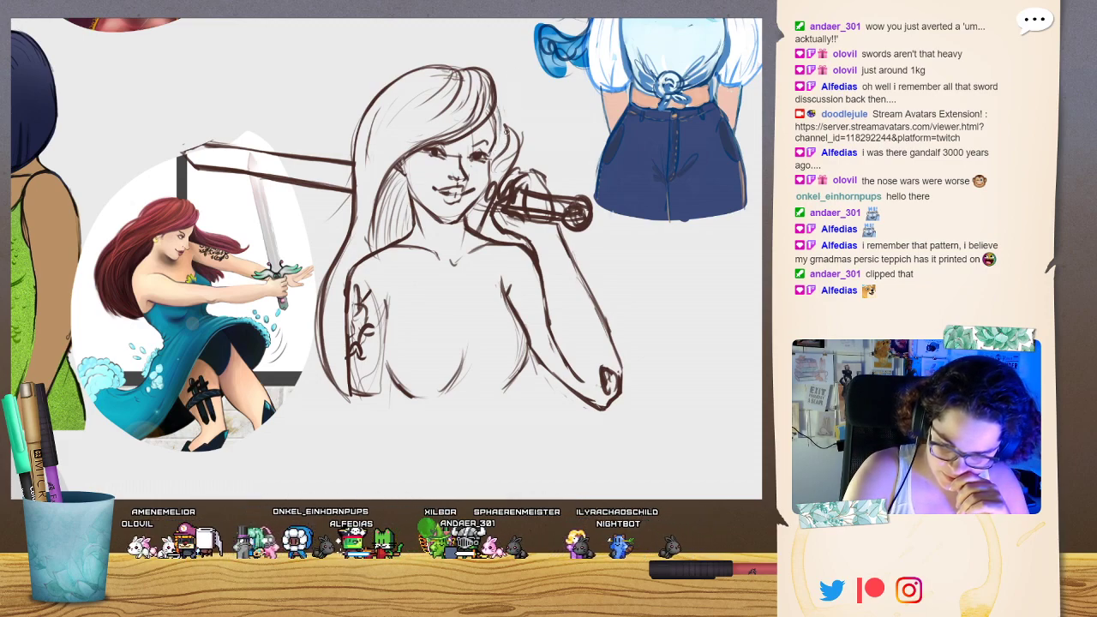
drag(495, 104, 499, 149)
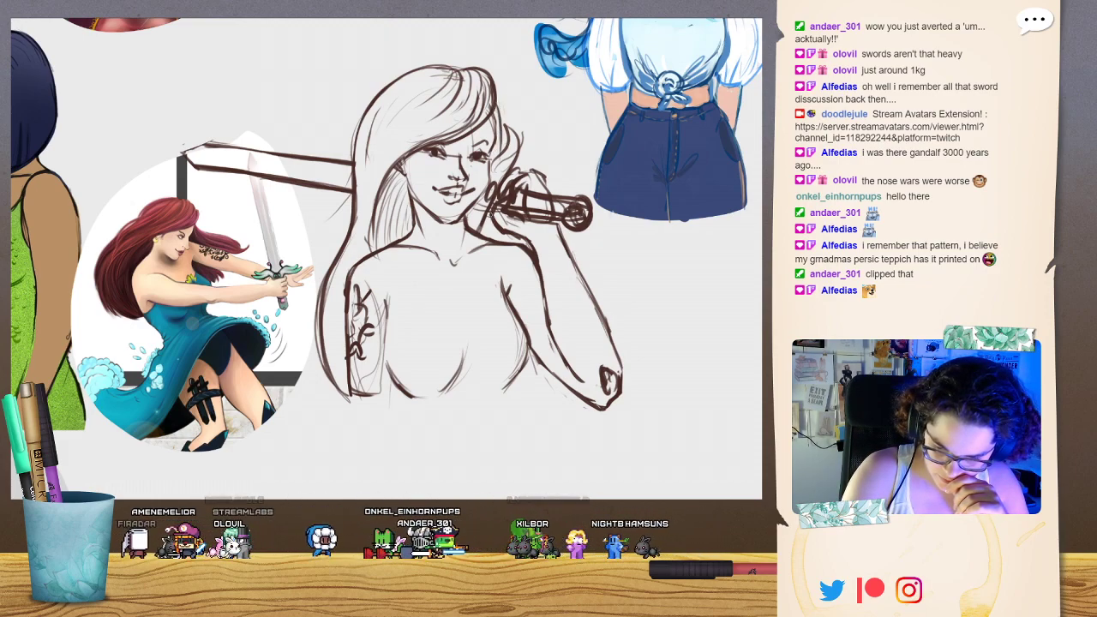
mouse_move(490, 213)
mouse_down()
mouse_move(491, 241)
mouse_move(521, 248)
mouse_up()
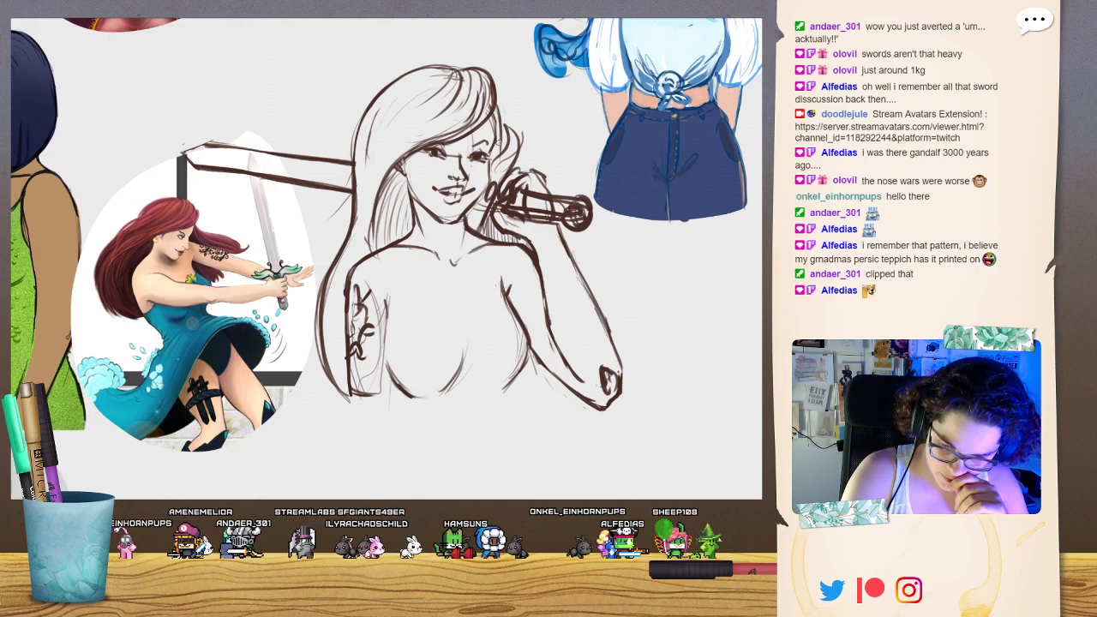
Refine the strands beside the cheek and redraw the long hair's outer edge beside the tattooed arm, erasing the old inner line.
drag(496, 108, 490, 162)
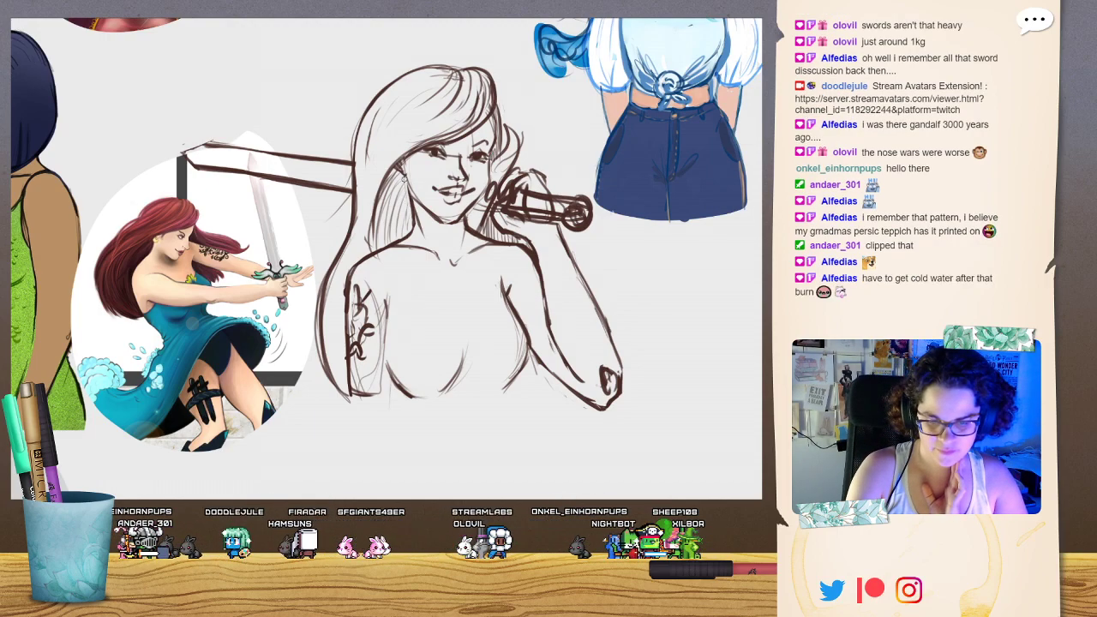
mouse_move(409, 176)
mouse_down()
mouse_move(400, 238)
mouse_move(386, 238)
mouse_up()
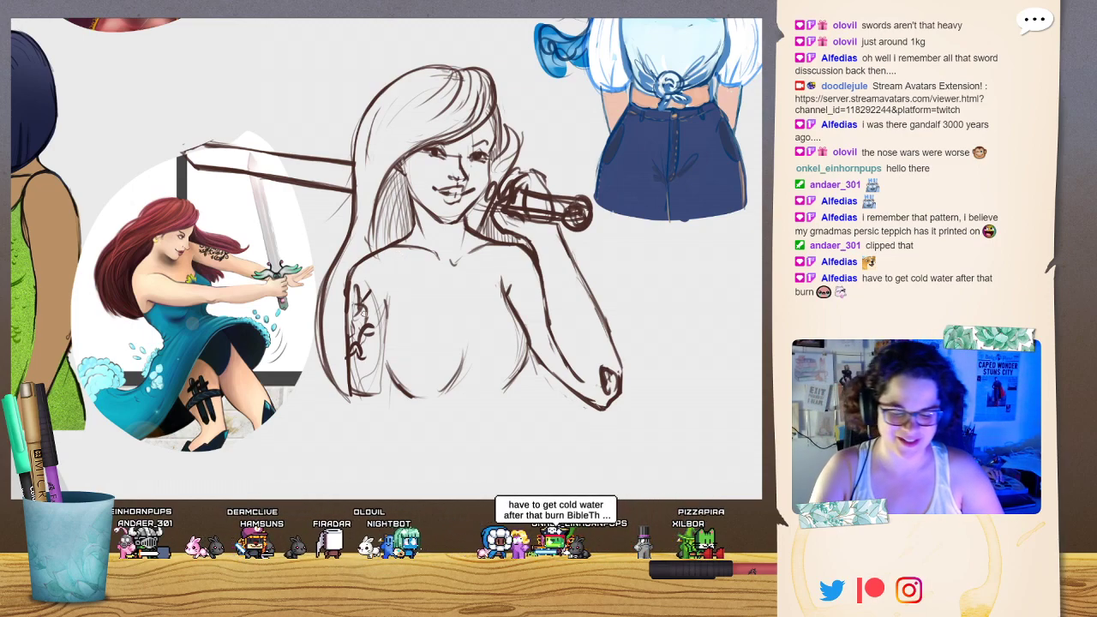
mouse_move(345, 396)
mouse_down()
mouse_move(319, 329)
mouse_move(315, 278)
mouse_up()
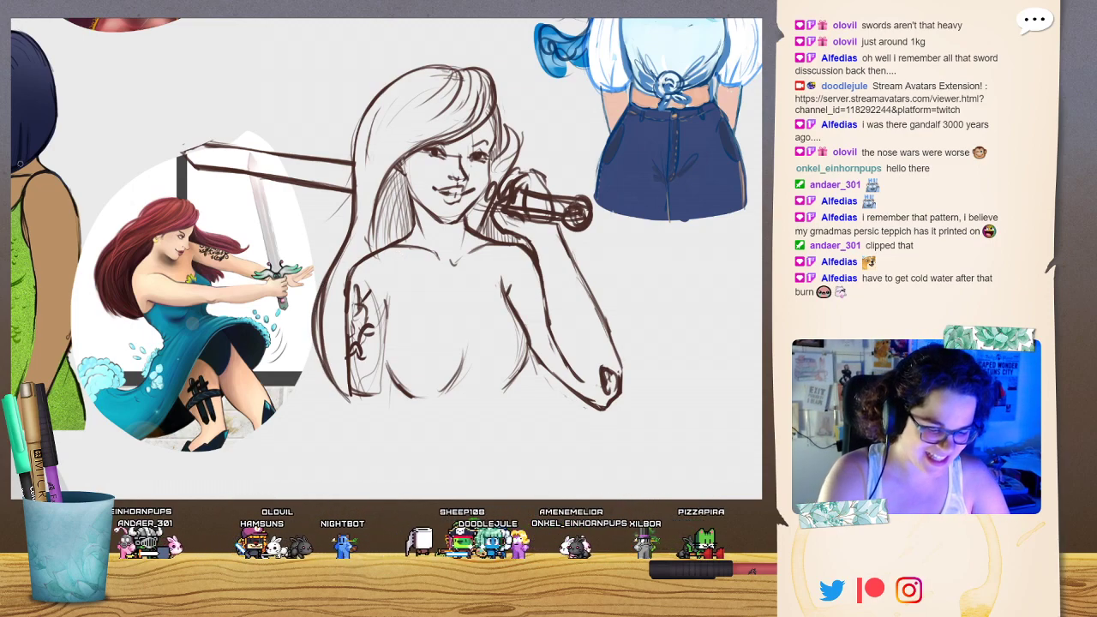
key(e)
drag(334, 369, 324, 306)
drag(327, 350, 336, 265)
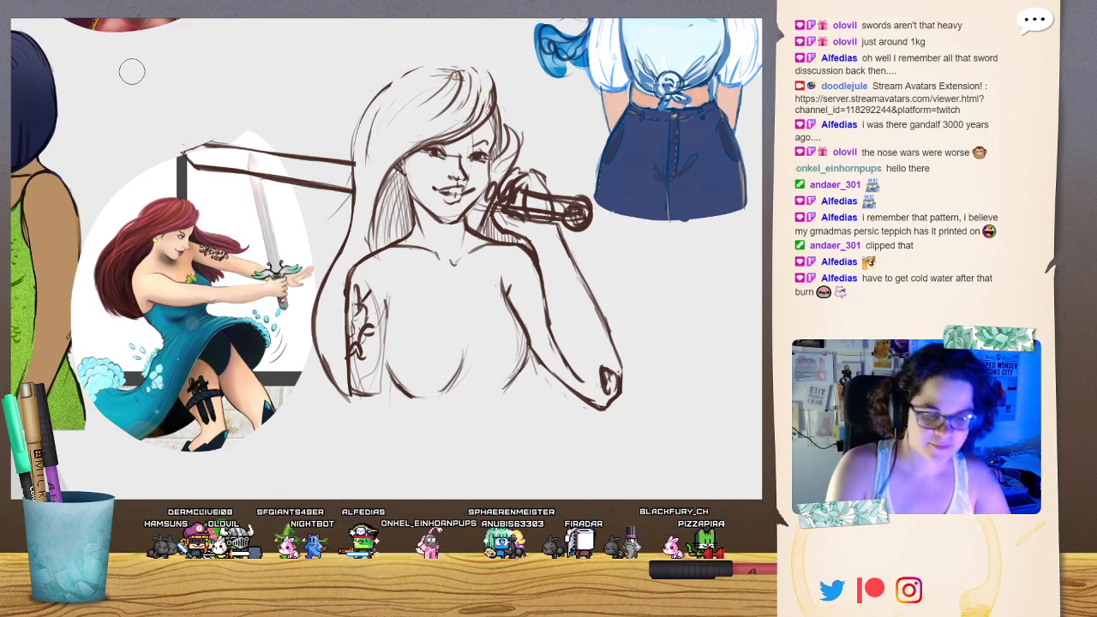
Redraw the hair outline higher over the crown and thicken its outer side from the head down past the arm.
drag(459, 63, 380, 90)
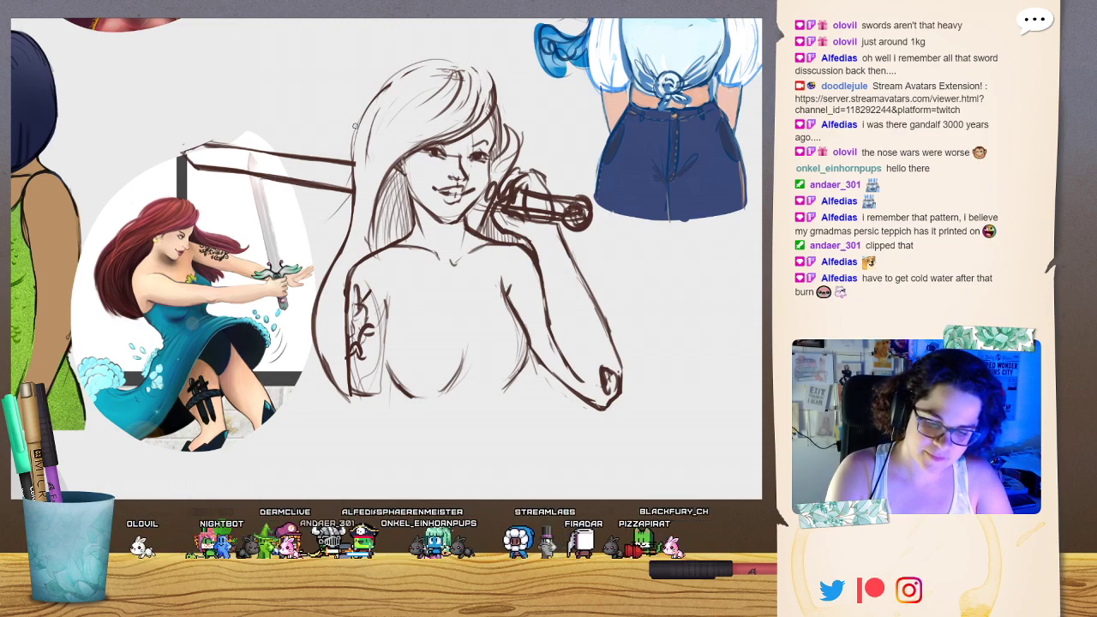
drag(354, 126, 376, 92)
drag(357, 179, 415, 64)
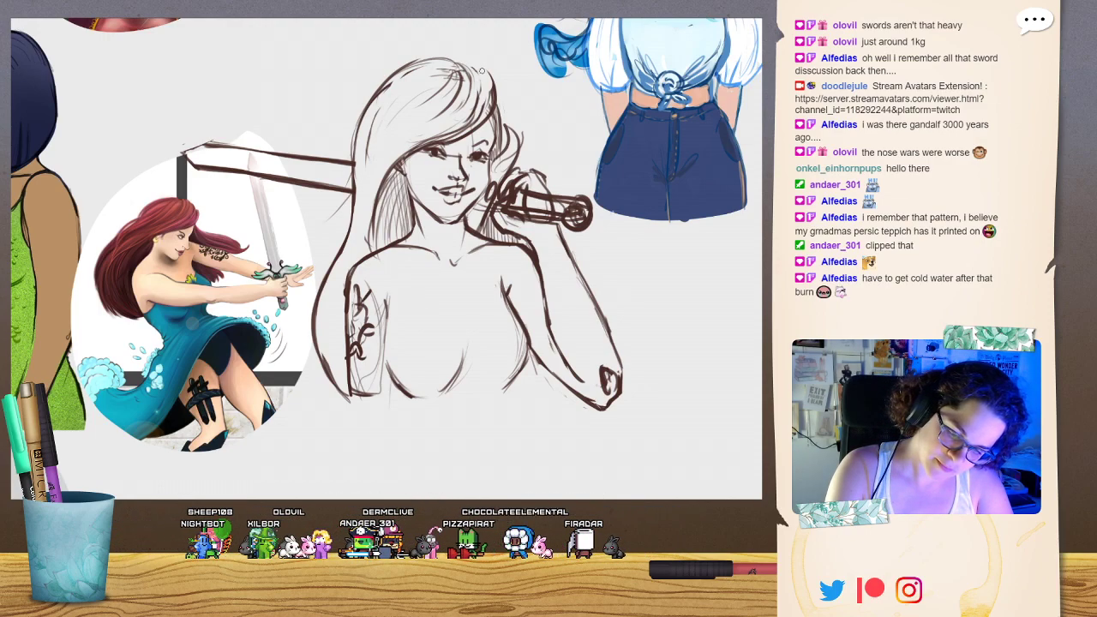
mouse_move(358, 144)
mouse_down()
mouse_move(400, 77)
mouse_move(357, 144)
mouse_move(318, 331)
mouse_move(336, 395)
mouse_up()
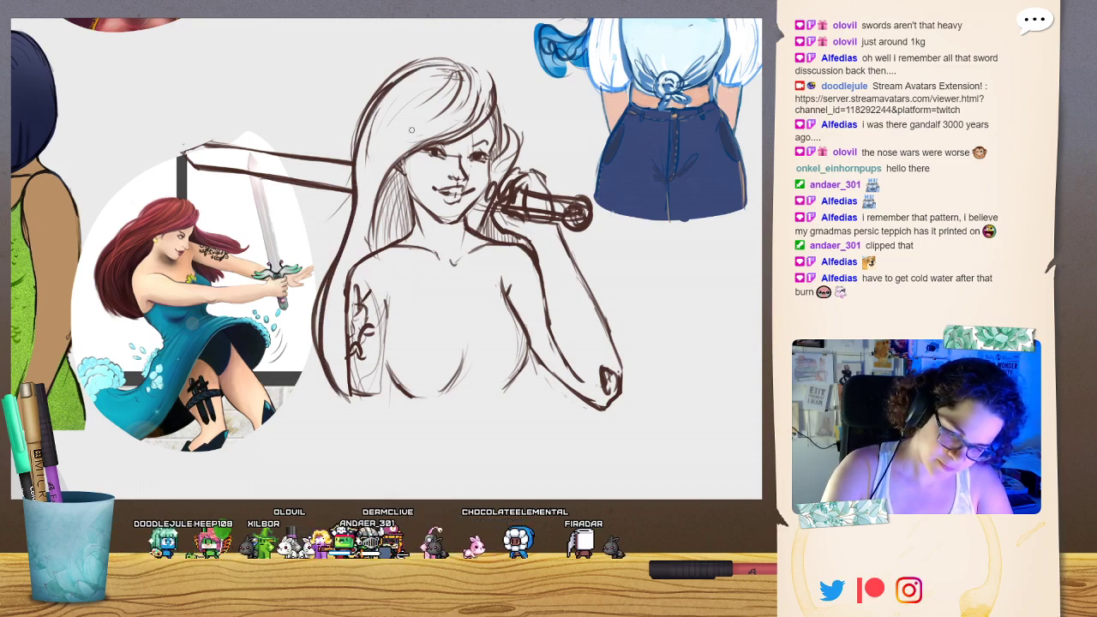
drag(468, 73, 371, 111)
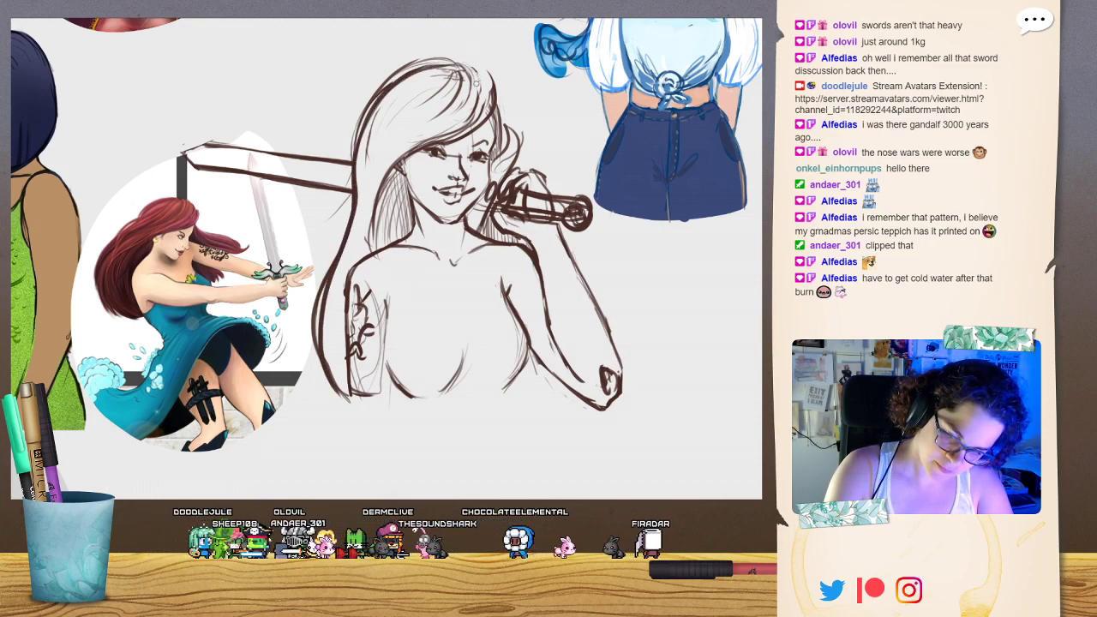
mouse_move(476, 77)
mouse_down()
mouse_move(473, 115)
mouse_move(491, 111)
mouse_up()
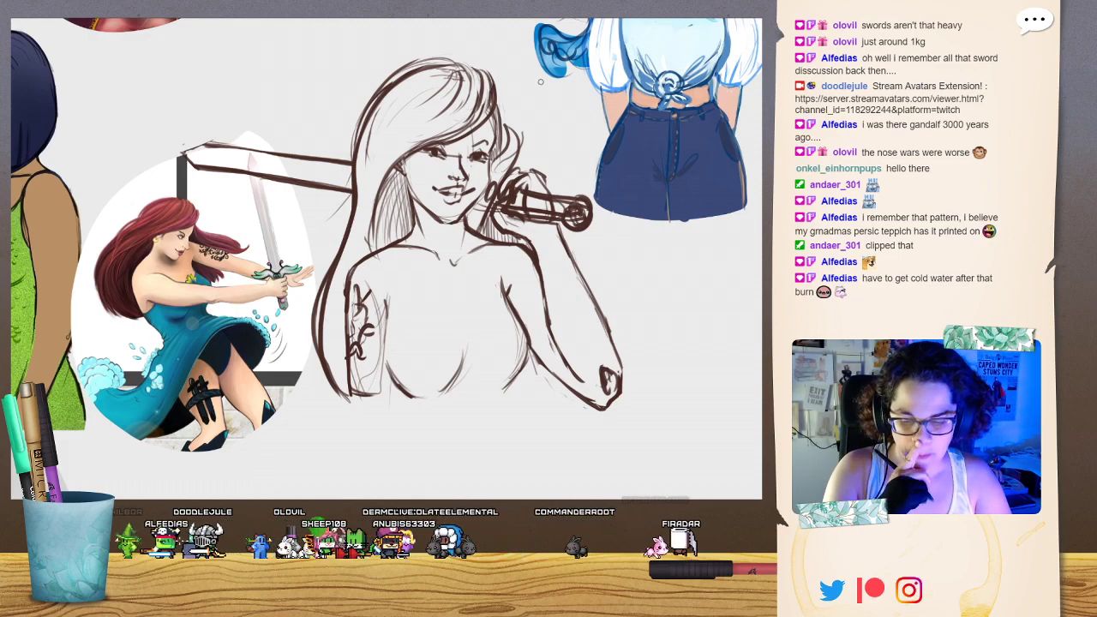
Rework the parting on top of the head and draw bold strands sweeping from it into the fringe.
mouse_move(456, 66)
mouse_down()
mouse_move(482, 104)
mouse_move(463, 130)
mouse_up()
drag(485, 82, 472, 125)
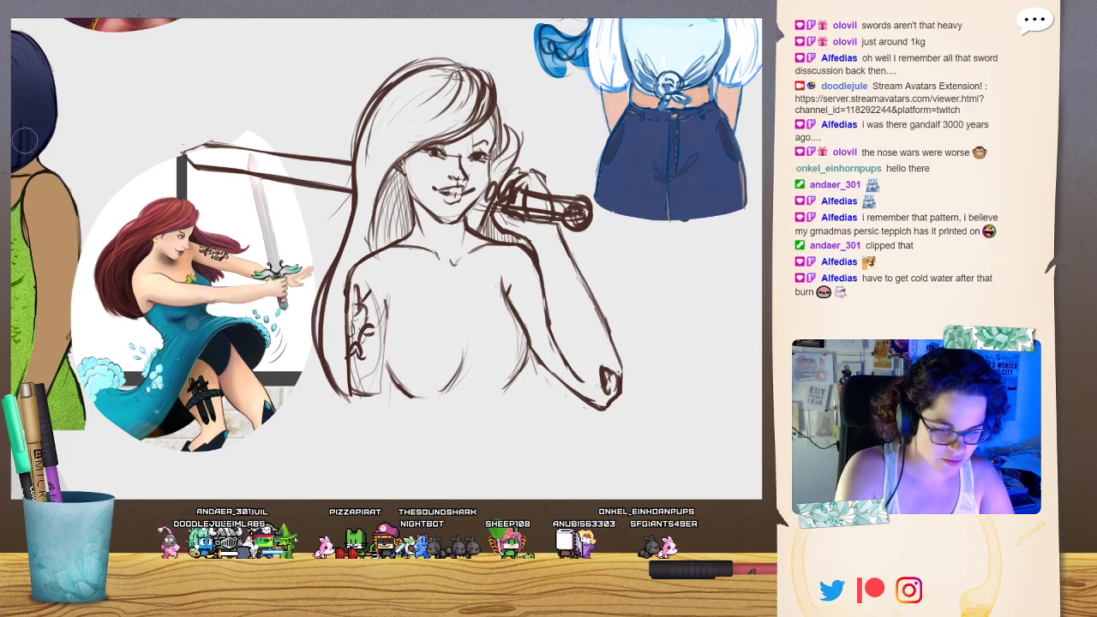
mouse_move(480, 70)
mouse_down()
mouse_move(496, 89)
mouse_move(494, 131)
mouse_up()
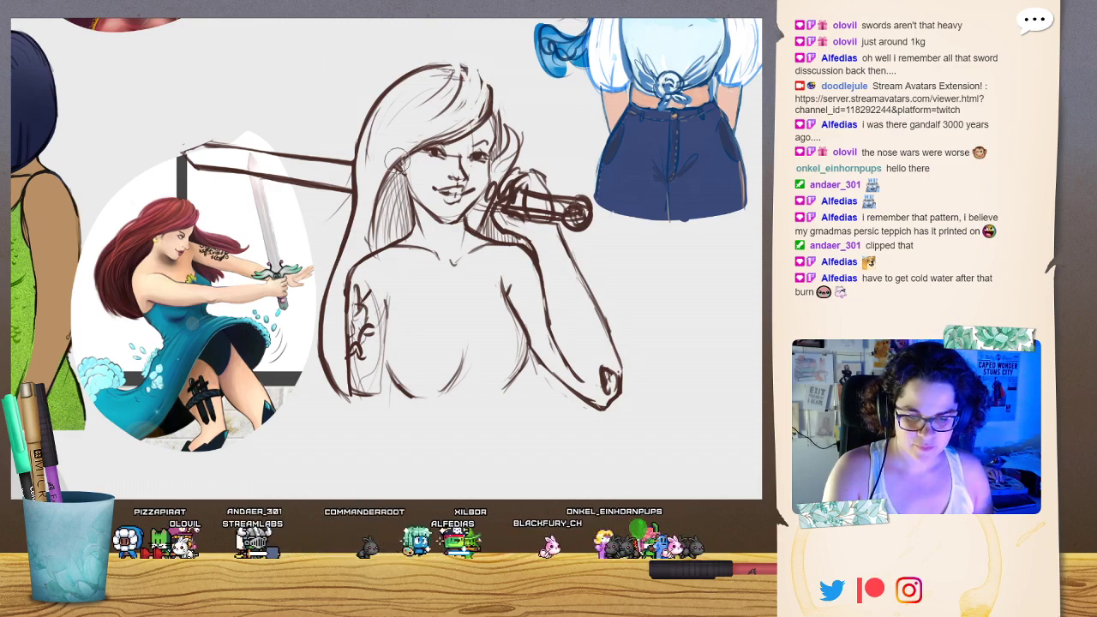
drag(471, 78, 485, 108)
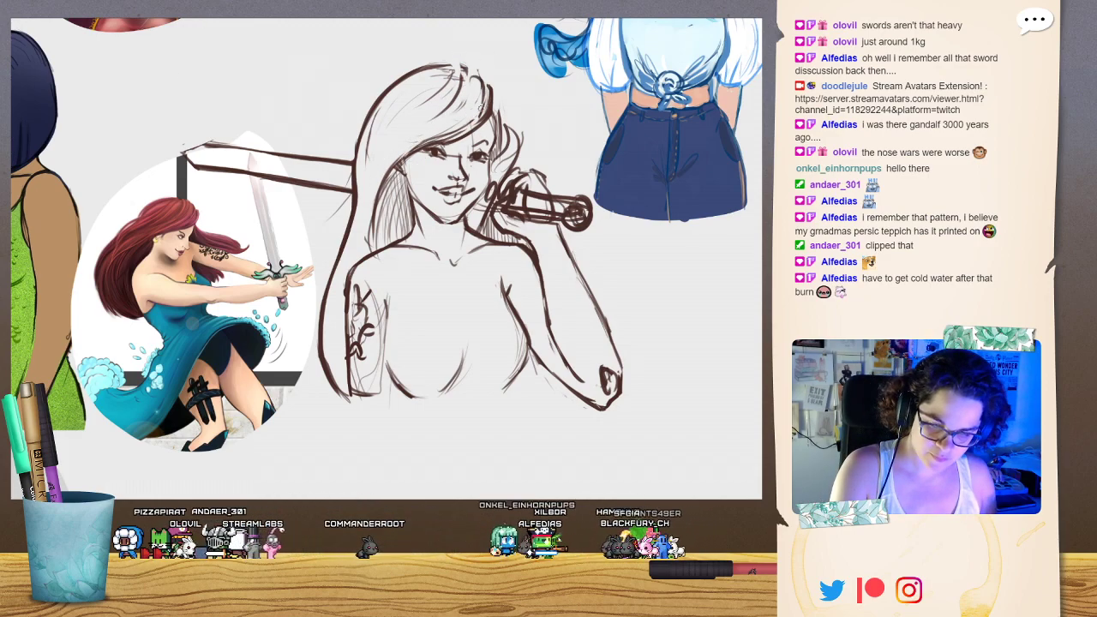
drag(470, 70, 457, 112)
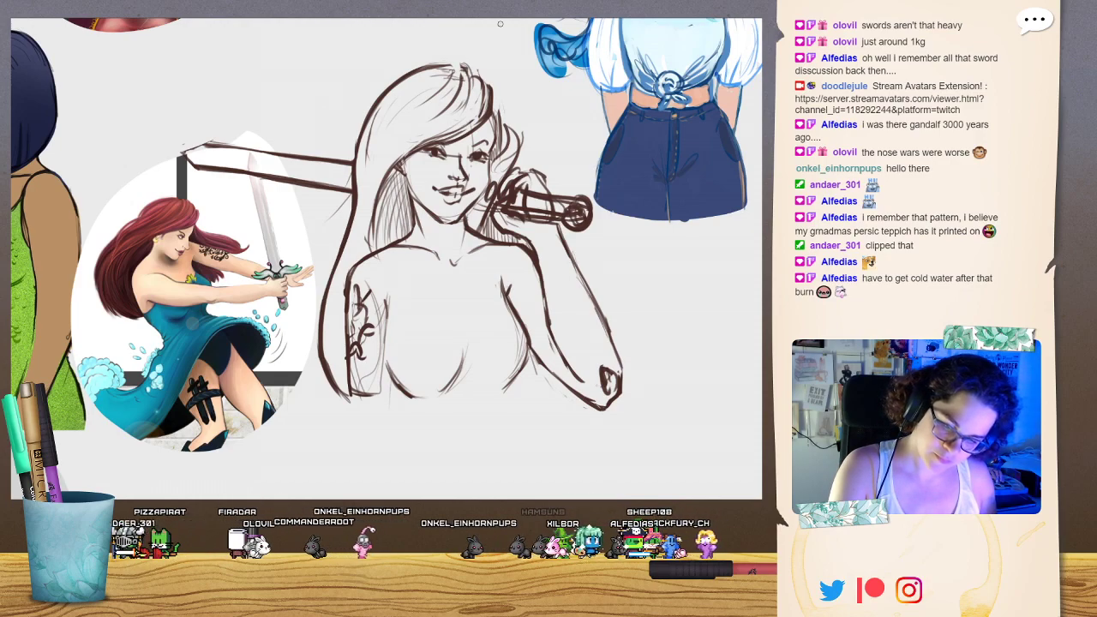
mouse_move(452, 72)
mouse_down()
mouse_move(475, 110)
mouse_move(445, 124)
mouse_move(486, 91)
mouse_move(445, 128)
mouse_move(424, 130)
mouse_up()
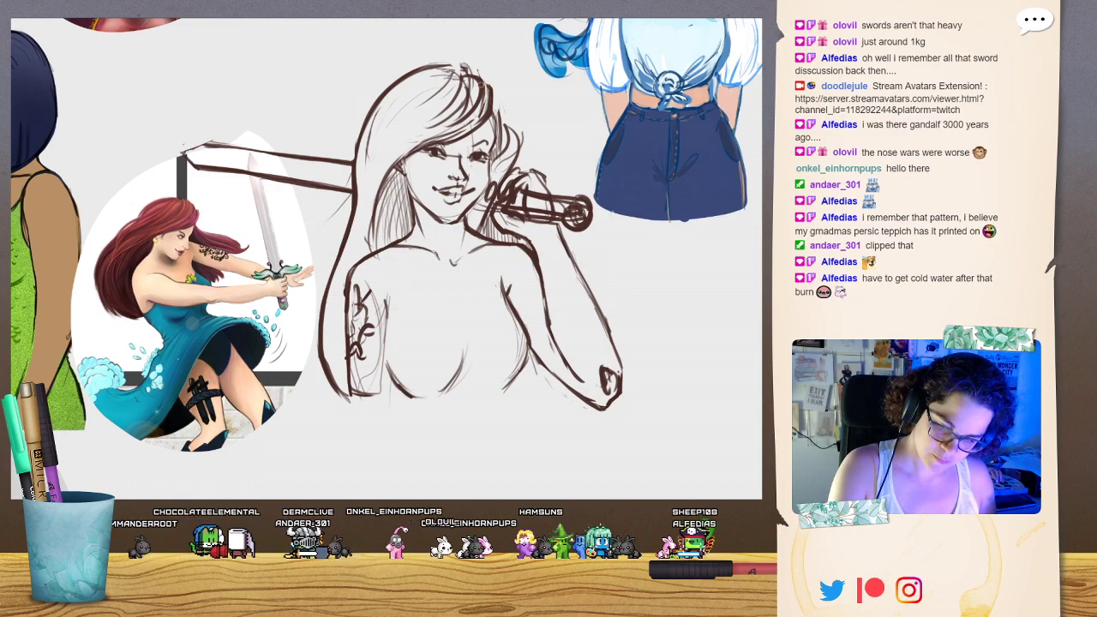
drag(483, 85, 469, 130)
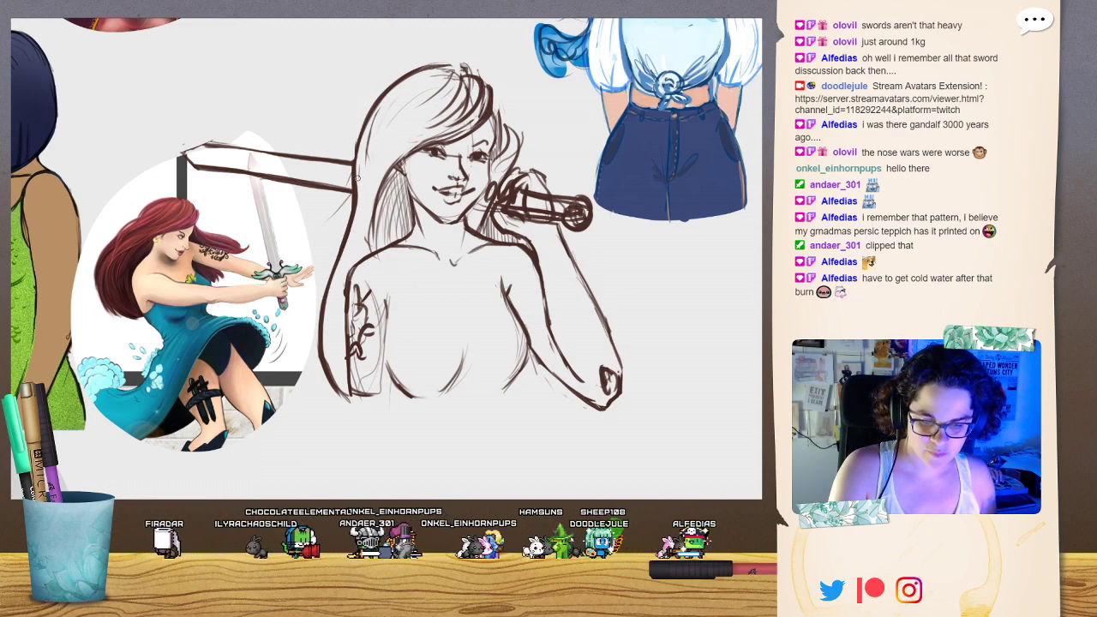
Strengthen the hair contour around the crown and redraw its long outer edge closer to the tattooed arm.
mouse_move(359, 199)
mouse_down()
mouse_move(364, 145)
mouse_move(398, 85)
mouse_move(447, 66)
mouse_up()
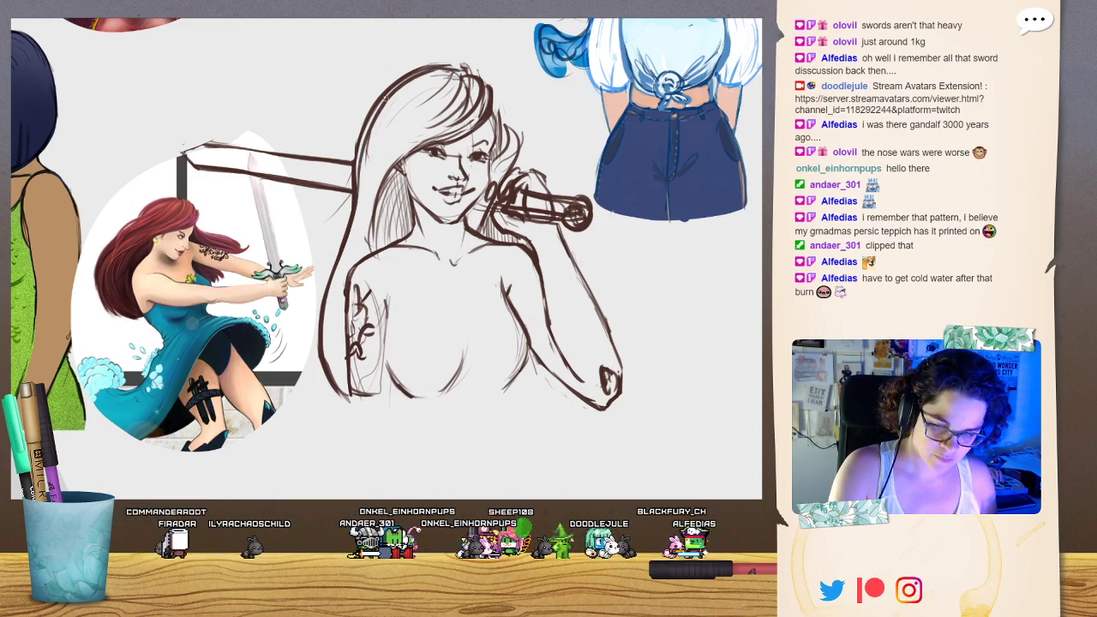
mouse_move(377, 105)
mouse_down()
mouse_move(334, 275)
mouse_move(336, 388)
mouse_move(323, 302)
mouse_move(360, 126)
mouse_move(429, 67)
mouse_move(416, 74)
mouse_move(450, 60)
mouse_move(476, 67)
mouse_move(467, 79)
mouse_move(514, 122)
mouse_move(504, 115)
mouse_up()
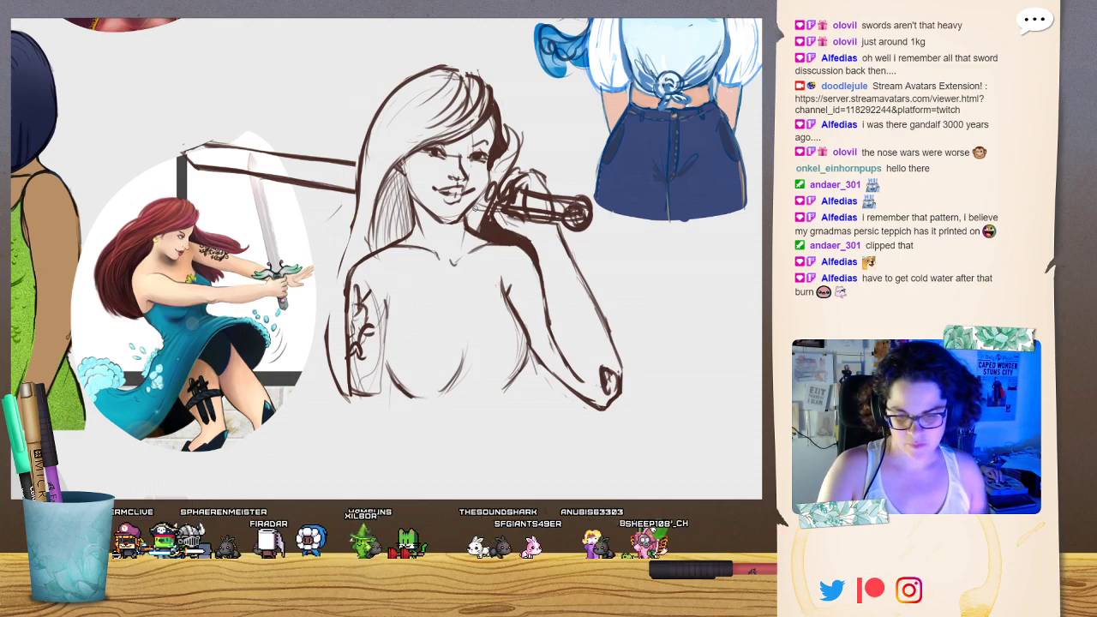
mouse_move(354, 214)
mouse_down()
mouse_move(331, 359)
mouse_move(339, 400)
mouse_up()
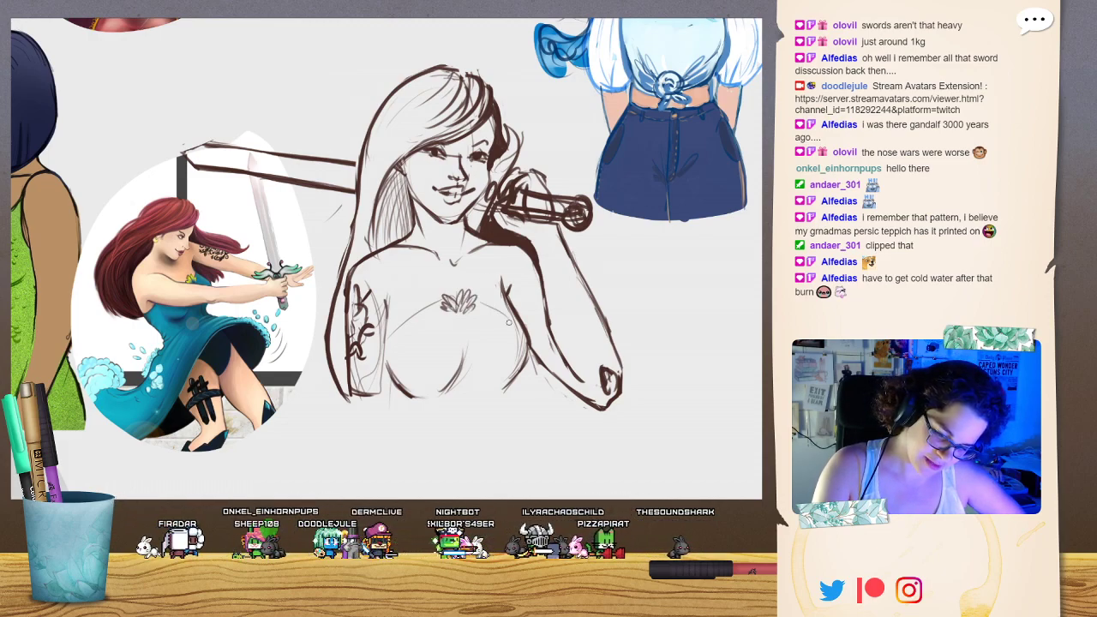
Draw a curved strapless neckline with a shell ornament at its centre, adjust the ornament's placement, and clean up the lines around it.
mouse_move(385, 349)
mouse_down()
mouse_move(443, 300)
mouse_move(458, 314)
mouse_move(466, 288)
mouse_up()
drag(448, 290, 455, 300)
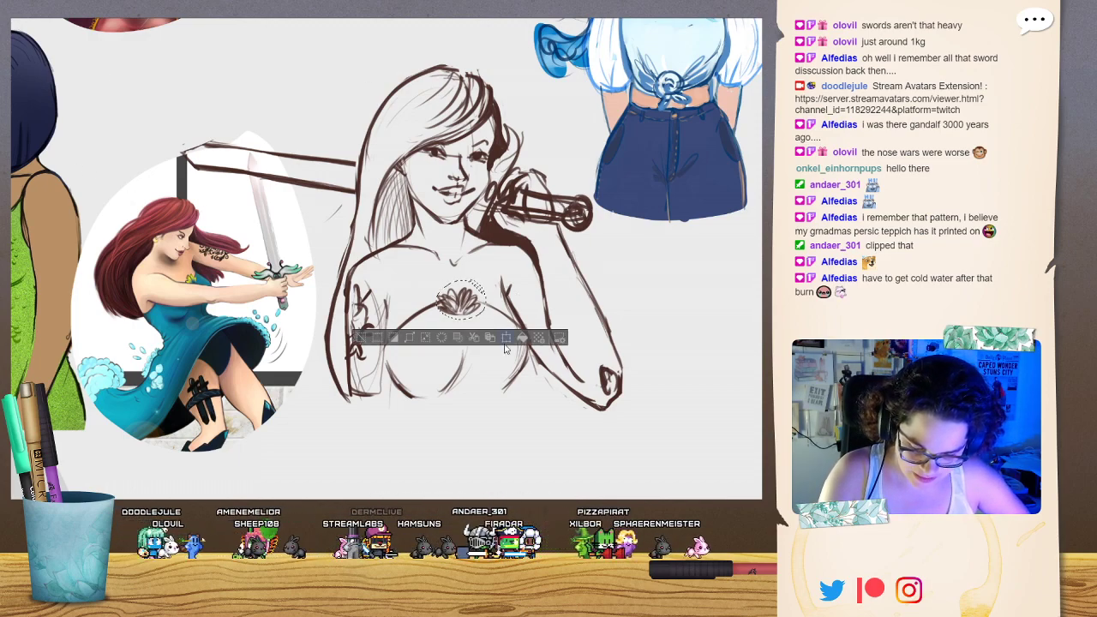
key(ctrl+t)
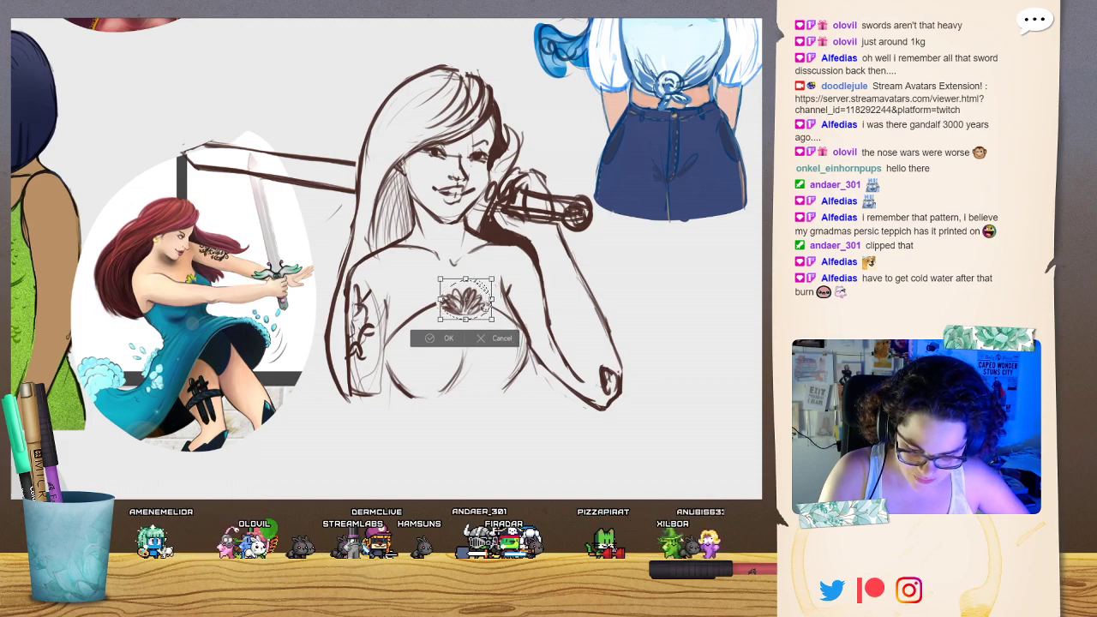
key(Return)
key(ctrl+d)
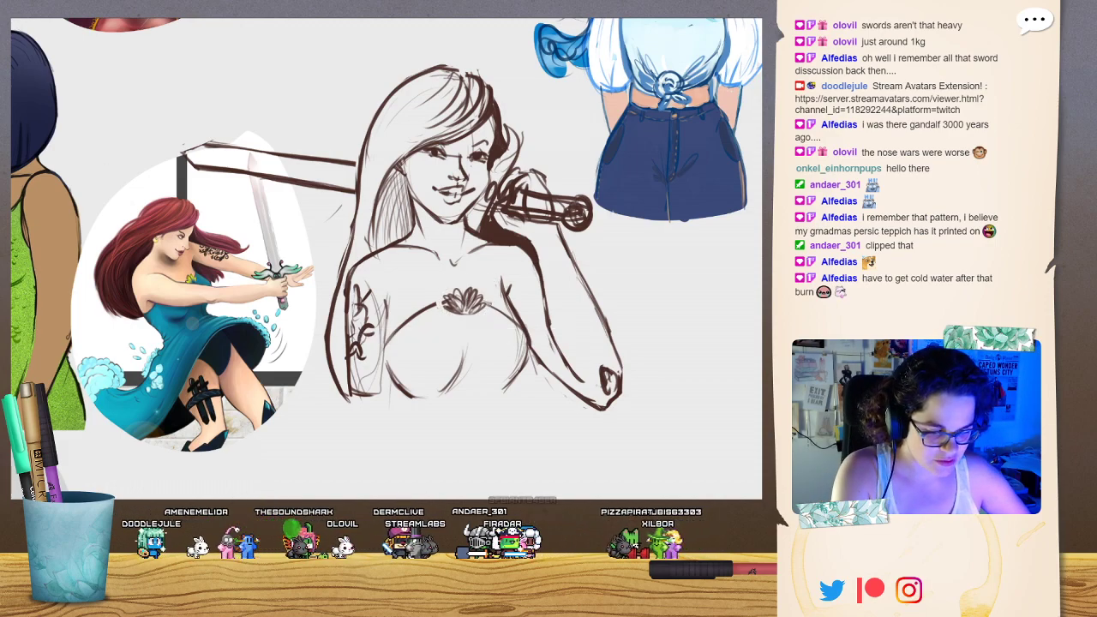
mouse_move(446, 299)
mouse_down()
mouse_move(385, 343)
mouse_move(413, 320)
mouse_up()
mouse_move(484, 297)
mouse_down()
mouse_move(521, 332)
mouse_move(439, 396)
mouse_up()
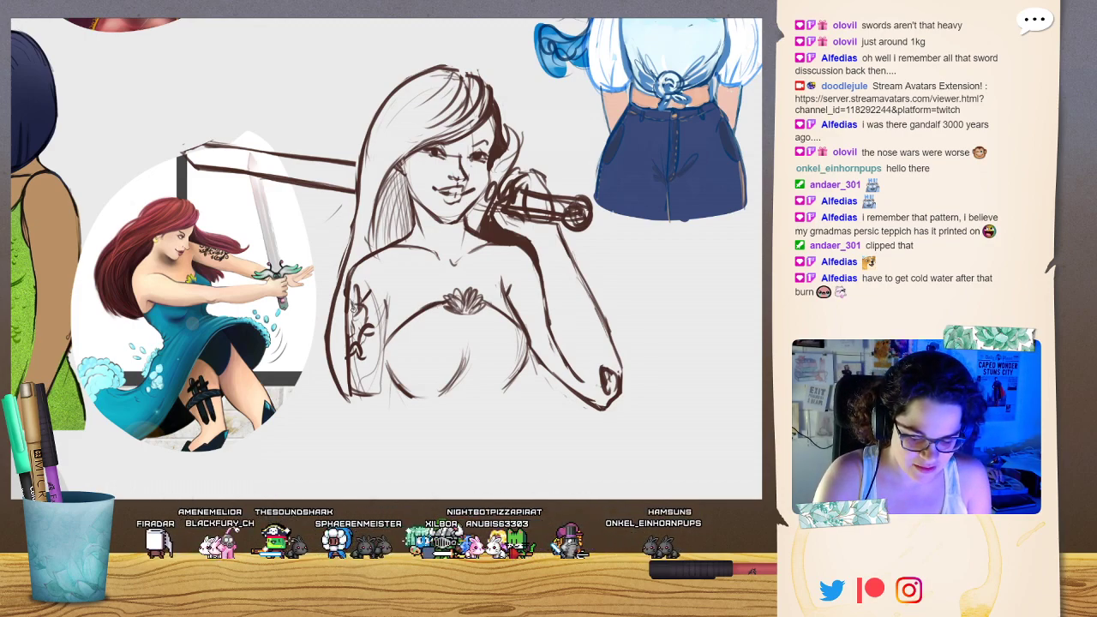
Add more curling lines to the tattoo along the upper arm.
drag(360, 307, 357, 335)
drag(355, 288, 348, 310)
drag(355, 292, 351, 303)
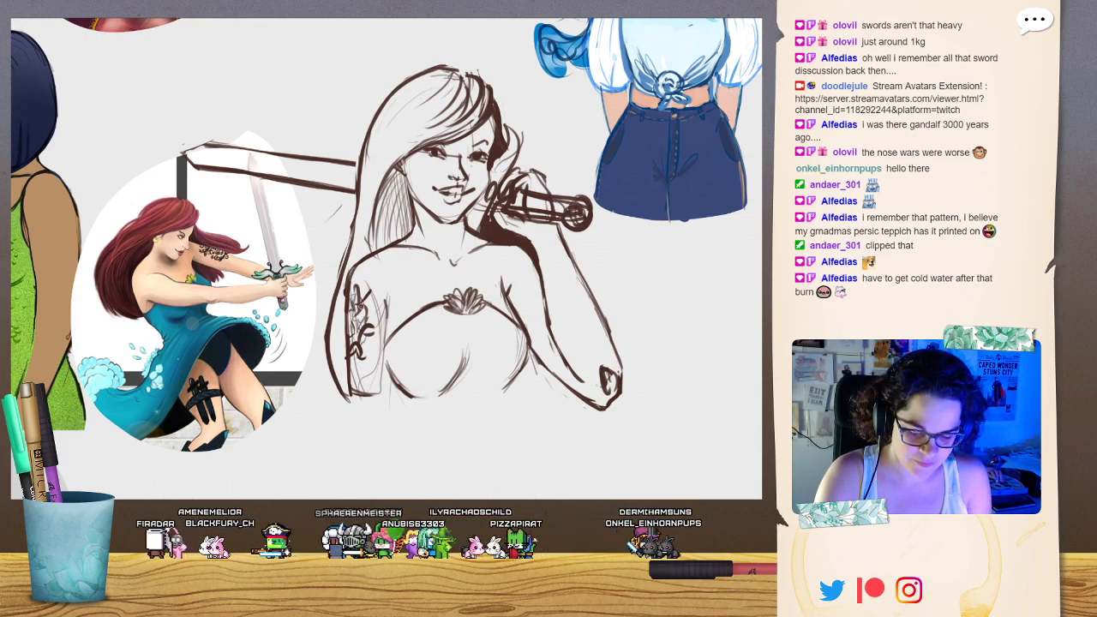
drag(355, 351, 349, 377)
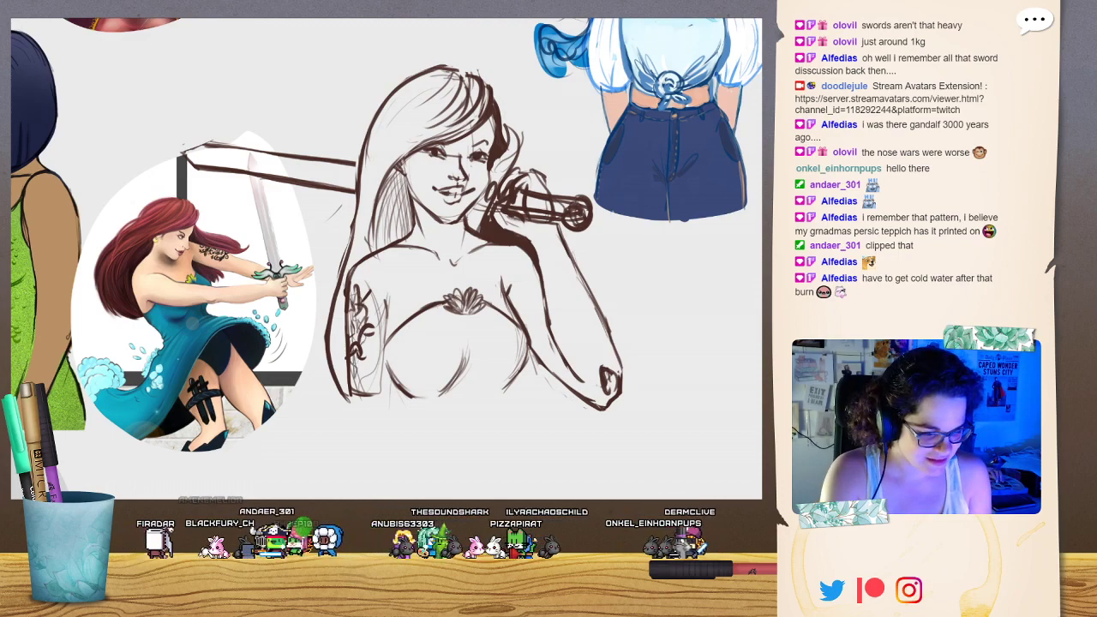
Close off the bust's lower edge with a line and fill the gaps between the torso and both arms with dark brown.
key(e)
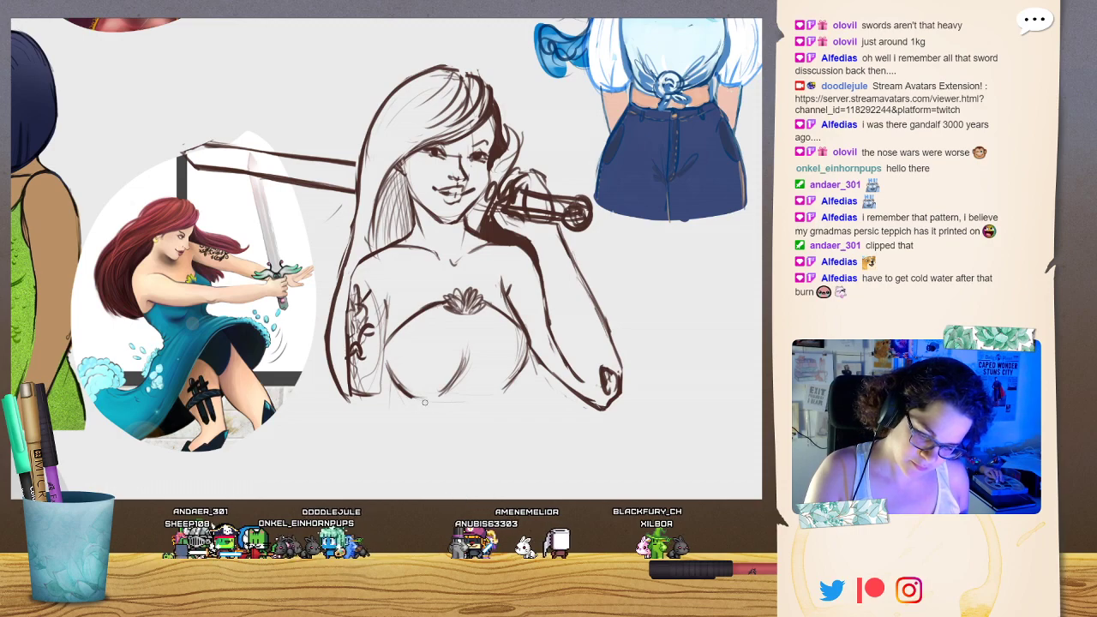
drag(424, 402, 528, 388)
mouse_move(385, 385)
mouse_down()
mouse_move(394, 389)
mouse_move(385, 367)
mouse_move(383, 387)
mouse_move(388, 378)
mouse_up()
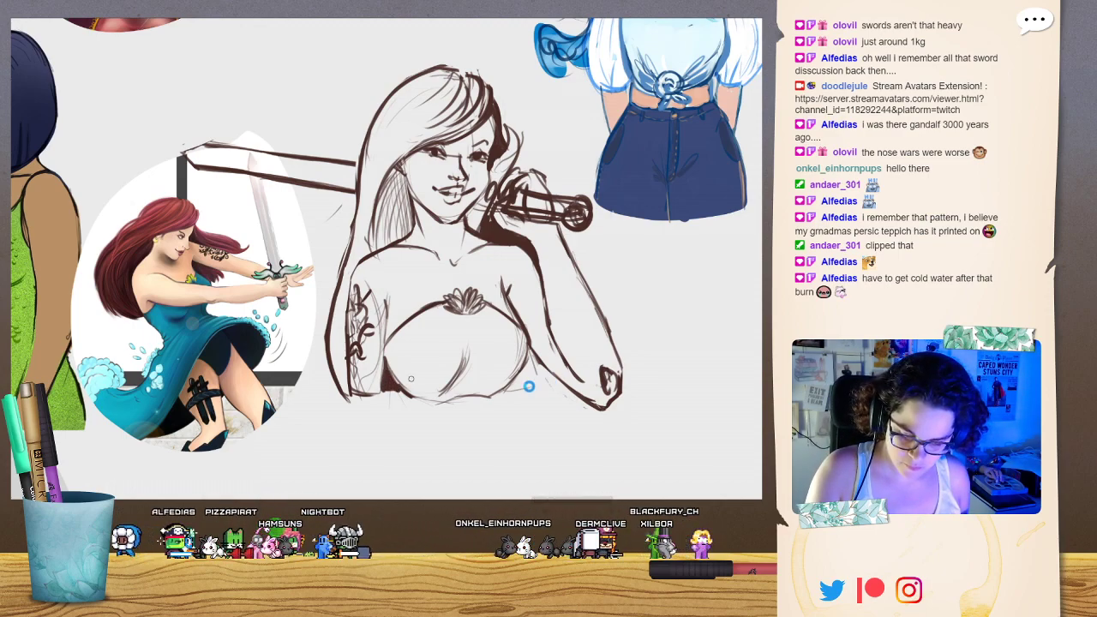
mouse_move(562, 385)
mouse_down()
mouse_move(531, 354)
mouse_move(508, 389)
mouse_move(532, 379)
mouse_move(528, 367)
mouse_move(557, 386)
mouse_move(515, 378)
mouse_up()
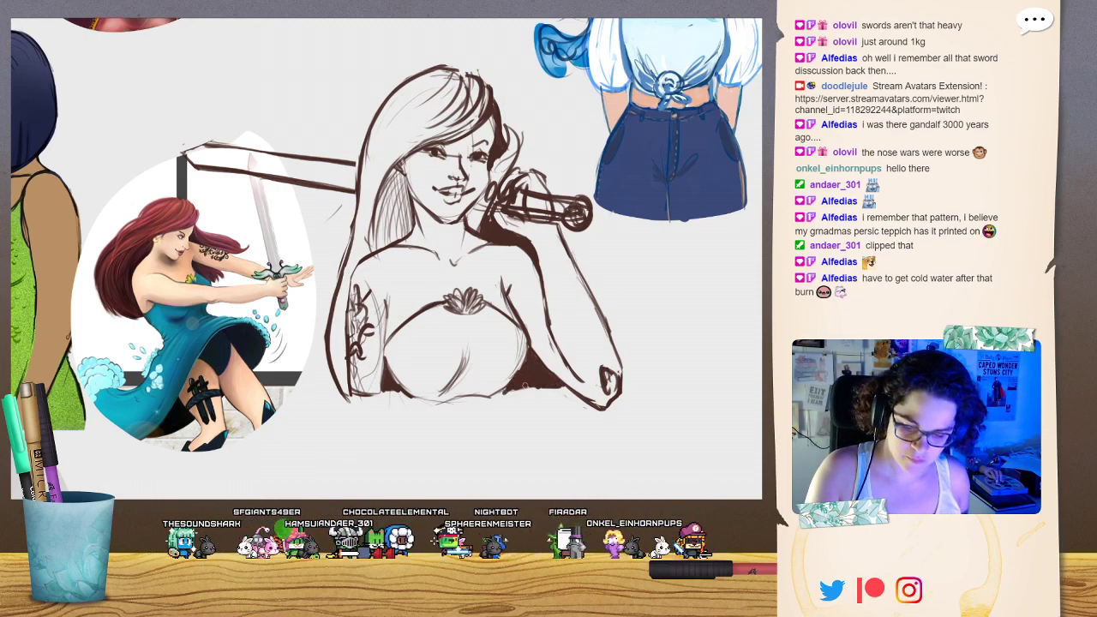
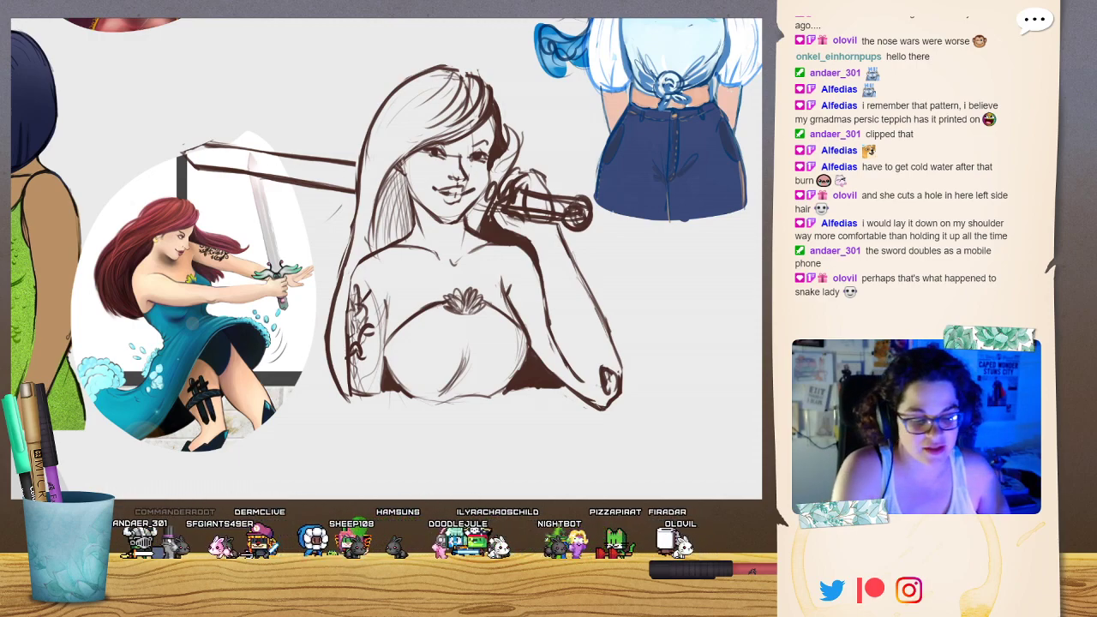
Outline the sword's tip and strengthen both blade edges up to the hair, adding a line along the blade.
mouse_move(212, 144)
mouse_down()
mouse_move(180, 164)
mouse_move(208, 140)
mouse_move(268, 145)
mouse_up()
drag(193, 163, 217, 157)
mouse_move(212, 143)
mouse_down()
mouse_move(218, 158)
mouse_move(188, 164)
mouse_move(229, 141)
mouse_move(285, 151)
mouse_move(253, 140)
mouse_move(267, 141)
mouse_up()
drag(226, 142, 356, 158)
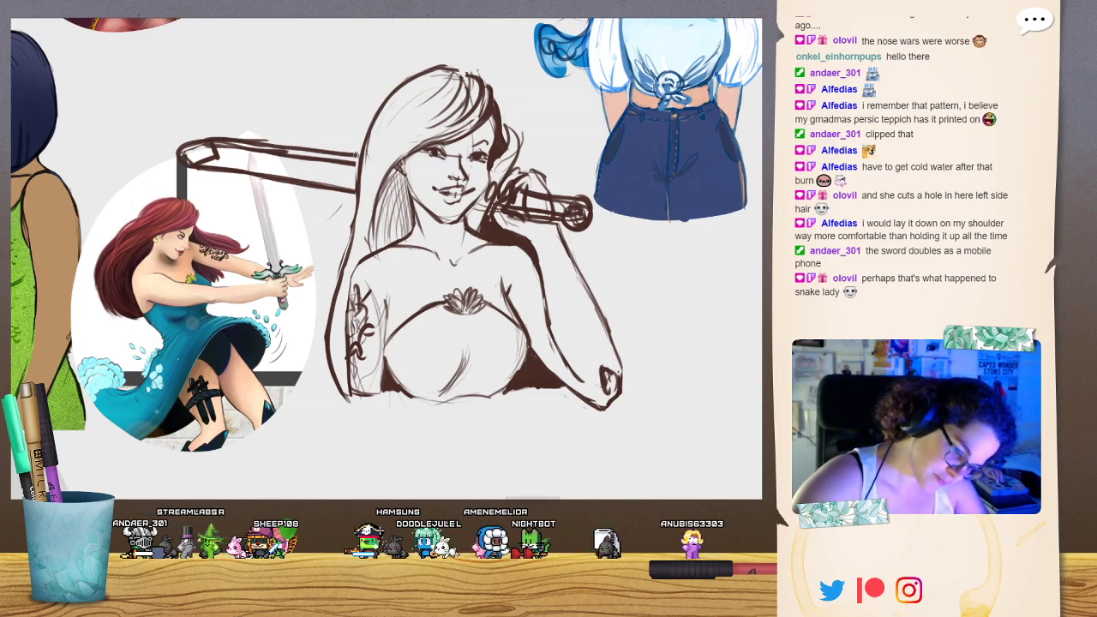
drag(272, 177, 348, 186)
drag(206, 151, 246, 157)
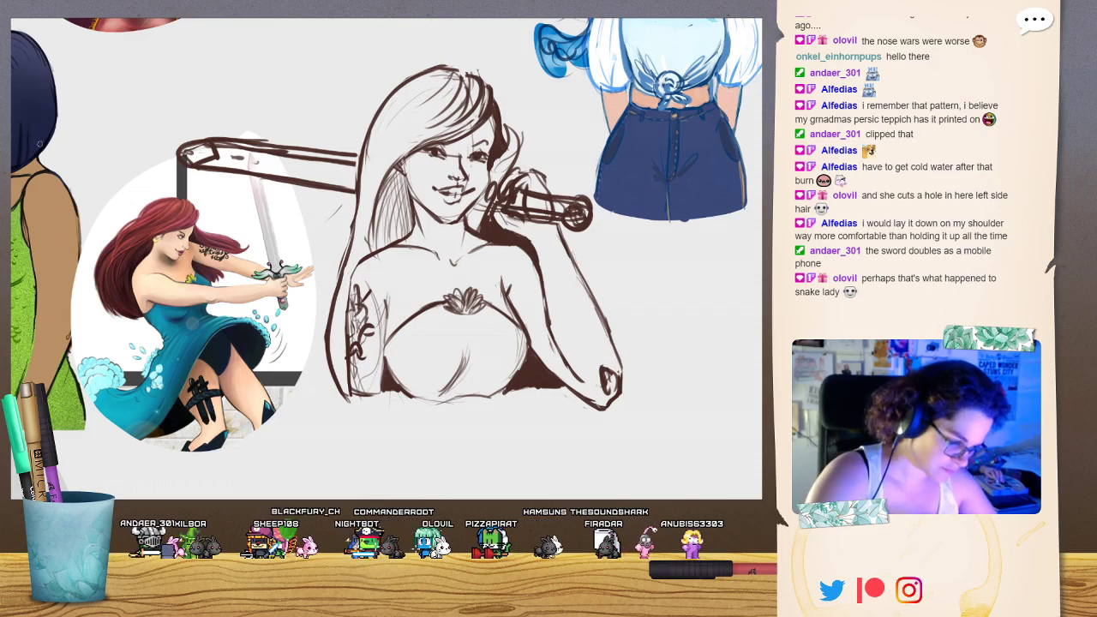
Clear the stray lines inside the sword blade and draw a dark central groove from near the tip to the hair.
scroll(83, 138, down, 1)
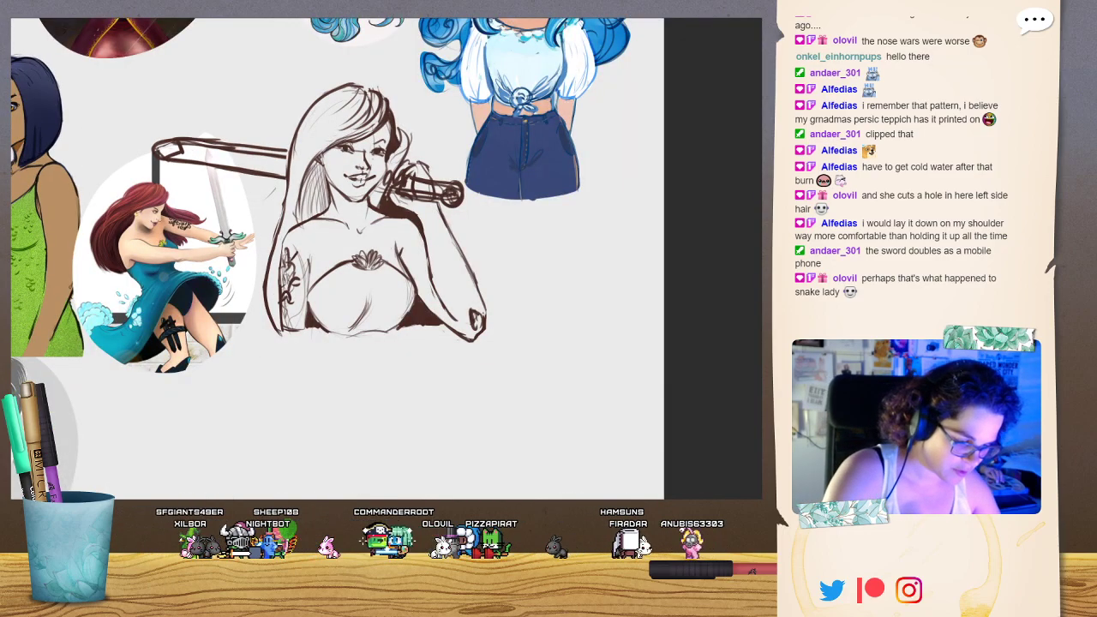
scroll(96, 108, up, 1)
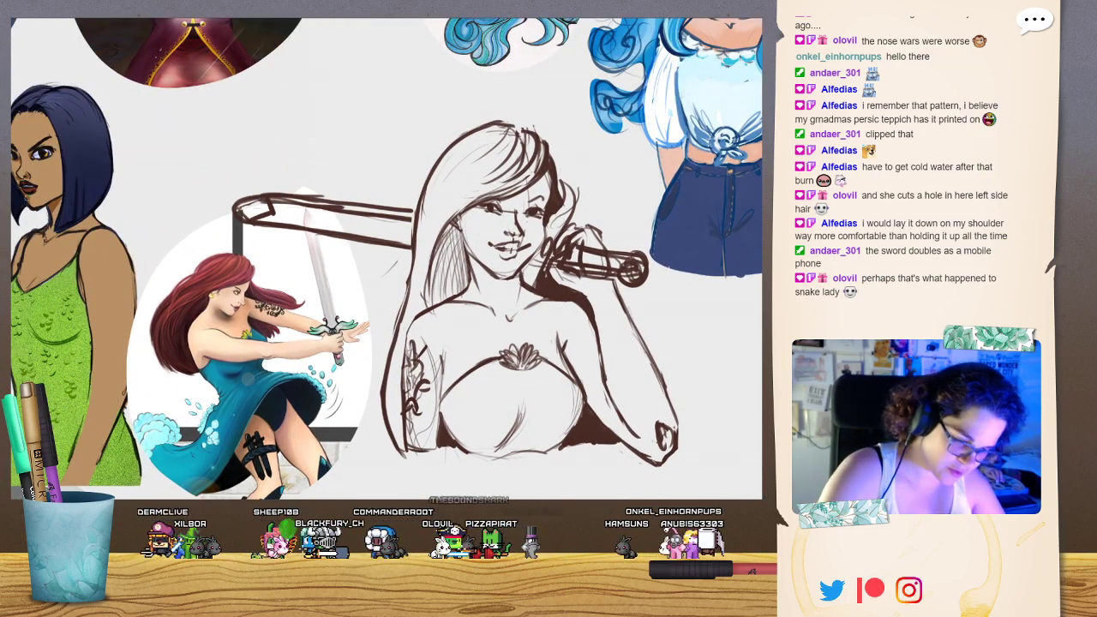
drag(354, 206, 400, 218)
mouse_move(266, 217)
mouse_down()
mouse_move(247, 212)
mouse_move(294, 200)
mouse_move(309, 205)
mouse_move(270, 213)
mouse_move(385, 212)
mouse_up()
key(b)
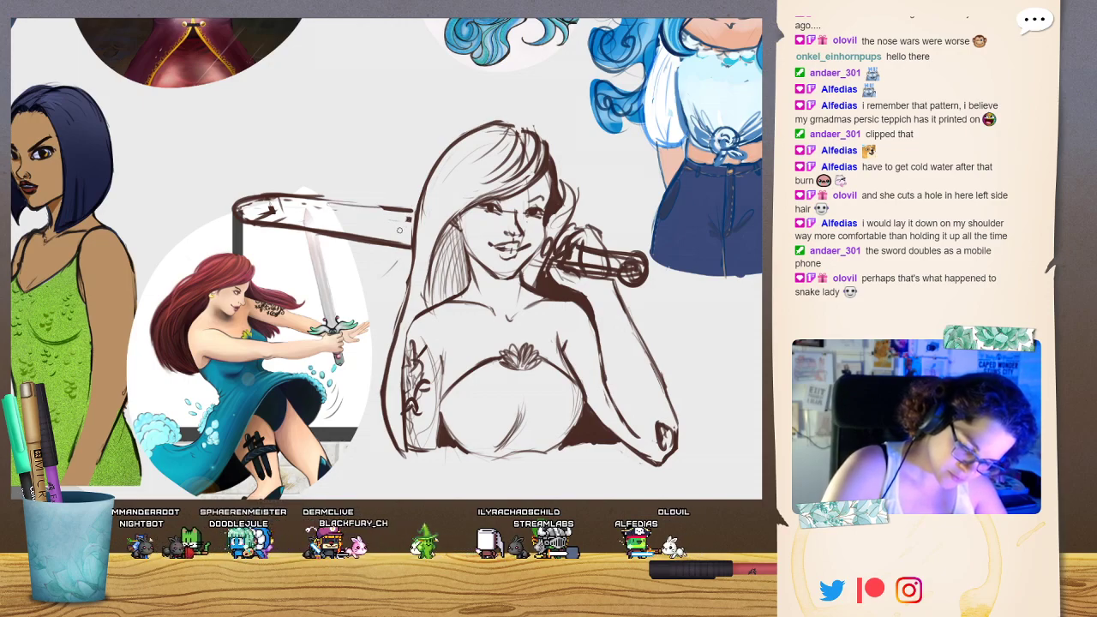
drag(283, 210, 409, 223)
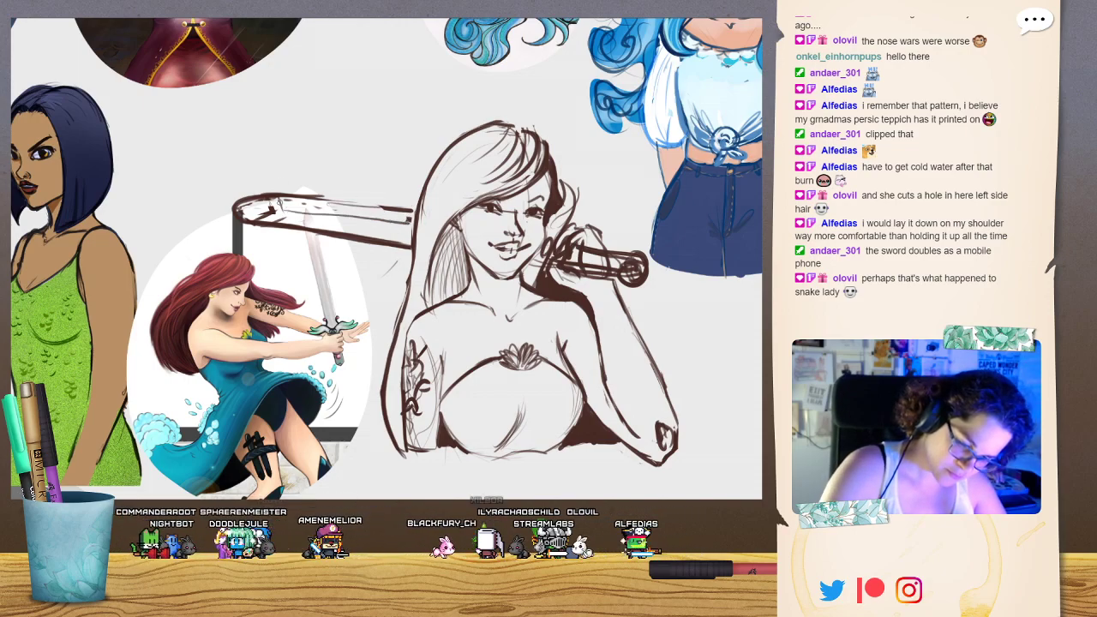
mouse_move(277, 200)
mouse_down()
mouse_move(296, 214)
mouse_move(411, 213)
mouse_move(290, 201)
mouse_move(357, 231)
mouse_move(250, 221)
mouse_up()
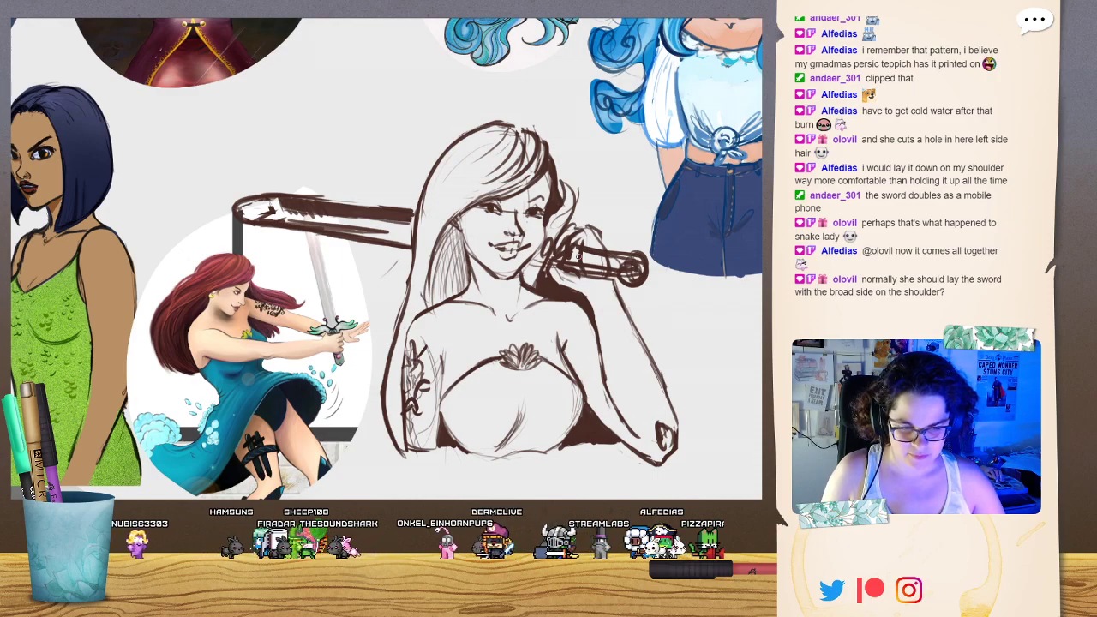
Step back through the recent sword blade strokes and restore the version with the outlined tip and central groove.
key(ctrl+z)
key(ctrl+z)
key(ctrl+z)
key(ctrl+z)
key(ctrl+z)
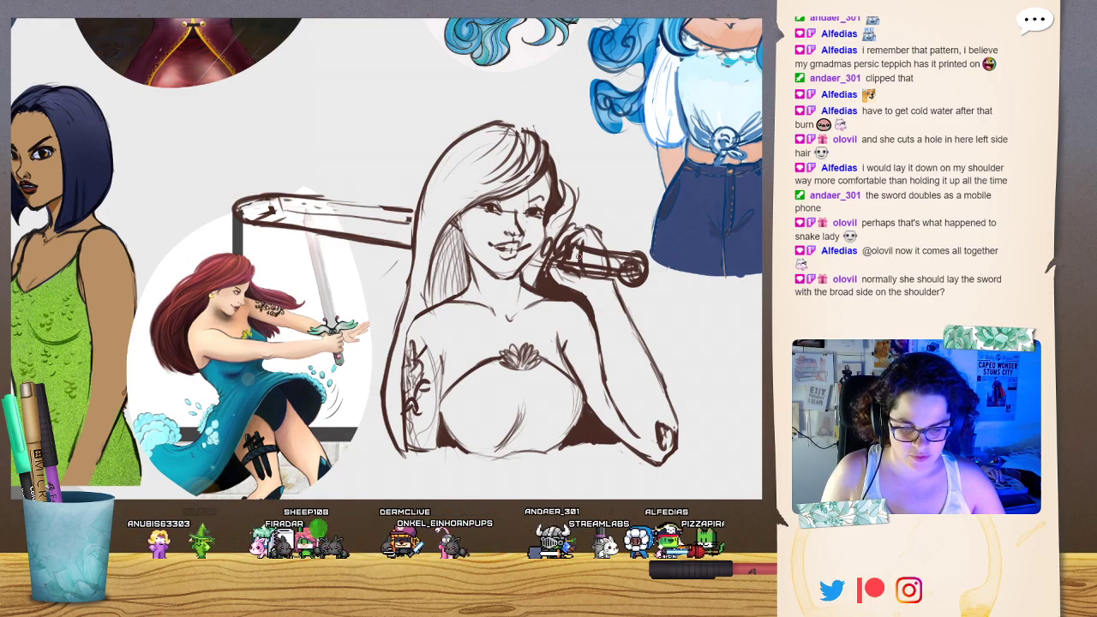
key(ctrl+z)
key(ctrl+z)
key(ctrl+z)
key(ctrl+z)
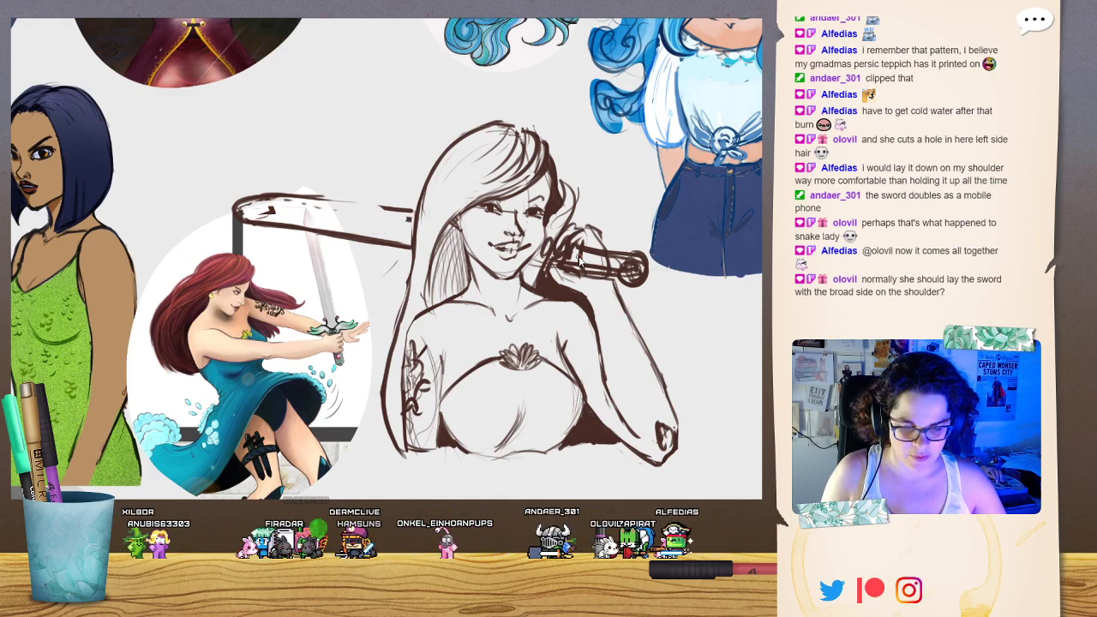
key(ctrl+y)
key(ctrl+y)
key(ctrl+y)
key(ctrl+y)
key(ctrl+y)
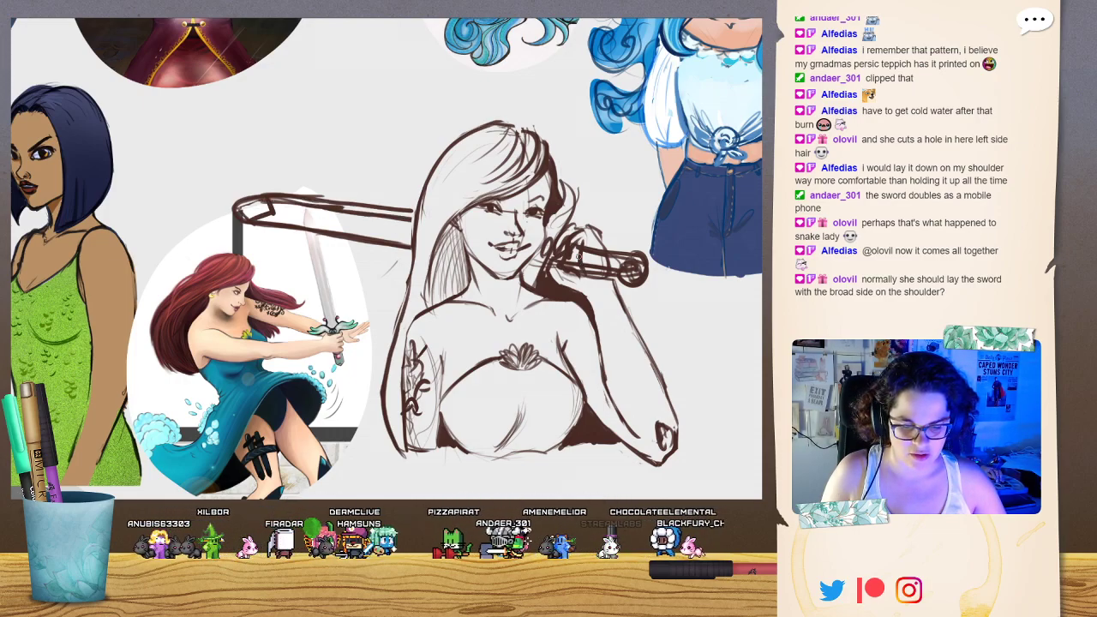
Undo the blade's central groove and tip outline, back to the two plain edge lines.
key(ctrl+z)
key(ctrl+z)
key(ctrl+z)
key(ctrl+z)
key(ctrl+z)
key(ctrl+z)
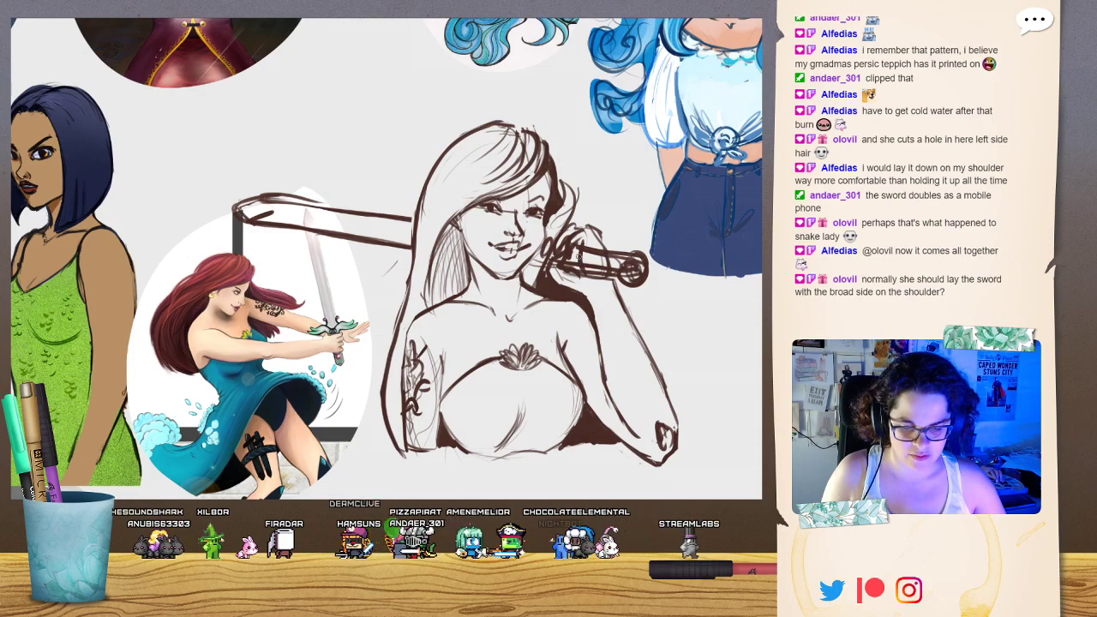
key(ctrl+z)
key(ctrl+z)
key(ctrl+z)
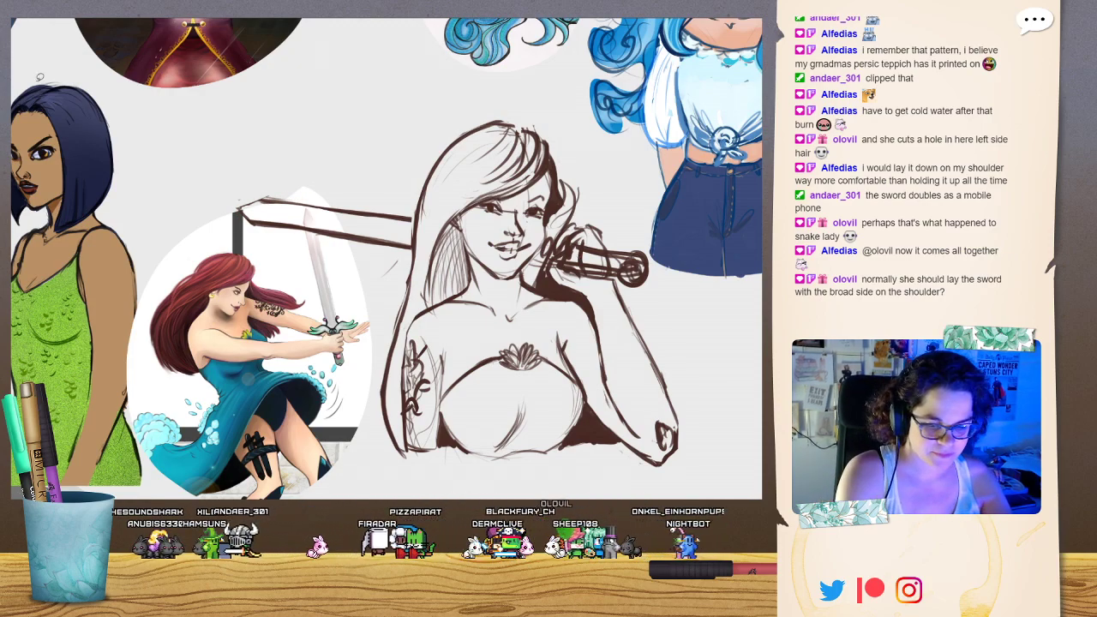
Try distorting the sword blade beside the hair into a shorter, foreshortened shape, and clear it from the sketch.
mouse_move(414, 206)
mouse_down()
mouse_move(390, 187)
mouse_move(236, 227)
mouse_move(417, 257)
mouse_up()
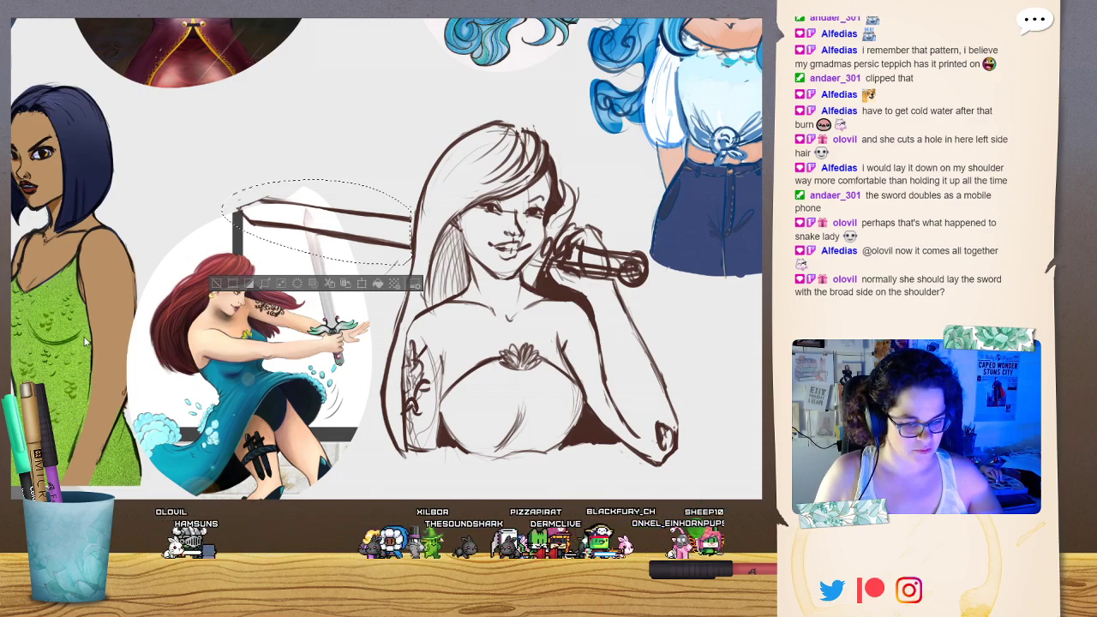
key(ctrl+t)
drag(221, 182, 237, 181)
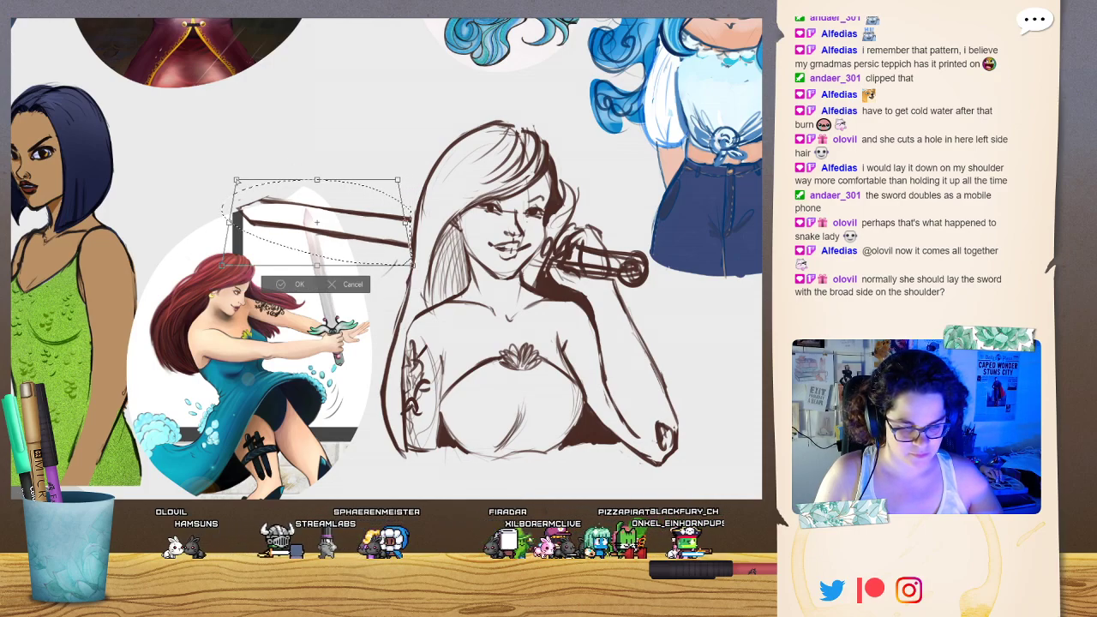
drag(380, 222, 396, 234)
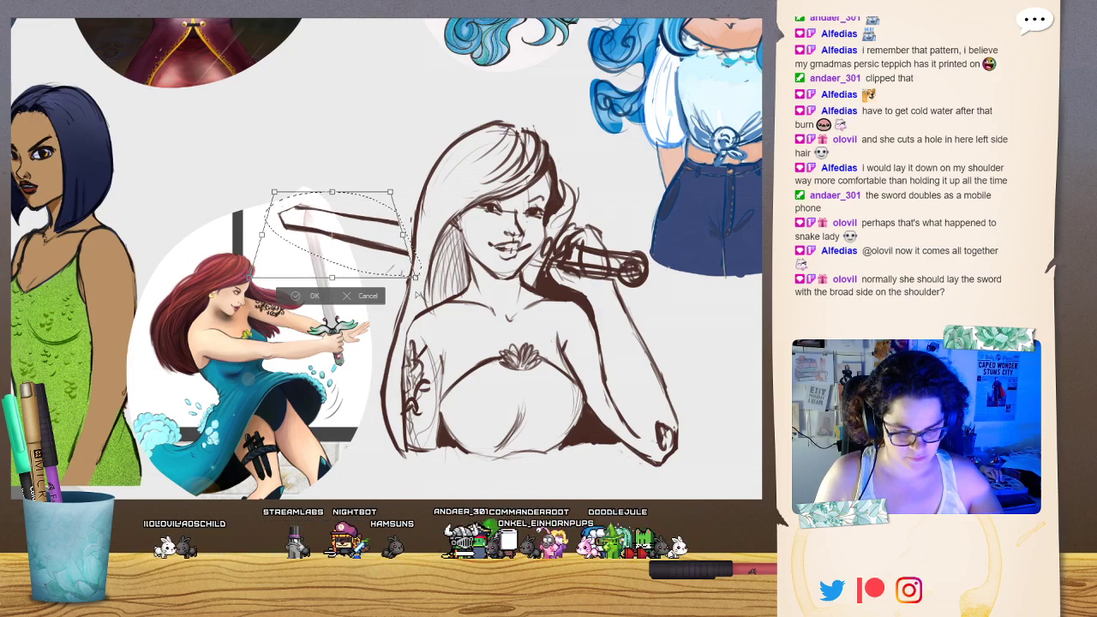
drag(411, 296, 433, 292)
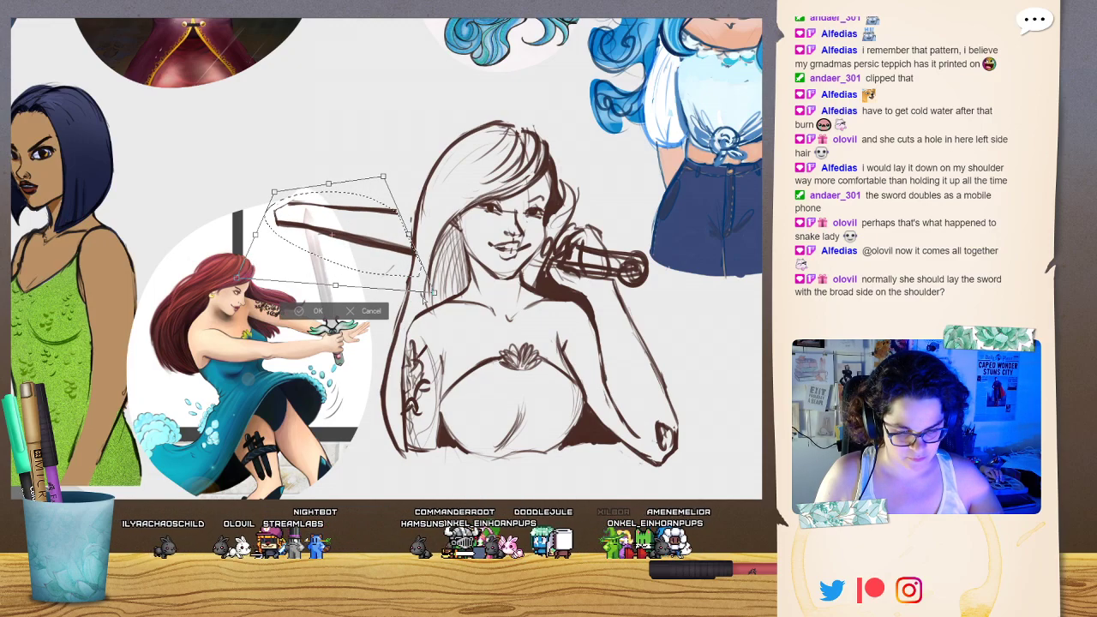
drag(387, 249, 398, 256)
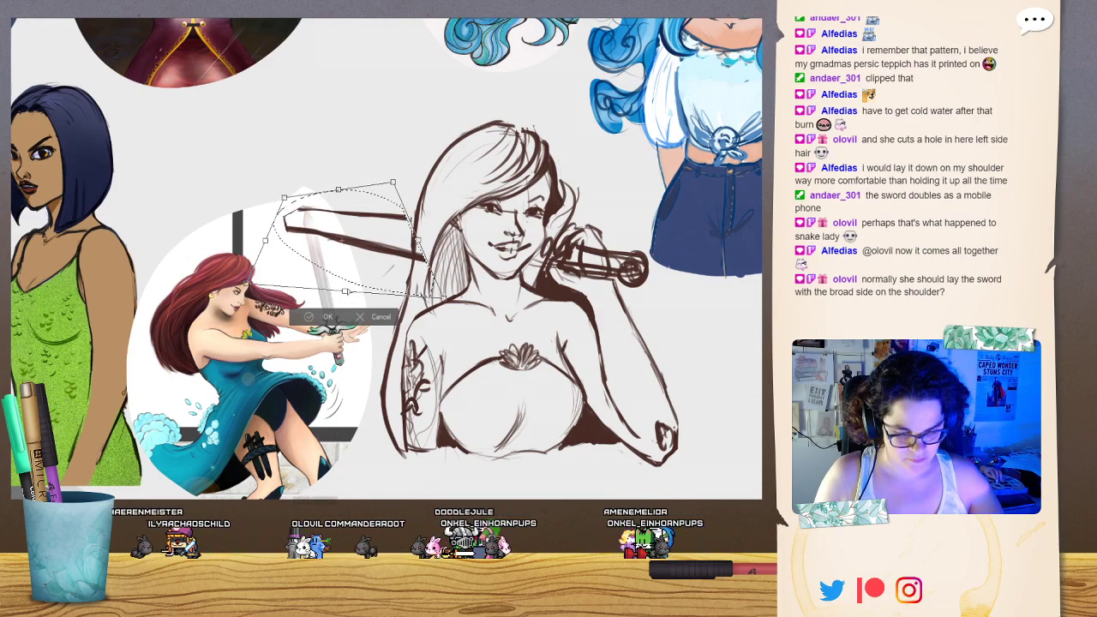
drag(347, 293, 317, 263)
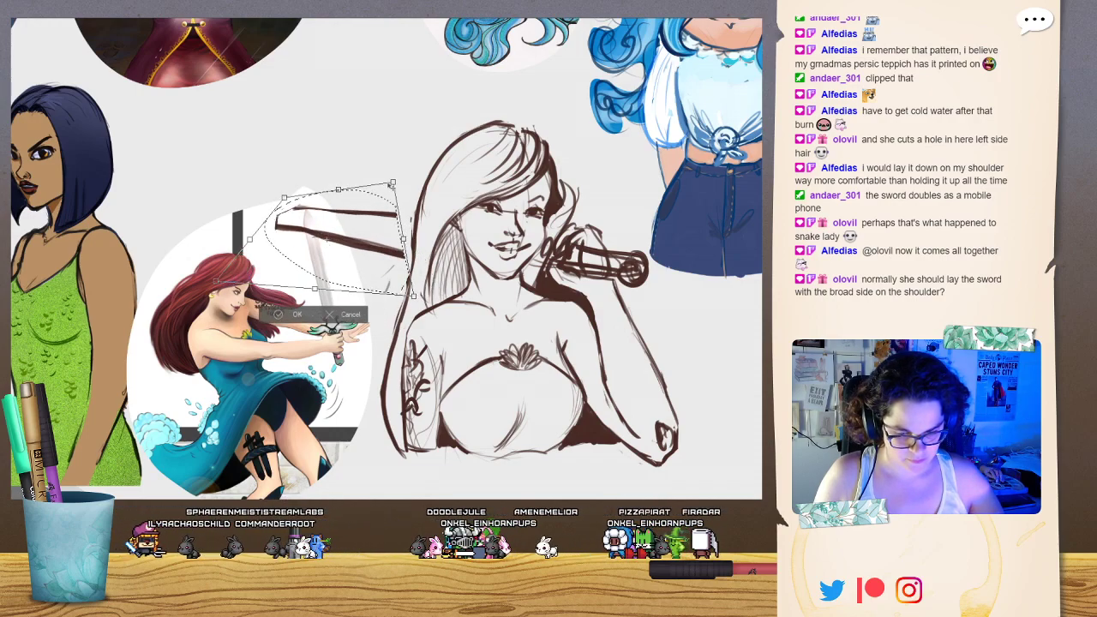
drag(392, 184, 395, 229)
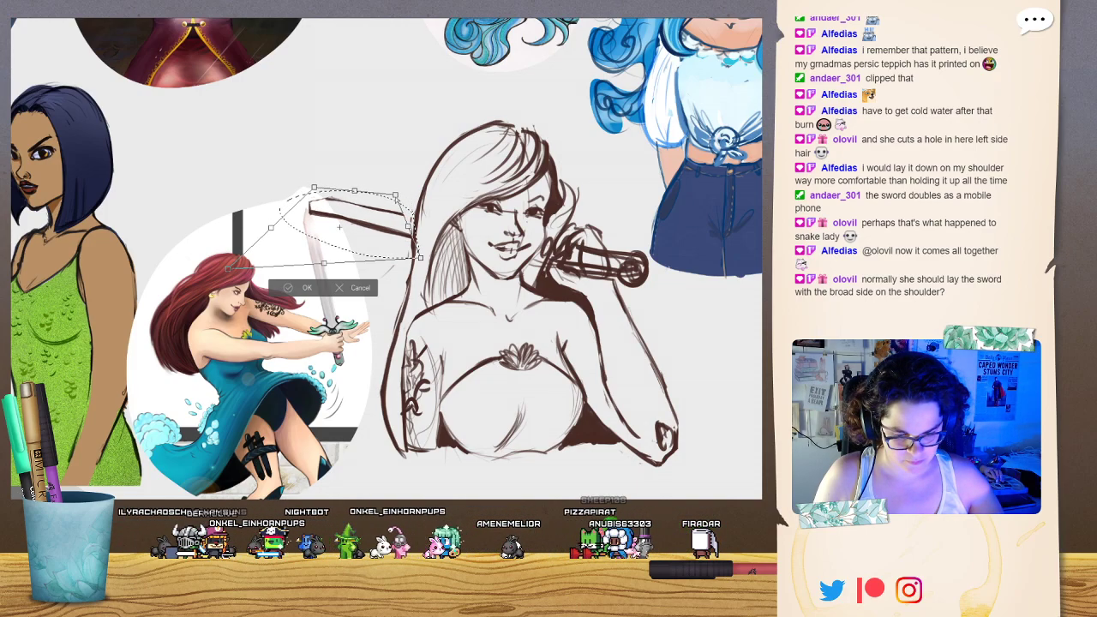
drag(389, 204, 378, 215)
key(Escape)
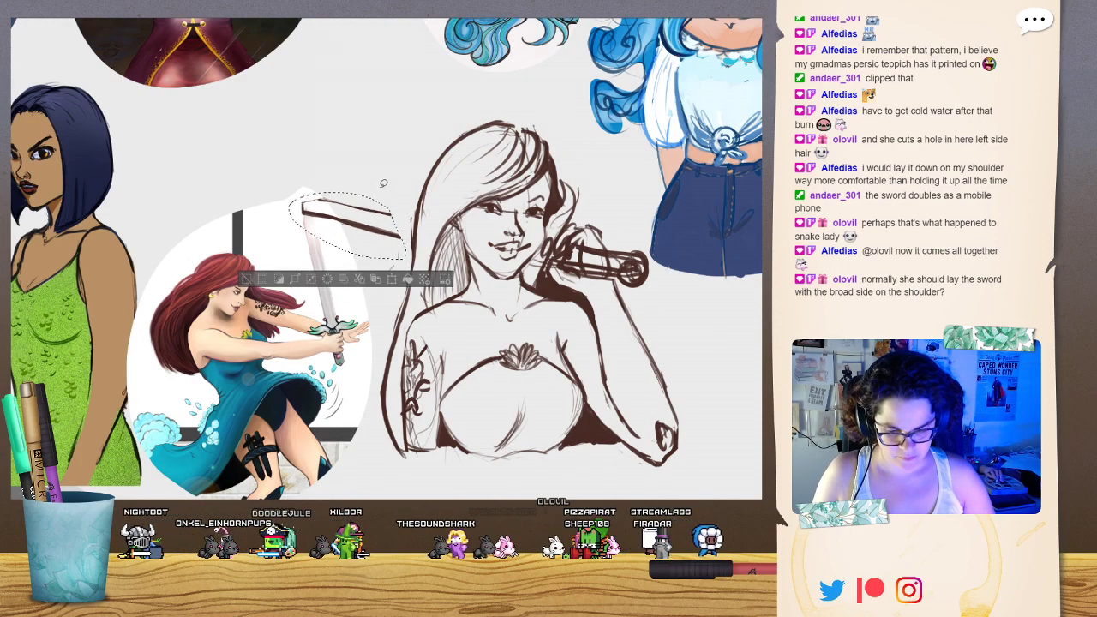
key(ctrl+d)
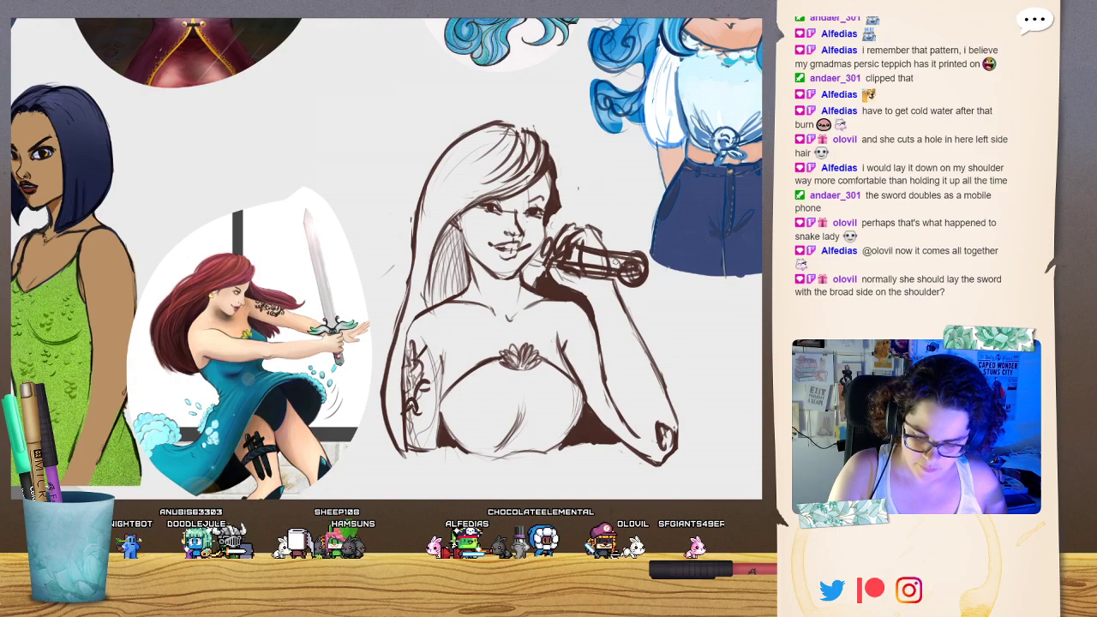
Add wrapping lines across the sword grip and move the hand with the grip down and away from the face.
mouse_move(577, 251)
mouse_down()
mouse_move(572, 264)
mouse_move(596, 267)
mouse_up()
mouse_move(615, 254)
mouse_down()
mouse_move(609, 268)
mouse_move(623, 274)
mouse_up()
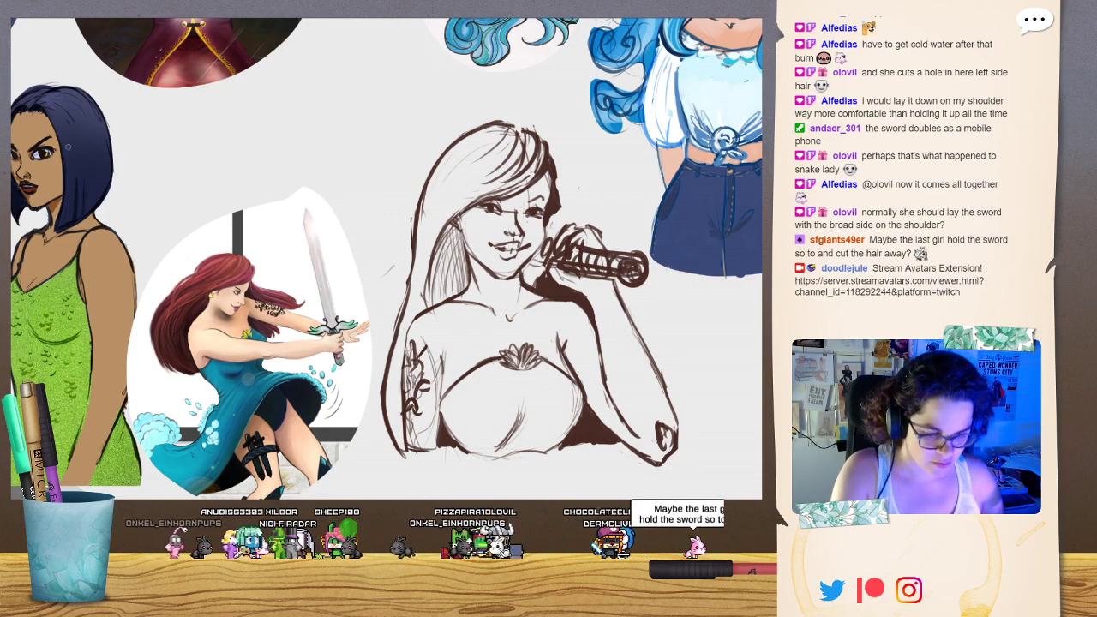
mouse_move(605, 215)
mouse_down()
mouse_move(569, 215)
mouse_move(545, 285)
mouse_move(581, 297)
mouse_move(600, 332)
mouse_move(641, 226)
mouse_move(605, 215)
mouse_up()
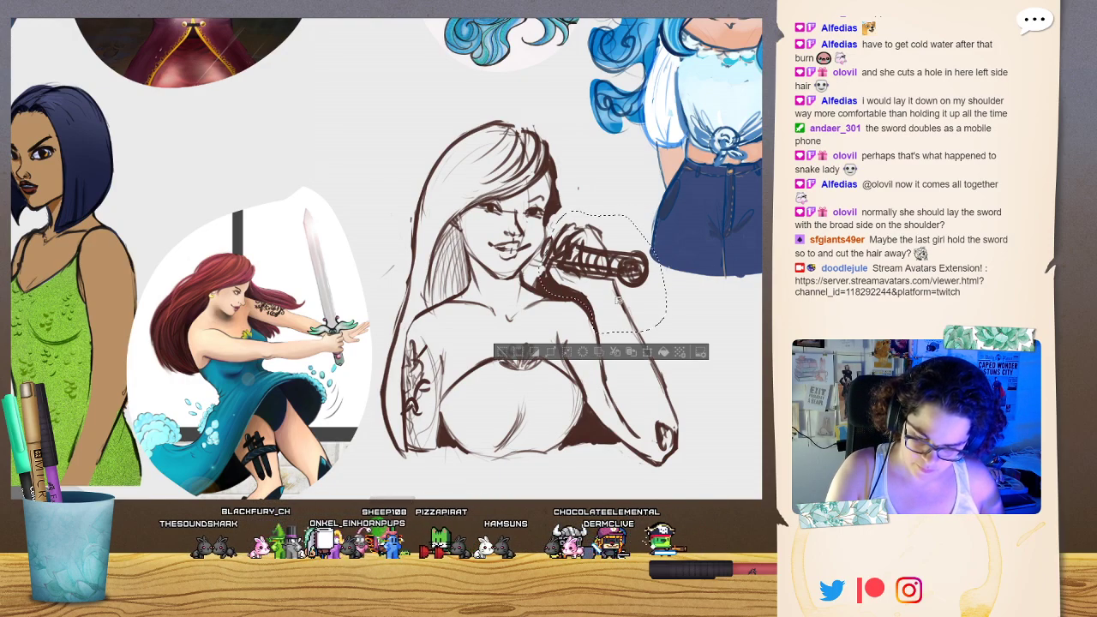
click(648, 353)
drag(641, 297, 663, 330)
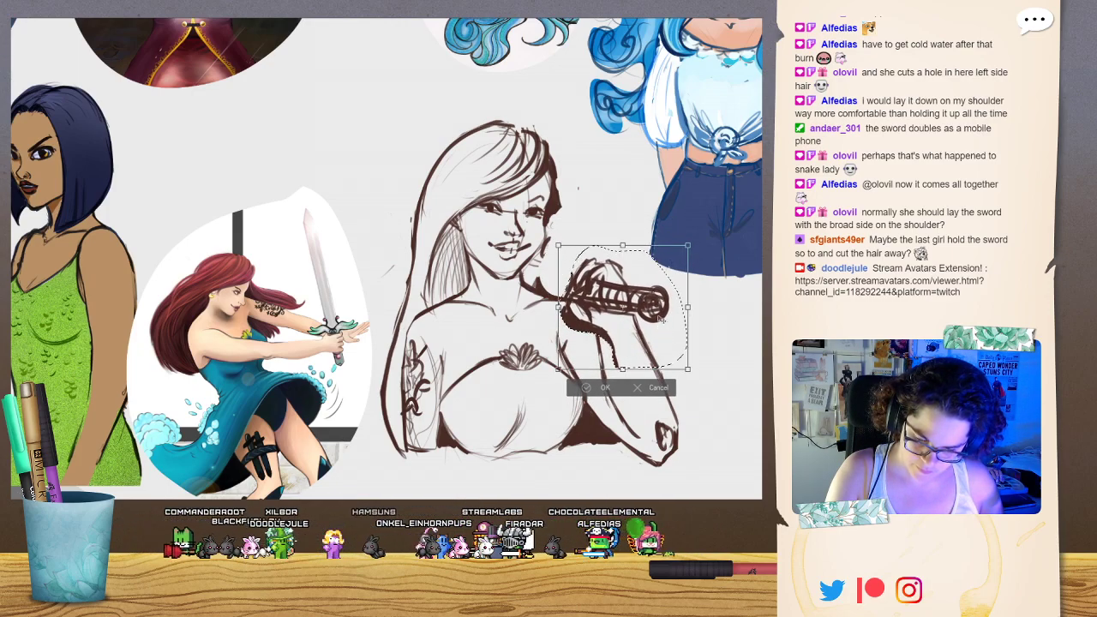
click(602, 387)
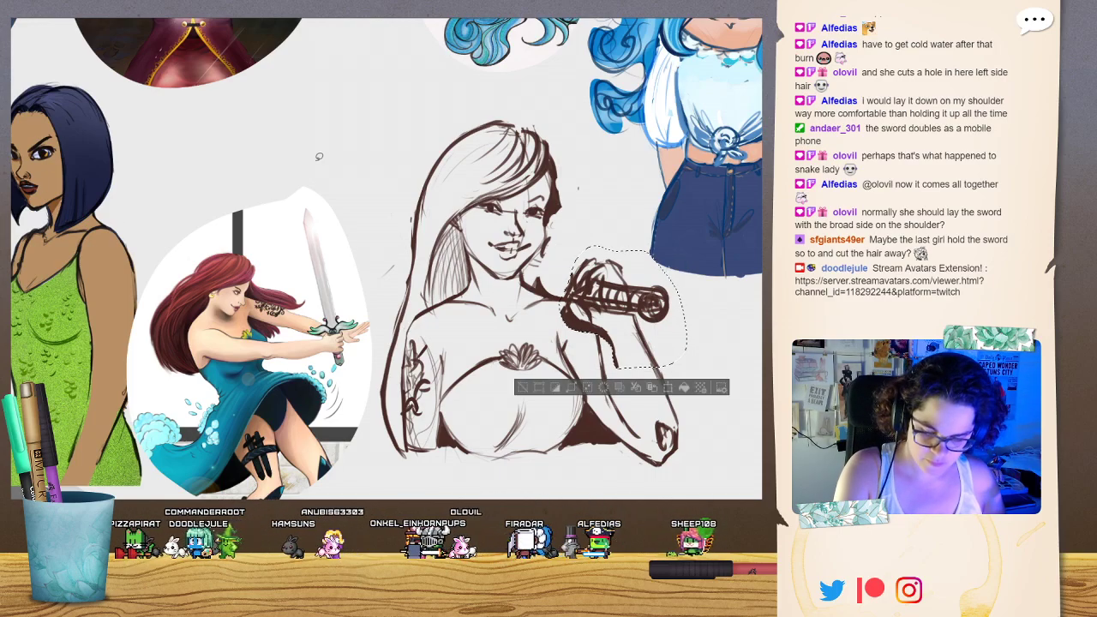
key(ctrl+d)
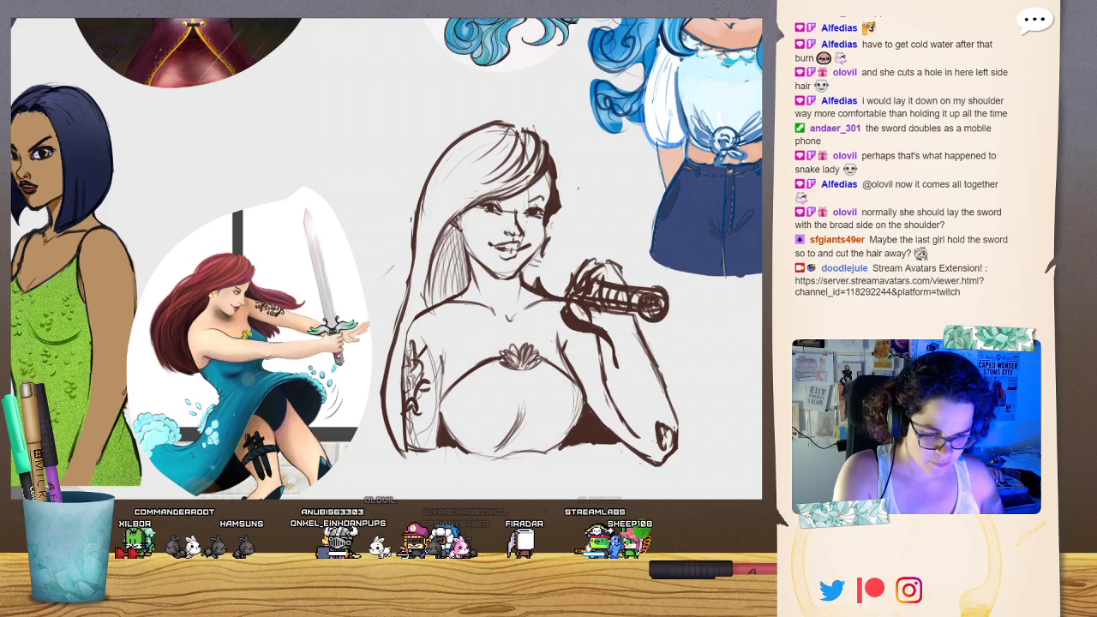
Erase the old inner forearm lines, rotate the hand and grip slightly clockwise and shift them outward from the shoulder.
mouse_move(565, 320)
mouse_down()
mouse_move(561, 306)
mouse_move(610, 339)
mouse_move(613, 399)
mouse_up()
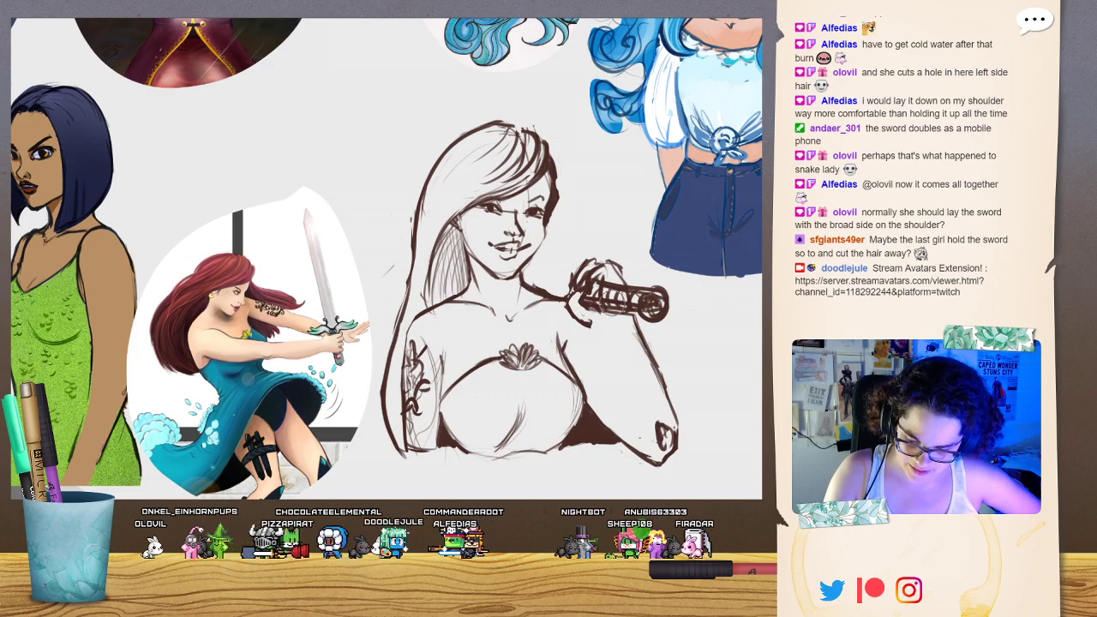
drag(606, 291, 599, 288)
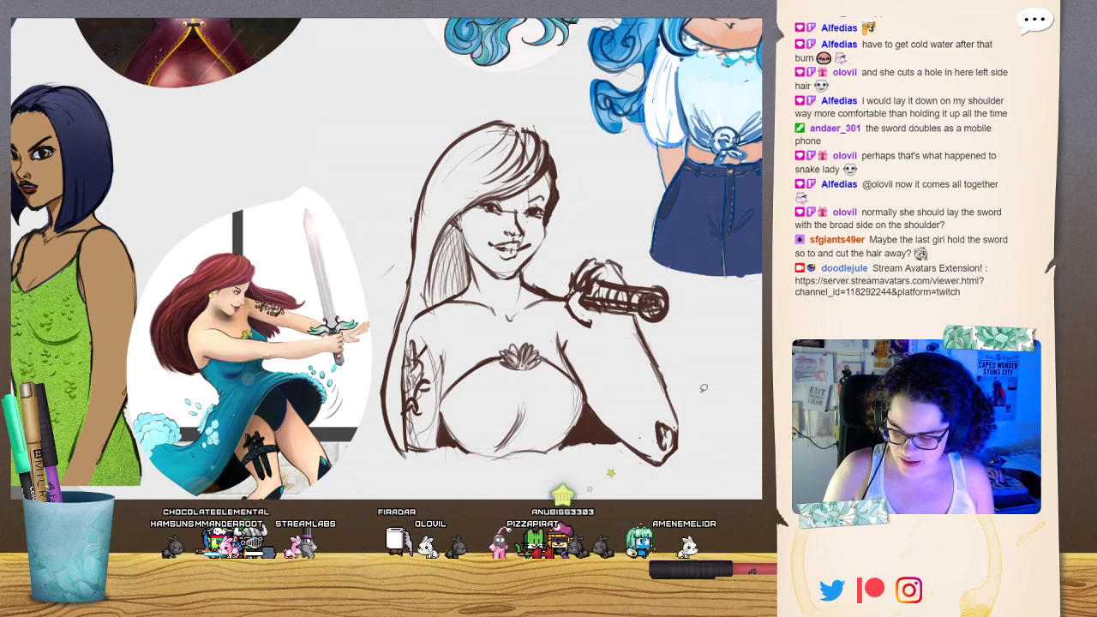
drag(630, 257, 565, 296)
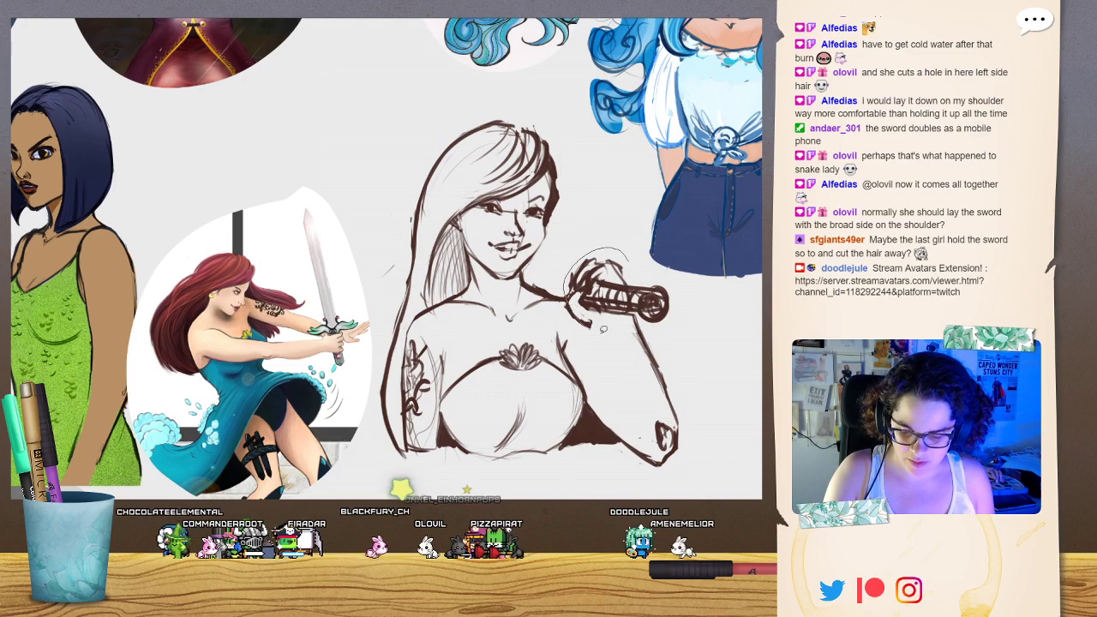
drag(603, 329, 634, 261)
click(672, 354)
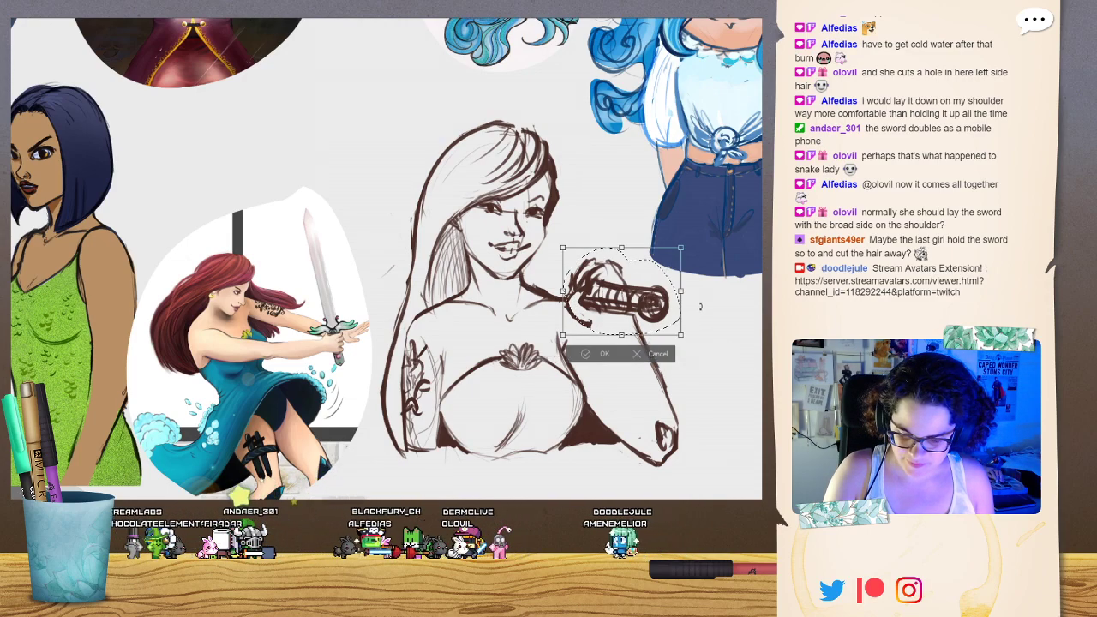
mouse_move(700, 305)
mouse_down()
mouse_move(694, 324)
mouse_move(660, 305)
mouse_move(672, 323)
mouse_up()
click(627, 388)
click(717, 324)
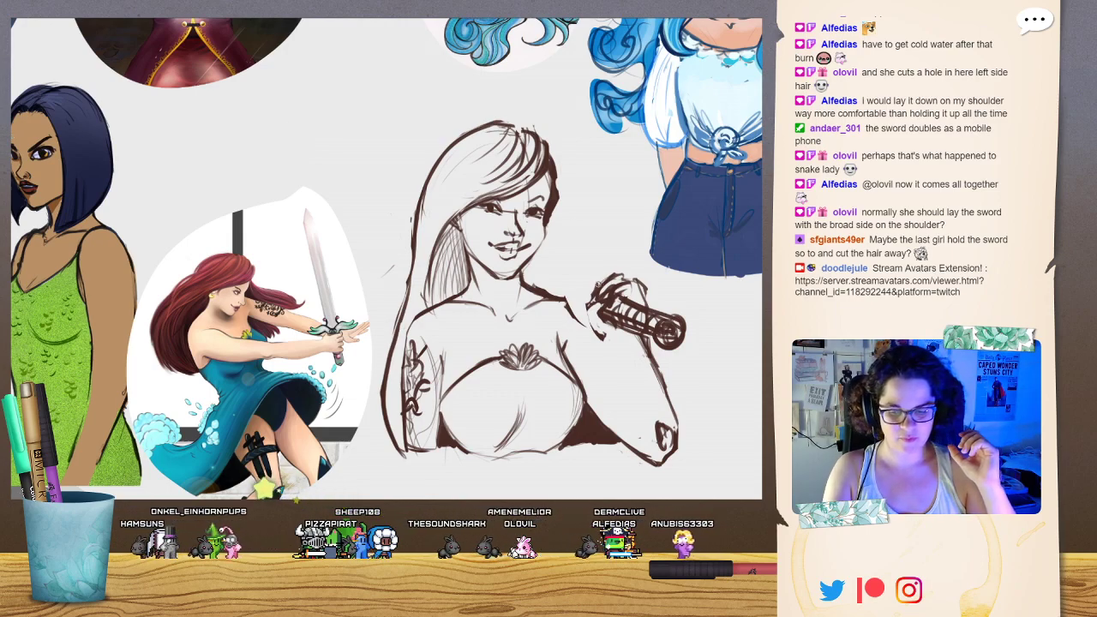
Redraw the raised forearm from the wrist to a lower, rounded elbow and erase the old elbow lines.
mouse_move(610, 276)
mouse_down()
mouse_move(596, 301)
mouse_move(584, 276)
mouse_move(607, 275)
mouse_up()
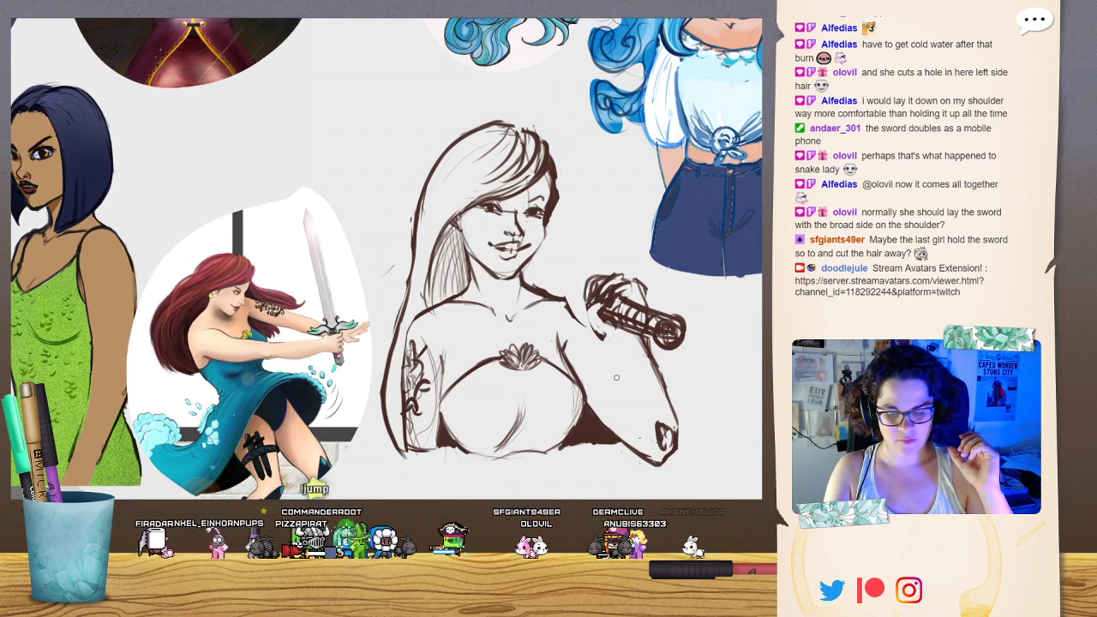
mouse_move(599, 339)
mouse_down()
mouse_move(608, 371)
mouse_move(613, 333)
mouse_move(621, 382)
mouse_up()
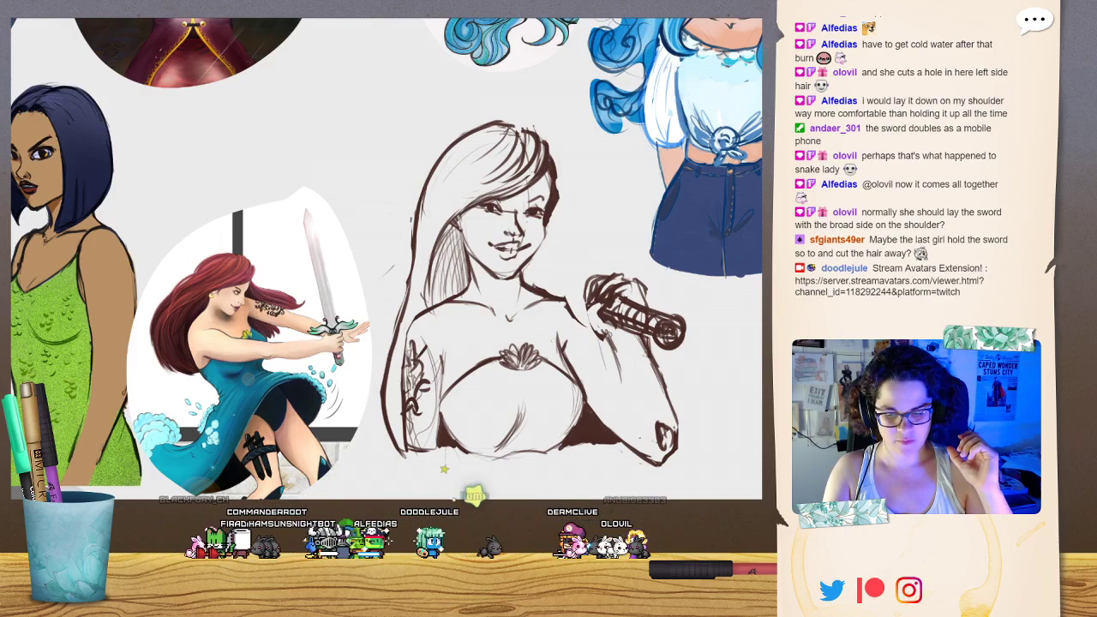
mouse_move(589, 309)
mouse_down()
mouse_move(614, 356)
mouse_move(630, 465)
mouse_move(675, 445)
mouse_up()
drag(607, 438, 629, 465)
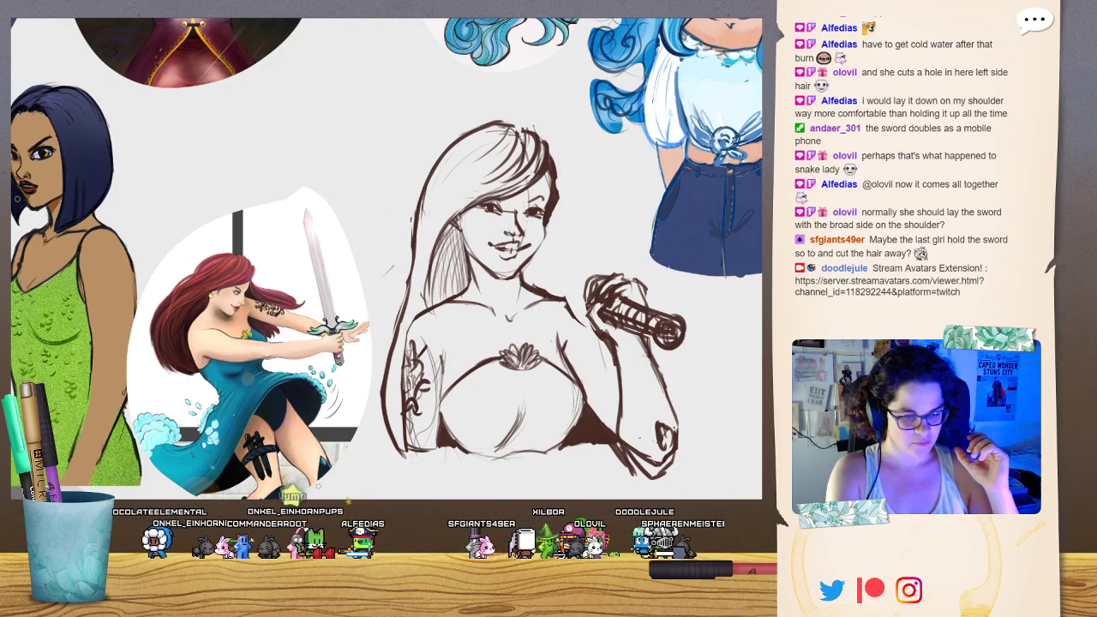
mouse_move(604, 419)
mouse_down()
mouse_move(622, 452)
mouse_move(654, 457)
mouse_move(669, 454)
mouse_move(667, 442)
mouse_up()
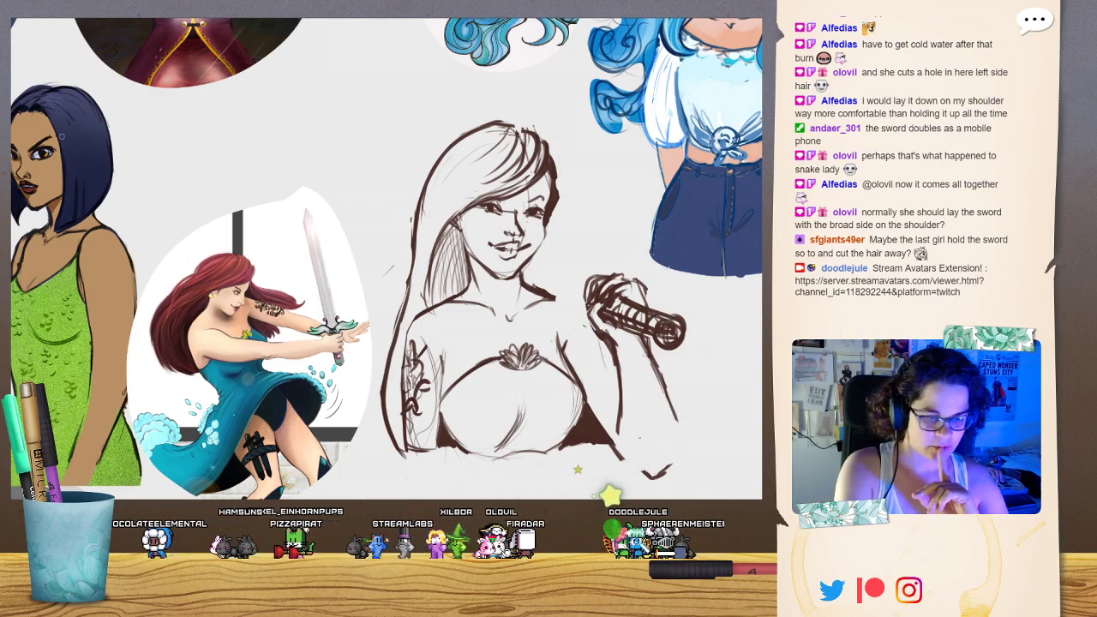
mouse_move(639, 479)
mouse_down()
mouse_move(664, 481)
mouse_move(676, 460)
mouse_move(666, 406)
mouse_move(677, 464)
mouse_move(665, 460)
mouse_up()
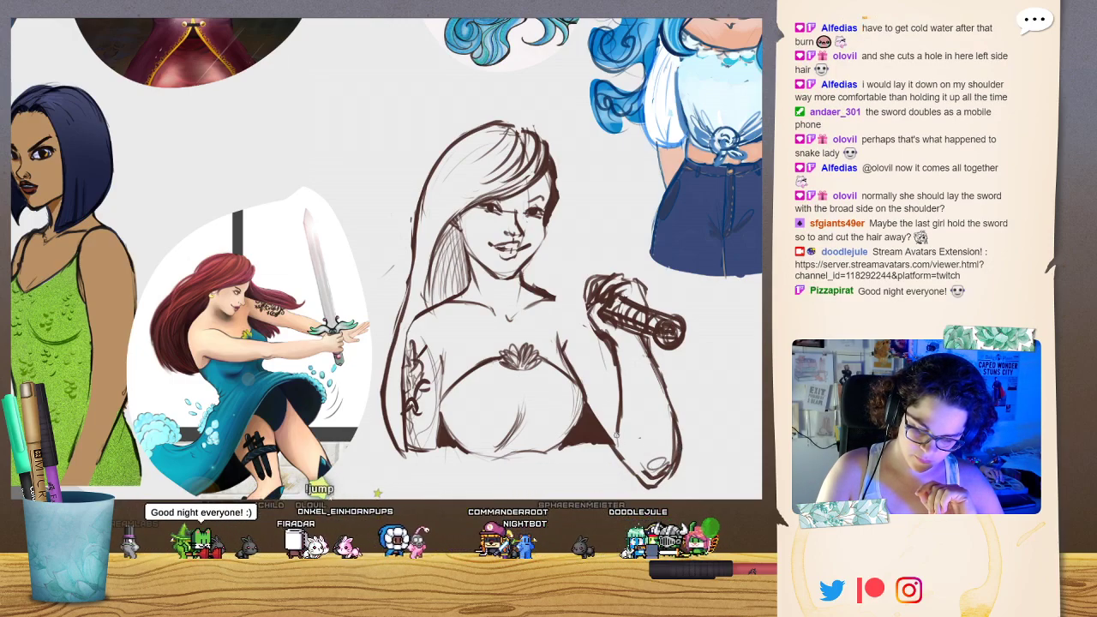
mouse_move(602, 344)
mouse_down()
mouse_move(615, 371)
mouse_move(611, 360)
mouse_up()
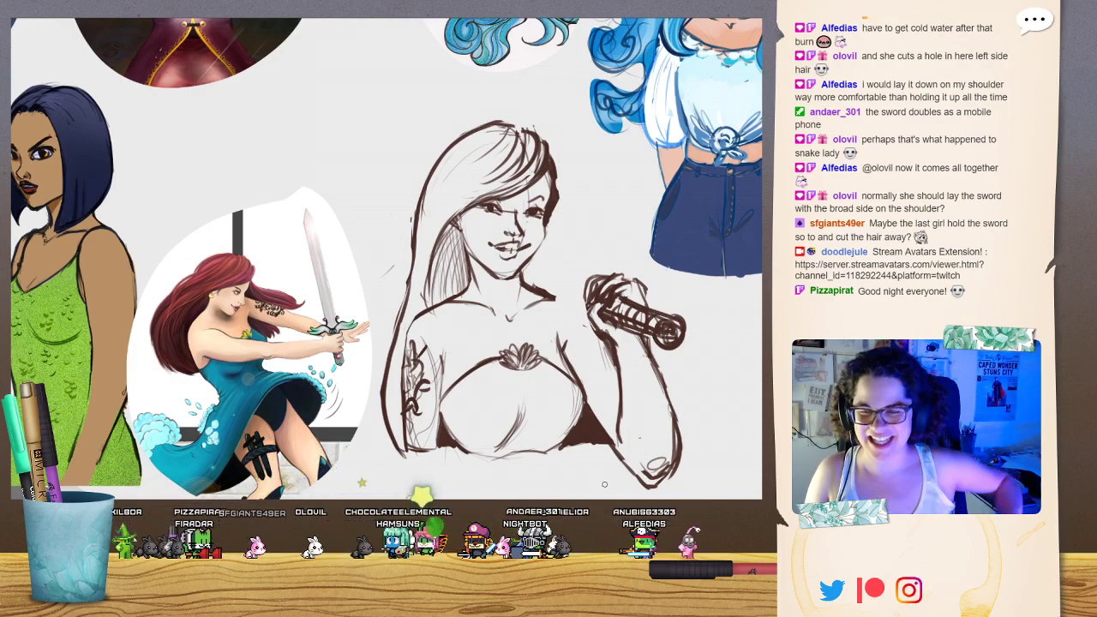
Sketch the sword blade resting on the shoulder between neck and hand, with a curved crossguard in front of the grip.
drag(219, 193, 255, 198)
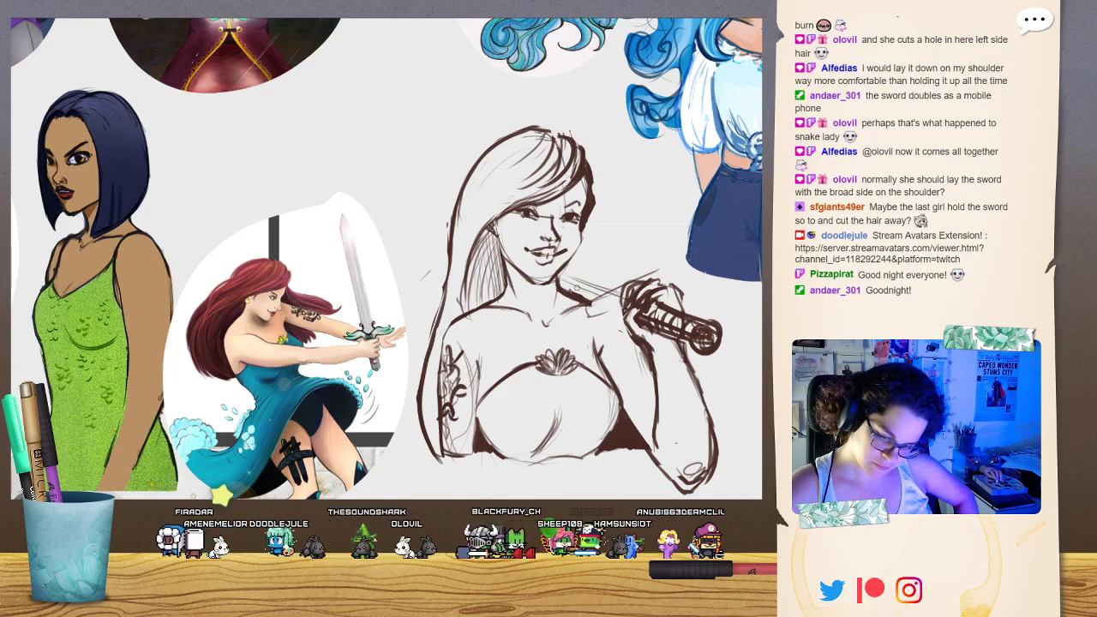
mouse_move(562, 275)
mouse_down()
mouse_move(608, 288)
mouse_move(611, 307)
mouse_move(630, 295)
mouse_up()
mouse_move(577, 273)
mouse_down()
mouse_move(631, 295)
mouse_move(600, 281)
mouse_move(619, 307)
mouse_move(580, 307)
mouse_move(642, 276)
mouse_up()
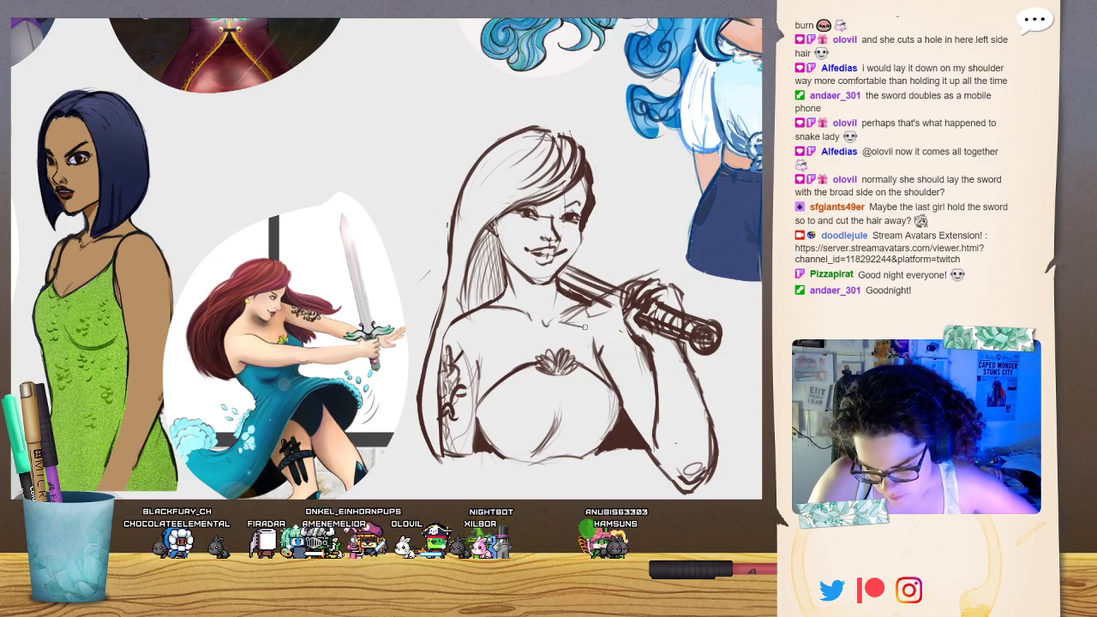
drag(592, 321, 622, 305)
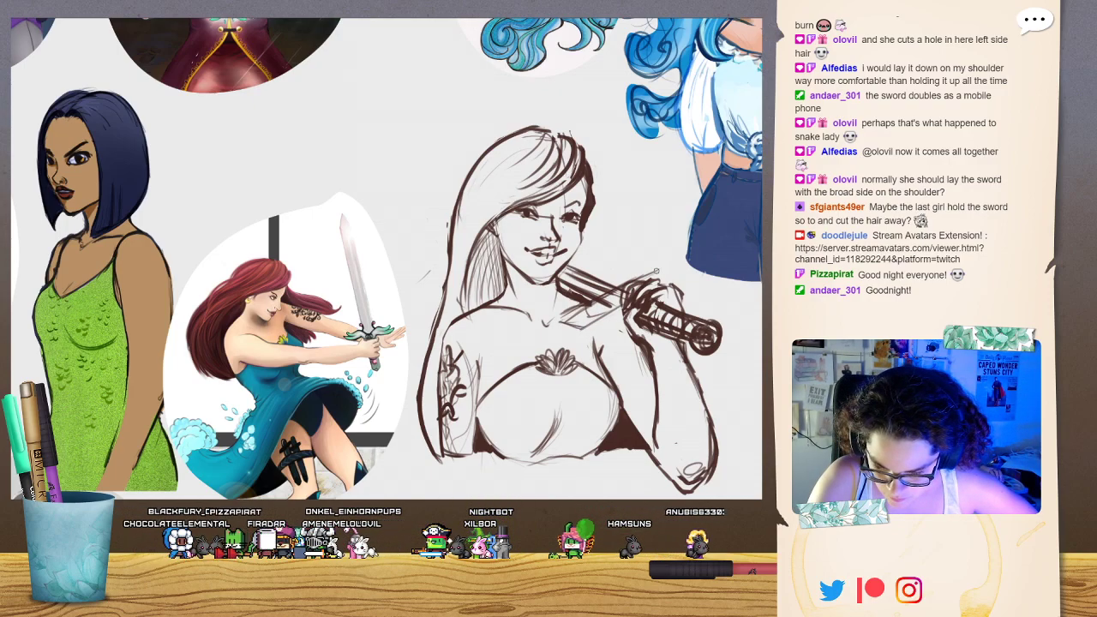
drag(656, 271, 674, 279)
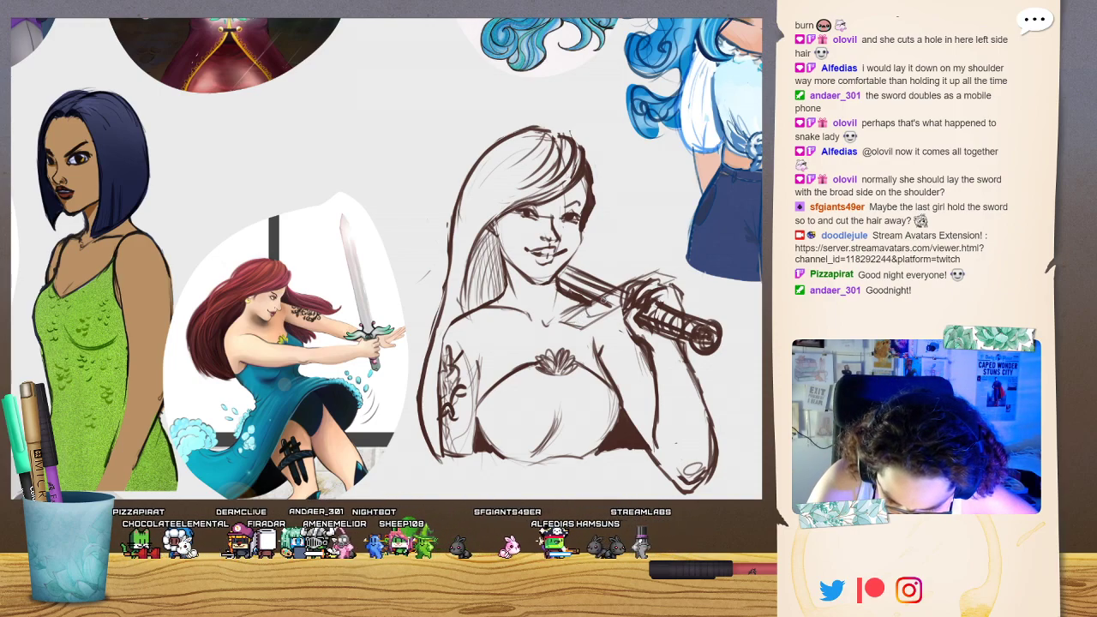
mouse_move(562, 324)
mouse_down()
mouse_move(598, 300)
mouse_move(604, 308)
mouse_move(570, 323)
mouse_up()
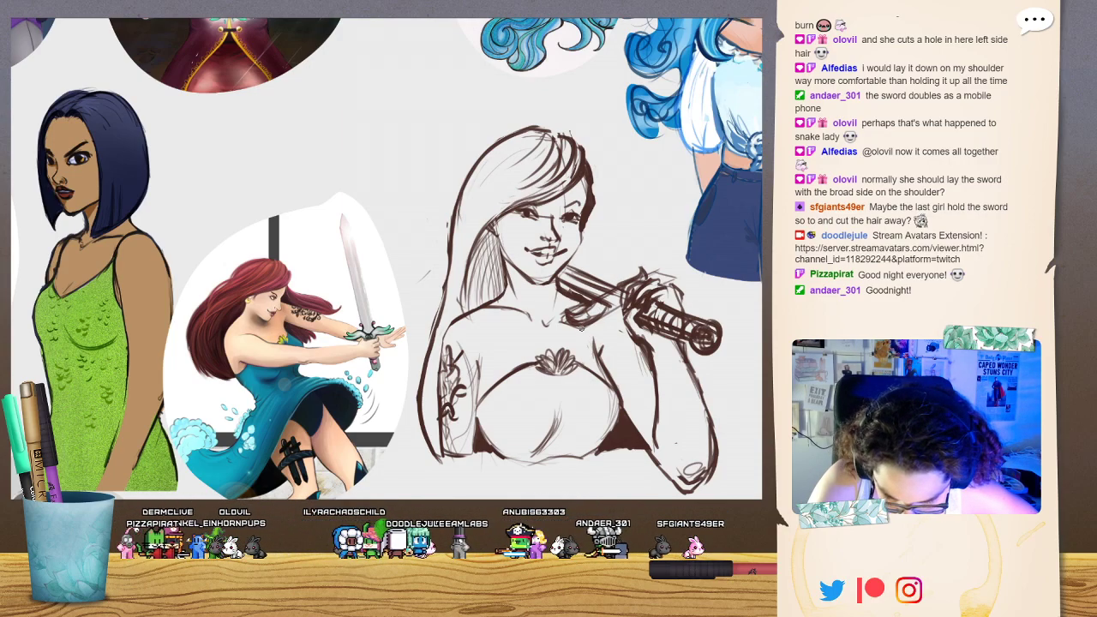
Clean up the blade and crossguard lines in front of the shoulder and shift the hand with the sword slightly outward.
drag(567, 331, 618, 309)
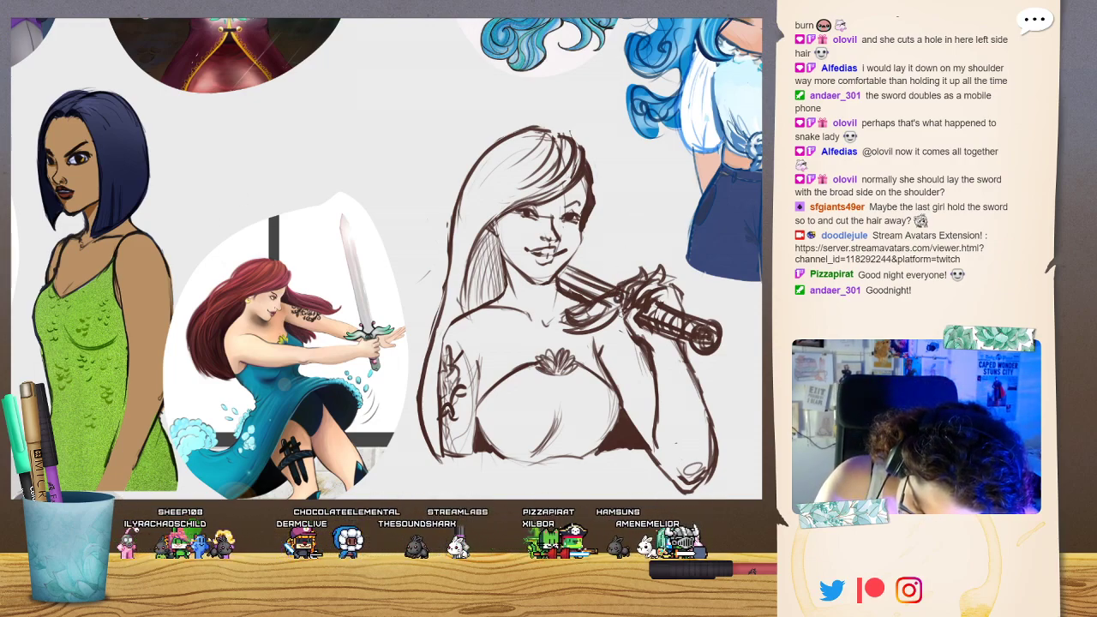
drag(623, 307, 617, 313)
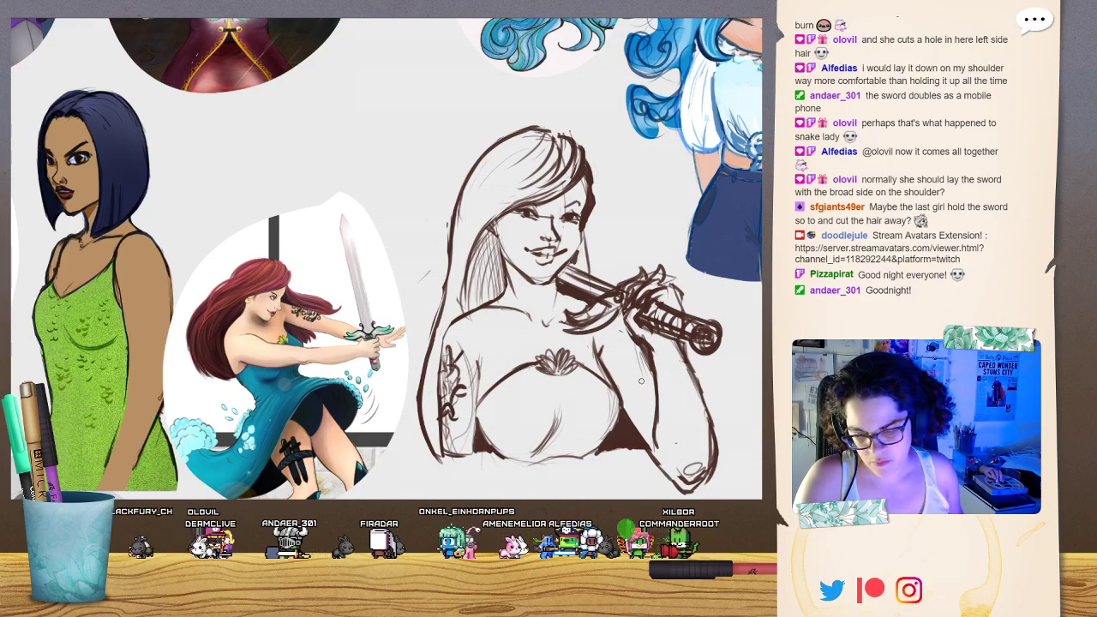
mouse_move(730, 321)
mouse_down()
mouse_move(678, 300)
mouse_move(674, 276)
mouse_move(653, 257)
mouse_move(620, 276)
mouse_move(581, 263)
mouse_move(559, 276)
mouse_move(563, 313)
mouse_move(599, 332)
mouse_move(730, 321)
mouse_move(744, 301)
mouse_up()
key(ctrl+t)
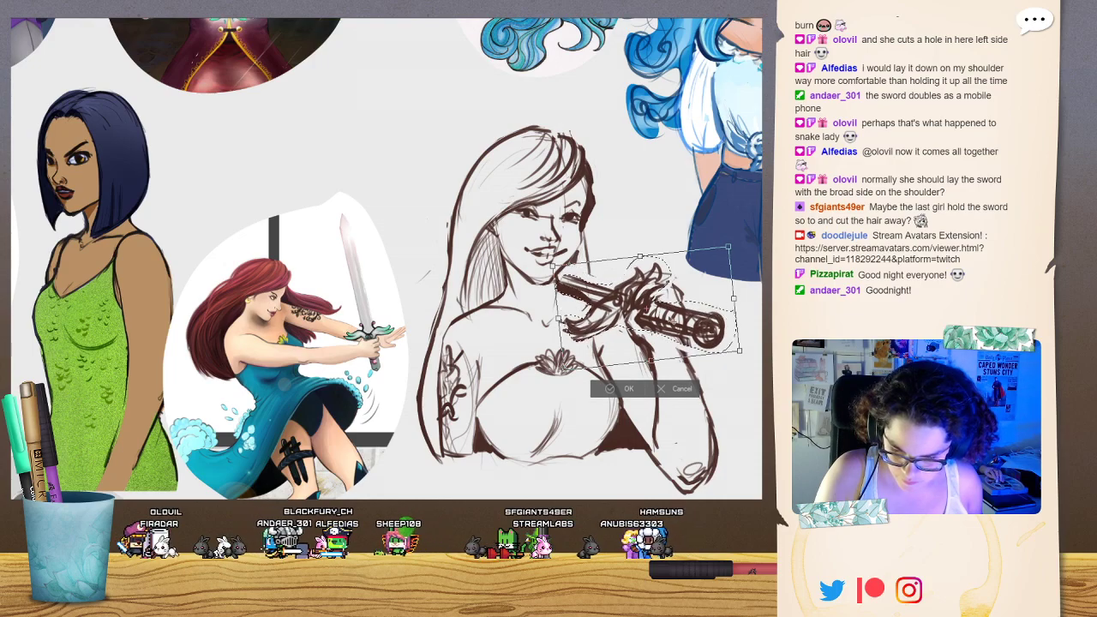
key(Return)
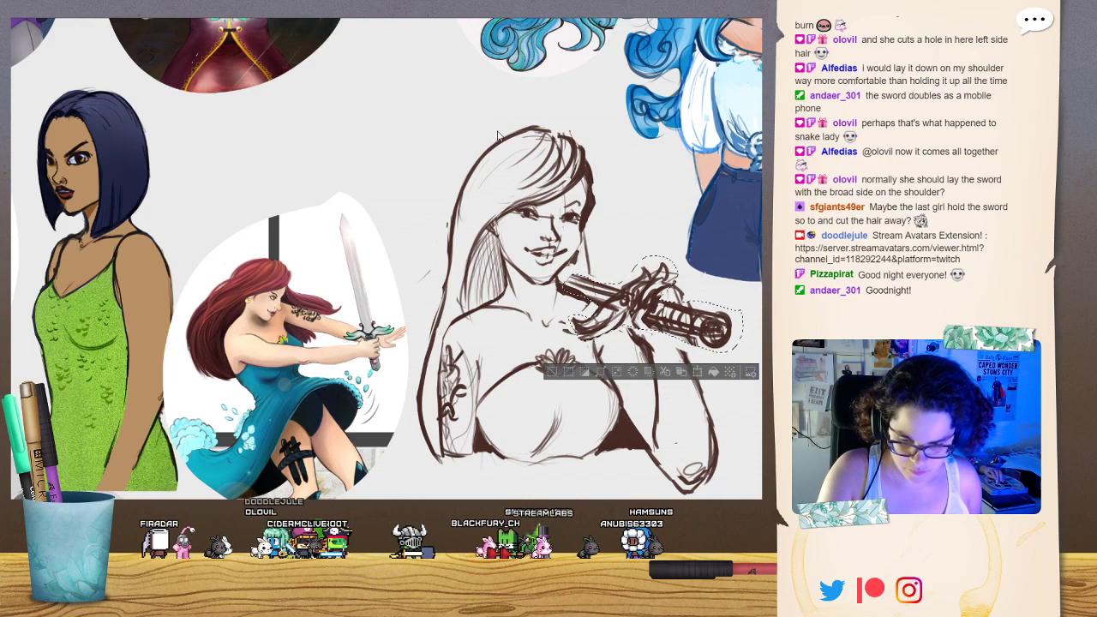
key(ctrl+d)
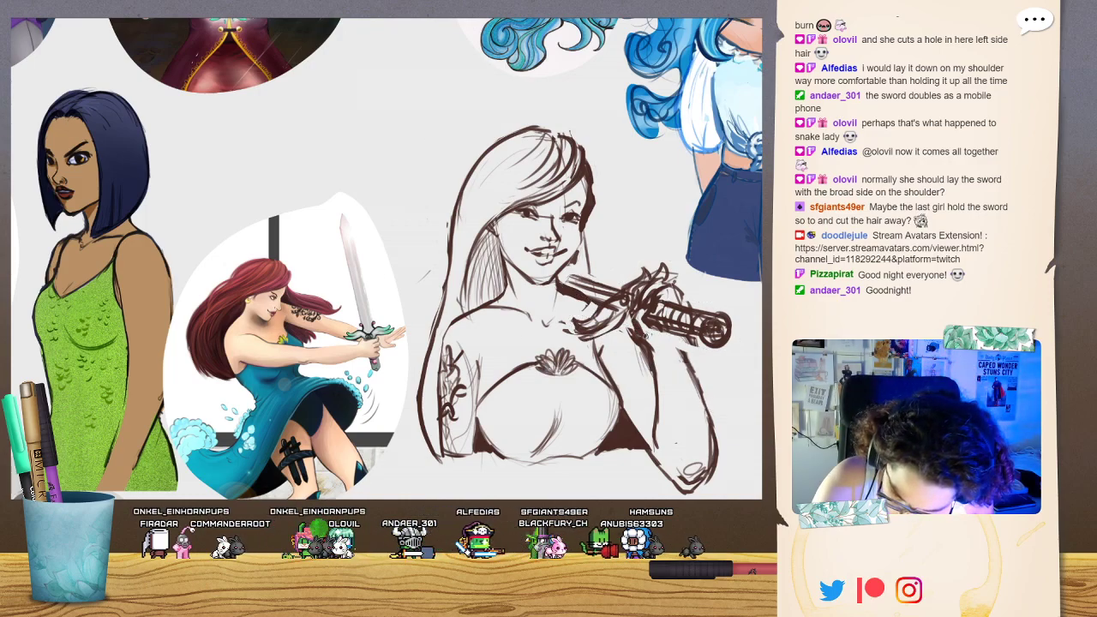
Reconnect the forearm lines to the moved hand and darken the hair between the face and the sword blade.
drag(649, 344, 658, 375)
drag(683, 337, 688, 359)
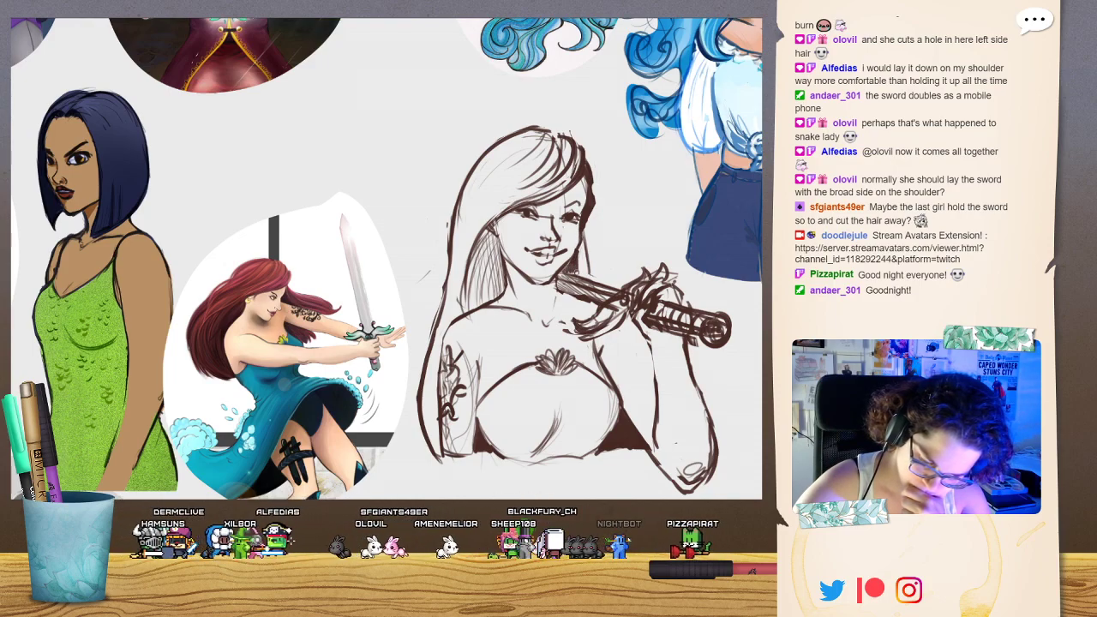
drag(583, 241, 575, 279)
drag(584, 240, 588, 280)
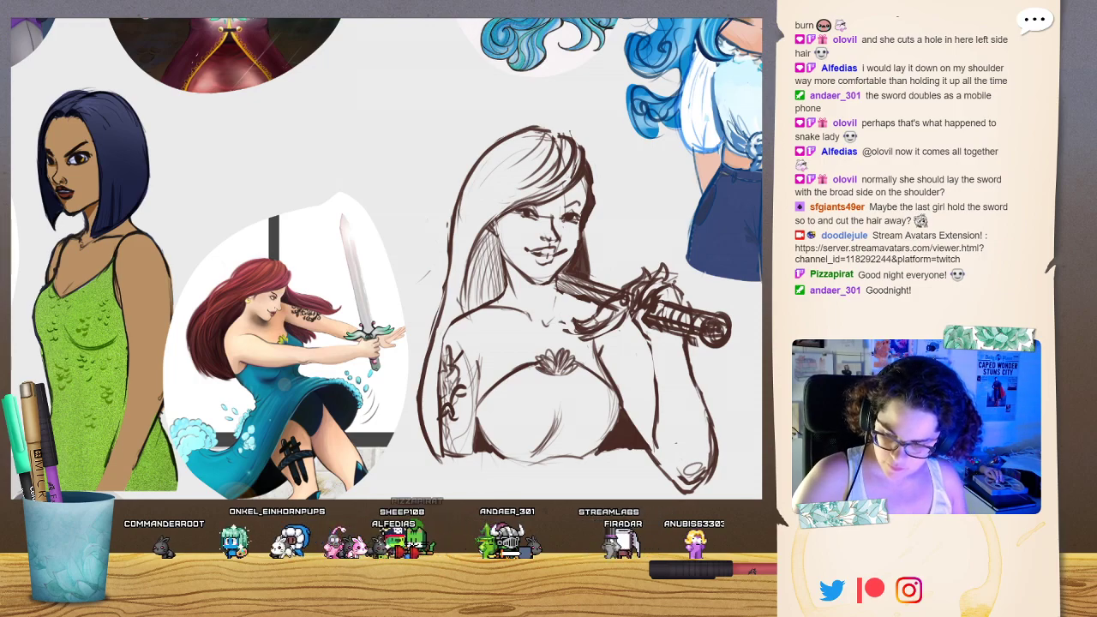
Lay a straight red guide line along the sword's axis behind the head and sketch the blade's lower edge and tip beyond the hair.
key(ctrl+plus)
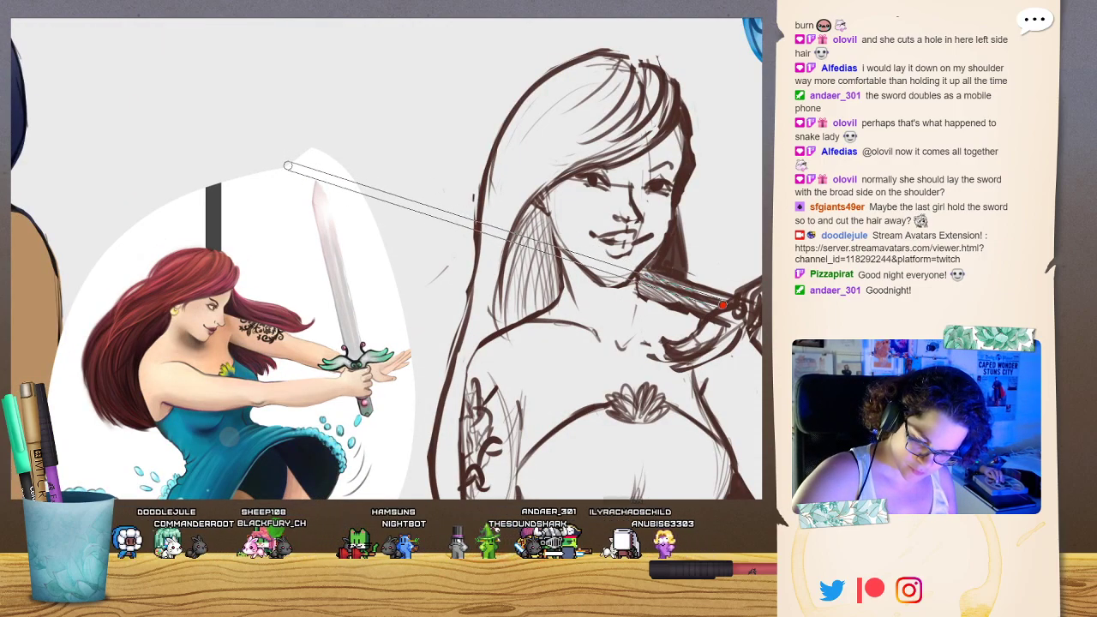
shift+click(288, 165)
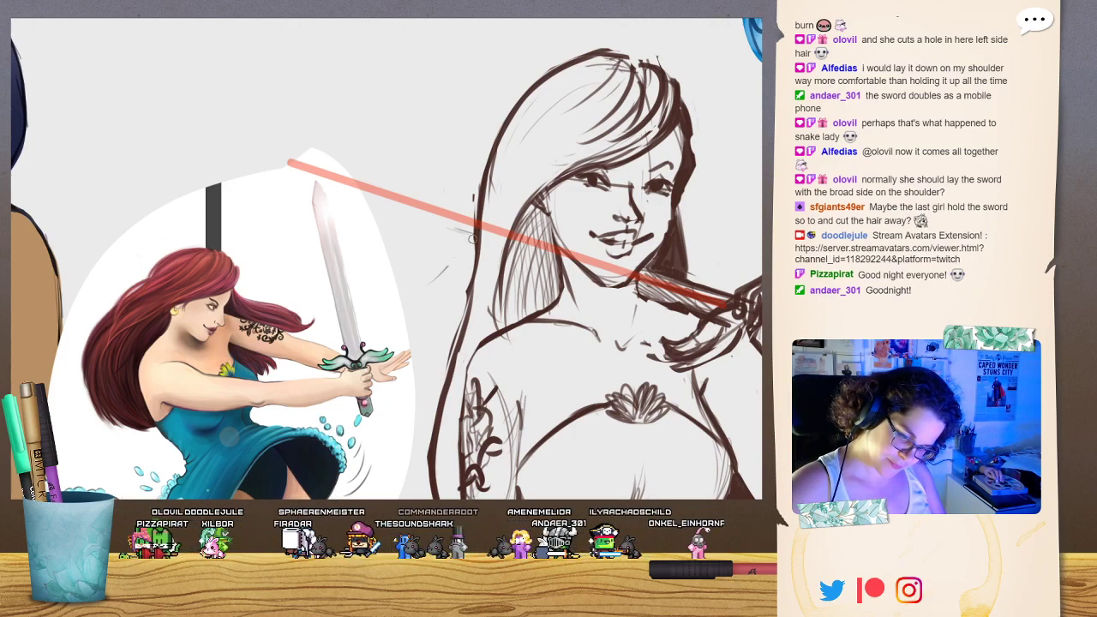
drag(471, 239, 259, 162)
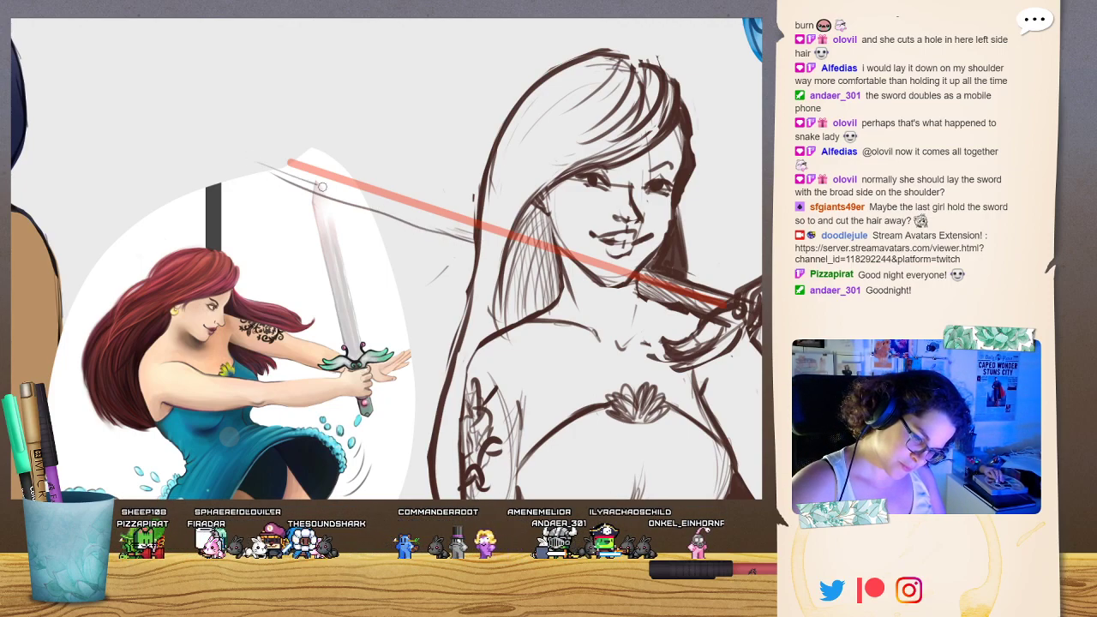
mouse_move(322, 186)
mouse_down()
mouse_move(477, 245)
mouse_move(257, 161)
mouse_up()
mouse_move(249, 156)
mouse_down()
mouse_move(277, 170)
mouse_move(246, 142)
mouse_up()
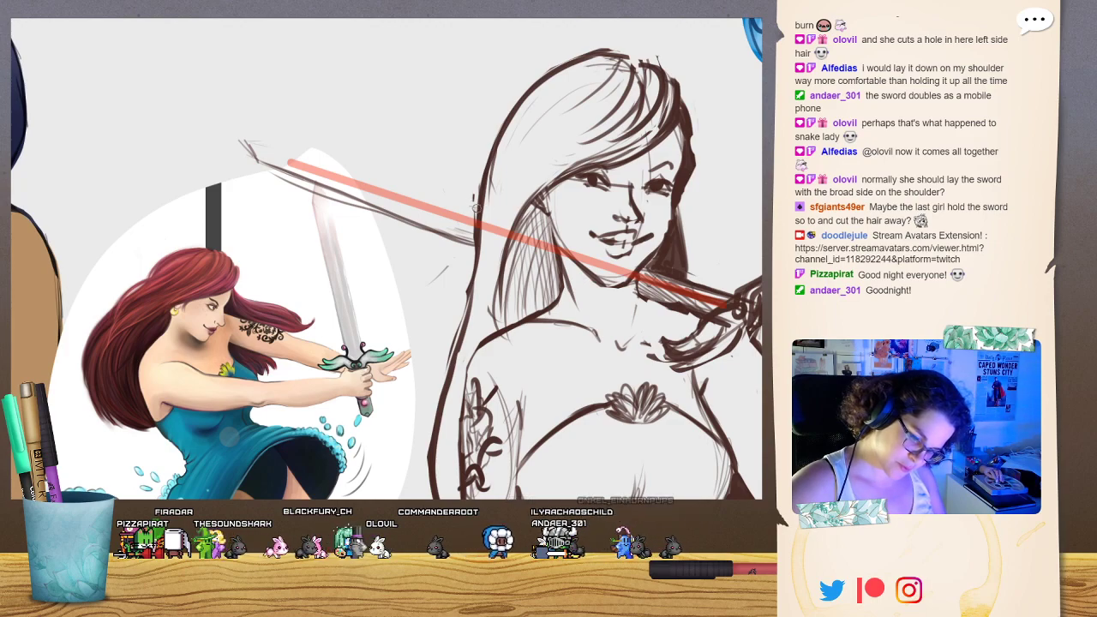
Sketch the blade's upper edge and central ridge beyond the hair and remove the red guide line.
drag(474, 207, 256, 138)
mouse_move(274, 142)
mouse_down()
mouse_move(470, 209)
mouse_move(249, 140)
mouse_up()
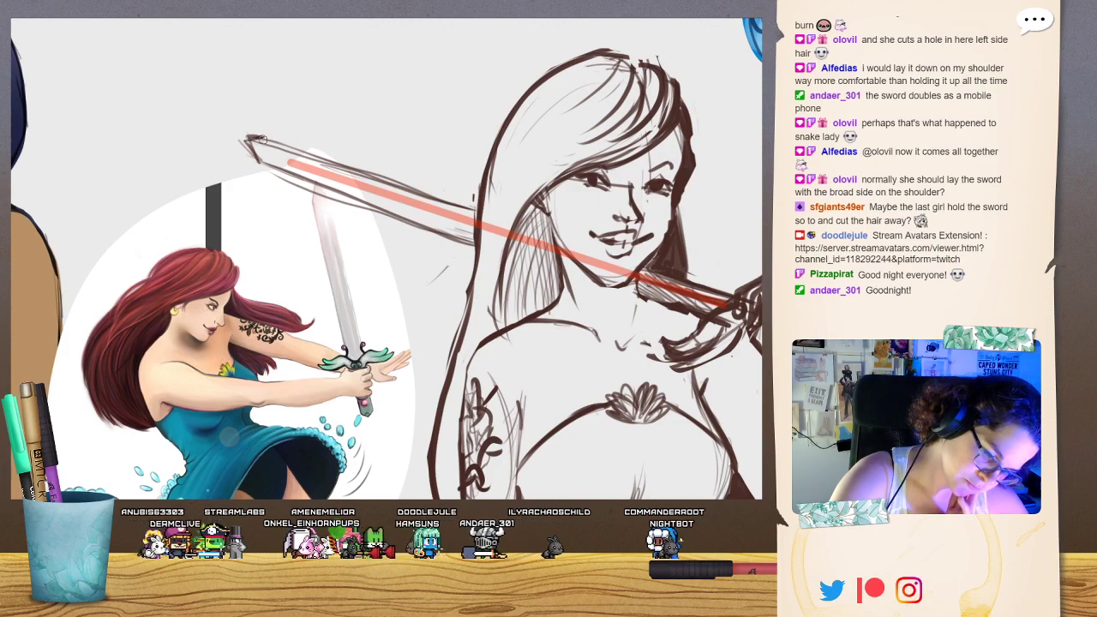
drag(255, 141, 469, 219)
key(ctrl+z)
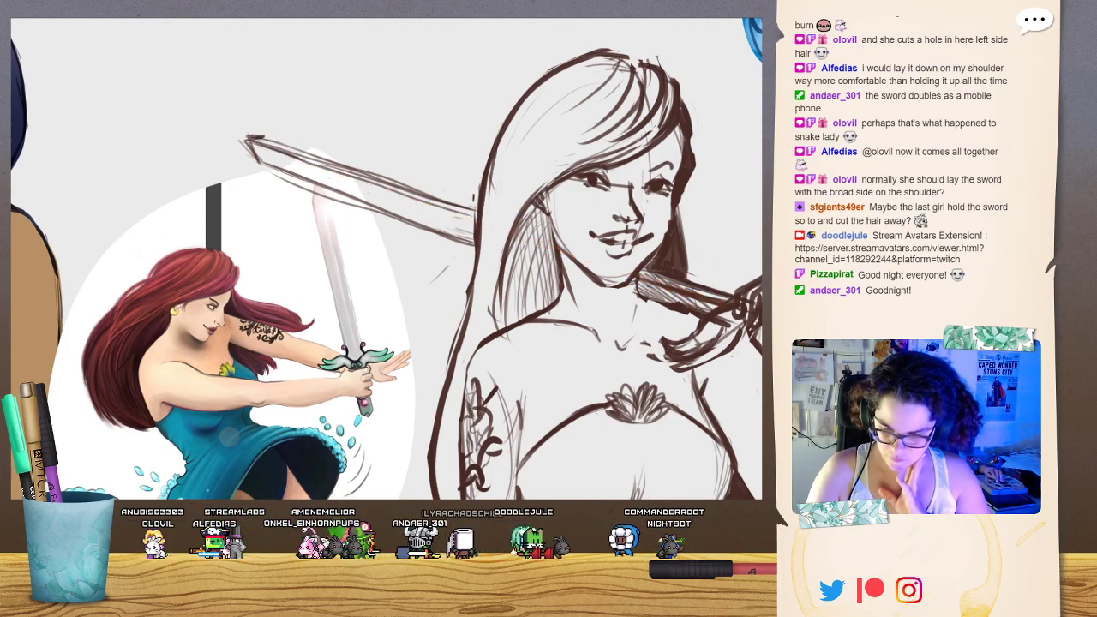
Refine the blade lines beyond the hair and close the outline along the lower edge of the bust.
scroll(398, 281, down, 4)
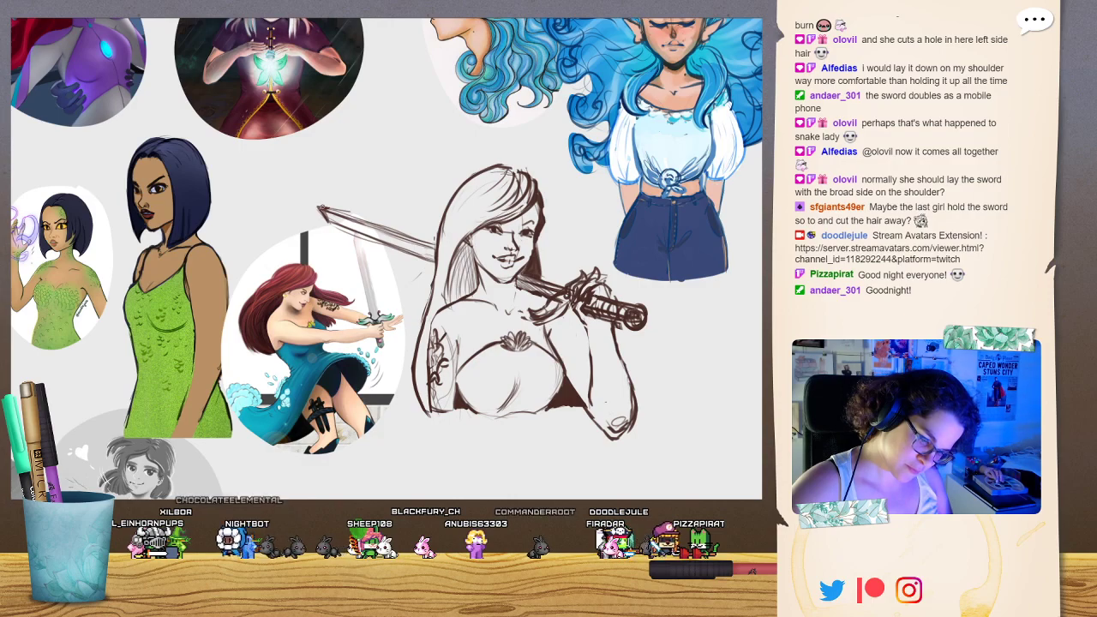
drag(339, 213, 428, 245)
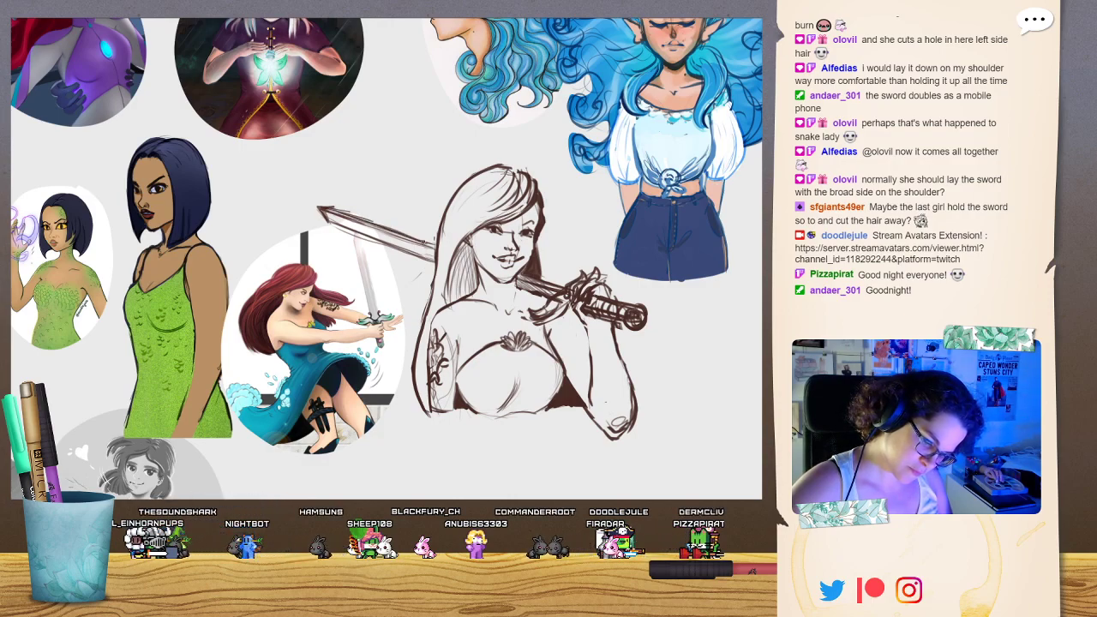
drag(344, 216, 432, 249)
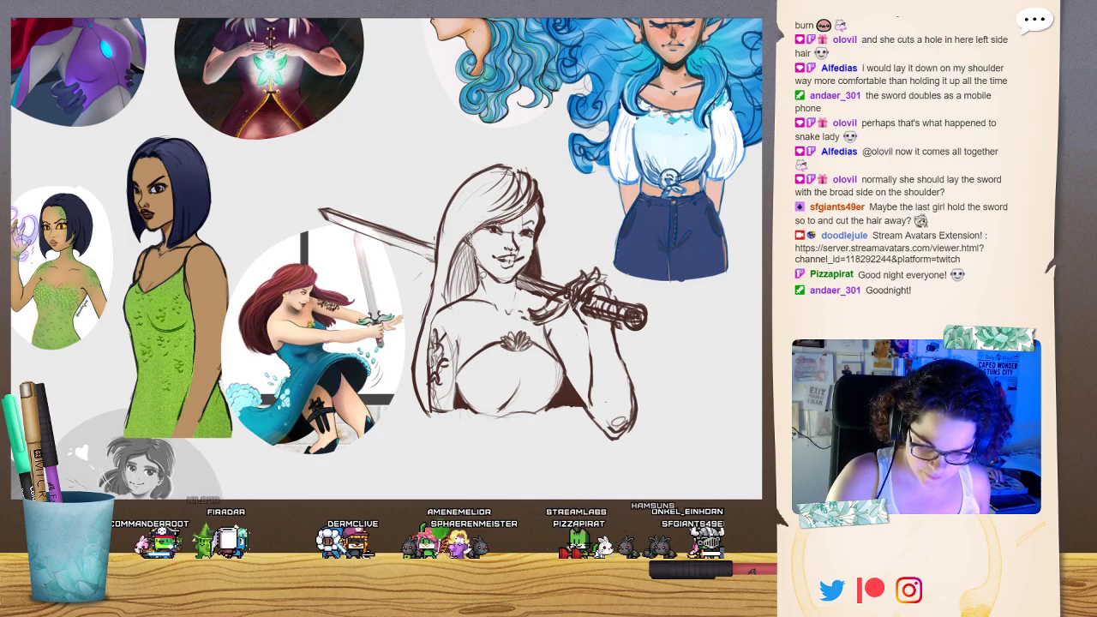
drag(441, 408, 588, 403)
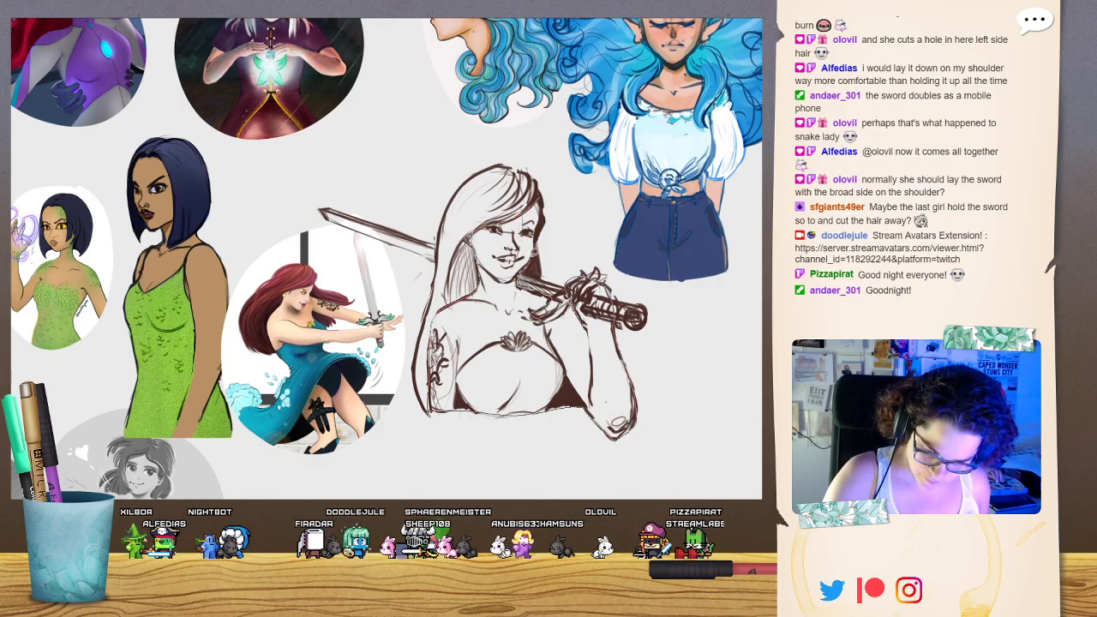
Fill the face, torso and arms with a light peach skin tone and add soft, warmer shading to the skin.
drag(542, 218, 514, 219)
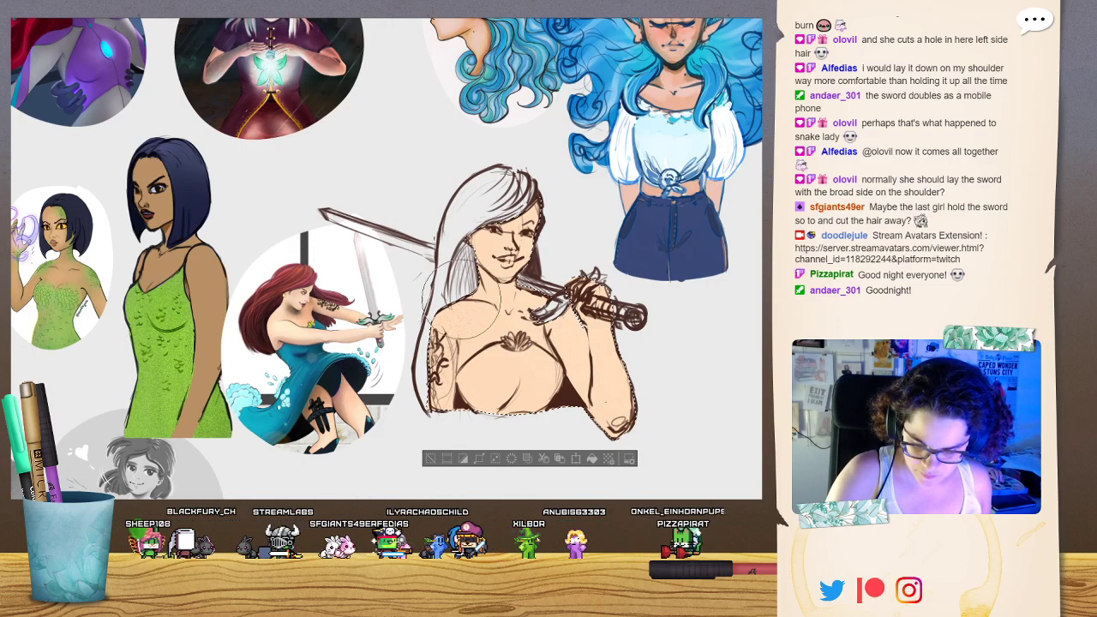
click(430, 458)
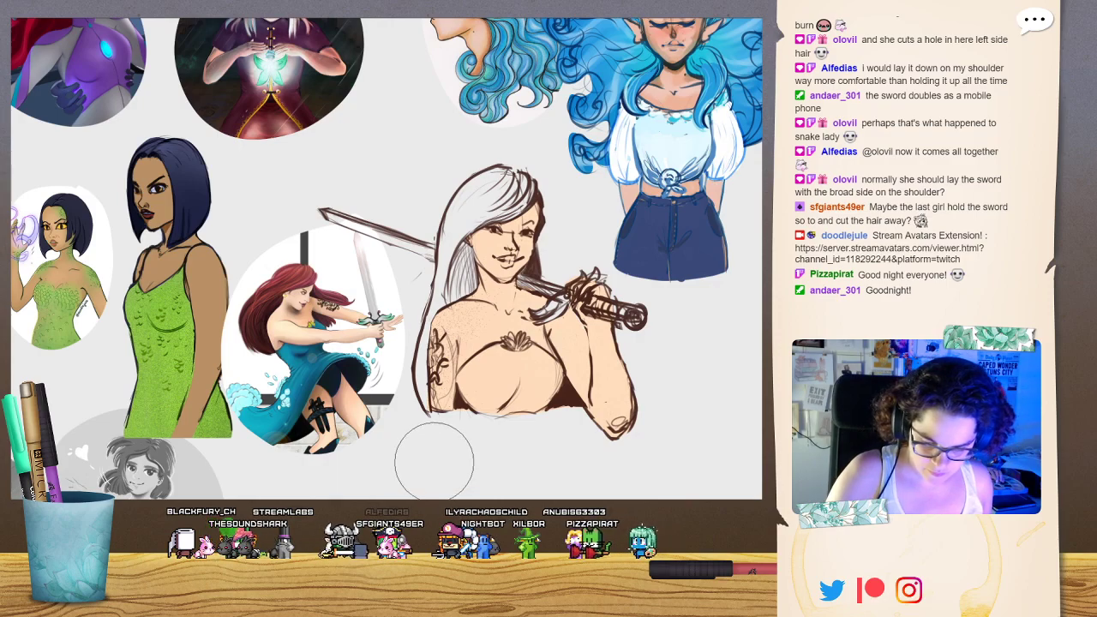
key(ctrl+z)
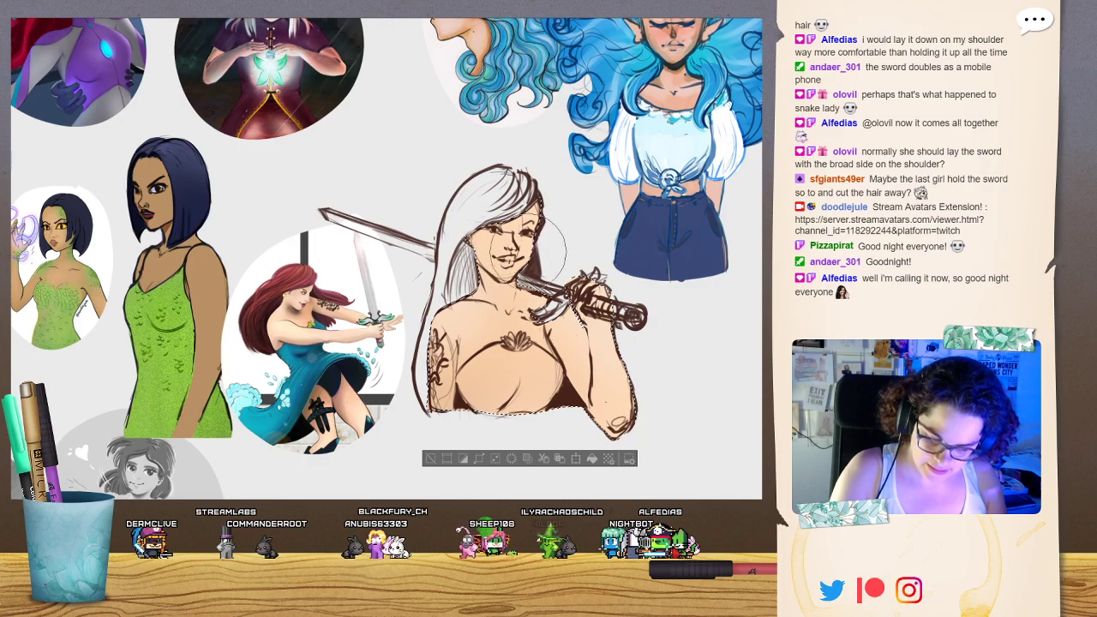
key(ctrl+d)
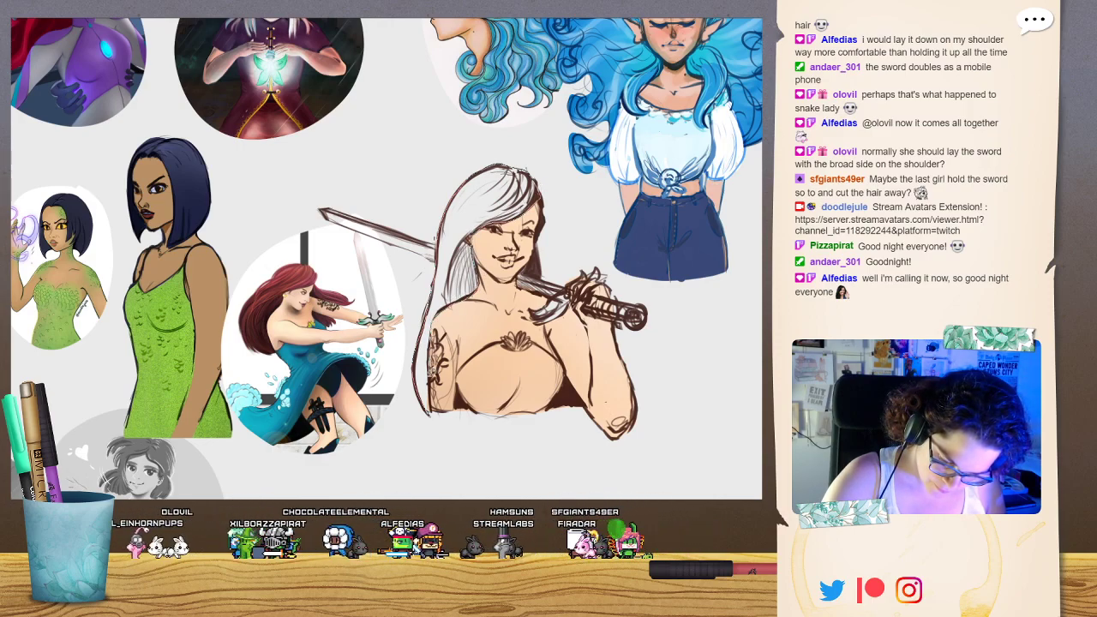
Close the hair outline at its lower end, select the long hair and fill it with muted red.
drag(427, 403, 428, 410)
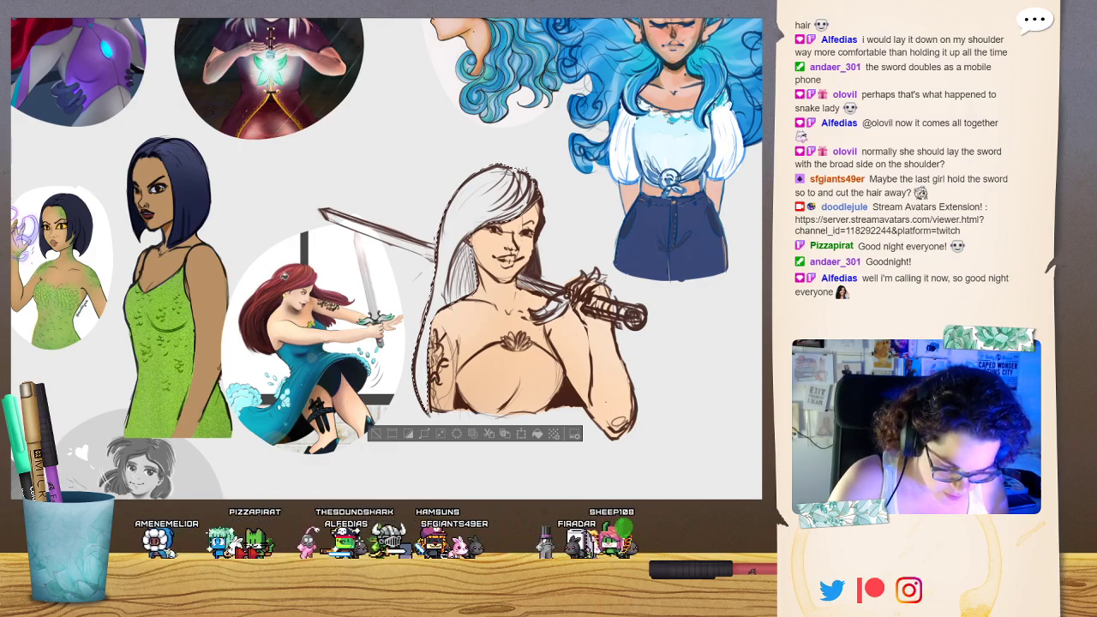
click(433, 274)
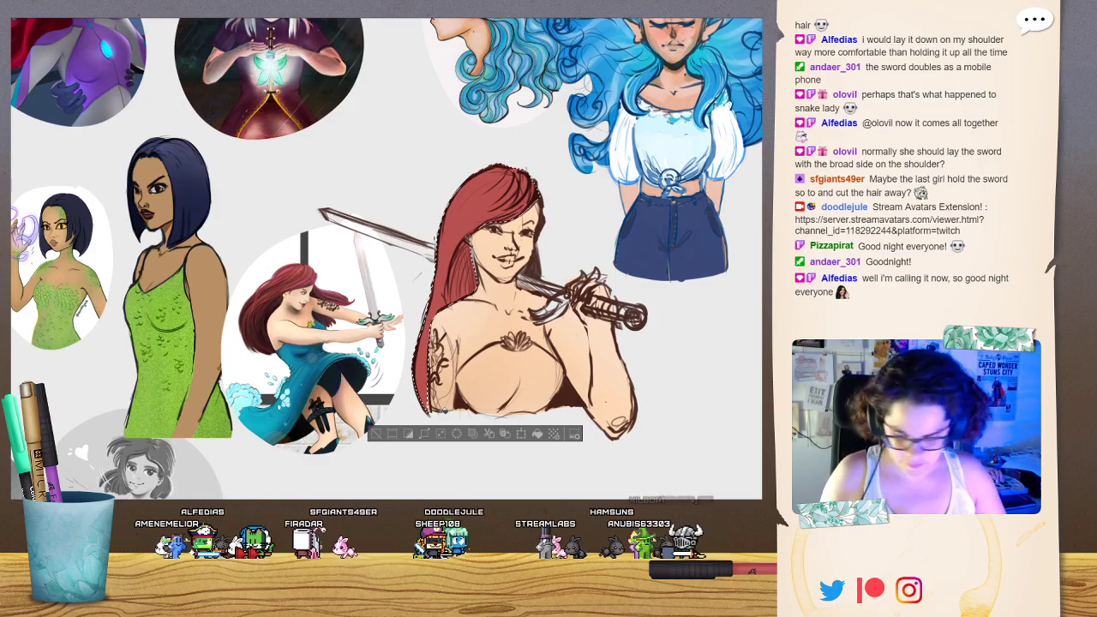
key(Delete)
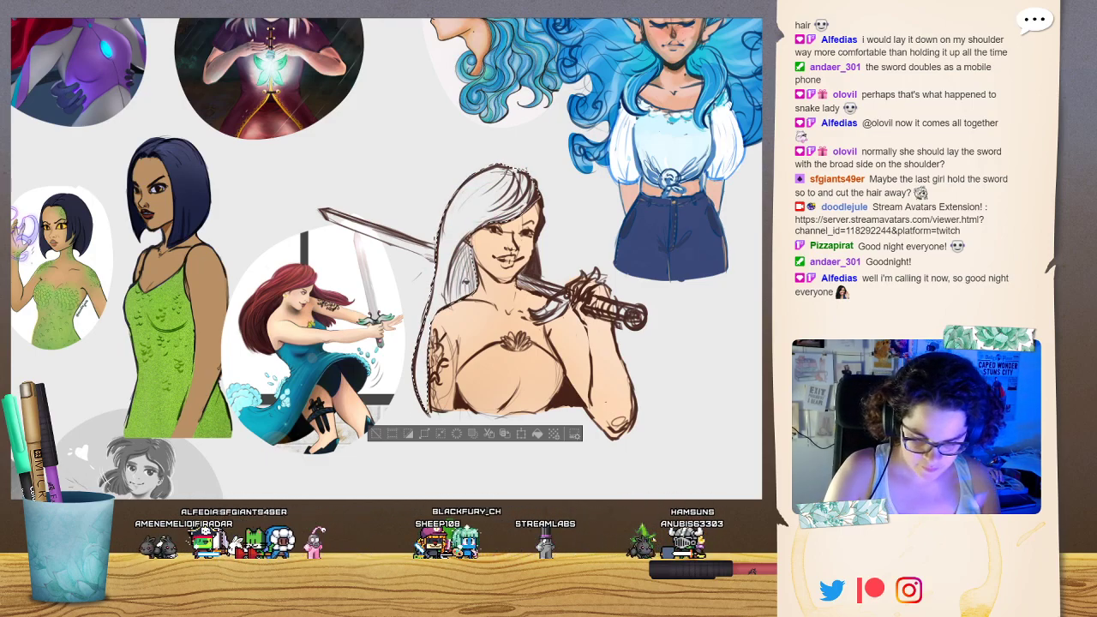
key(alt+Delete)
click(380, 436)
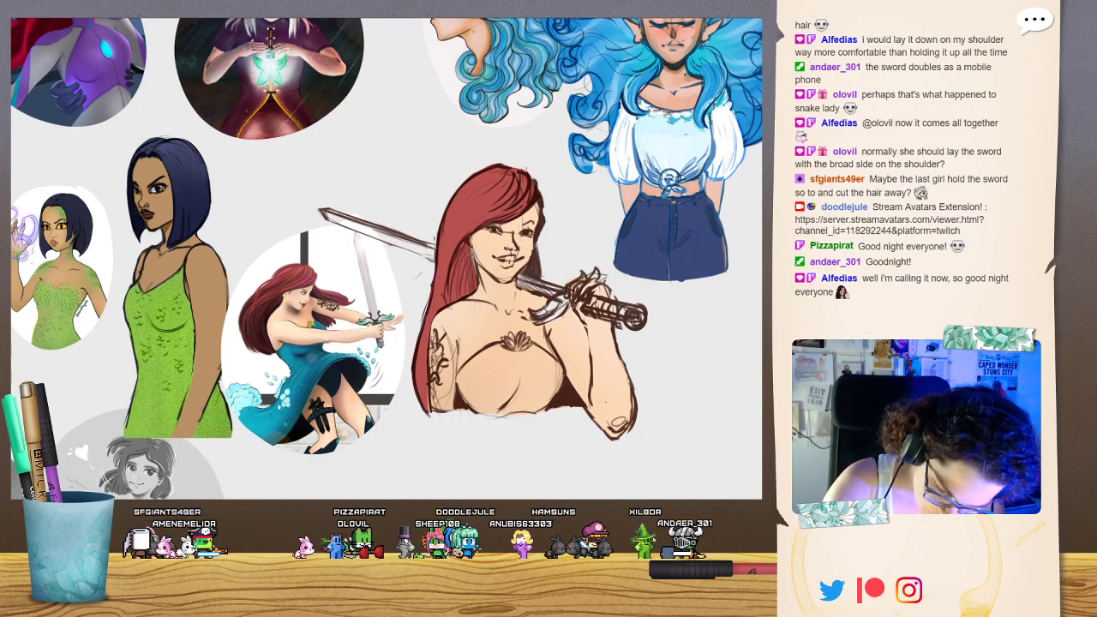
Shade the hair with a deeper, more saturated red, darkening it towards the ends.
mouse_move(531, 264)
mouse_down()
mouse_move(522, 272)
mouse_move(531, 253)
mouse_move(533, 274)
mouse_up()
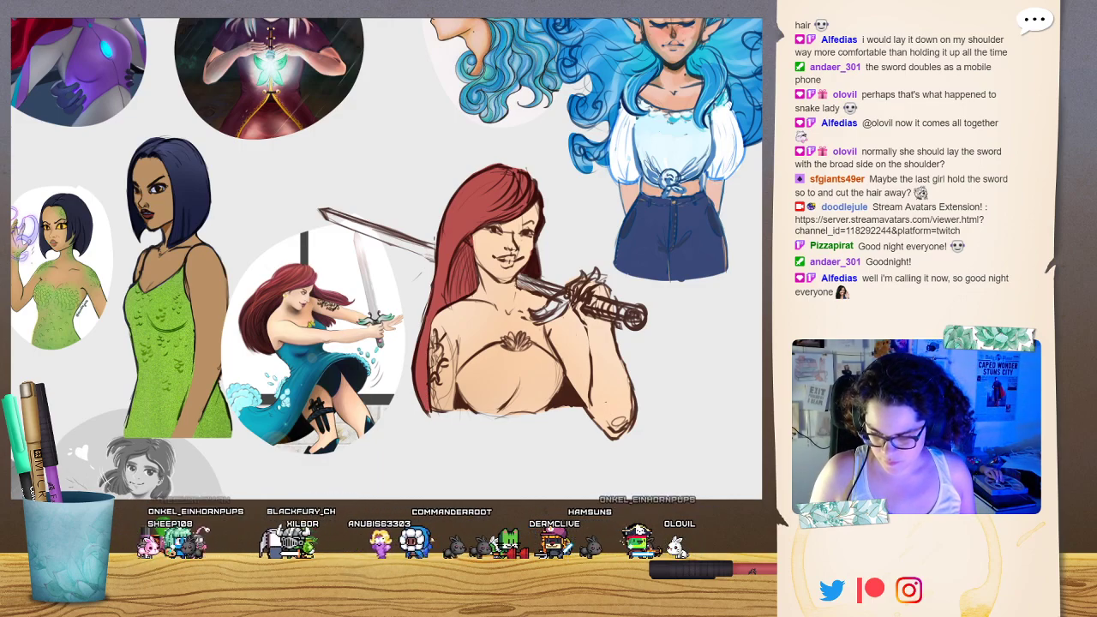
click(470, 210)
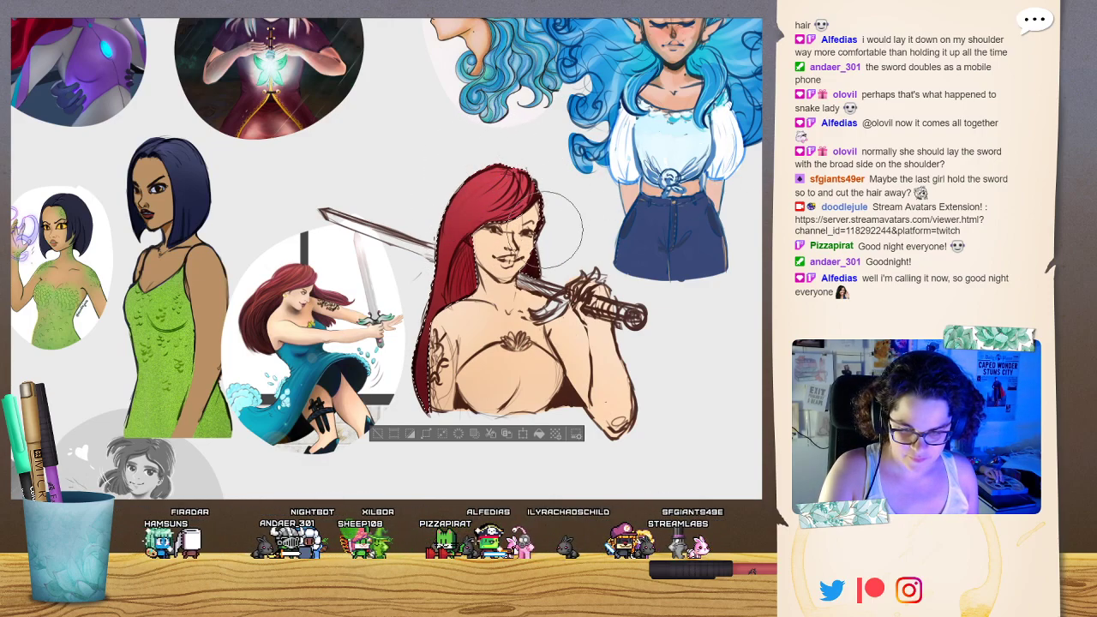
click(377, 433)
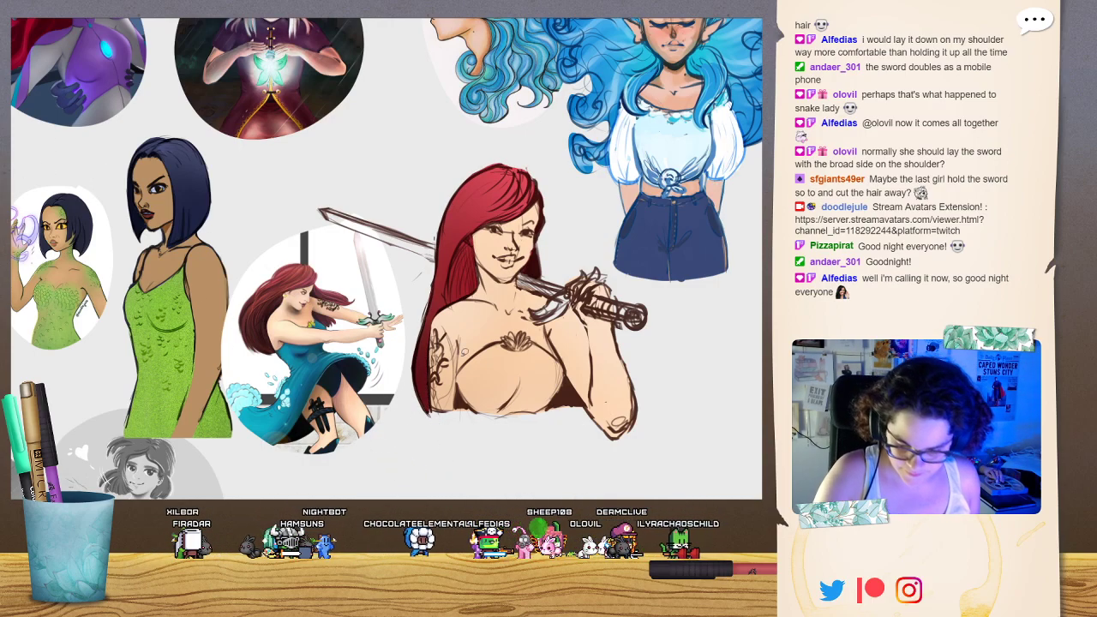
Close the outline of the strapless top, select it and fill it with the teal of the old artwork's dress.
mouse_move(456, 377)
mouse_down()
mouse_move(489, 344)
mouse_move(530, 330)
mouse_move(567, 367)
mouse_move(548, 406)
mouse_move(515, 412)
mouse_move(480, 409)
mouse_move(459, 386)
mouse_up()
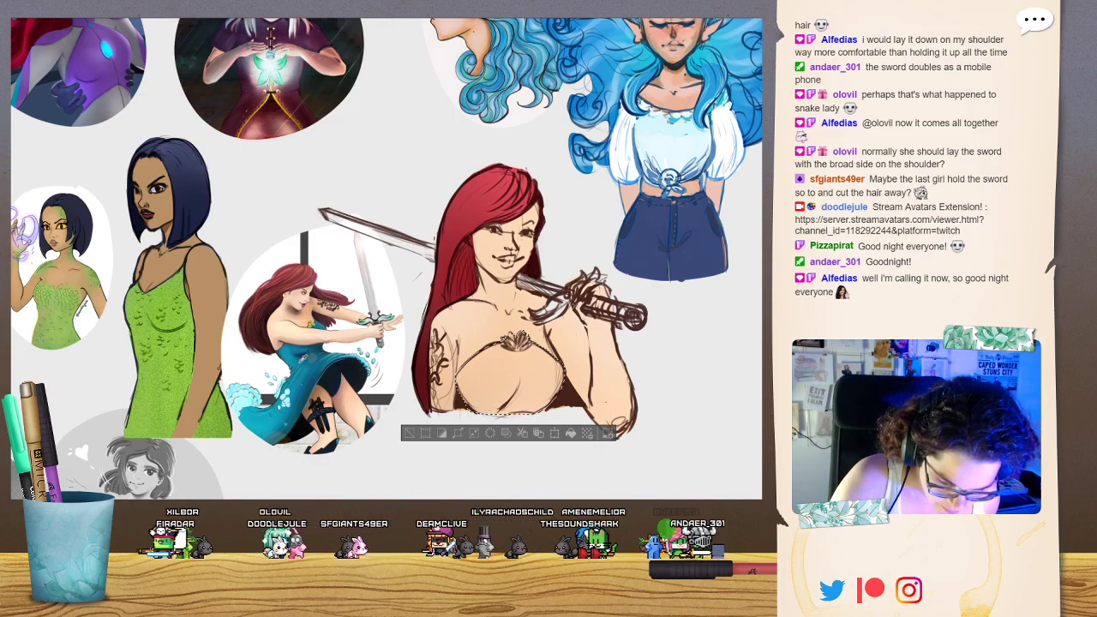
click(501, 411)
key(ctrl+d)
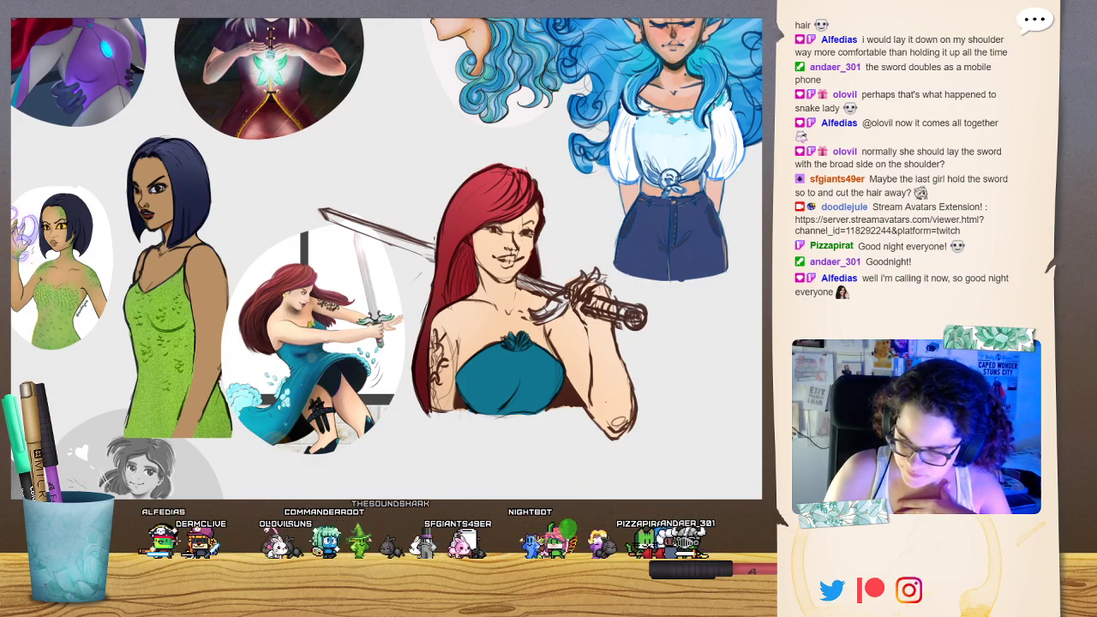
Paint the crossguard green, the shell ornament on the top yellow-green and the lips pink.
mouse_move(531, 314)
mouse_down()
mouse_move(550, 310)
mouse_move(548, 319)
mouse_move(565, 307)
mouse_move(551, 298)
mouse_move(598, 273)
mouse_up()
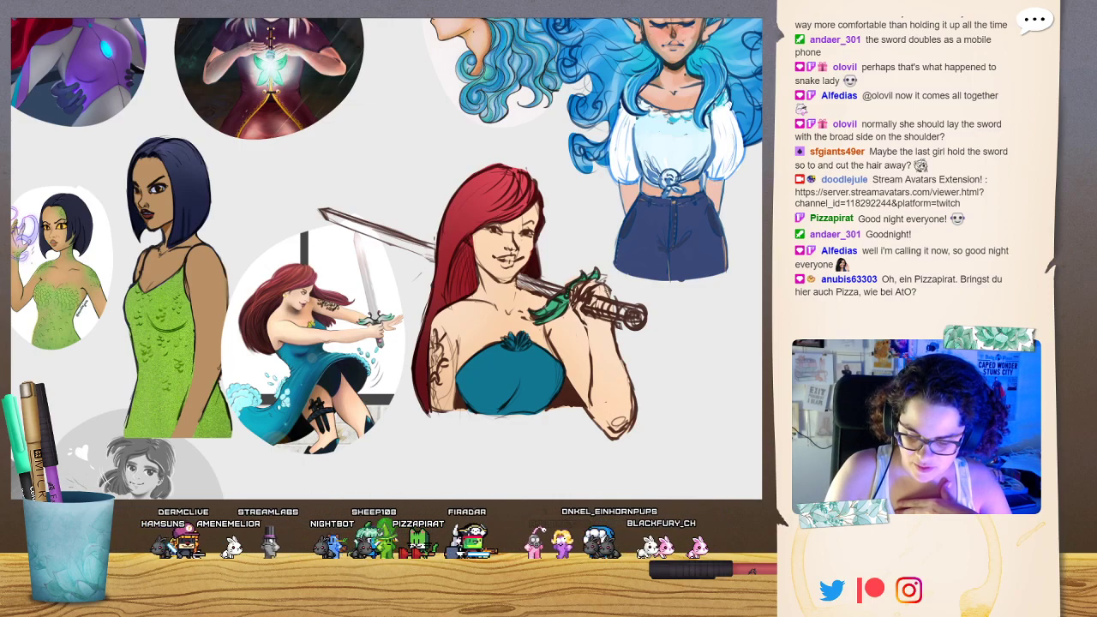
drag(573, 297, 577, 284)
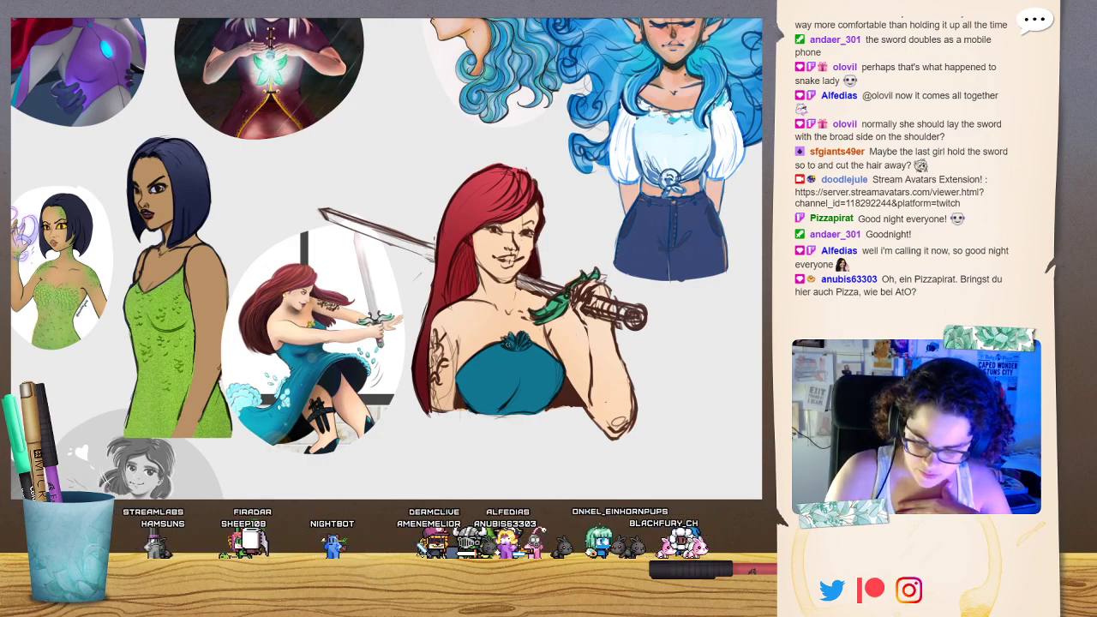
drag(503, 346, 529, 343)
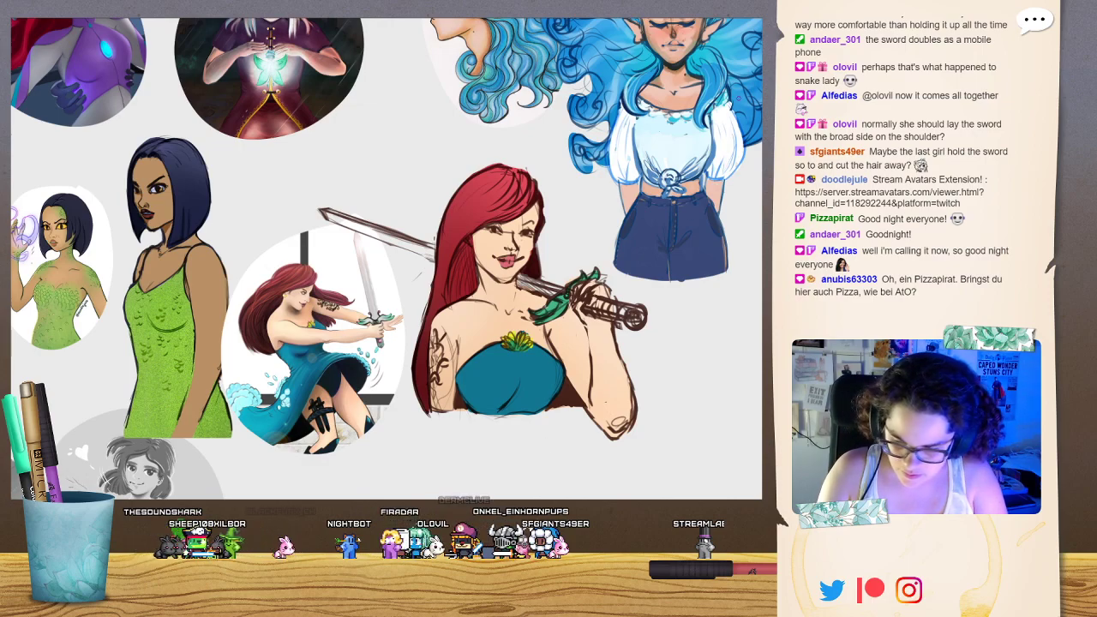
Paint the sword blade grey on both sides of the head and the grip and pommel dark green.
drag(325, 219, 435, 256)
drag(517, 280, 562, 290)
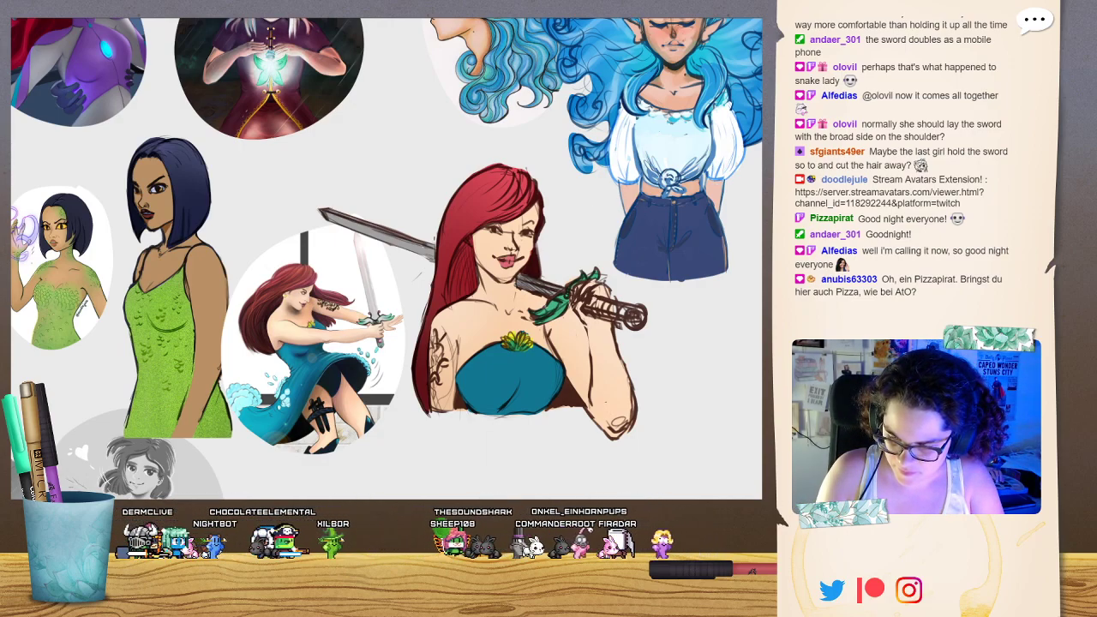
mouse_move(587, 298)
mouse_down()
mouse_move(601, 315)
mouse_move(622, 313)
mouse_up()
mouse_move(596, 317)
mouse_down()
mouse_move(621, 302)
mouse_move(643, 310)
mouse_up()
mouse_move(630, 325)
mouse_down()
mouse_move(646, 312)
mouse_move(639, 319)
mouse_up()
drag(626, 329, 644, 309)
mouse_move(630, 326)
mouse_down()
mouse_move(638, 307)
mouse_move(628, 326)
mouse_up()
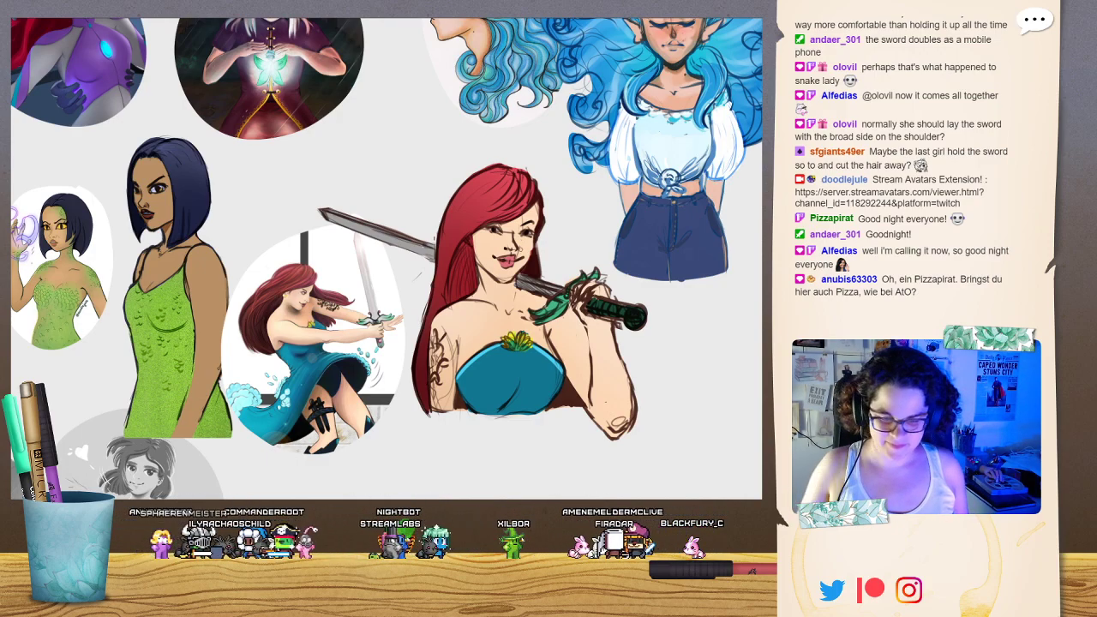
Letter the name JUNE in teal across the lower part of the portrait of the dark-haired woman in the teal top.
key(ctrl+minus)
key(ctrl+minus)
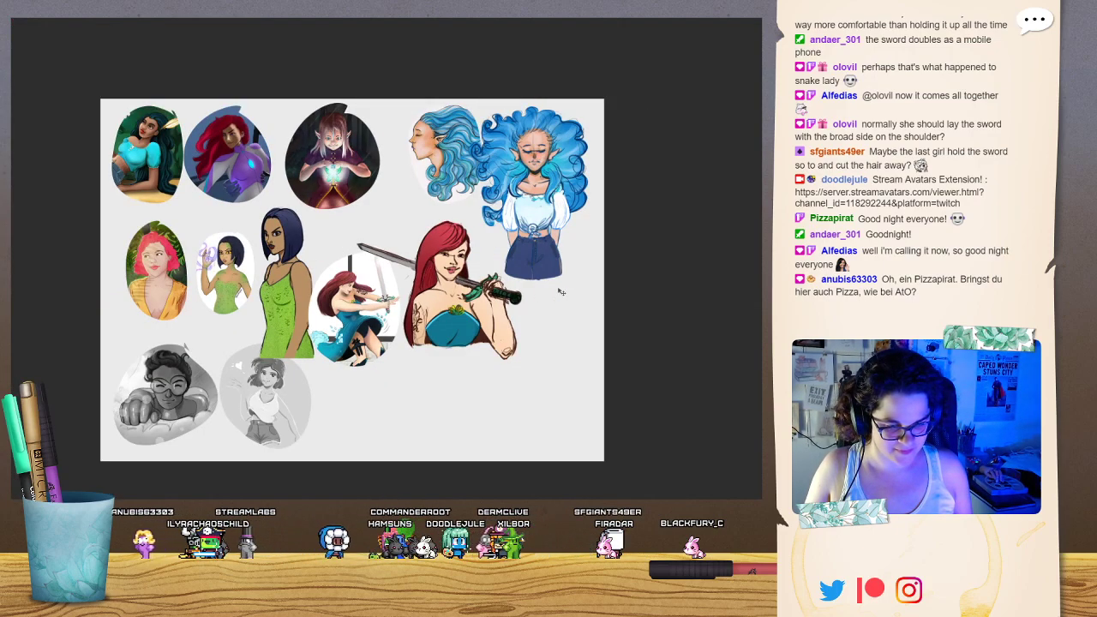
mouse_move(533, 315)
mouse_down()
mouse_move(540, 337)
mouse_move(528, 315)
mouse_up()
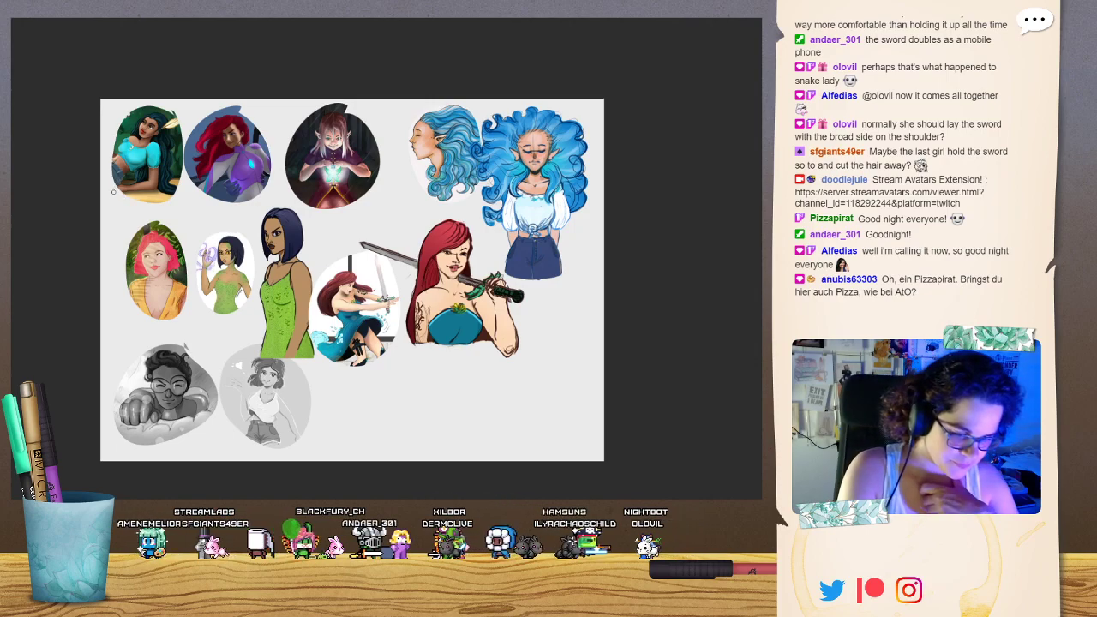
mouse_move(112, 194)
mouse_down()
mouse_move(128, 205)
mouse_move(118, 200)
mouse_up()
drag(129, 188, 137, 183)
mouse_move(143, 179)
mouse_down()
mouse_move(144, 189)
mouse_move(155, 178)
mouse_move(174, 193)
mouse_move(171, 182)
mouse_up()
drag(161, 178, 175, 176)
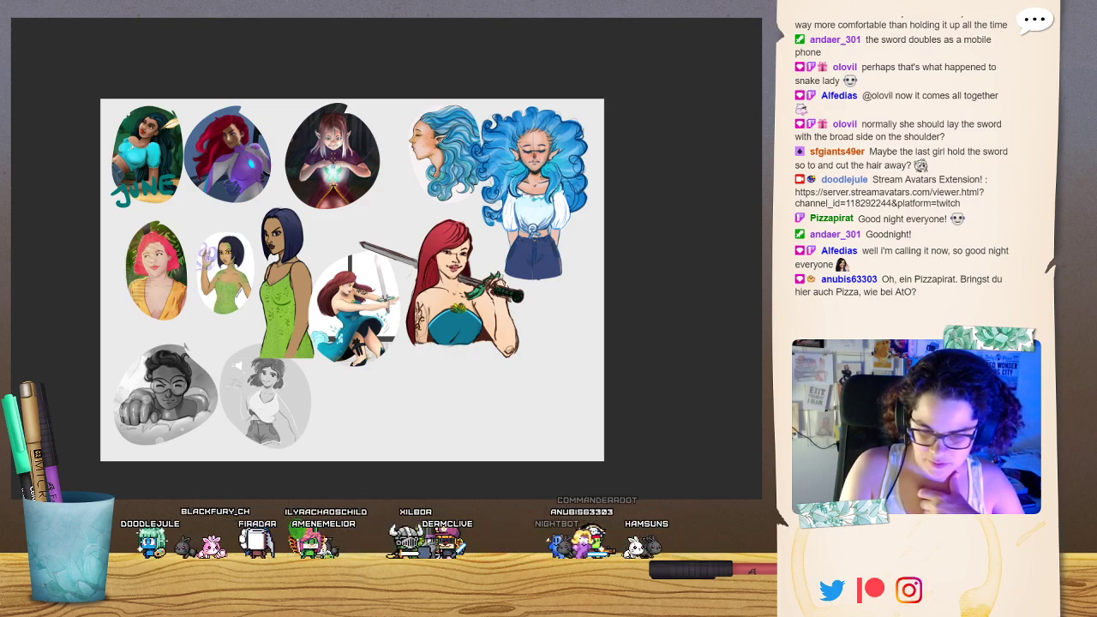
Letter the name MAY in purple across the lower part of the red-haired portrait and back it with a white outline.
mouse_move(202, 205)
mouse_down()
mouse_move(204, 192)
mouse_move(221, 202)
mouse_move(233, 180)
mouse_move(248, 193)
mouse_up()
drag(253, 178, 244, 210)
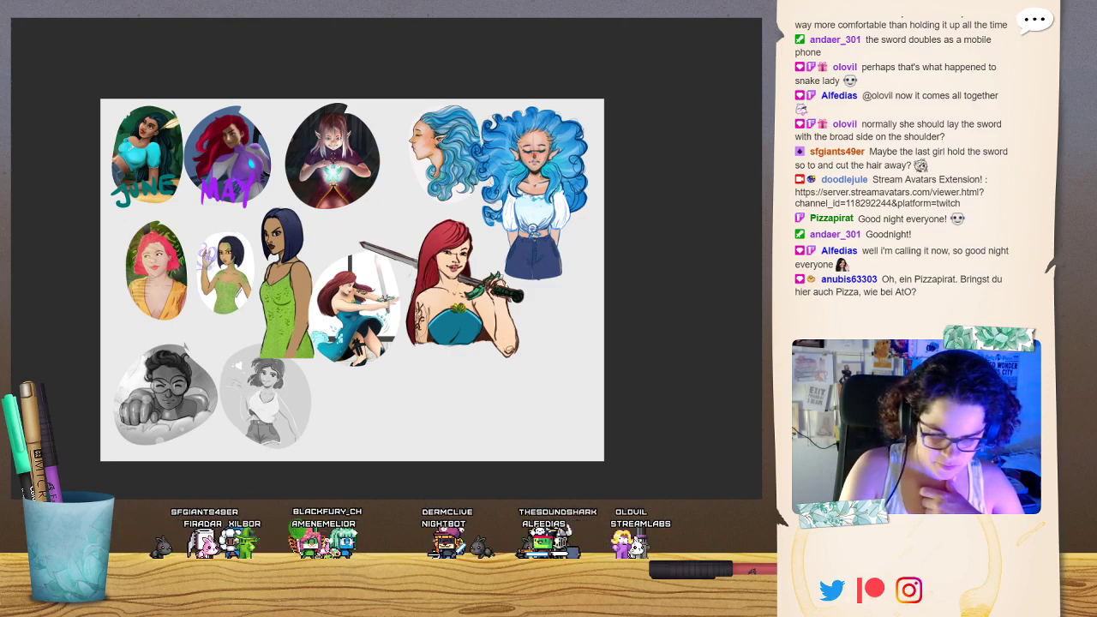
mouse_move(201, 204)
mouse_down()
mouse_move(210, 190)
mouse_move(220, 202)
mouse_move(233, 190)
mouse_move(243, 198)
mouse_up()
drag(242, 179, 248, 202)
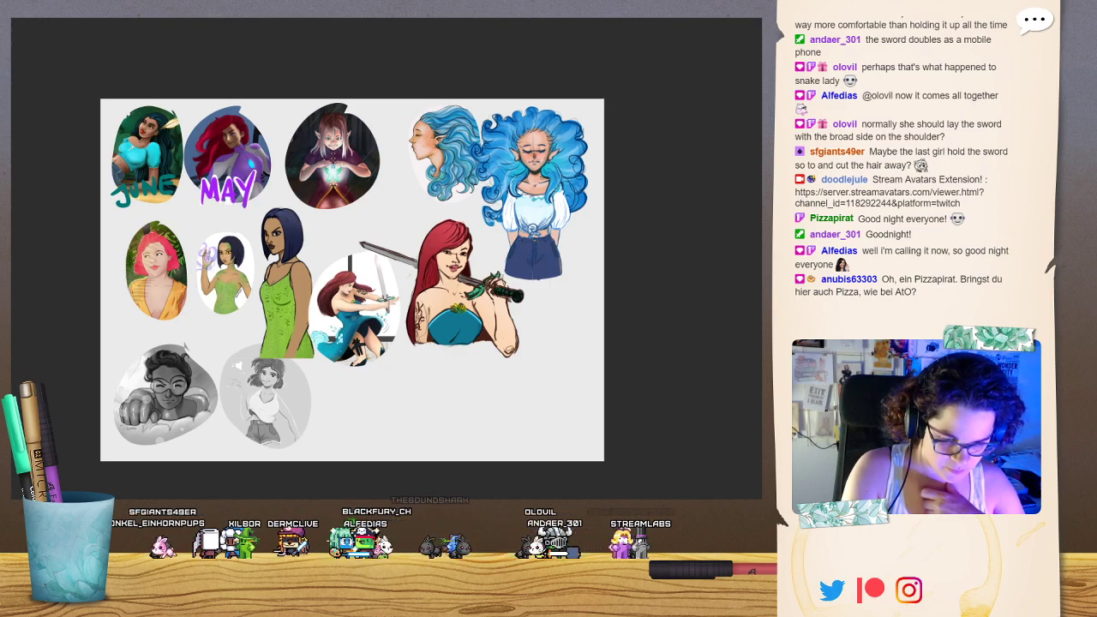
Paint a white outline behind the teal JUNE lettering.
drag(114, 191, 126, 180)
mouse_move(128, 180)
mouse_down()
mouse_move(126, 204)
mouse_move(136, 182)
mouse_move(134, 193)
mouse_move(155, 195)
mouse_up()
mouse_move(154, 188)
mouse_down()
mouse_move(155, 175)
mouse_move(159, 195)
mouse_up()
drag(161, 193, 175, 177)
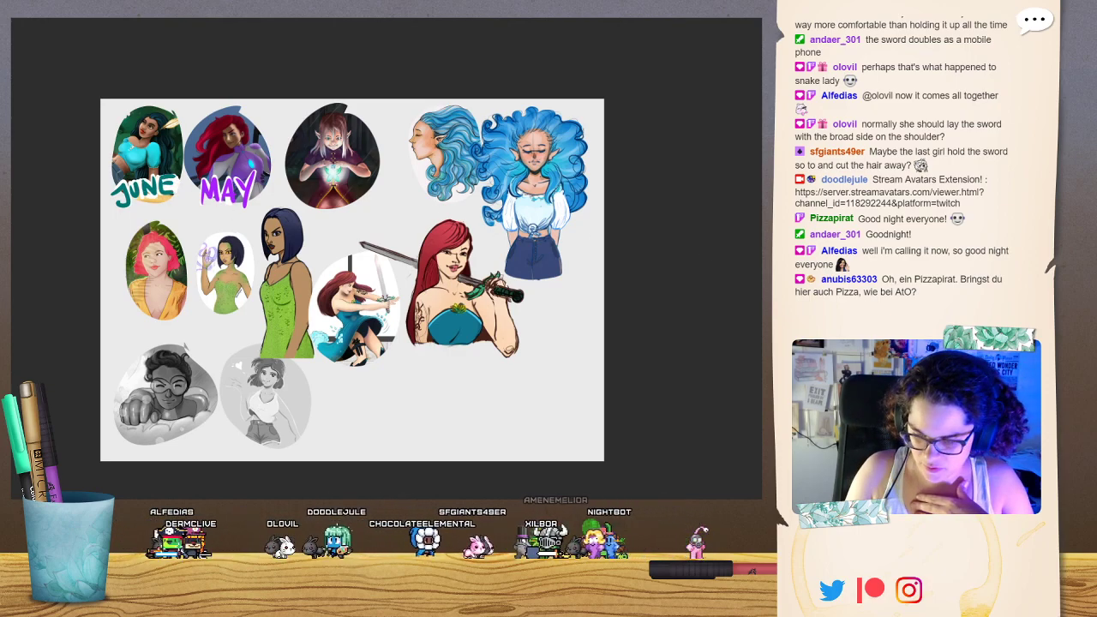
key(alt+Delete)
key(ctrl+z)
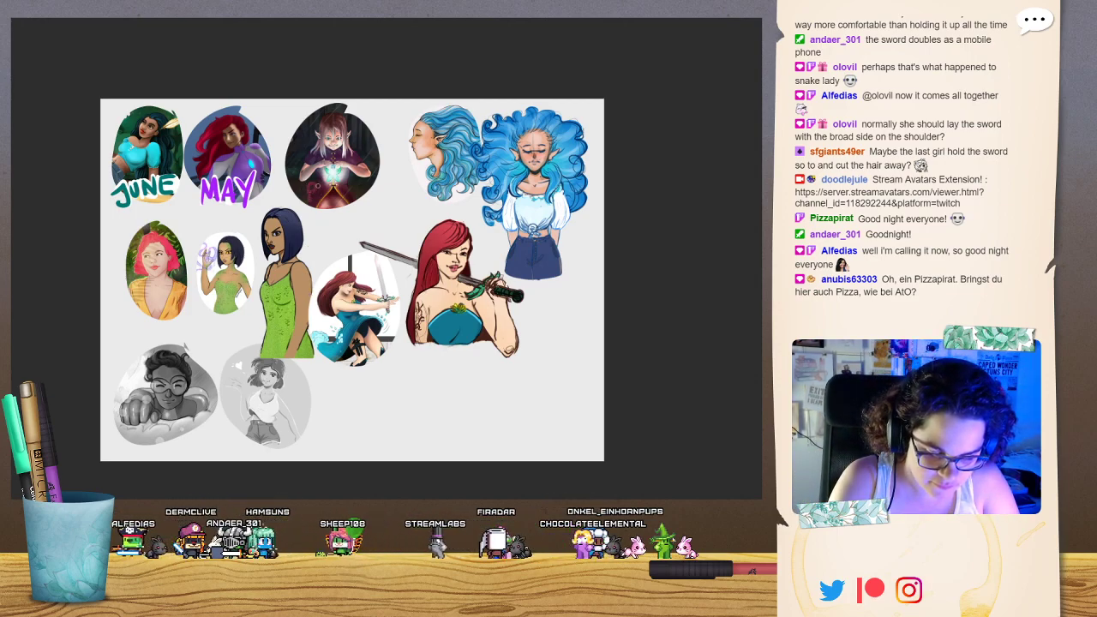
Try lettering PRINCESS in dark magenta with a white outline across the portrait of the elf holding the glowing light.
drag(329, 191, 386, 185)
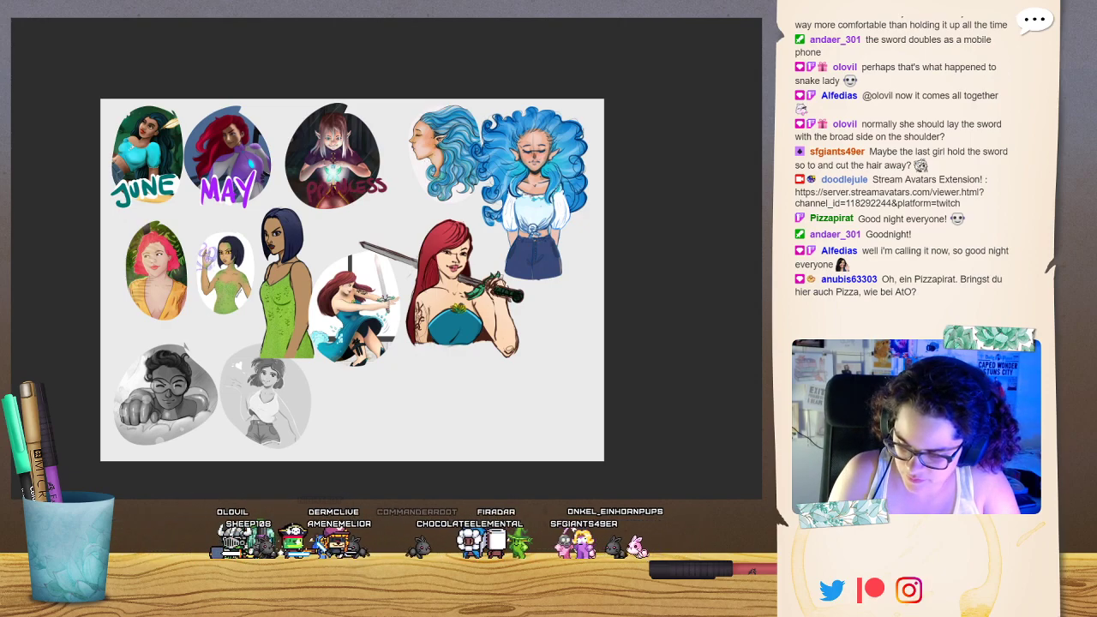
mouse_move(312, 181)
mouse_down()
mouse_move(309, 198)
mouse_move(386, 187)
mouse_up()
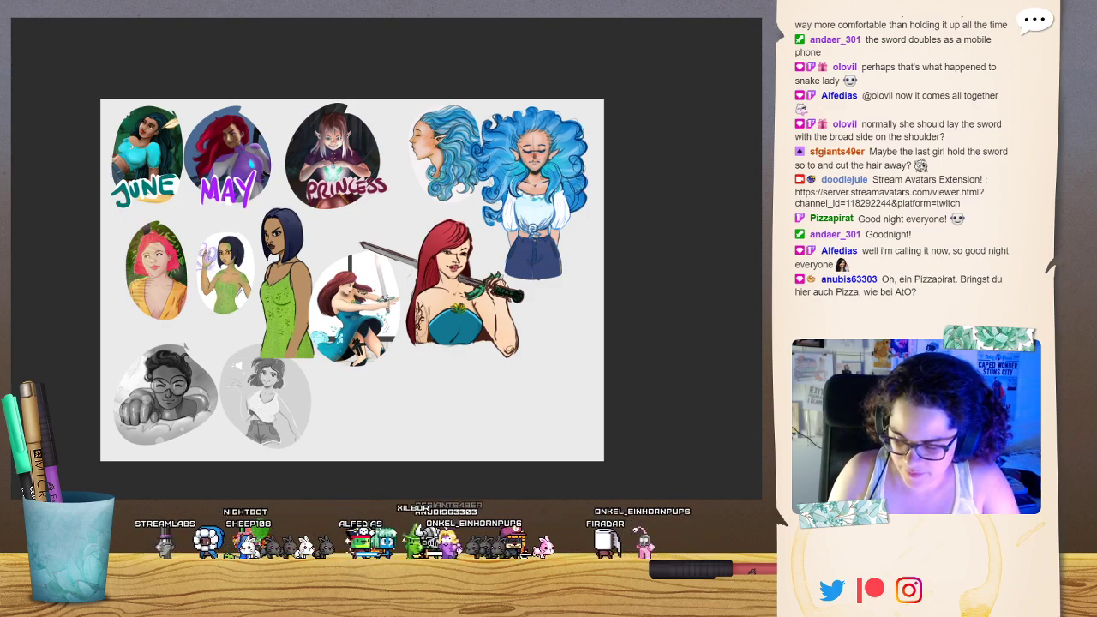
mouse_move(312, 184)
mouse_down()
mouse_move(306, 191)
mouse_move(382, 189)
mouse_move(329, 189)
mouse_move(342, 174)
mouse_move(304, 183)
mouse_up()
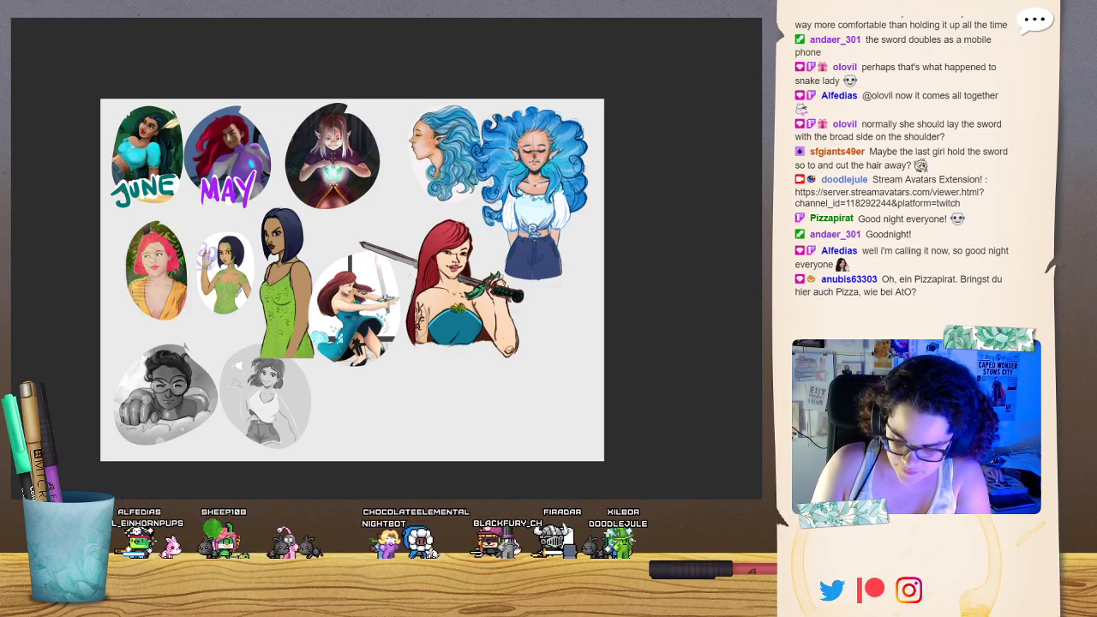
Letter the name Adalie in teal below the red-haired swordswoman, between the old artwork and the new sketch.
mouse_move(388, 366)
mouse_down()
mouse_move(431, 347)
mouse_move(437, 364)
mouse_up()
drag(440, 360, 448, 360)
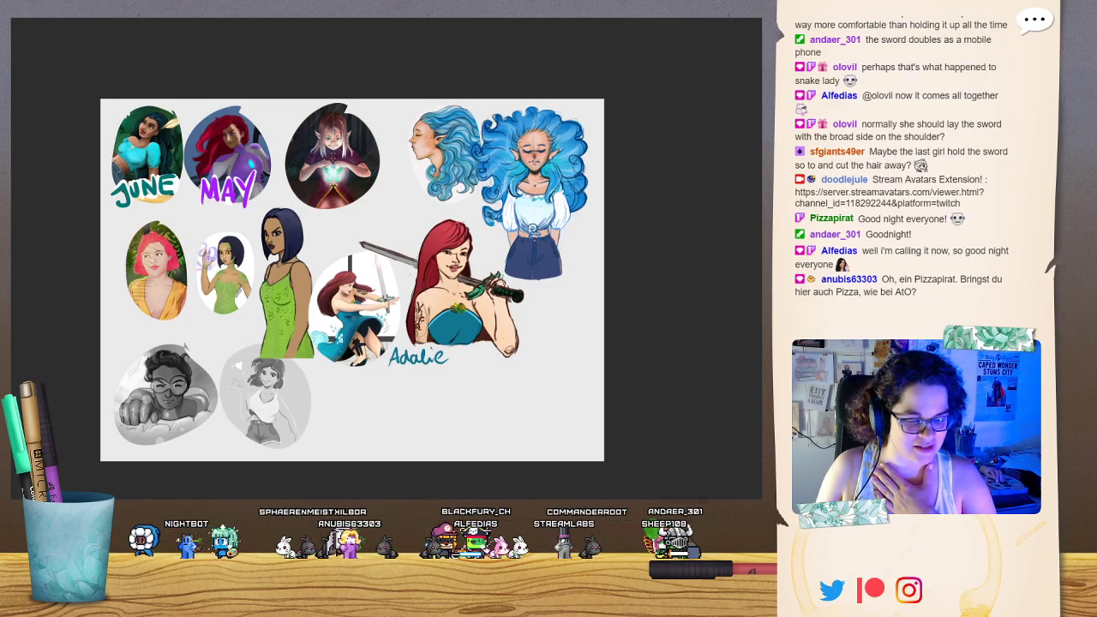
mouse_move(352, 280)
mouse_down()
mouse_move(356, 309)
mouse_move(411, 322)
mouse_move(401, 263)
mouse_up()
key(ctrl+plus)
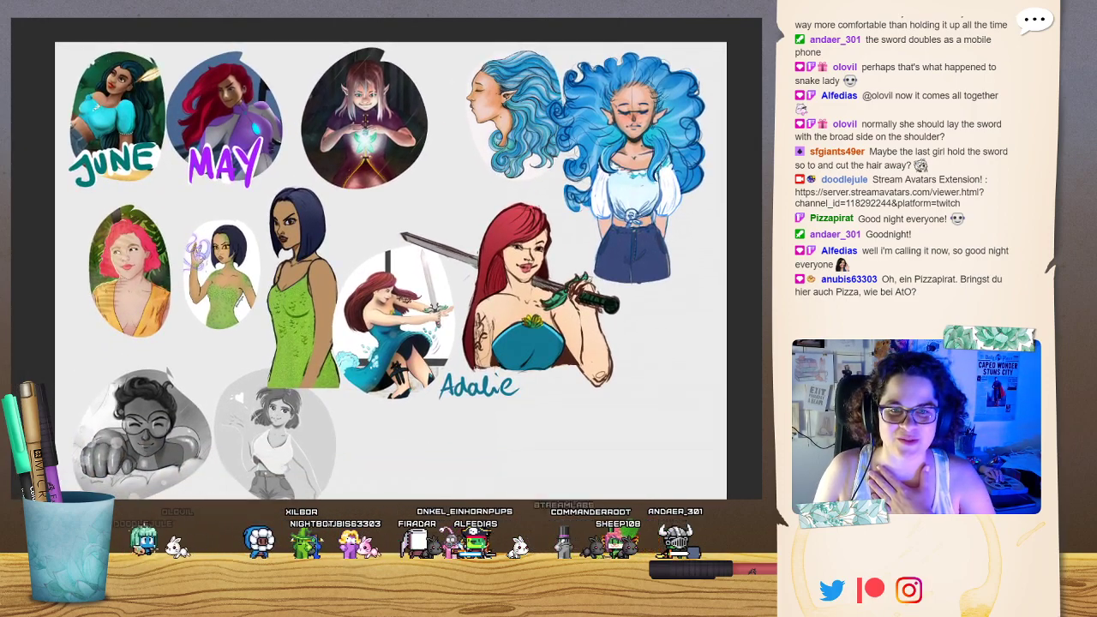